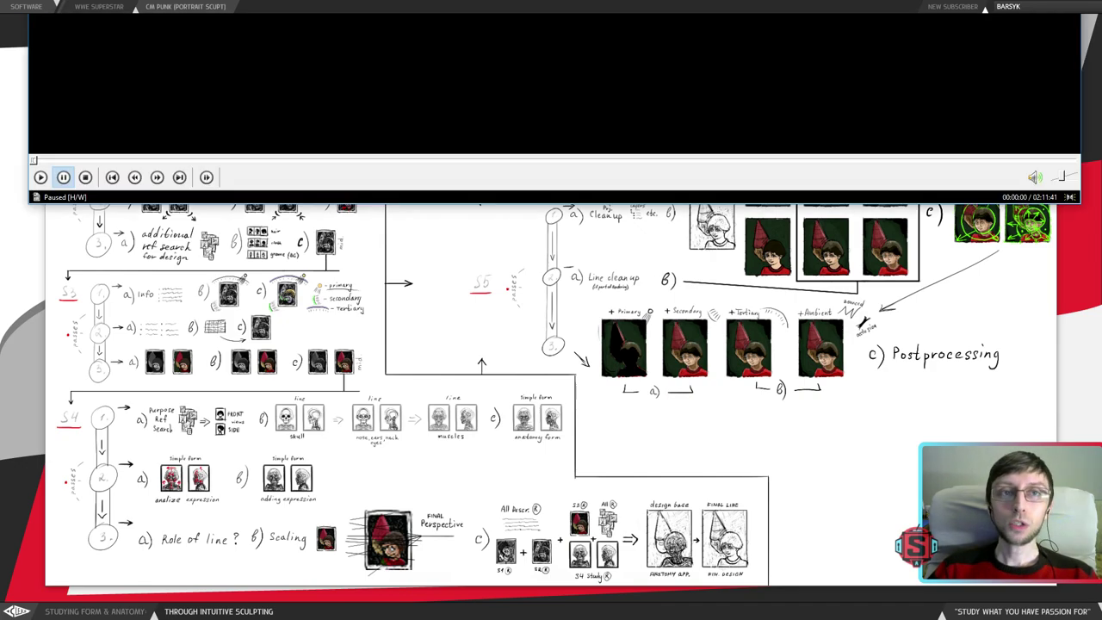
- Enlarge the video player and skim the recorded stream from its opening through the WWE roster to the sculpted muscle bust
left_click_drag(563, 14, 676, 421)
double_click(676, 421)
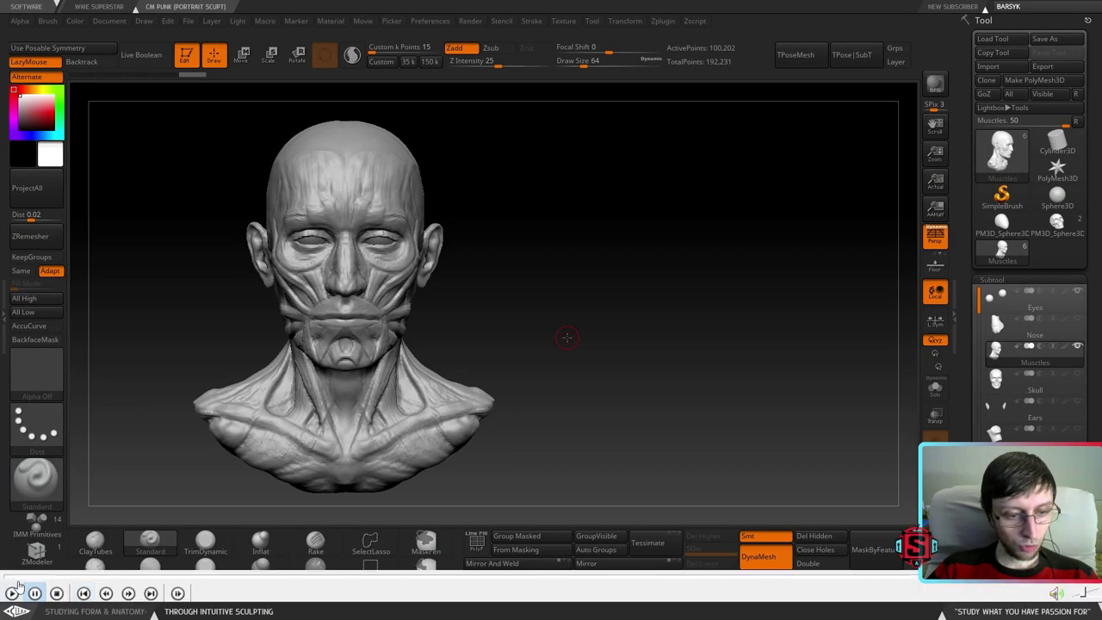
left_click(15, 576)
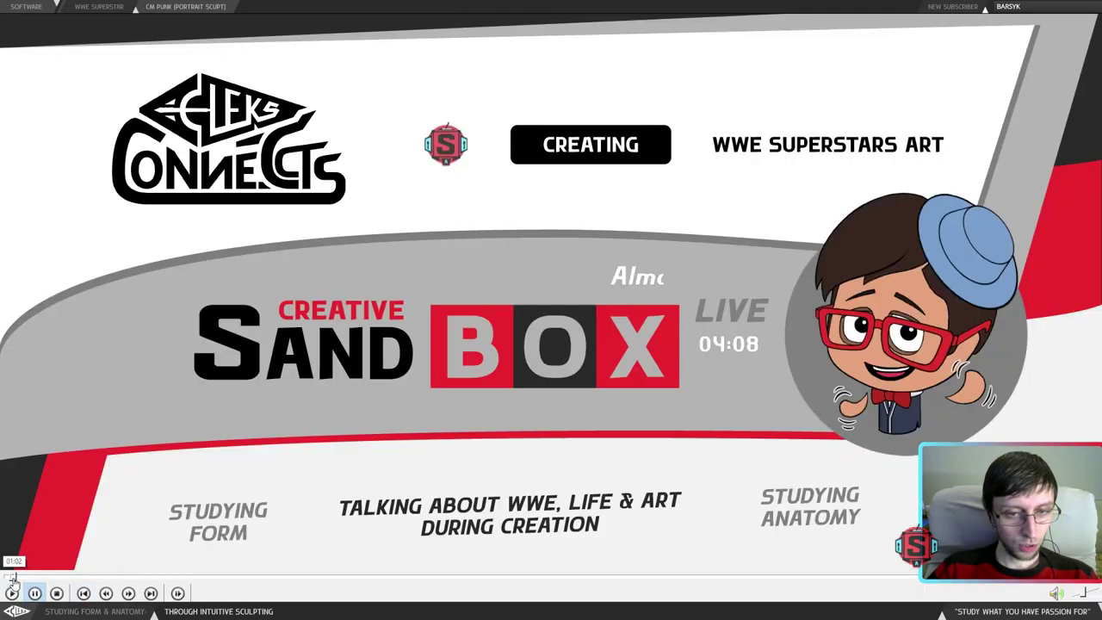
left_click(90, 576)
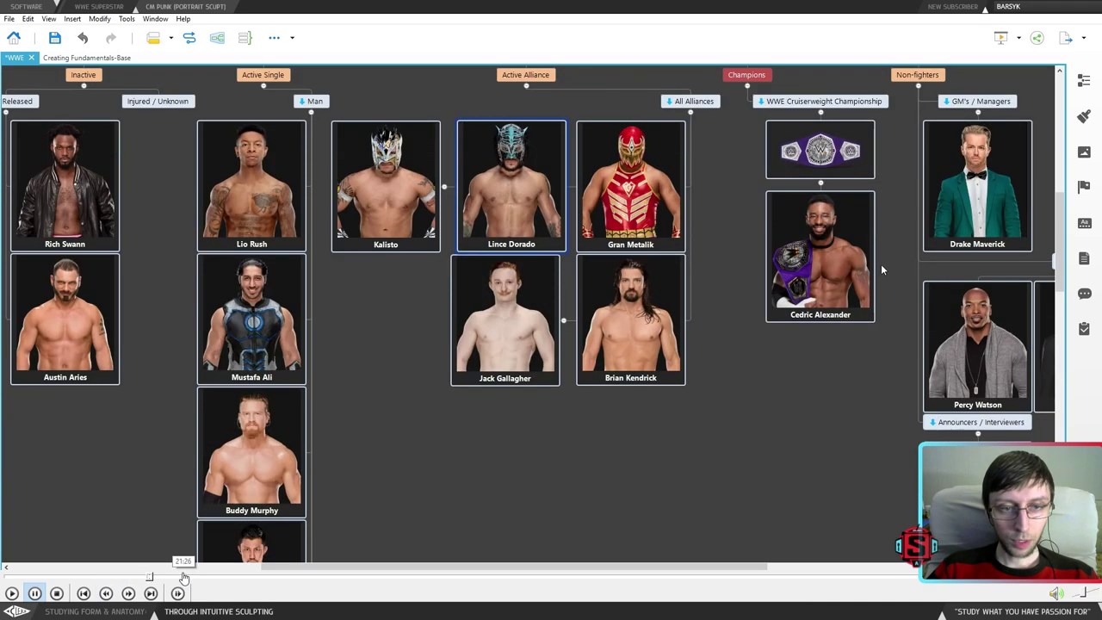
left_click(185, 577)
left_click_drag(228, 577, 358, 577)
left_click(359, 577)
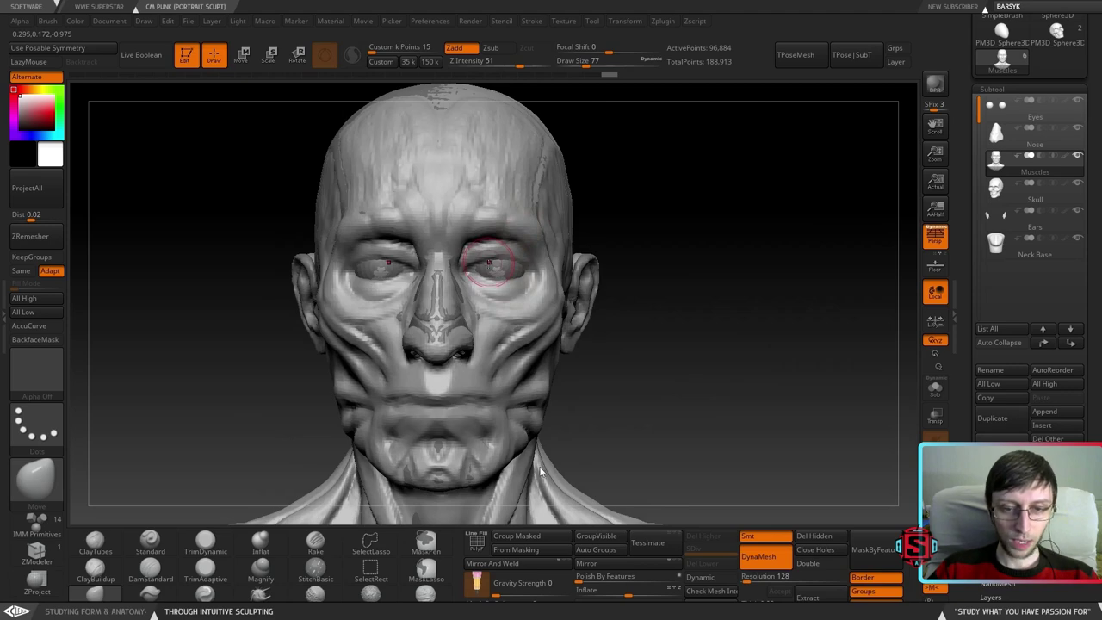
mouse_move(988, 585)
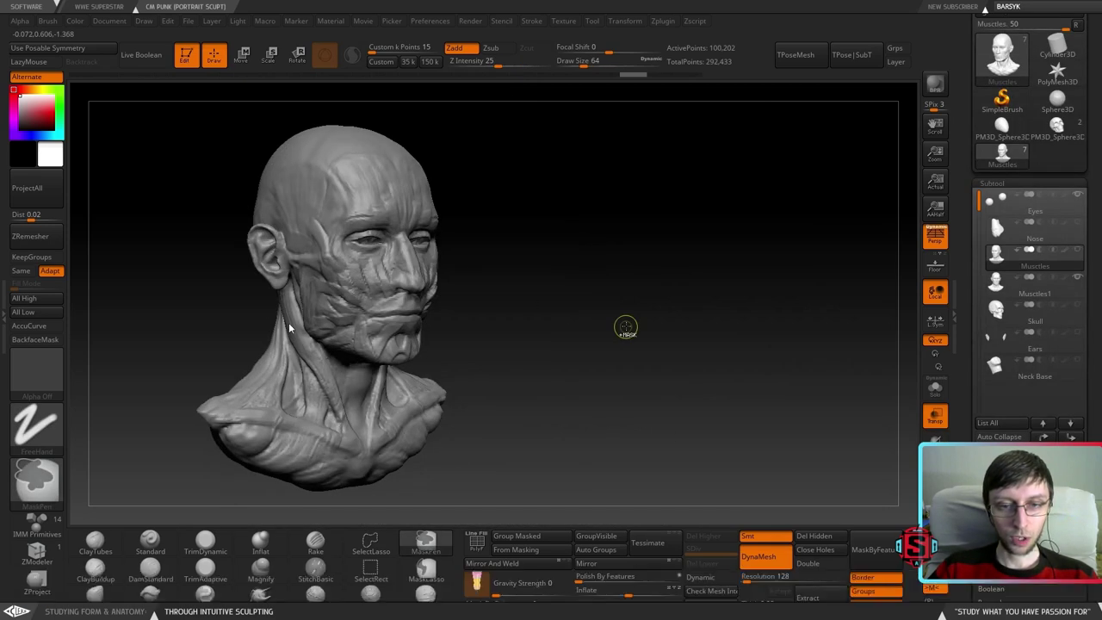
mouse_move(945, 592)
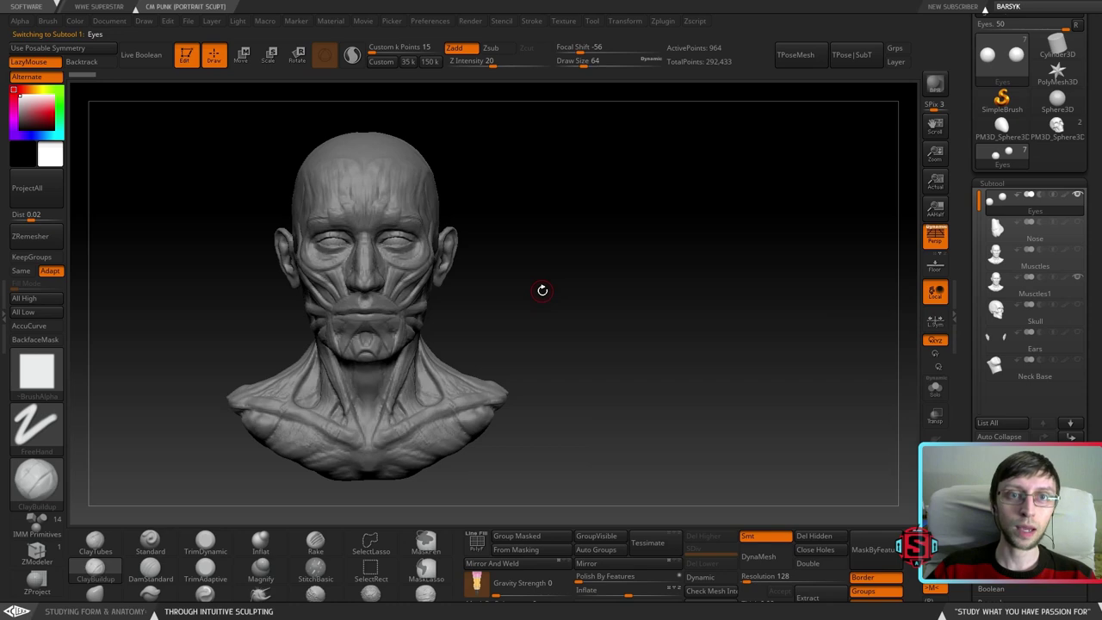
- Switch to the Portrait Pipeline image in Picasa Photo Viewer and compare its stages with the muscle bust behind it
key("alt+Tab")
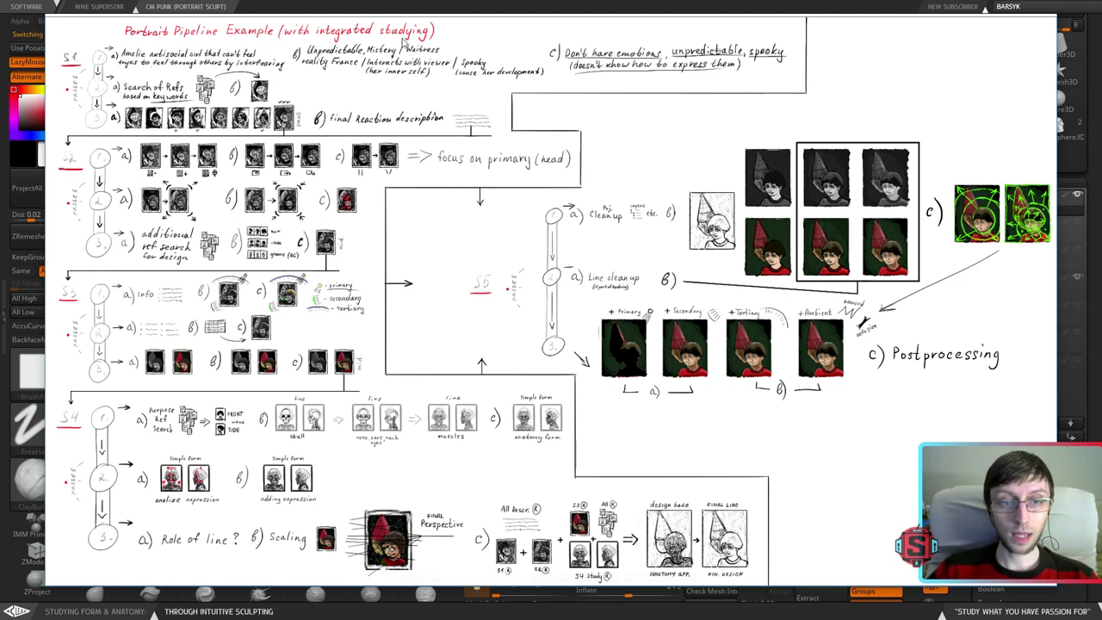
left_click_drag(336, 17, 336, 535)
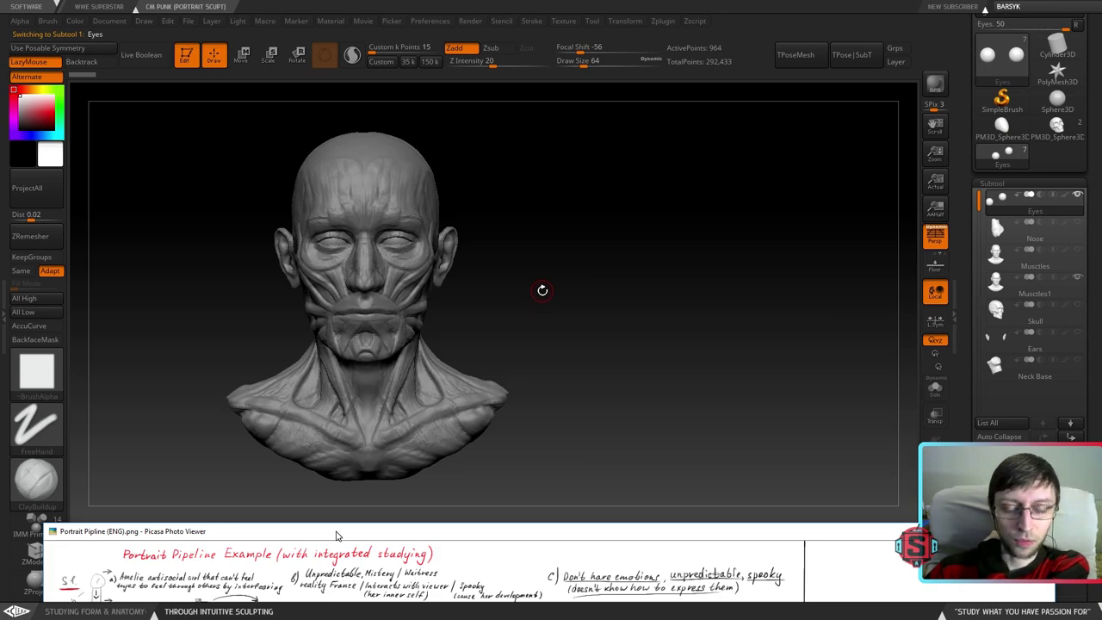
left_click_drag(336, 535, 341, 21)
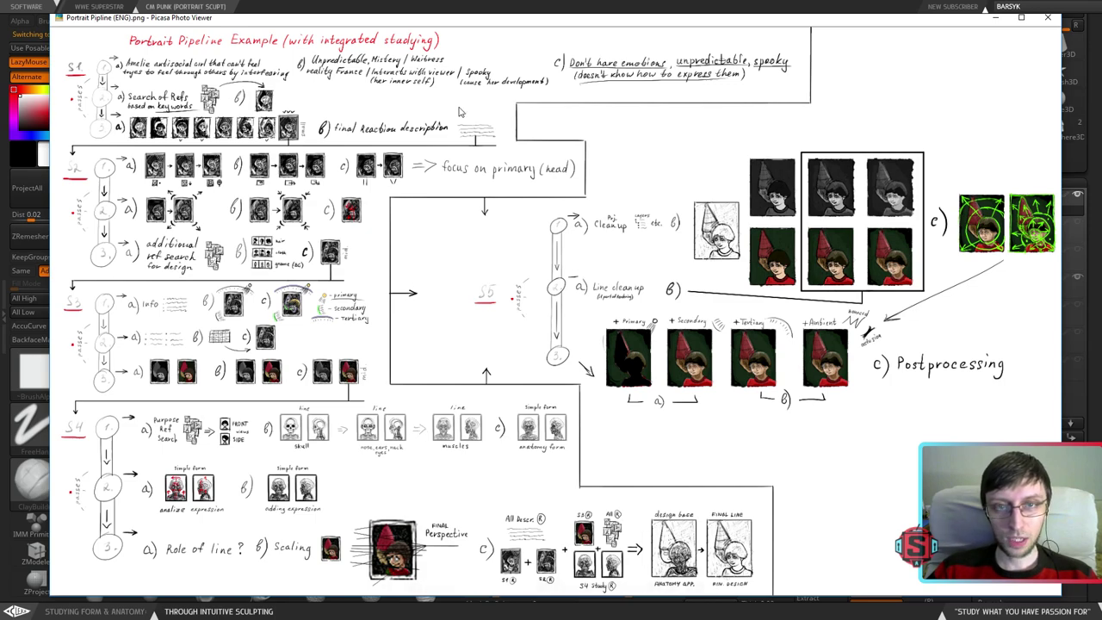
left_click_drag(492, 23, 468, 542)
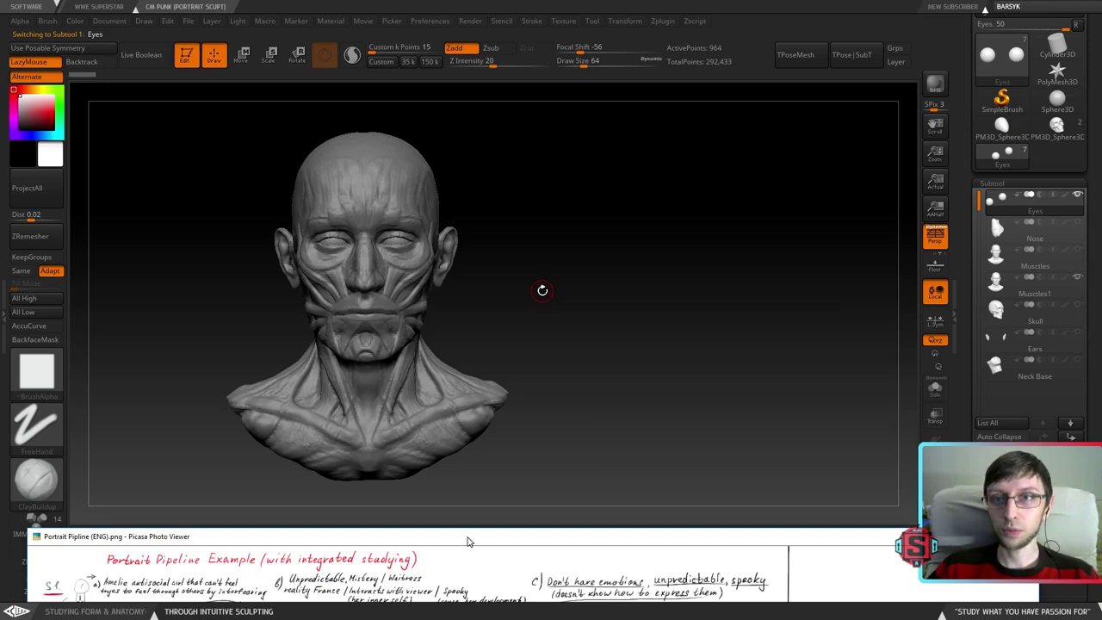
mouse_move(467, 541)
left_mouse_down()
mouse_move(457, 147)
mouse_move(476, 24)
left_mouse_up()
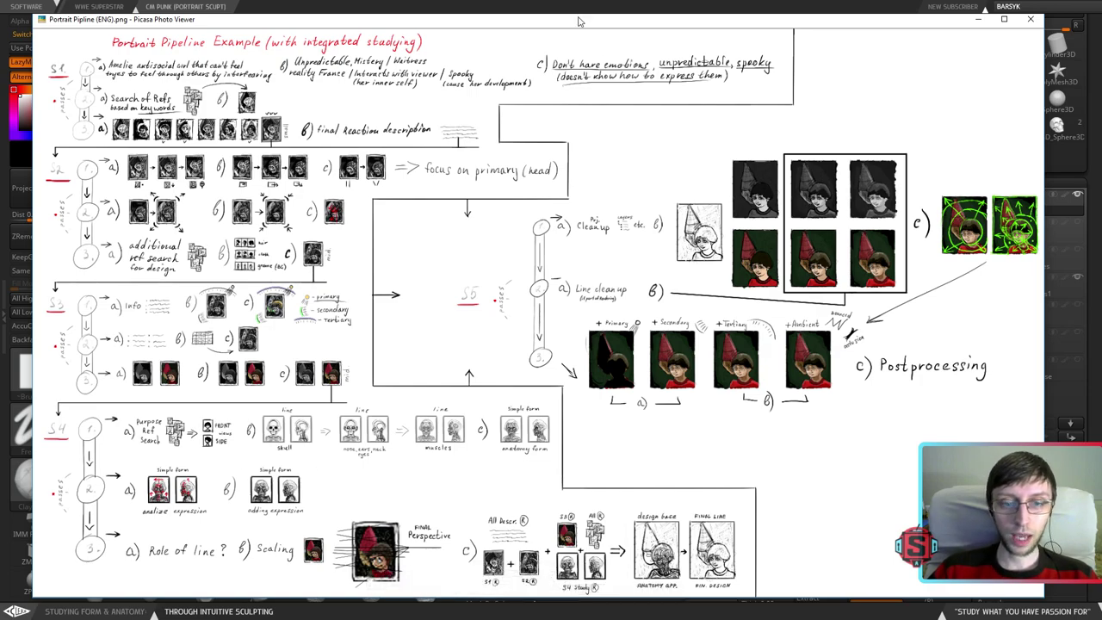
mouse_move(578, 20)
left_mouse_down()
mouse_move(568, 406)
mouse_move(561, 119)
mouse_move(600, 17)
left_mouse_up()
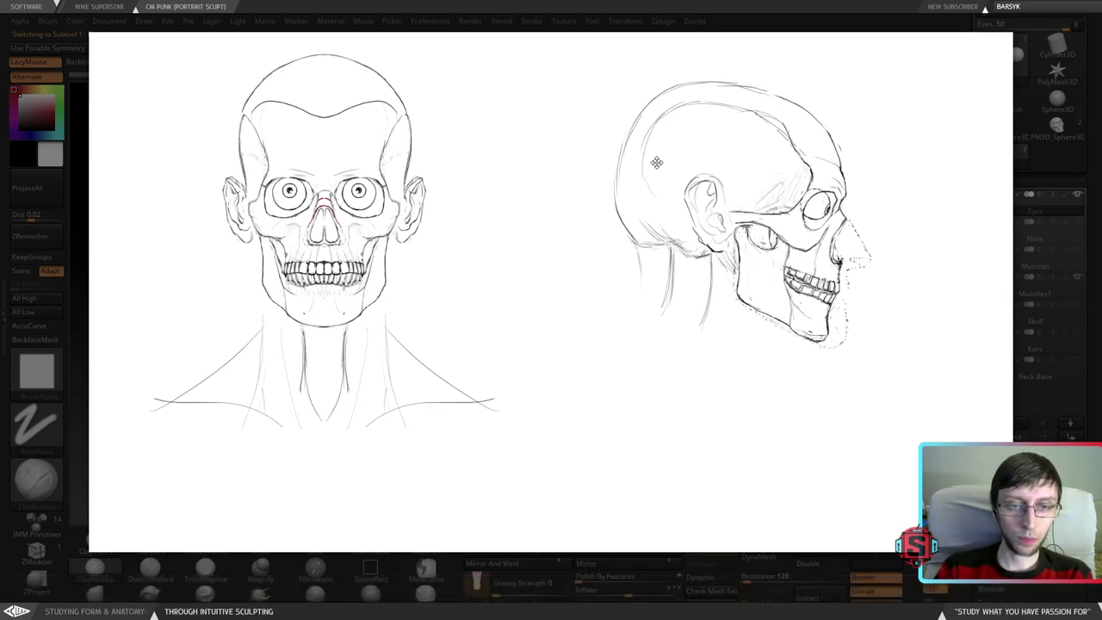
- Browse the front and side skull line drawings in the image viewer and return to the portrait pipeline overview
key("Right")
key("Left")
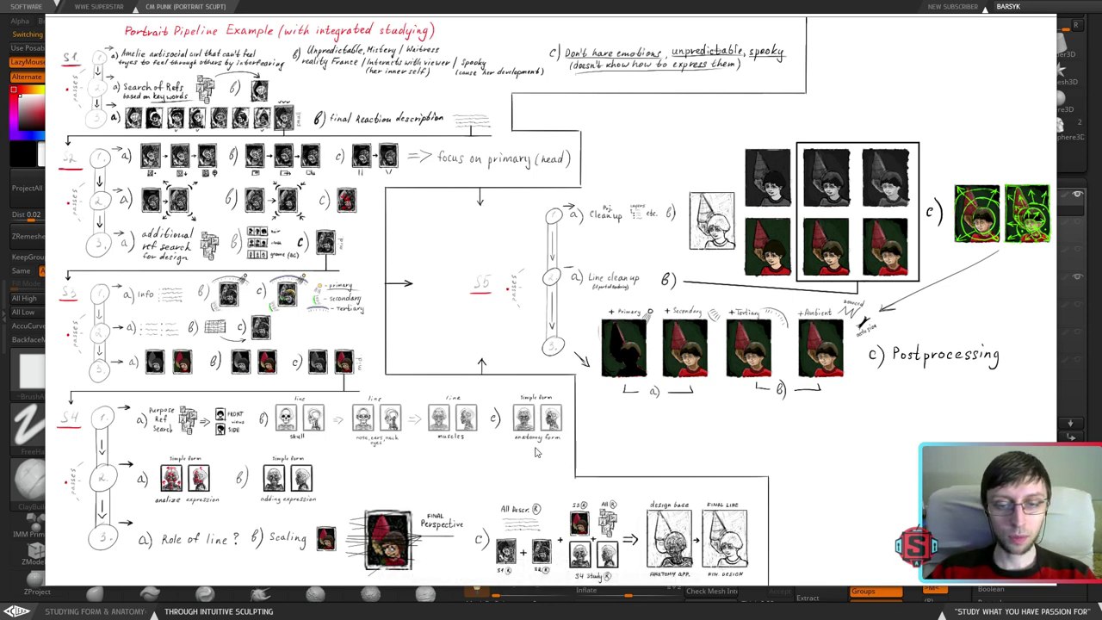
left_click(15, 243)
left_click_drag(615, 325, 662, 335)
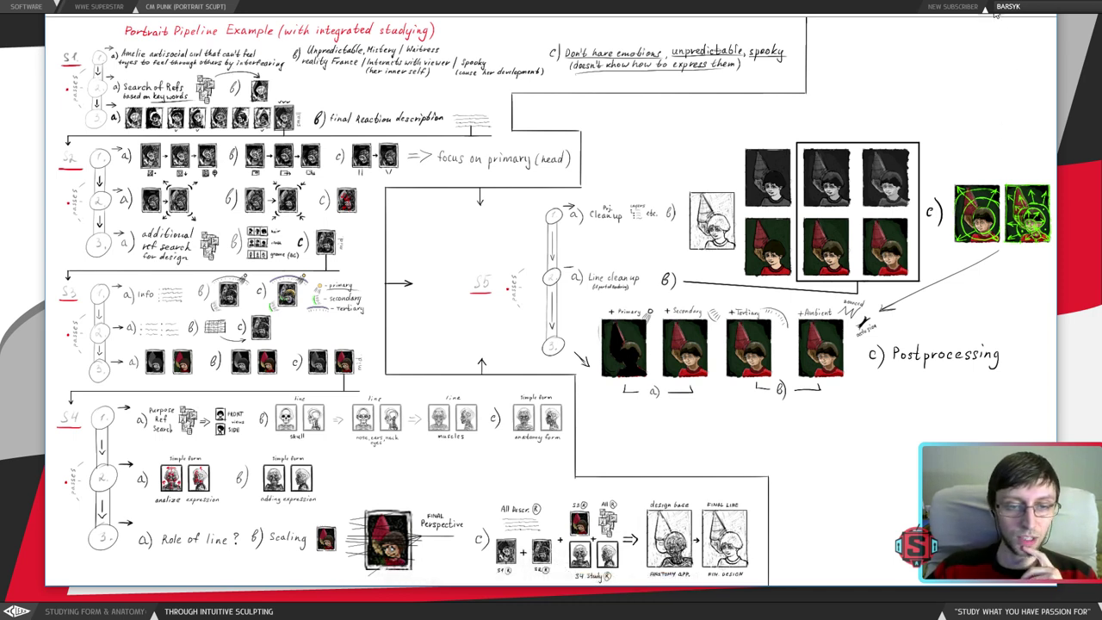
- Bring up the paused stream recording in the video player and switch back to the portrait pipeline image
mouse_move(564, 568)
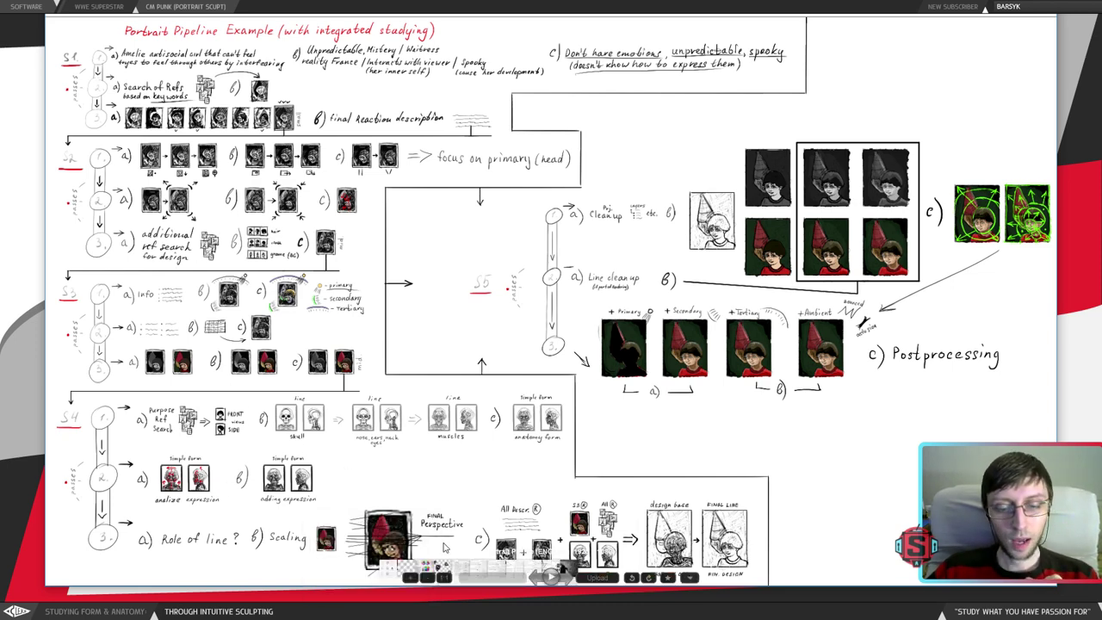
left_click(732, 603)
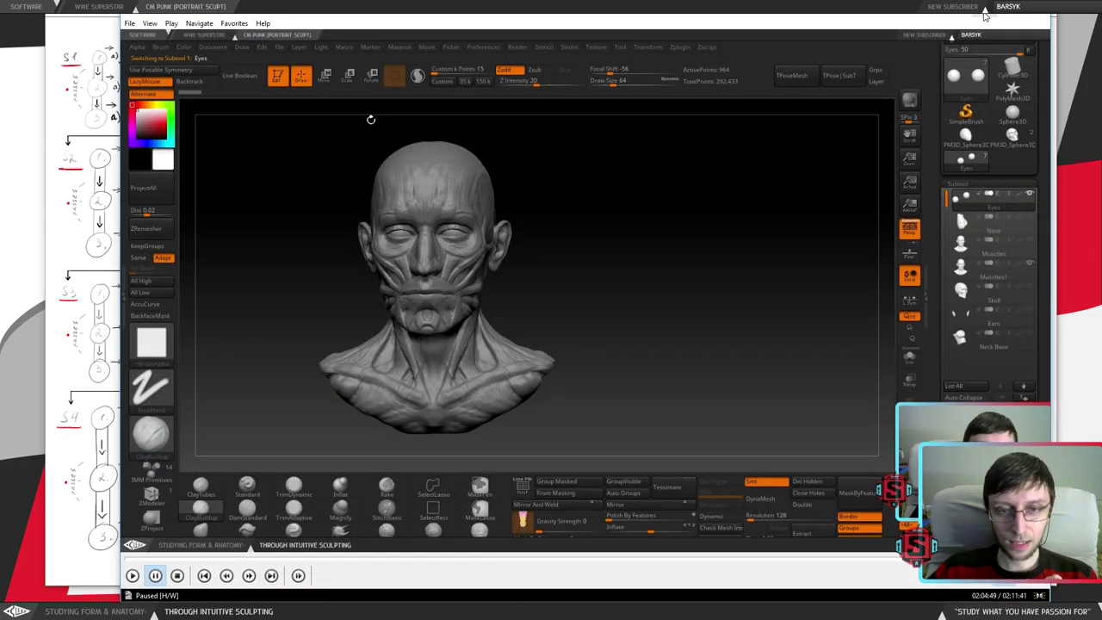
key("alt+Tab")
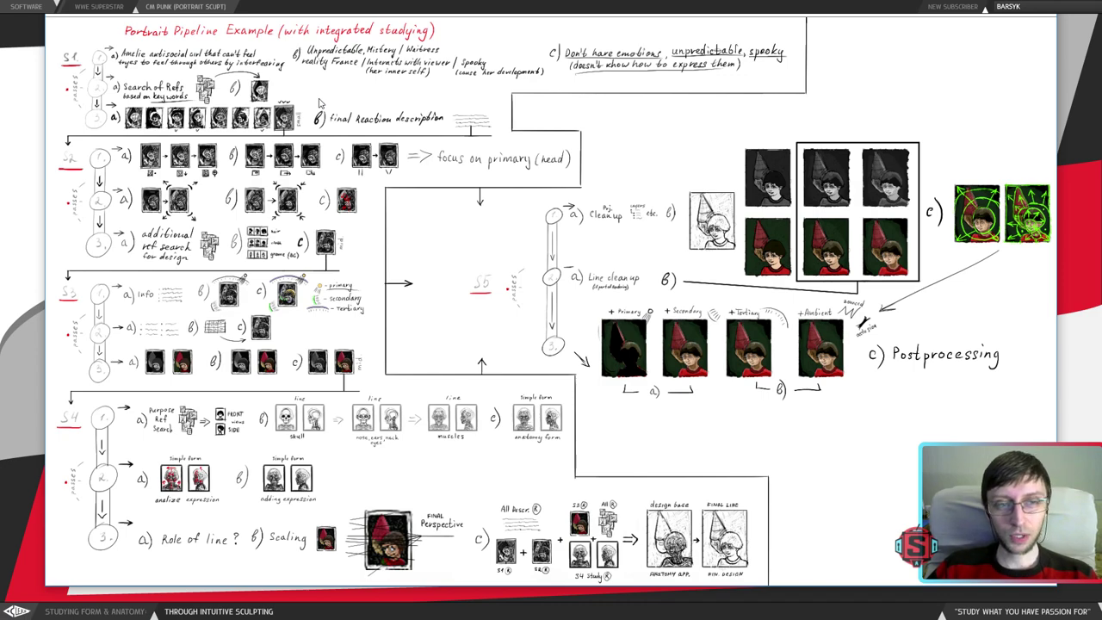
- Switch to Krita and read the S1 Idea notes in CM Punk.kra, covering inspiration, character description and search key words
mouse_move(561, 568)
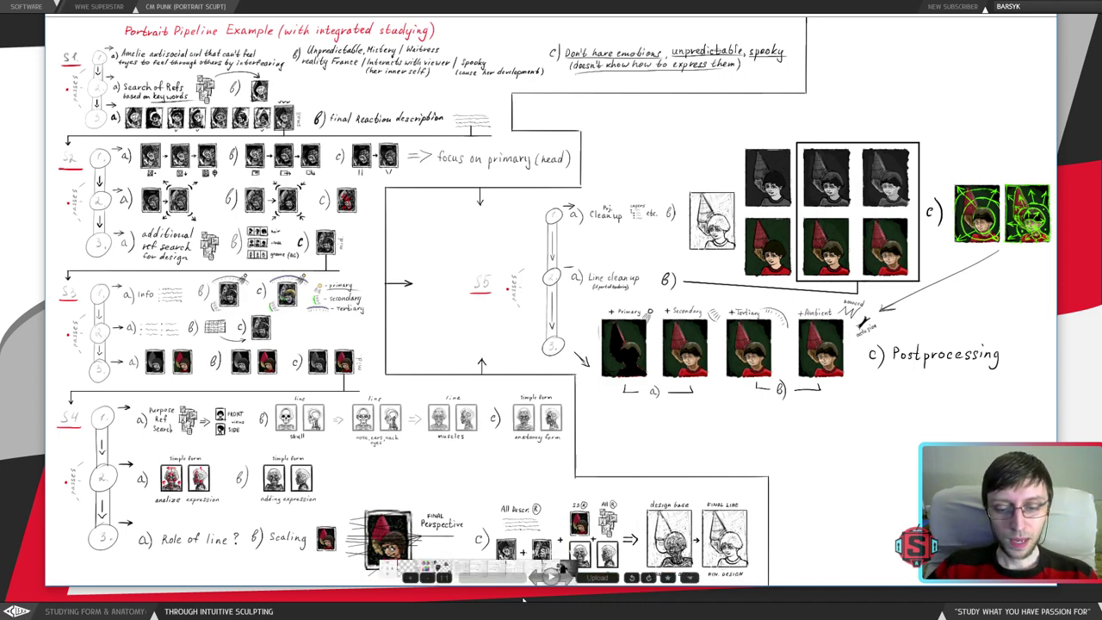
left_click(434, 610)
scroll(234, 171, "up", 2)
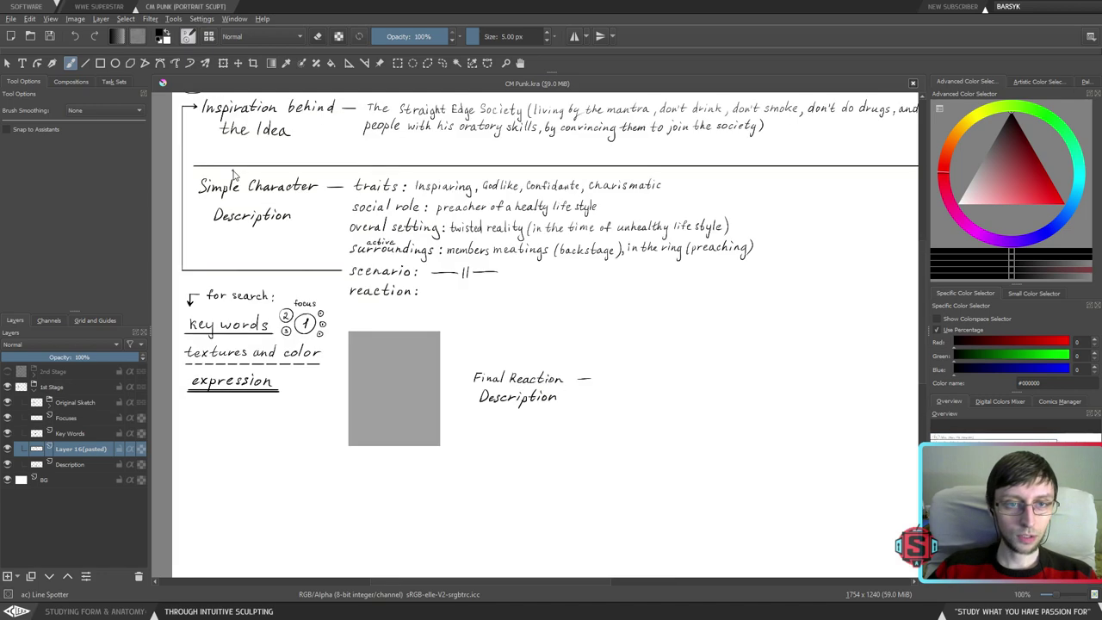
scroll(487, 215, "down", 2)
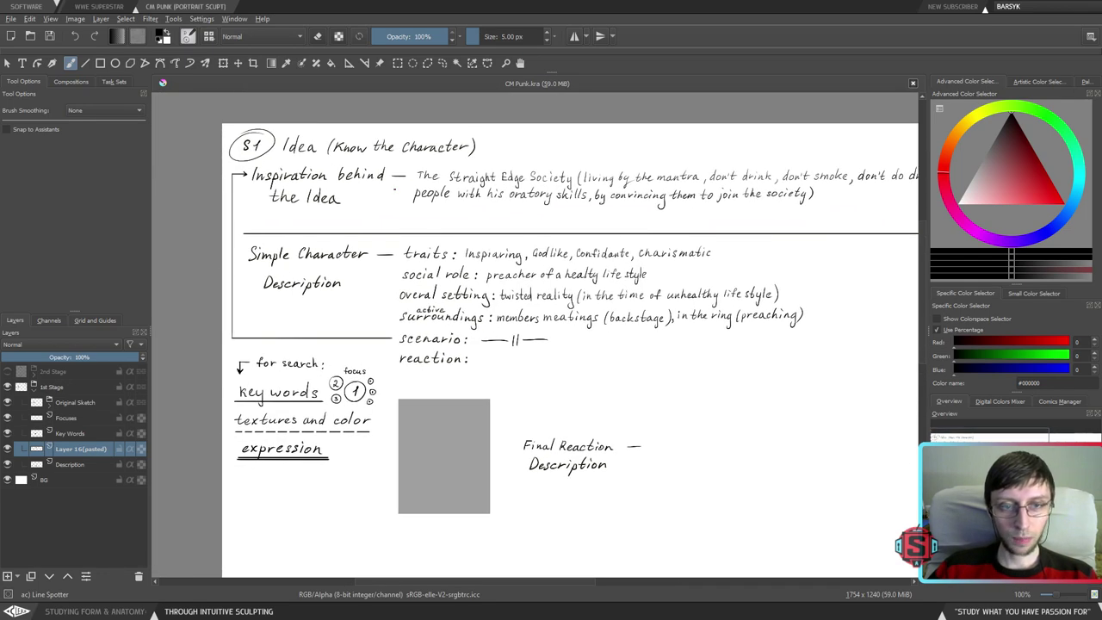
left_click_drag(532, 248, 488, 241)
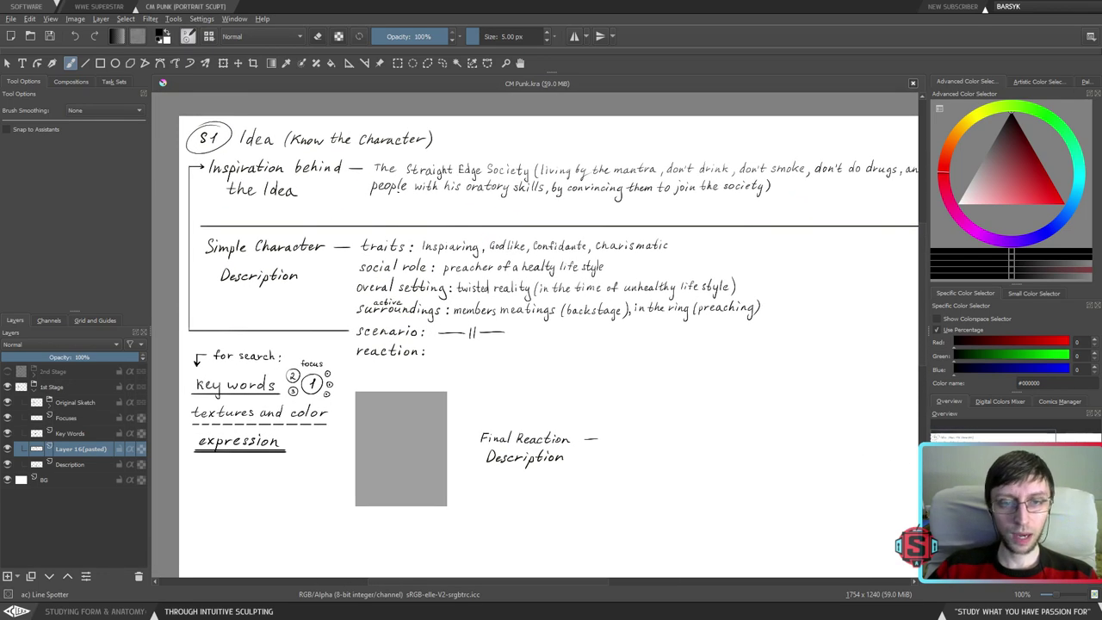
left_click_drag(347, 189, 294, 199)
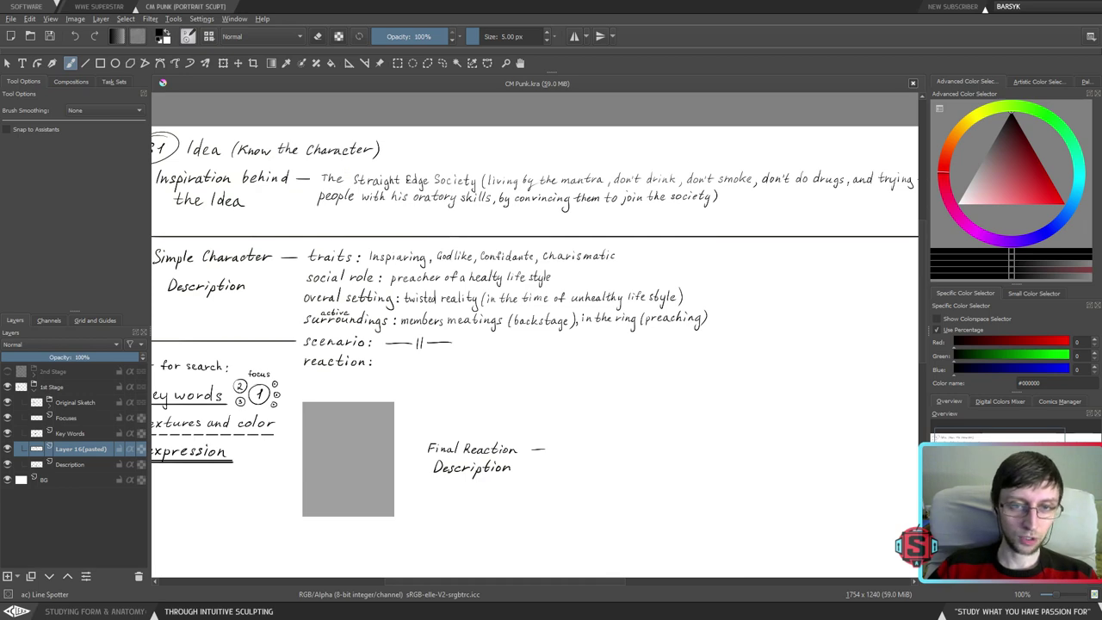
left_click_drag(469, 222, 497, 223)
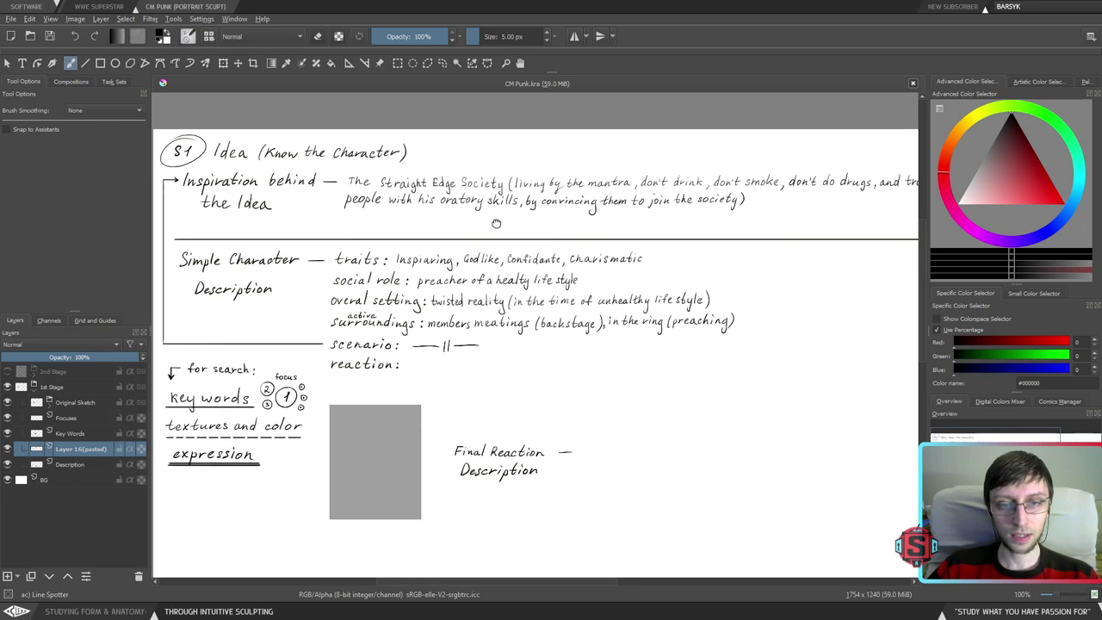
left_click_drag(379, 331, 385, 332)
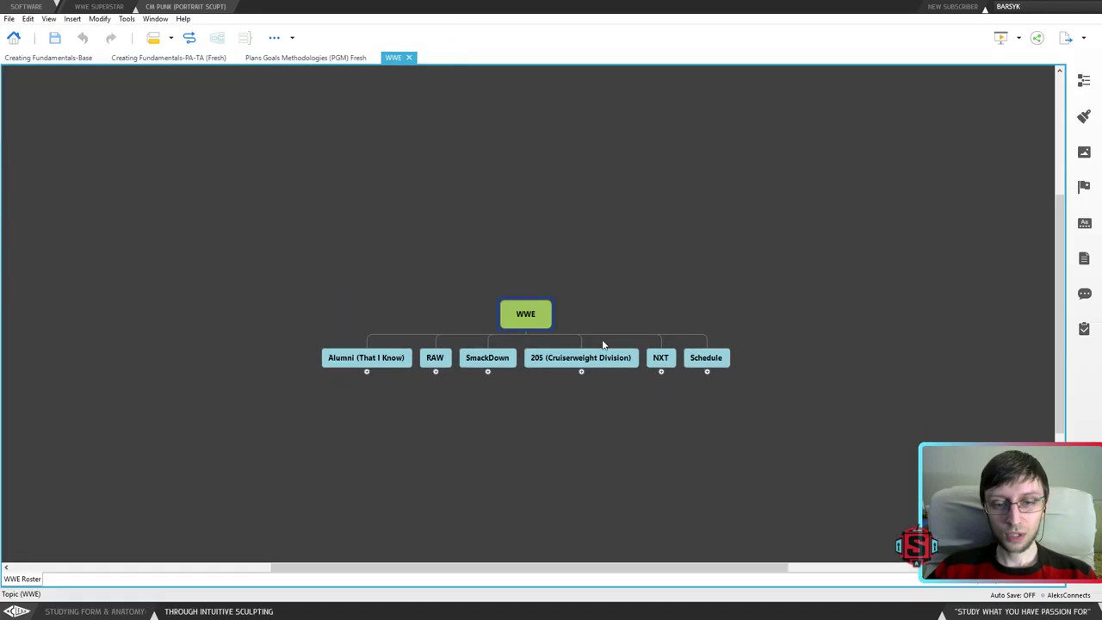
- Expand the RAW branch of the WWE mind map and examine its active teams, champions and non-fighters
left_click(435, 372)
scroll(612, 373, "down", 5)
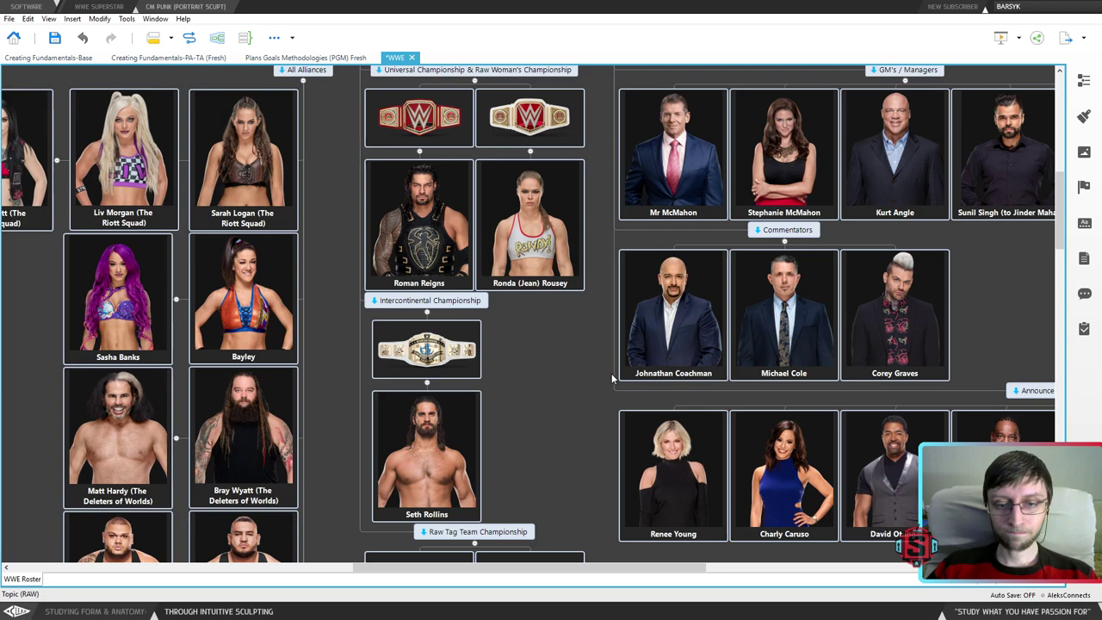
scroll(611, 373, "down", 3)
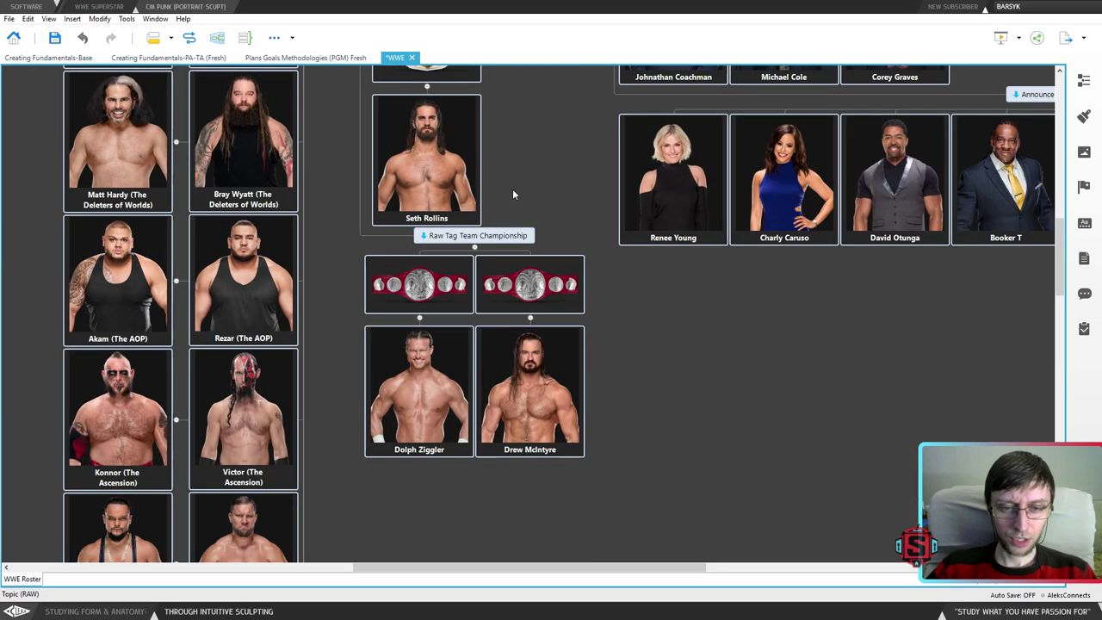
scroll(513, 194, "up", 3)
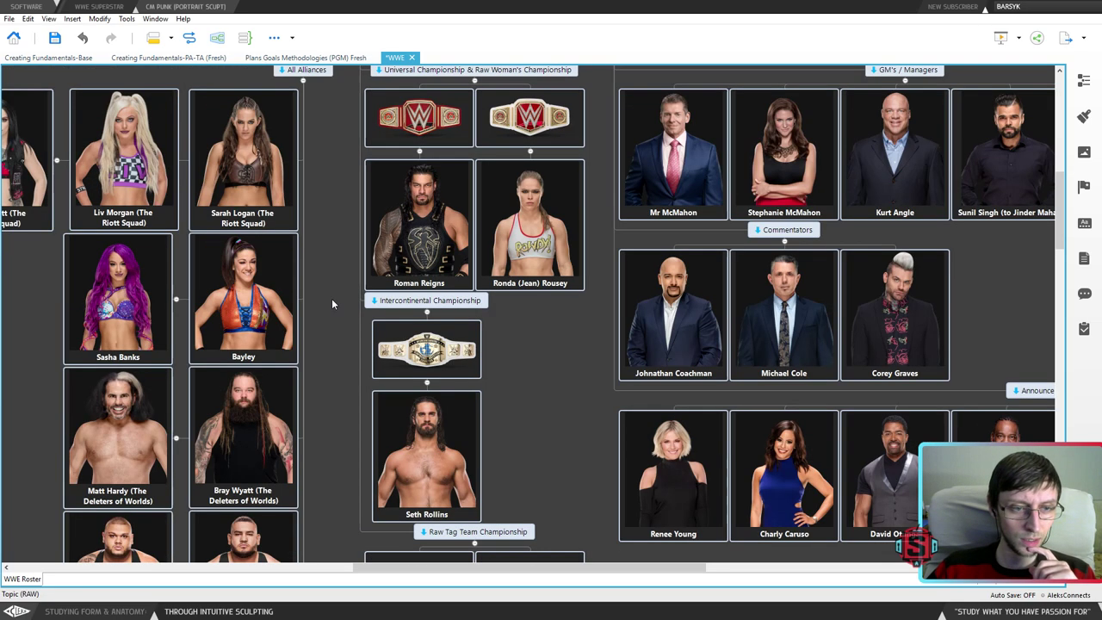
scroll(329, 249, "left", 3)
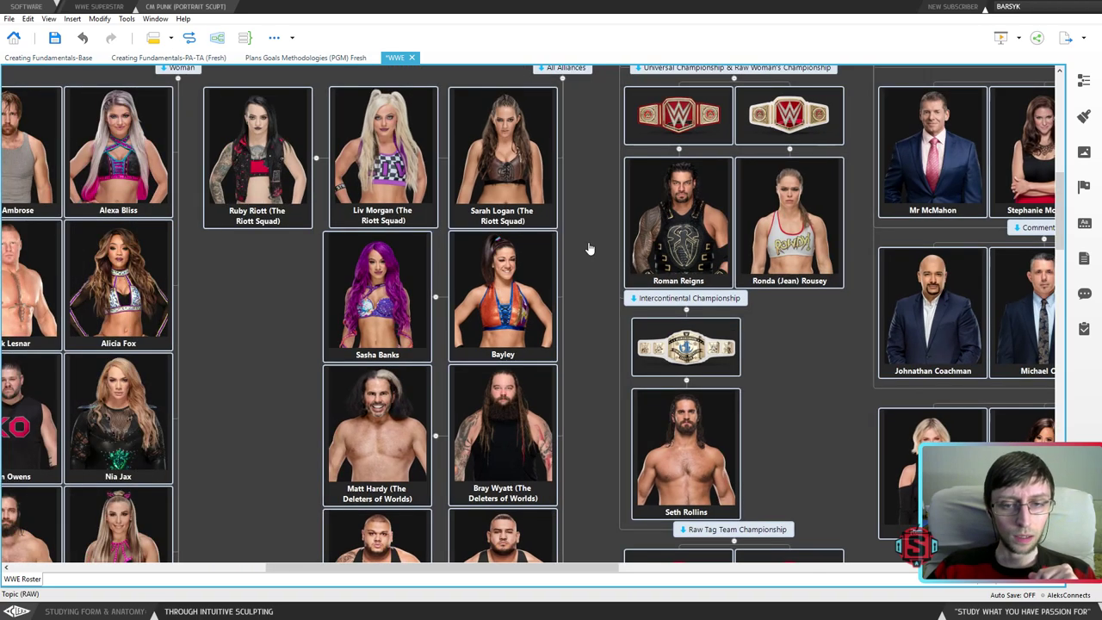
scroll(288, 349, "down", 2)
scroll(288, 350, "up", 2)
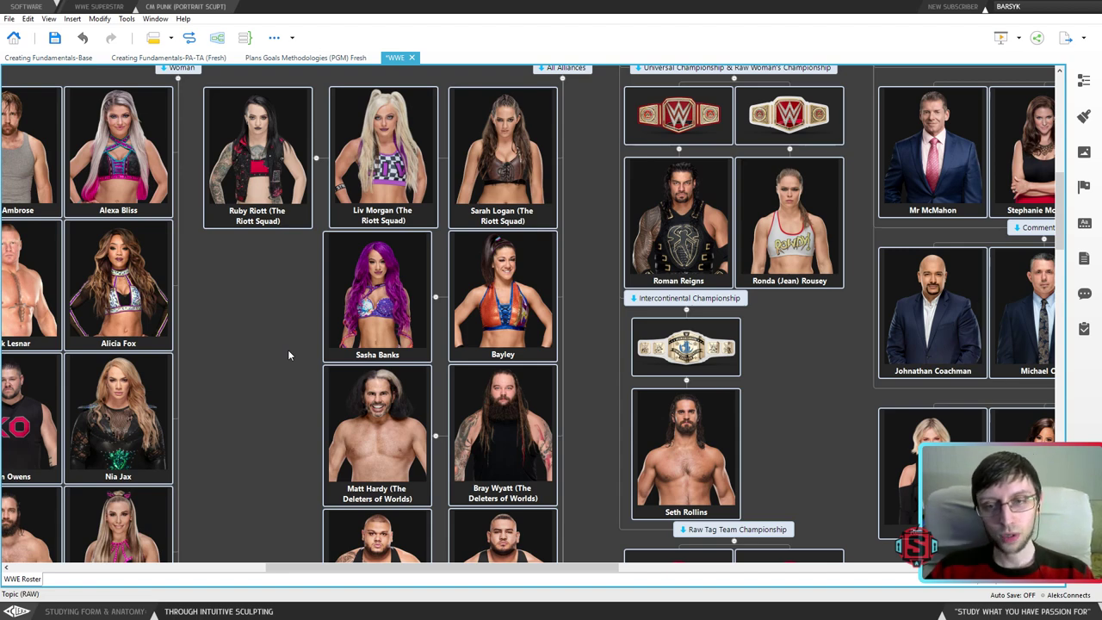
scroll(896, 289, "up", 3)
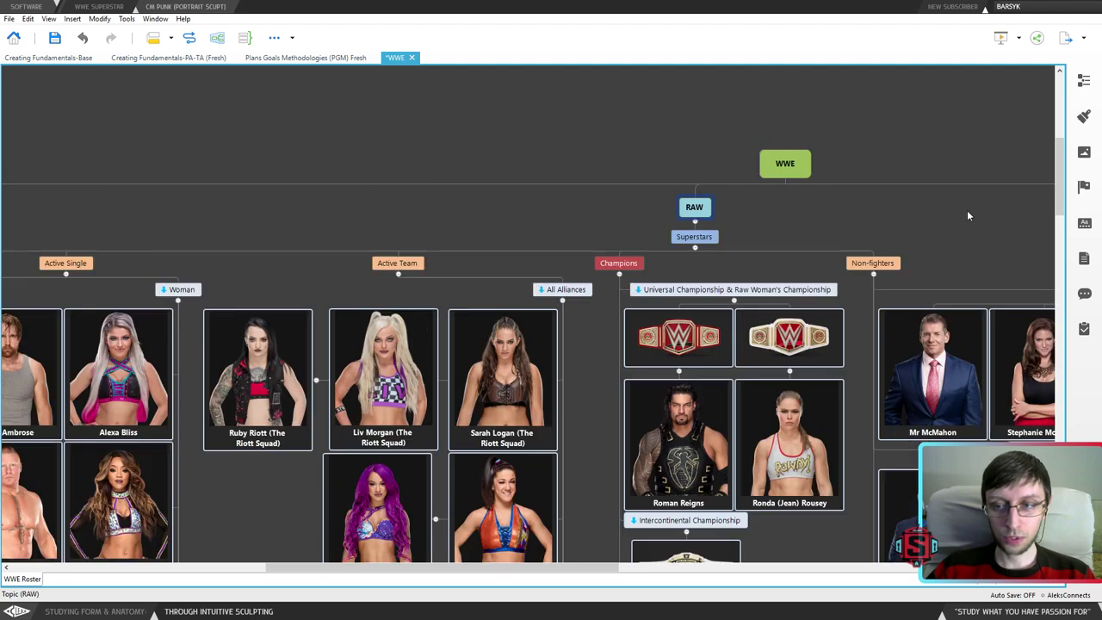
- Expand the Schedule branch of the WWE mind map to show its events
left_click_drag(969, 214, 527, 199)
left_click_drag(732, 217, 411, 215)
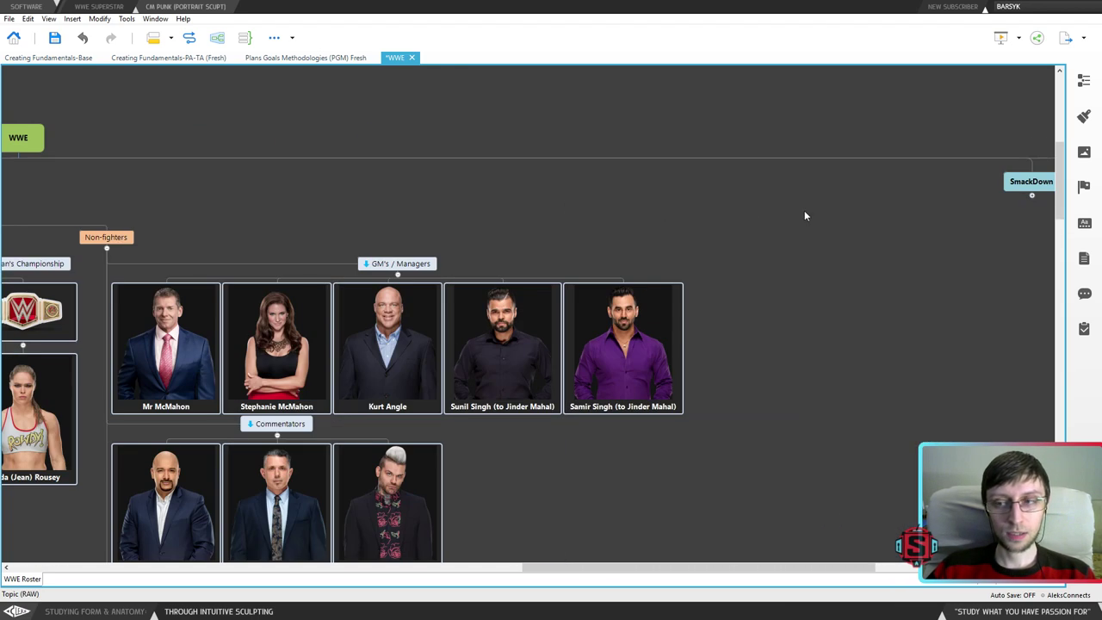
left_click_drag(900, 215, 540, 216)
left_click(889, 204)
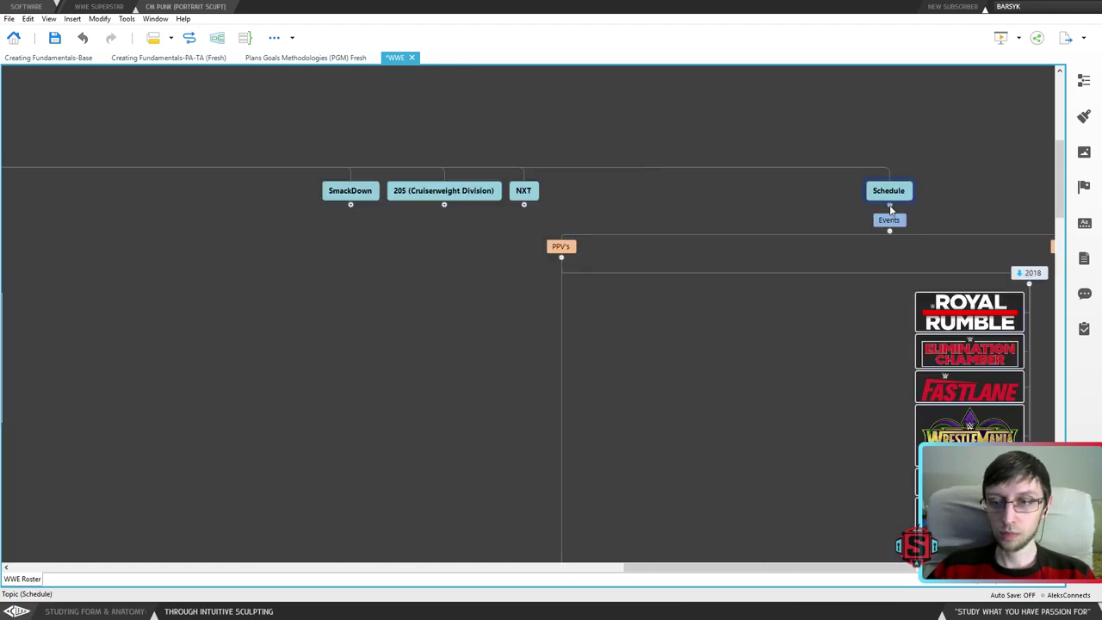
- Examine the 2018 PPV's and the Current Tournaments & Special PPV's, selecting the Mae Young and Super Show-Down entries
left_click_drag(777, 375, 479, 358)
scroll(481, 359, "down", 5)
left_click_drag(667, 366, 539, 368)
scroll(554, 434, "down", 2)
scroll(555, 438, "up", 4)
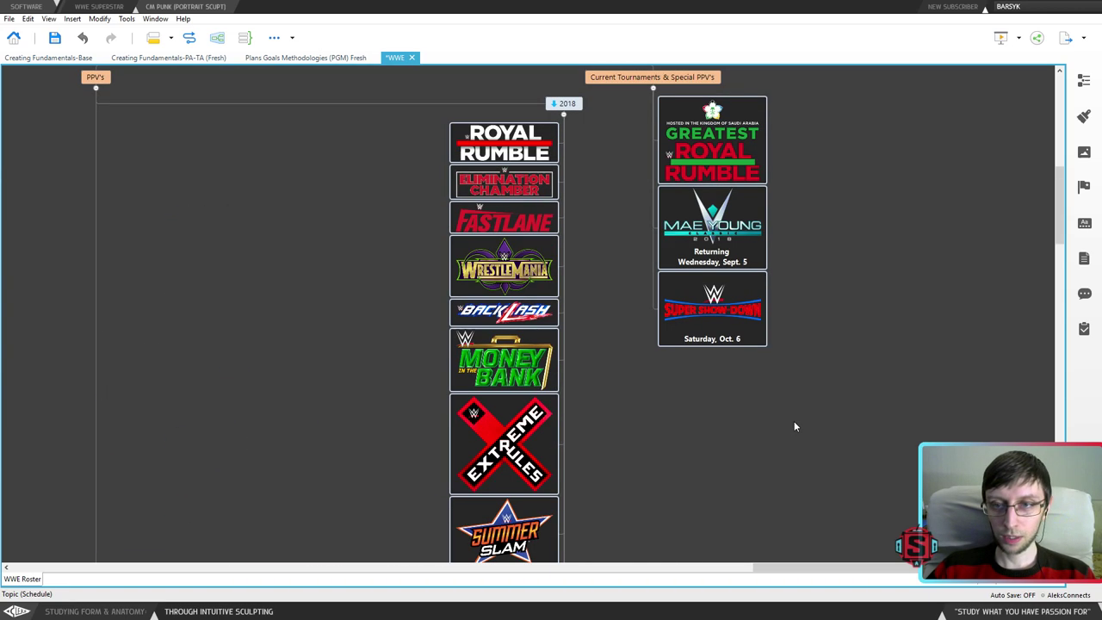
left_click(736, 256)
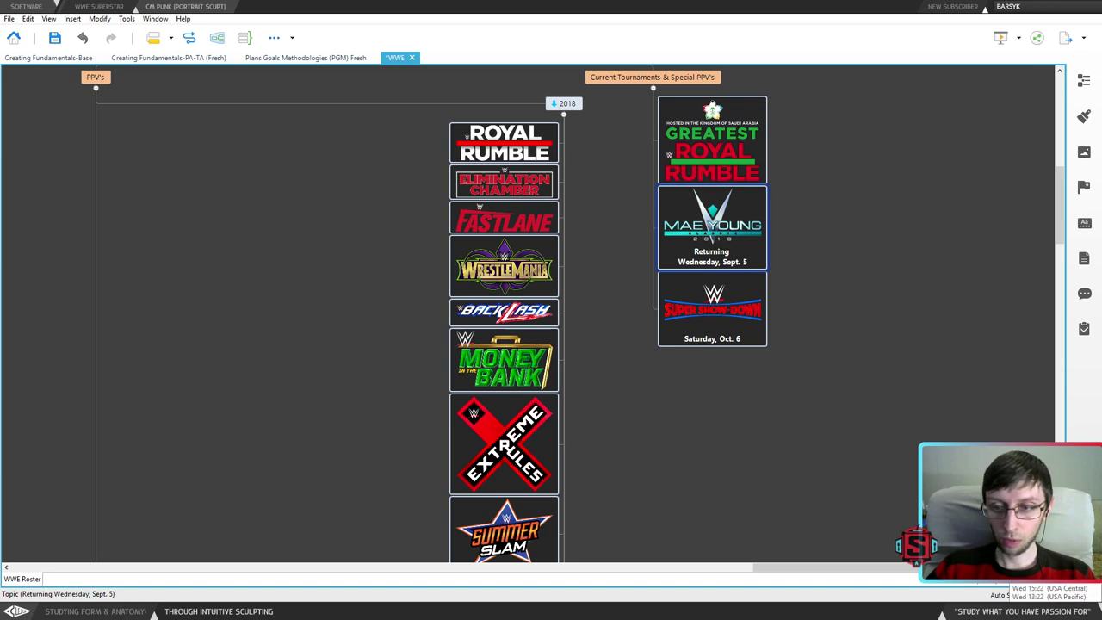
left_click(713, 303)
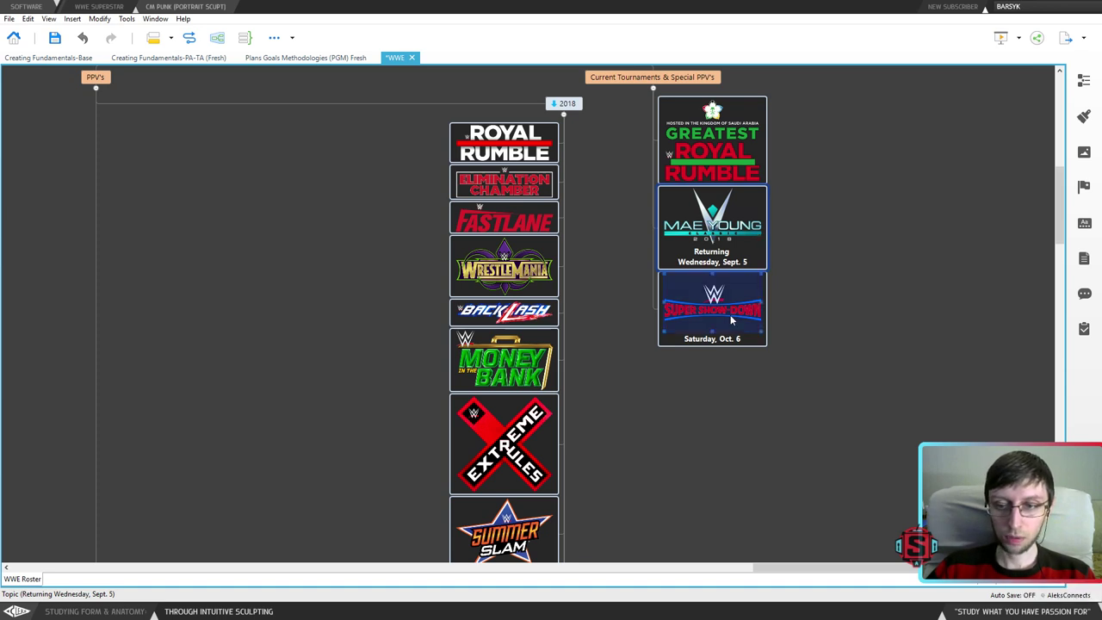
- Check today's date in the system calendar against the Super Show-Down entry in the Schedule branch
left_click(1062, 594)
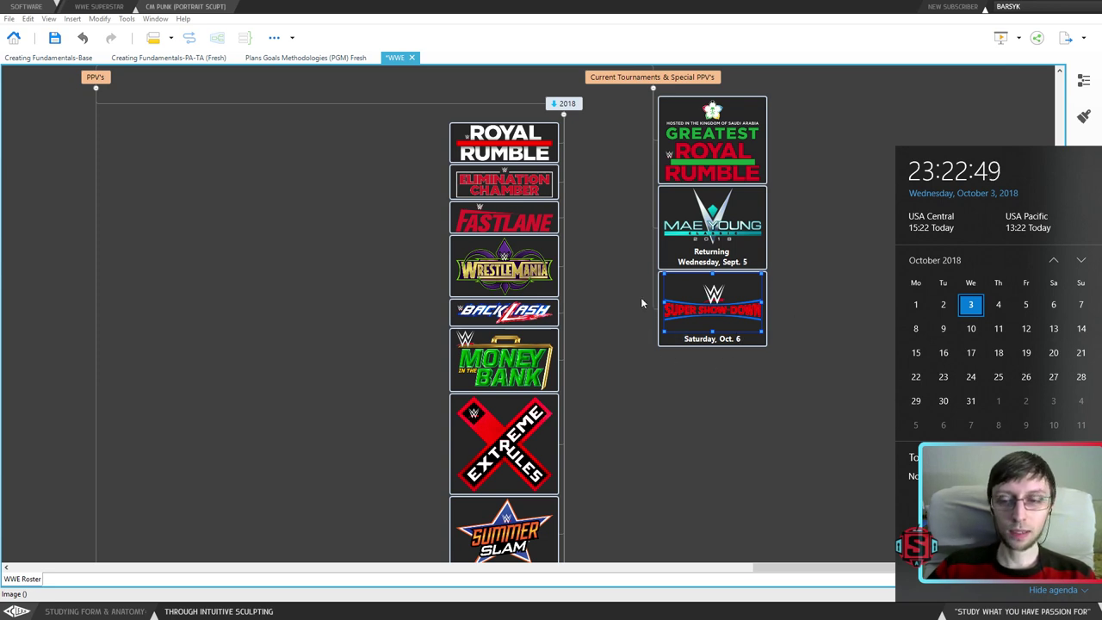
left_click_drag(780, 375, 635, 277)
scroll(684, 458, "up", 4)
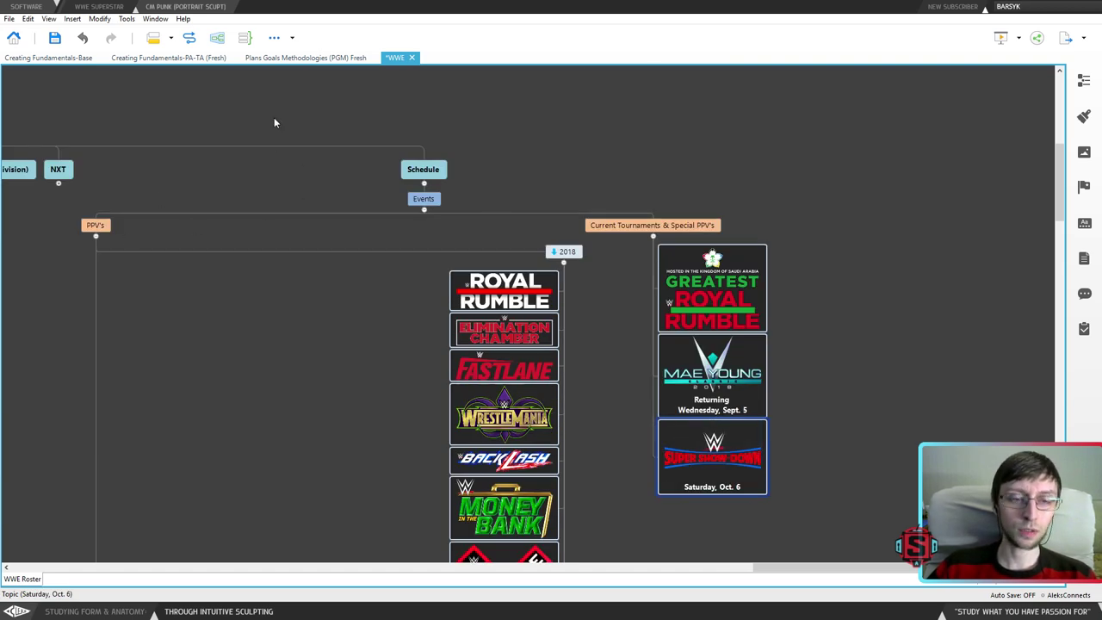
- Close the paused sculpting stream recording, and return to the WWE mind map by way of the portrait pipeline image
left_click(382, 610)
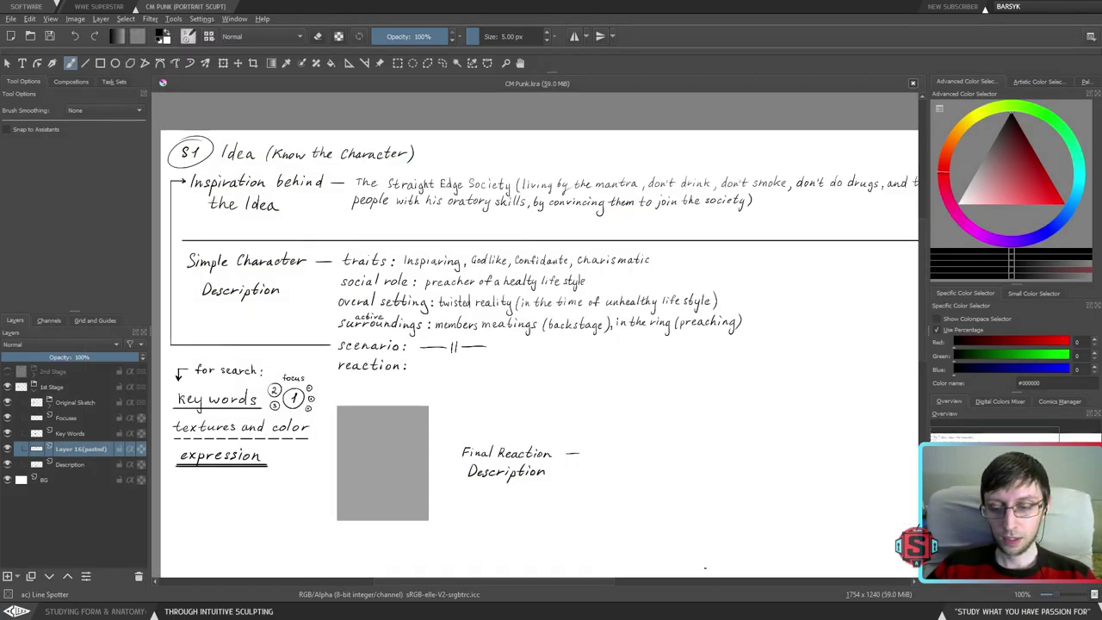
key("alt+Tab")
left_click(383, 609)
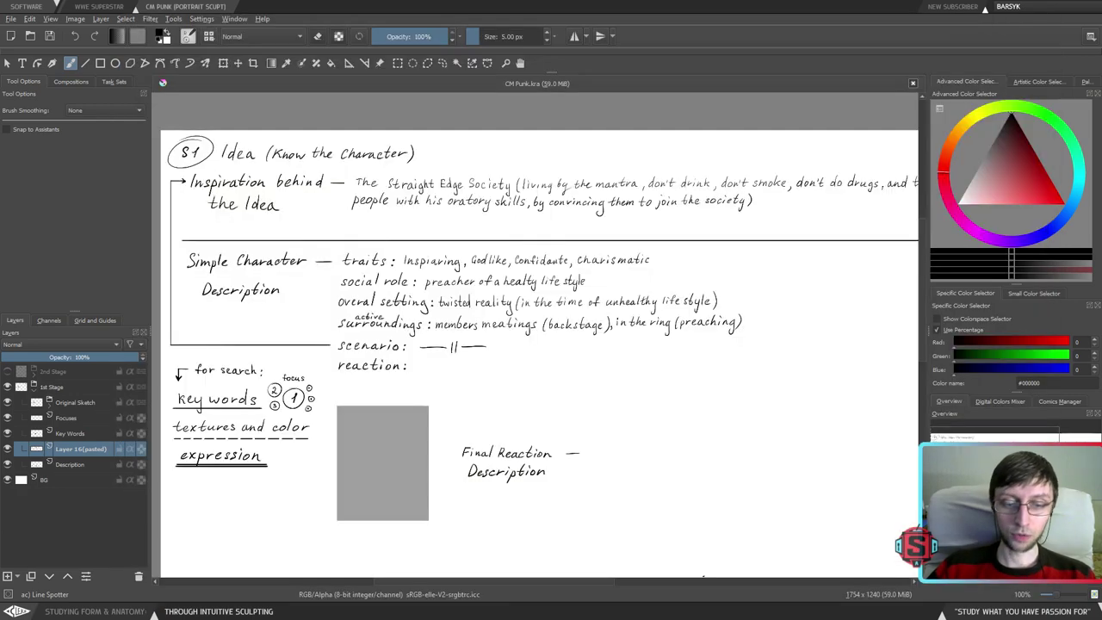
left_click(382, 609)
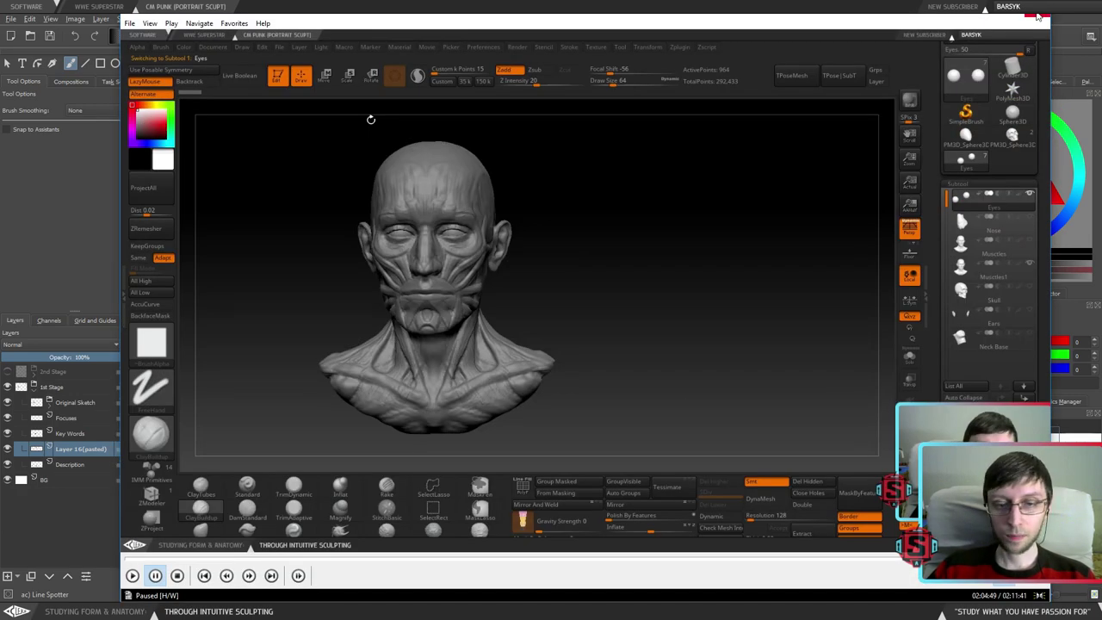
left_click(1039, 16)
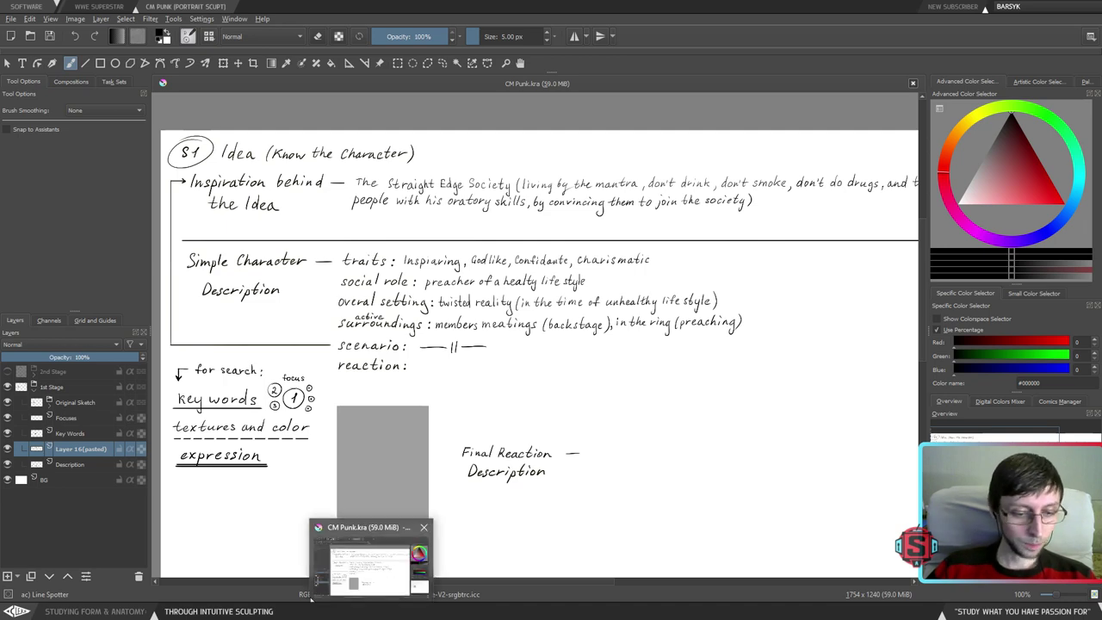
left_click(384, 610)
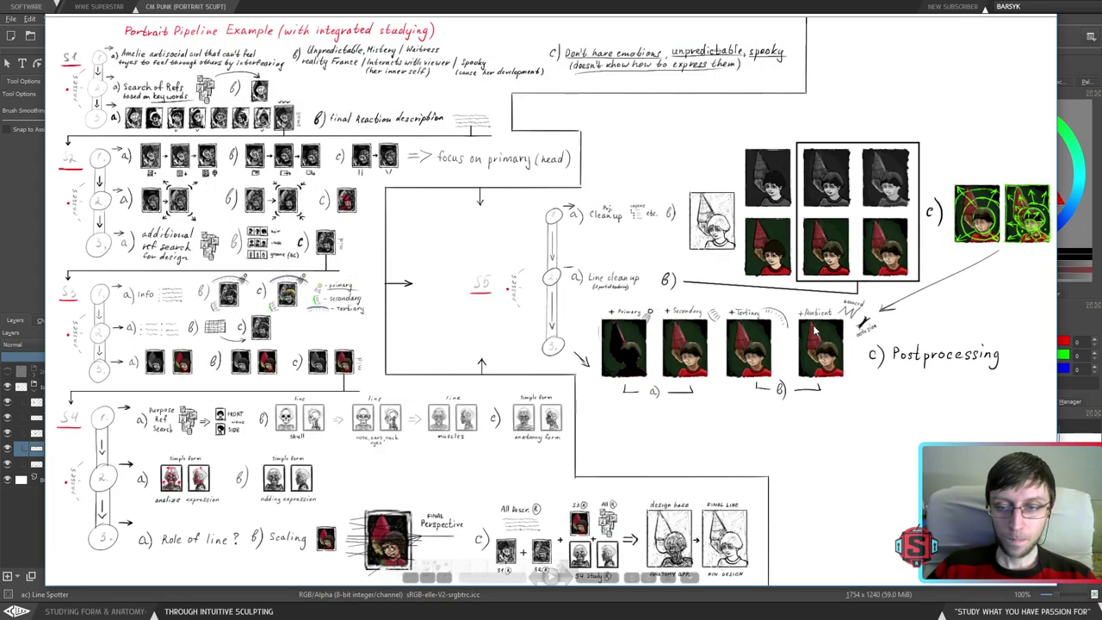
key("alt+Tab")
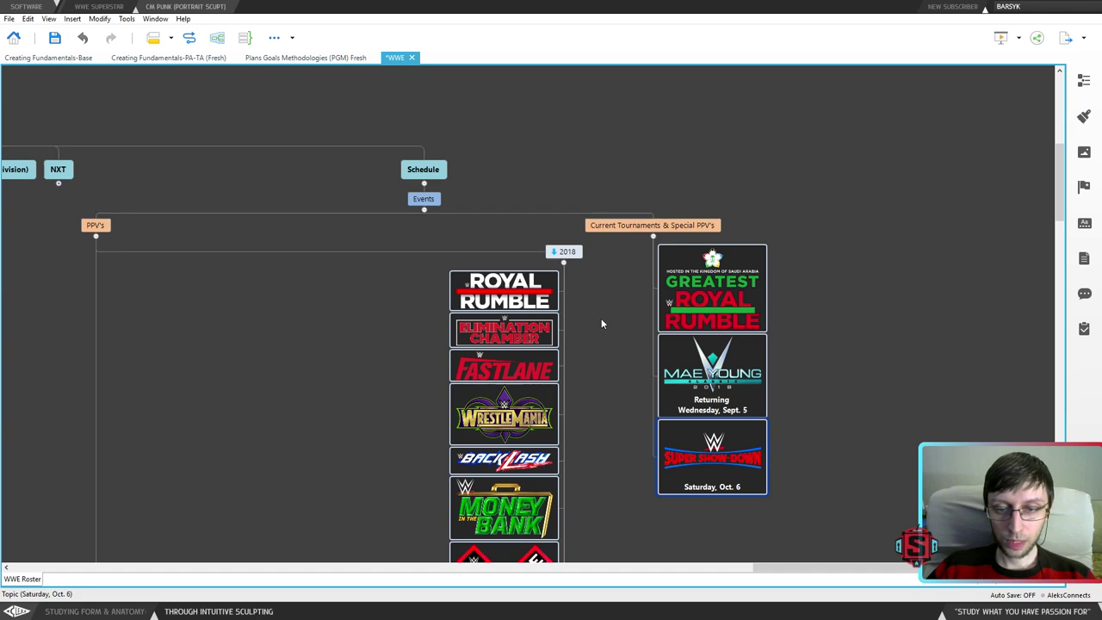
- Collapse the Schedule branch and bring the RAW champions and active teams back into view
scroll(629, 402, "down", 1)
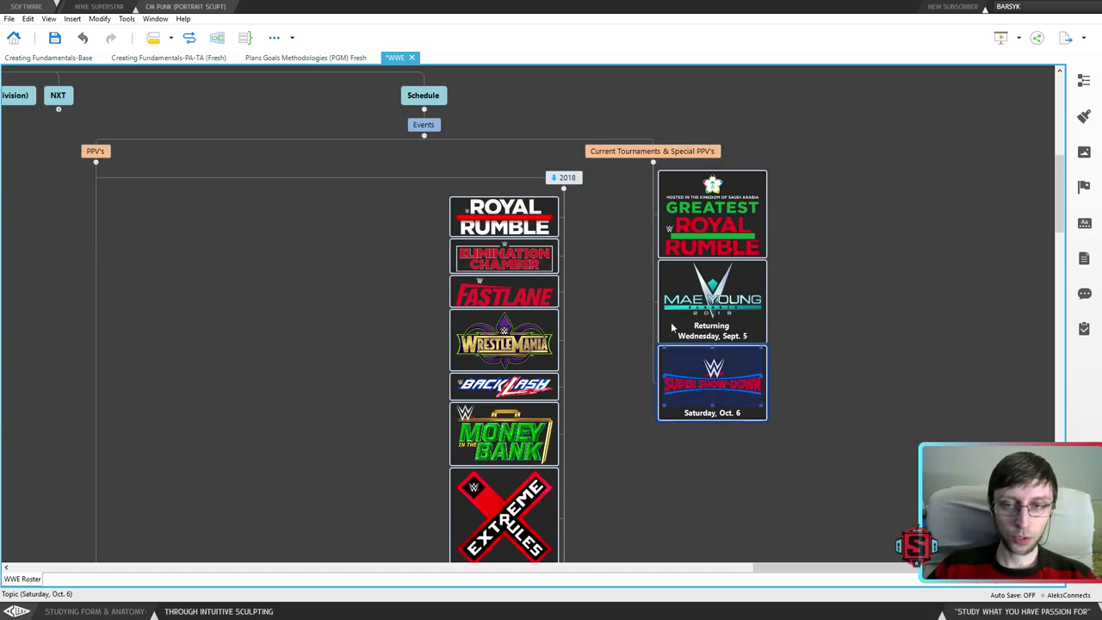
left_click(424, 110)
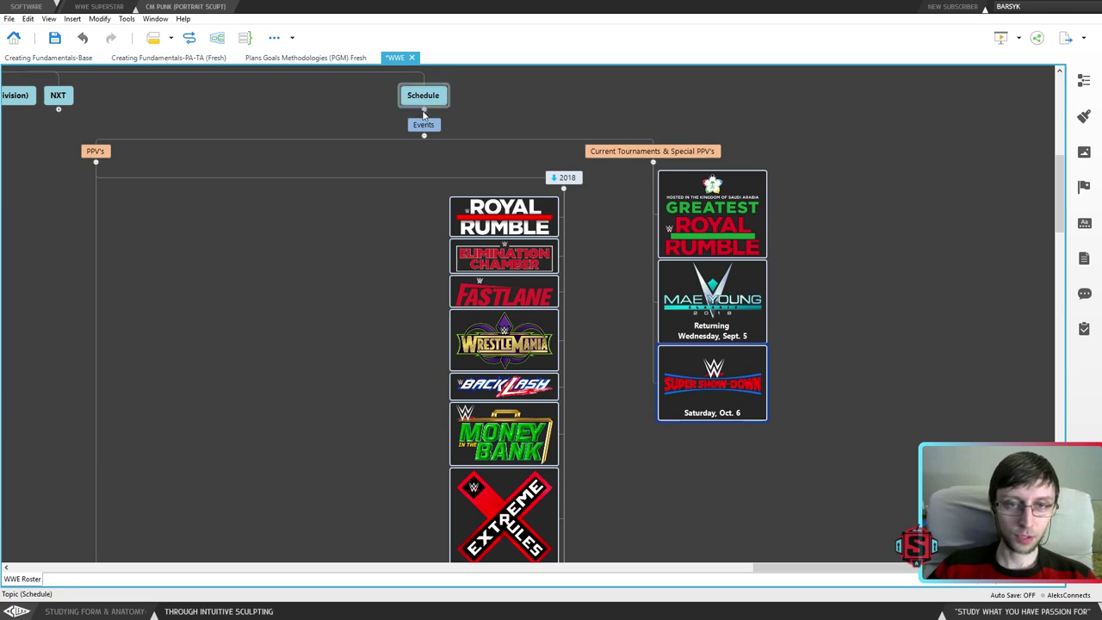
left_click_drag(163, 153, 512, 155)
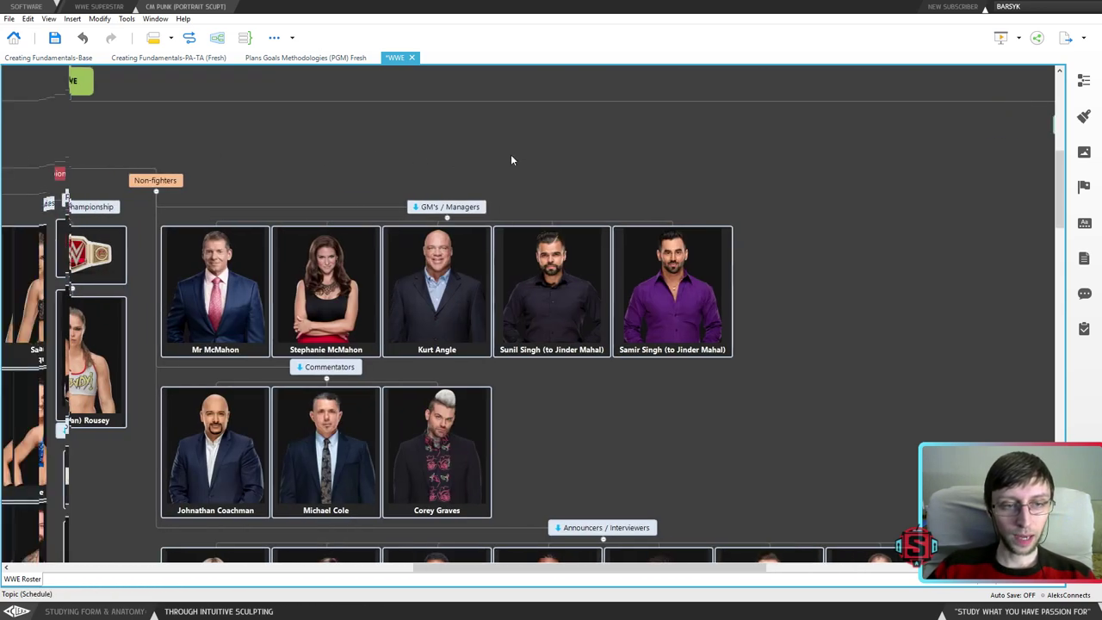
left_click_drag(62, 150, 299, 147)
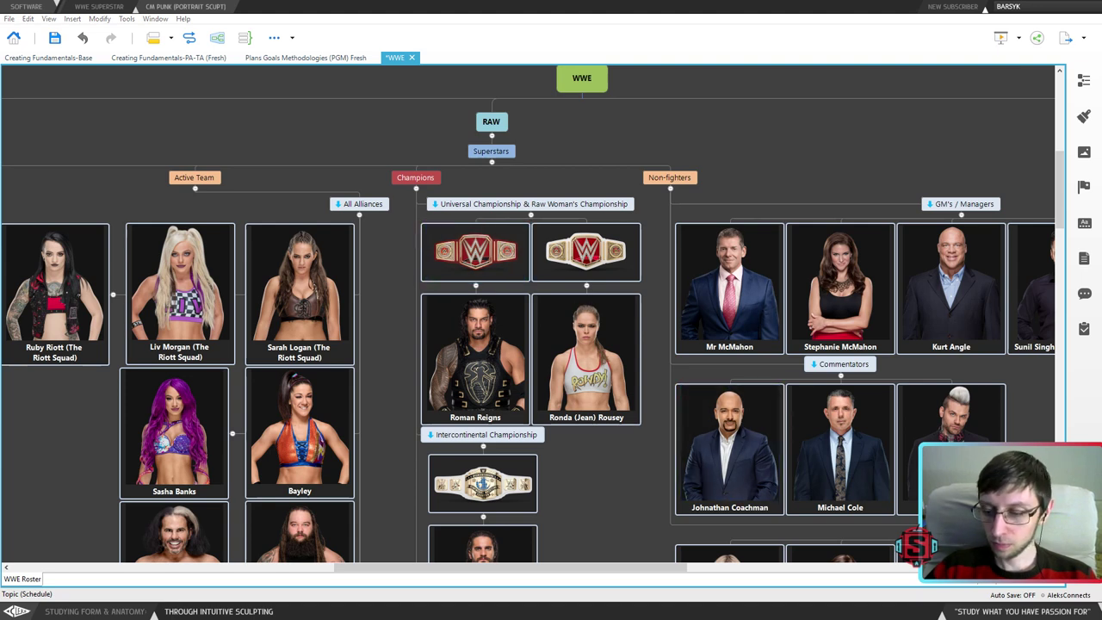
left_click(1003, 611)
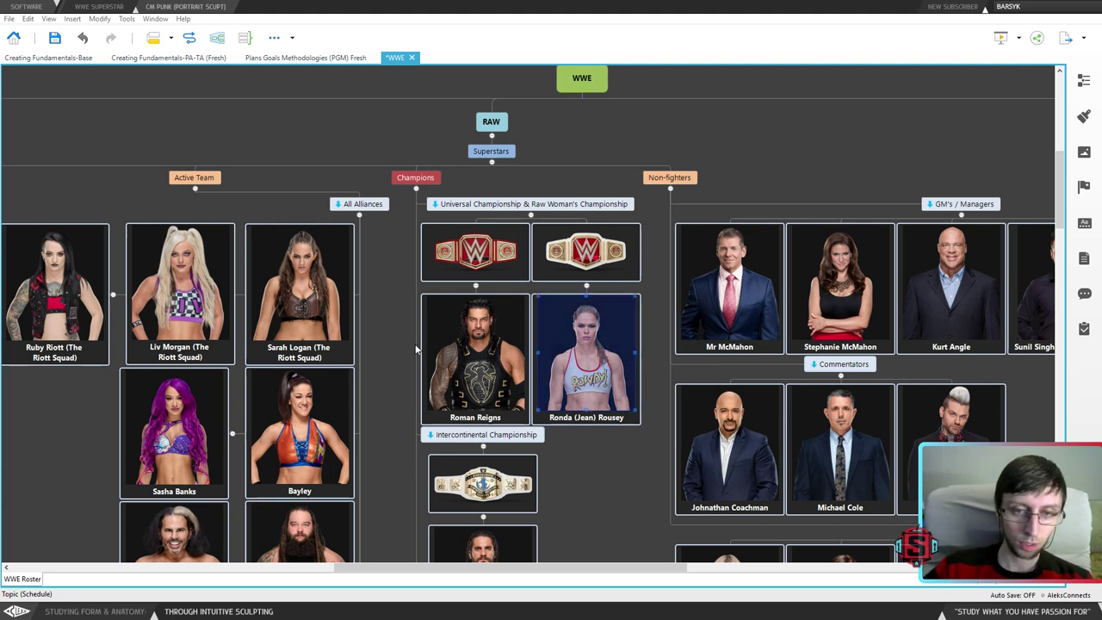
- Look over the RAW alliances, collapse the RAW branch with its Superstars topic, and expand the SmackDown branch
scroll(379, 349, "down", 5)
scroll(392, 349, "down", 4)
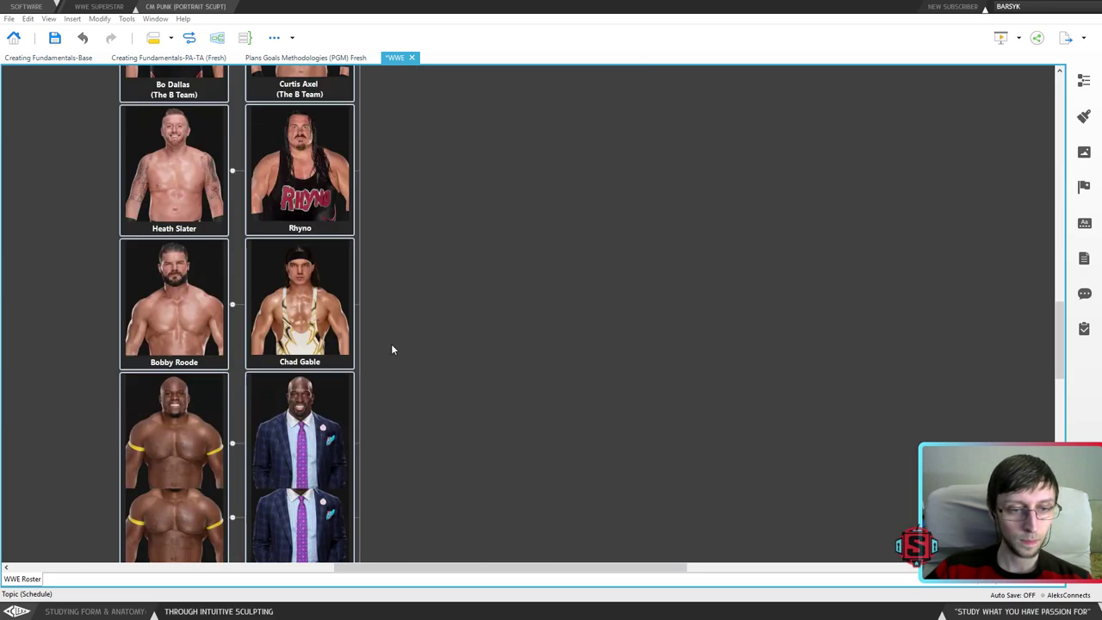
scroll(404, 353, "up", 10)
scroll(456, 364, "down", 2)
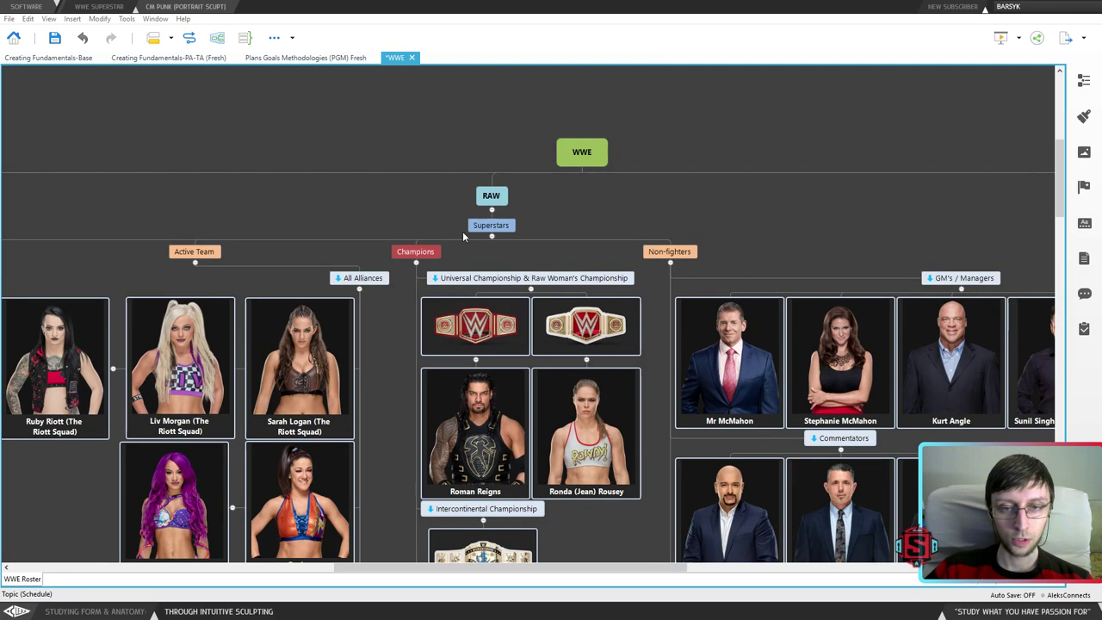
left_click(491, 237)
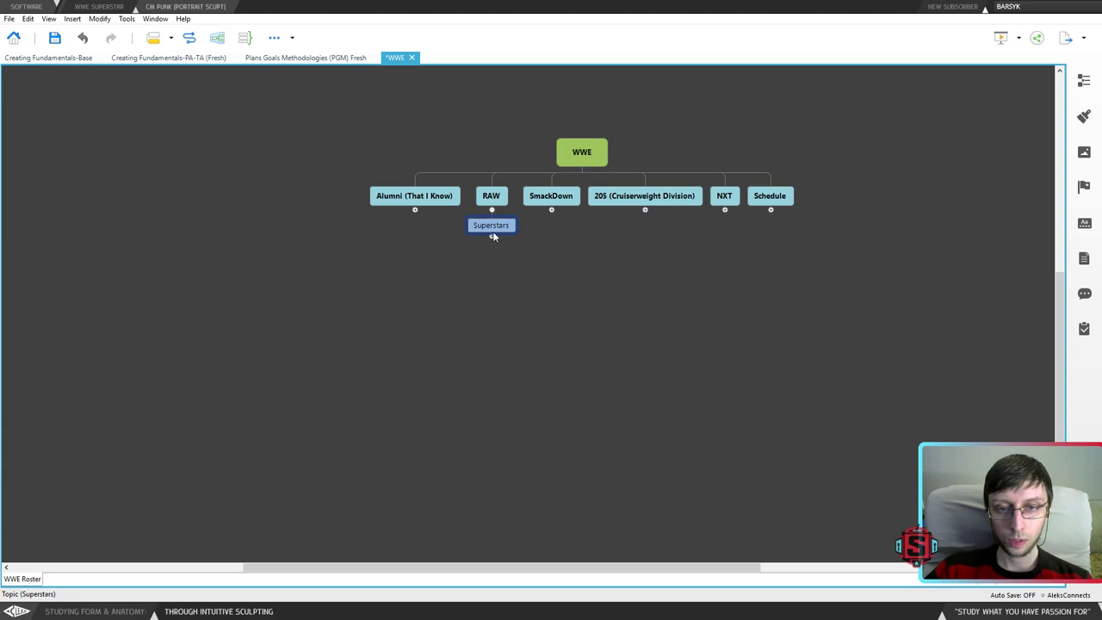
left_click(491, 210)
left_click(543, 210)
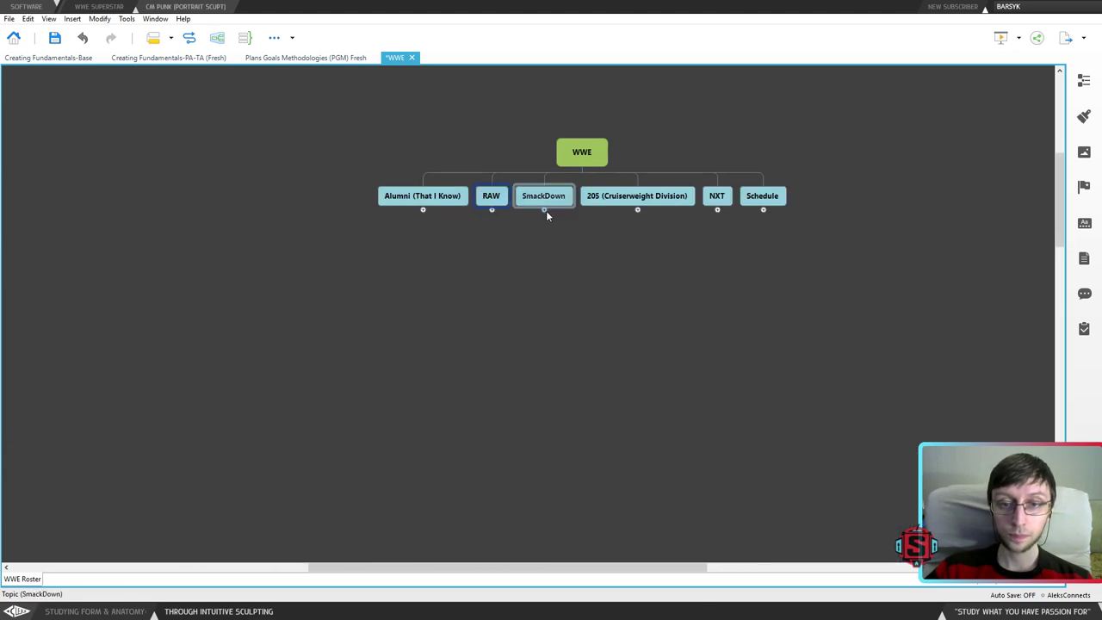
- Examine the SmackDown singles and teams, selecting the Naomi Pro, Jimmy Uso, Rusev and Lana entries
scroll(596, 320, "down", 5)
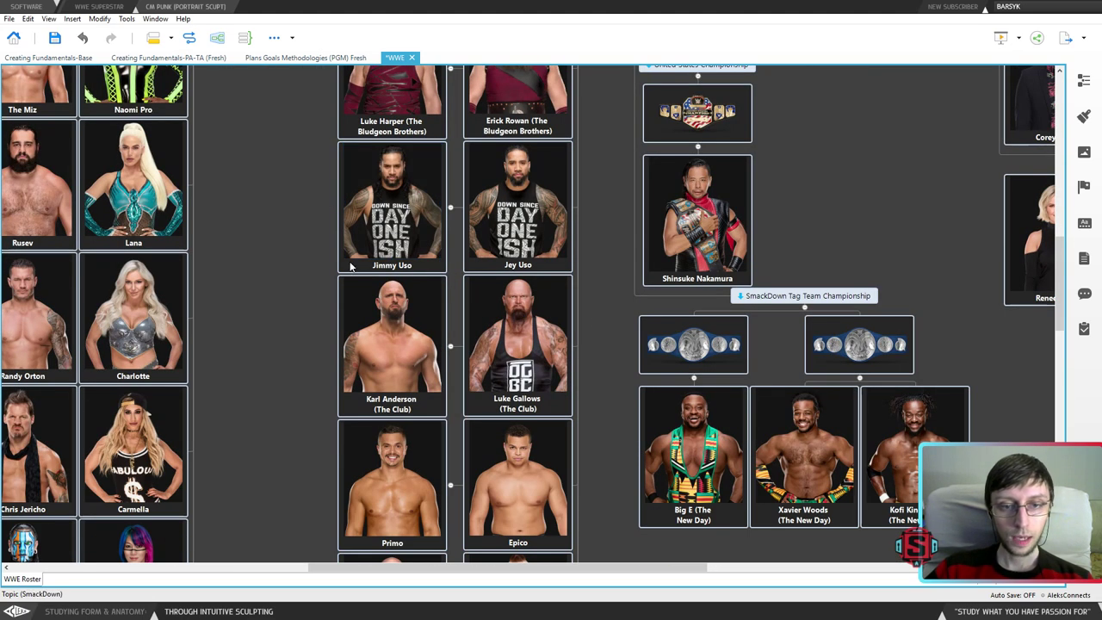
scroll(257, 320, "up", 2)
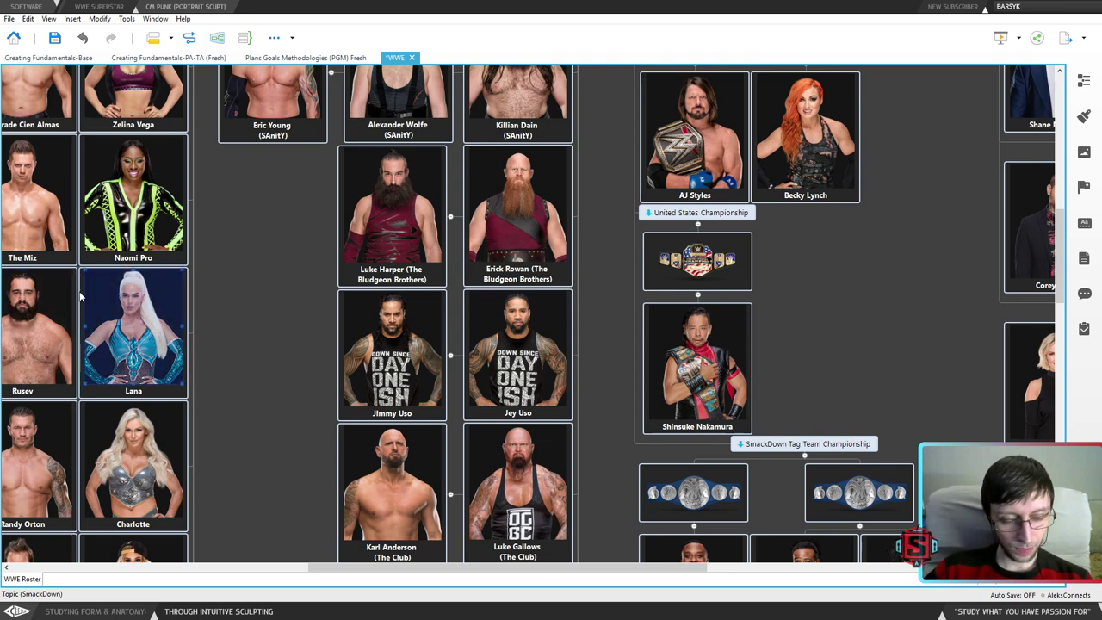
left_click_drag(266, 335, 359, 368)
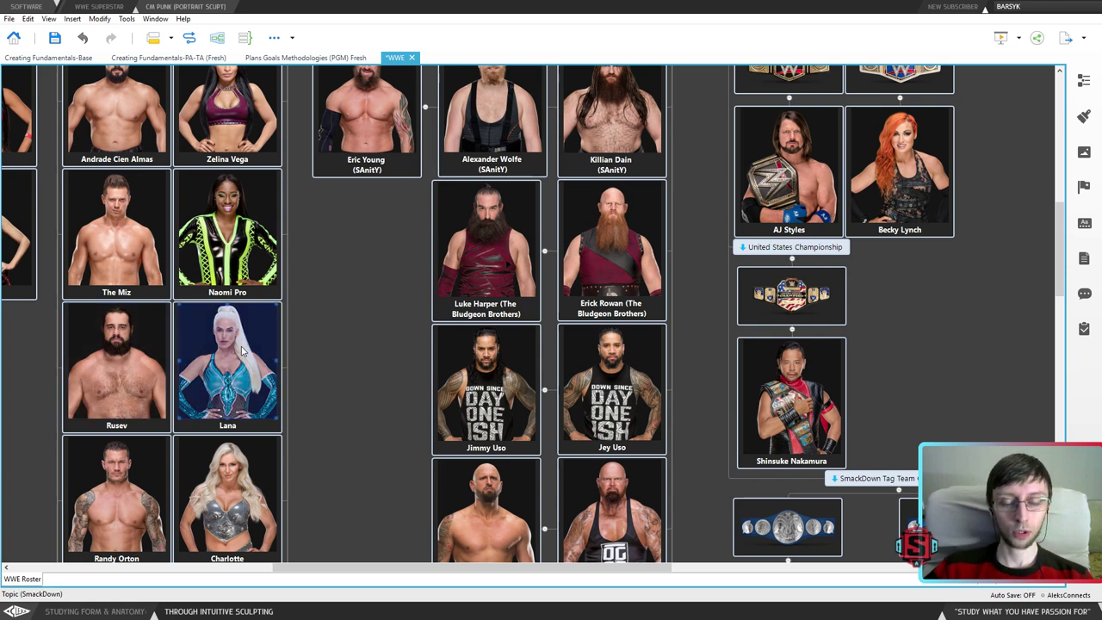
left_click(337, 334)
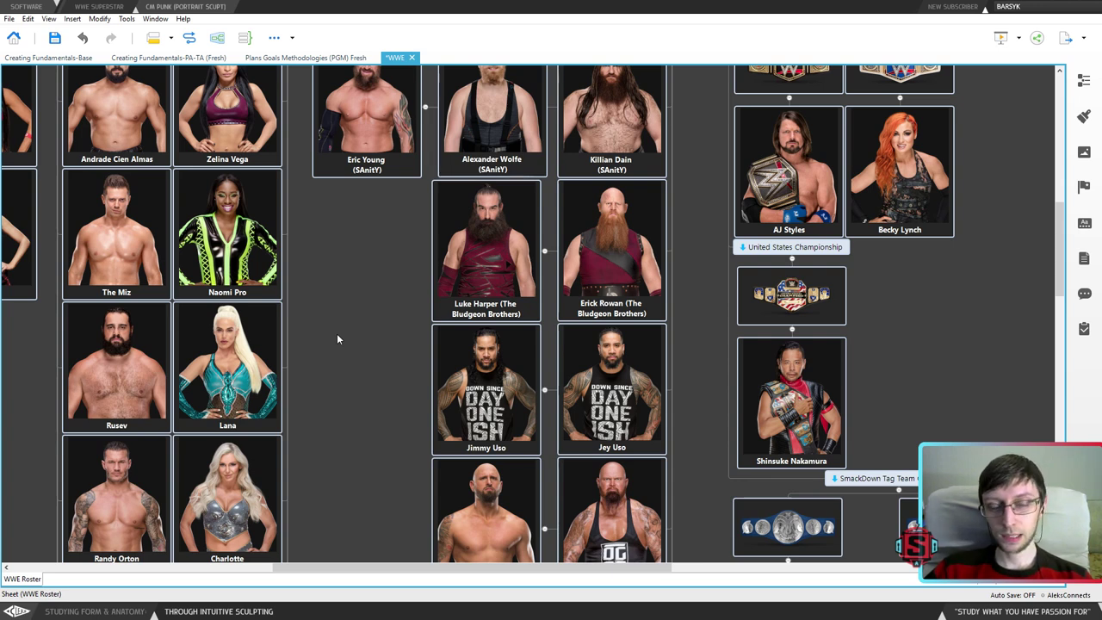
left_click(245, 231)
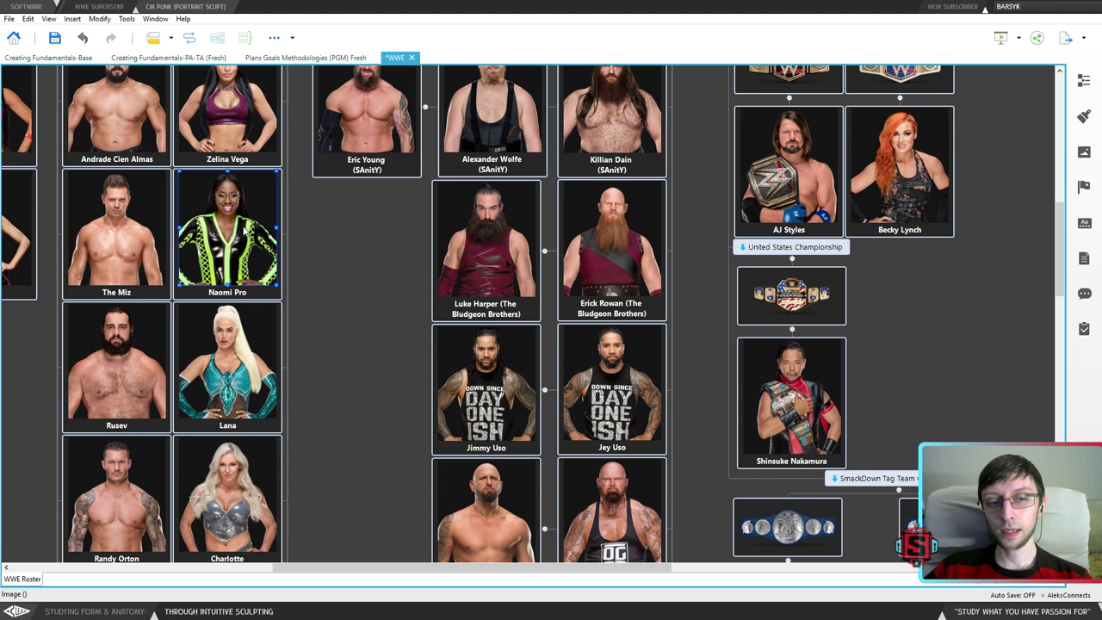
left_click(512, 392)
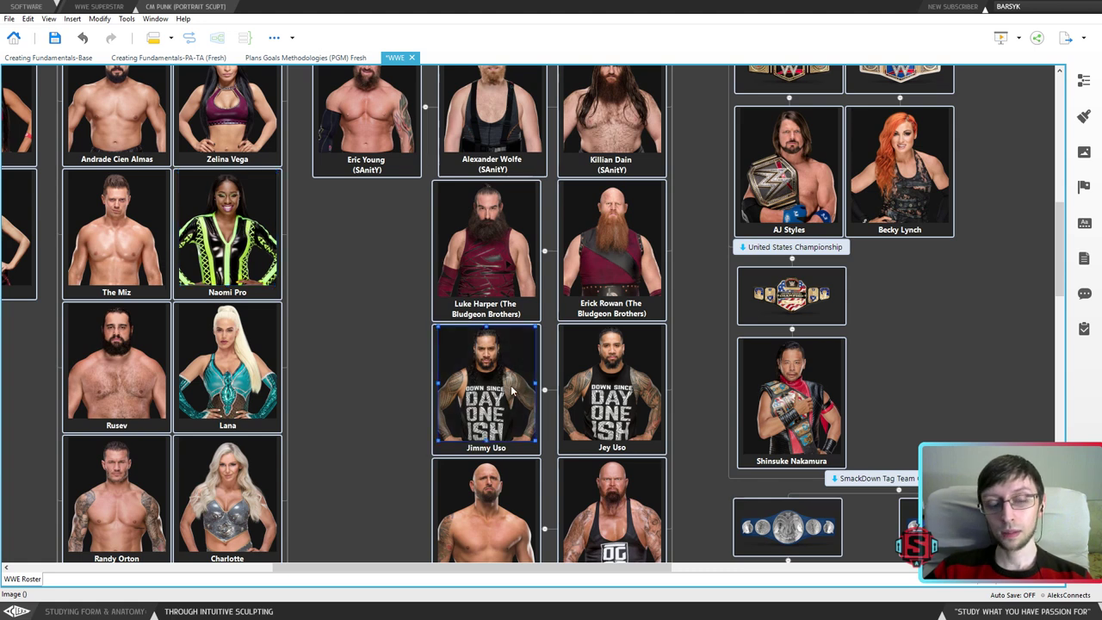
left_click_drag(341, 351, 43, 377)
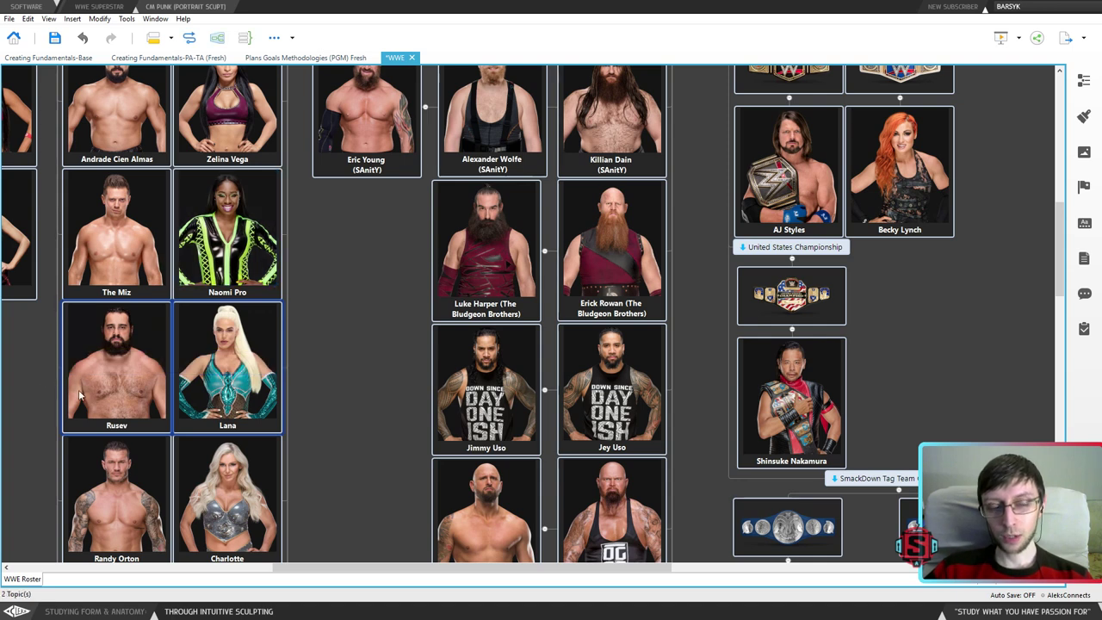
left_click(249, 228)
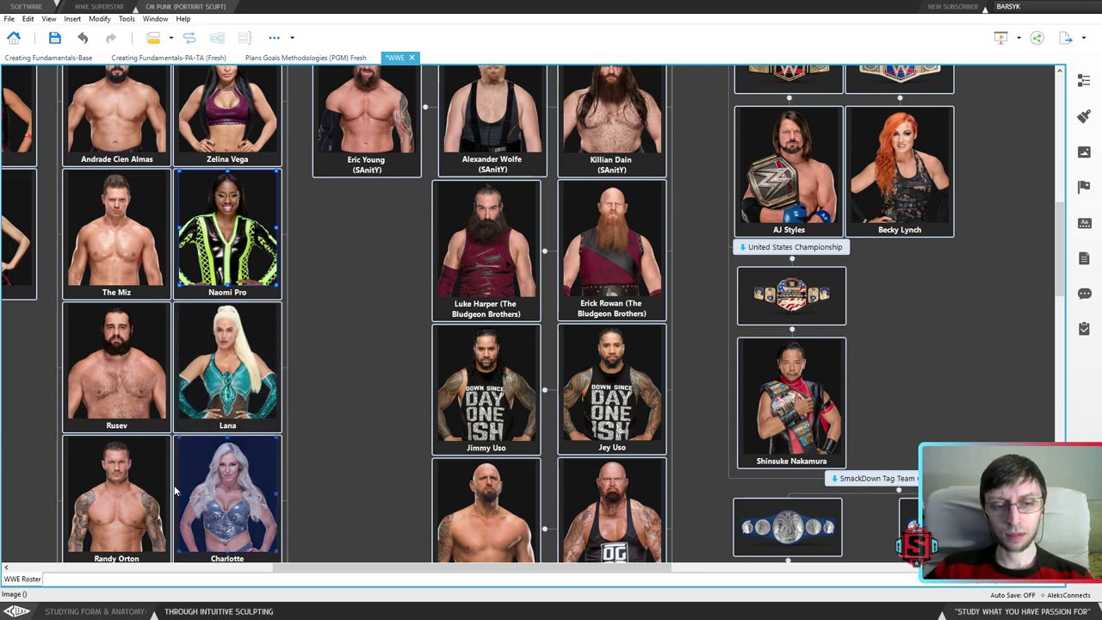
- Select the Naomi Pro and Lana topics together in the SmackDown Woman list to point them out
scroll(281, 467, "down", 2)
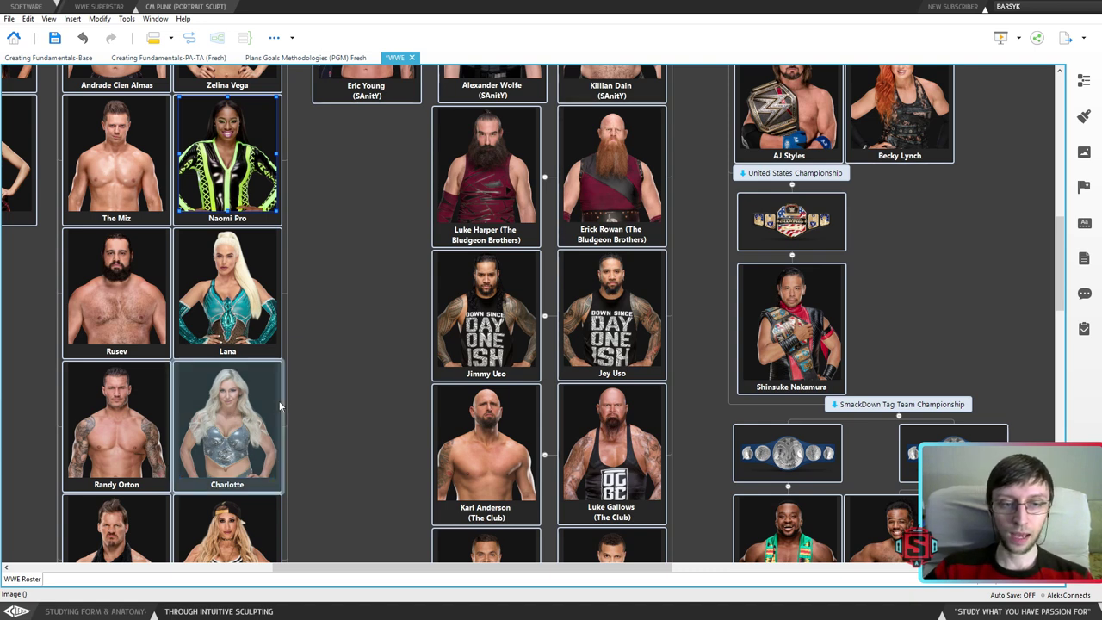
left_click_drag(340, 265, 247, 139)
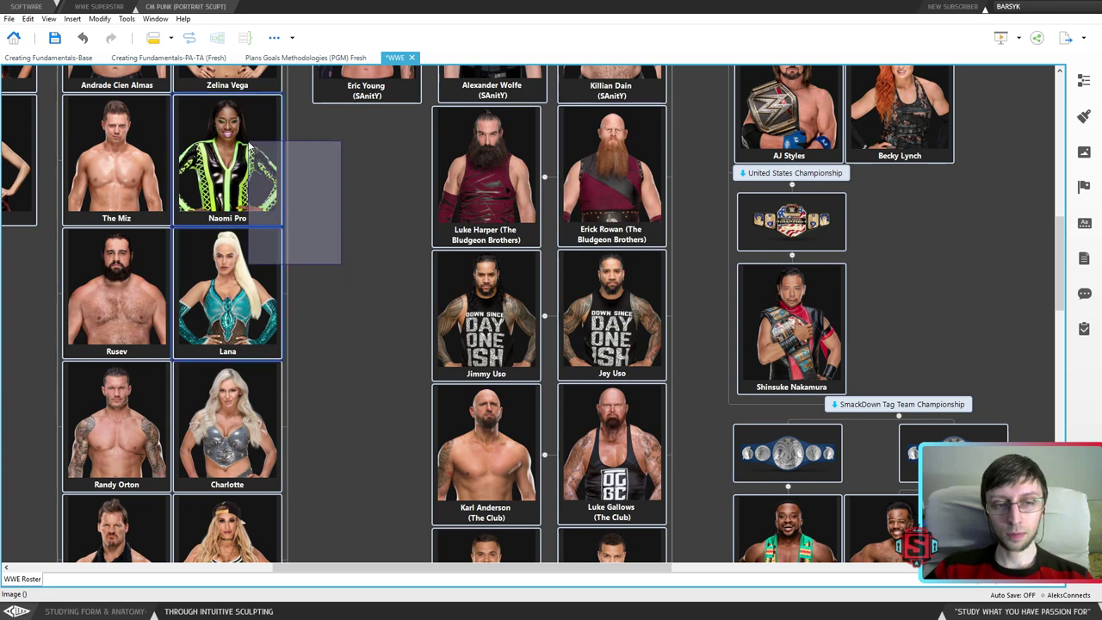
left_click_drag(324, 309, 226, 134)
left_click_drag(359, 307, 241, 147)
left_click_drag(368, 163, 195, 113)
left_click_drag(329, 205, 193, 115)
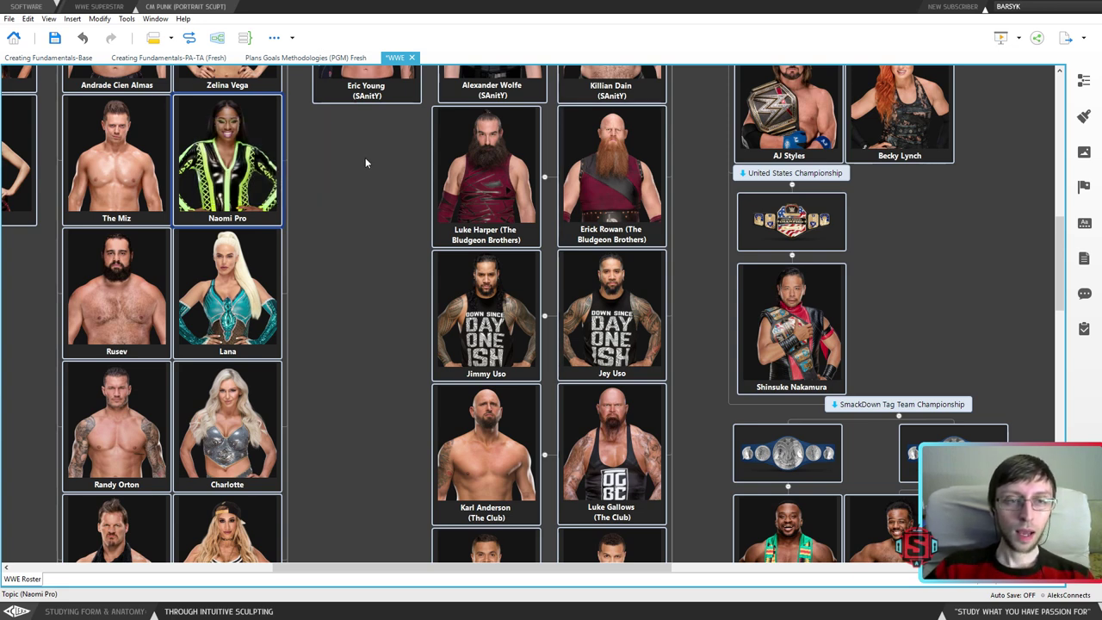
left_click(366, 168)
left_click_drag(368, 319, 216, 284)
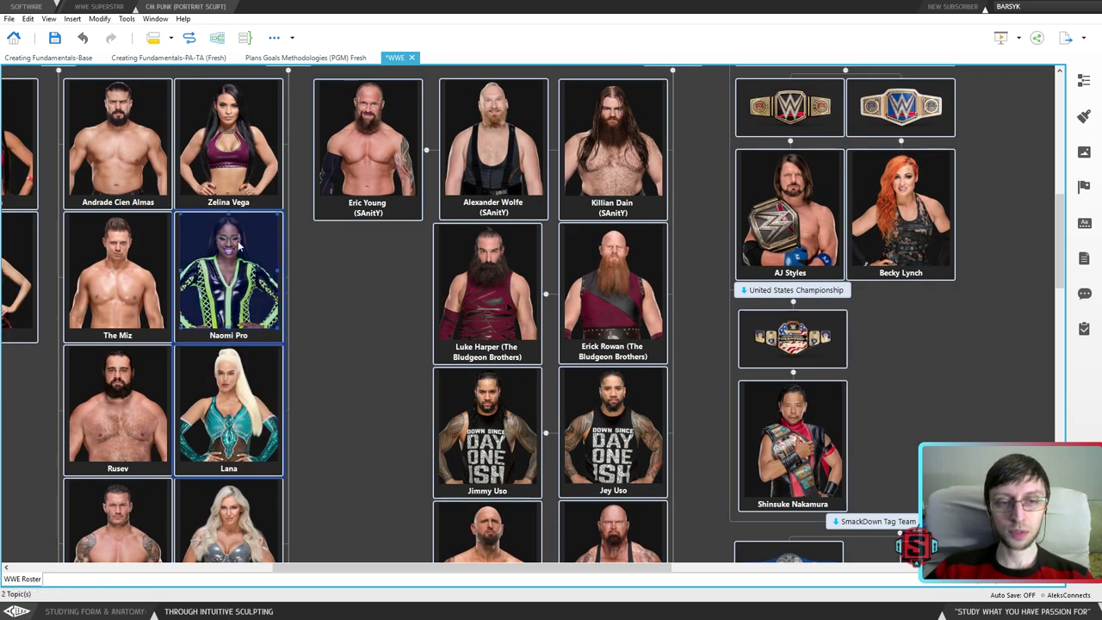
- Examine the whole SmackDown roster from the Superstars topic down to the last active singles and alliances
scroll(354, 276, "down", 4)
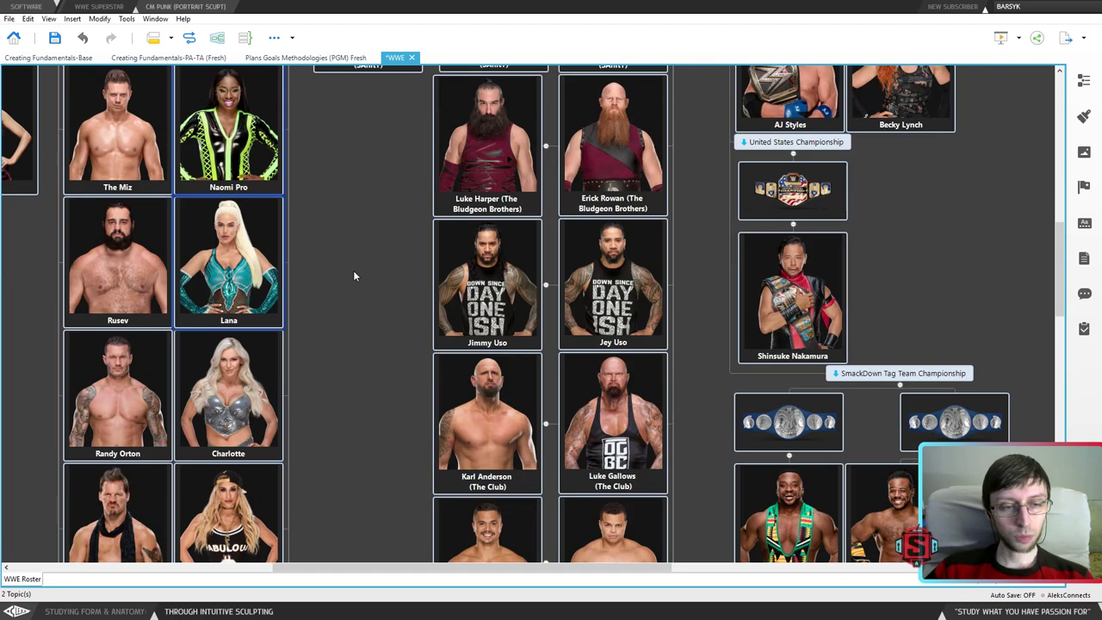
scroll(353, 276, "down", 2)
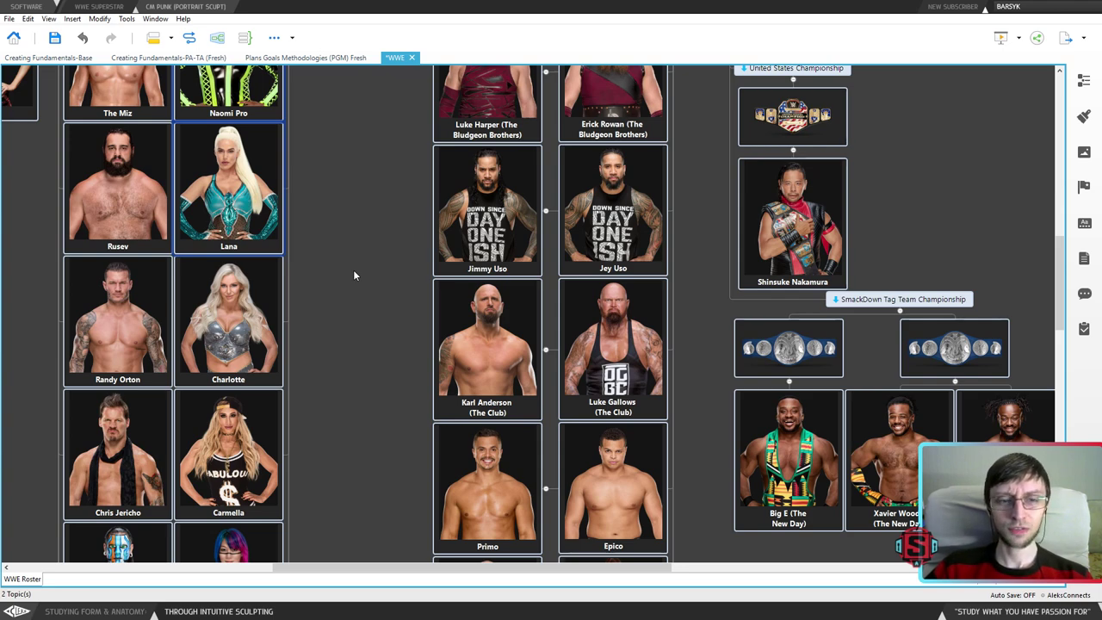
scroll(353, 274, "down", 10)
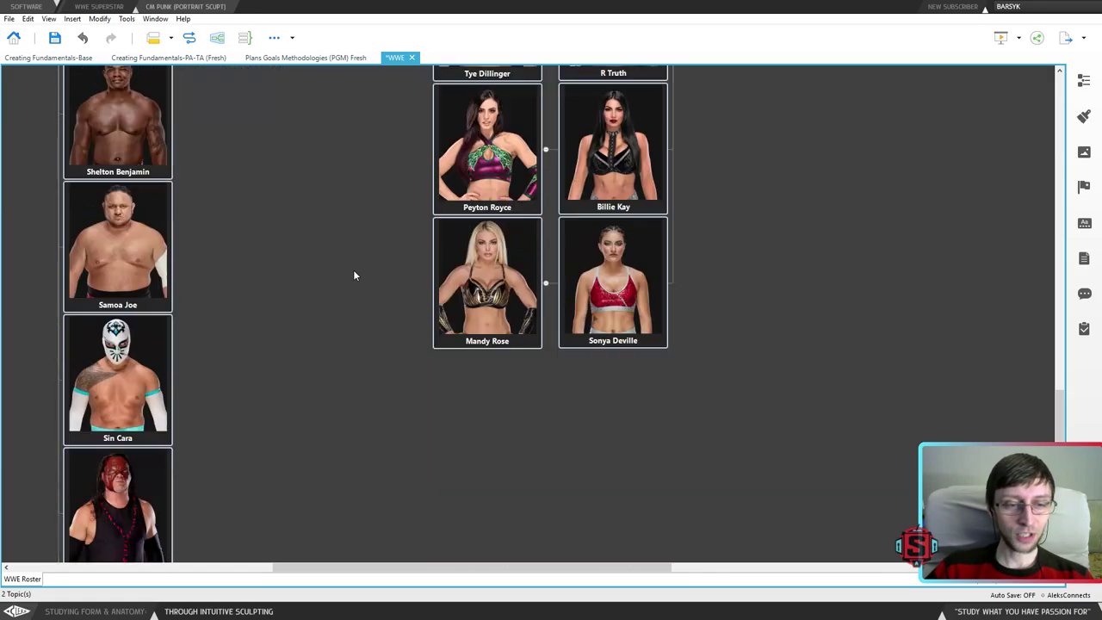
scroll(328, 273, "down", 2)
scroll(343, 279, "up", 15)
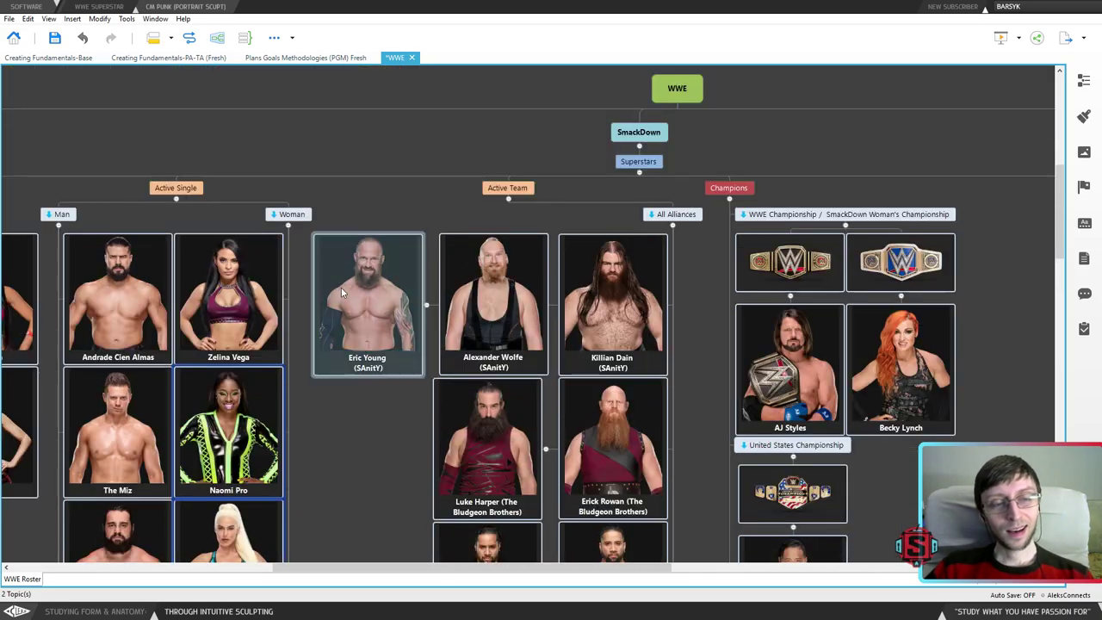
scroll(291, 289, "down", 12)
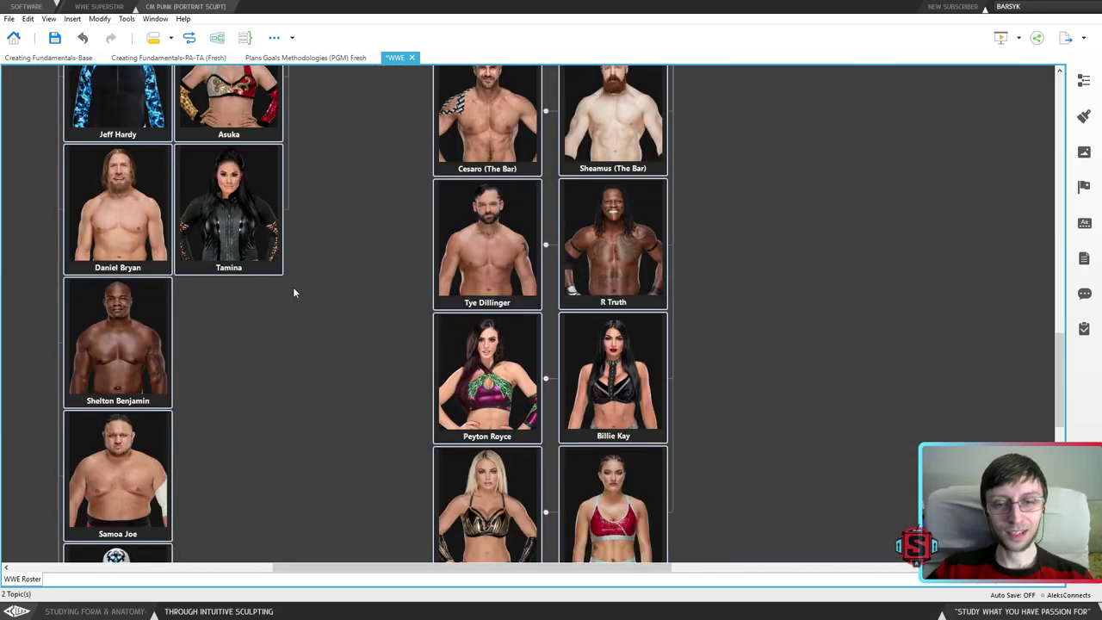
scroll(314, 298, "down", 15)
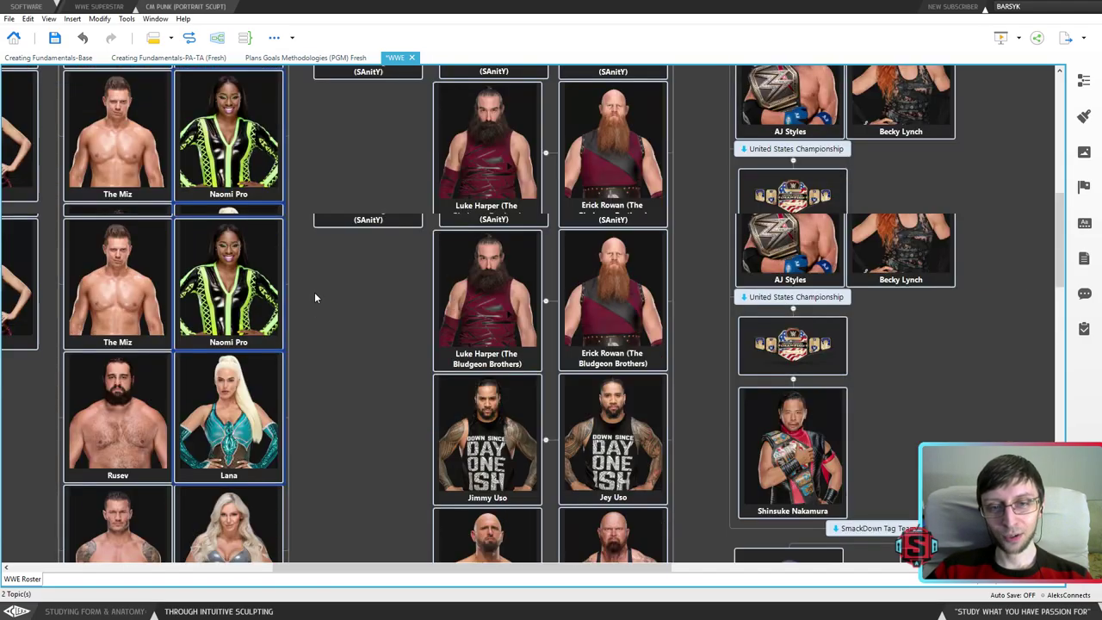
- Look over the SmackDown singles, teams and champions up to the WWE root topic, and collapse the SmackDown branch
scroll(315, 297, "up", 3)
scroll(317, 292, "down", 3)
left_click_drag(324, 216, 521, 269)
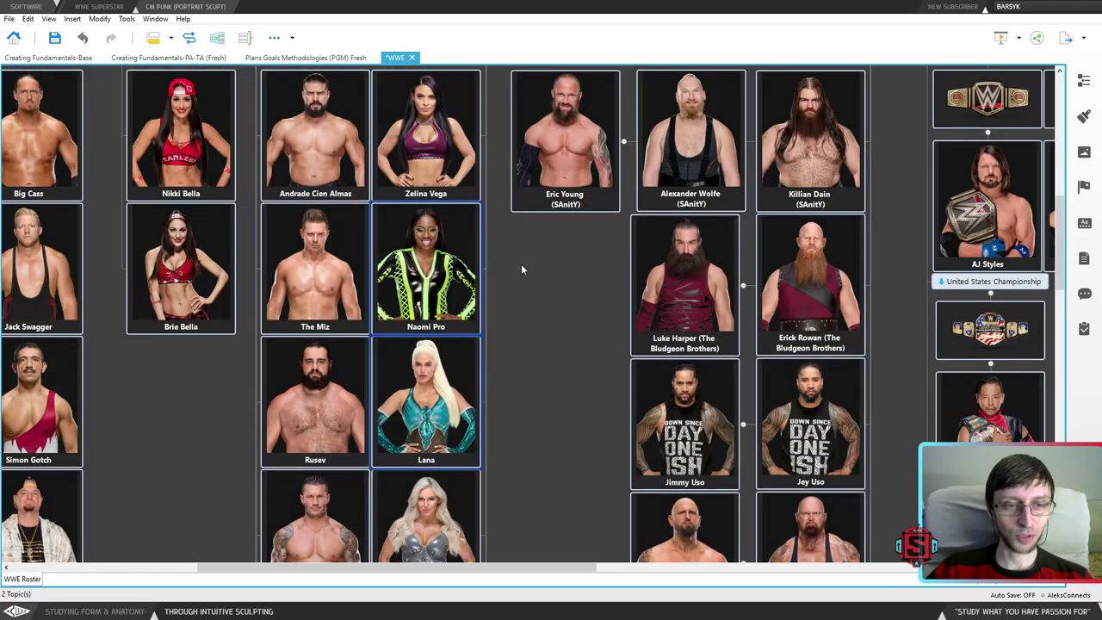
scroll(106, 385, "up", 3)
scroll(90, 279, "left", 3)
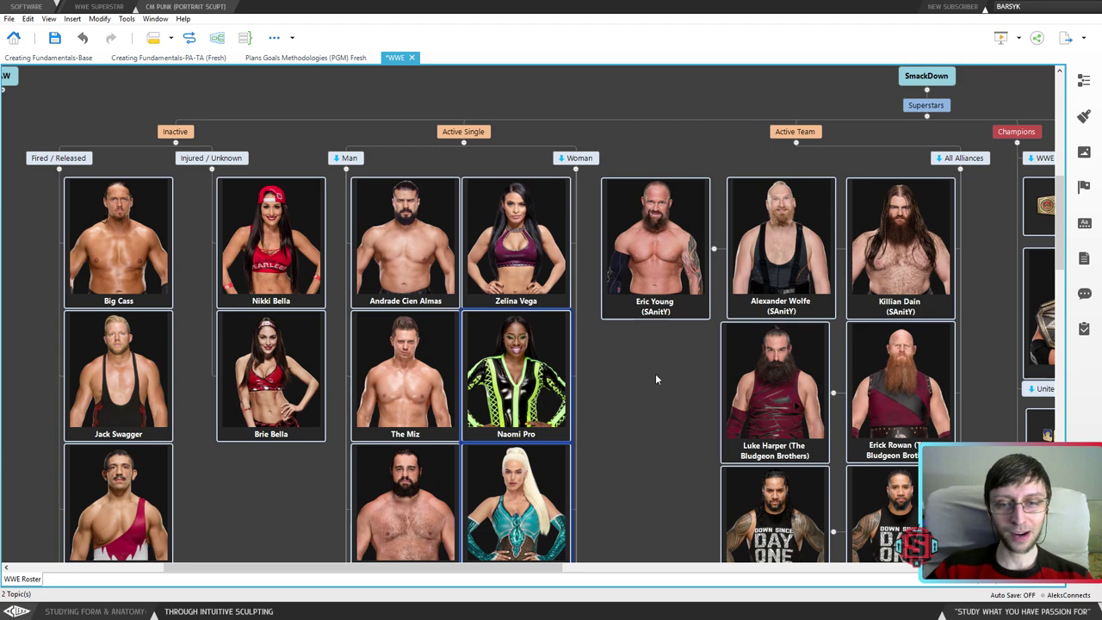
scroll(655, 379, "right", 10)
scroll(689, 310, "up", 1)
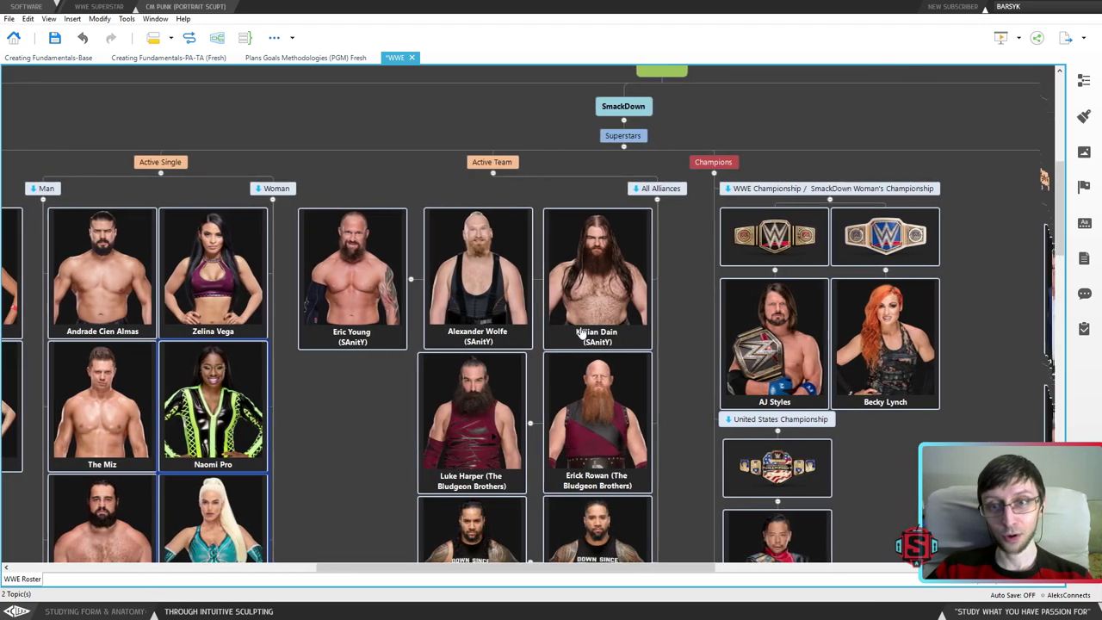
scroll(583, 332, "up", 4)
scroll(583, 332, "right", 7)
left_click(427, 228)
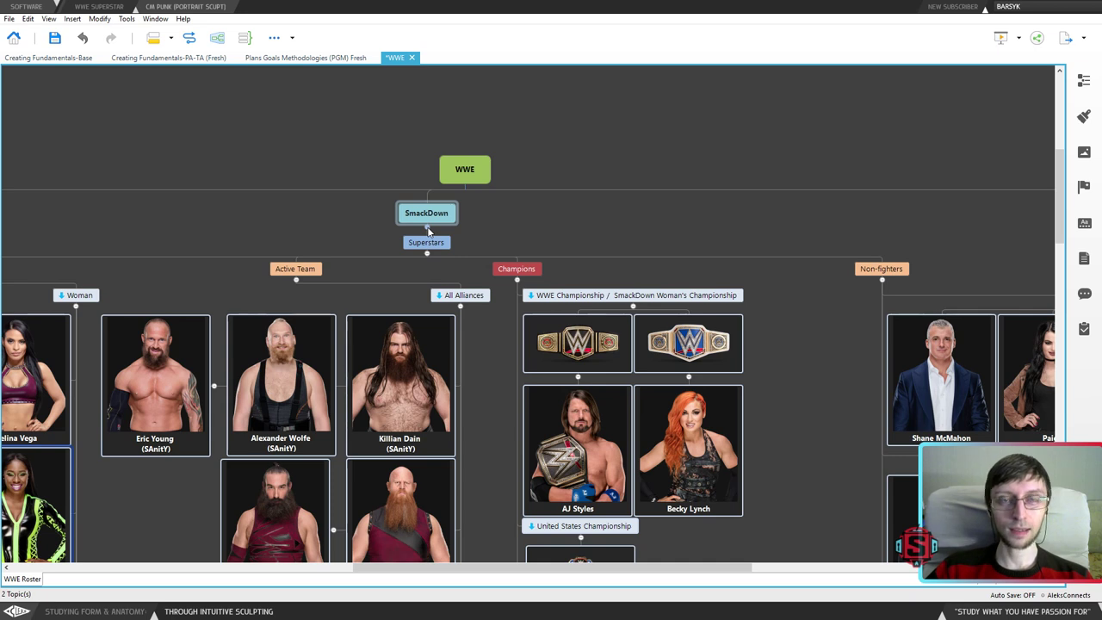
left_click(427, 228)
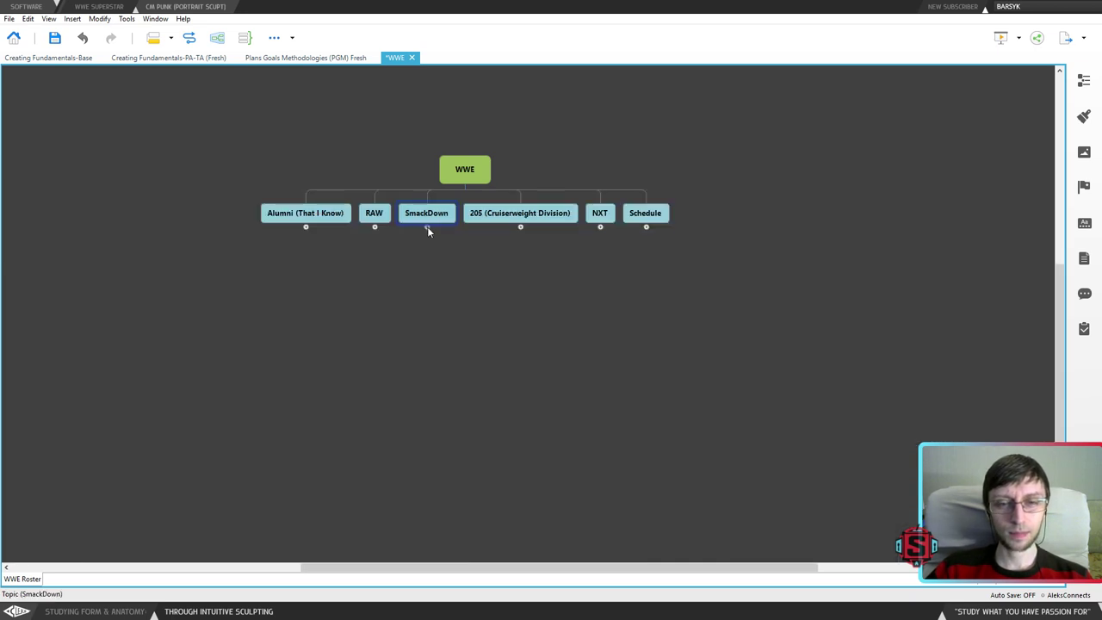
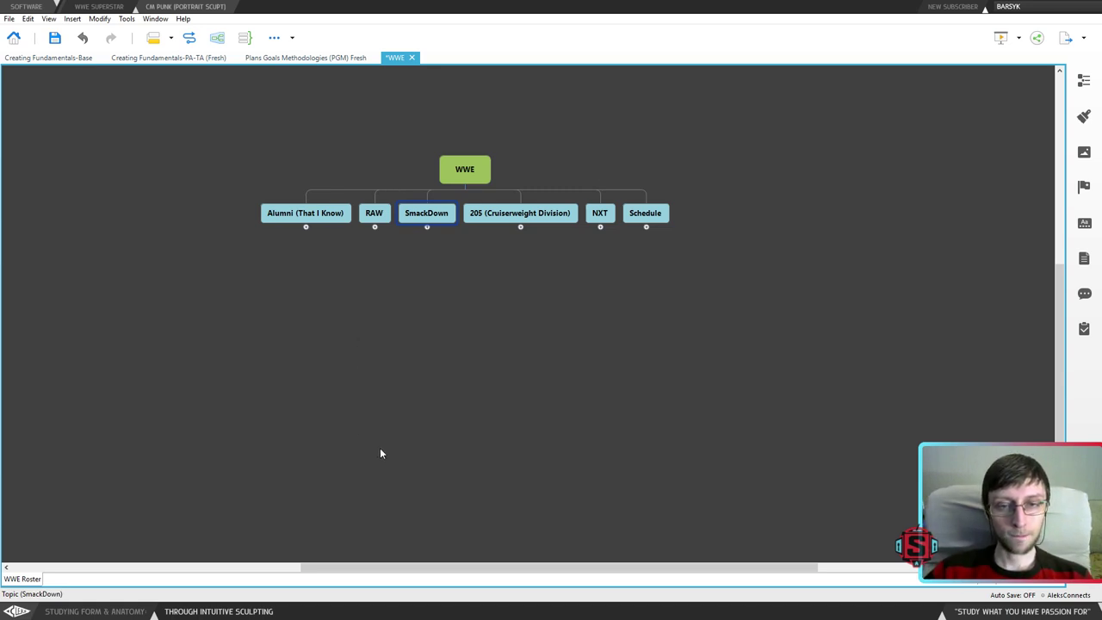
- Expand the Schedule branch, check the 2018 Hell in a Cell match list, and collapse the branch again
left_click(646, 227)
scroll(534, 409, "down", 7)
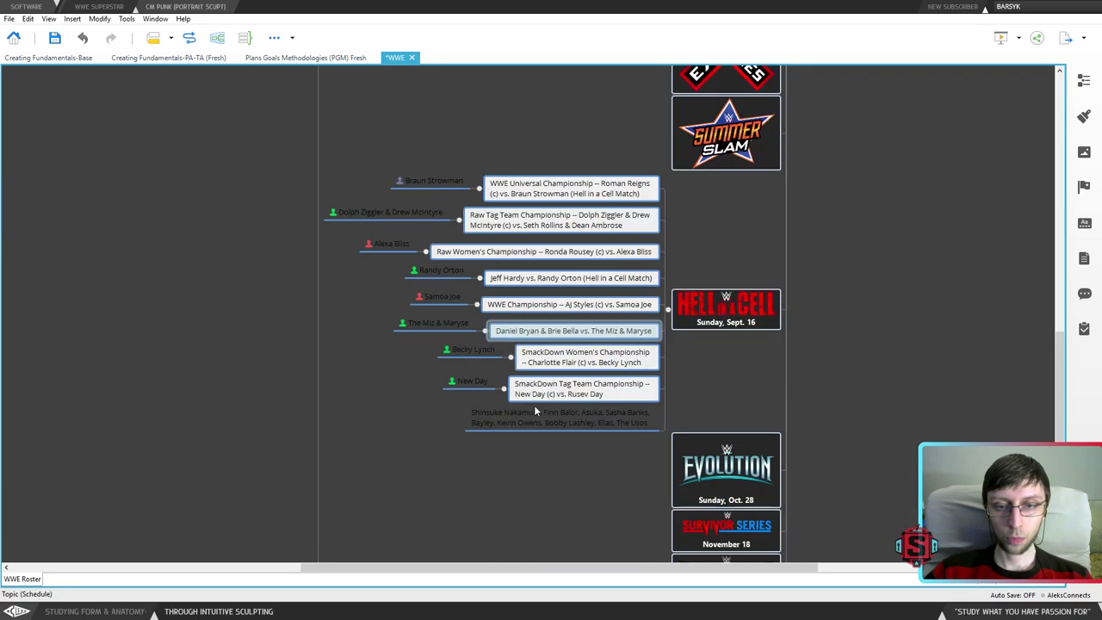
scroll(534, 409, "up", 3)
scroll(533, 411, "up", 5)
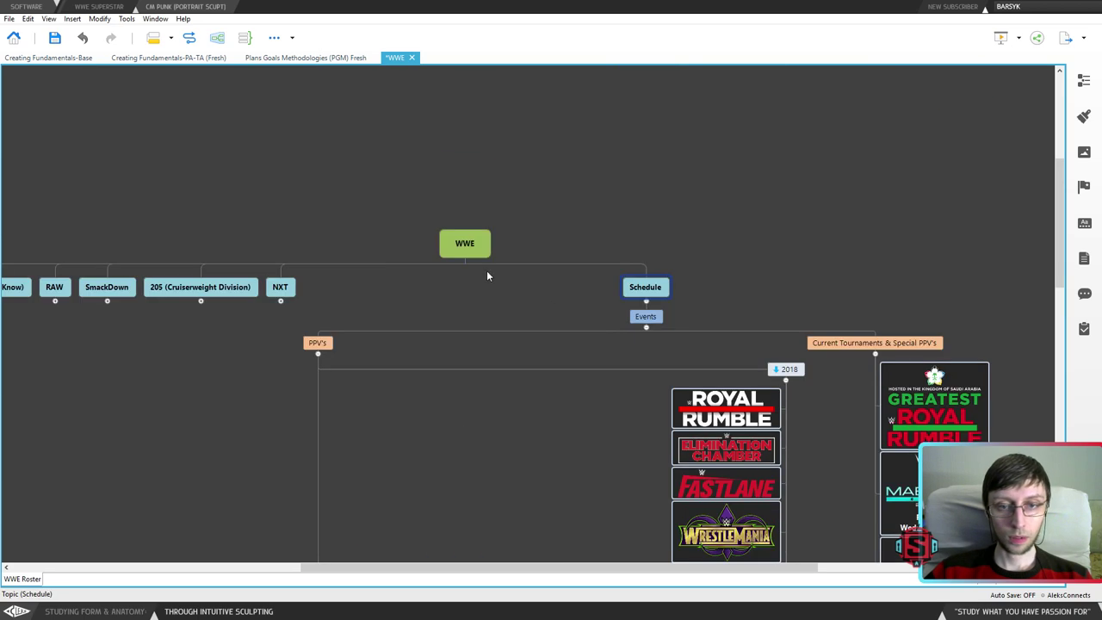
left_click(646, 302)
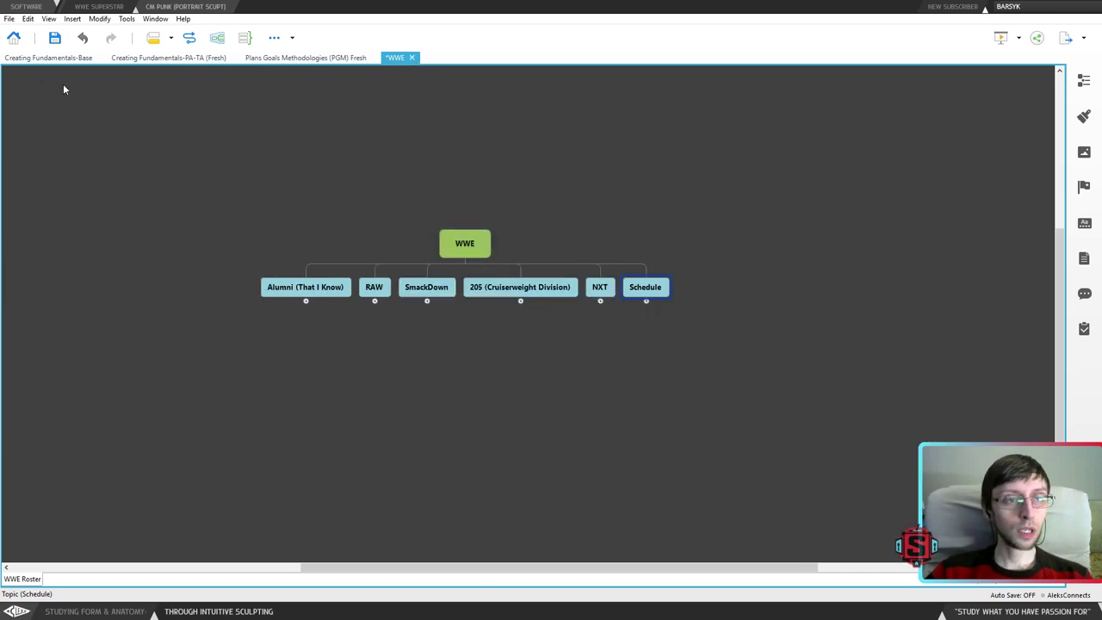
- Switch from the mind map to the CM Punk.kra notes in Krita and frame the S1 Idea (Know the Character) section
left_click_drag(460, 12, 1101, 0)
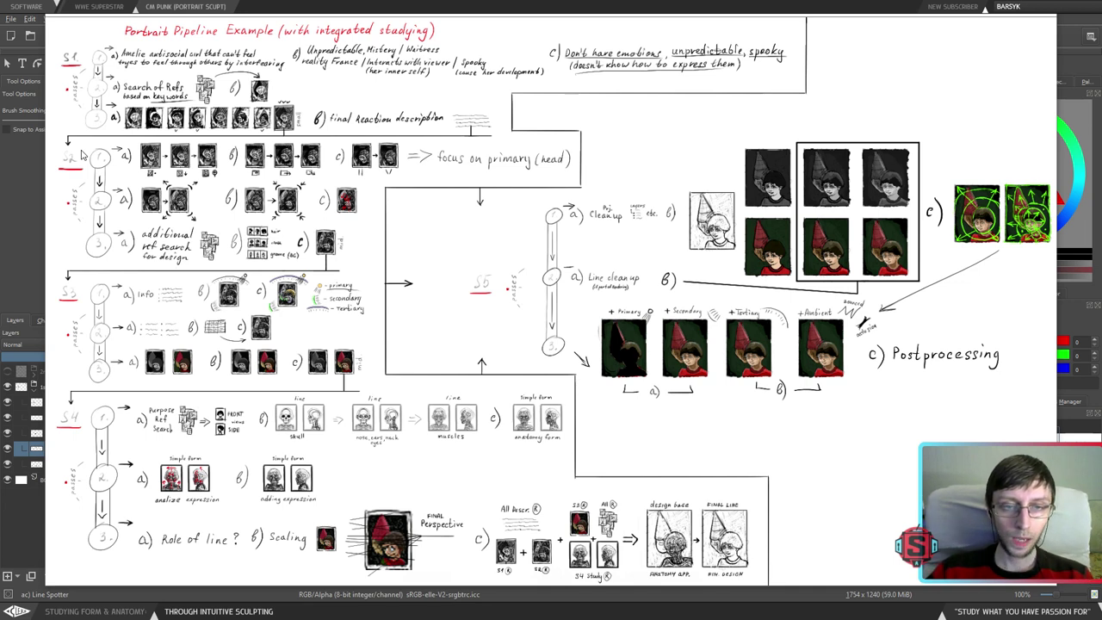
mouse_move(552, 573)
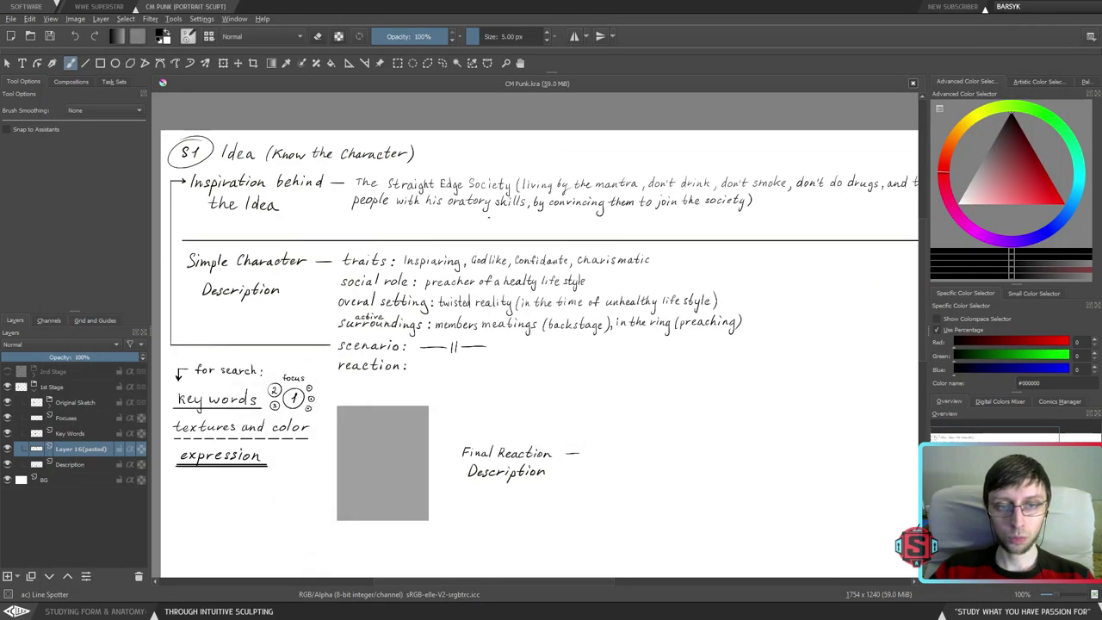
scroll(493, 210, "down", 1)
scroll(494, 211, "up", 1)
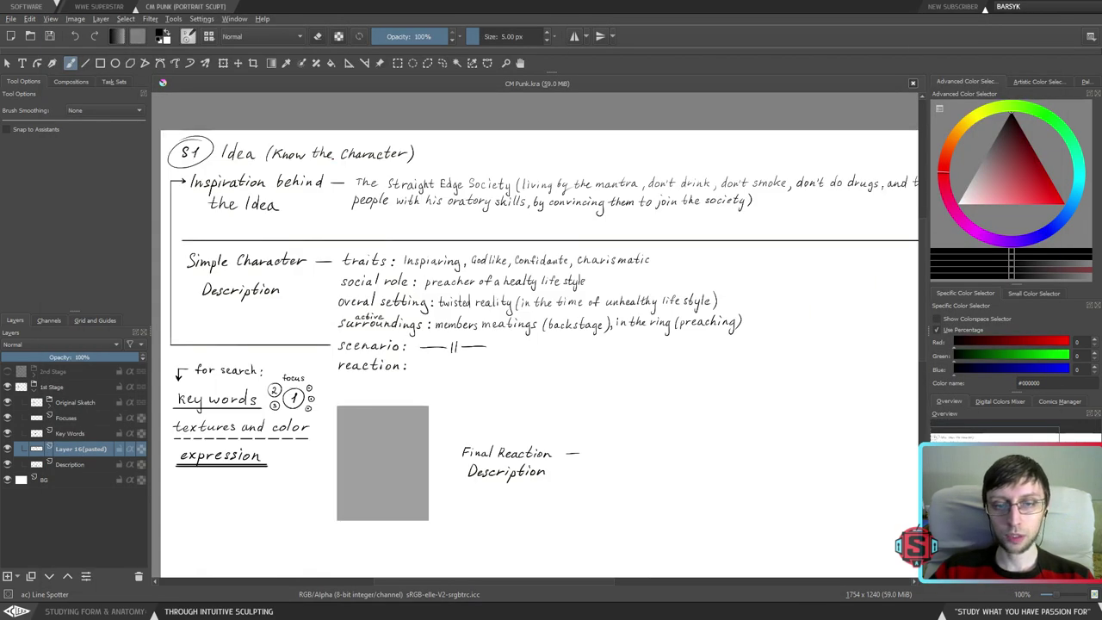
left_click_drag(491, 267, 484, 244)
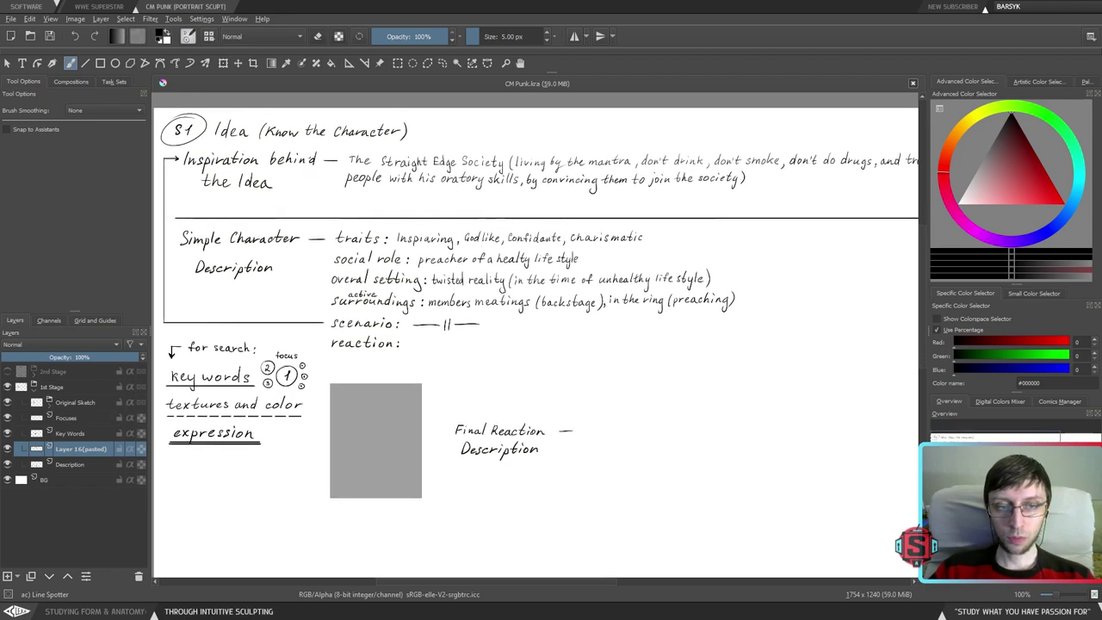
- Read the Inspiration behind the Idea text about the Straight Edge Society through to the end of its lines
key("alt+Tab")
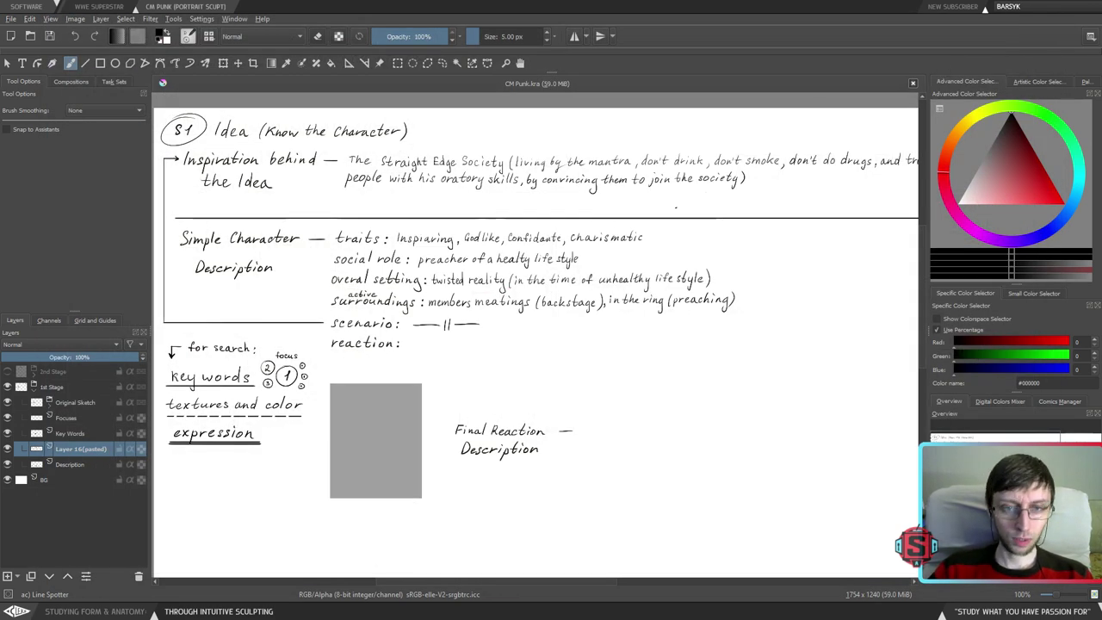
left_click_drag(409, 179, 332, 183)
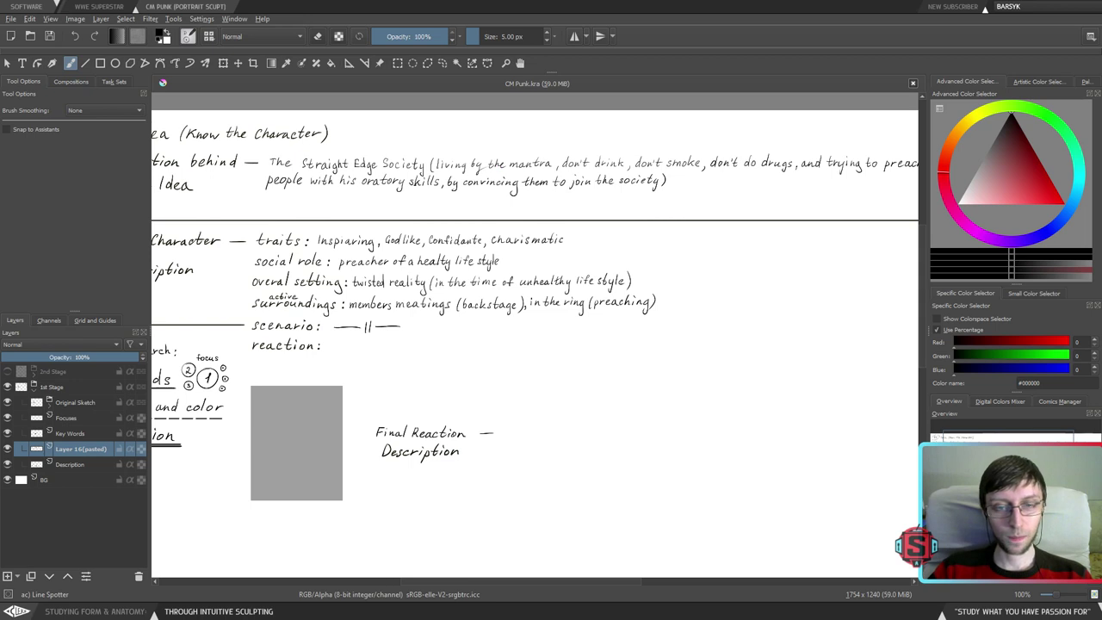
left_click_drag(361, 183, 309, 183)
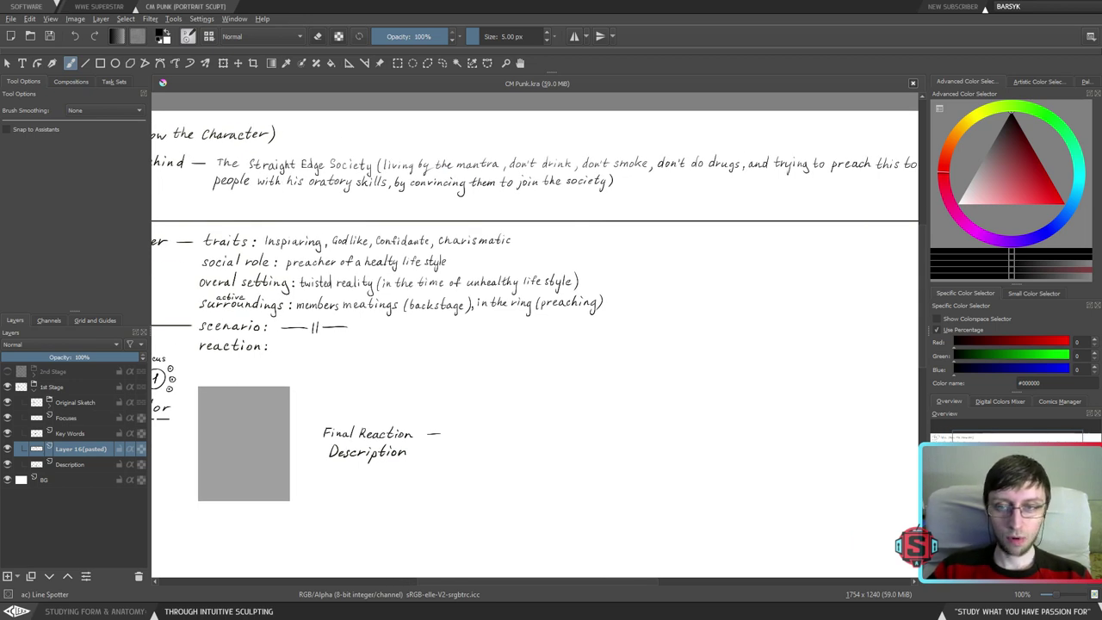
left_click_drag(381, 146, 304, 149)
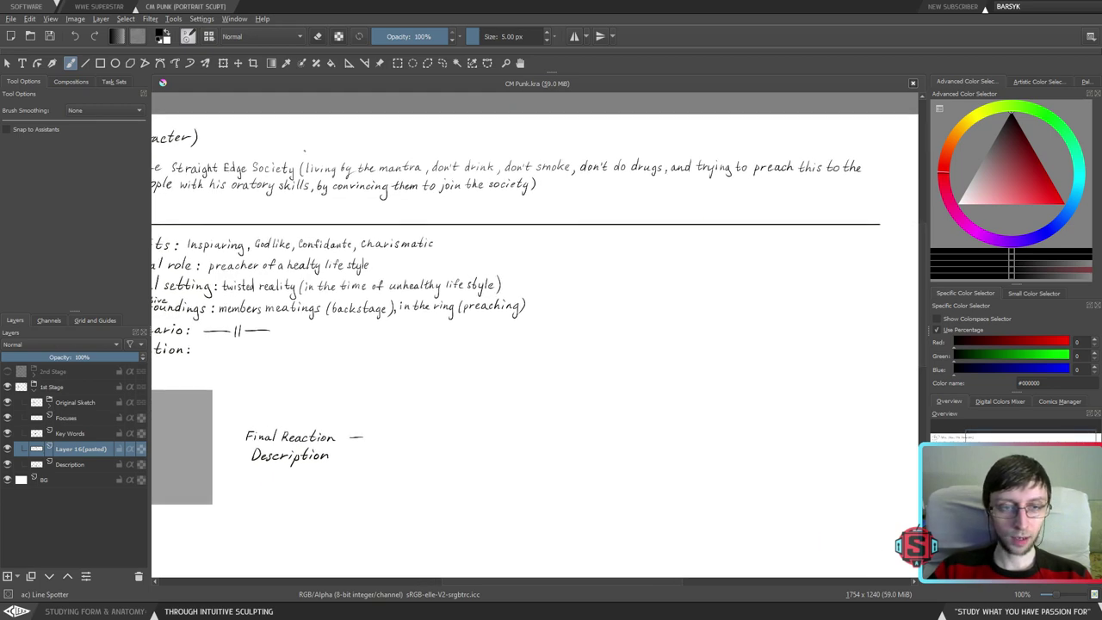
left_click_drag(206, 175, 267, 181)
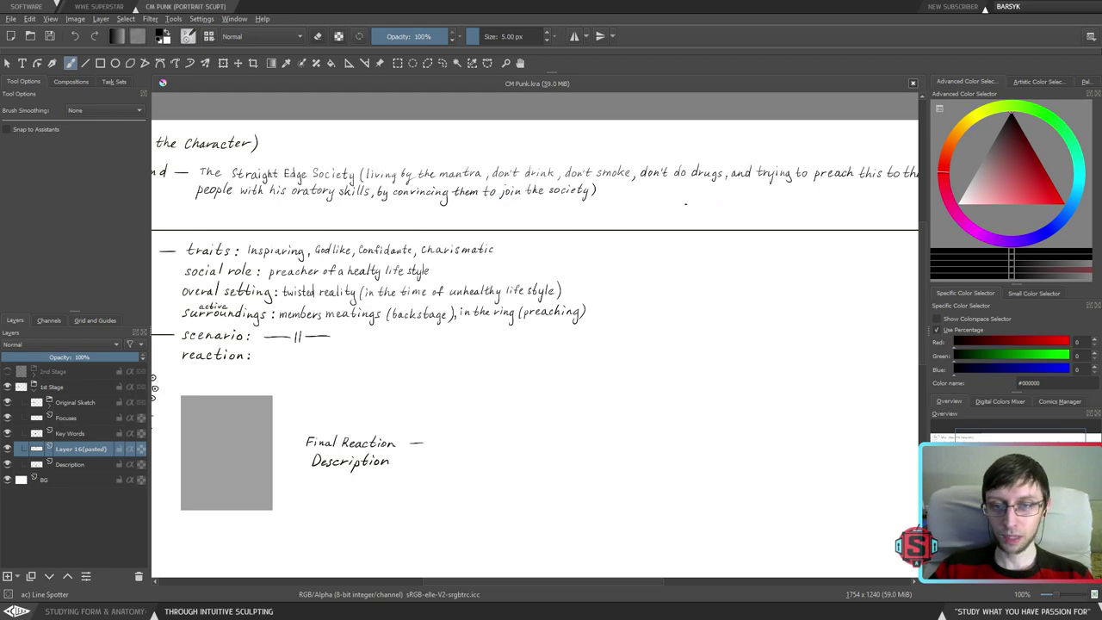
left_click_drag(232, 200, 399, 176)
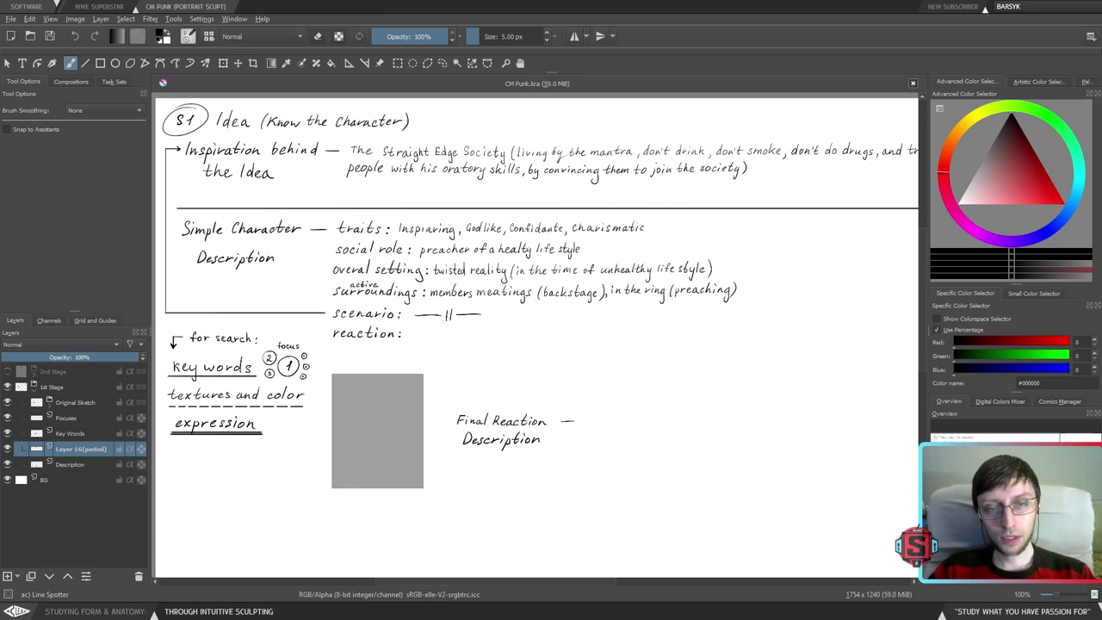
scroll(646, 241, "up", 2)
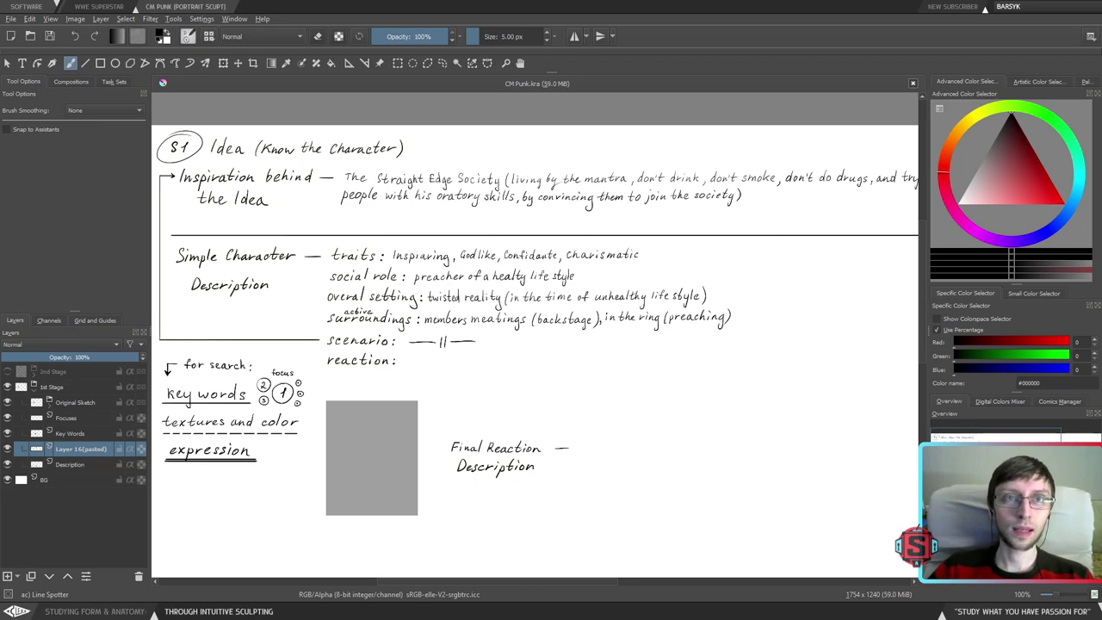
- Bring up the CM Punk Wikipedia article, highlight the start of The Straight Edge Society (2009–2010) text, and move the browser off the canvas
left_click_drag(586, 81, 579, 148)
left_click(444, 460)
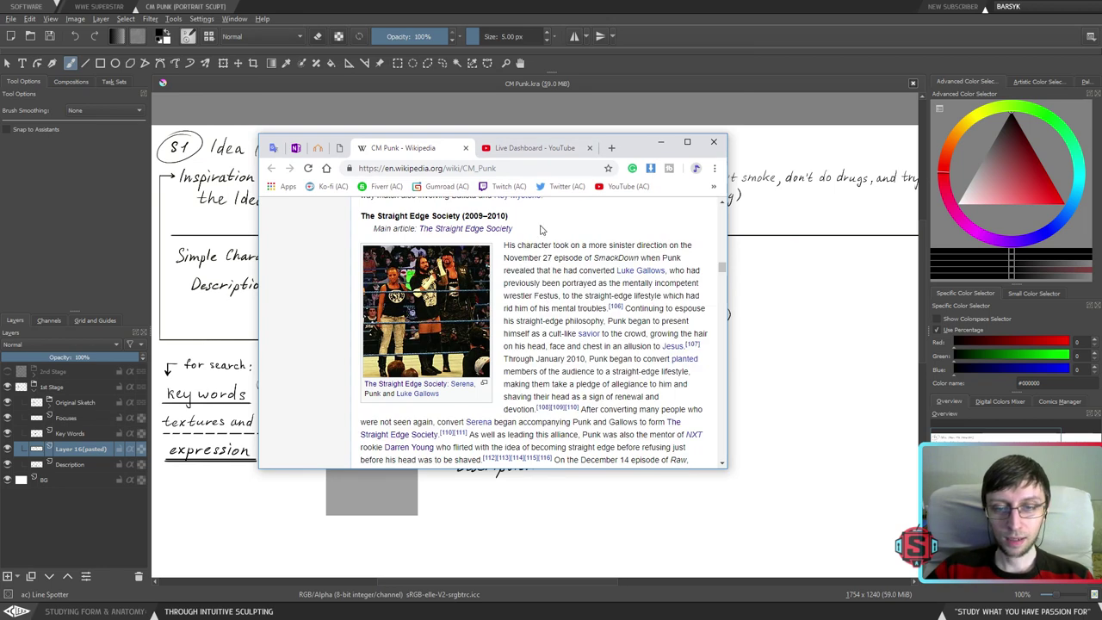
left_click_drag(504, 245, 564, 308)
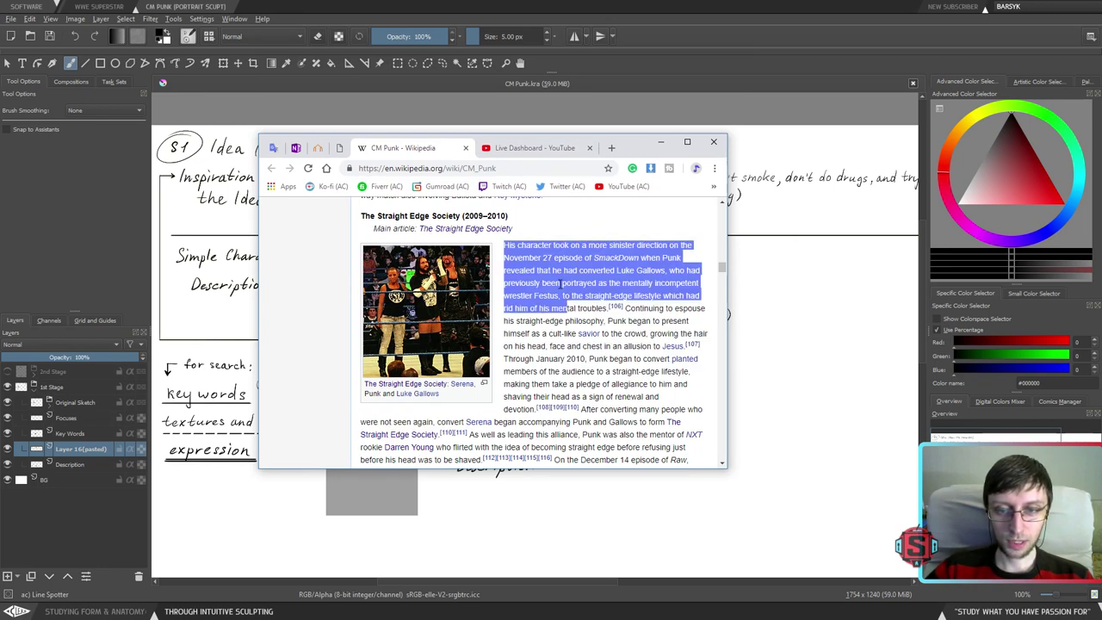
left_click(590, 284)
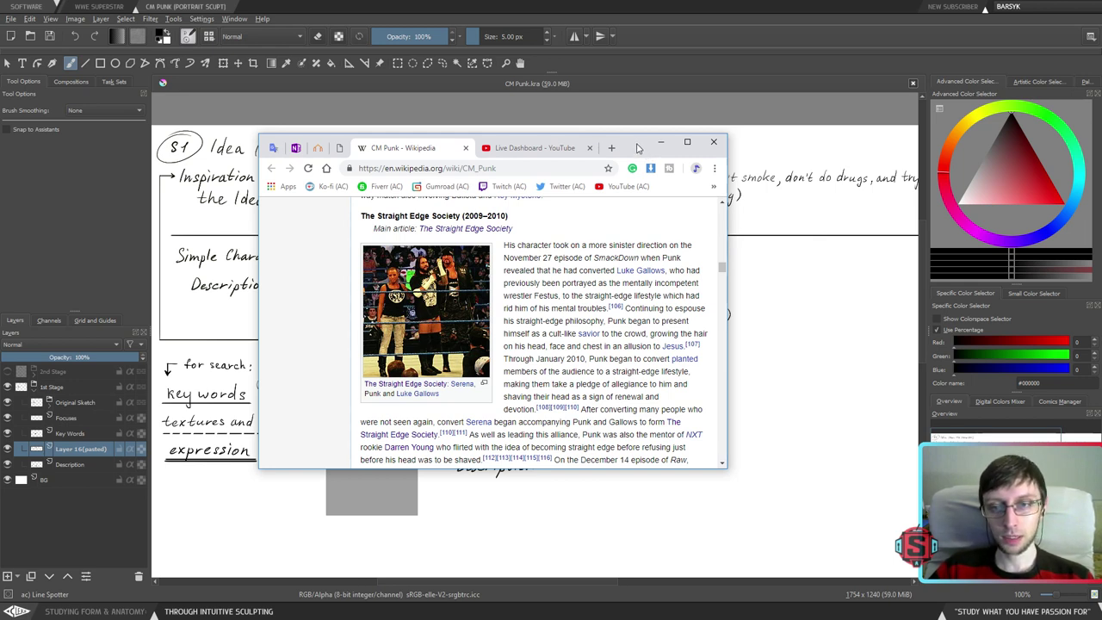
left_click_drag(631, 148, 0, 0)
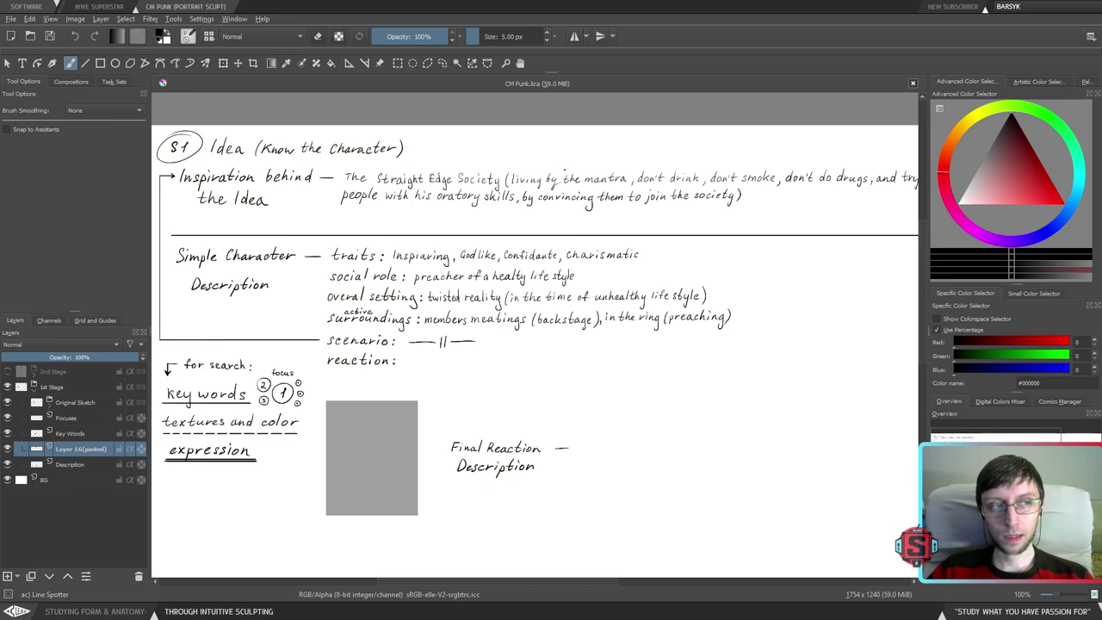
- Examine the Straight Edge Society inspiration text up close, from the mantra to convincing people to join the society
scroll(551, 204, "up", 1)
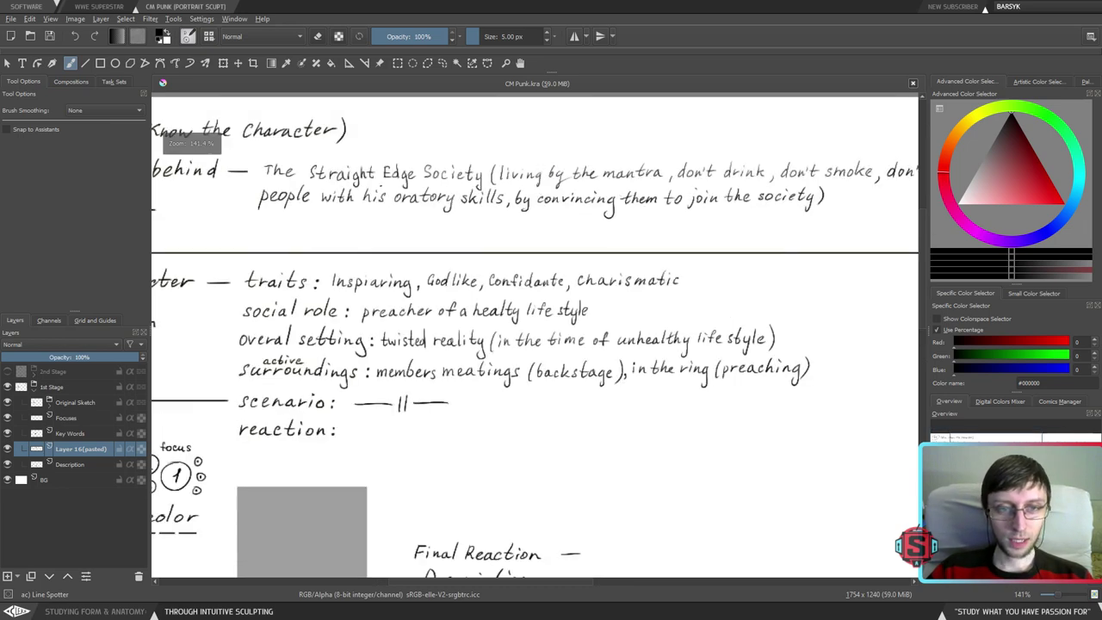
left_click_drag(639, 195, 435, 208)
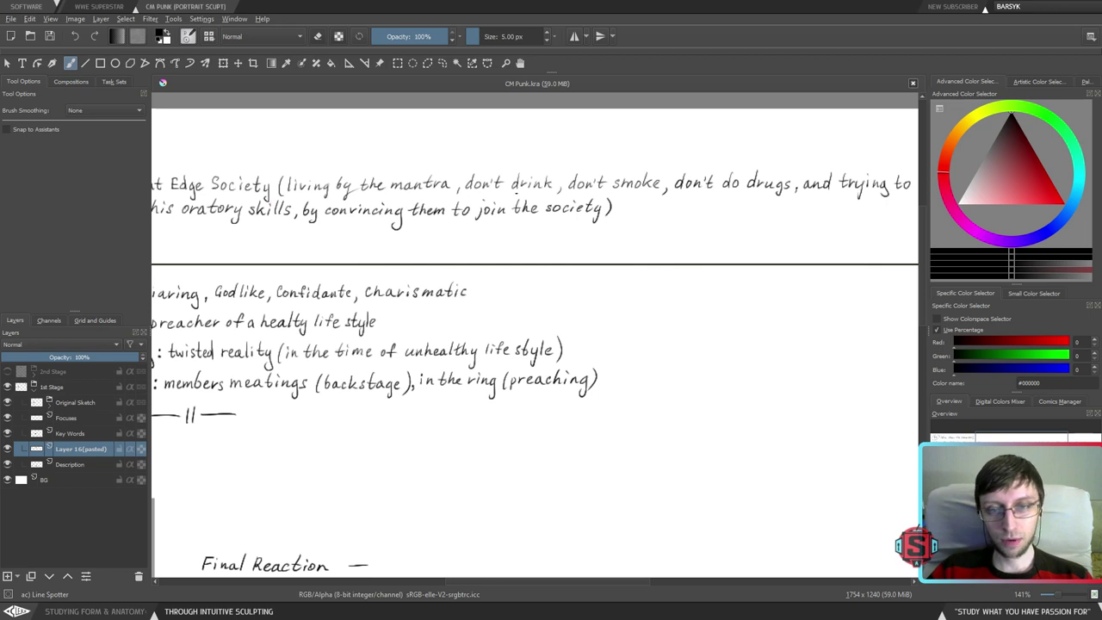
left_click_drag(651, 218, 541, 216)
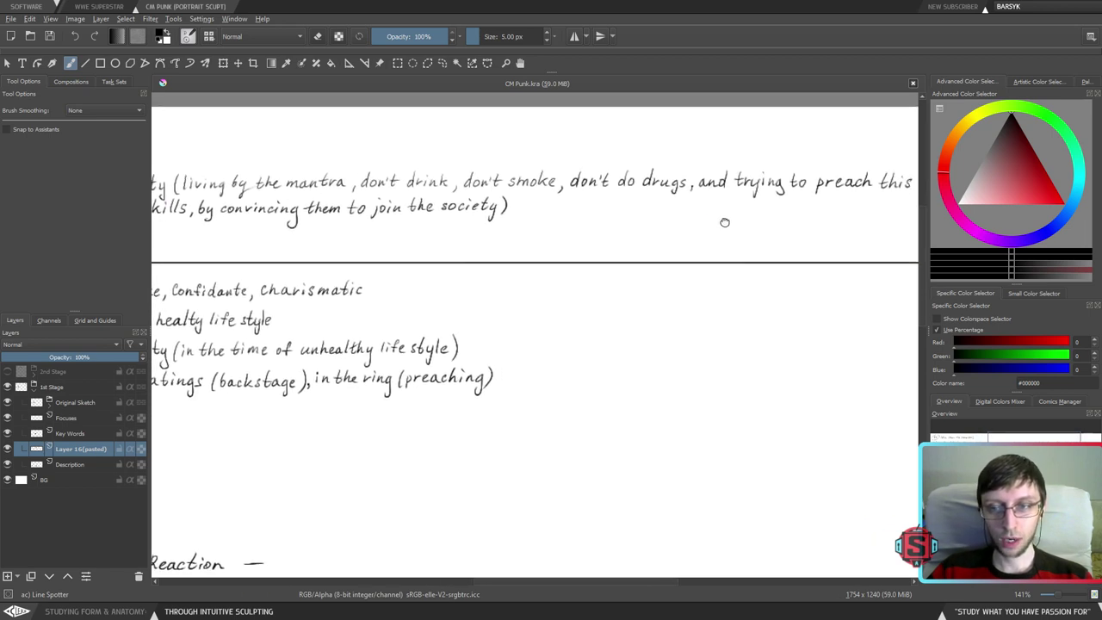
left_click_drag(726, 224, 619, 223)
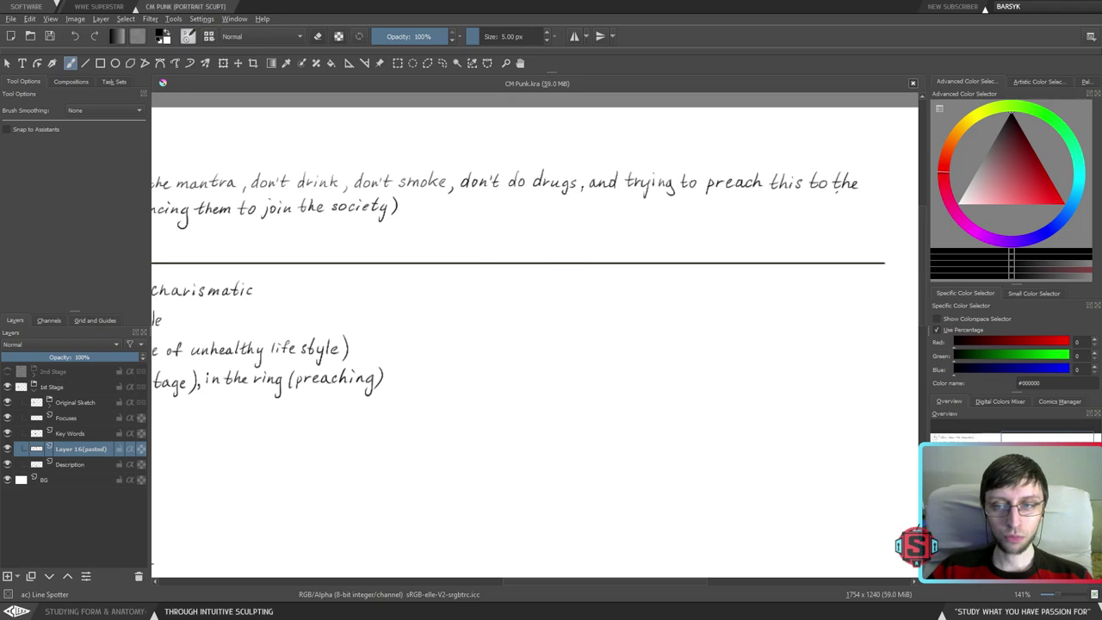
left_click_drag(425, 238, 832, 245)
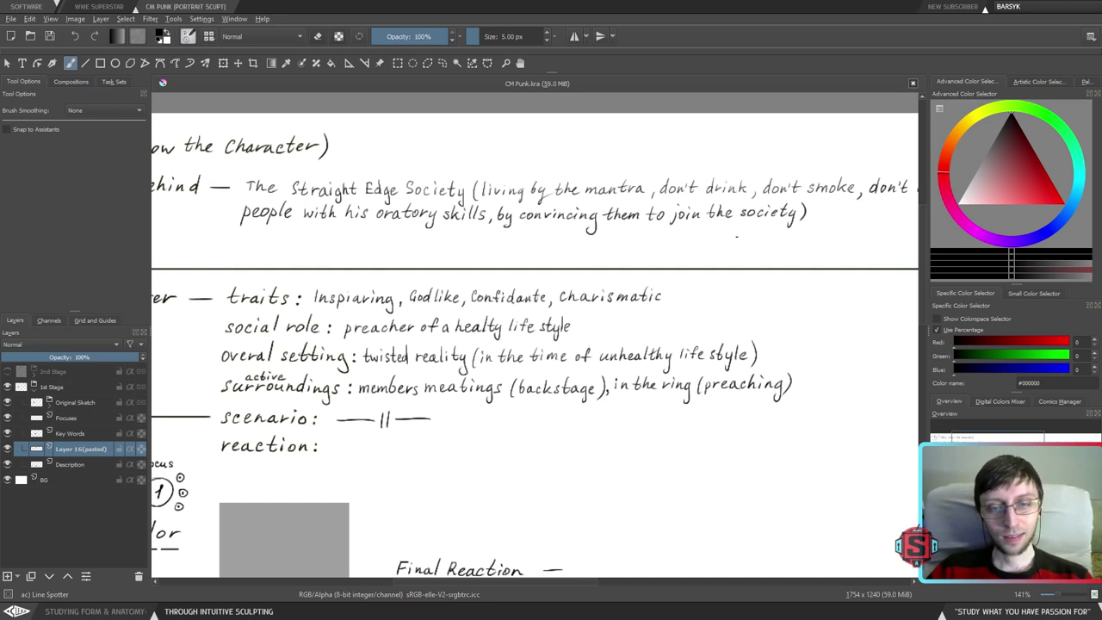
left_click_drag(754, 215, 565, 211)
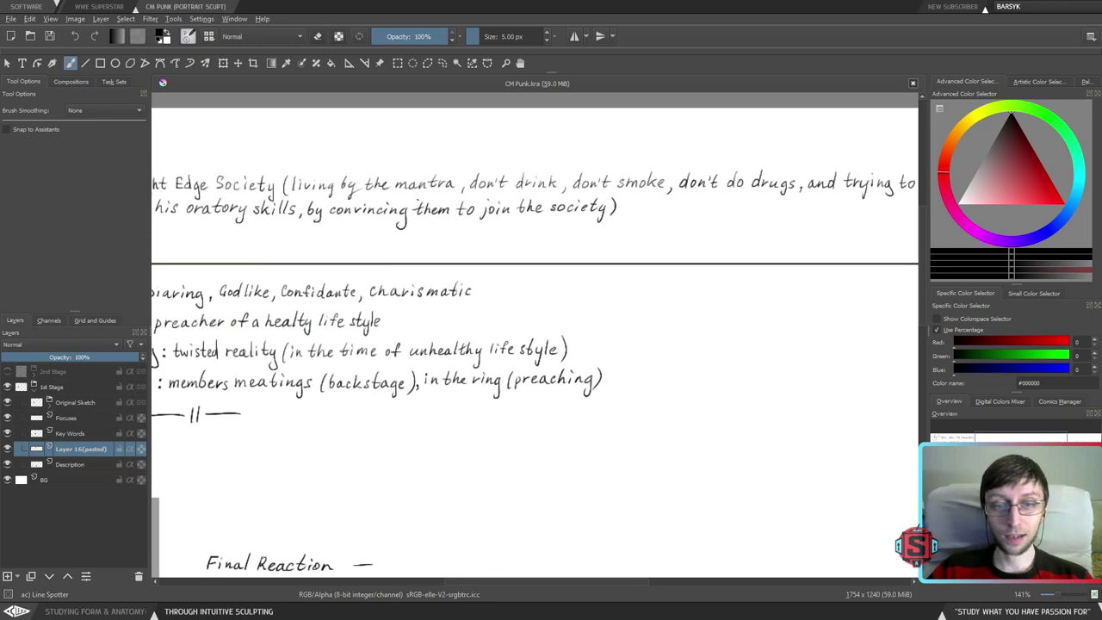
left_click(776, 205)
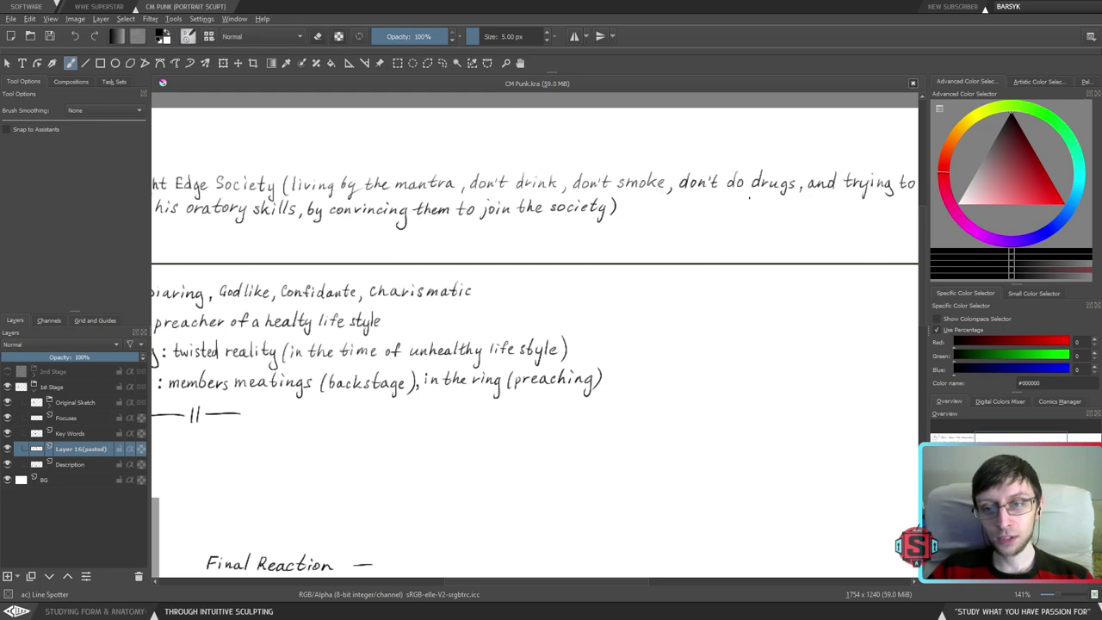
- Look over the complete inspiration text together with the Simple Character Description notes beneath it
mouse_move(679, 209)
left_mouse_down()
mouse_move(778, 217)
mouse_move(682, 221)
mouse_move(570, 294)
mouse_move(560, 127)
left_mouse_up()
scroll(749, 224, "down", 1)
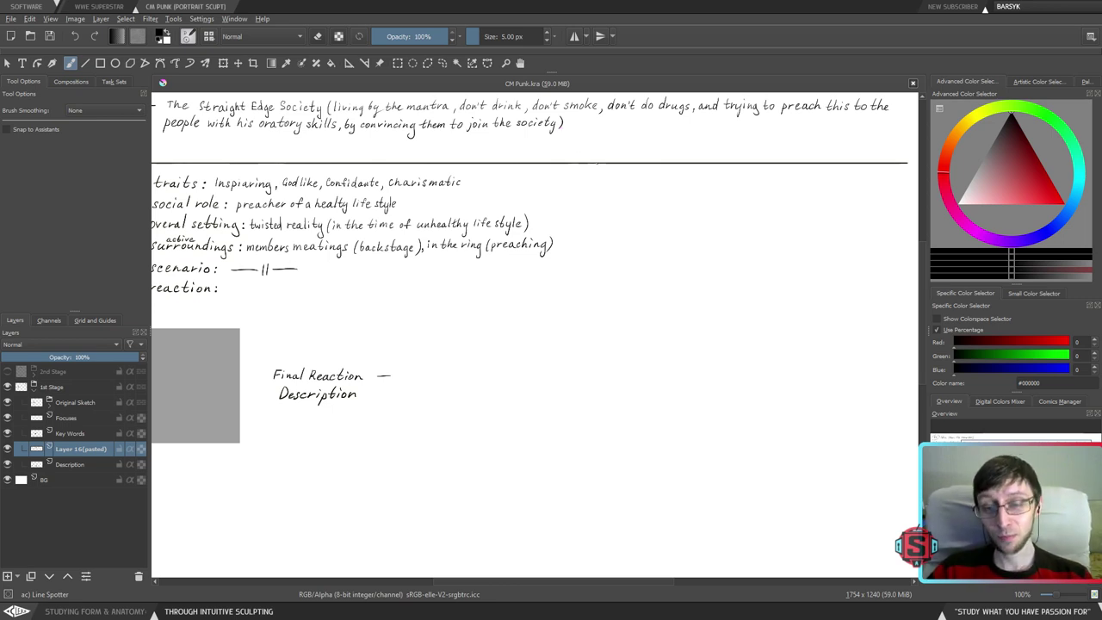
mouse_move(598, 163)
left_mouse_down()
mouse_move(613, 246)
mouse_move(591, 165)
left_mouse_up()
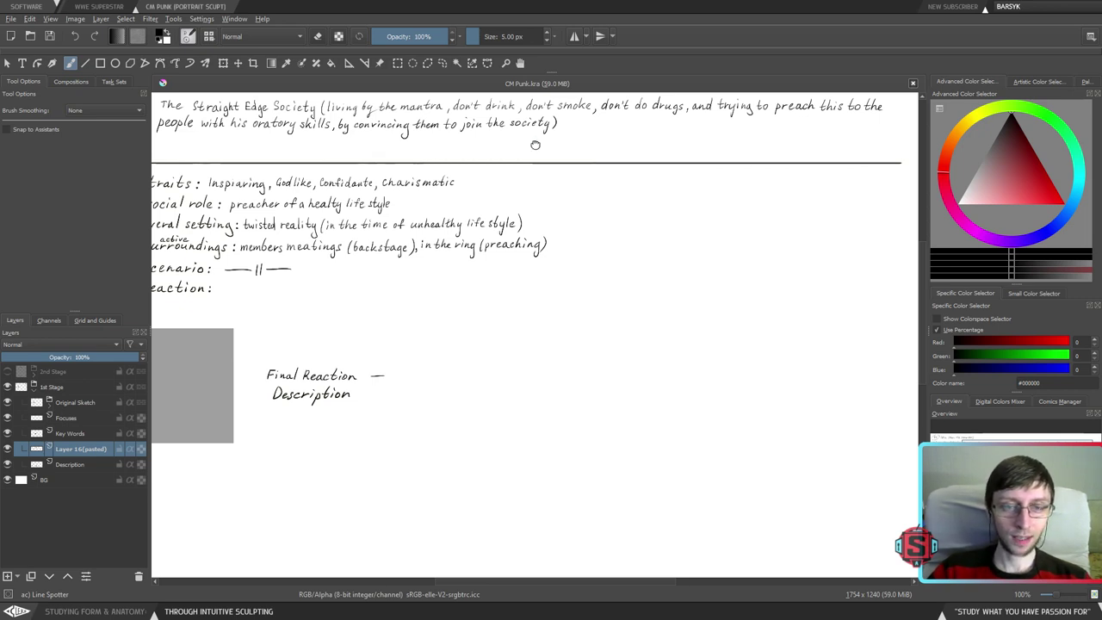
left_click_drag(535, 146, 556, 209)
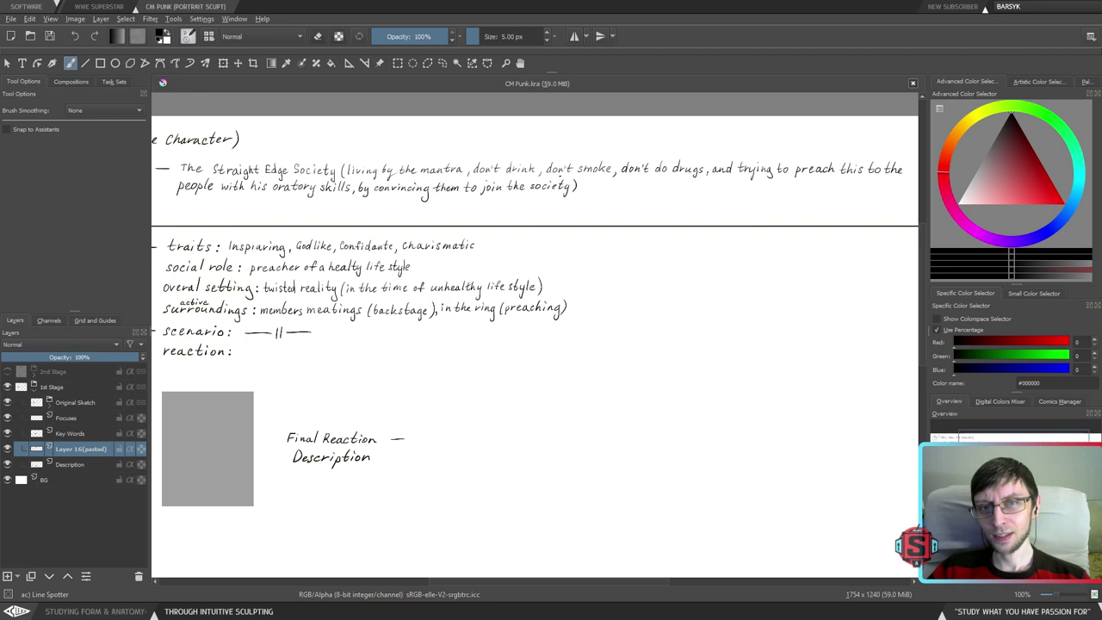
left_click_drag(560, 176, 518, 177)
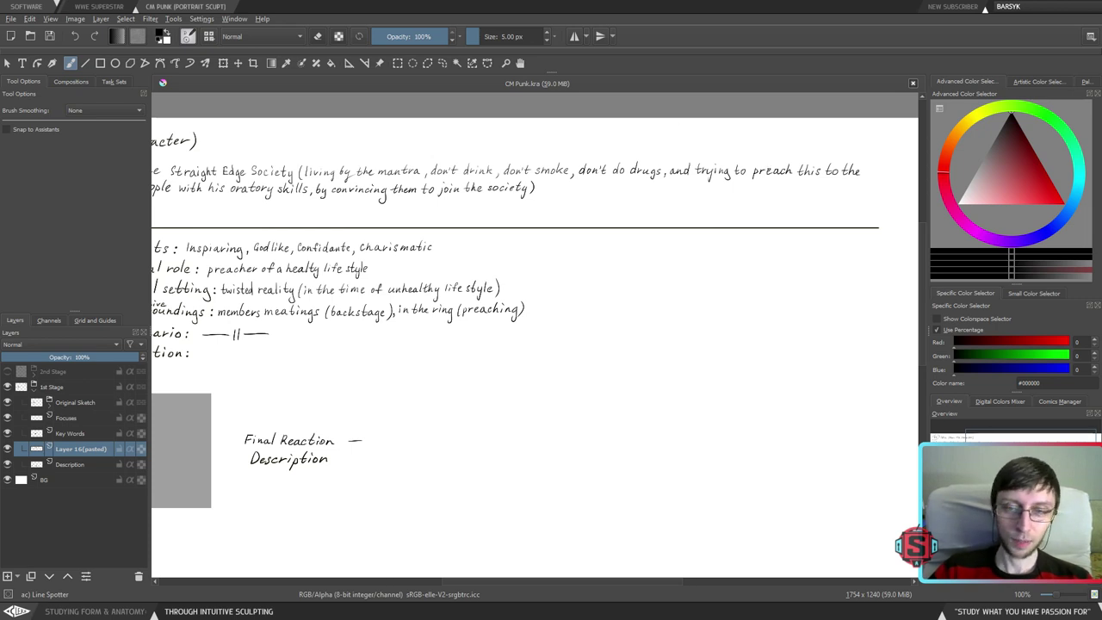
- Examine the inspiration text about preaching the mantra to people and convincing them to join the society
left_click_drag(724, 185, 709, 184)
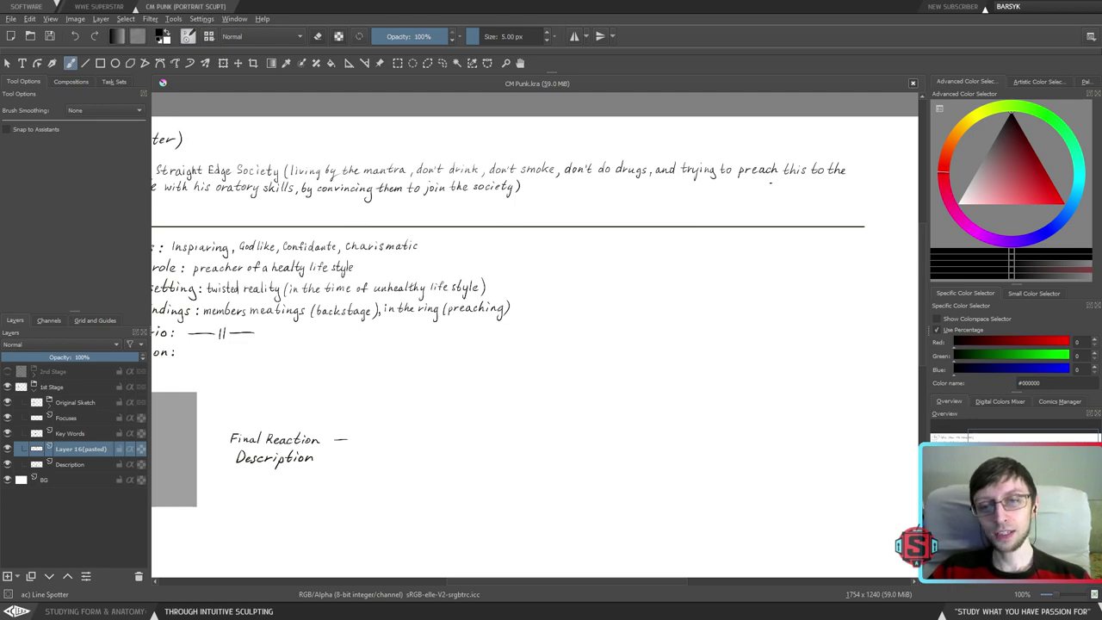
left_click_drag(458, 221, 623, 233)
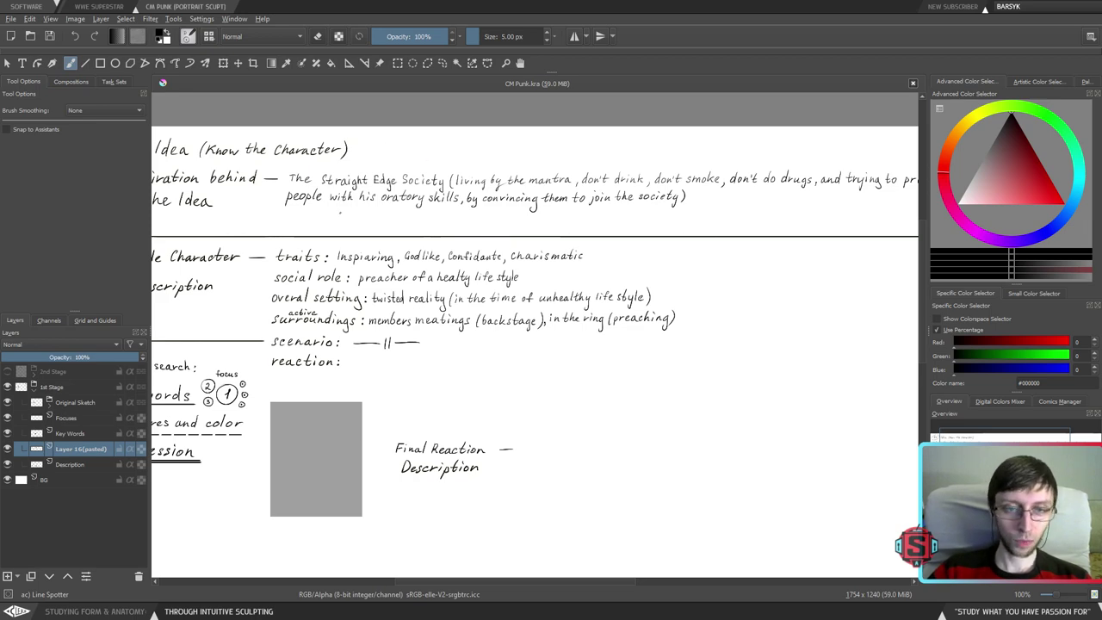
left_click_drag(677, 180, 618, 197)
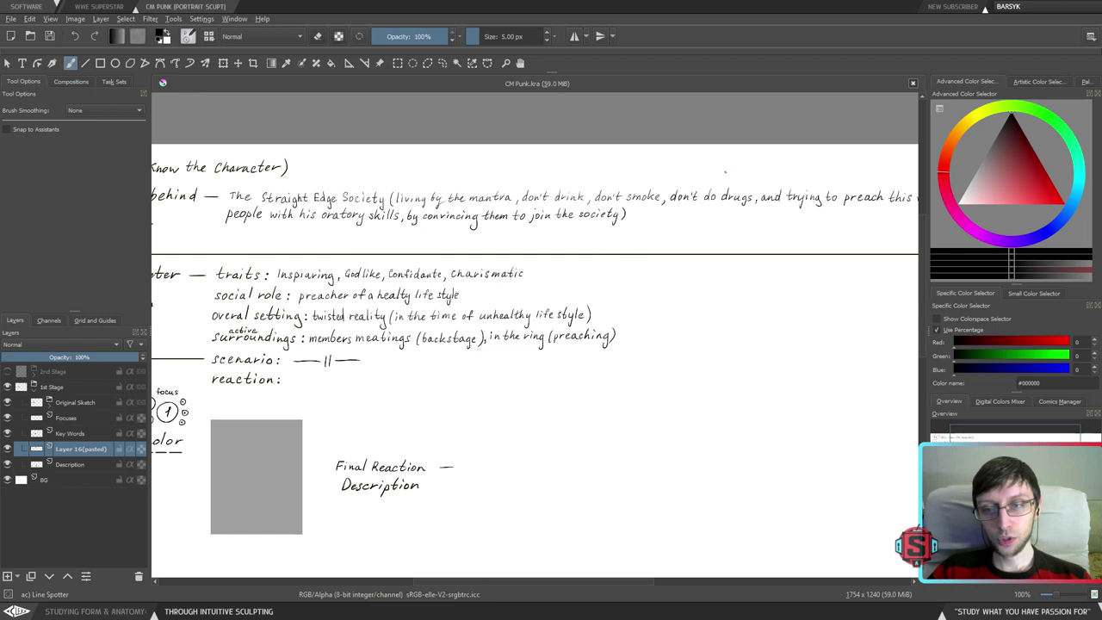
left_click_drag(725, 172, 719, 173)
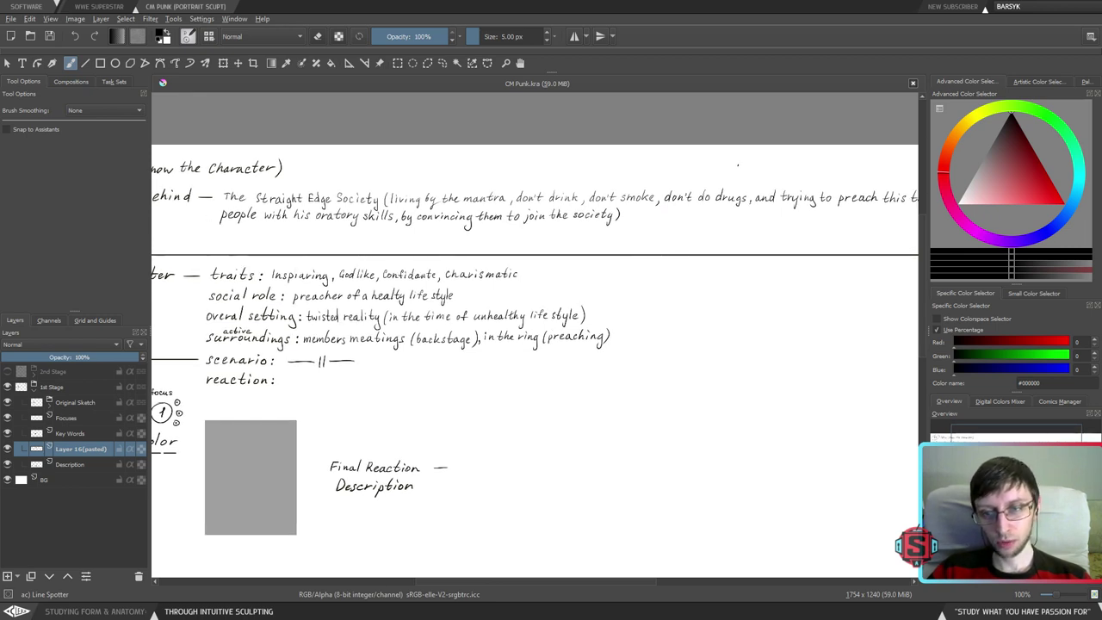
left_click_drag(710, 224, 673, 222)
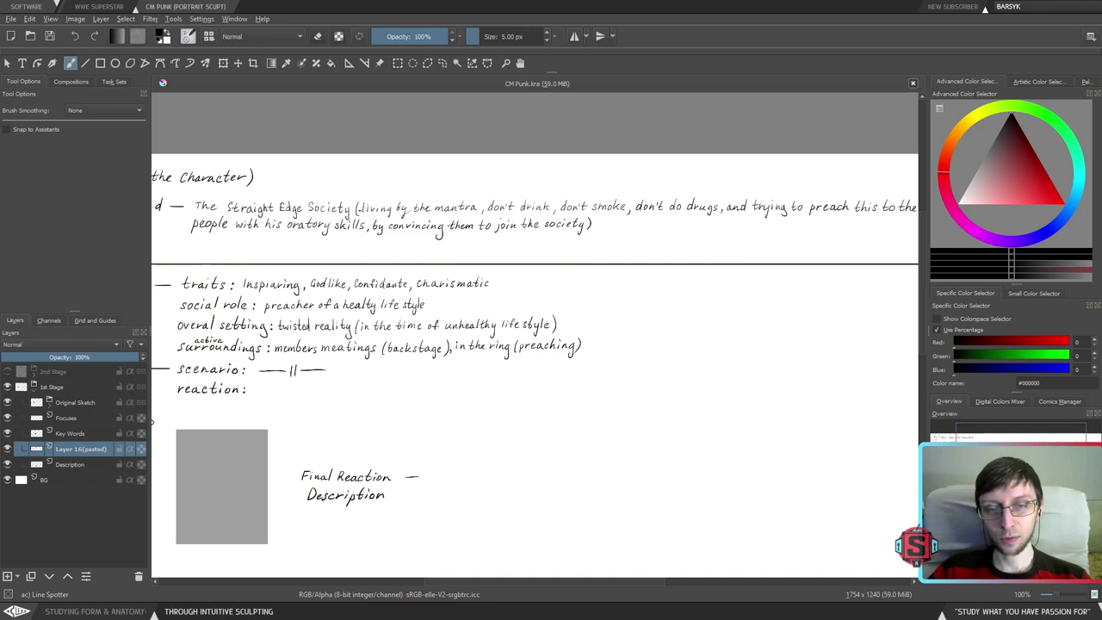
left_click_drag(615, 236, 583, 237)
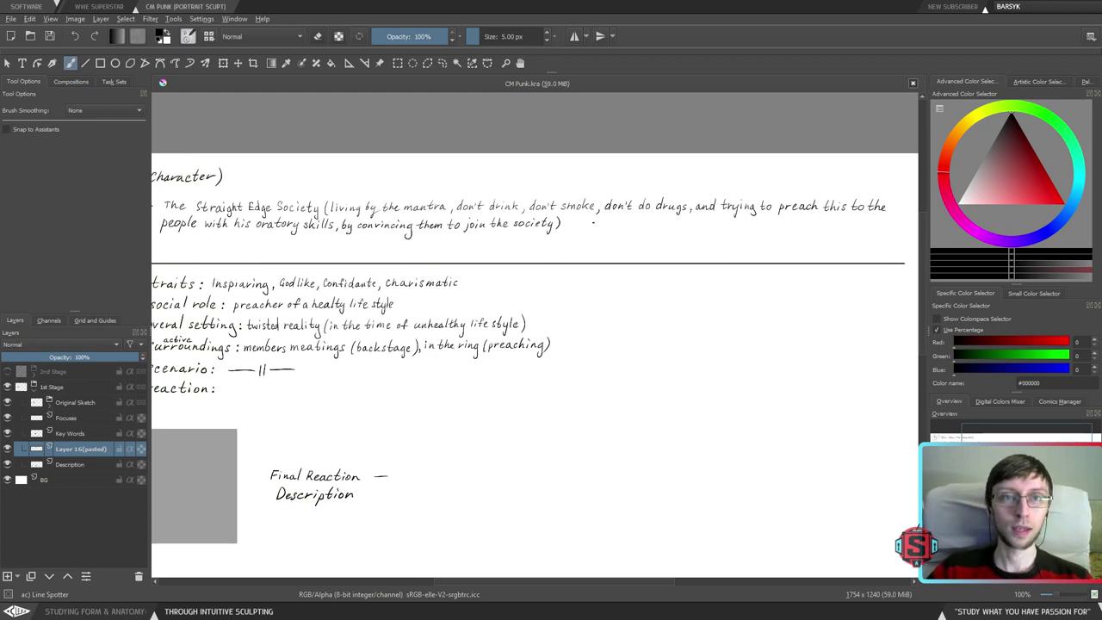
left_click_drag(615, 226, 609, 223)
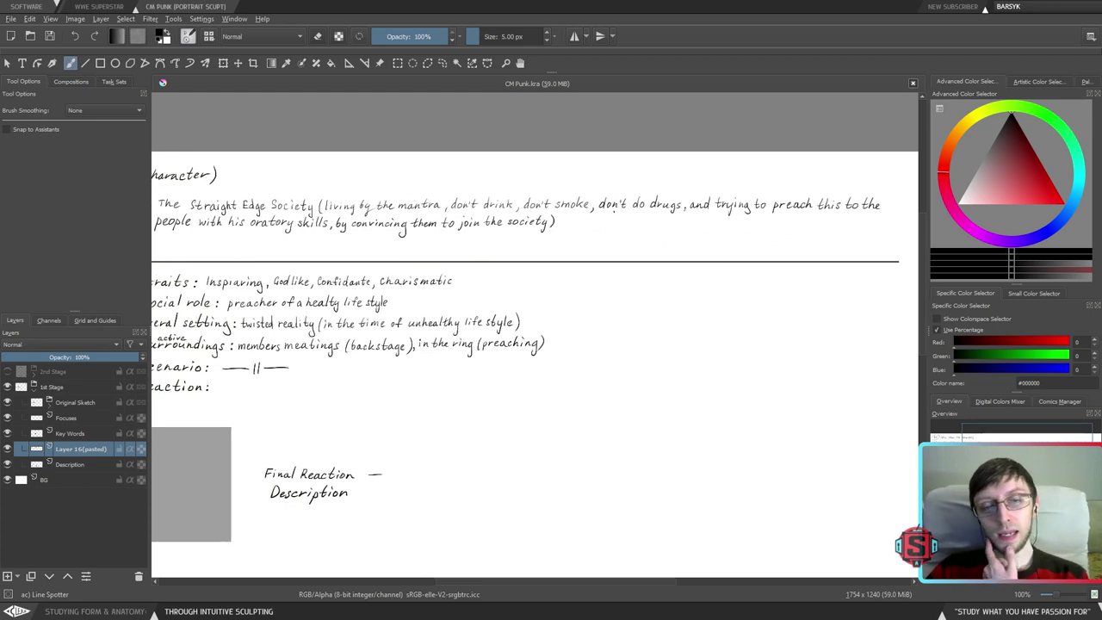
scroll(613, 211, "down", 1)
scroll(329, 210, "up", 1)
- Reread the Inspiration behind the Idea notes from the heading through the Straight Edge Society lines
mouse_move(395, 220)
left_mouse_down()
mouse_move(322, 215)
mouse_move(470, 202)
left_mouse_up()
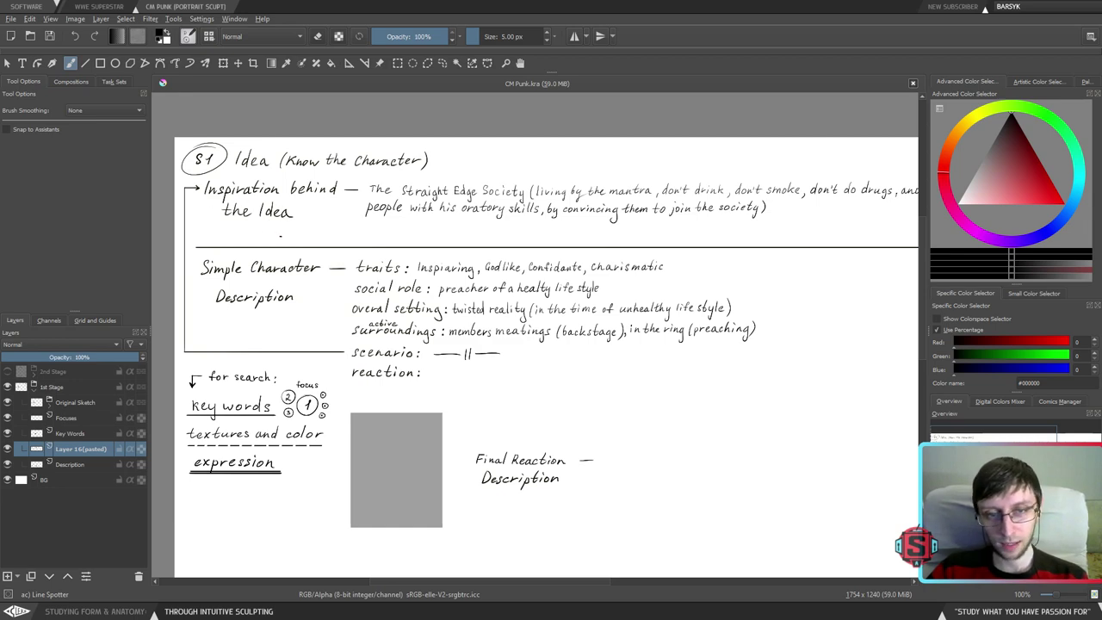
left_click_drag(635, 266, 449, 277)
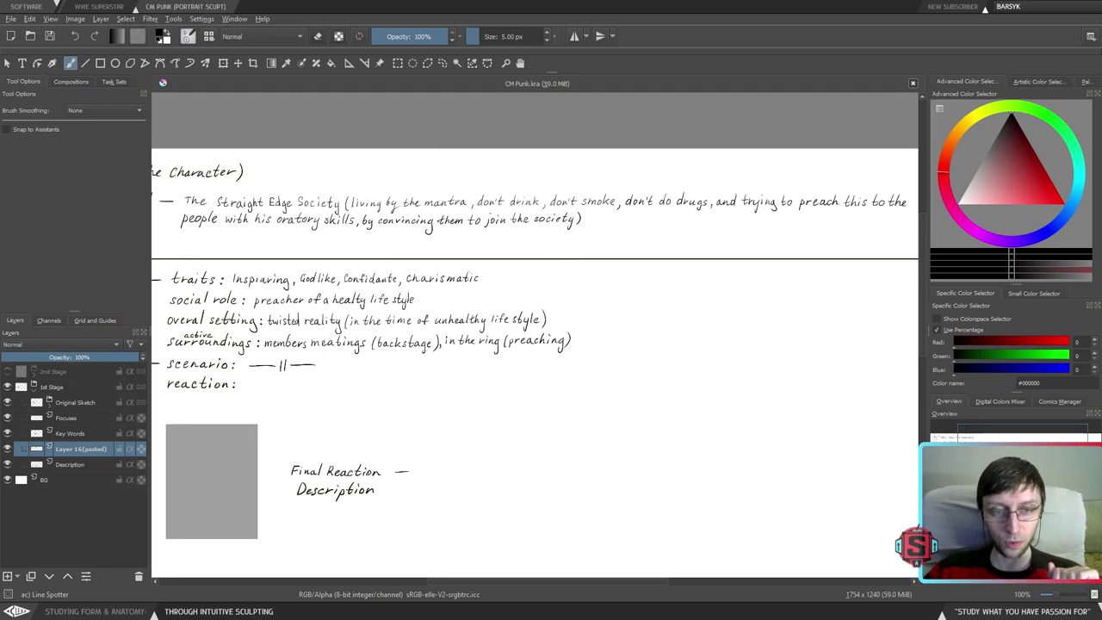
left_click_drag(390, 269, 436, 268)
mouse_move(268, 232)
left_mouse_down()
mouse_move(447, 224)
mouse_move(358, 226)
mouse_move(270, 203)
mouse_move(259, 233)
left_mouse_up()
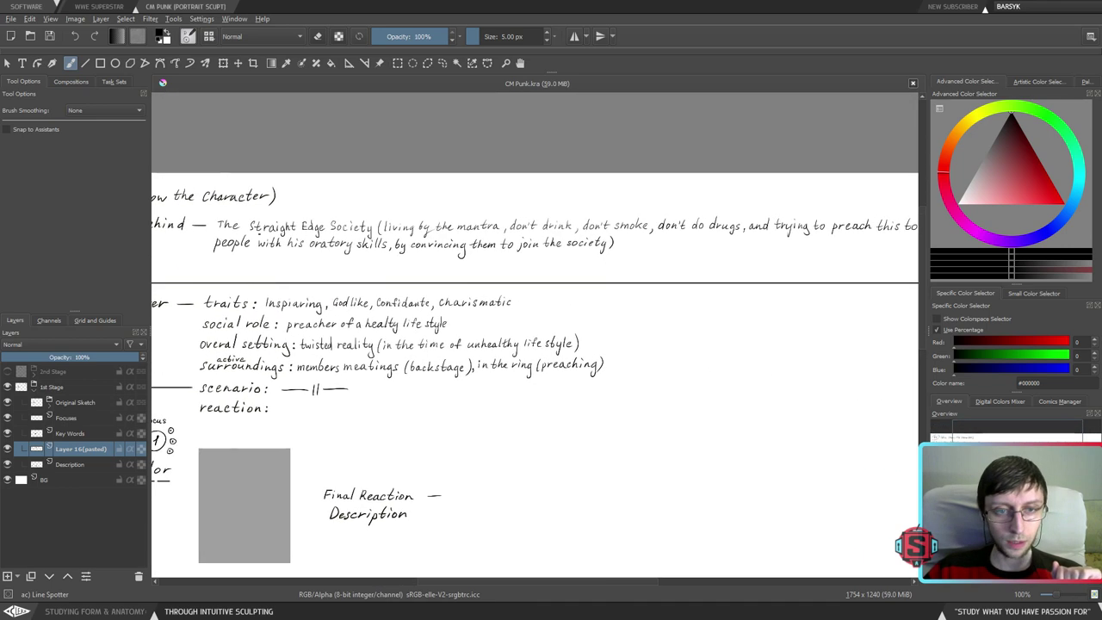
left_click_drag(483, 250, 414, 274)
left_click_drag(333, 240, 489, 217)
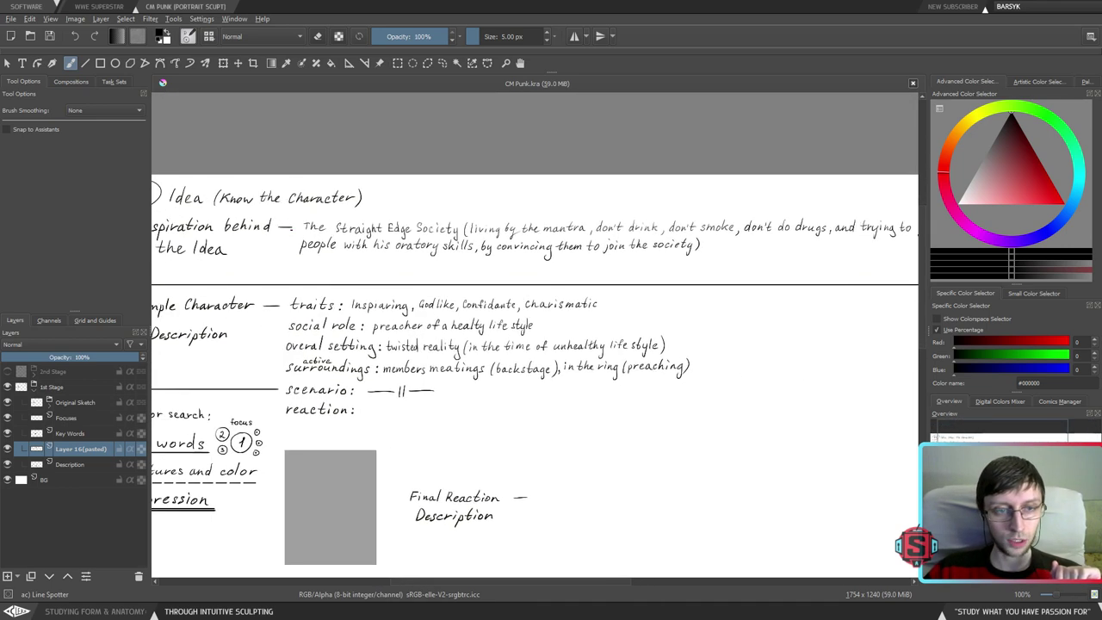
left_click_drag(544, 257, 442, 277)
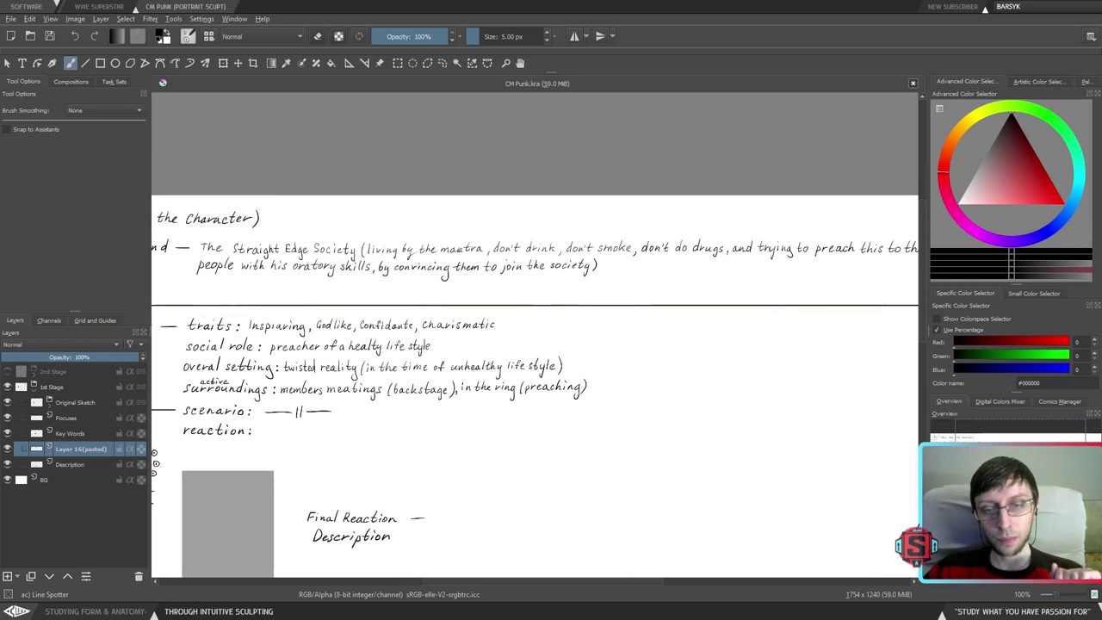
left_click_drag(718, 277, 656, 273)
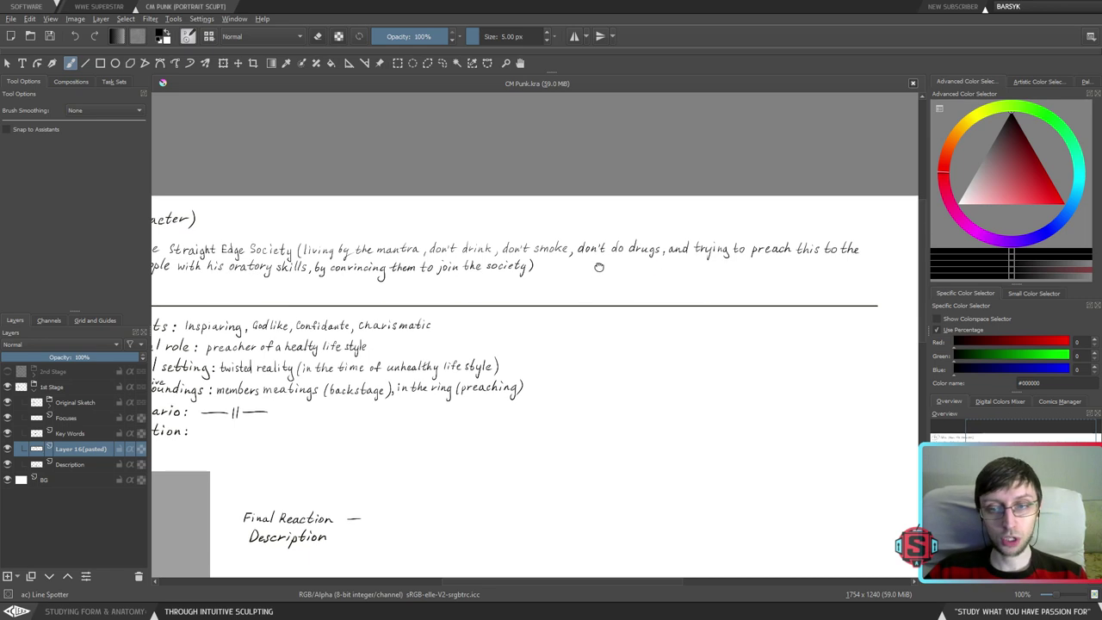
left_click_drag(524, 264, 620, 249)
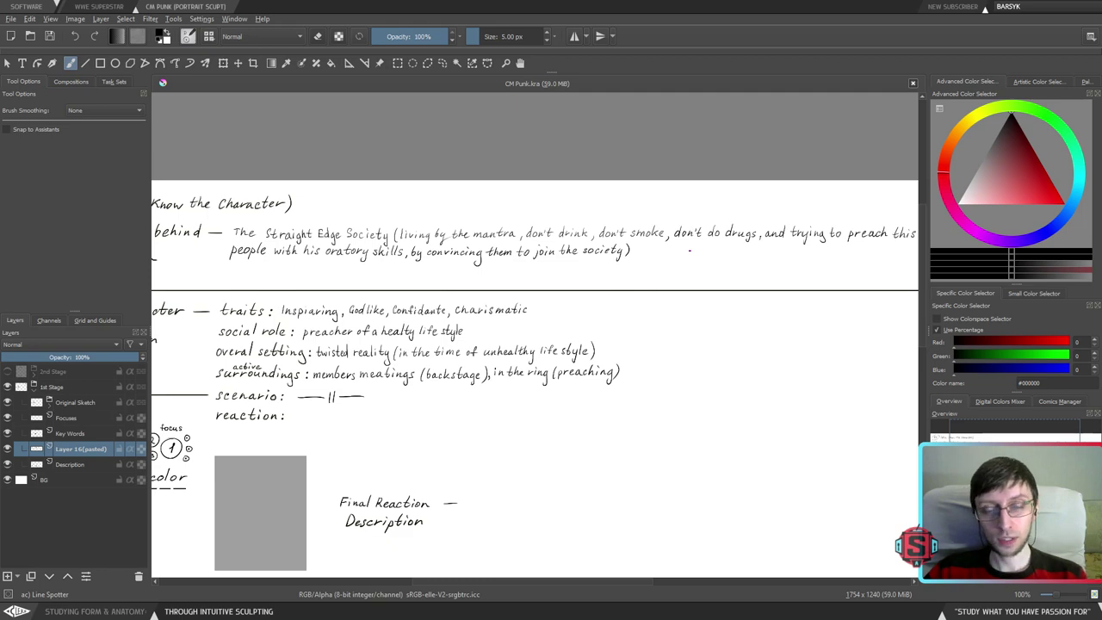
left_click_drag(506, 258, 690, 235)
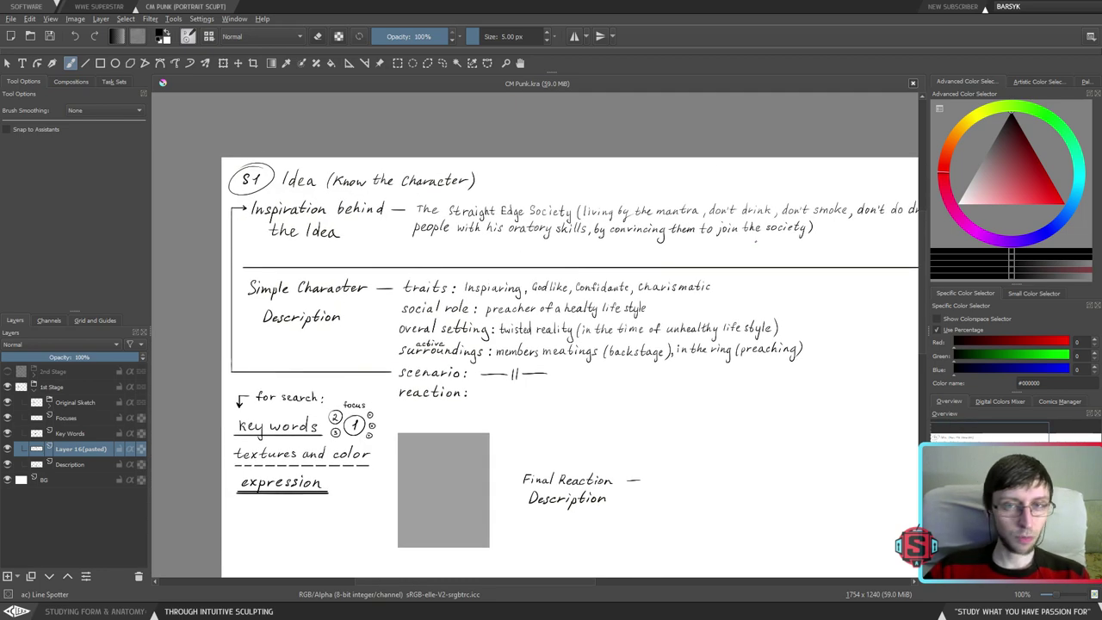
- Look over the S1 Idea (Know the Character) page, comparing the inspiration lines with the character notes and search keywords
left_click_drag(793, 245, 734, 249)
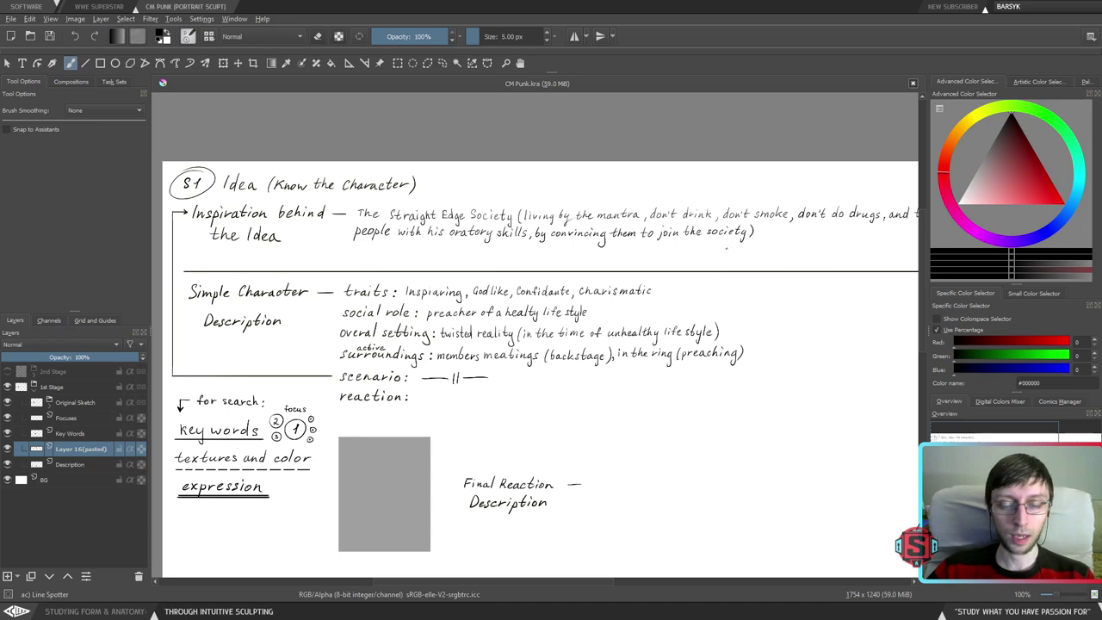
left_click_drag(690, 249, 680, 250)
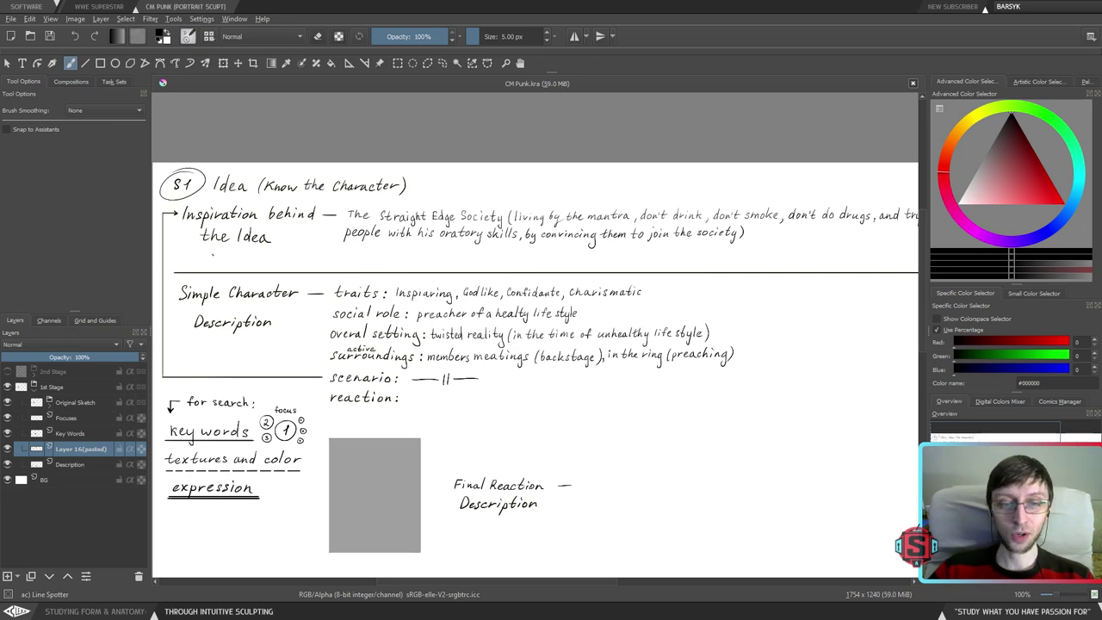
left_click_drag(487, 242, 308, 197)
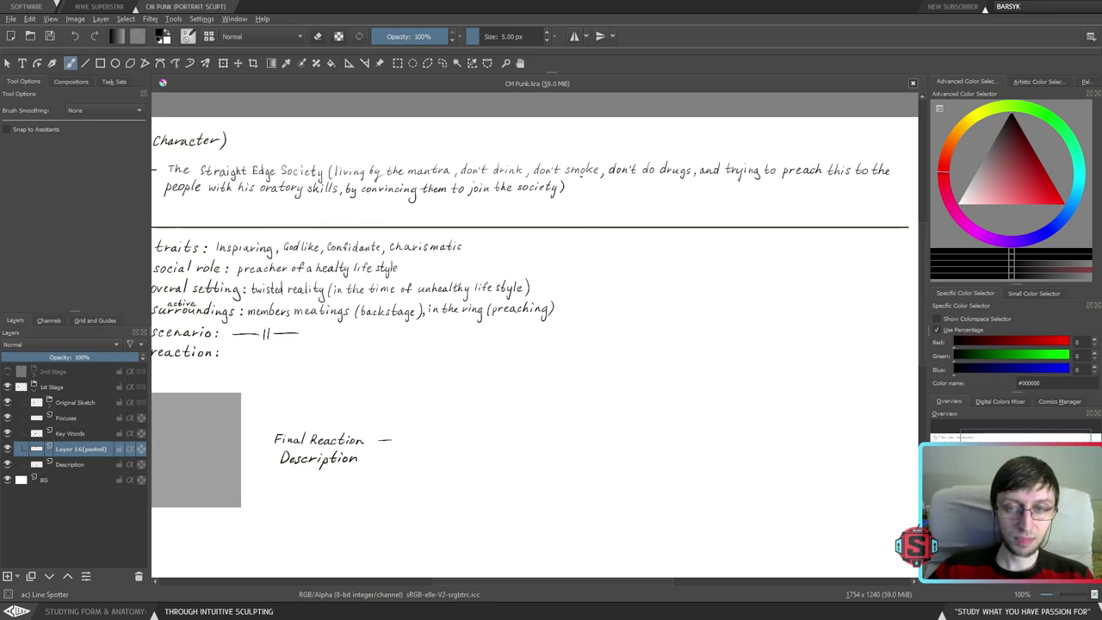
left_click_drag(544, 199, 740, 218)
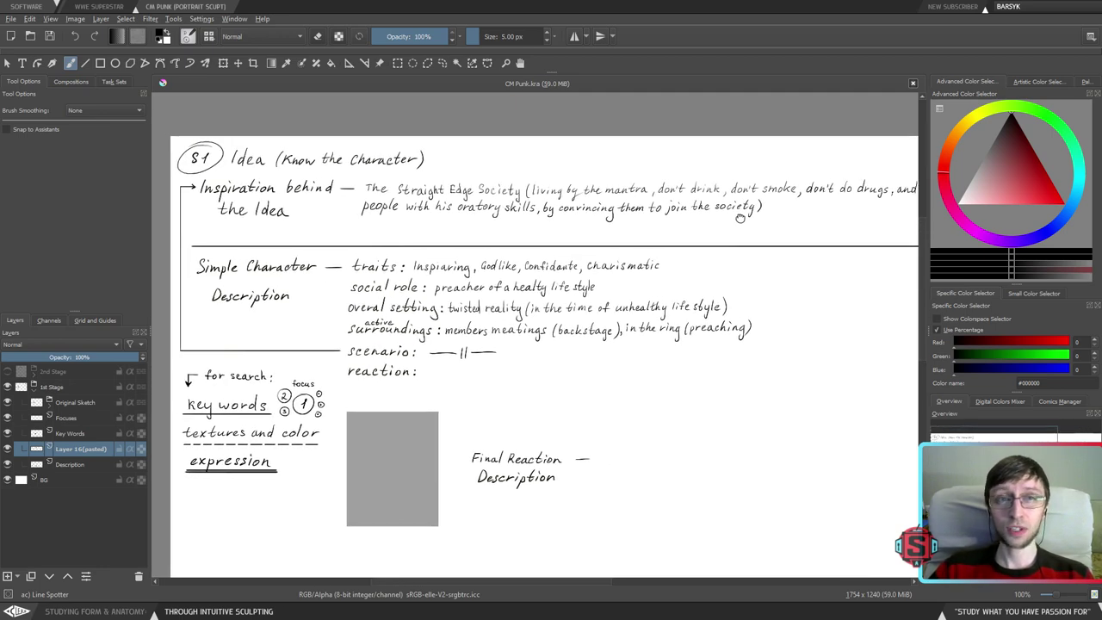
left_click_drag(740, 218, 722, 218)
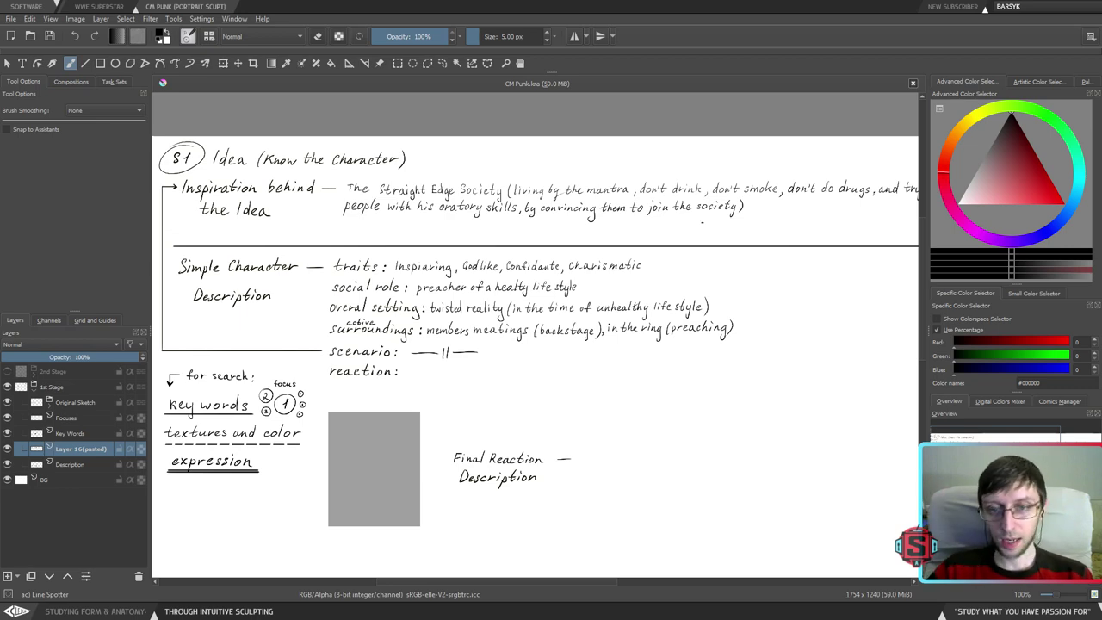
left_click_drag(643, 283, 601, 287)
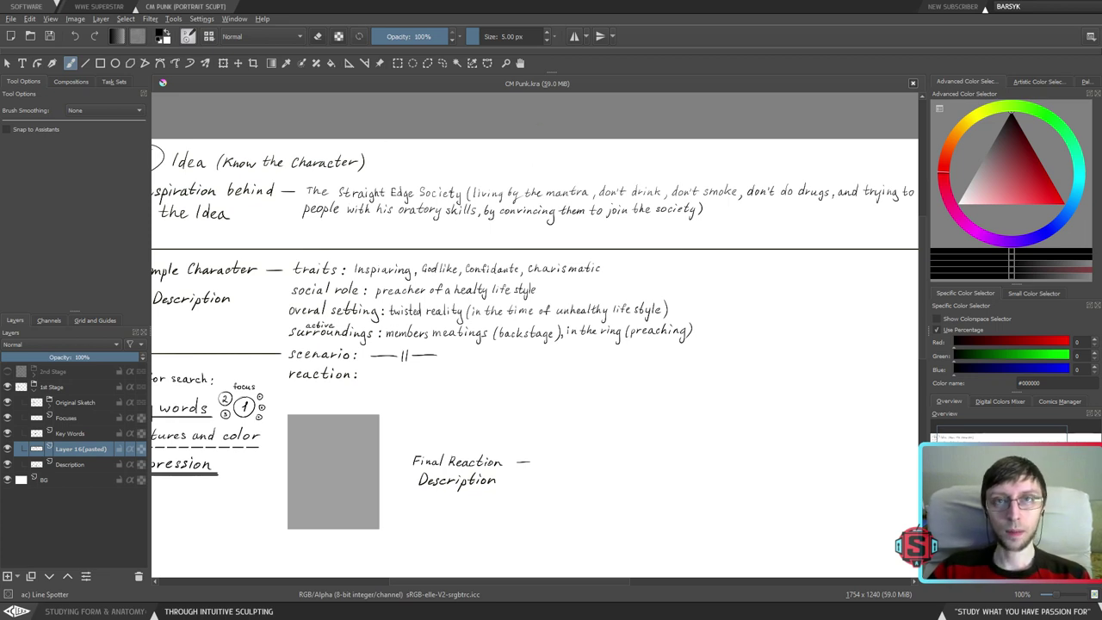
key("ctrl+z")
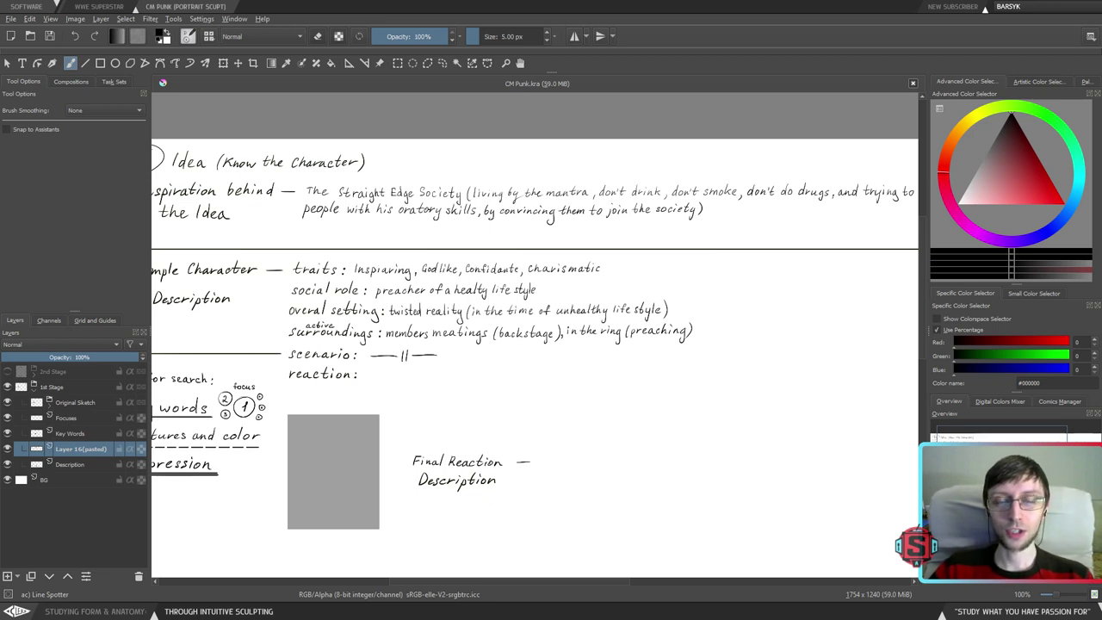
mouse_move(430, 210)
left_mouse_down()
mouse_move(499, 198)
mouse_move(471, 168)
left_mouse_up()
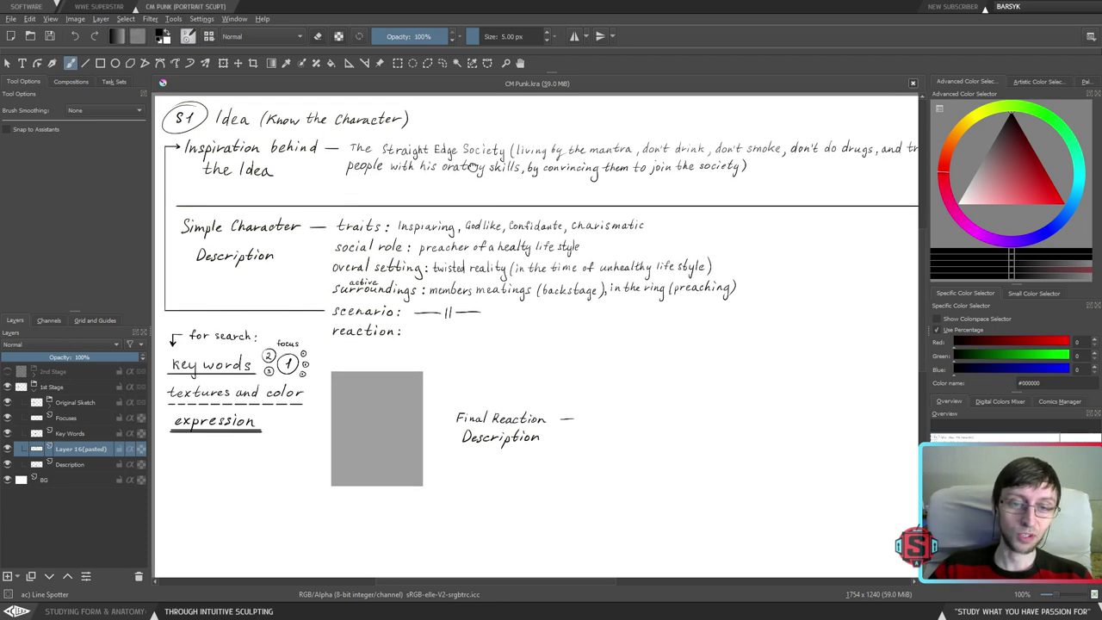
left_click_drag(582, 164, 580, 207)
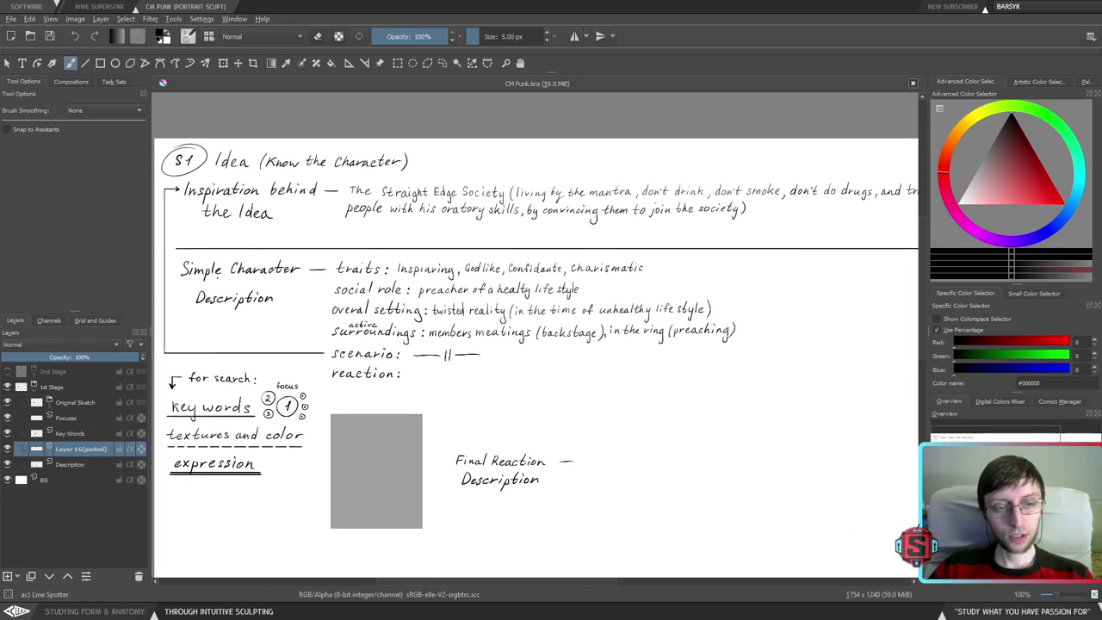
- Examine the Simple Character Description up close, from traits and social role through overall setting, active surroundings, scenario and reaction
scroll(217, 277, "up", 1)
left_click_drag(259, 293, 270, 295)
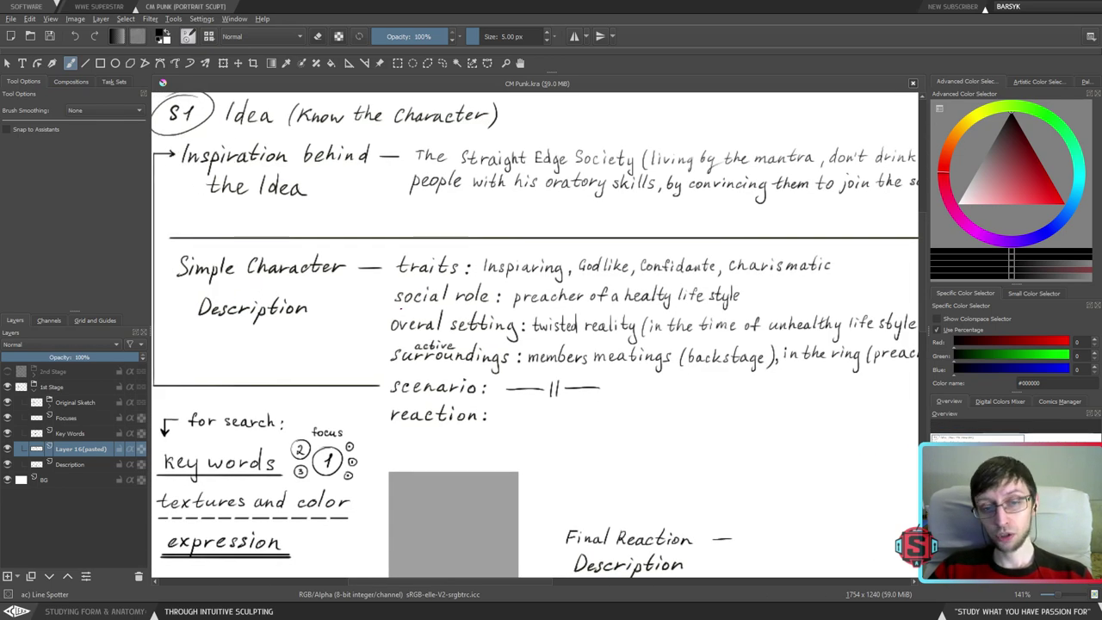
left_click_drag(552, 325, 371, 320)
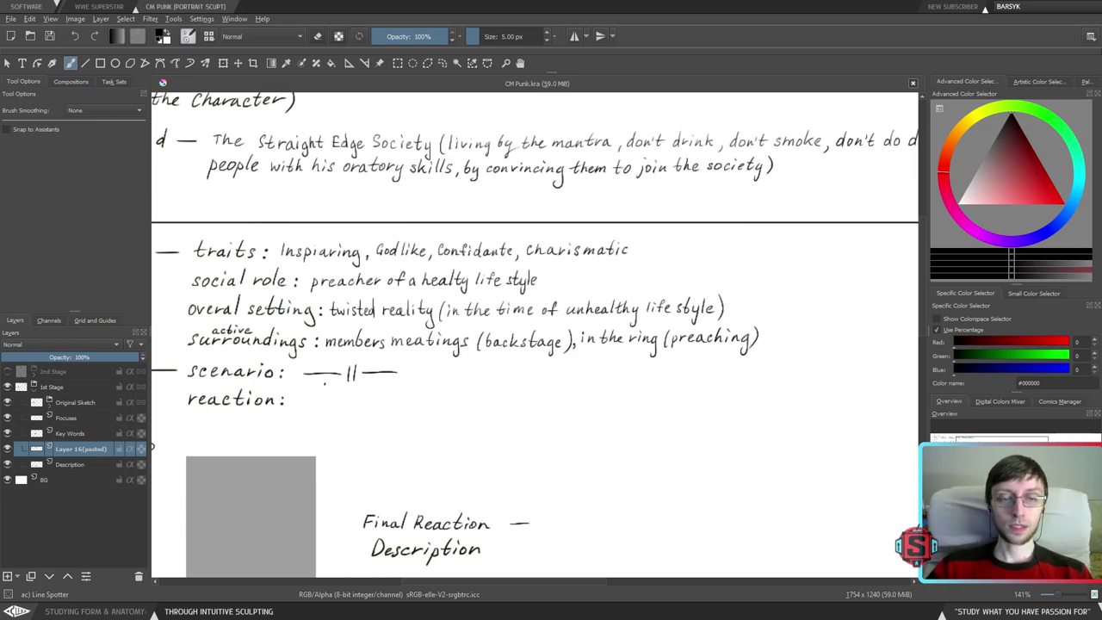
left_click_drag(325, 384, 595, 319)
left_click_drag(628, 218, 594, 437)
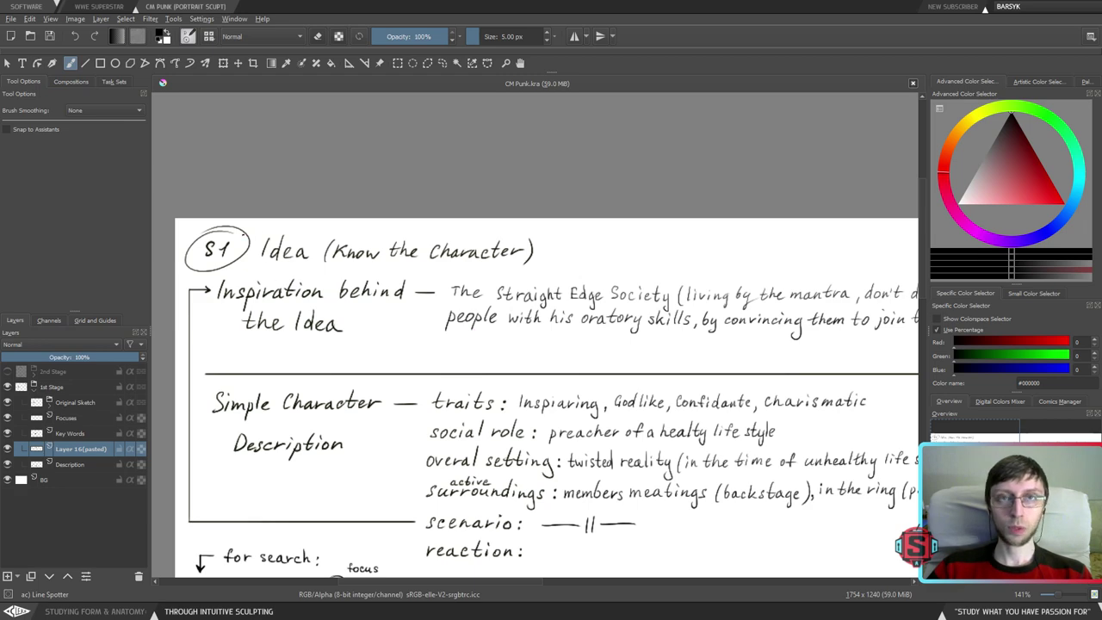
scroll(433, 291, "down", 1)
left_click_drag(485, 377, 453, 239)
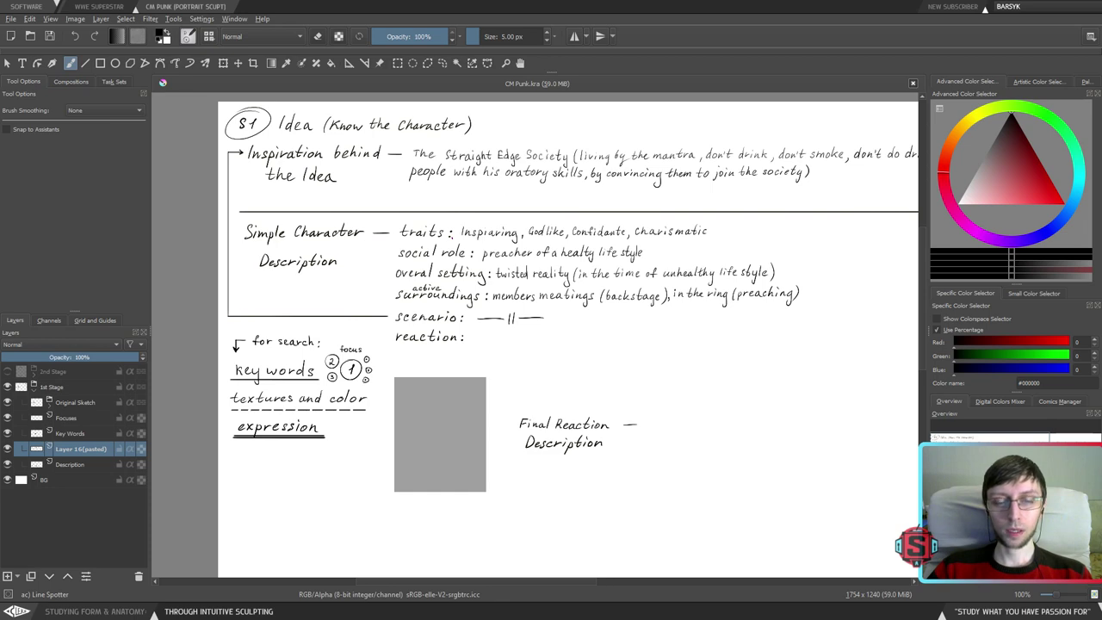
scroll(454, 239, "up", 1)
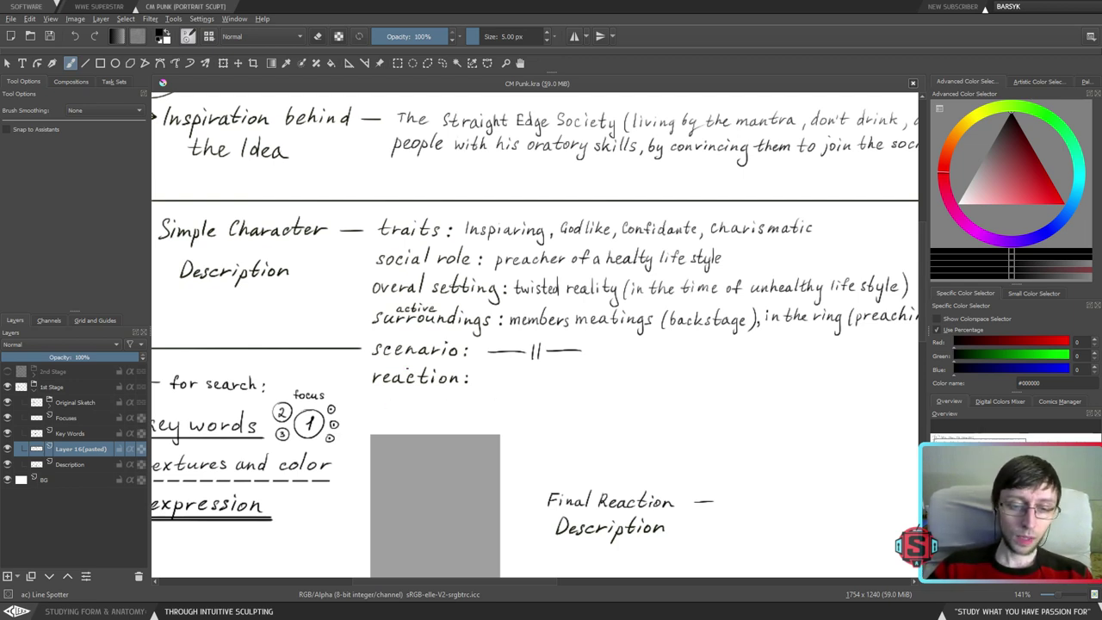
mouse_move(509, 411)
left_mouse_down()
mouse_move(643, 379)
mouse_move(514, 391)
left_mouse_up()
left_click_drag(703, 390, 546, 398)
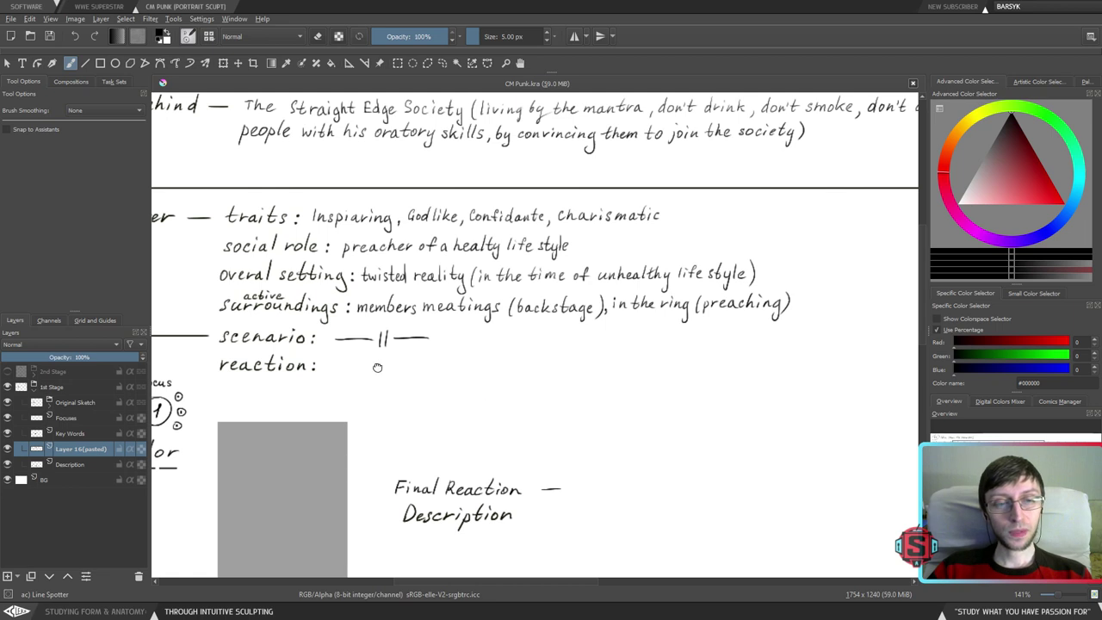
left_click_drag(378, 368, 421, 383)
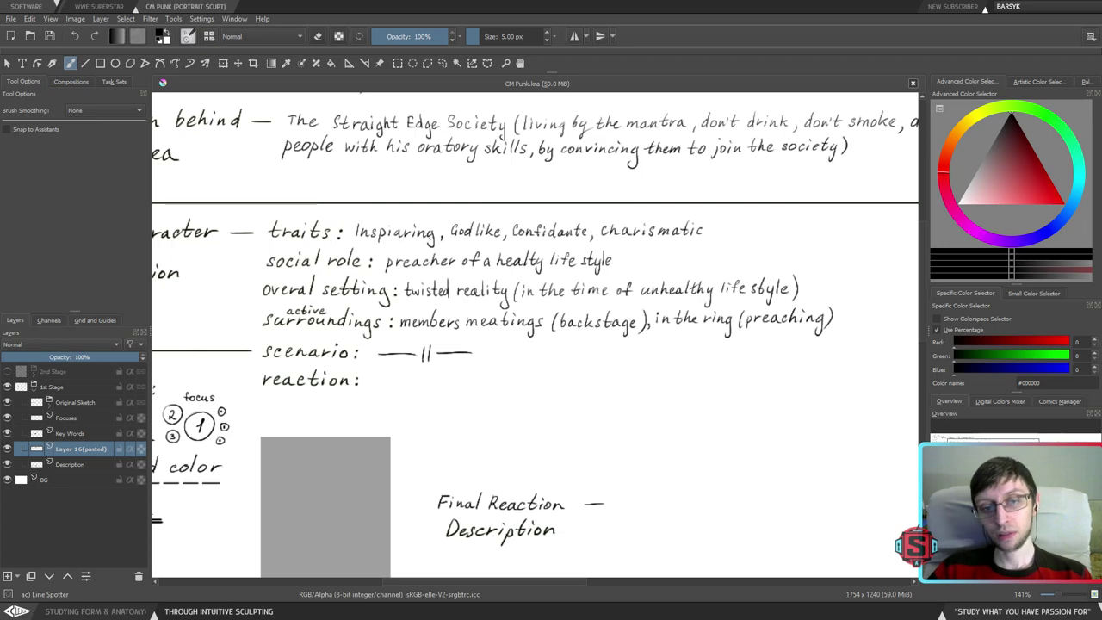
left_click_drag(443, 241, 447, 264)
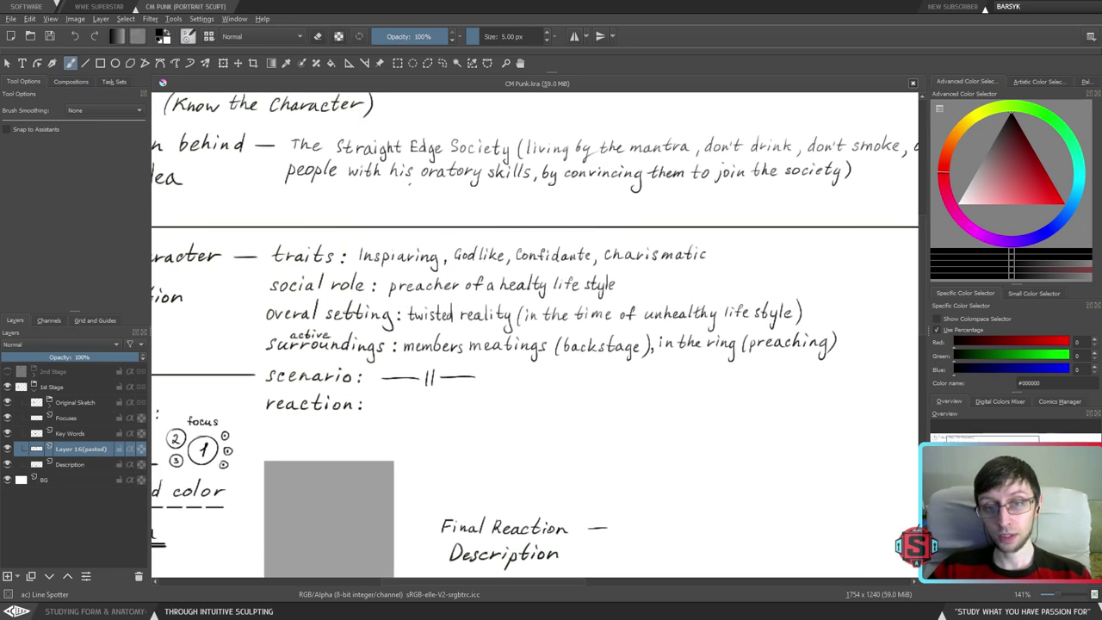
scroll(525, 254, "right", 1)
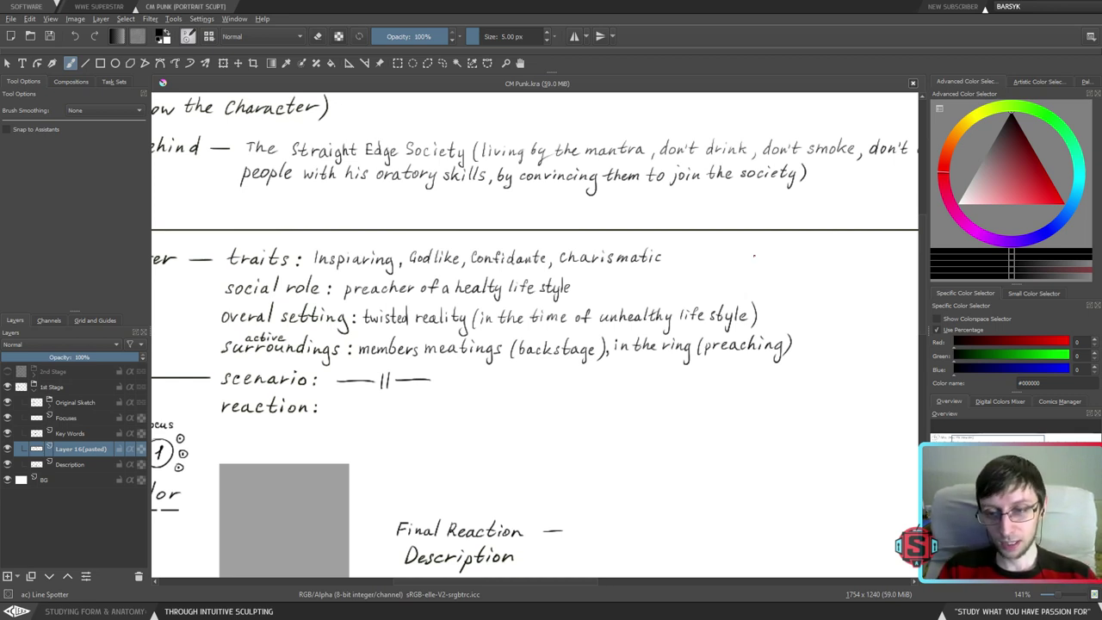
- Shift the closing bracket of the overall setting line slightly away from "life style" to make room for a letter
key("l")
mouse_move(783, 299)
left_mouse_down()
mouse_move(747, 305)
mouse_move(766, 334)
mouse_move(756, 319)
left_mouse_up()
key("t")
key("b")
key("ctrl+shift+a")
- Handwrite an "s" before the closing bracket so the overall setting note ends in "unhealthy life styles)"
right_click(678, 311)
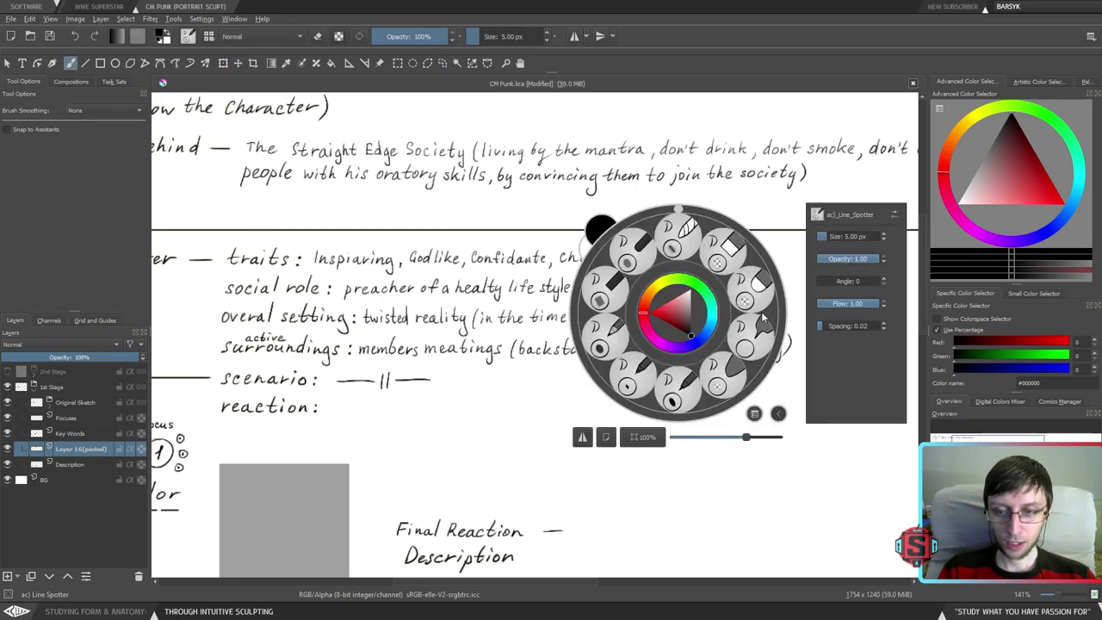
left_click(629, 380)
key("Print")
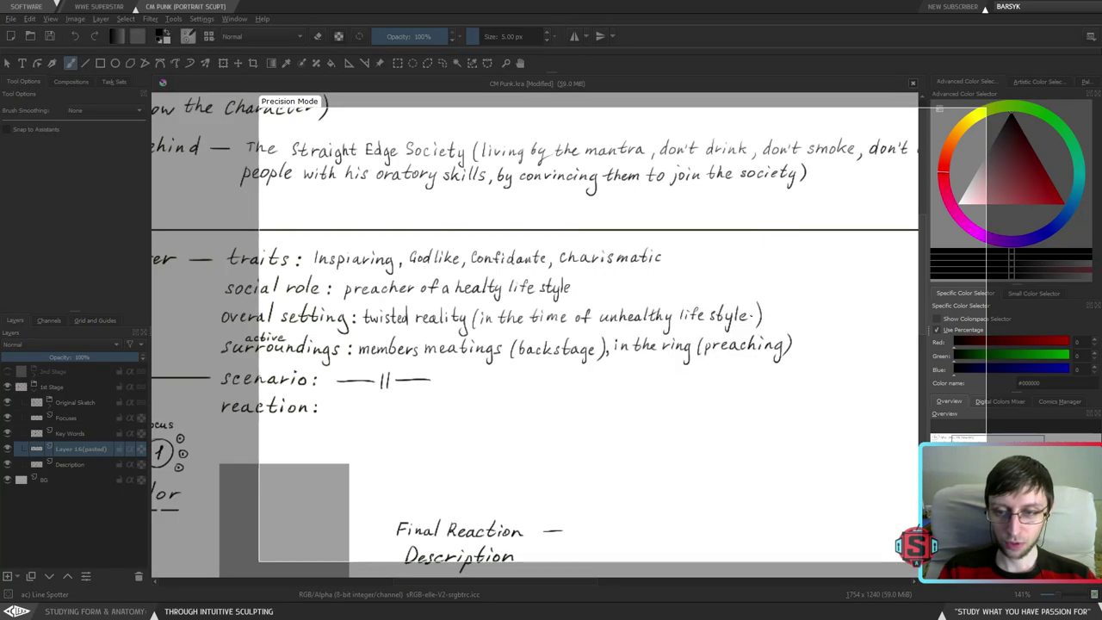
key("ctrl+z")
left_click_drag(753, 317, 750, 321)
key("ctrl+z")
key("ctrl+z")
key("ctrl+z")
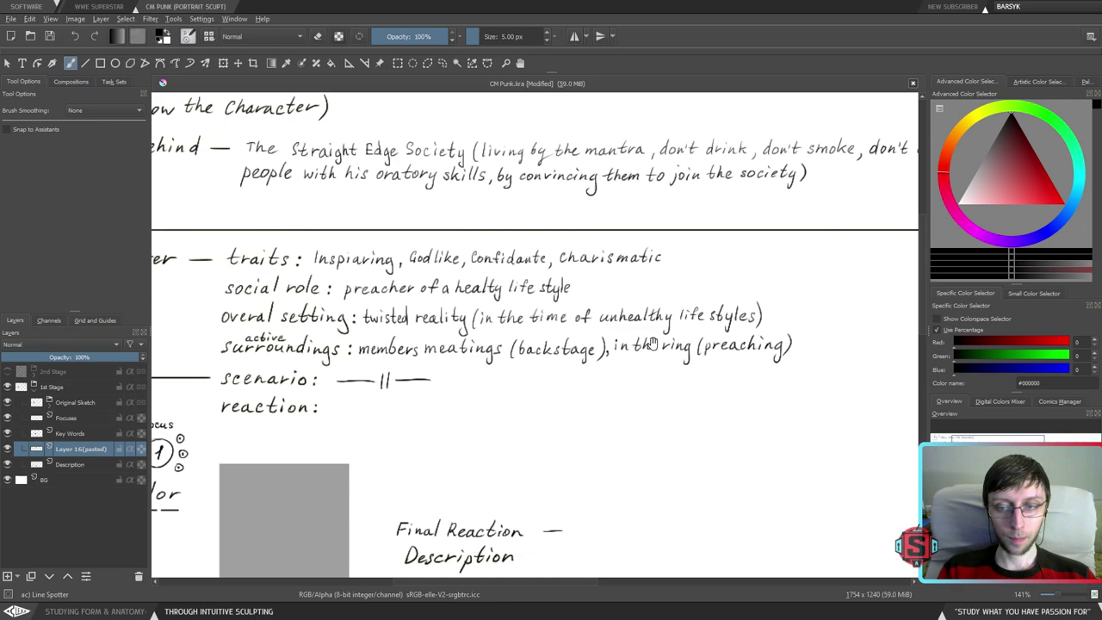
- Try a comma after "Charismatic" in the traits line and undo it
left_click_drag(641, 361, 652, 410)
left_click_drag(465, 327, 465, 314)
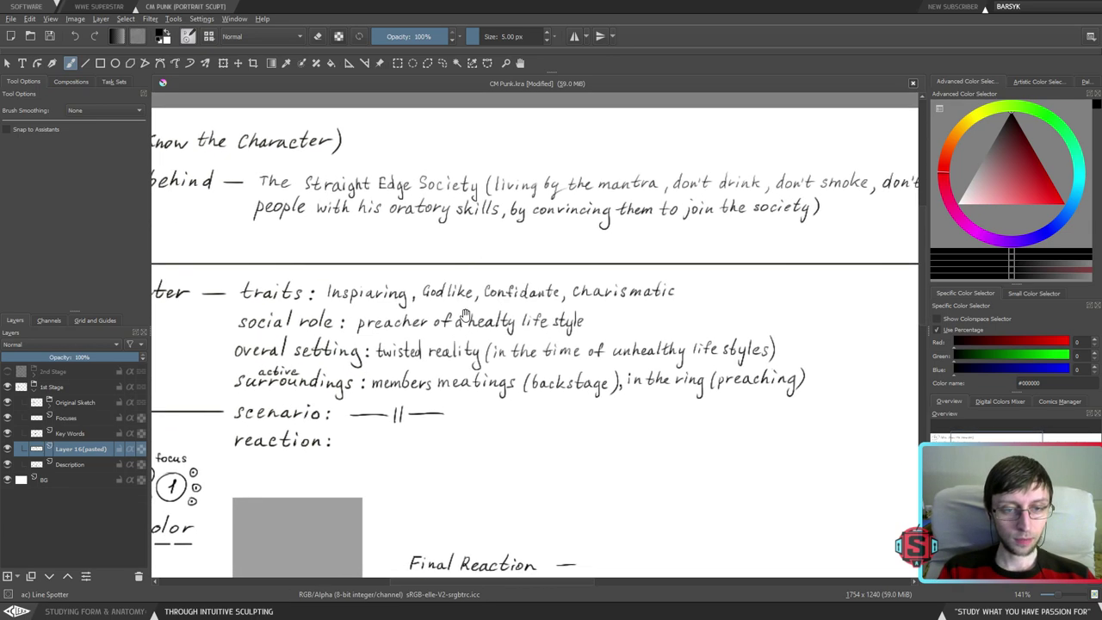
left_click_drag(557, 333, 533, 329)
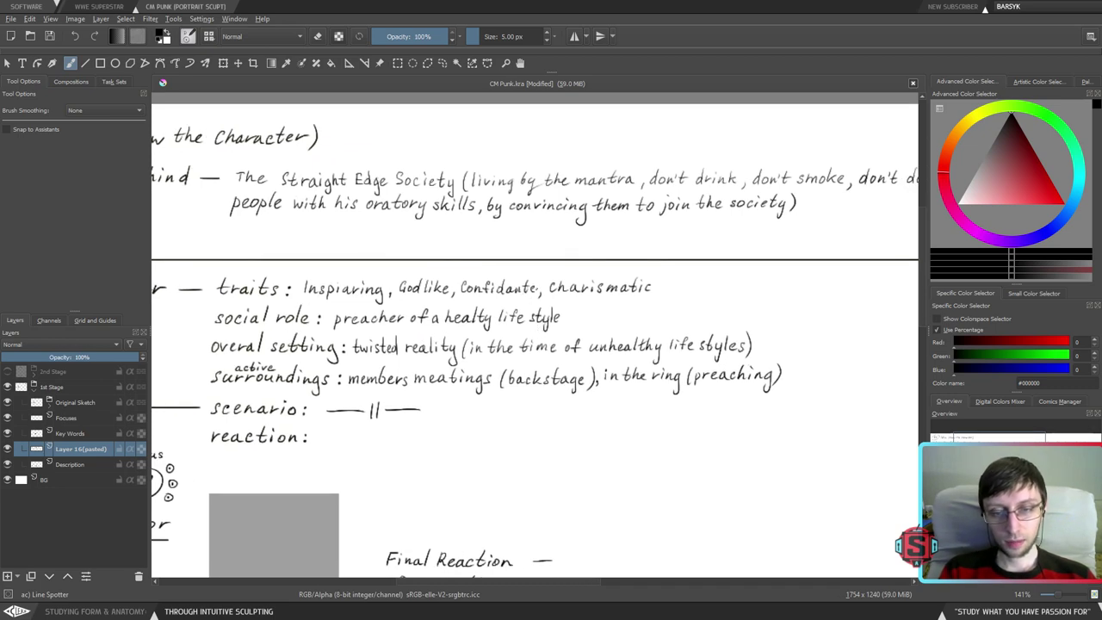
mouse_move(609, 327)
left_mouse_down()
mouse_move(555, 326)
mouse_move(667, 319)
mouse_move(664, 309)
left_mouse_up()
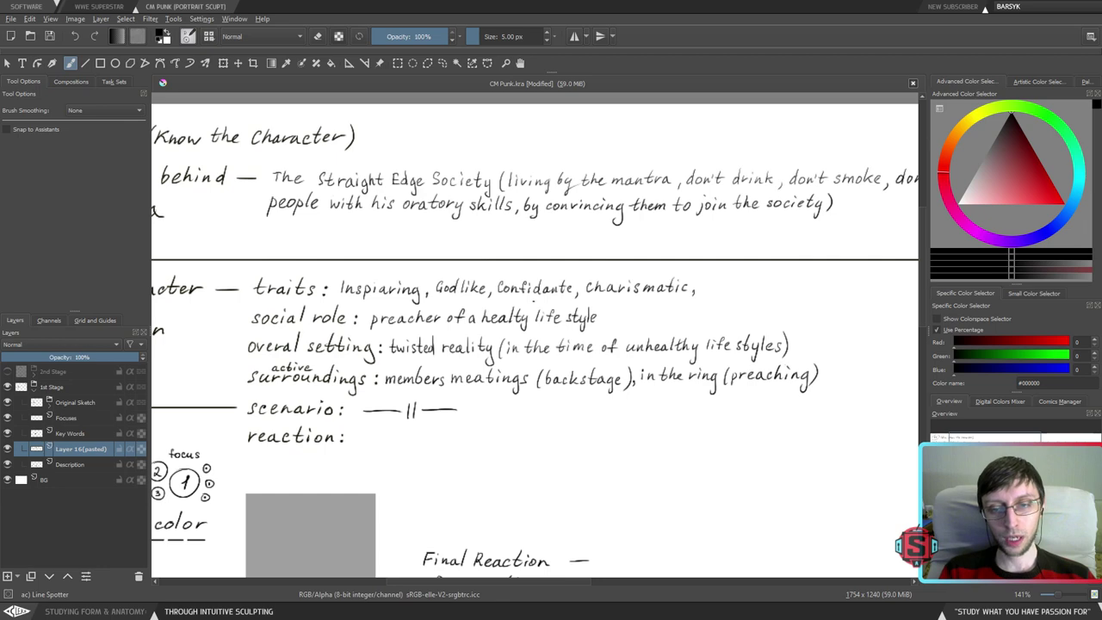
key("ctrl+z")
left_click_drag(570, 366, 597, 349)
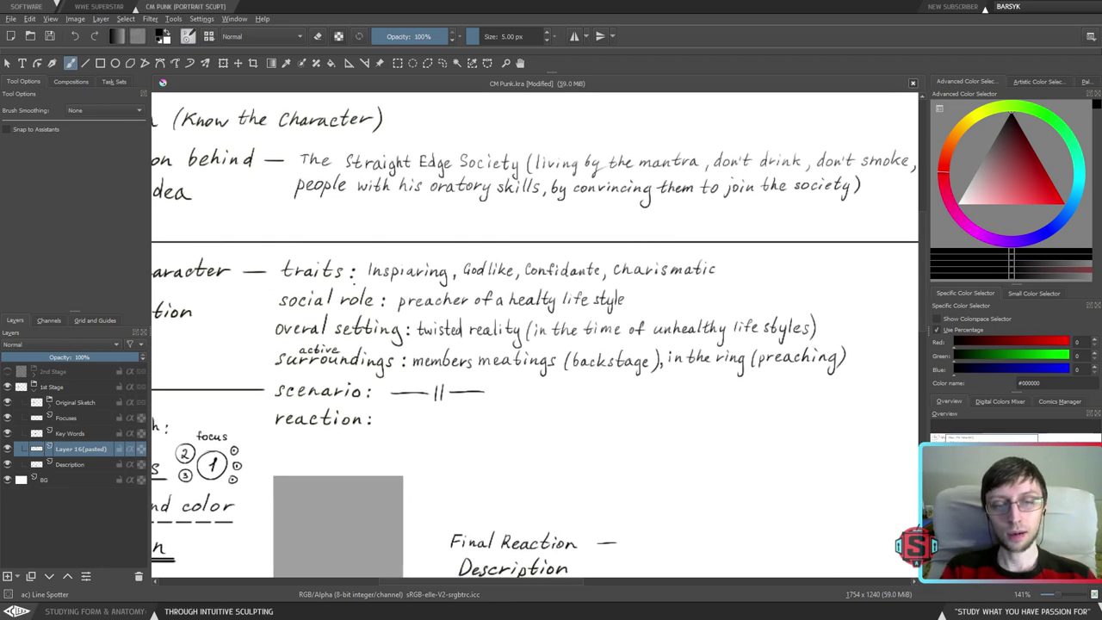
- Mark the trait "Godlike" with a freehand underline and undo the mark
left_click_drag(378, 395, 570, 305)
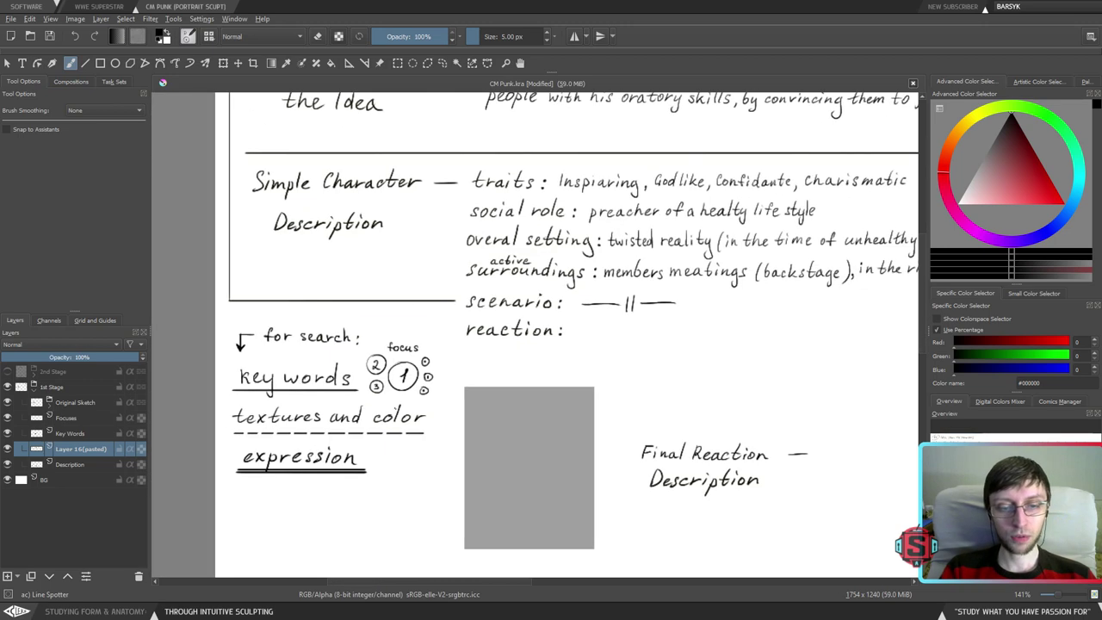
left_click_drag(644, 194, 728, 191)
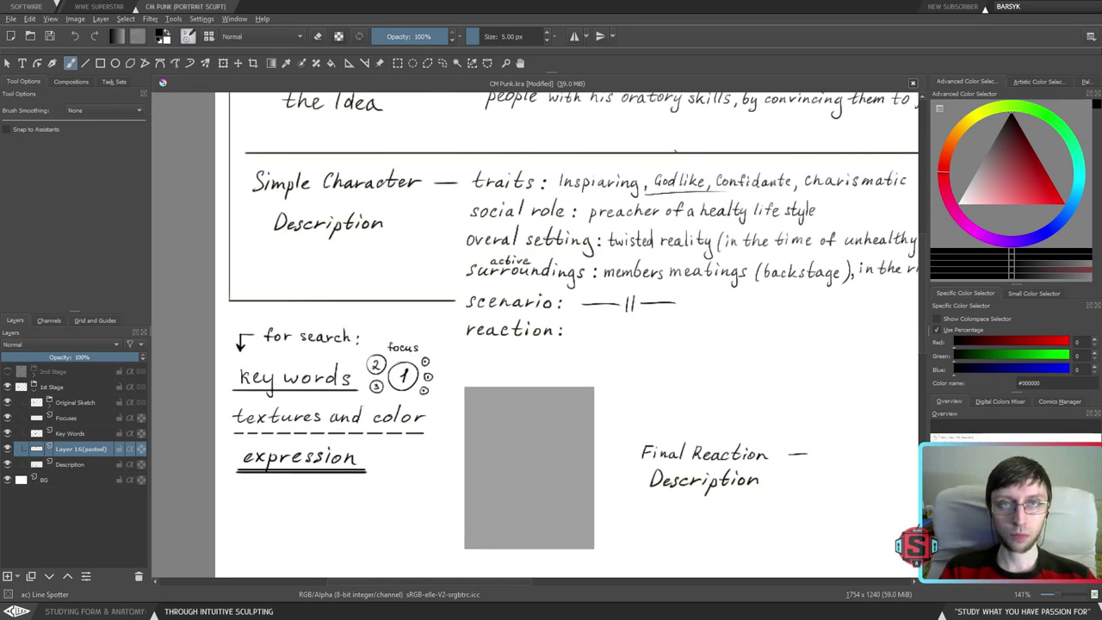
key("ctrl+z")
- Handwrite ", leader" after "Charismatic" at the end of the traits line
left_click_drag(726, 242, 620, 282)
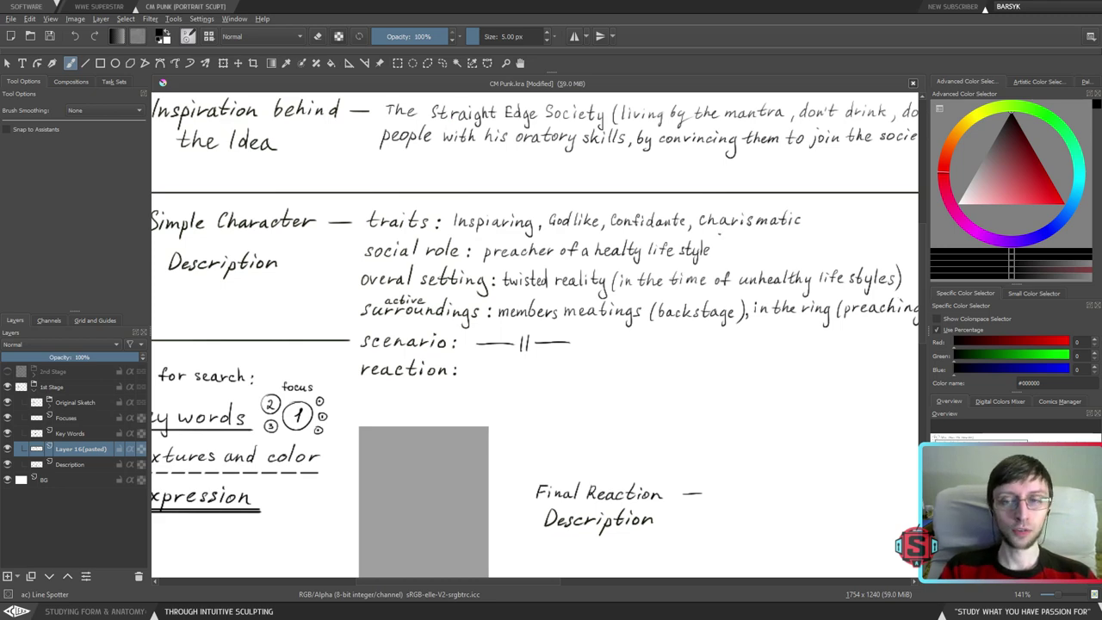
left_click_drag(754, 246, 630, 297)
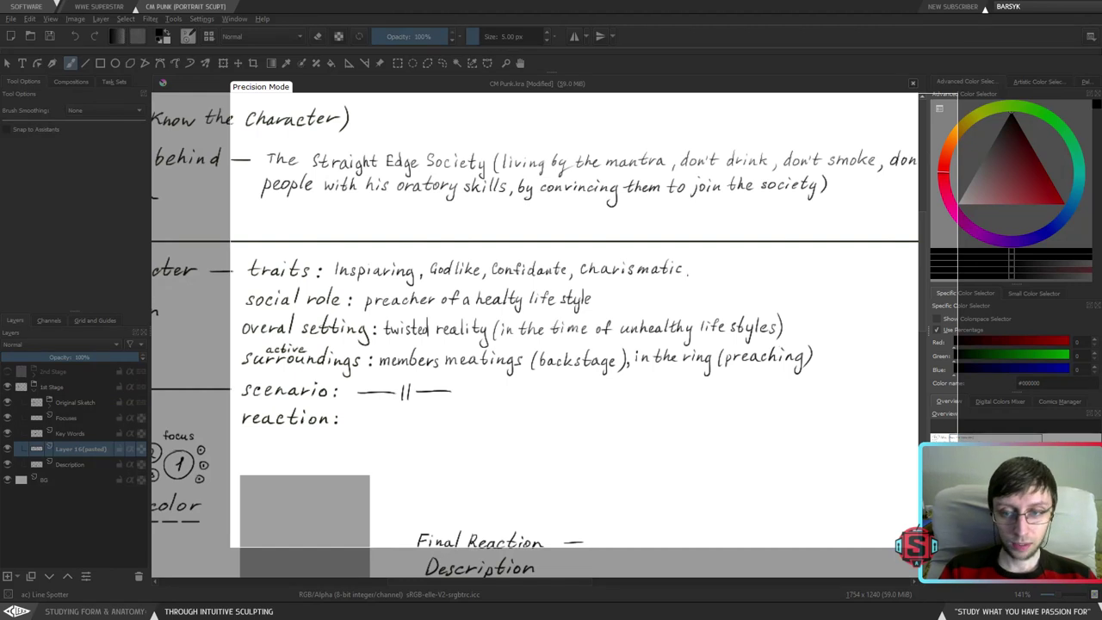
mouse_move(689, 269)
left_mouse_down()
mouse_move(709, 264)
mouse_move(687, 265)
left_mouse_up()
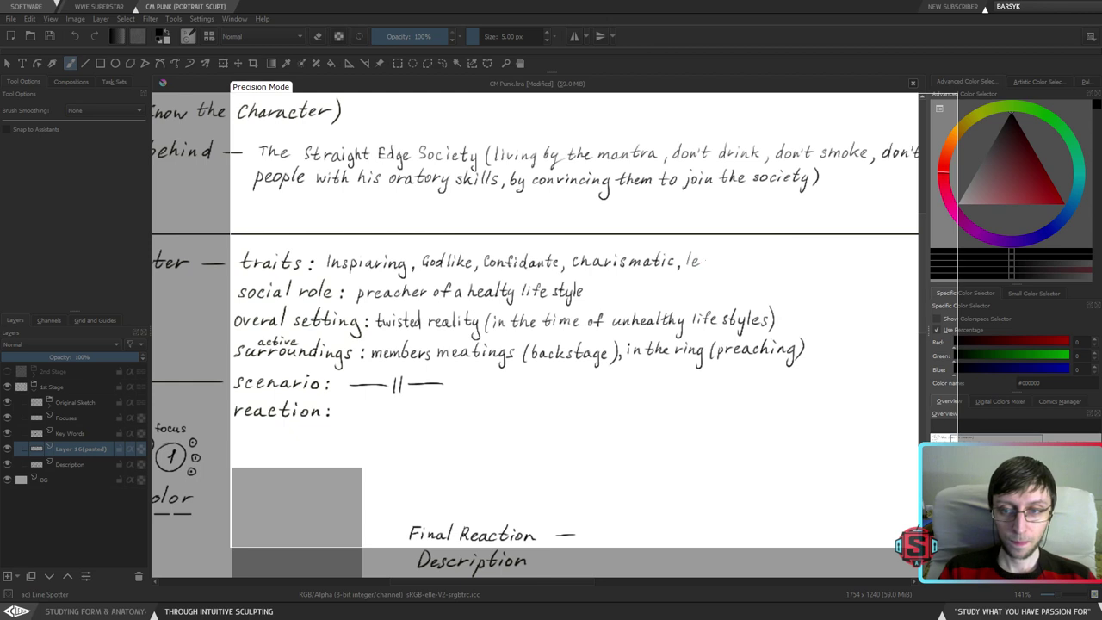
left_click_drag(707, 261, 740, 260)
left_click(722, 263)
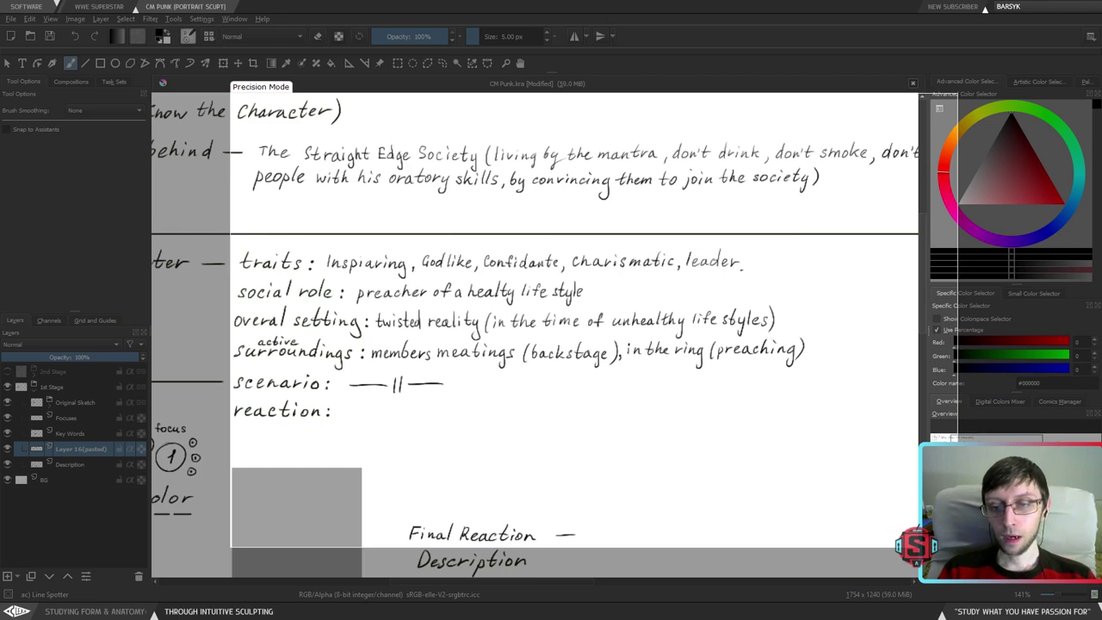
- Examine the inspiration and character description notes together, from the extended traits line down to the reaction line
left_click_drag(621, 347, 679, 327)
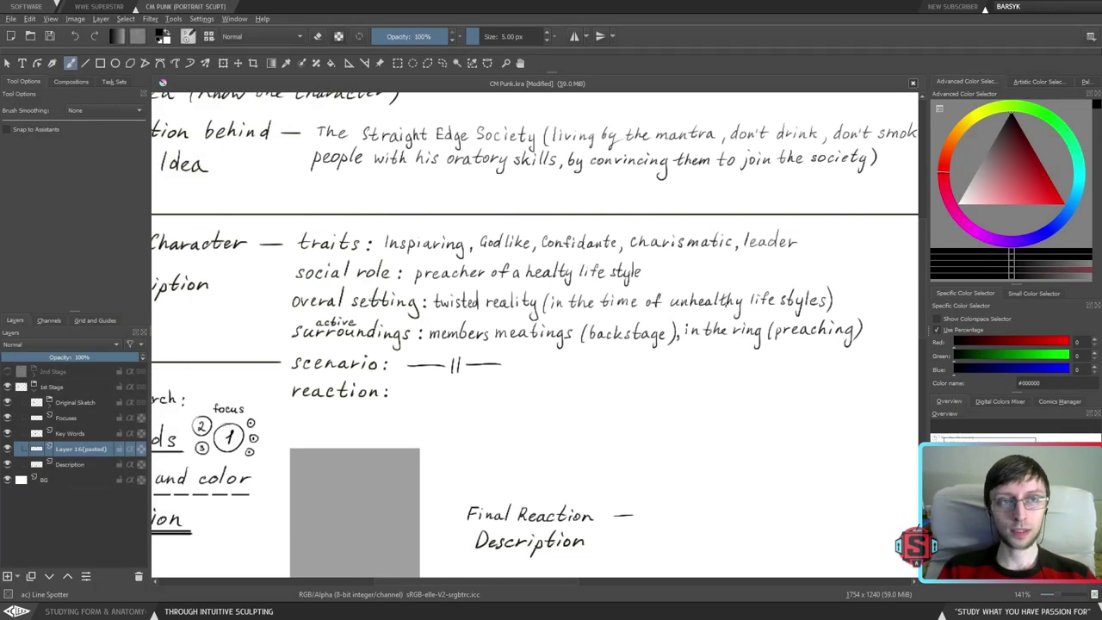
left_click_drag(668, 335, 676, 346)
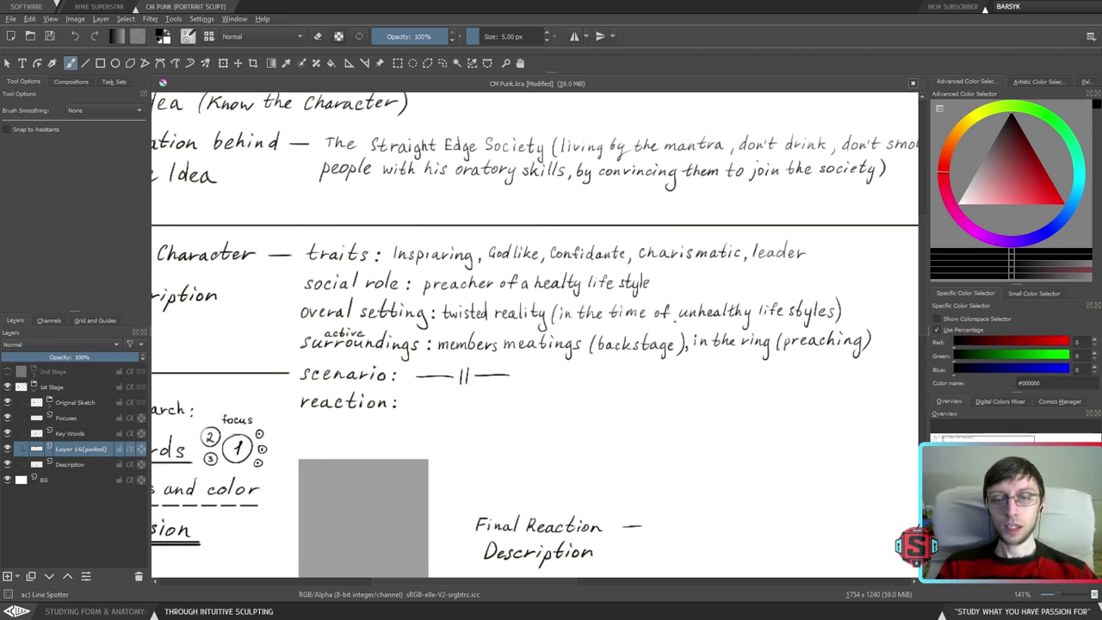
key("minus")
key("minus")
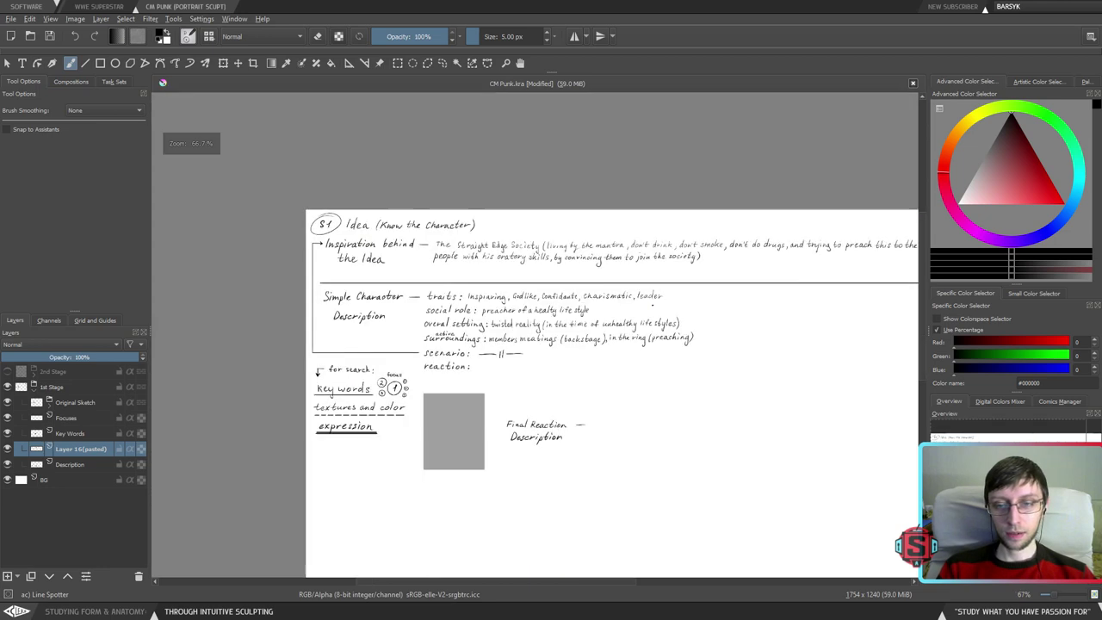
key("plus")
key("plus")
left_click_drag(659, 327, 705, 385)
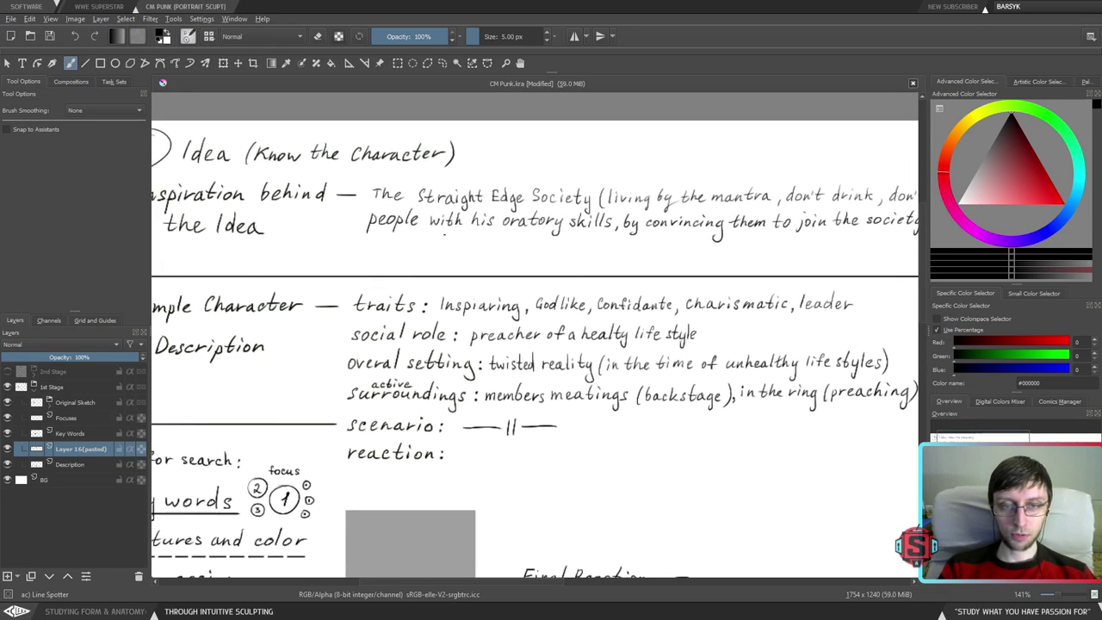
mouse_move(742, 418)
left_mouse_down()
mouse_move(704, 403)
mouse_move(715, 406)
left_mouse_up()
left_click_drag(688, 314, 686, 312)
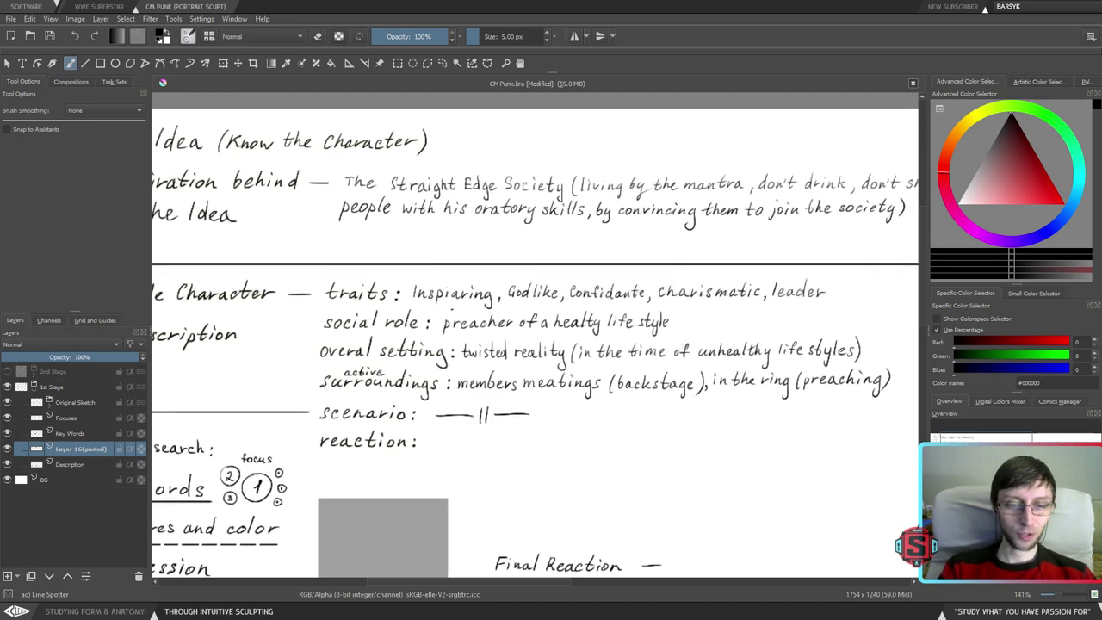
left_click_drag(574, 372, 568, 371)
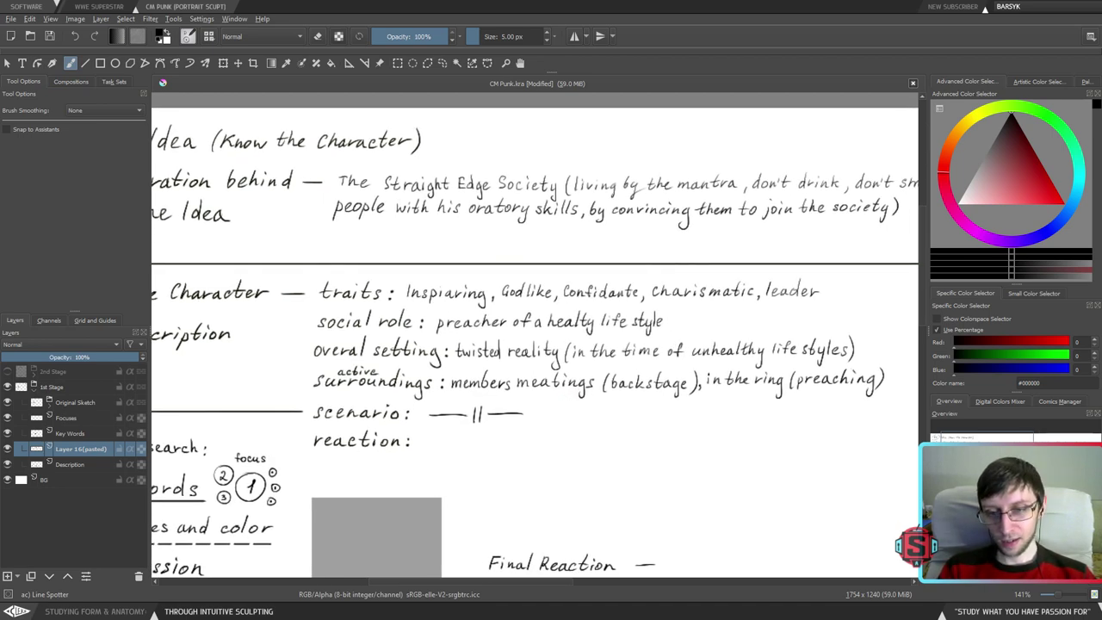
left_click_drag(740, 404, 721, 387)
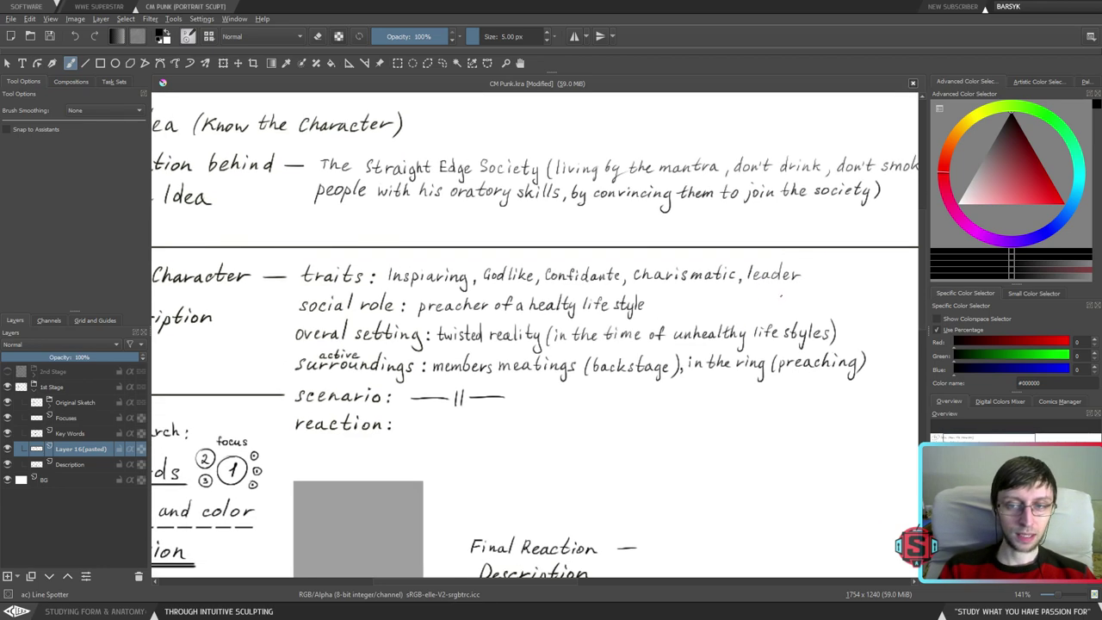
left_click_drag(736, 347, 739, 343)
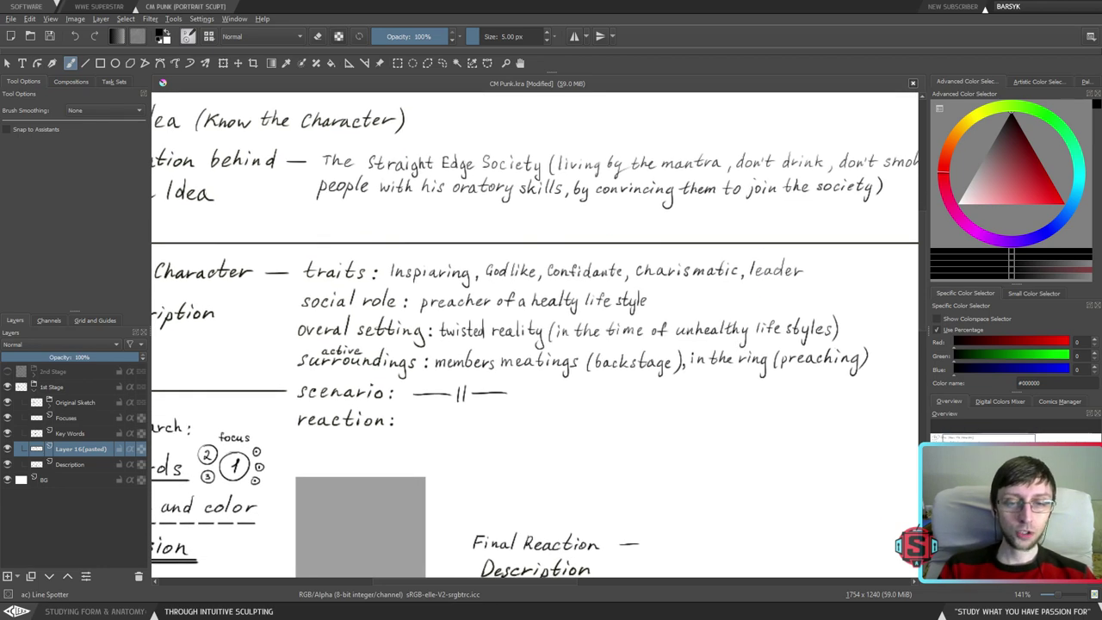
- Emphasize the social role phrase "preacher of a healty life style" with temporary underlines, undoing each one
left_click_drag(413, 313, 656, 314)
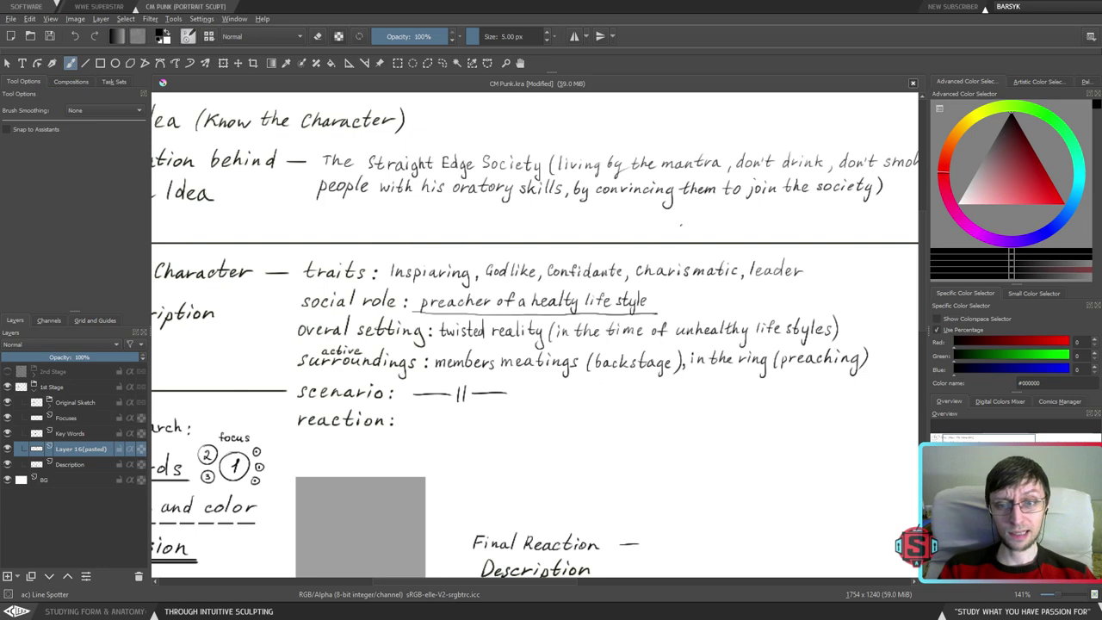
key("ctrl+z")
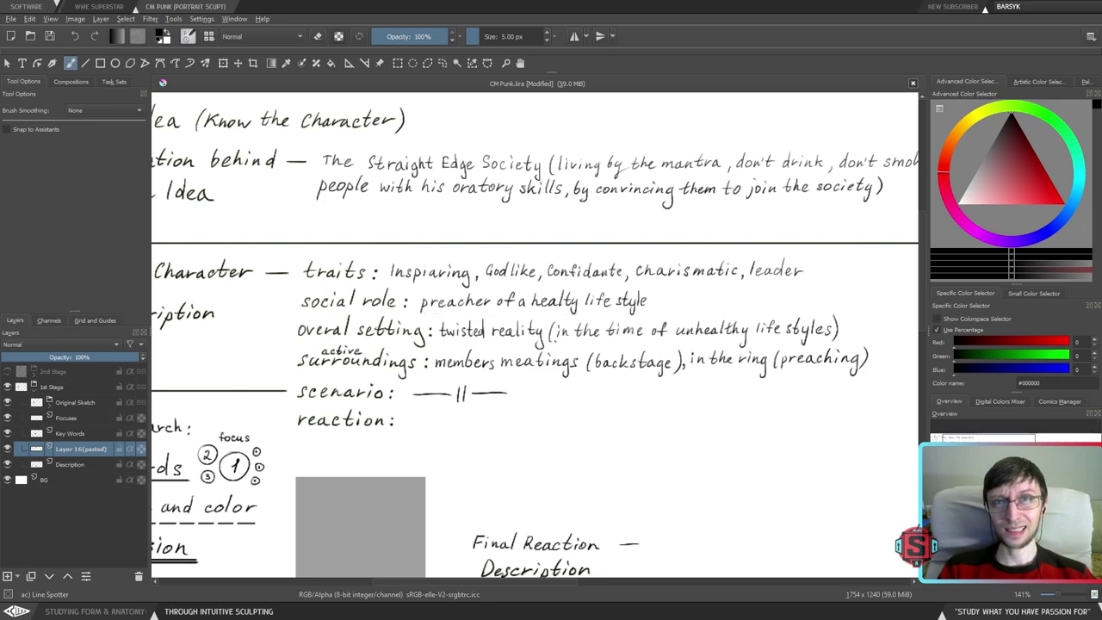
left_click_drag(542, 342, 557, 347)
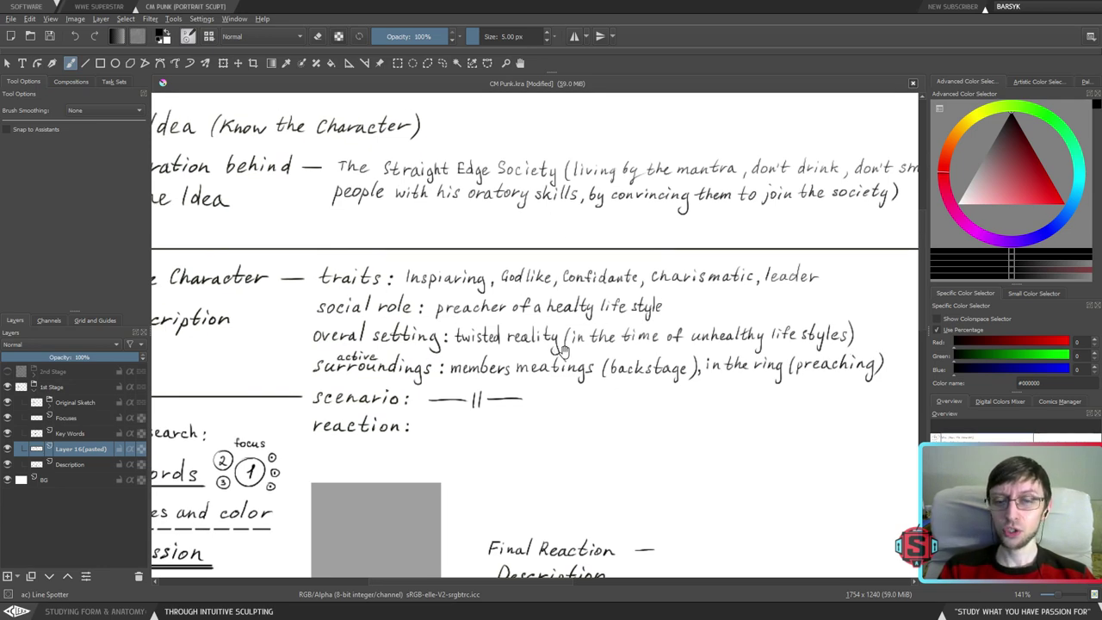
mouse_move(542, 372)
left_mouse_down()
mouse_move(547, 381)
mouse_move(556, 372)
left_mouse_up()
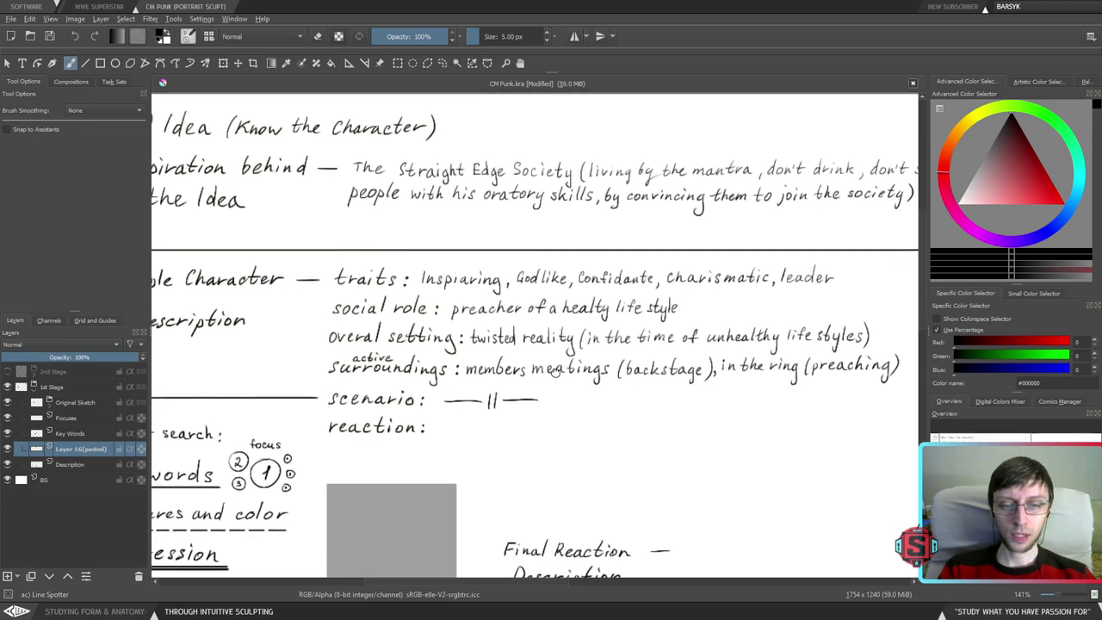
left_click_drag(452, 319, 677, 317)
key("ctrl+z")
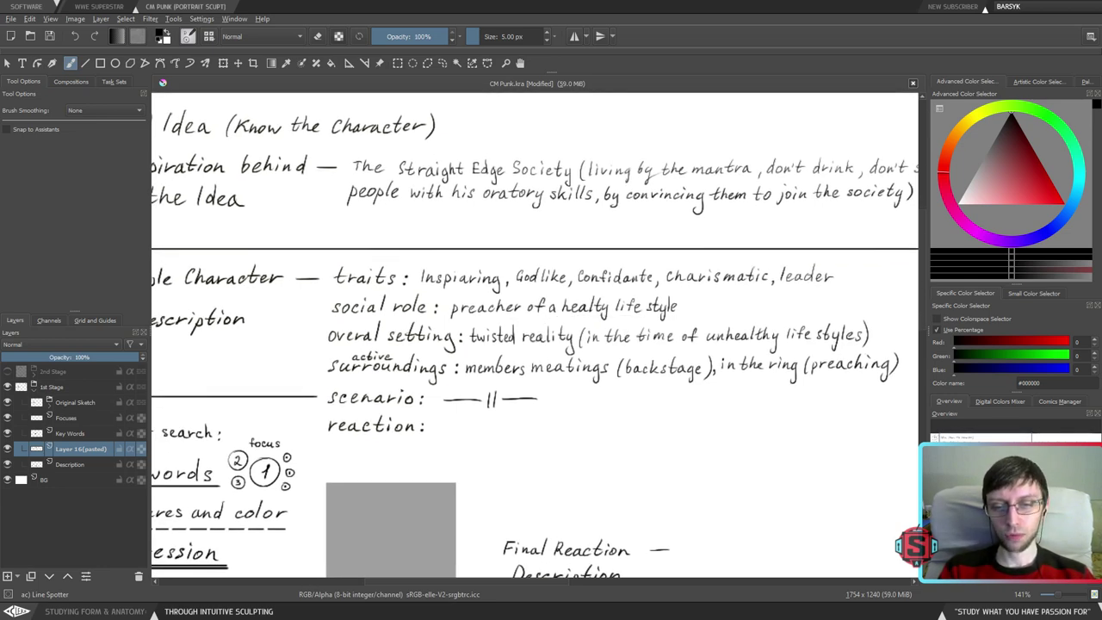
- Underline only the words "preacher of a" in the social role line and undo the stroke
left_click_drag(585, 360, 590, 364)
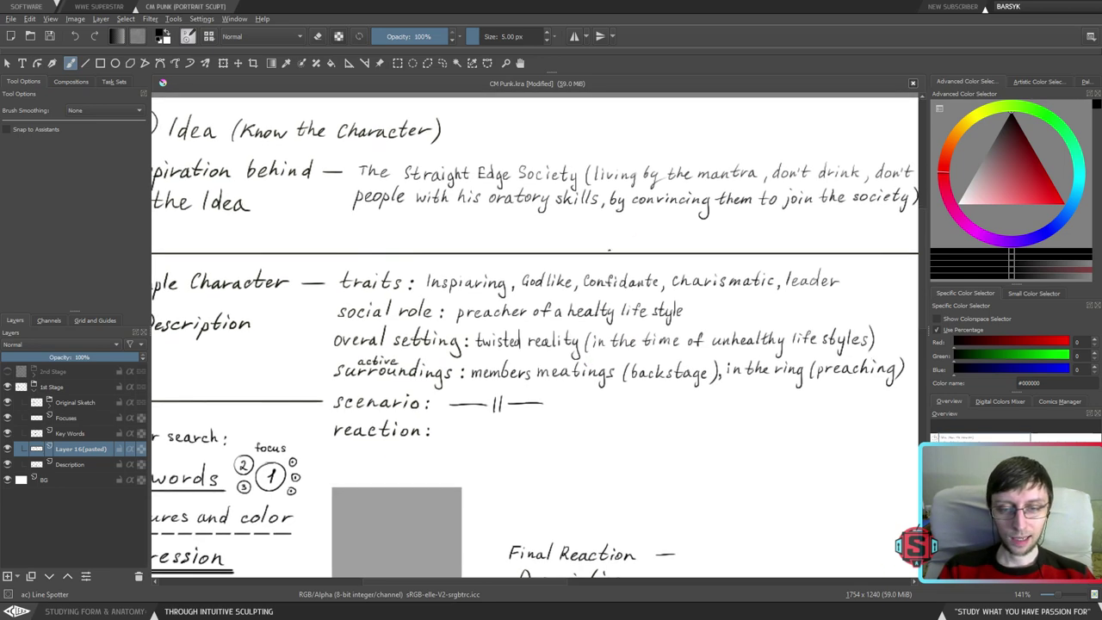
left_click_drag(451, 328, 565, 321)
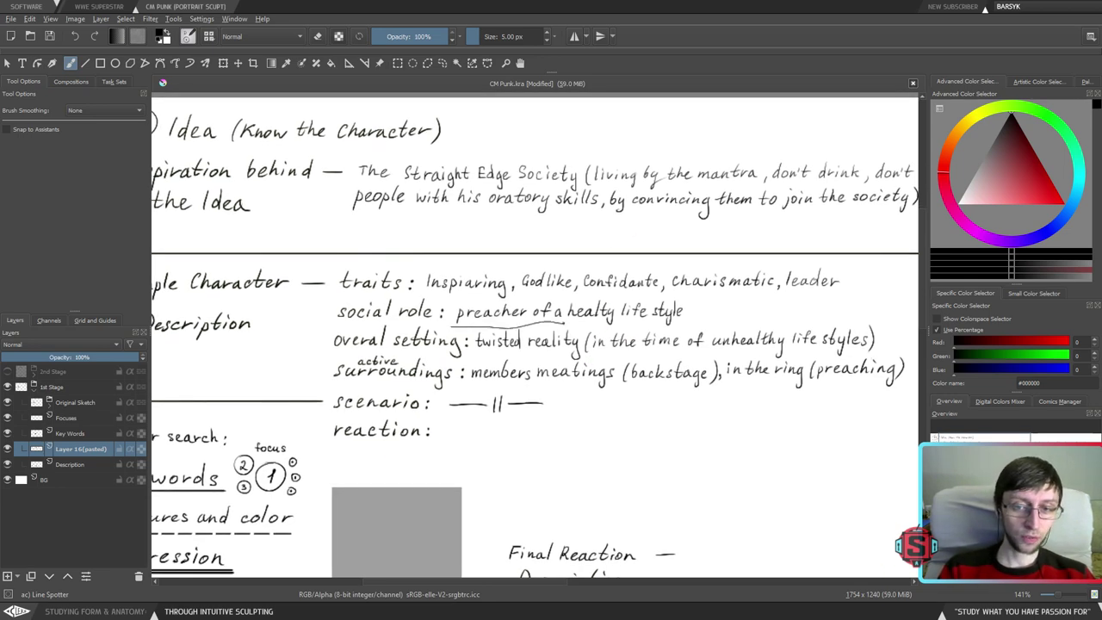
key("ctrl+z")
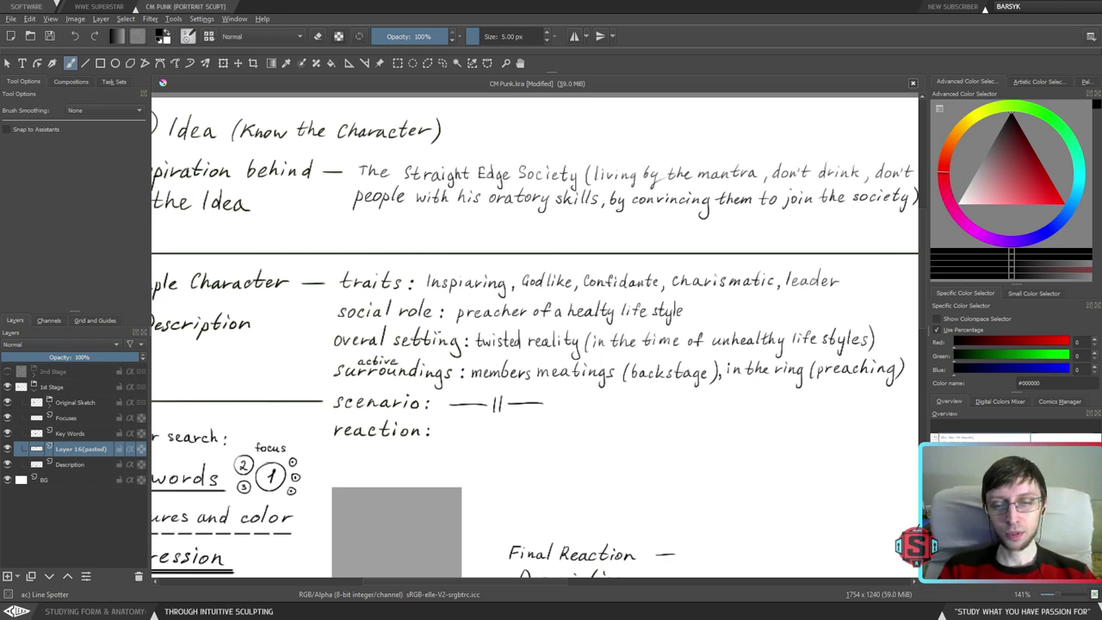
- Try several more freehand underlines beneath the whole social role description, undoing each stroke
left_click_drag(458, 329, 684, 325)
key("ctrl+z")
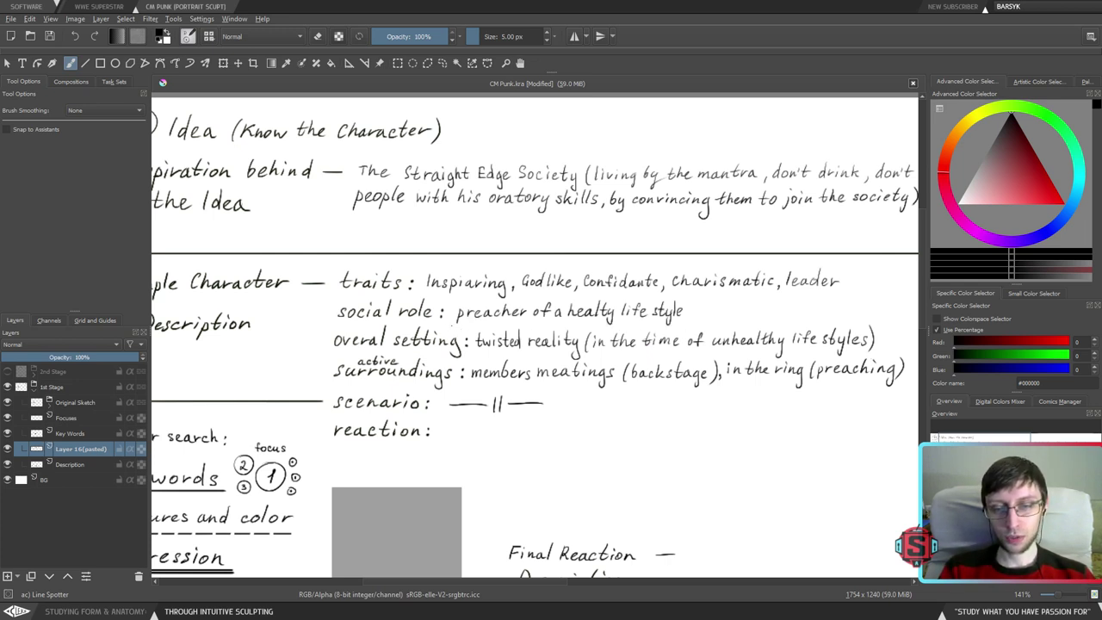
left_click_drag(451, 325, 694, 329)
key("ctrl+z")
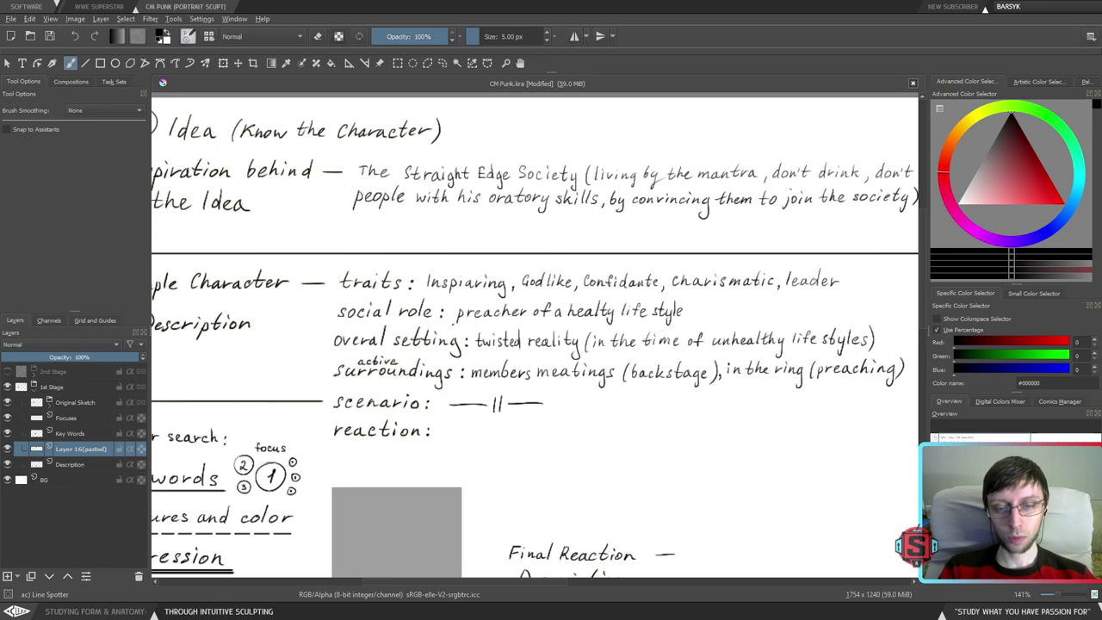
left_click_drag(451, 321, 702, 322)
key("ctrl+z")
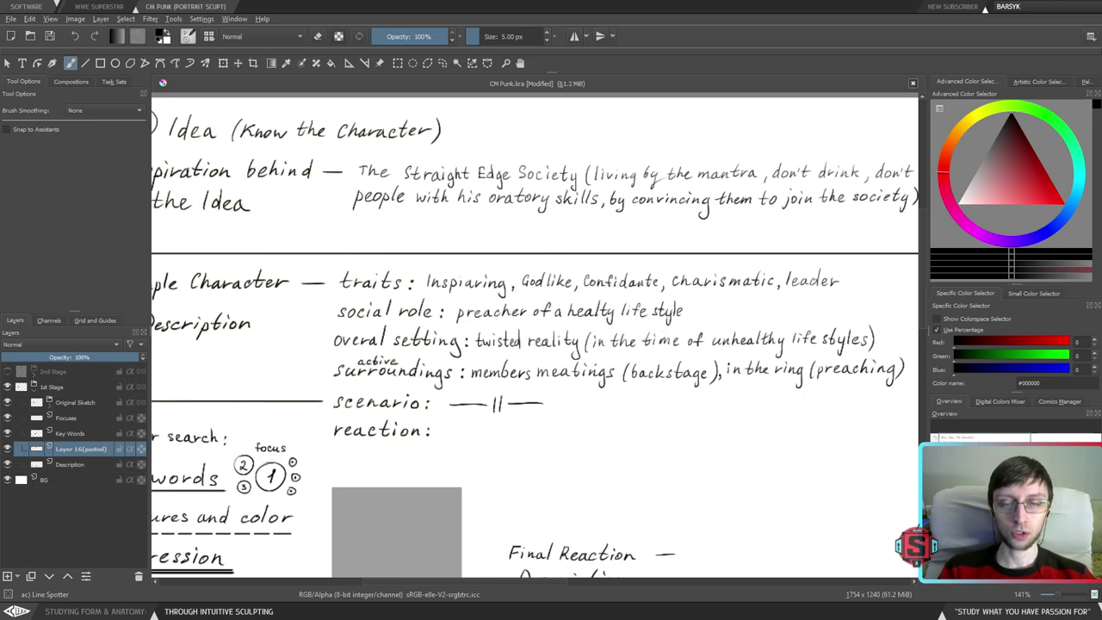
- Underline the word "preacher" in the social role line, undoing the first stroke and redrawing it
left_click_drag(590, 361, 581, 367)
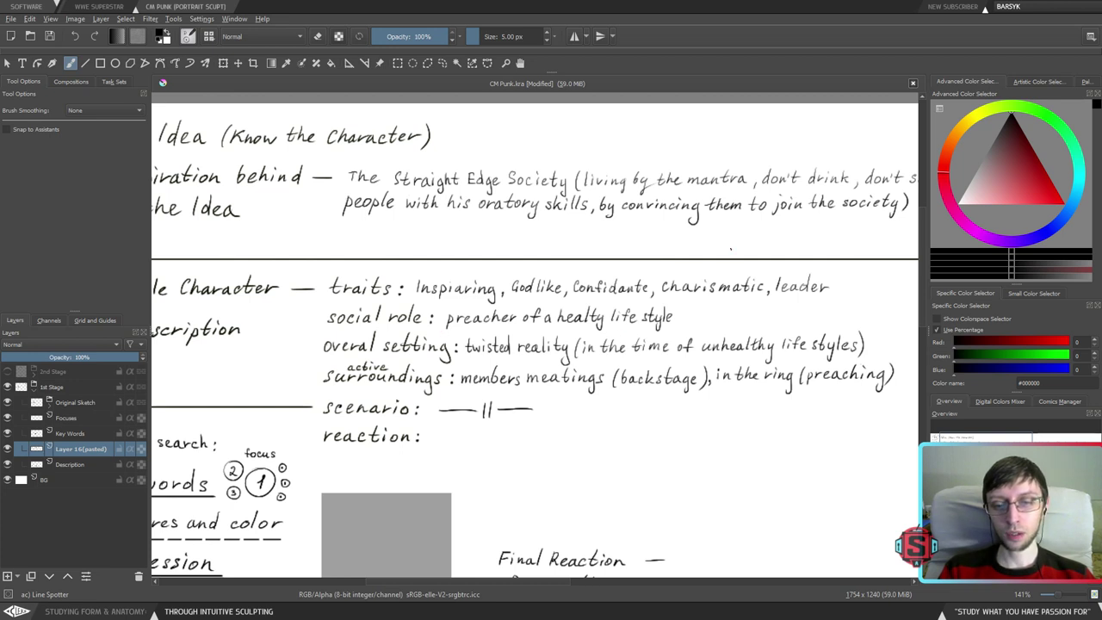
left_click_drag(437, 329, 512, 329)
key("ctrl+z")
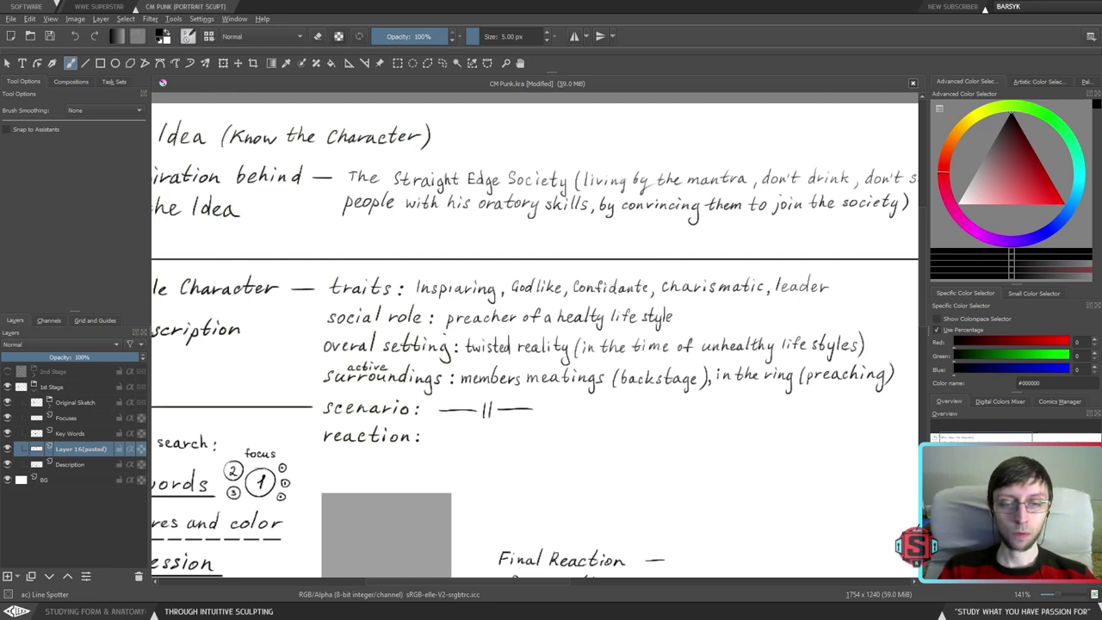
left_click_drag(439, 329, 511, 328)
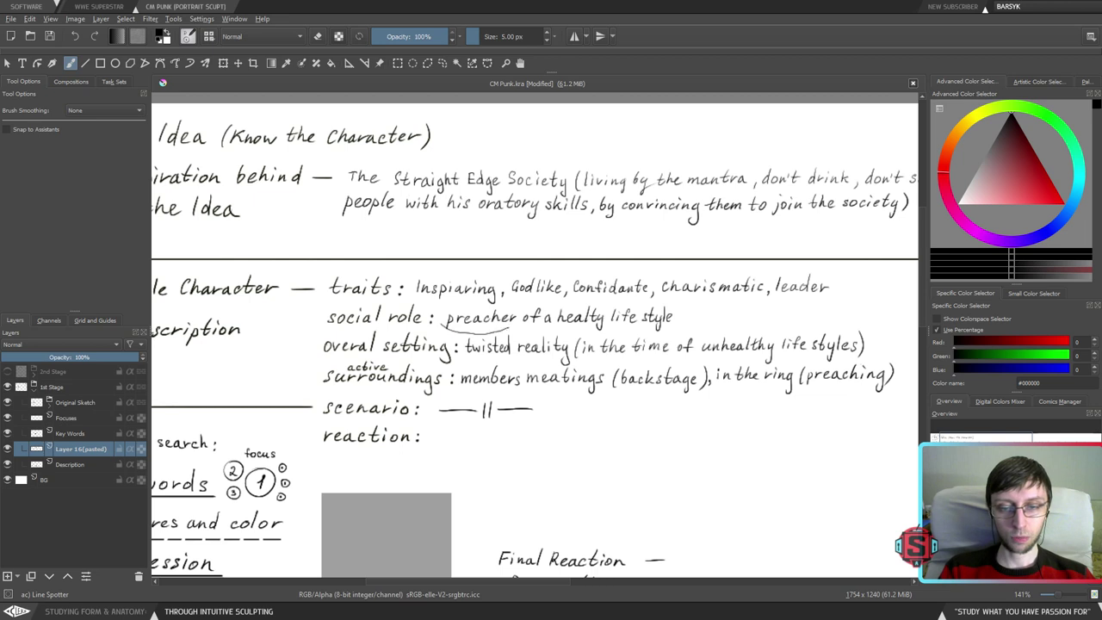
- Underline "preacher" and the whole social role phrase with temporary strokes, undoing each one
key("ctrl+z")
left_click_drag(442, 330, 508, 329)
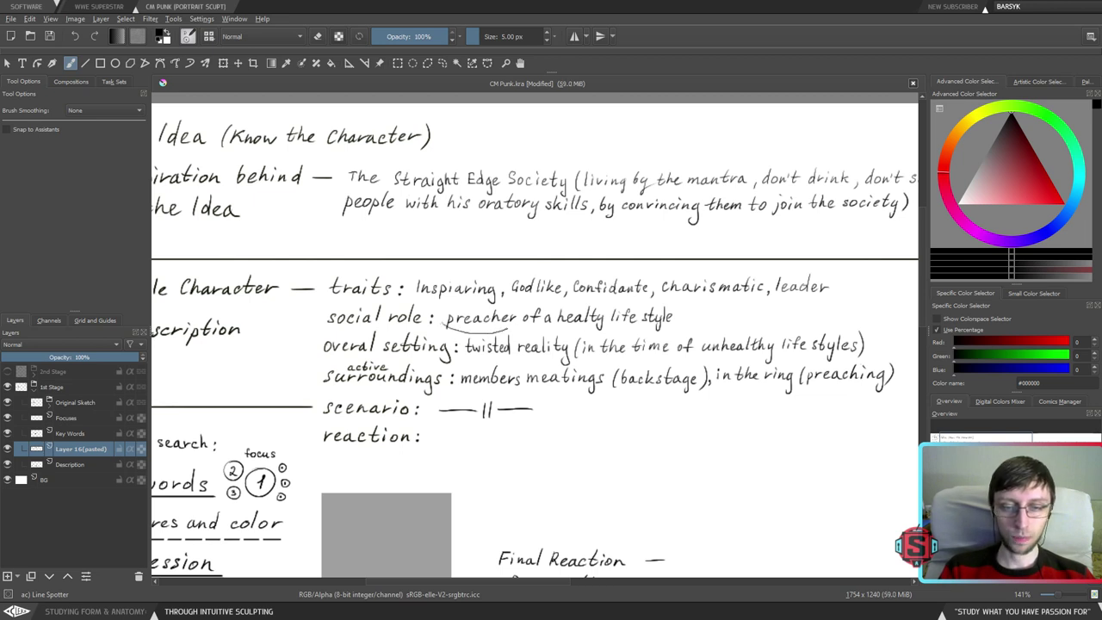
key("ctrl+z")
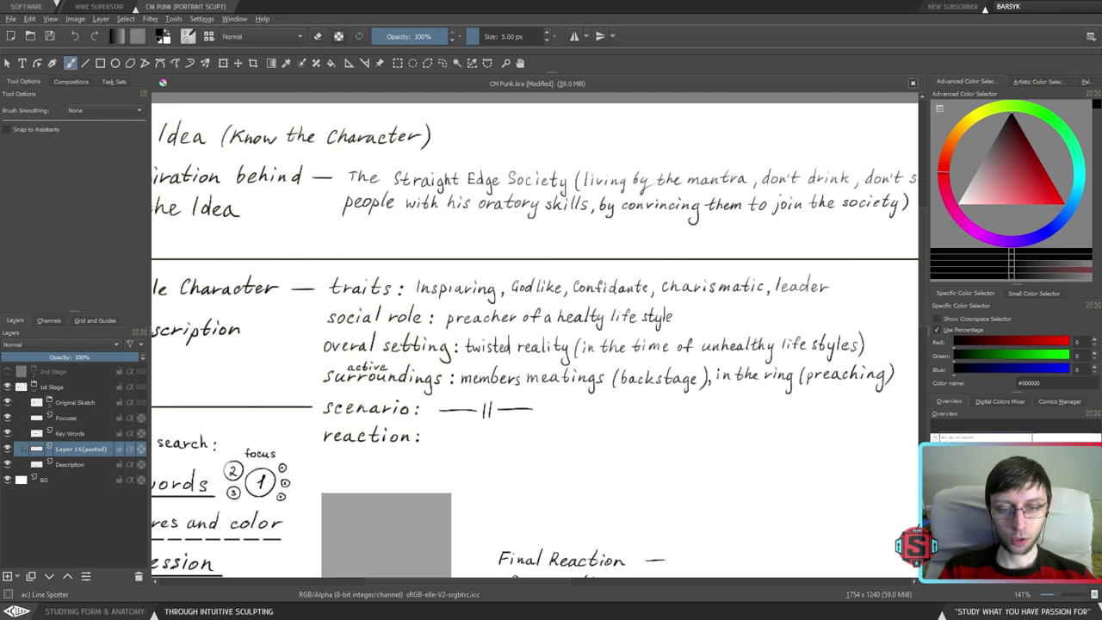
left_click_drag(443, 329, 702, 336)
key("ctrl+z")
key("ctrl+z")
- Emphasize "healty life style" in the social role line with temporary underlines, undoing each stroke
left_click_drag(553, 328, 699, 324)
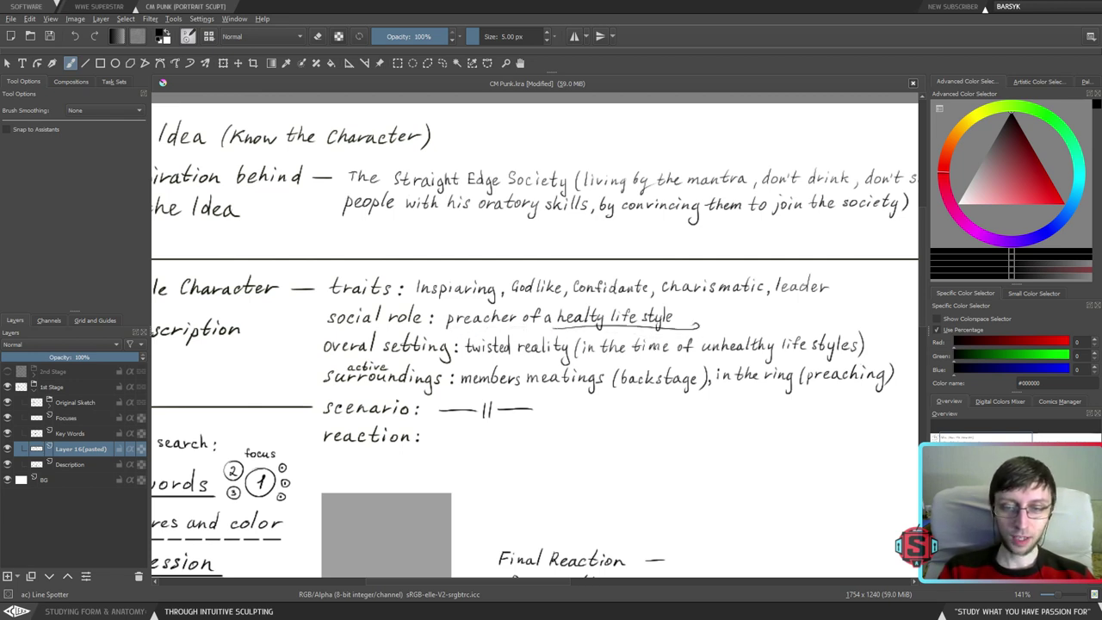
key("ctrl+z")
left_click_drag(555, 329, 677, 329)
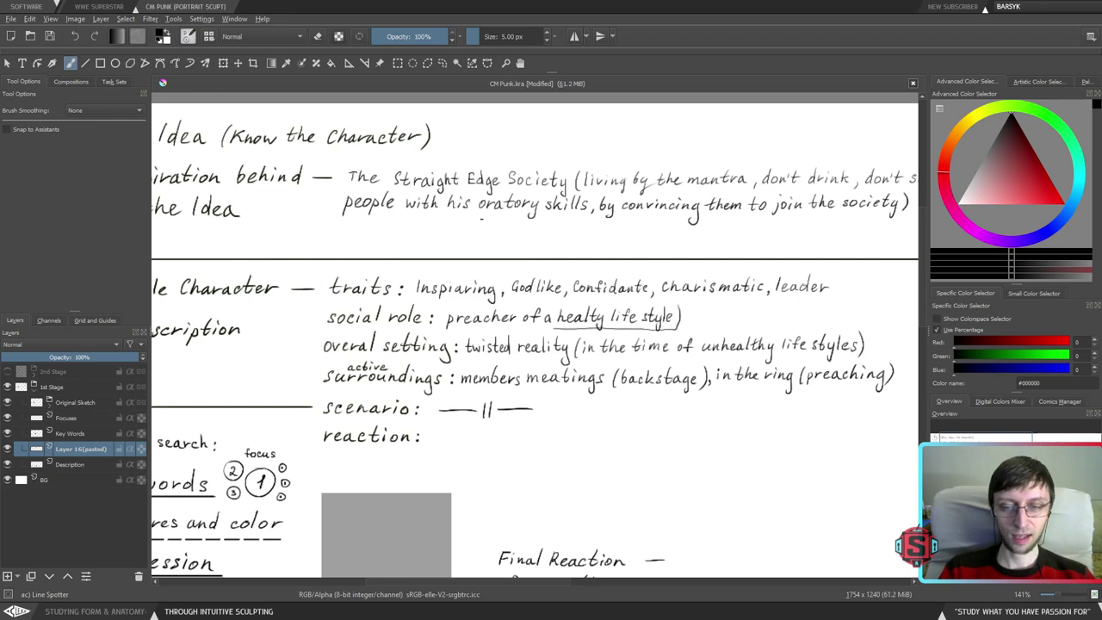
key("ctrl+z")
key("ctrl+z")
left_click_drag(545, 330, 688, 308)
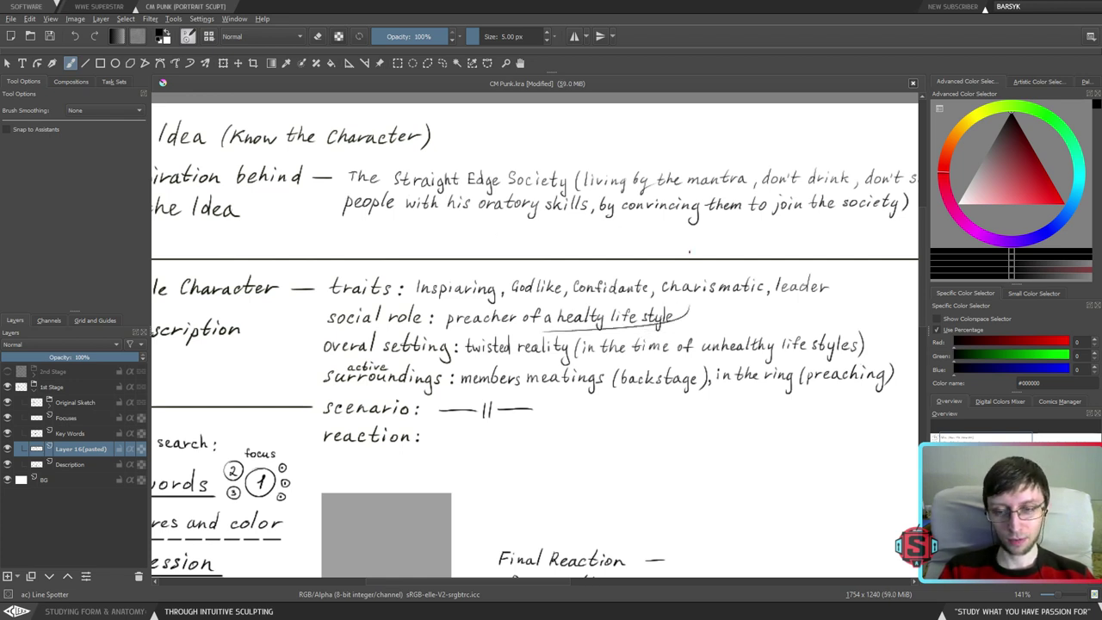
key("ctrl+z")
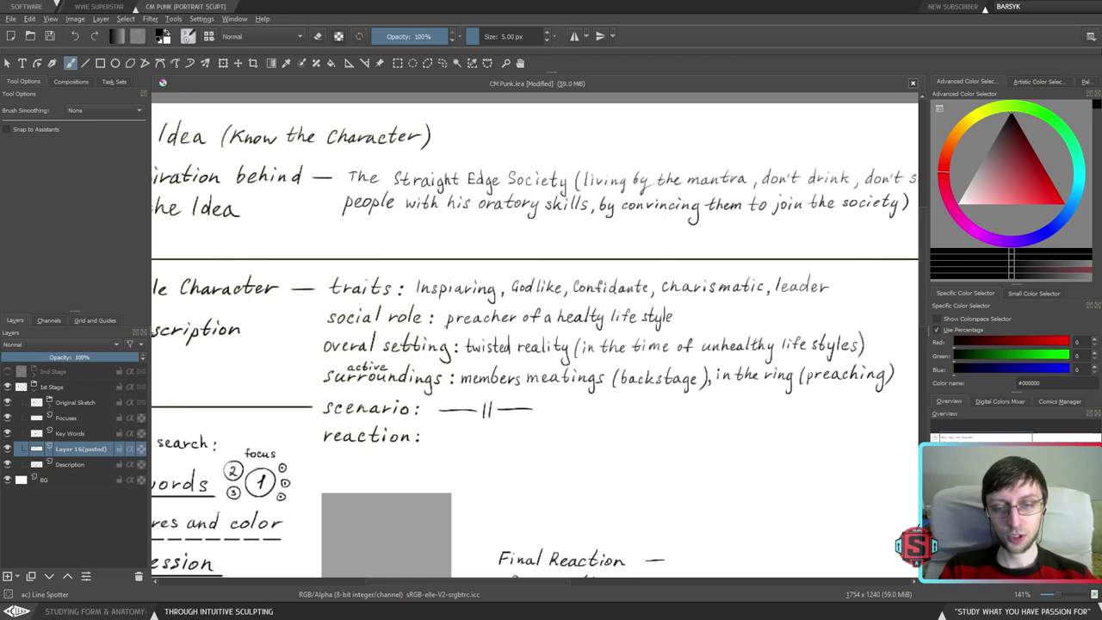
- Underline "preacher" and separate it from the rest of the phrase with a vertical stroke, undoing both marks
left_click_drag(439, 329, 524, 329)
left_click_drag(522, 301, 520, 334)
key("ctrl+z")
key("ctrl+z")
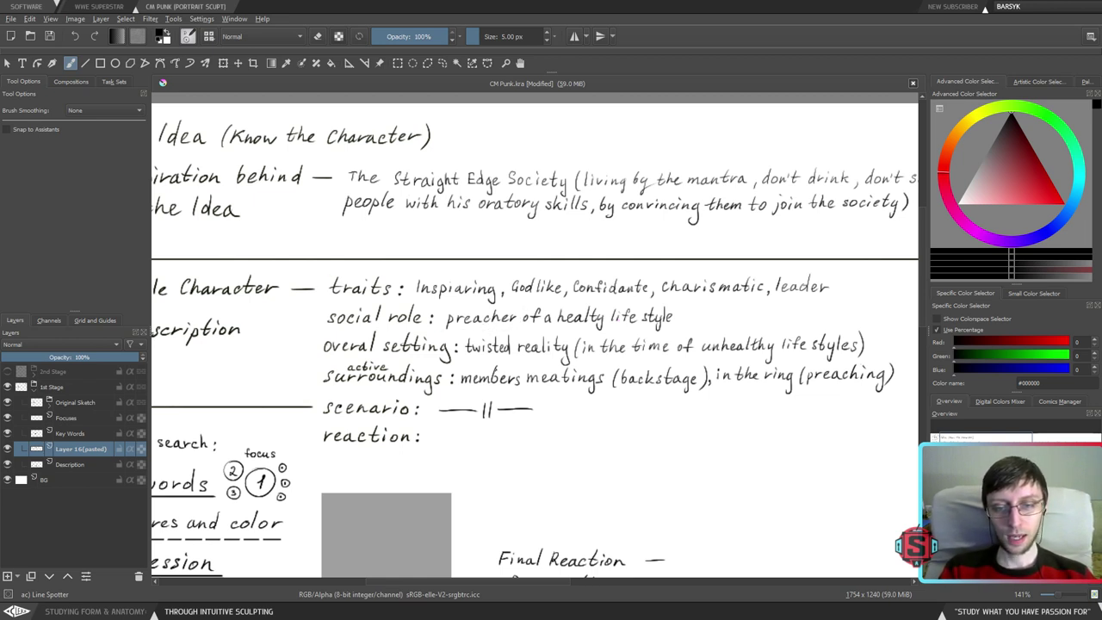
- Save the CM Punk notes document
scroll(524, 332, "down", 2)
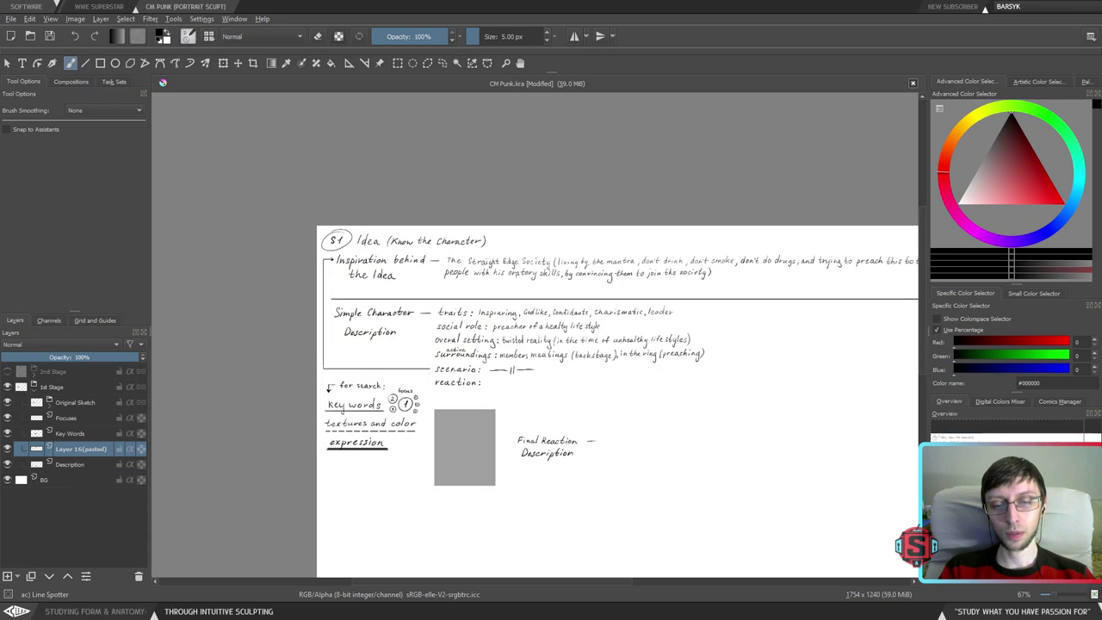
scroll(524, 332, "up", 2)
left_click_drag(527, 361, 470, 354)
left_click(49, 36)
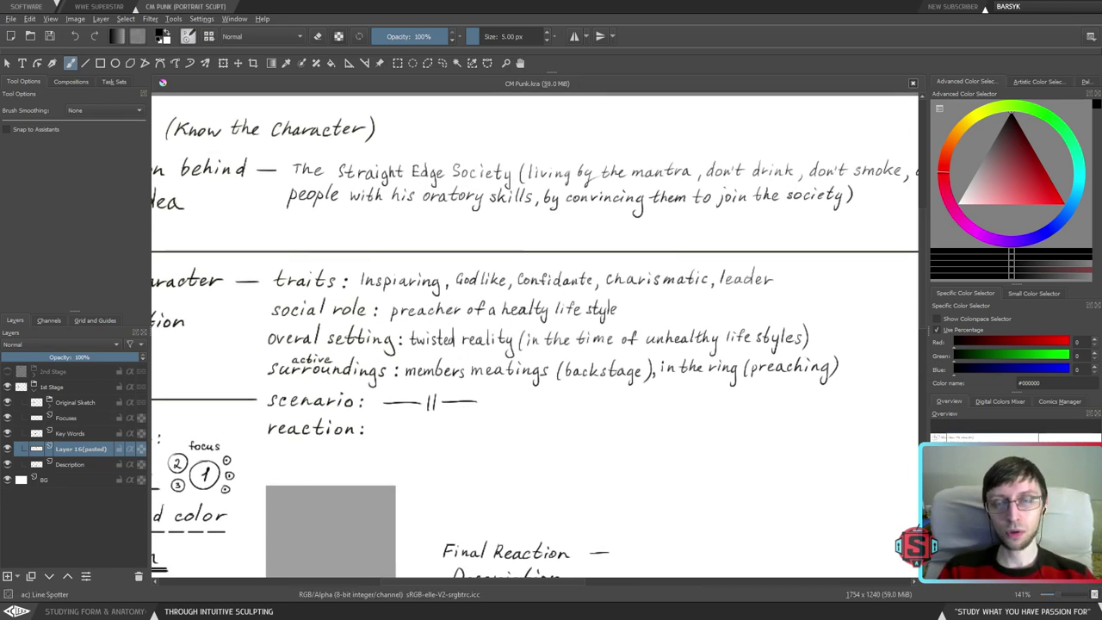
- Repeatedly underline the opening words "preacher of a" in the social role line, undoing each stroke
left_click_drag(519, 392, 525, 388)
left_click_drag(395, 317, 466, 316)
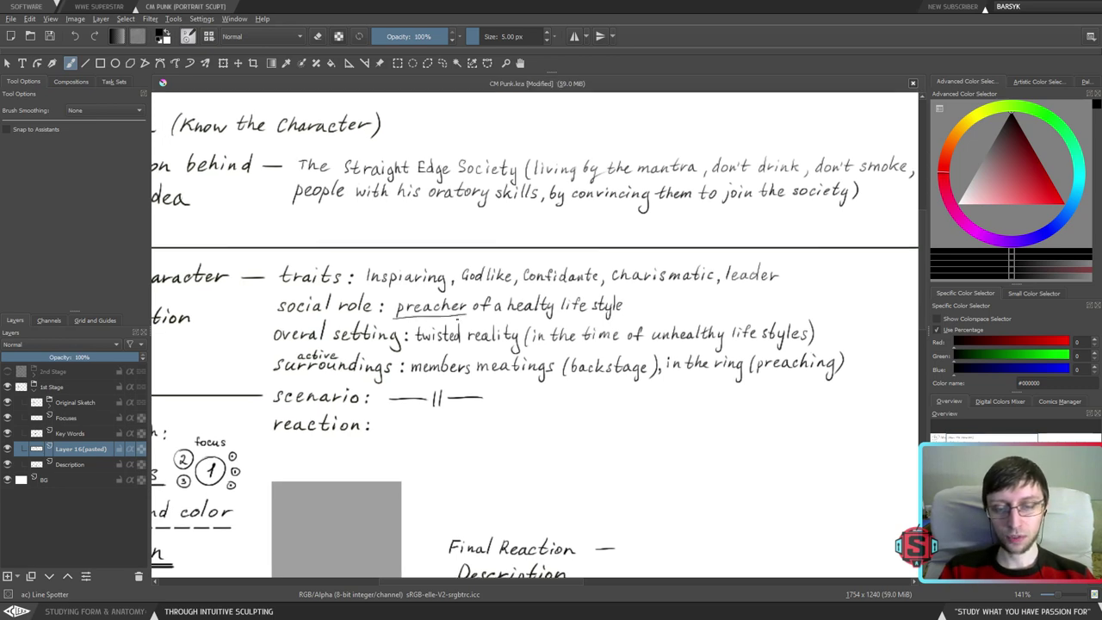
key("ctrl+z")
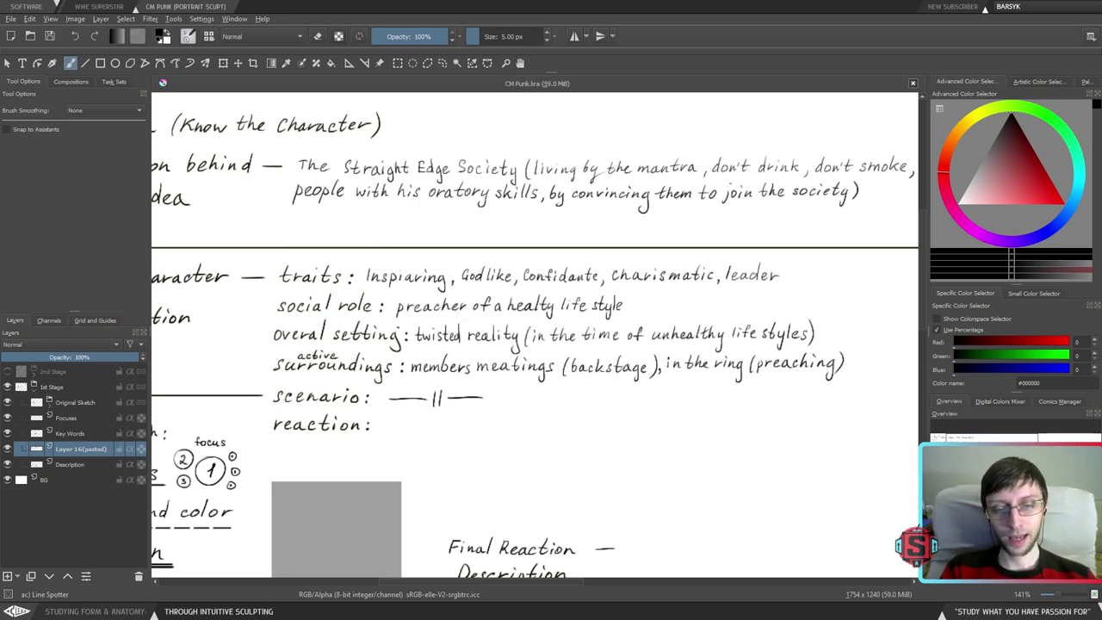
left_click_drag(395, 319, 488, 316)
key("ctrl+z")
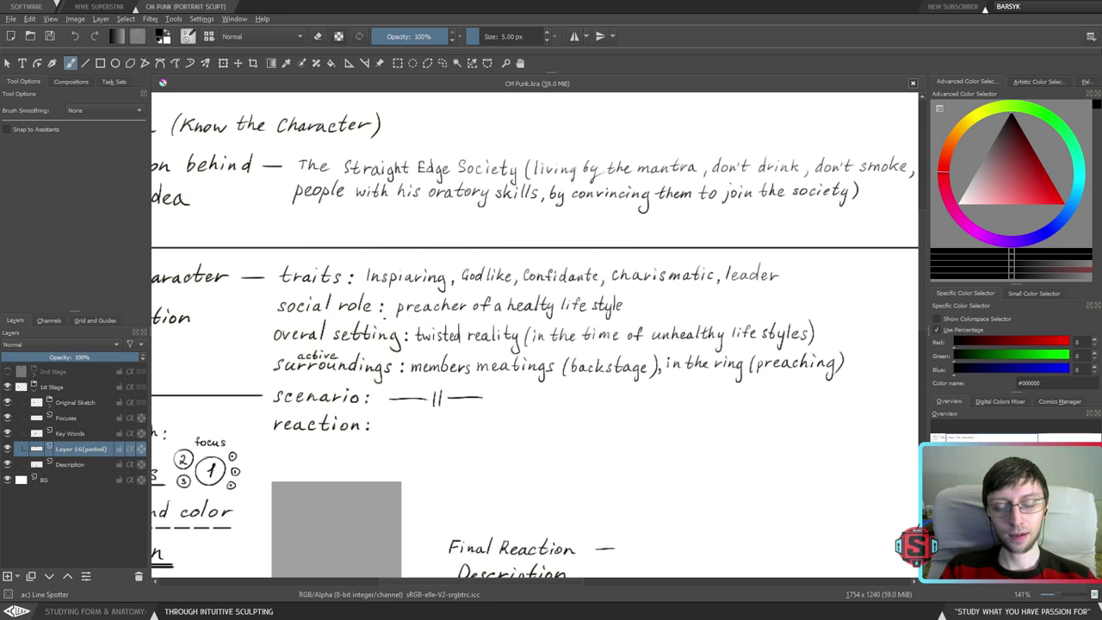
left_click_drag(384, 318, 482, 316)
key("ctrl+z")
left_click_drag(386, 316, 486, 313)
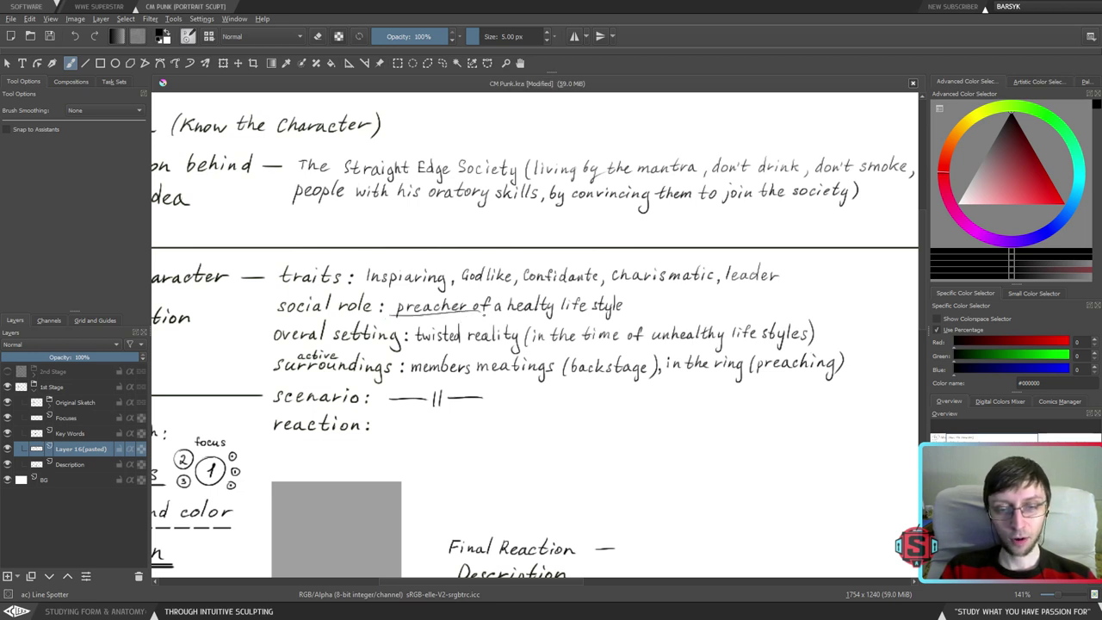
key("ctrl+z")
left_click_drag(385, 316, 485, 315)
key("ctrl+z")
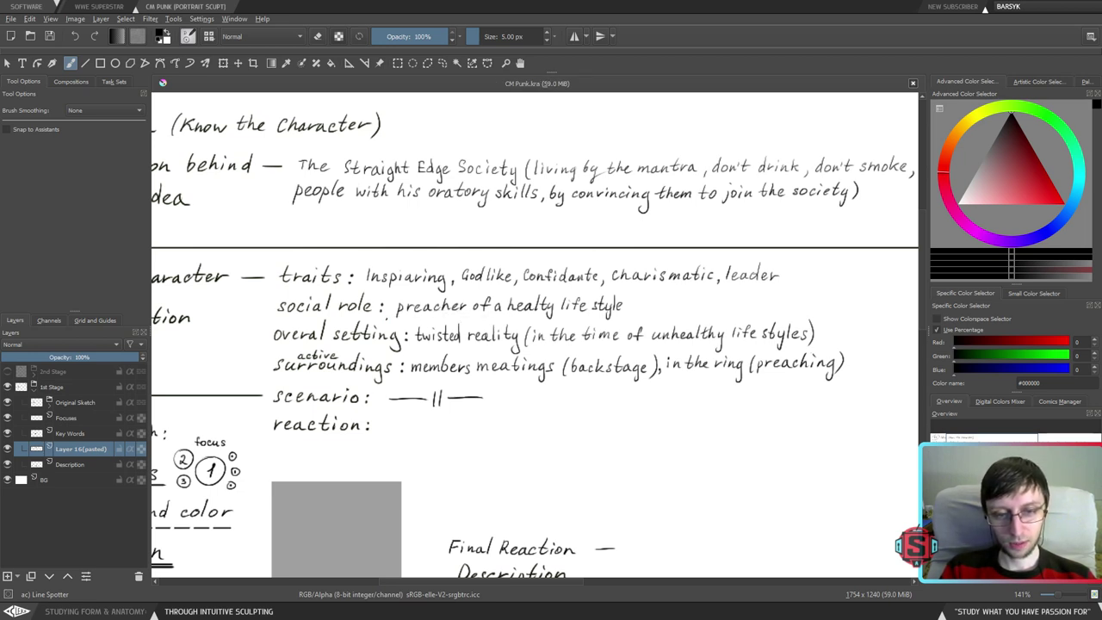
left_click_drag(386, 317, 468, 318)
key("ctrl+z")
left_click_drag(386, 325, 472, 323)
key("ctrl+z")
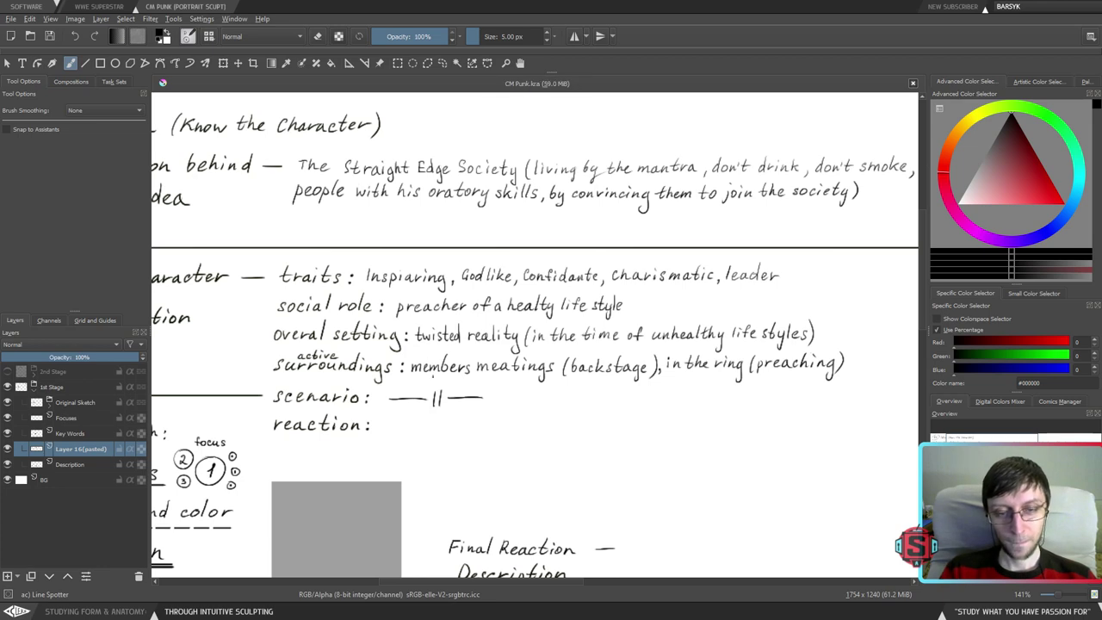
left_click_drag(558, 336, 567, 329)
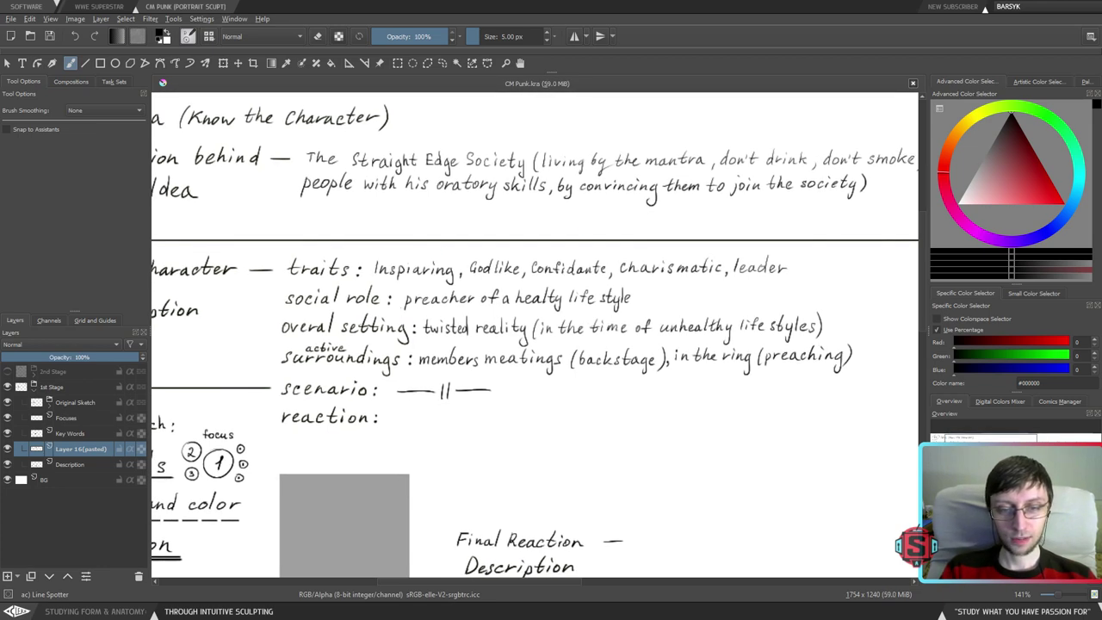
left_click_drag(396, 312, 508, 312)
key("ctrl+z")
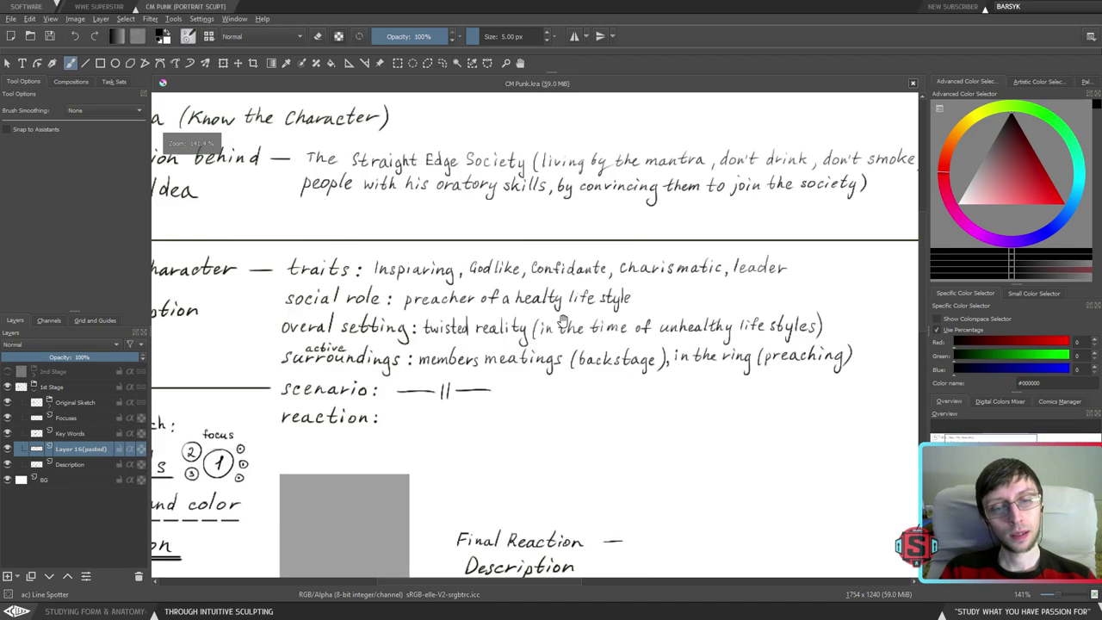
- Handwrite ", wrestler" after "preacher of a healty life style" in the social role line and clean up the stray dot
left_click_drag(562, 322, 535, 306)
key("Print")
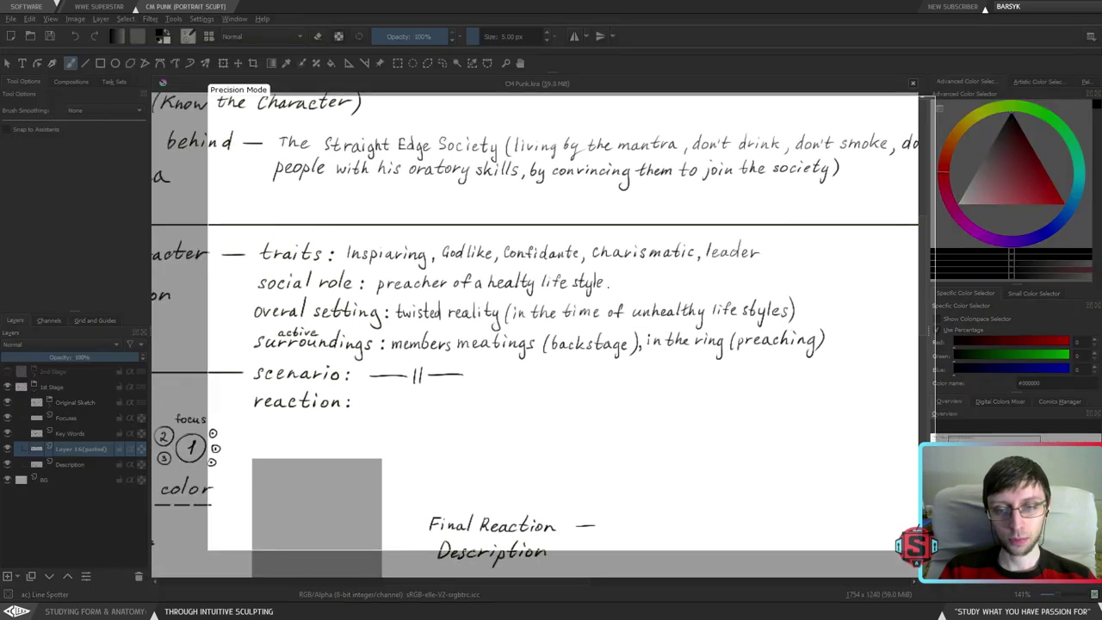
left_click_drag(608, 285, 692, 280)
key("ctrl+z")
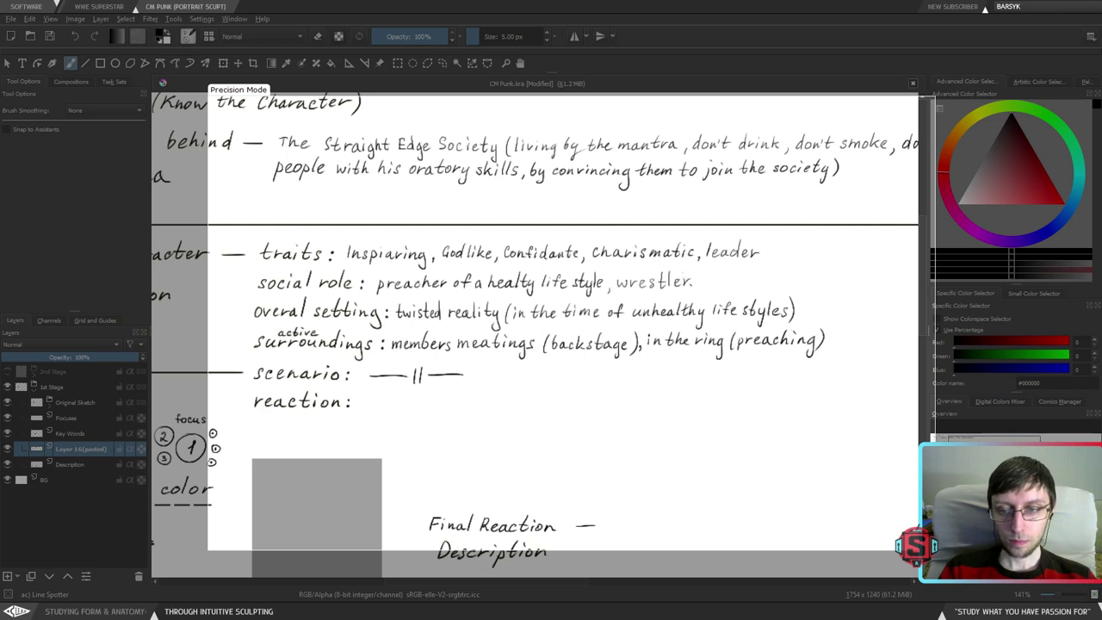
key("e")
key("e")
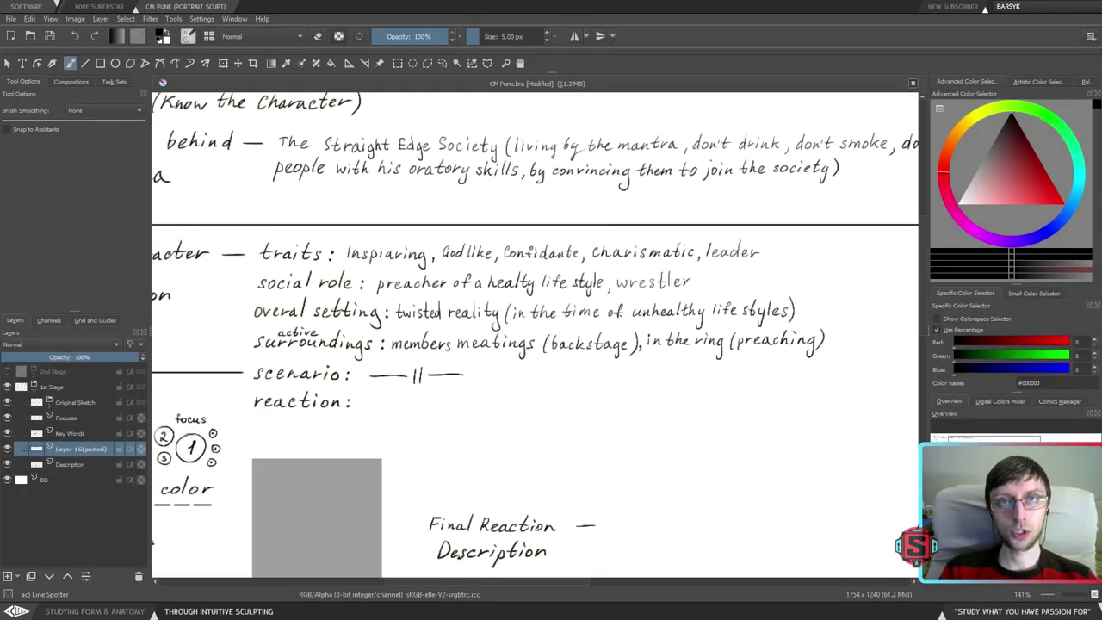
- Underline the added word "wrestler" temporarily and undo the stroke
mouse_move(653, 336)
left_mouse_down()
mouse_move(592, 347)
mouse_move(622, 343)
left_mouse_up()
left_click_drag(606, 299, 680, 298)
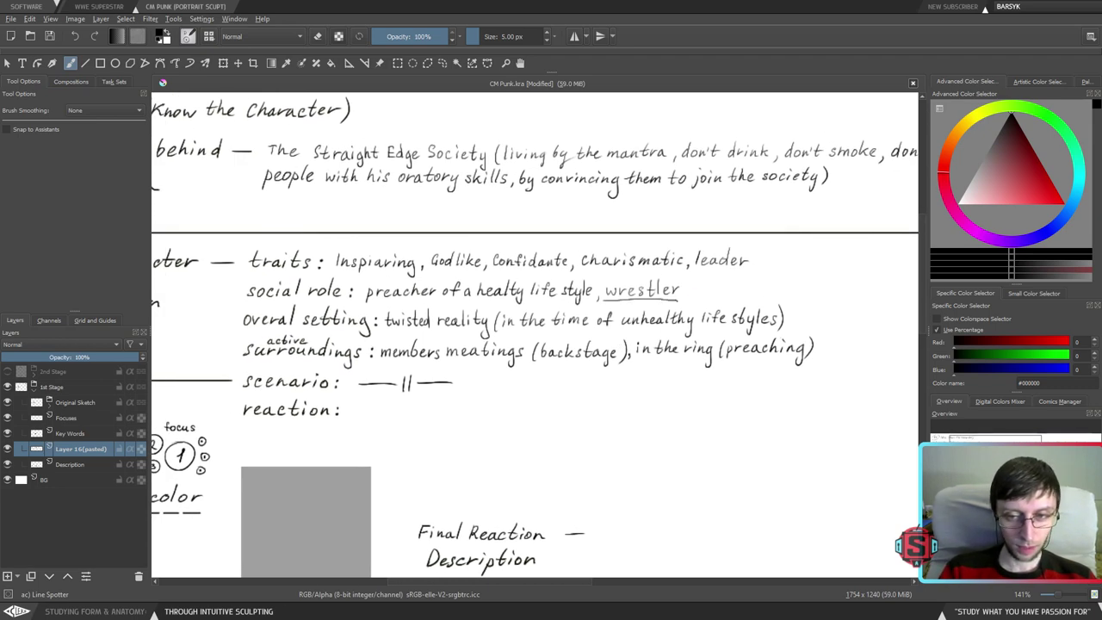
key("ctrl+z")
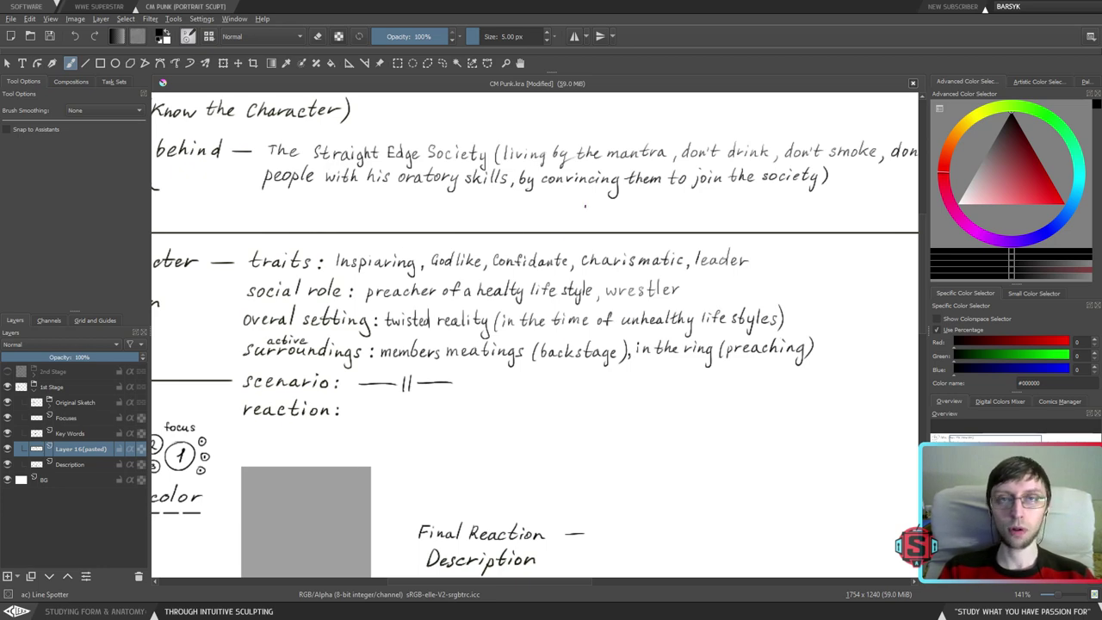
- Emphasize "twisted reality" in the overall setting line with temporary underlines, undoing each stroke
left_click_drag(559, 365, 599, 368)
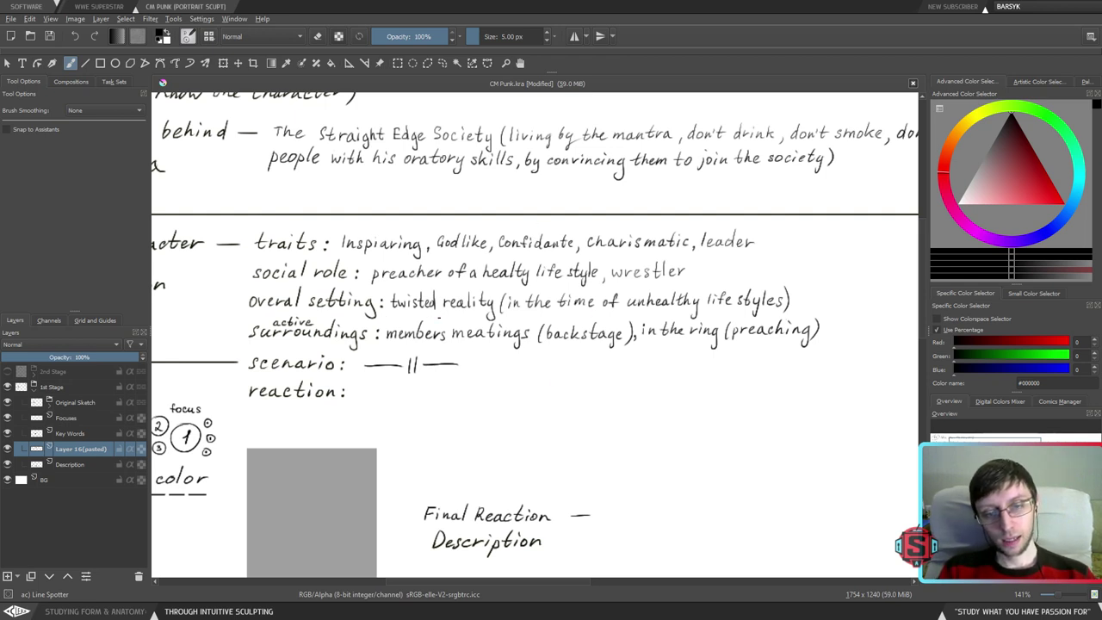
left_click_drag(390, 314, 491, 314)
key("ctrl+z")
left_click_drag(392, 312, 469, 312)
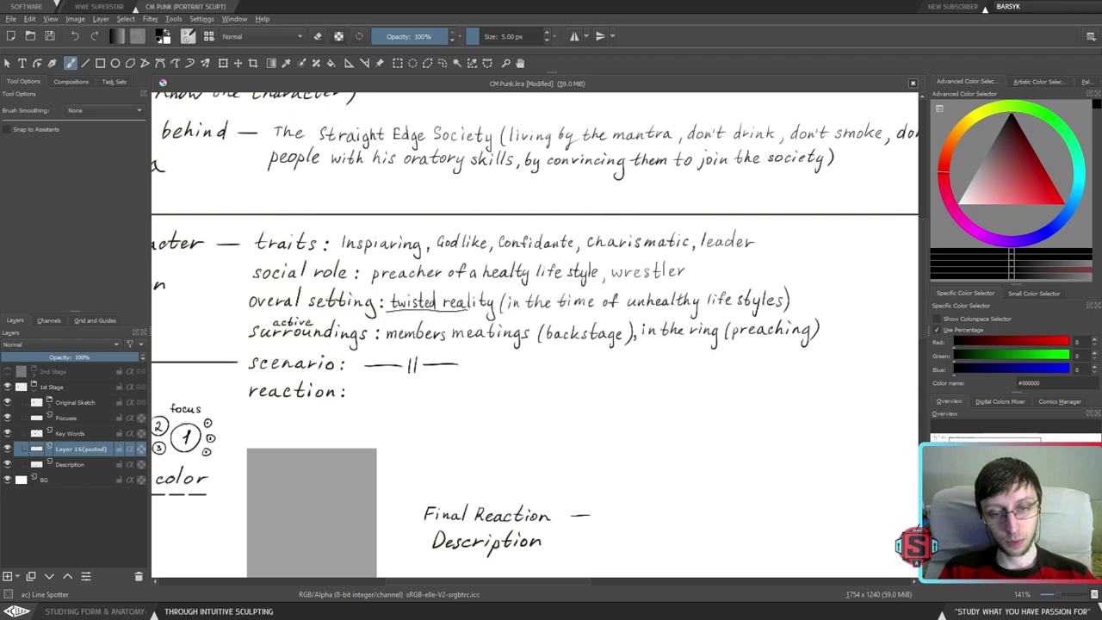
key("ctrl+z")
mouse_move(386, 311)
left_mouse_down()
mouse_move(401, 320)
mouse_move(446, 302)
mouse_move(386, 315)
mouse_move(438, 319)
mouse_move(455, 354)
mouse_move(471, 350)
mouse_move(434, 373)
mouse_move(472, 366)
left_mouse_up()
key("ctrl+z")
key("ctrl+z")
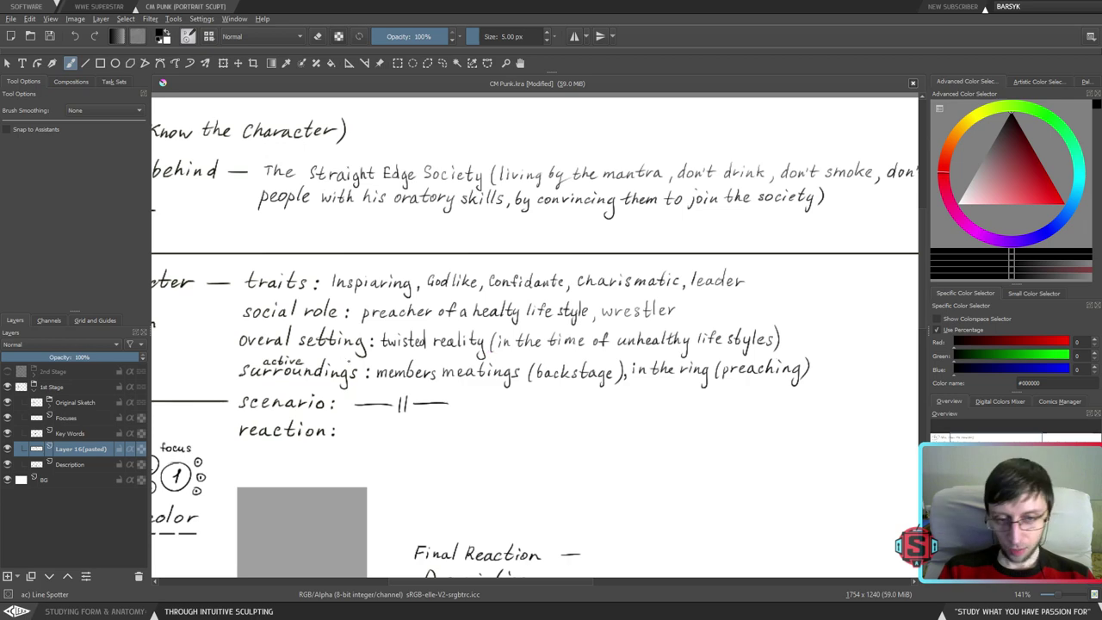
- Underline "in the time of unhealthy life styles" in the overall setting line and undo the stroke
left_click_drag(543, 377, 521, 369)
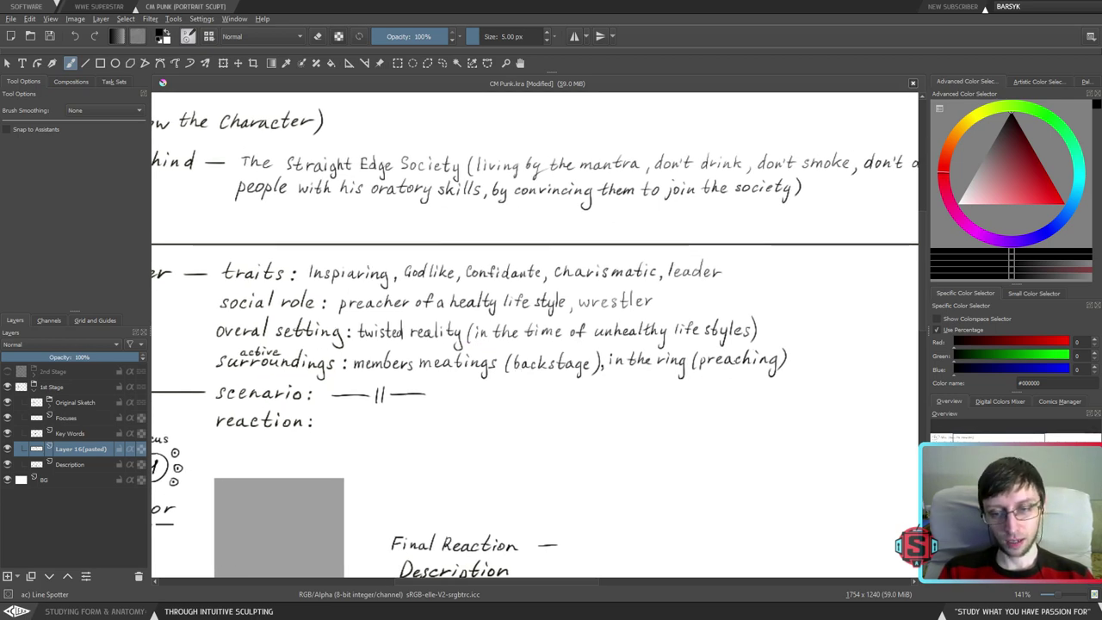
left_click_drag(355, 346, 739, 341)
key("ctrl+z")
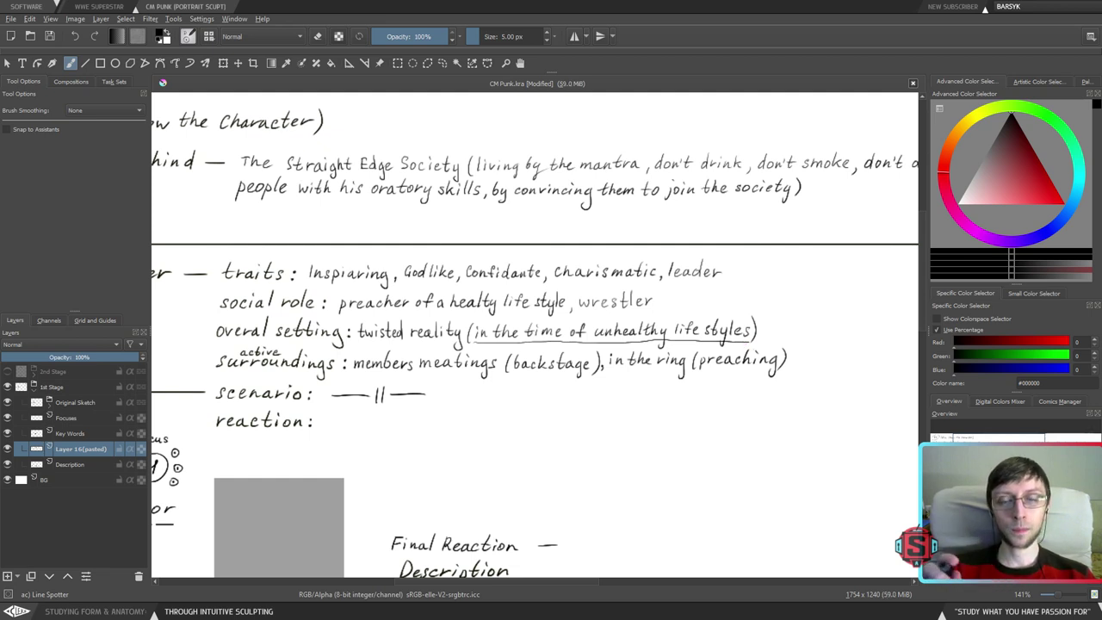
key("ctrl+z")
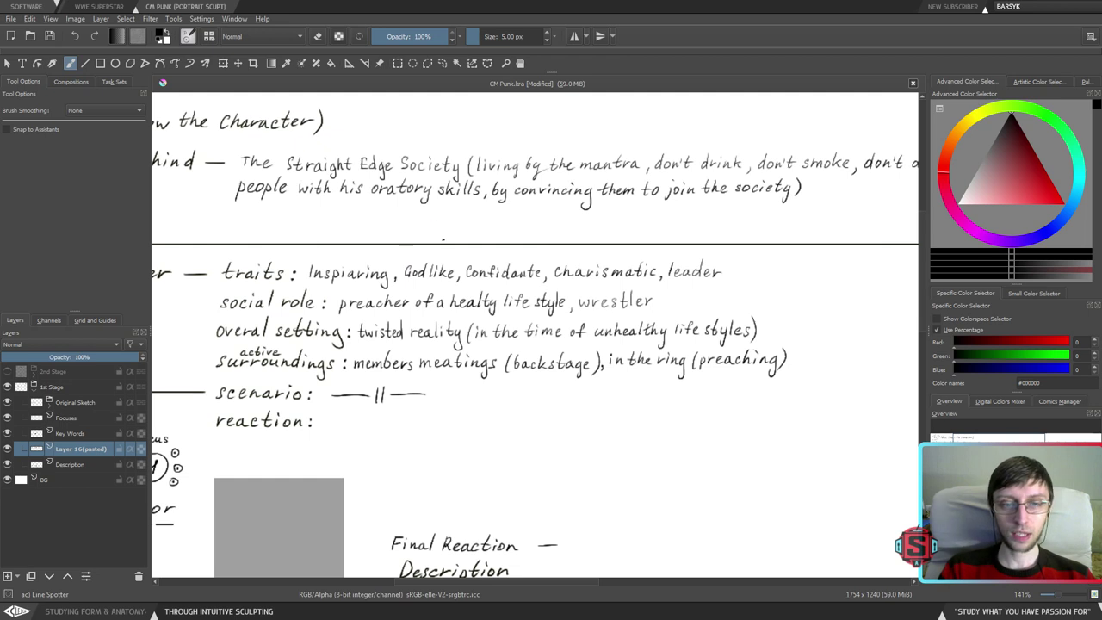
- Underline "The Straight Edge Society" in the inspiration note, undo it, and review the rest of that note
left_click_drag(234, 172, 465, 174)
key("ctrl+z")
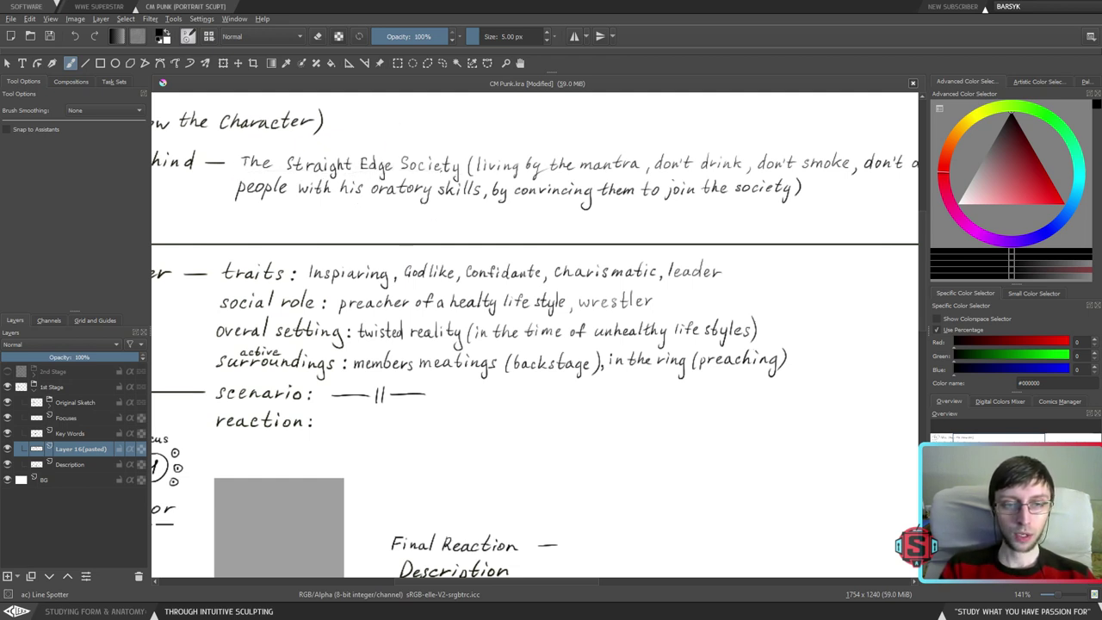
left_click_drag(649, 234, 526, 265)
left_click_drag(446, 236, 484, 234)
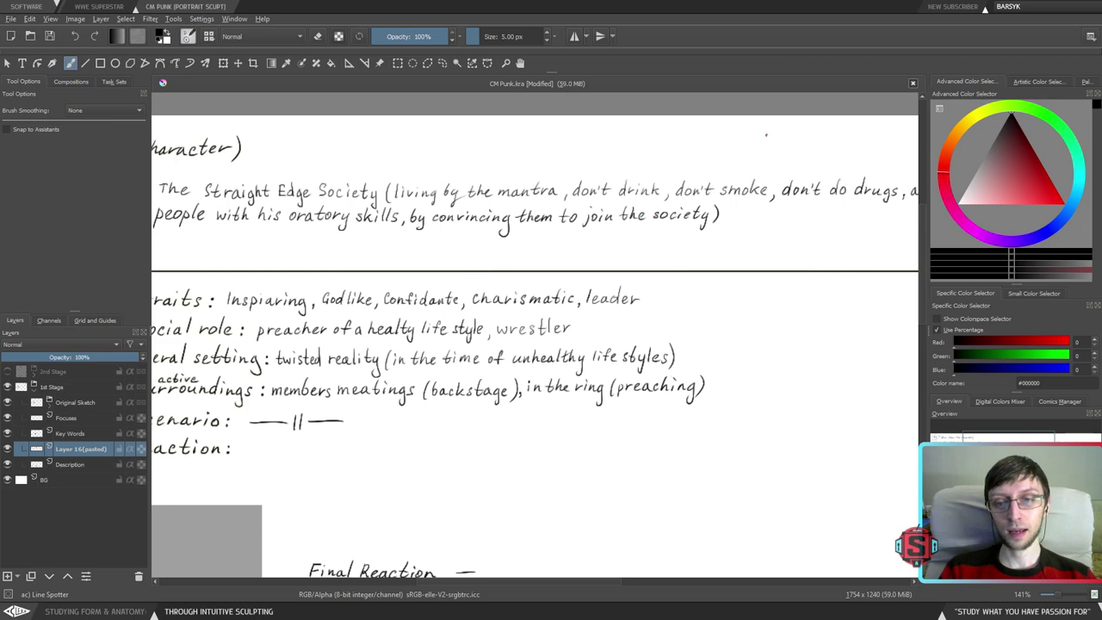
- Strike through "unhealthy" in the overall setting line with temporary diagonal strokes, undoing each one
mouse_move(631, 368)
left_mouse_down()
mouse_move(733, 292)
mouse_move(668, 294)
left_mouse_up()
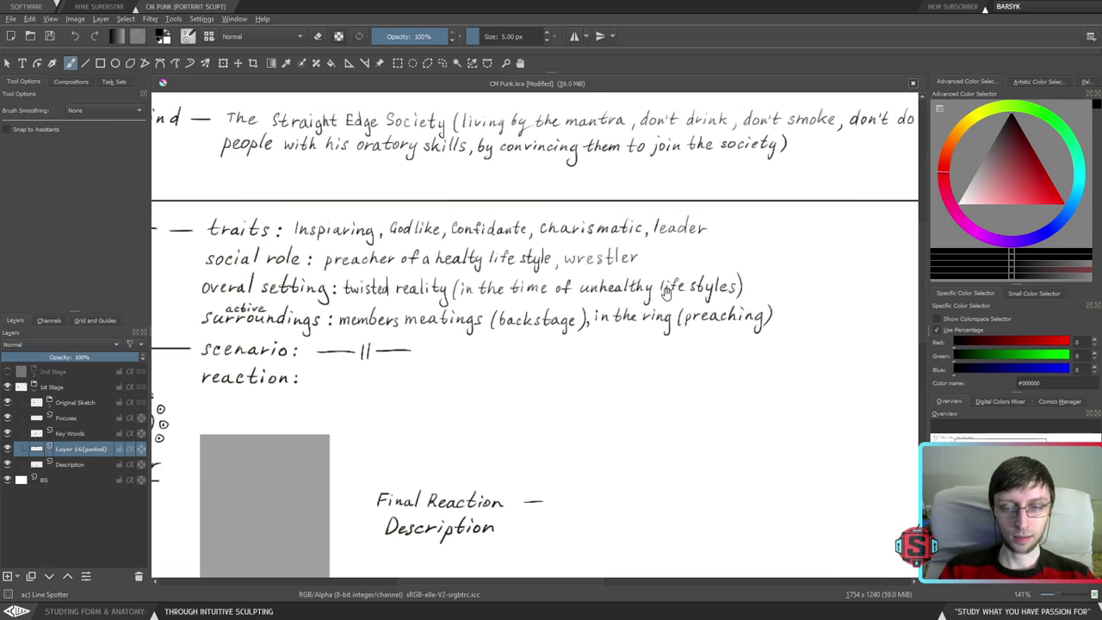
mouse_move(738, 269)
left_mouse_down()
mouse_move(641, 303)
mouse_move(570, 301)
left_mouse_up()
key("ctrl+z")
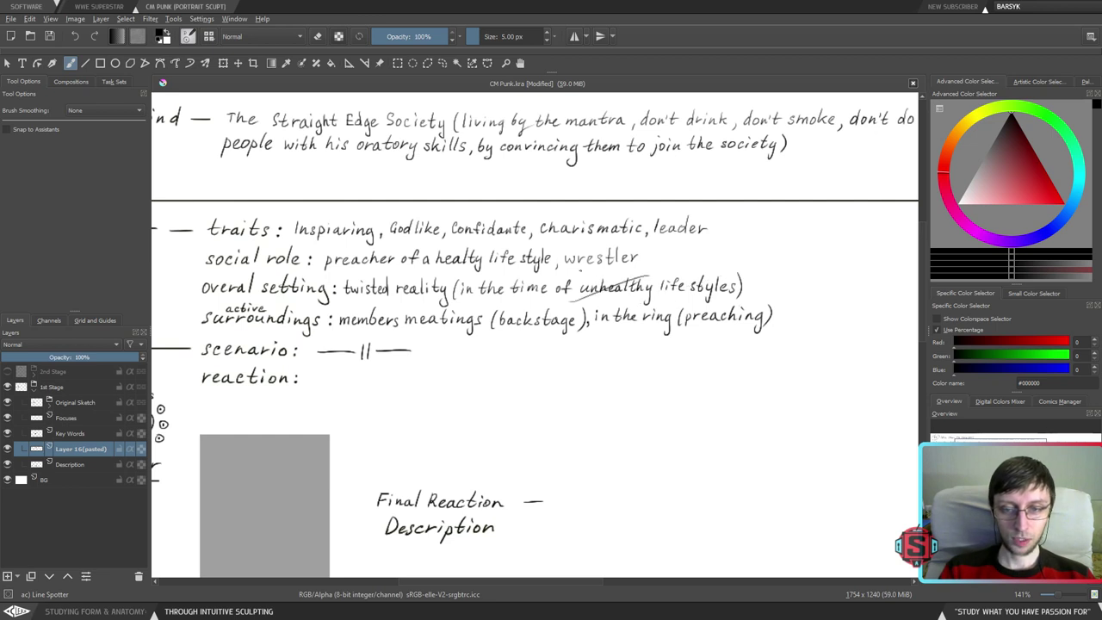
left_click_drag(670, 270, 581, 308)
key("ctrl+z")
key("ctrl+z")
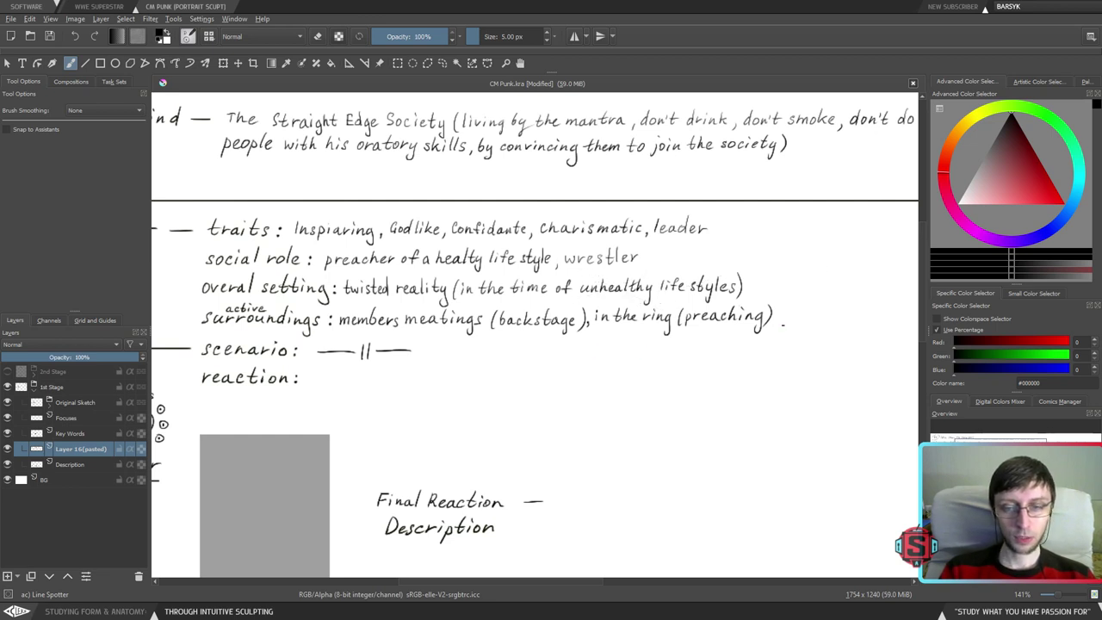
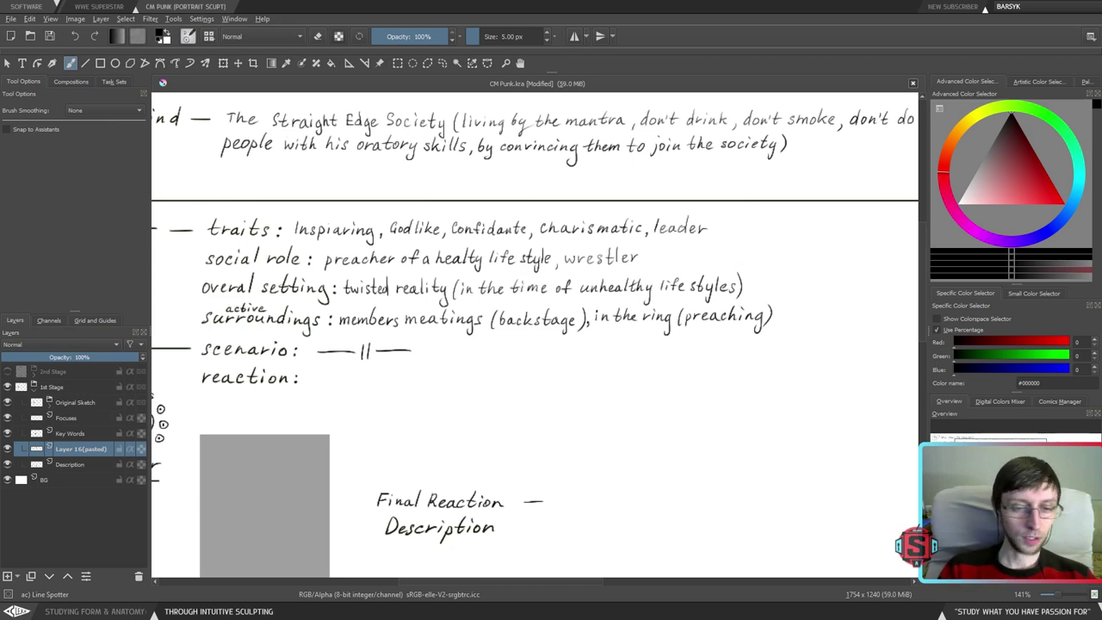
left_click_drag(514, 364, 517, 389)
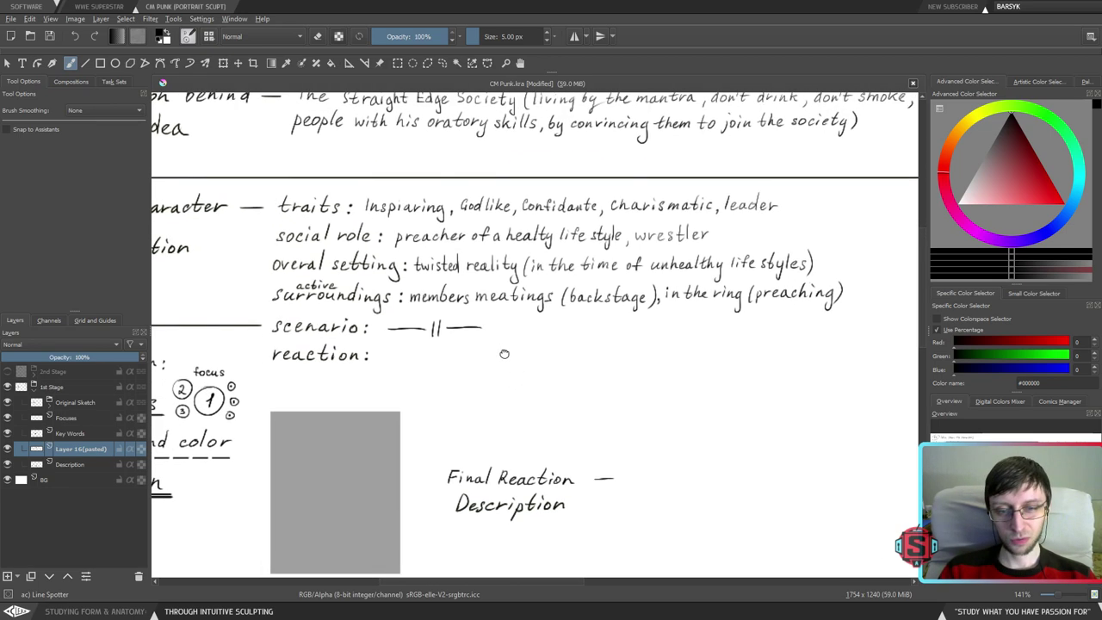
- Underline "surroundings" in the character description and mark beside that line, undoing each stroke
left_click_drag(504, 352, 669, 485)
left_click_drag(603, 435, 639, 408)
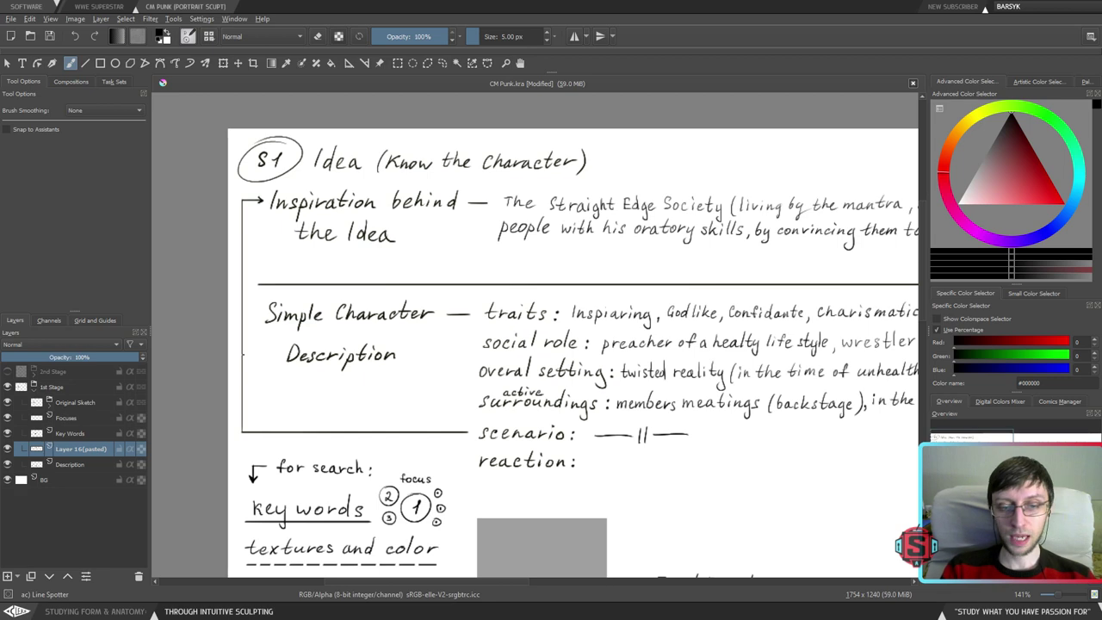
left_click_drag(674, 448, 444, 370)
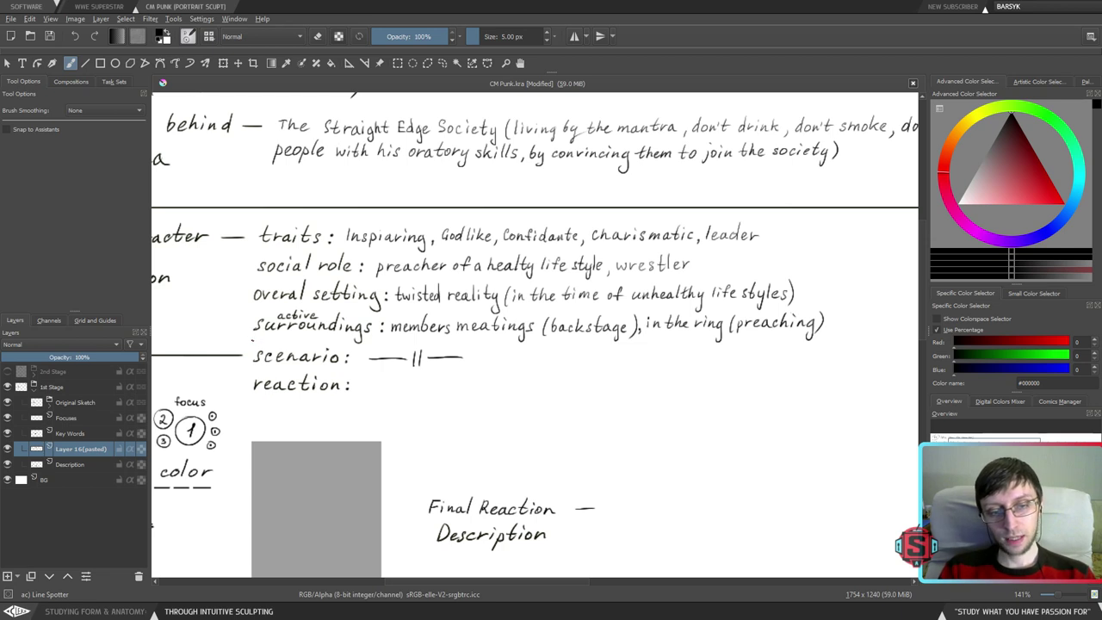
left_click_drag(252, 343, 362, 346)
key("ctrl+z")
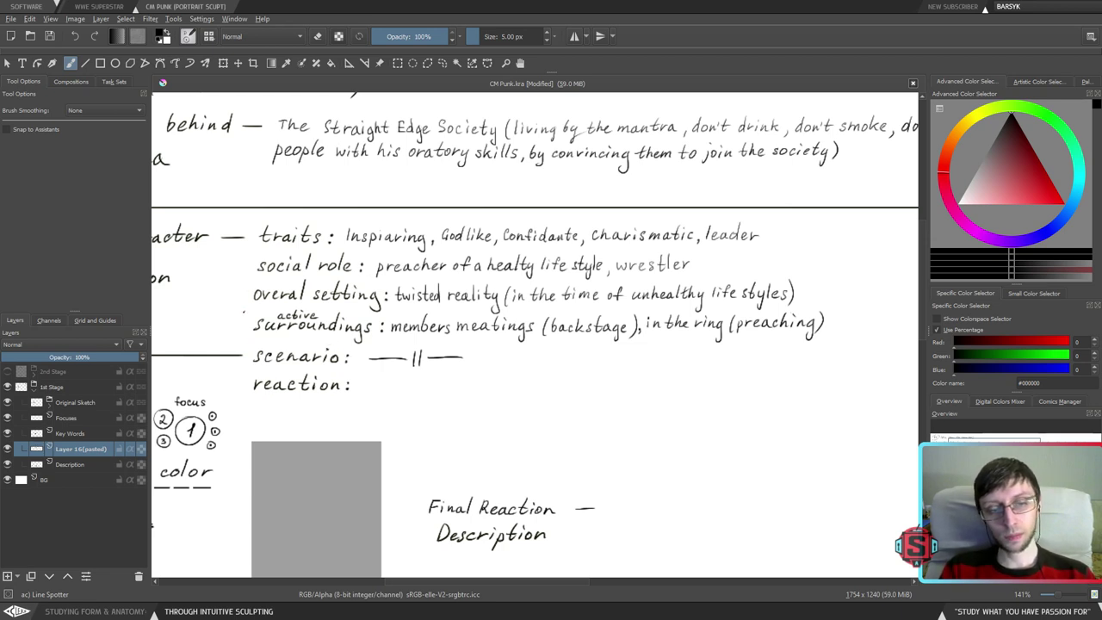
left_click_drag(246, 296, 242, 324)
key("ctrl+z")
key("ctrl+z")
key("ctrl+z")
key("ctrl+z")
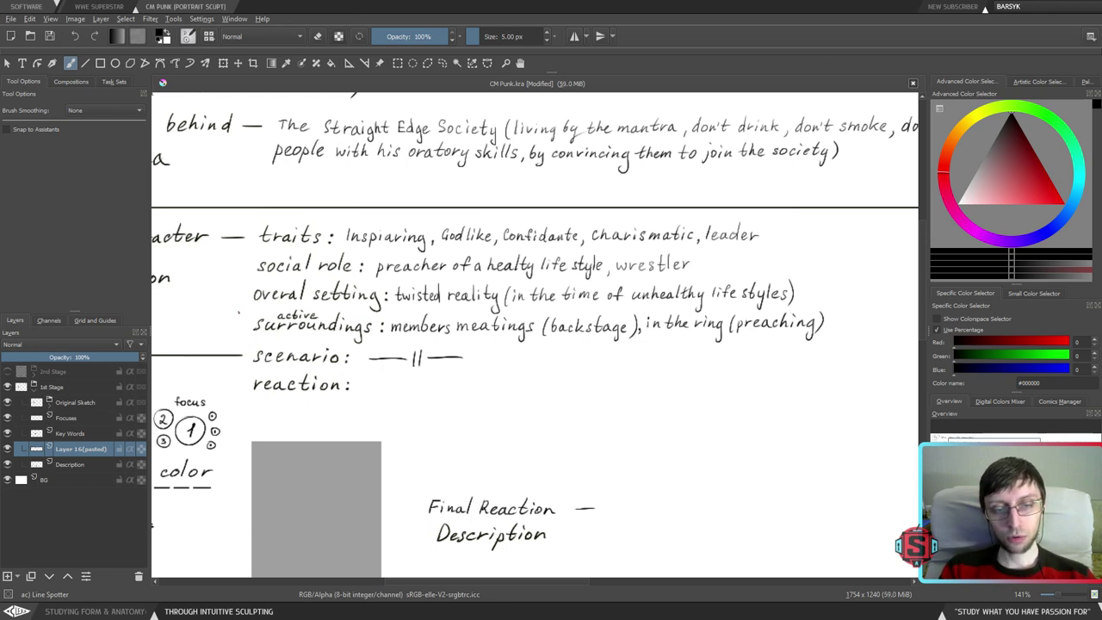
- Emphasize "twisted reality (in the time of unhealthy life styles)" in the overall setting line with temporary underlines, undoing each stroke
left_click_drag(392, 311, 807, 306)
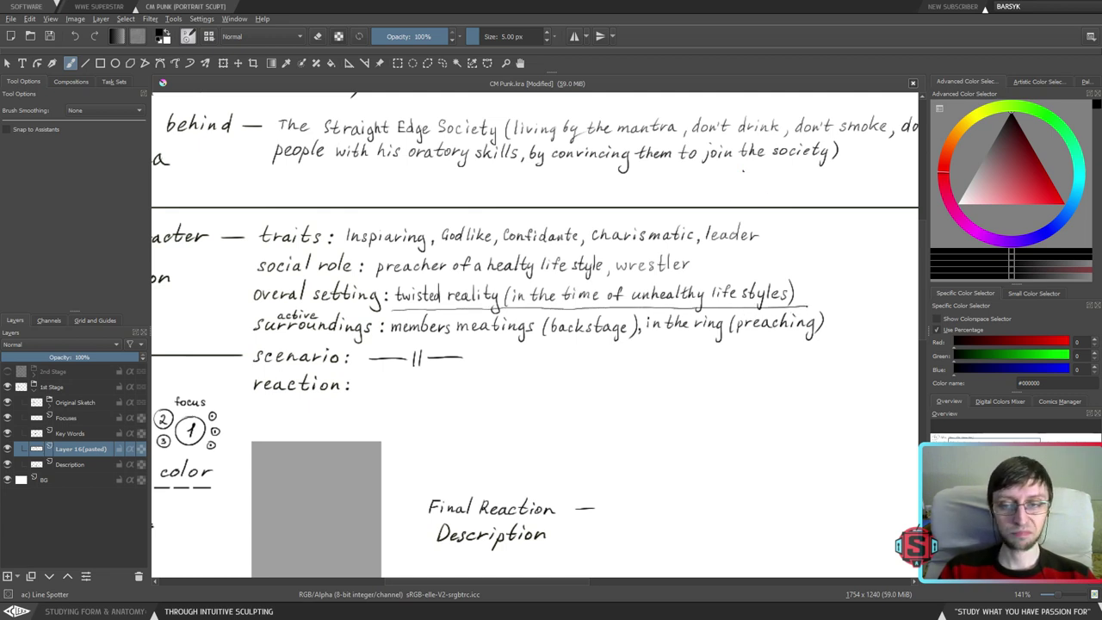
key("ctrl+z")
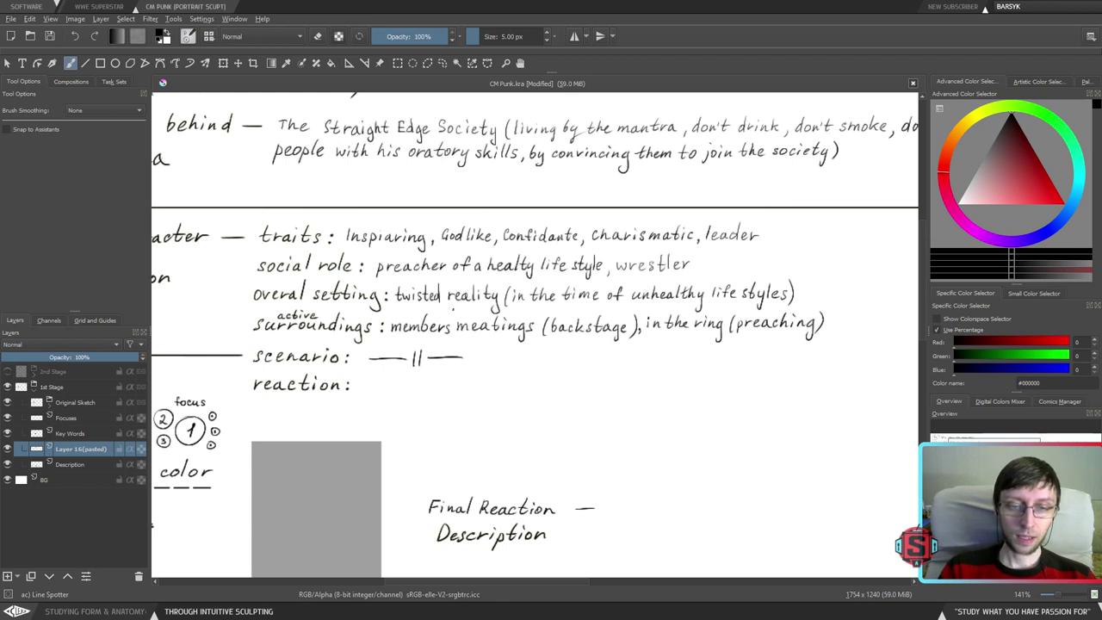
mouse_move(392, 281)
left_mouse_down()
mouse_move(392, 315)
mouse_move(505, 313)
mouse_move(487, 274)
mouse_move(397, 273)
left_mouse_up()
key("ctrl+z")
left_click_drag(534, 310, 799, 300)
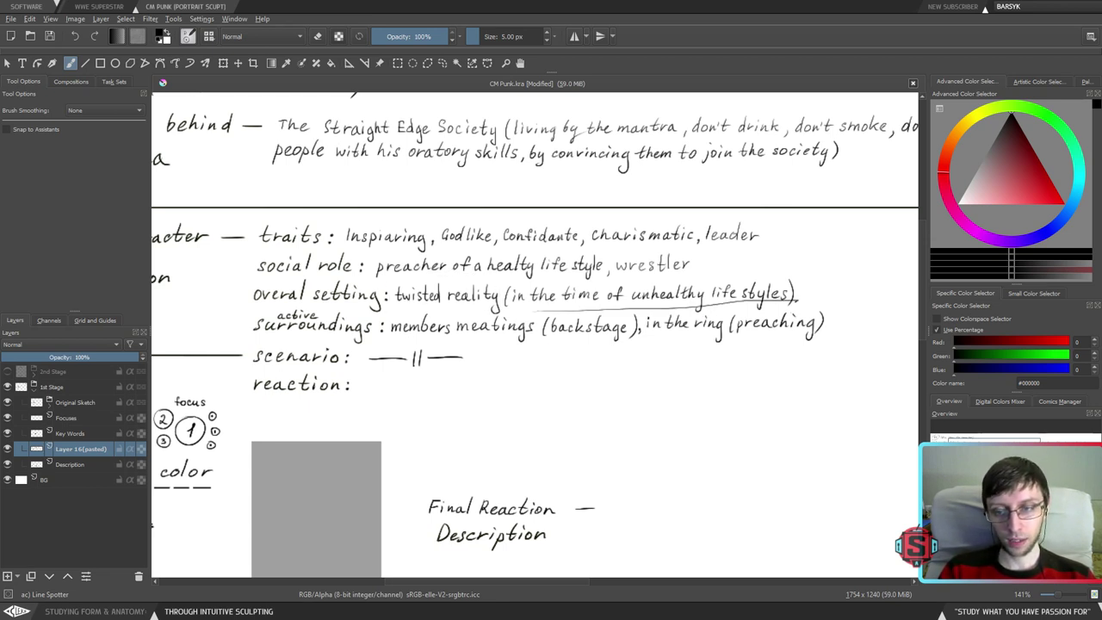
key("ctrl+z")
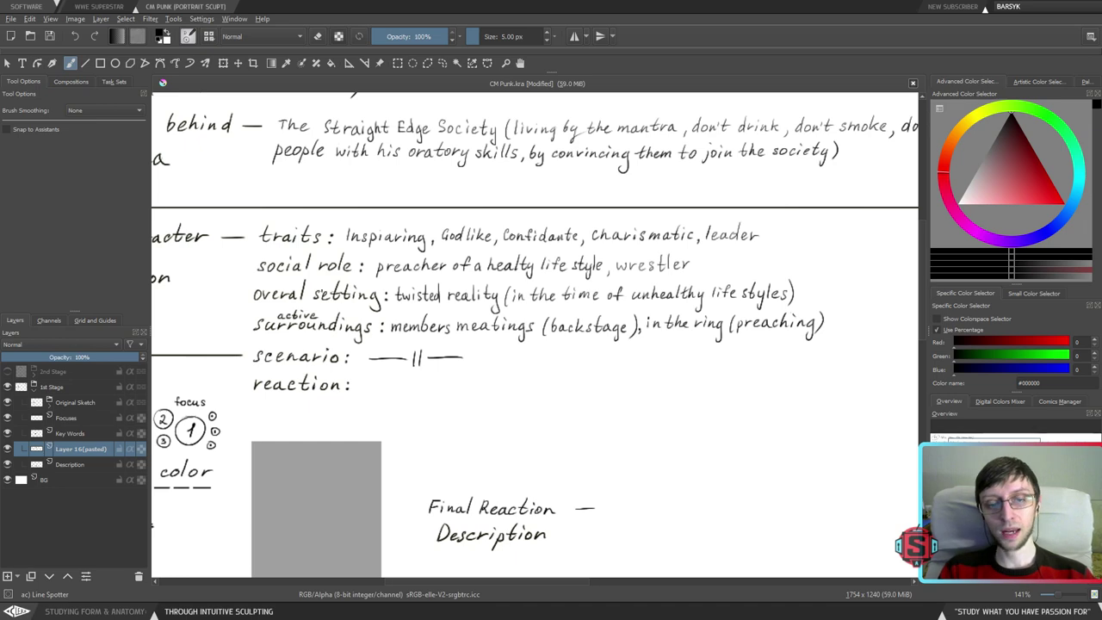
- Underline "members meatings" and "backstage" separately in the active surroundings line, undoing the strokes
left_click_drag(443, 342, 428, 357)
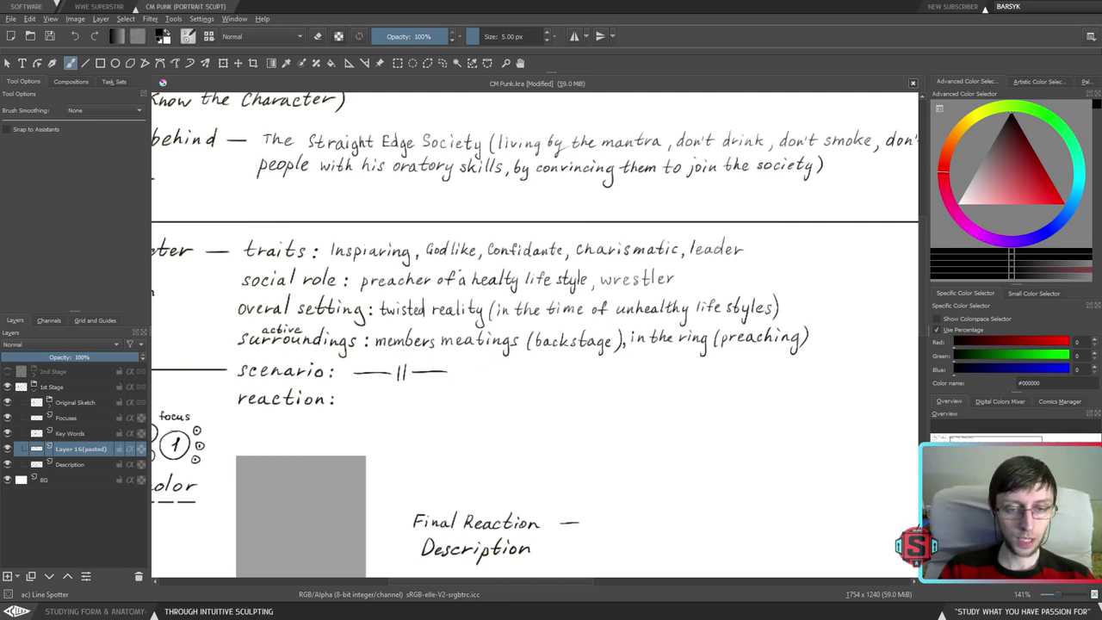
left_click_drag(481, 354, 471, 352)
left_click_drag(366, 350, 509, 349)
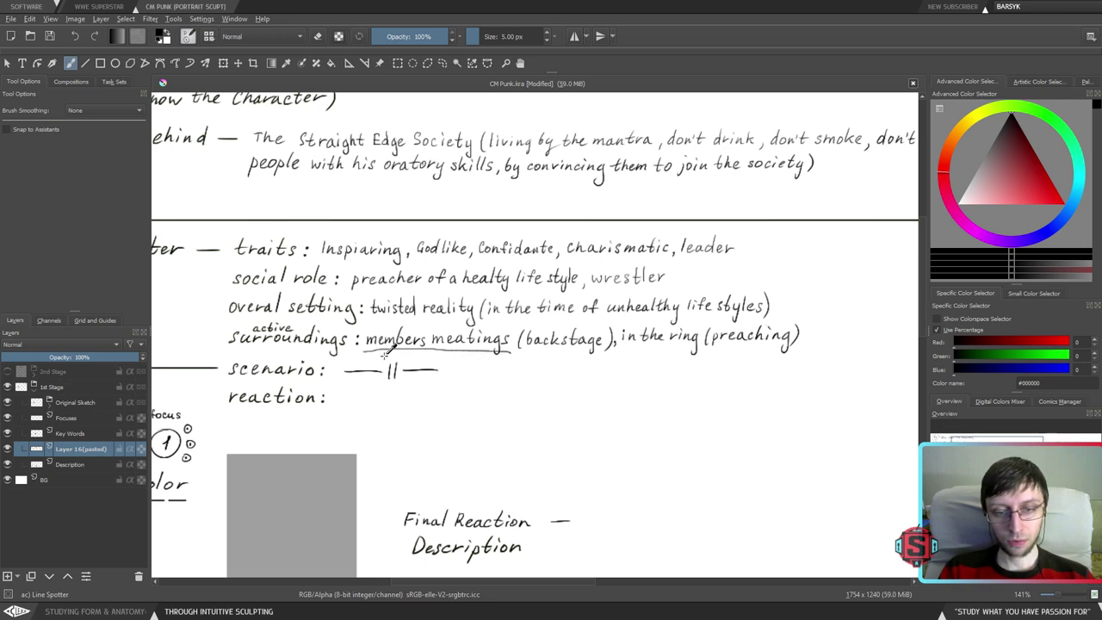
key("ctrl+z")
left_click_drag(365, 353, 510, 350)
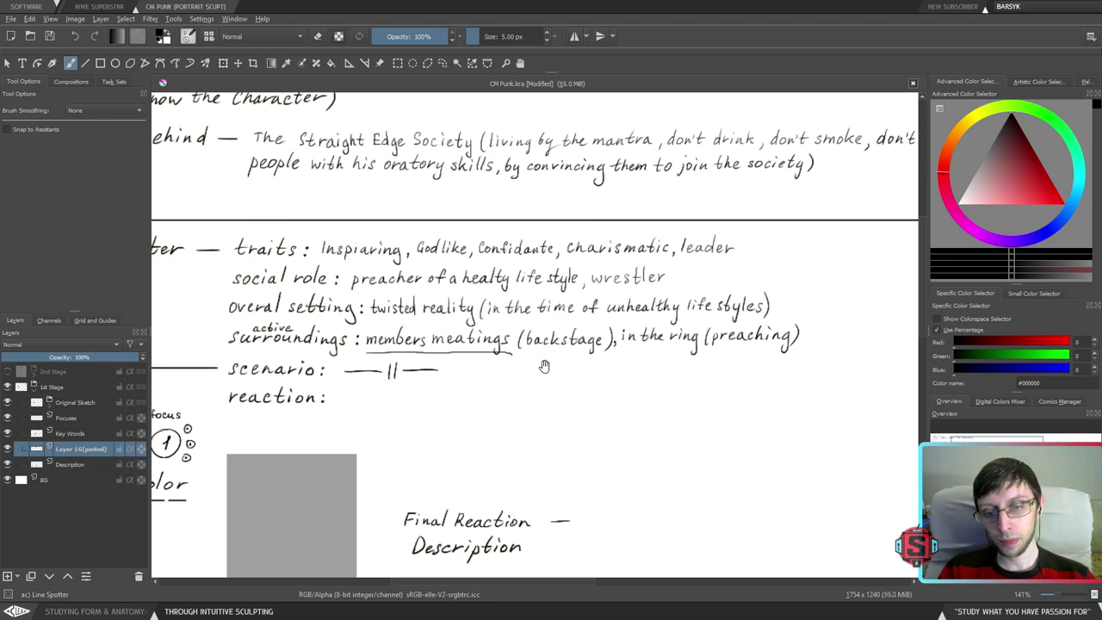
left_click_drag(545, 366, 508, 365)
scroll(496, 250, "up", 1)
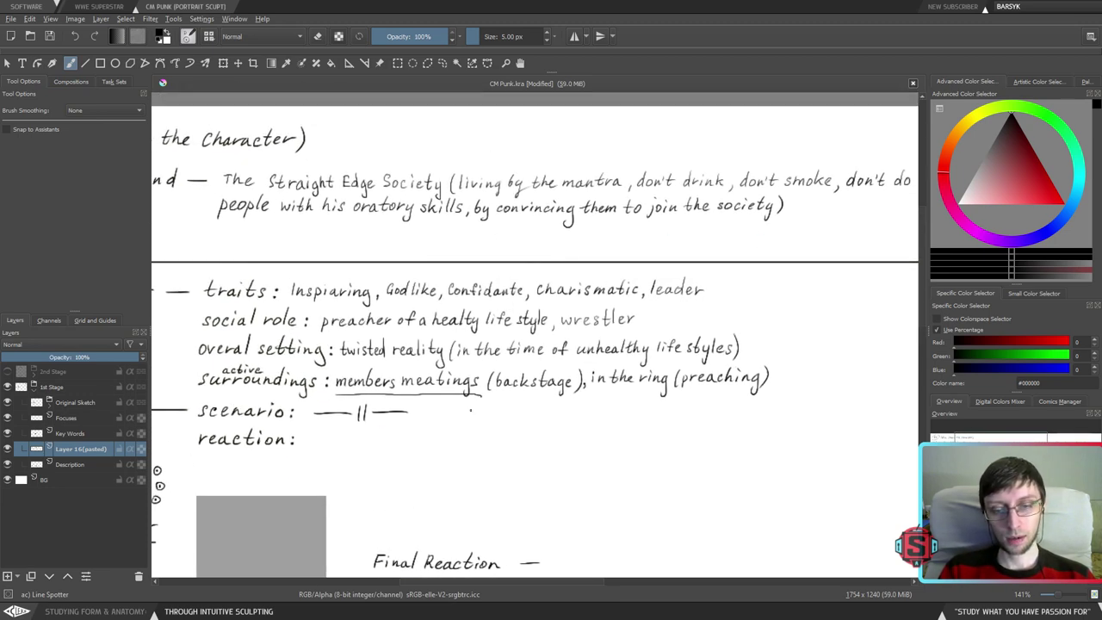
left_click_drag(497, 398, 571, 396)
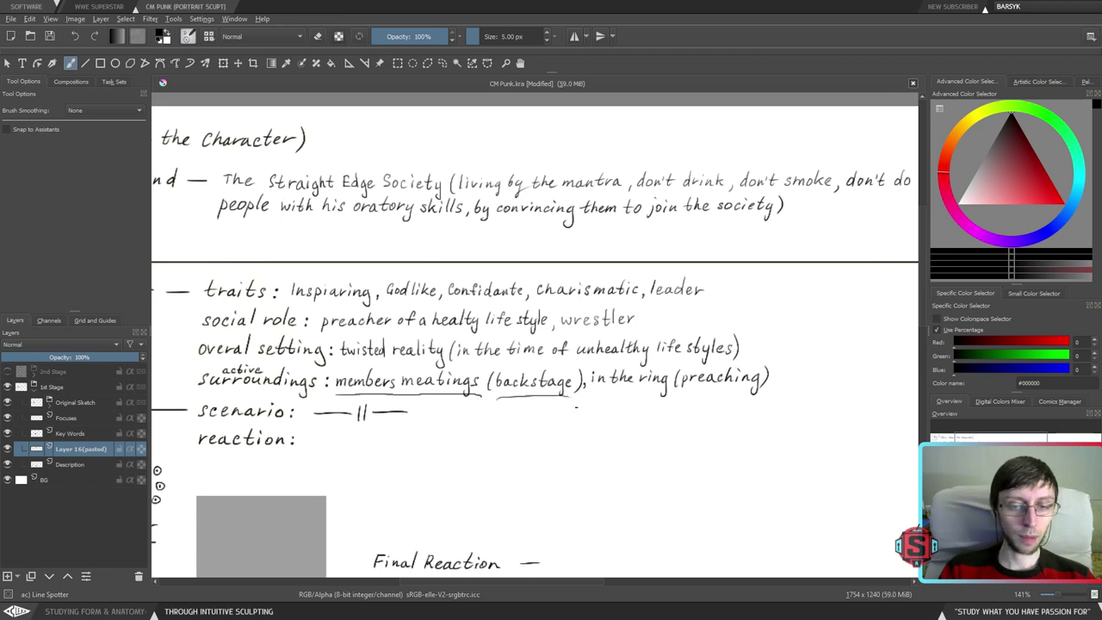
key("ctrl+z")
key("ctrl+z")
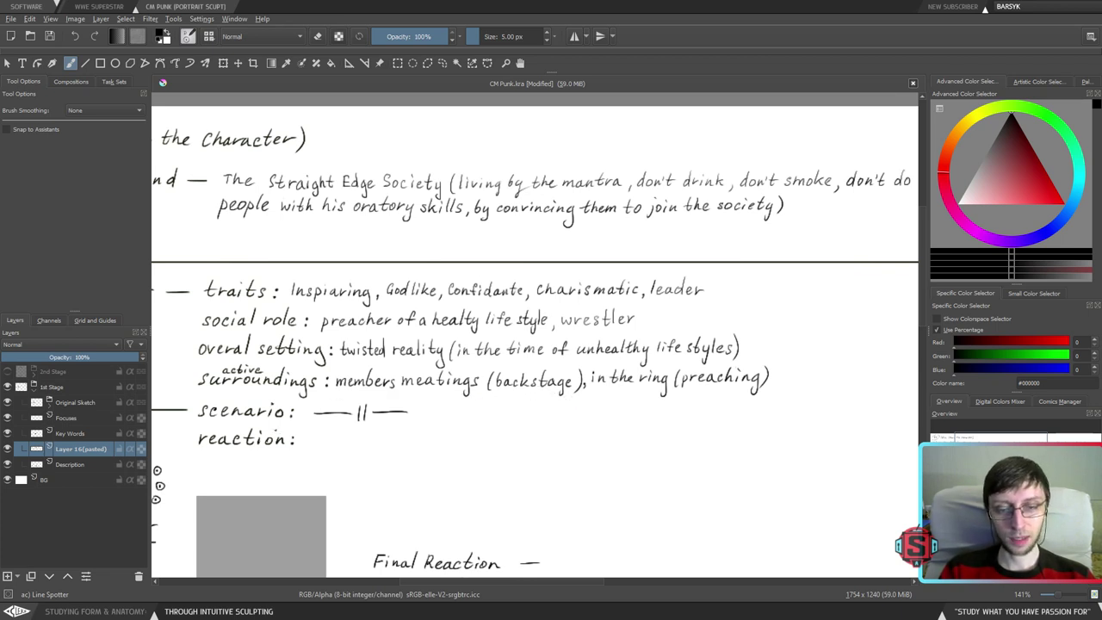
- Emphasize "members meatings (backstage)" in the active surroundings line with repeated temporary underlines, undoing each one
left_click_drag(477, 414, 446, 401)
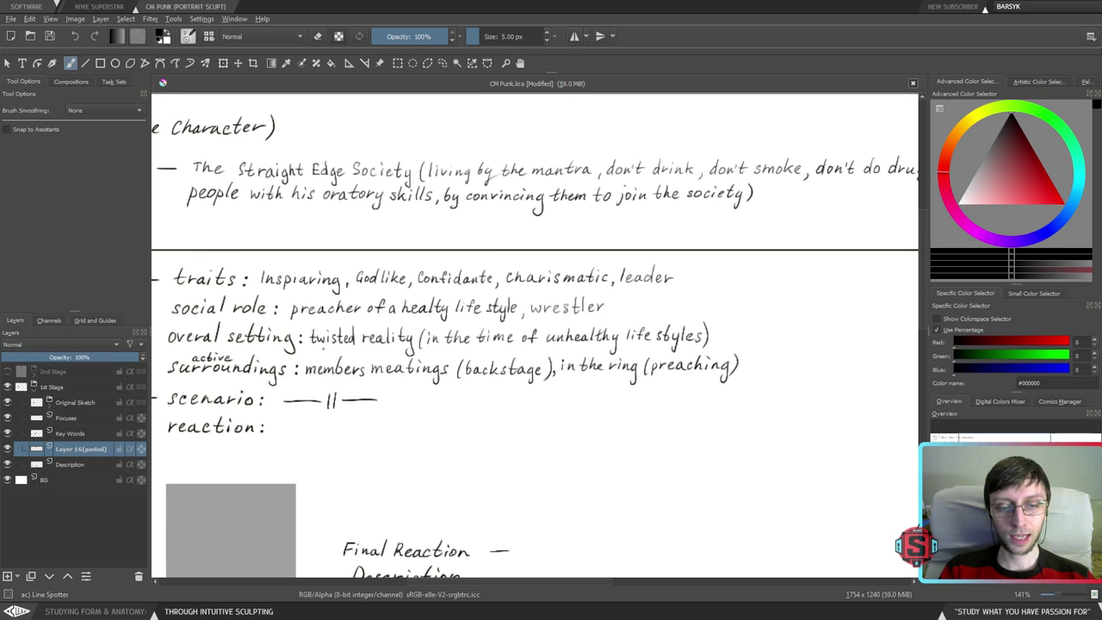
left_click_drag(306, 383, 539, 378)
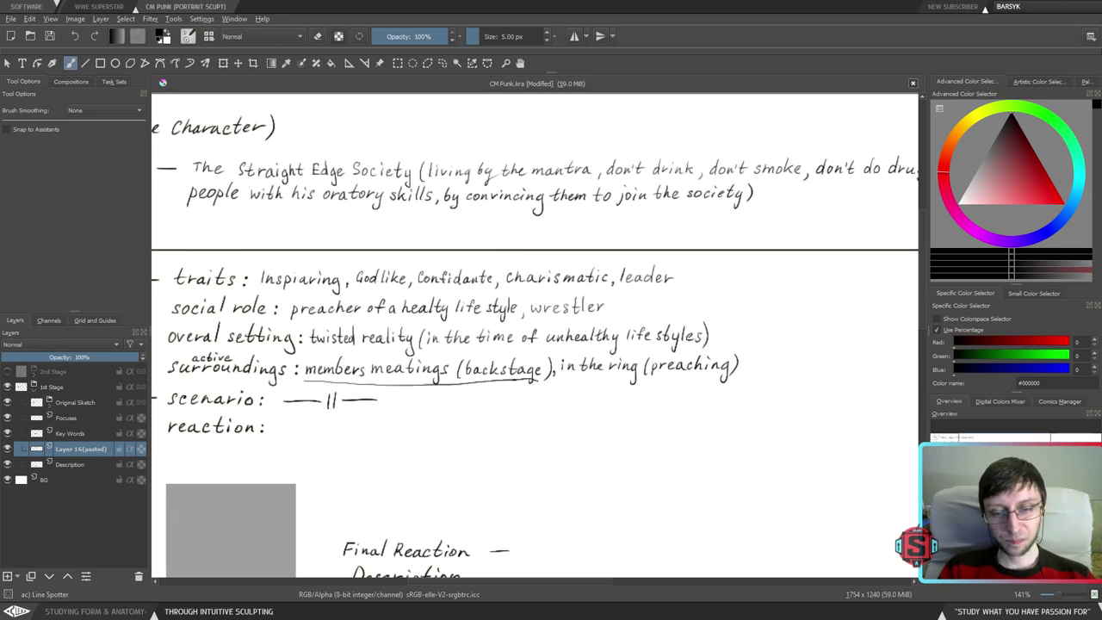
key("ctrl+z")
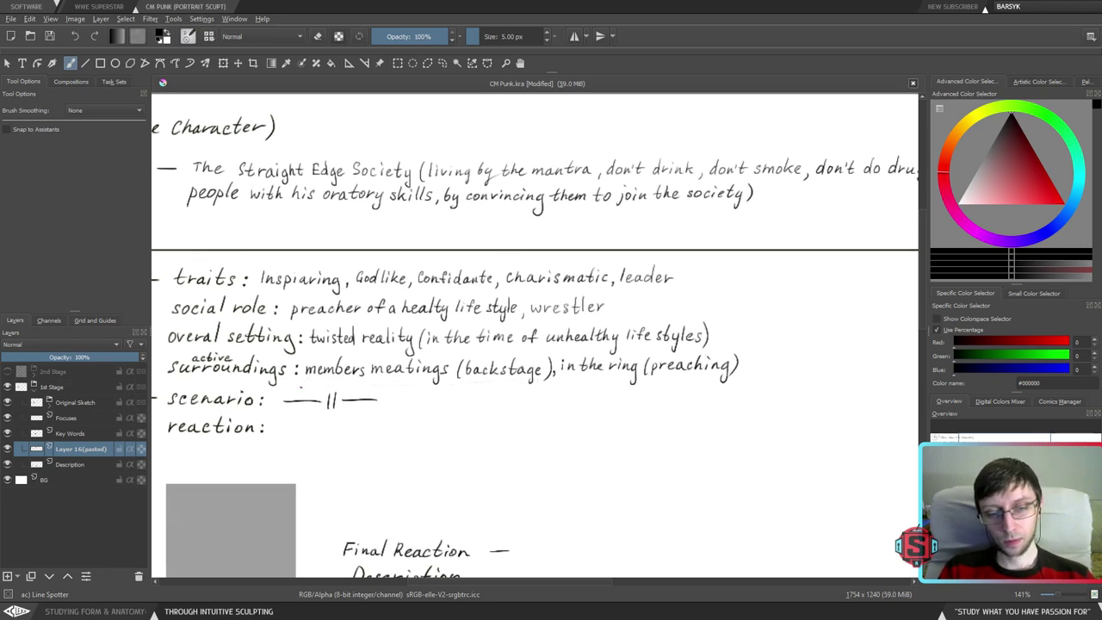
left_click_drag(305, 385, 454, 384)
key("ctrl+z")
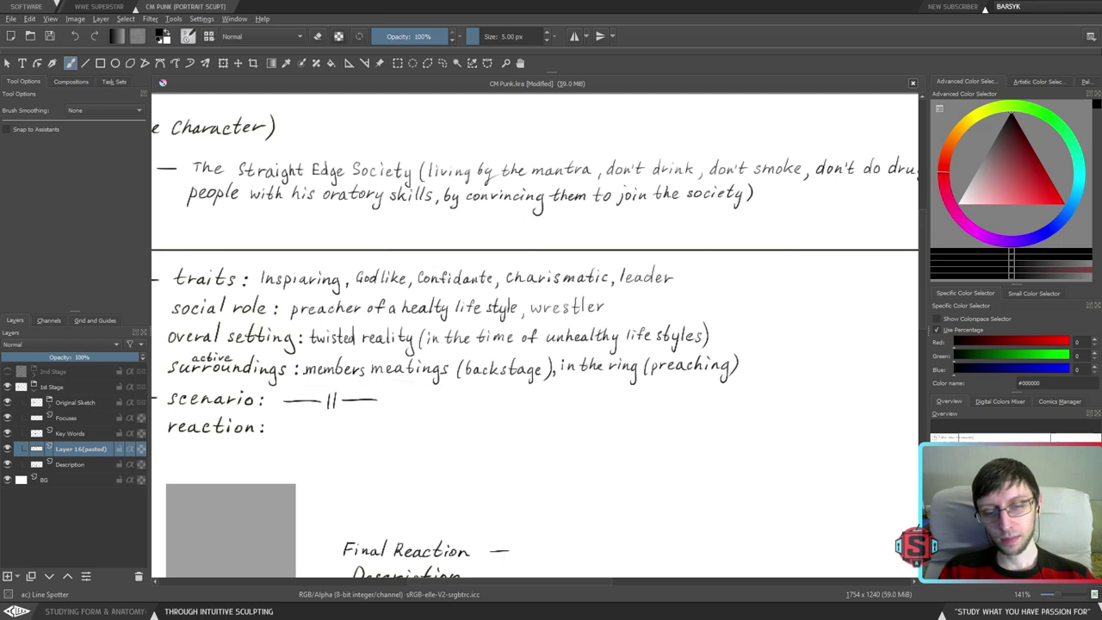
left_click_drag(307, 382, 447, 379)
key("ctrl+z")
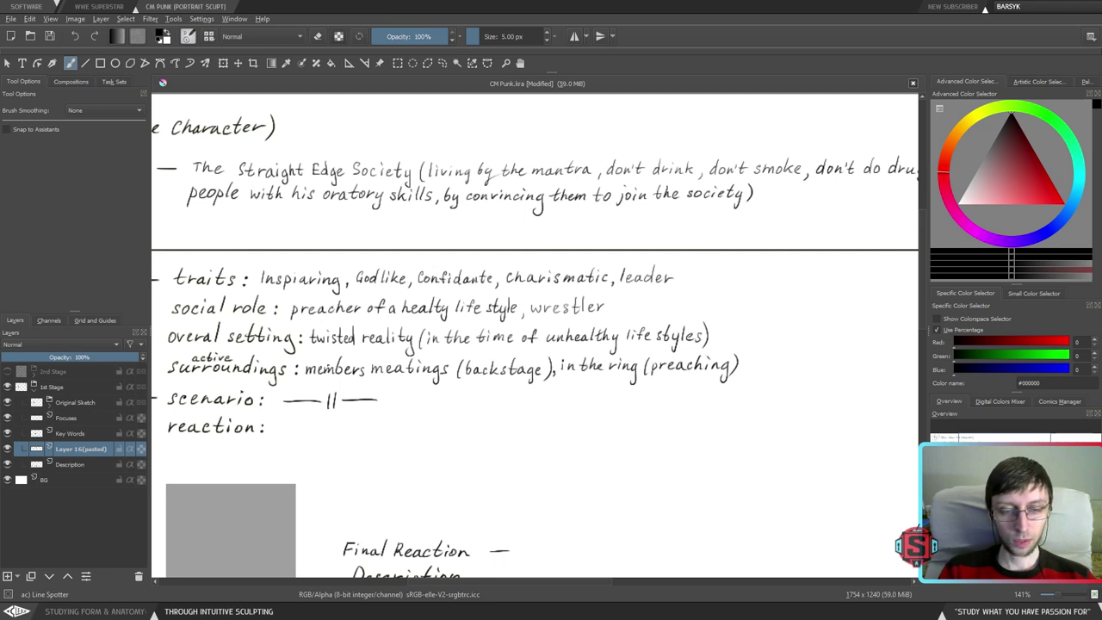
left_click_drag(301, 384, 443, 384)
key("ctrl+z")
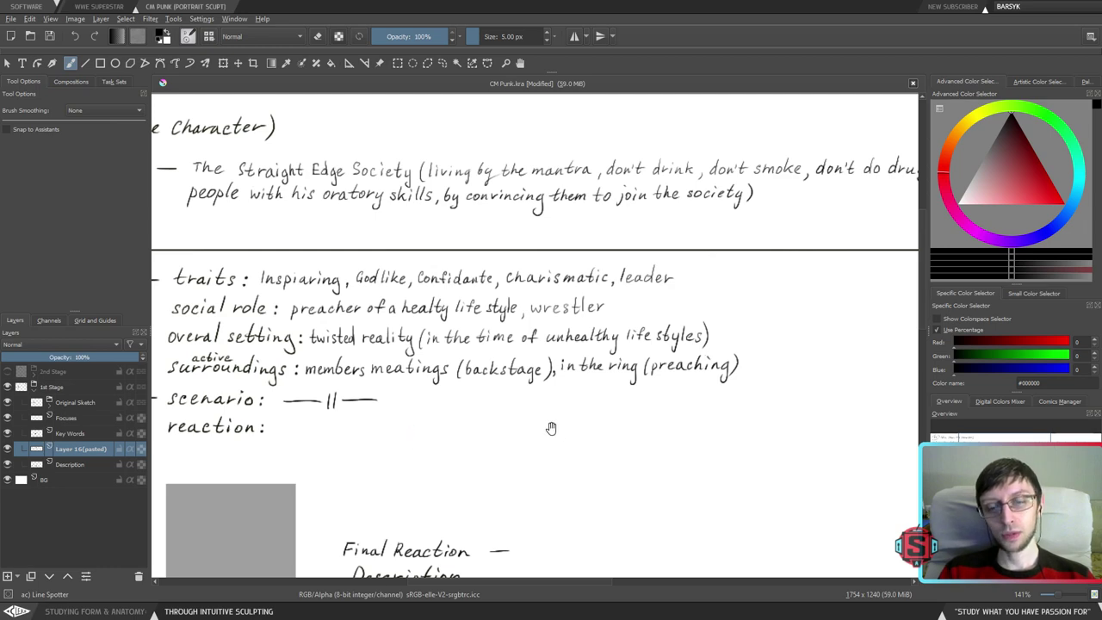
mouse_move(549, 423)
left_mouse_down()
mouse_move(611, 408)
mouse_move(588, 417)
left_mouse_up()
left_click_drag(333, 372, 579, 369)
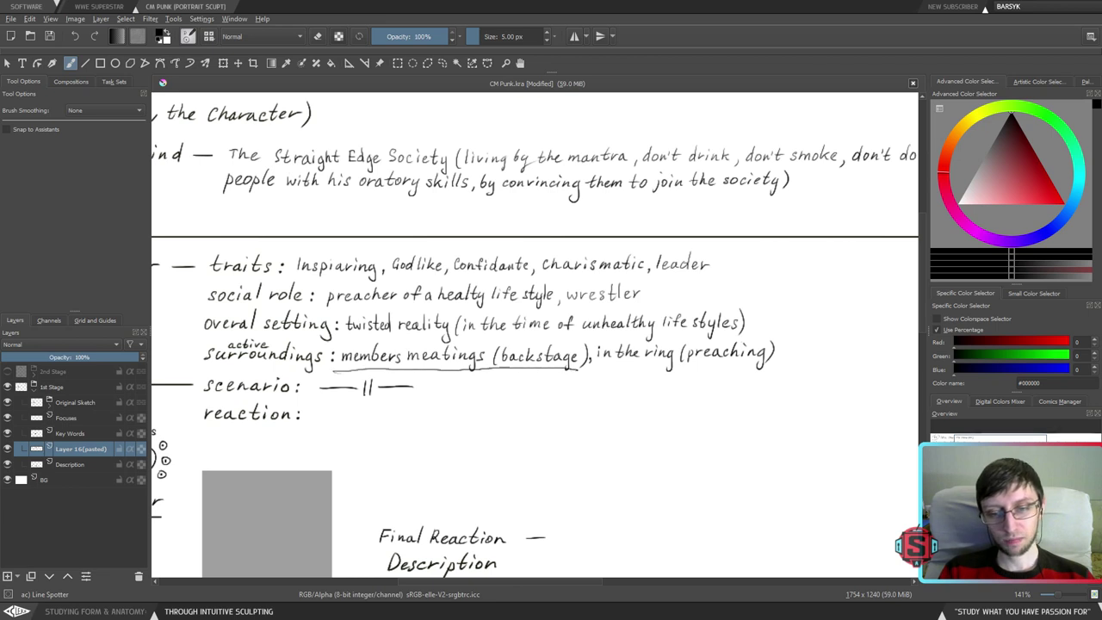
key("ctrl+z")
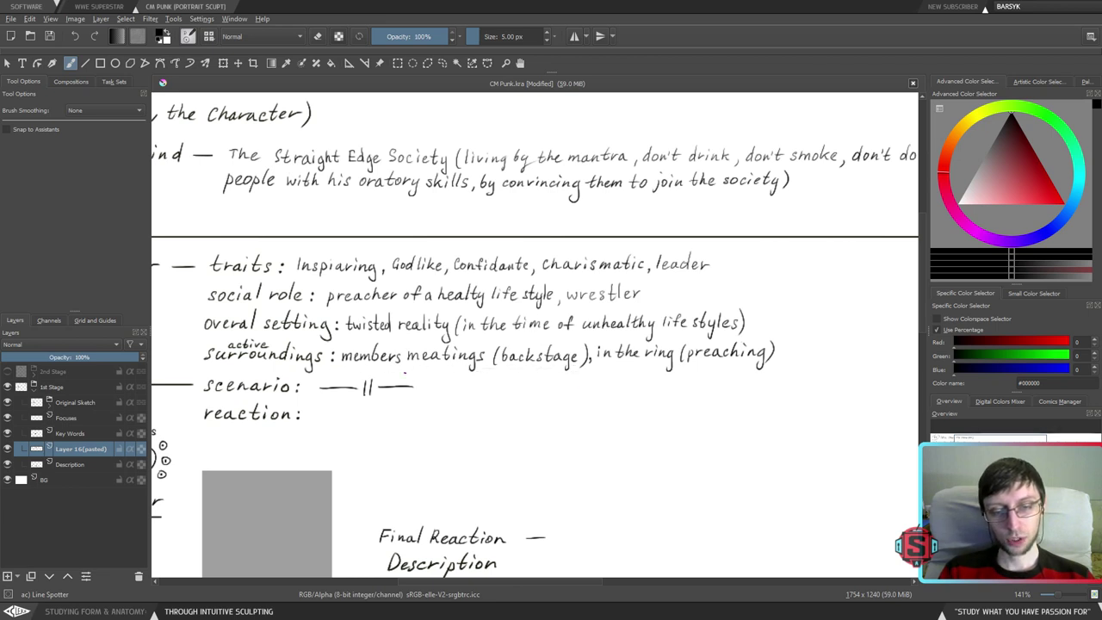
- Examine the active surroundings, scenario and reaction lines, the final reaction description area, and the inspiration note above them
left_click_drag(612, 417, 610, 412)
left_click(704, 364)
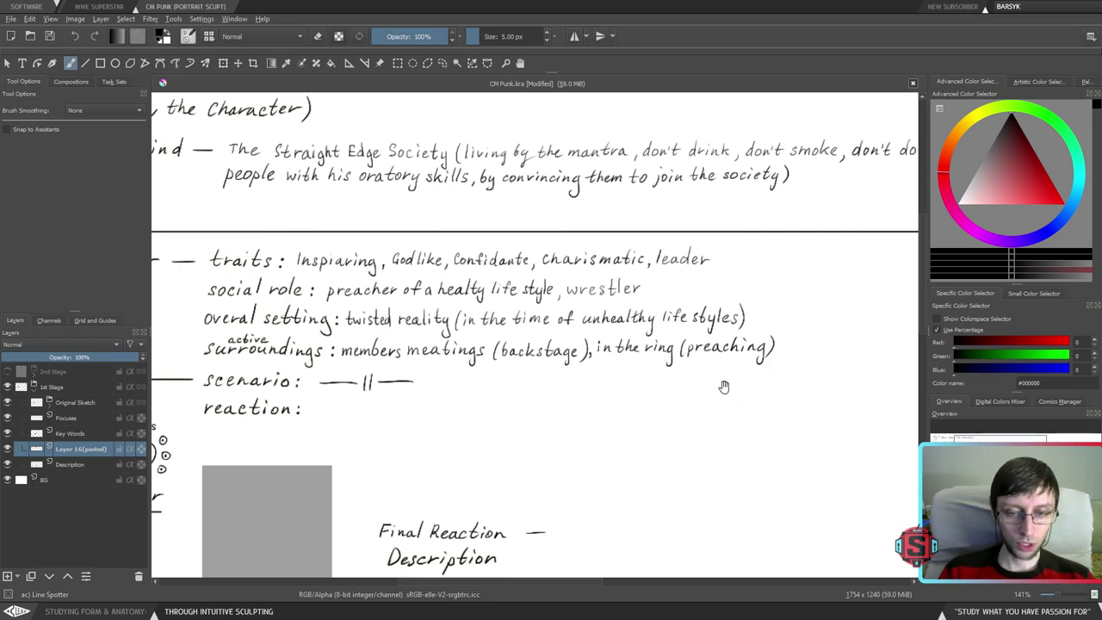
left_click_drag(725, 387, 600, 383)
key("l")
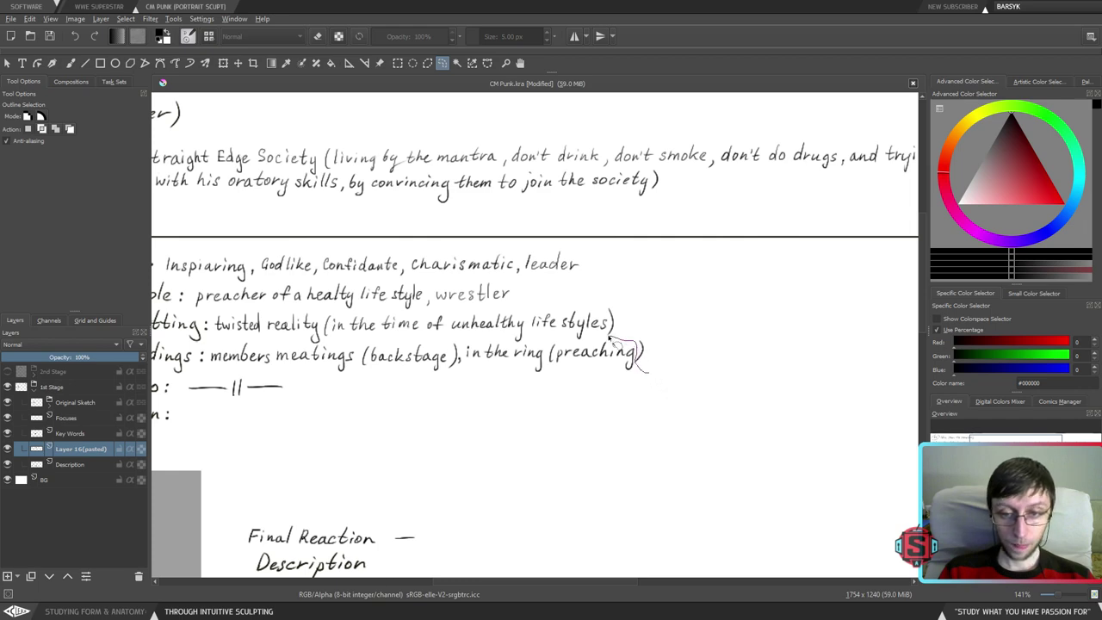
key("b")
left_click_drag(514, 393, 636, 382)
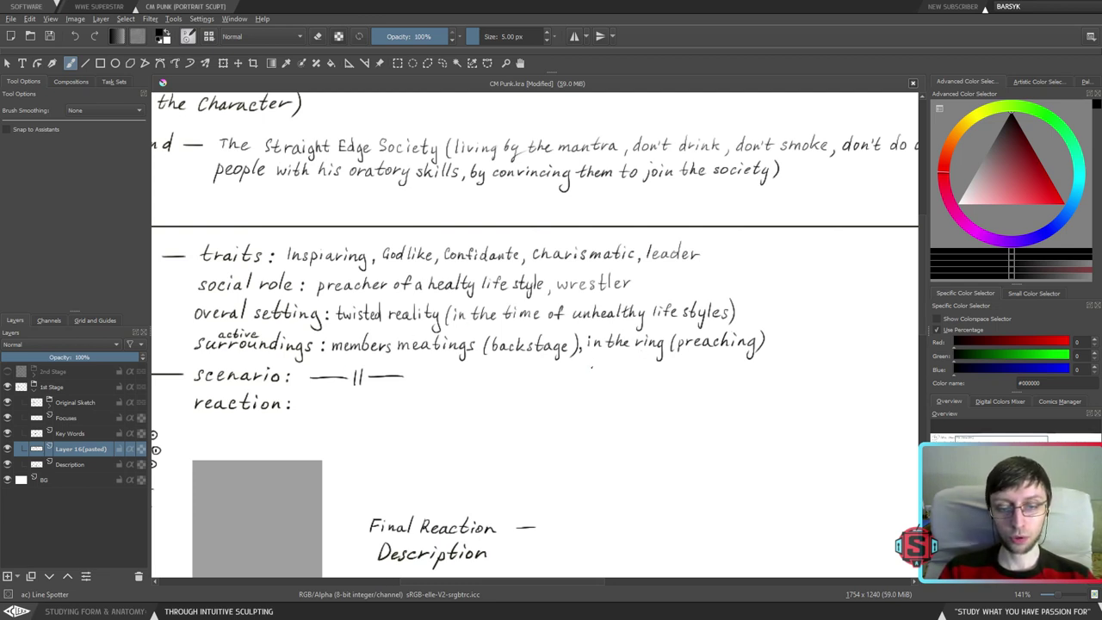
left_click_drag(541, 419, 626, 333)
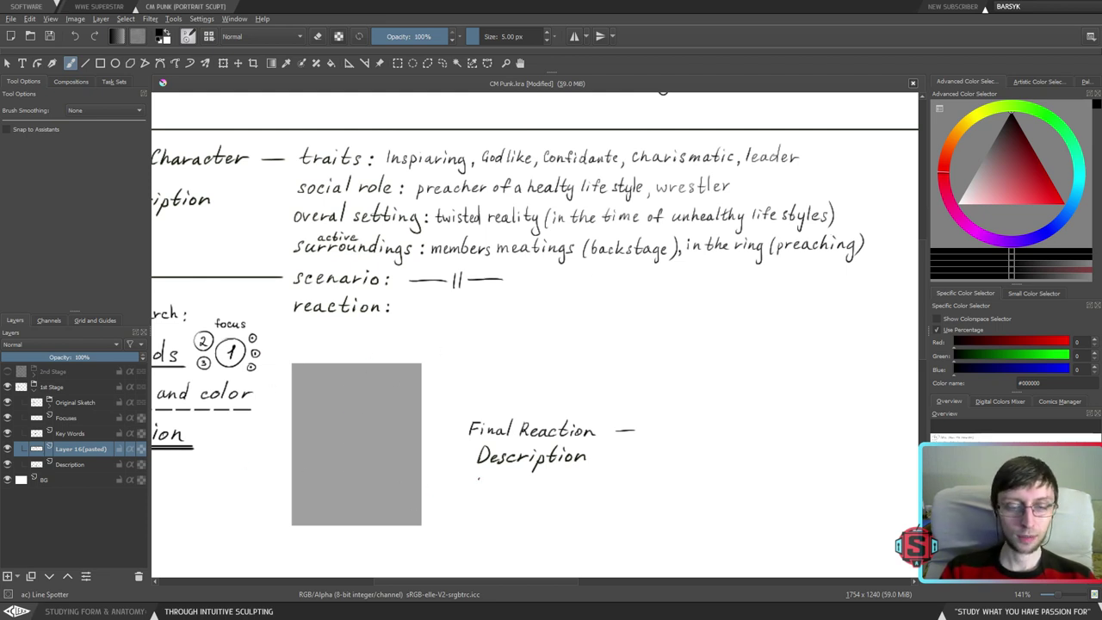
left_click_drag(616, 345, 595, 327)
left_click_drag(706, 269, 720, 362)
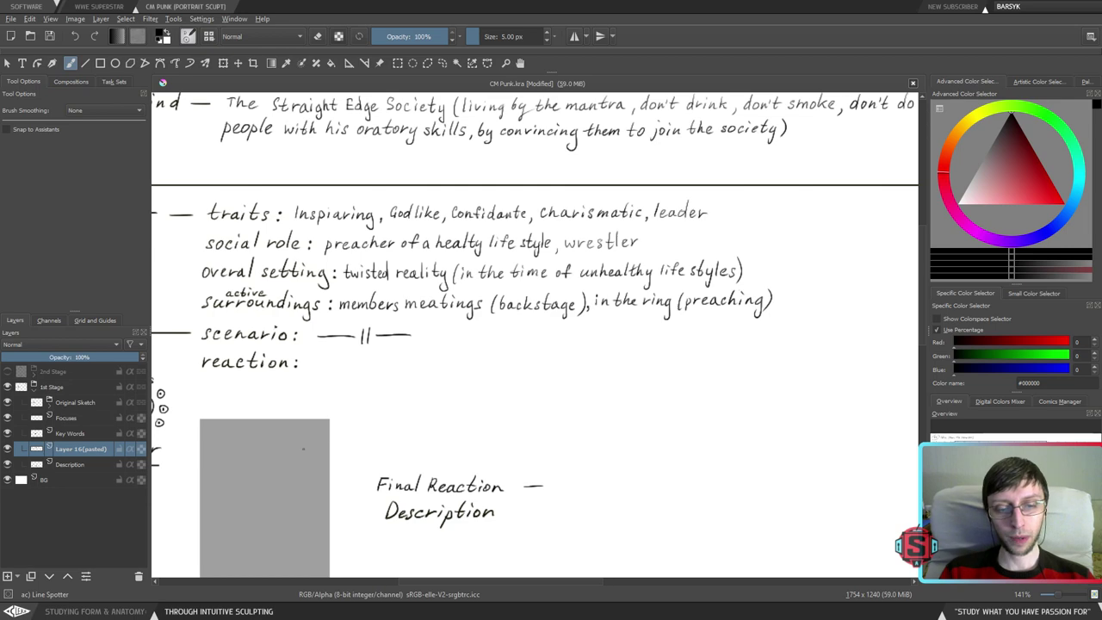
left_click_drag(634, 367, 703, 370)
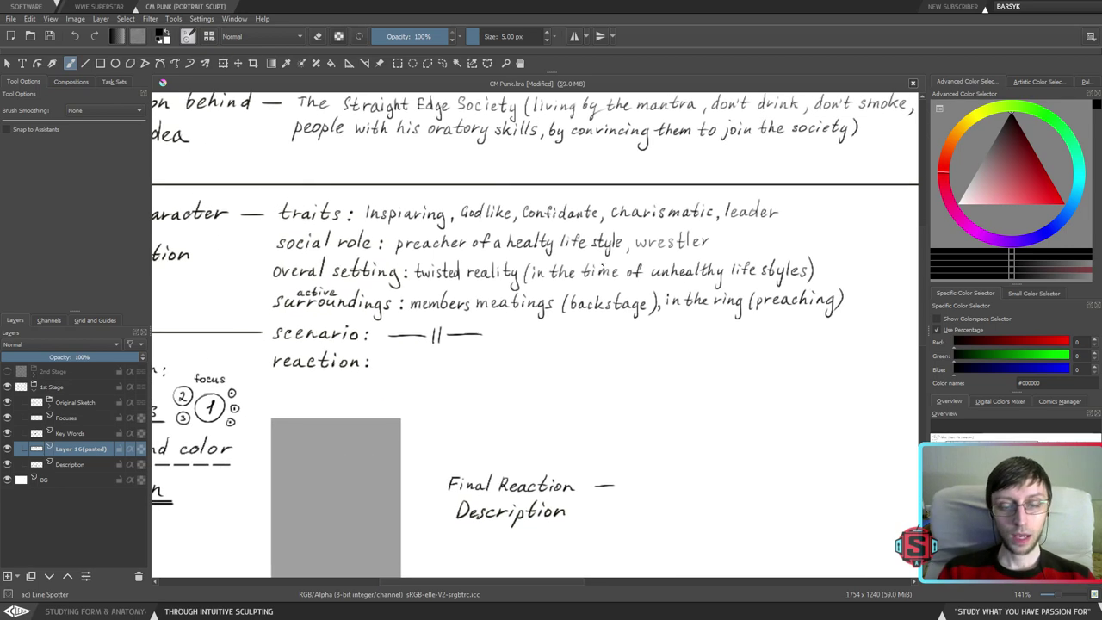
left_click_drag(456, 337, 548, 416)
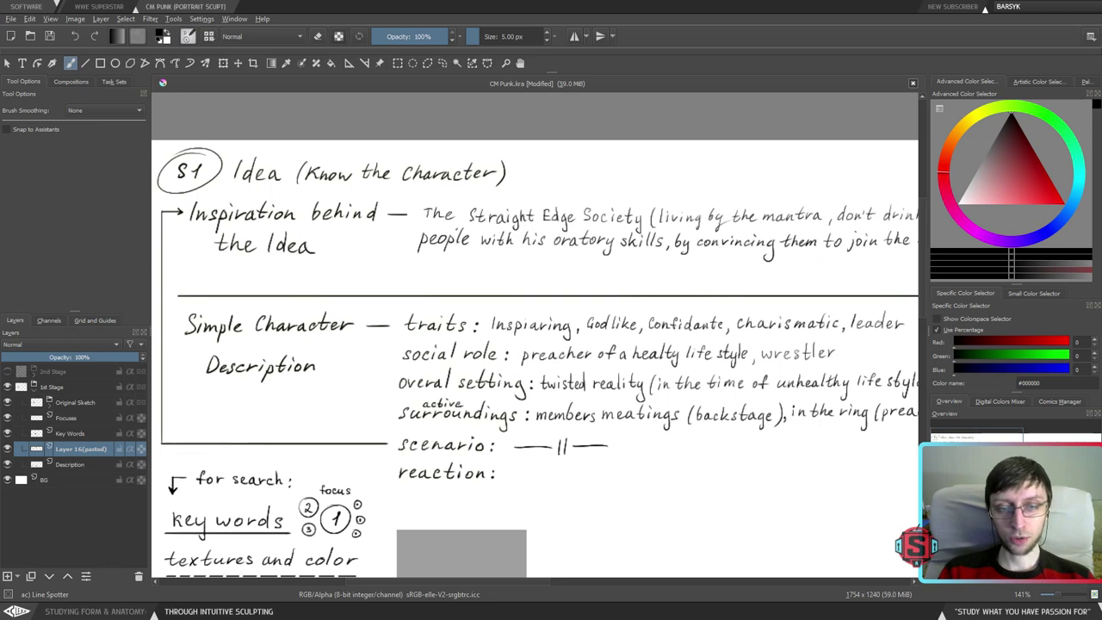
left_click_drag(464, 278, 503, 292)
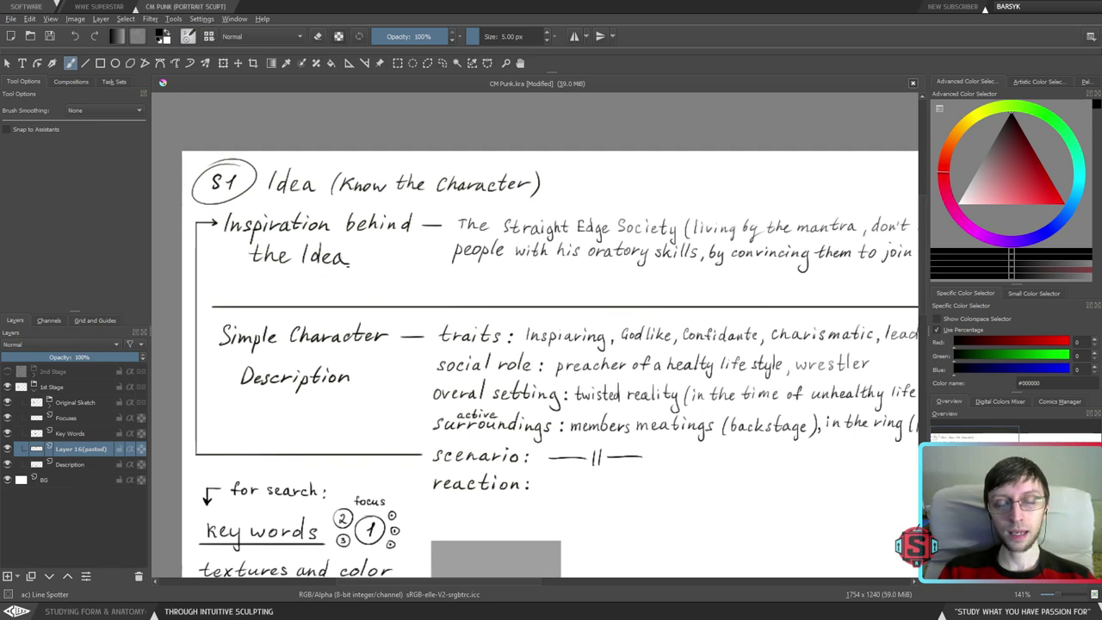
- Draw a bracket linking the end of the overall setting line to the inspiration note, and undo it
left_click_drag(755, 289, 440, 340)
left_click_drag(575, 368, 638, 349)
mouse_move(747, 387)
left_mouse_down()
mouse_move(801, 385)
mouse_move(803, 250)
mouse_move(793, 246)
left_mouse_up()
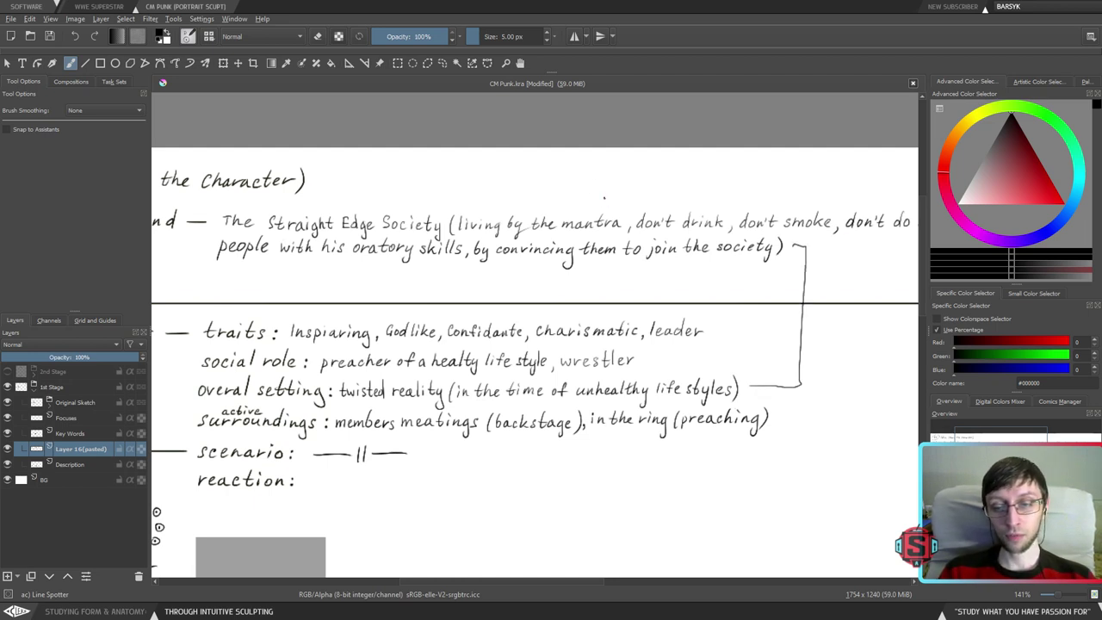
key("ctrl+z")
mouse_move(472, 392)
left_mouse_down()
mouse_move(615, 379)
mouse_move(438, 379)
mouse_move(666, 369)
mouse_move(453, 380)
left_mouse_up()
left_click_drag(713, 377, 734, 366)
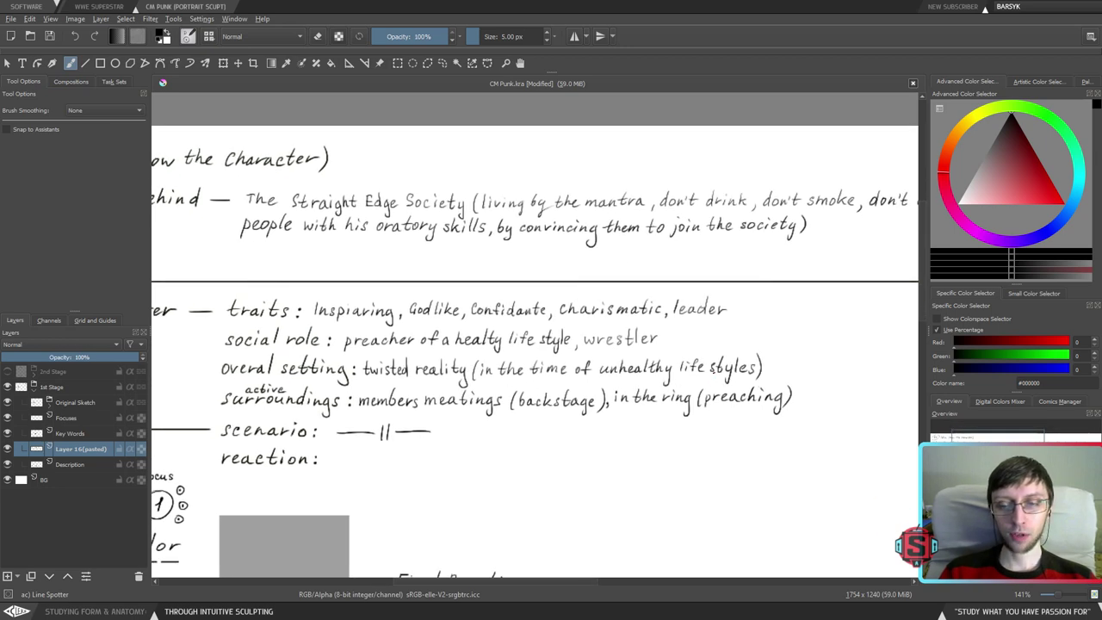
left_click_drag(599, 334, 605, 379)
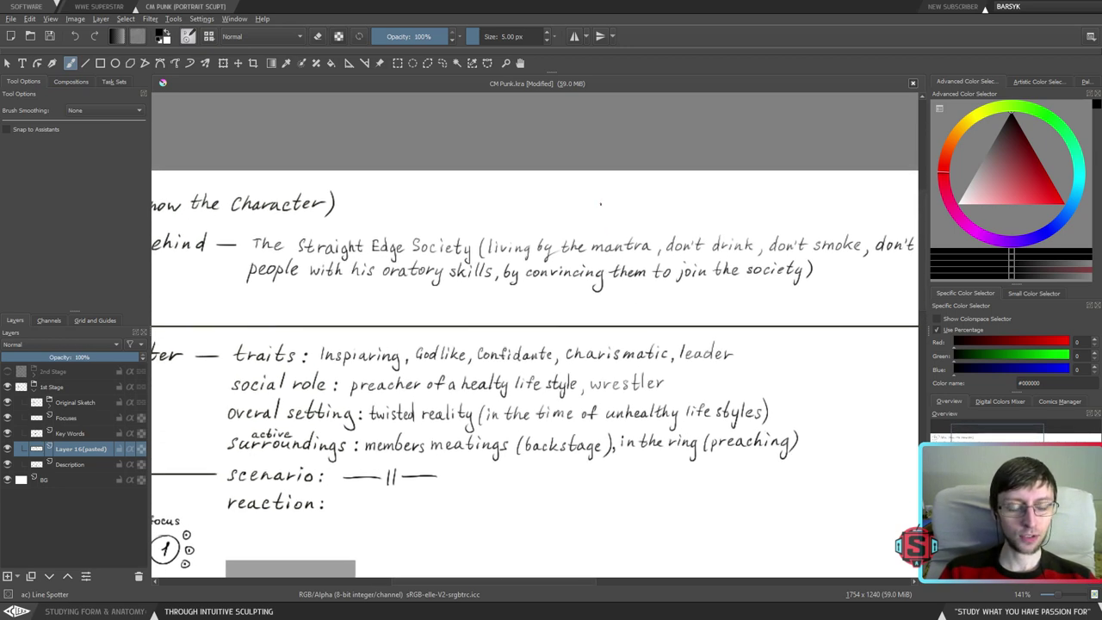
left_click_drag(679, 410, 485, 401)
left_click_drag(654, 465, 774, 394)
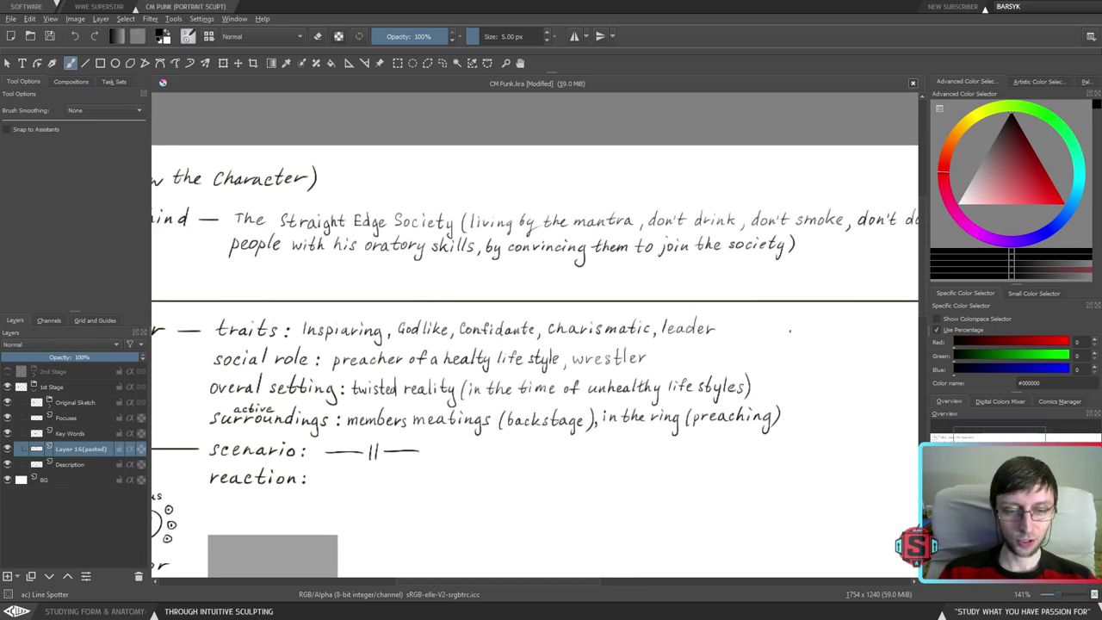
left_click_drag(607, 430, 703, 436)
left_click_drag(765, 366, 684, 368)
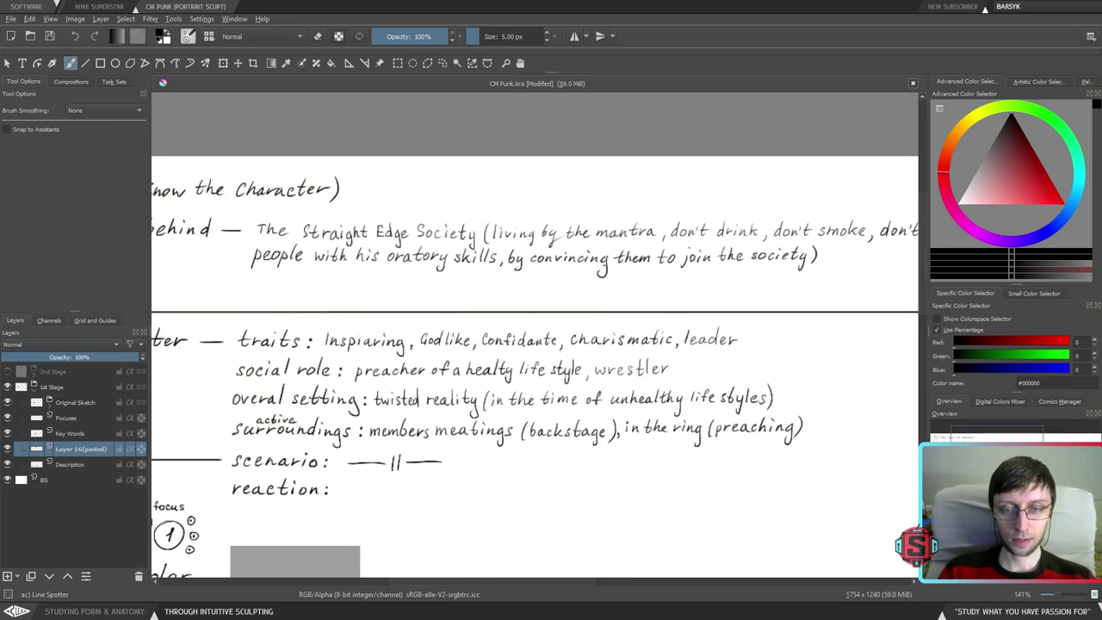
- Underline "in the time of unhealthy life styles" in the overall setting line, and undo the stroke
left_click_drag(669, 490, 679, 421)
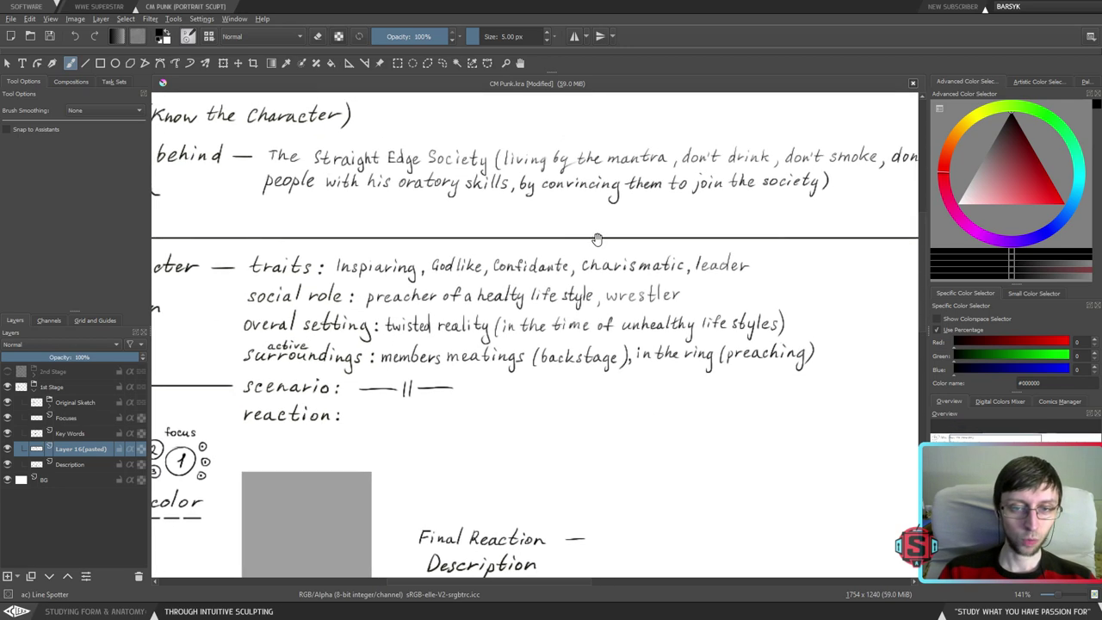
left_click_drag(502, 339, 771, 340)
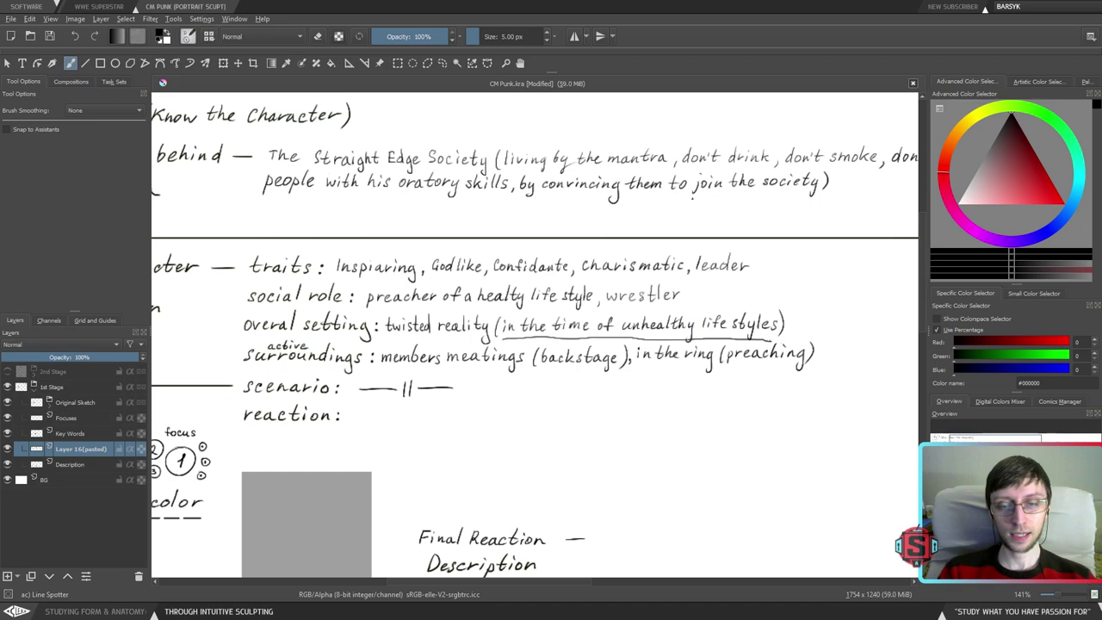
key("ctrl+z")
- Draw a stroke from the end of the overall setting line up to the inspiration note, and undo it
left_click_drag(583, 227, 616, 276)
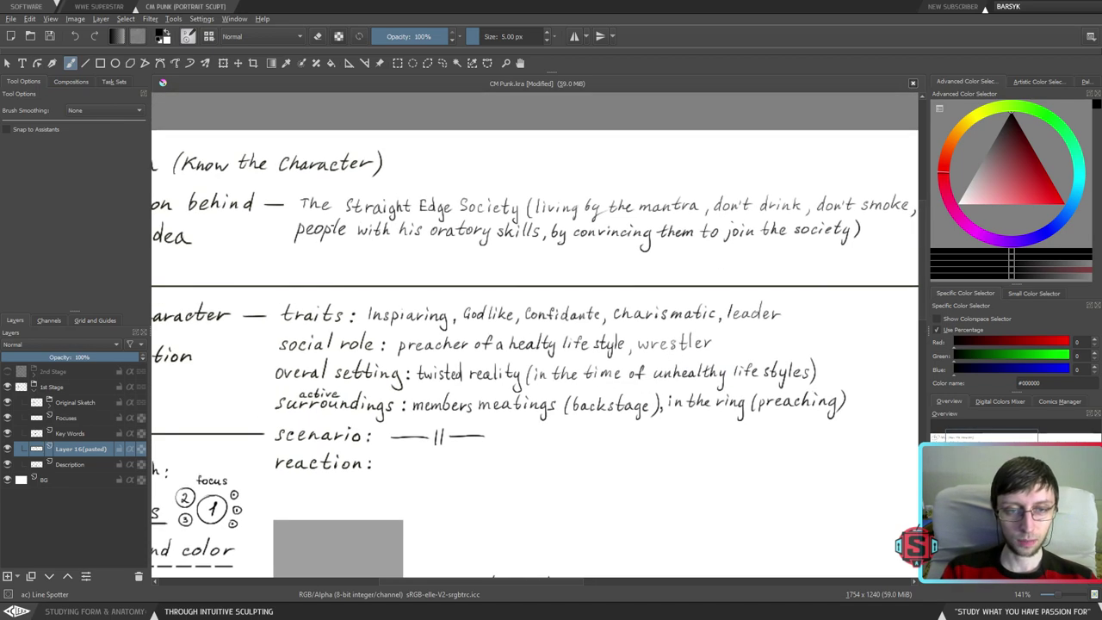
left_click_drag(441, 272, 678, 291)
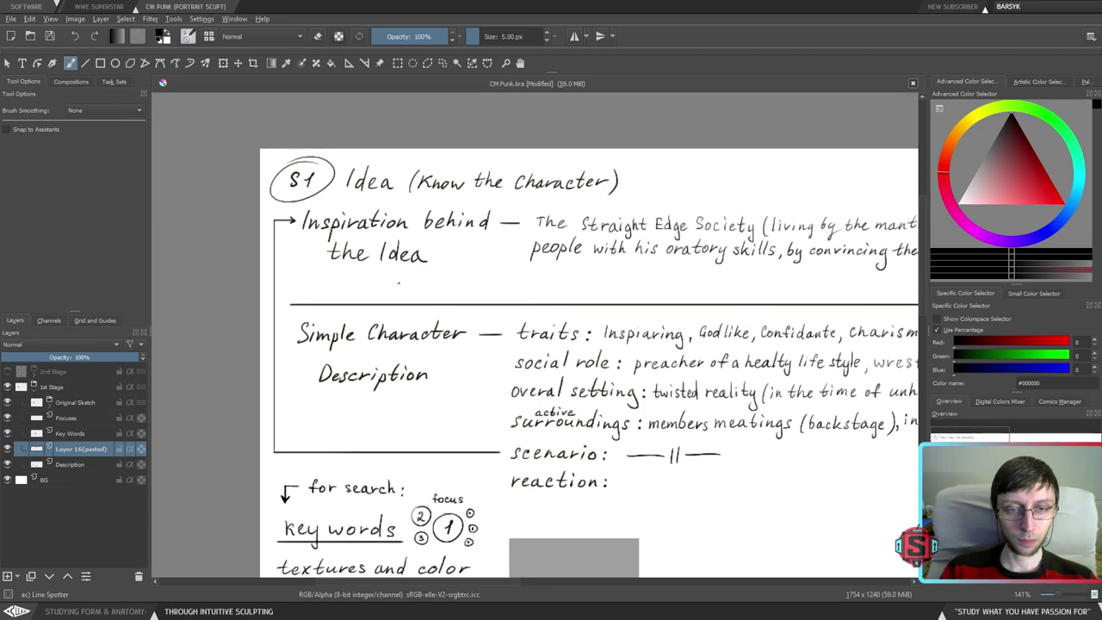
left_click_drag(686, 339, 485, 336)
left_click_drag(763, 345, 593, 284)
mouse_move(711, 329)
left_mouse_down()
mouse_move(747, 276)
mouse_move(730, 196)
left_mouse_up()
key("ctrl+z")
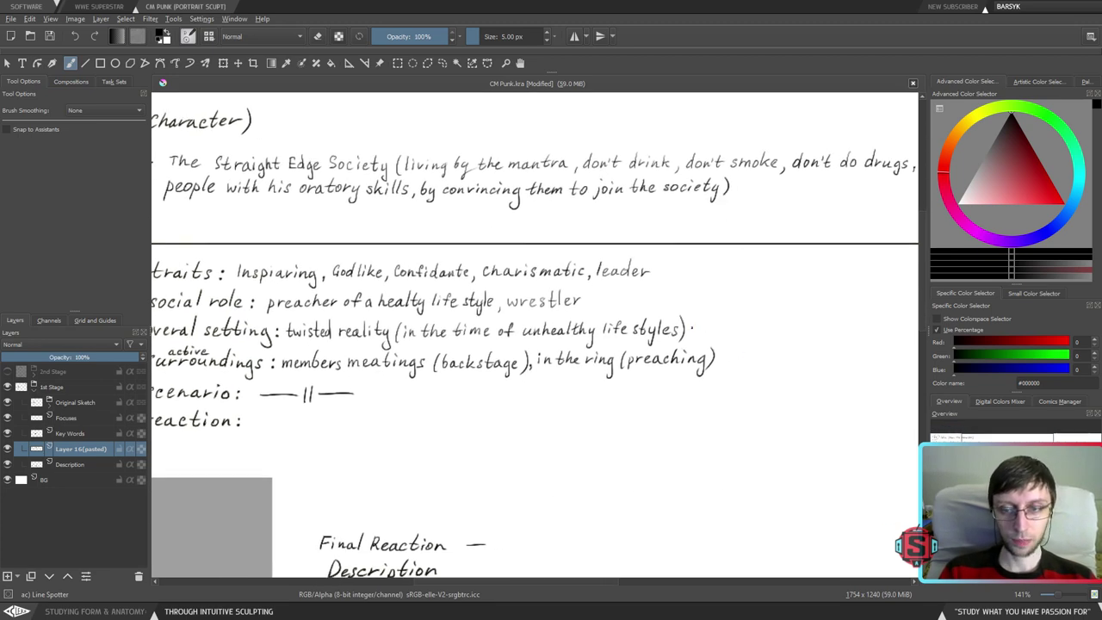
- Examine the character description lines, the key words legend and the final reaction area, ending with the whole page
left_click_drag(433, 363, 594, 350)
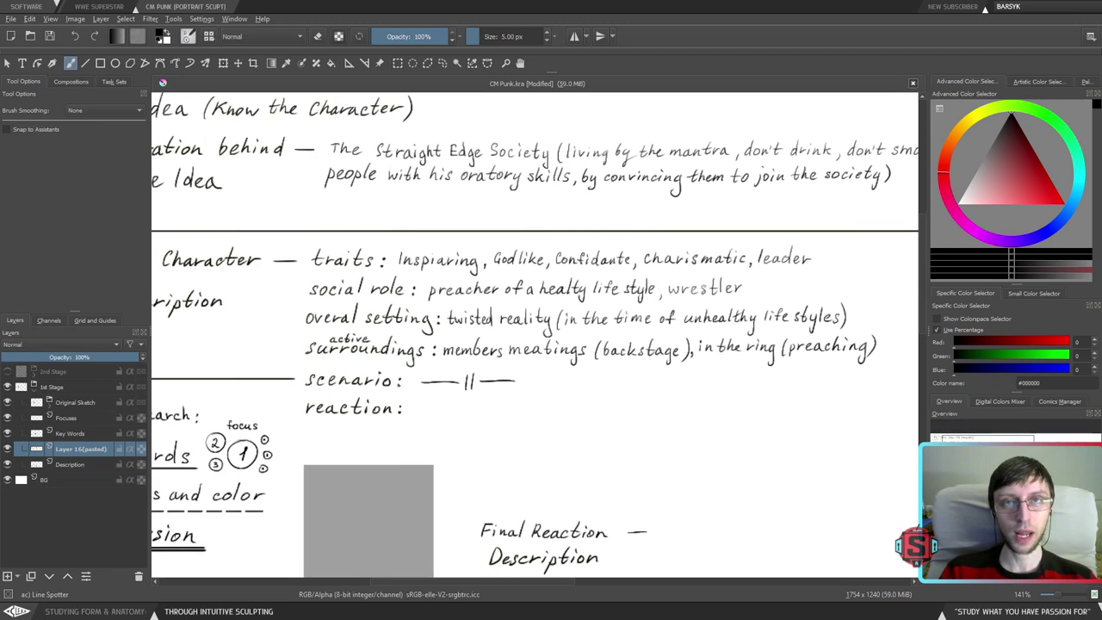
mouse_move(512, 334)
left_mouse_down()
mouse_move(497, 349)
mouse_move(502, 333)
left_mouse_up()
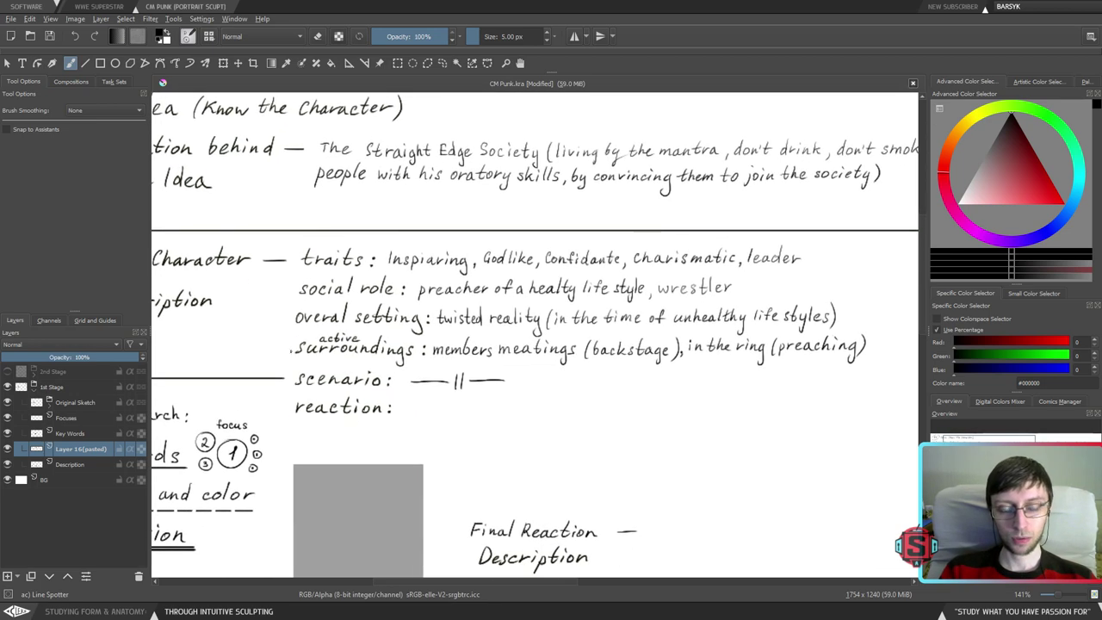
left_click_drag(537, 405, 448, 455)
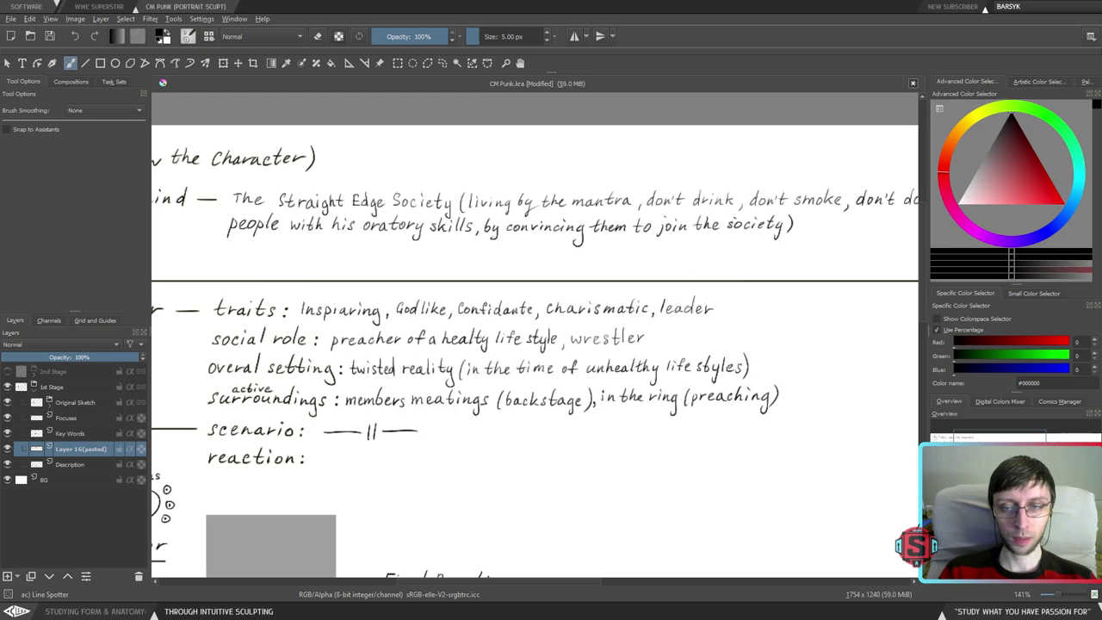
left_click_drag(430, 464, 476, 440)
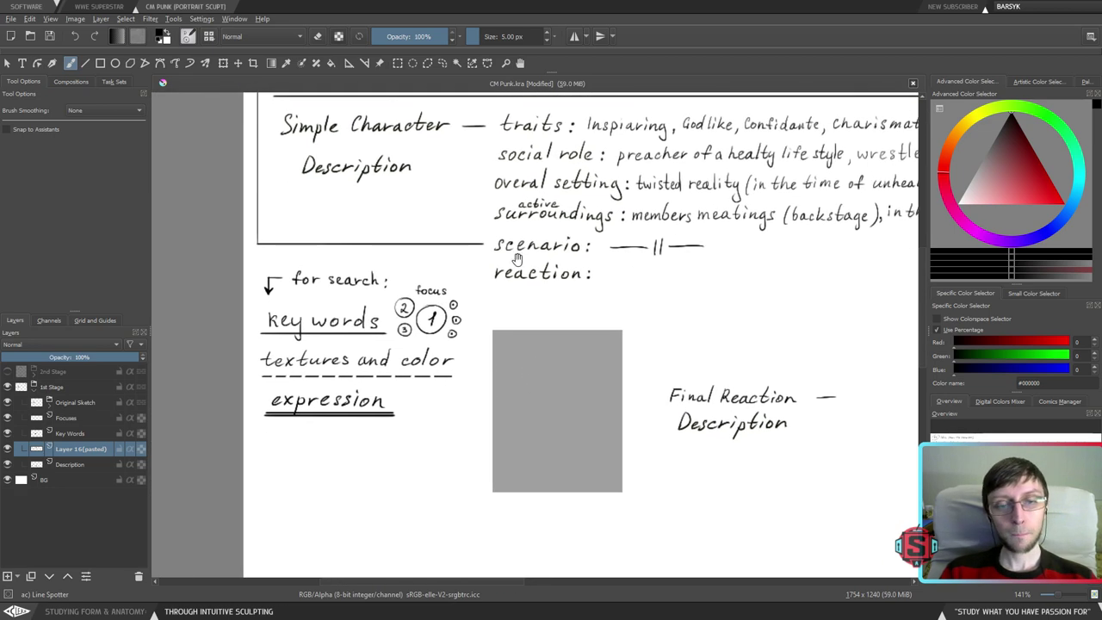
left_click_drag(738, 313, 568, 443)
key("minus")
key("minus")
left_click_drag(620, 391, 599, 362)
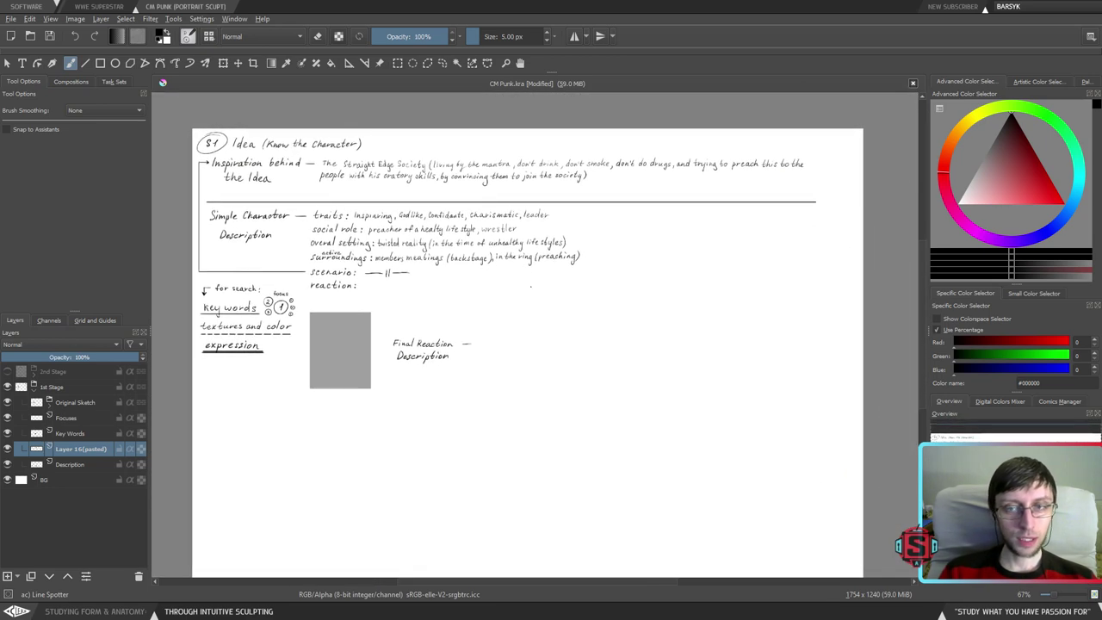
- Save the CM Punk notes document
left_click(50, 39)
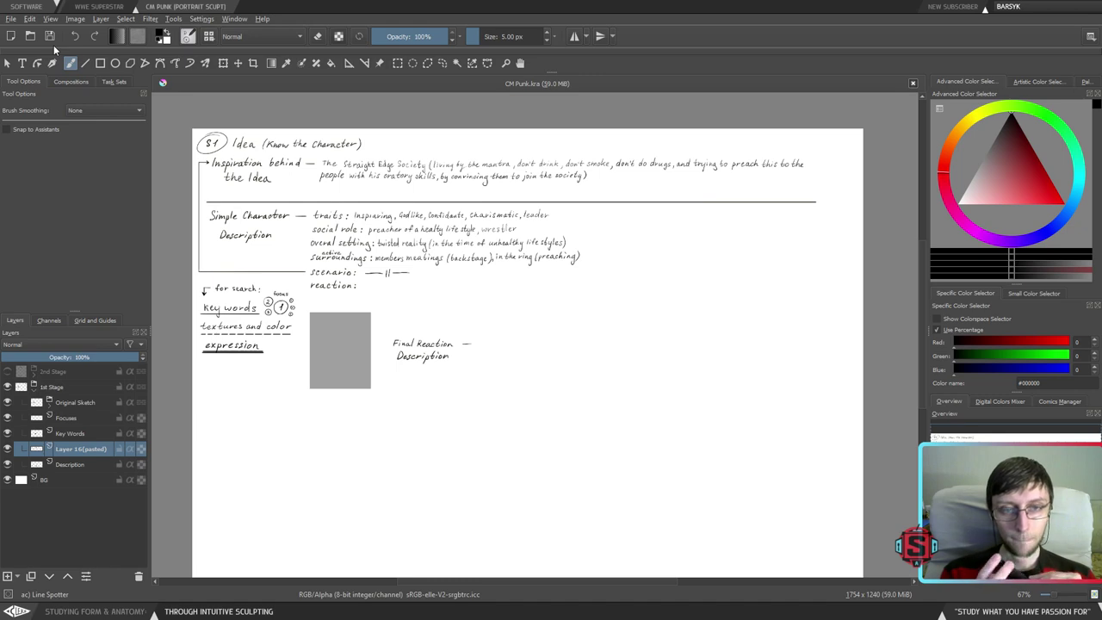
key("minus")
key("minus")
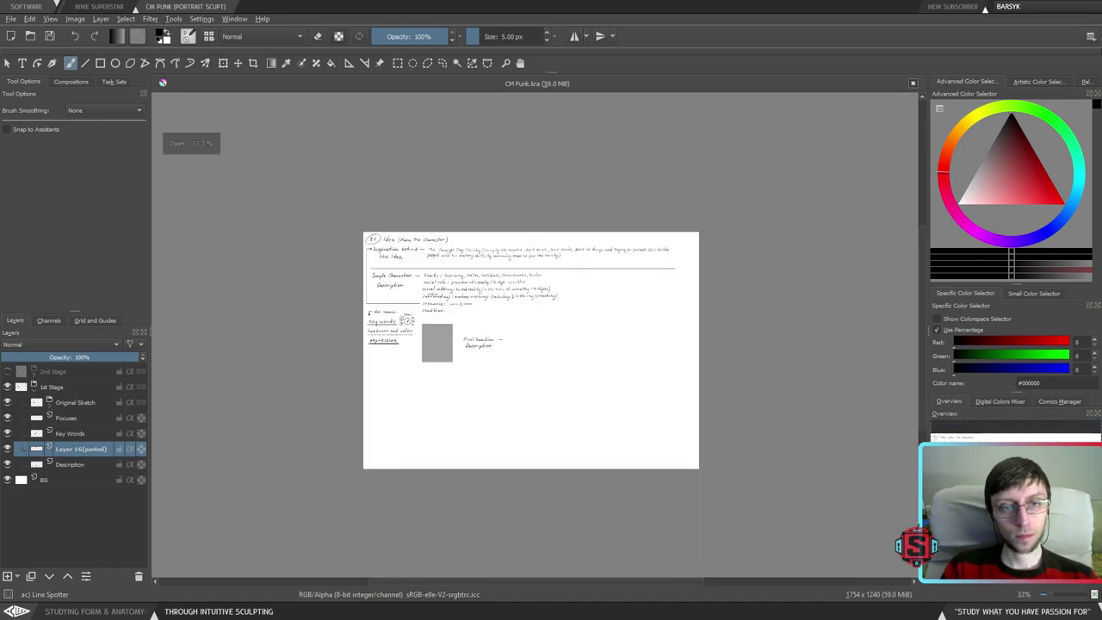
- Handwrite "– CM Punk" after the "Idea (Know the Character)" heading
key("plus")
key("plus")
left_click_drag(374, 230, 393, 253)
scroll(392, 252, "up", 3)
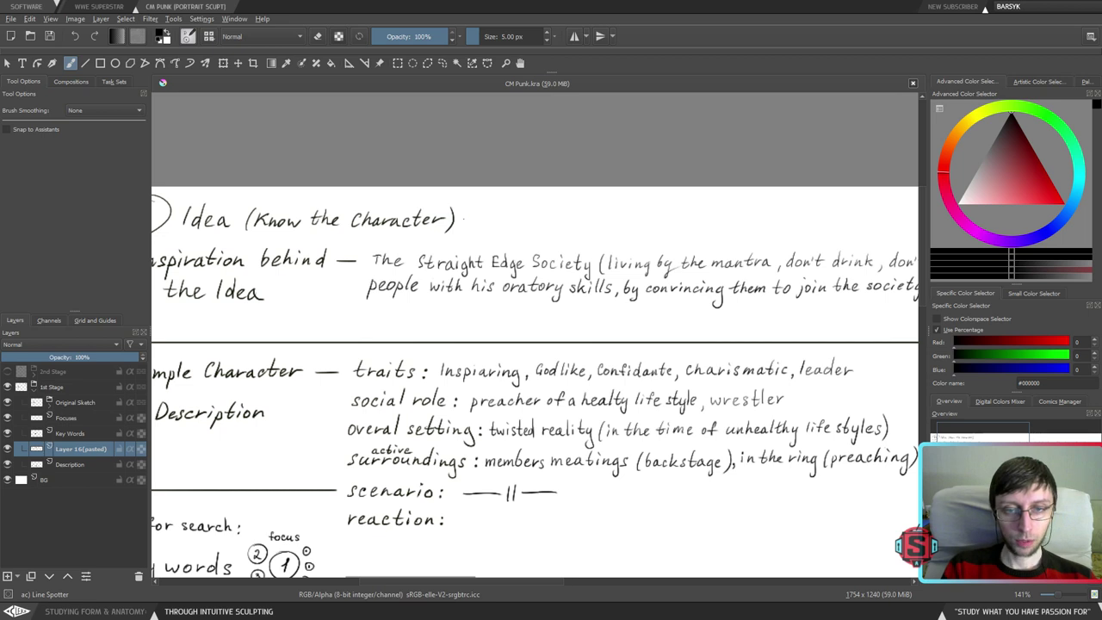
mouse_move(464, 220)
left_mouse_down()
mouse_move(509, 219)
mouse_move(497, 225)
mouse_move(510, 215)
mouse_move(527, 226)
left_mouse_up()
key("ctrl+z")
left_click(522, 222)
left_click_drag(528, 210, 563, 226)
left_click_drag(567, 216, 579, 228)
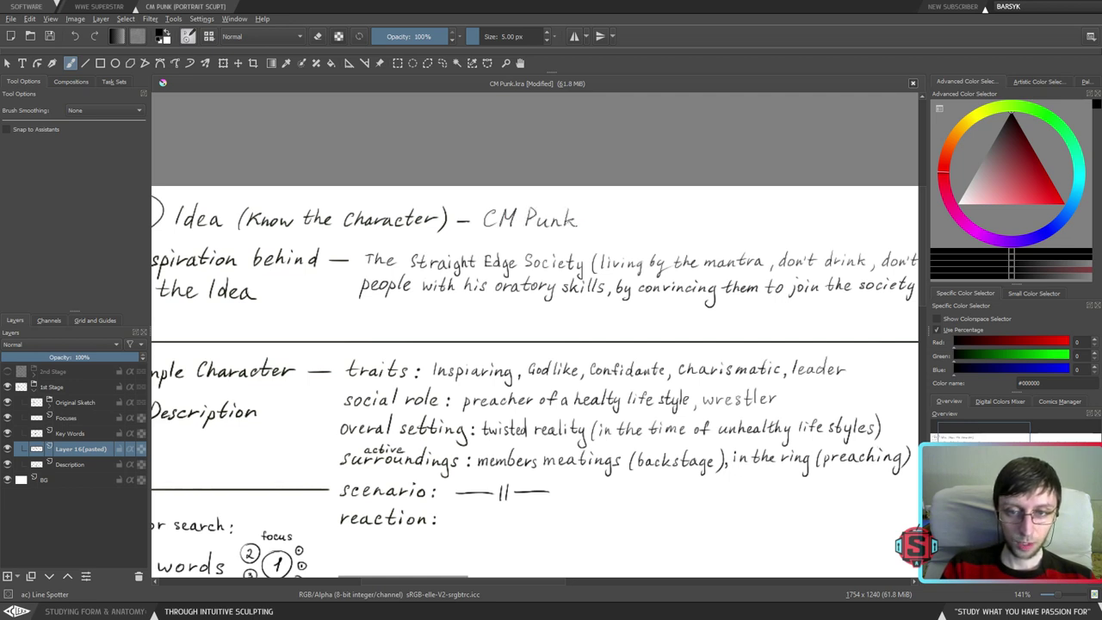
- Open the recent document Amelie.kra alongside the CM Punk notes
key("minus")
key("minus")
left_click_drag(588, 427, 470, 312)
left_click(10, 19)
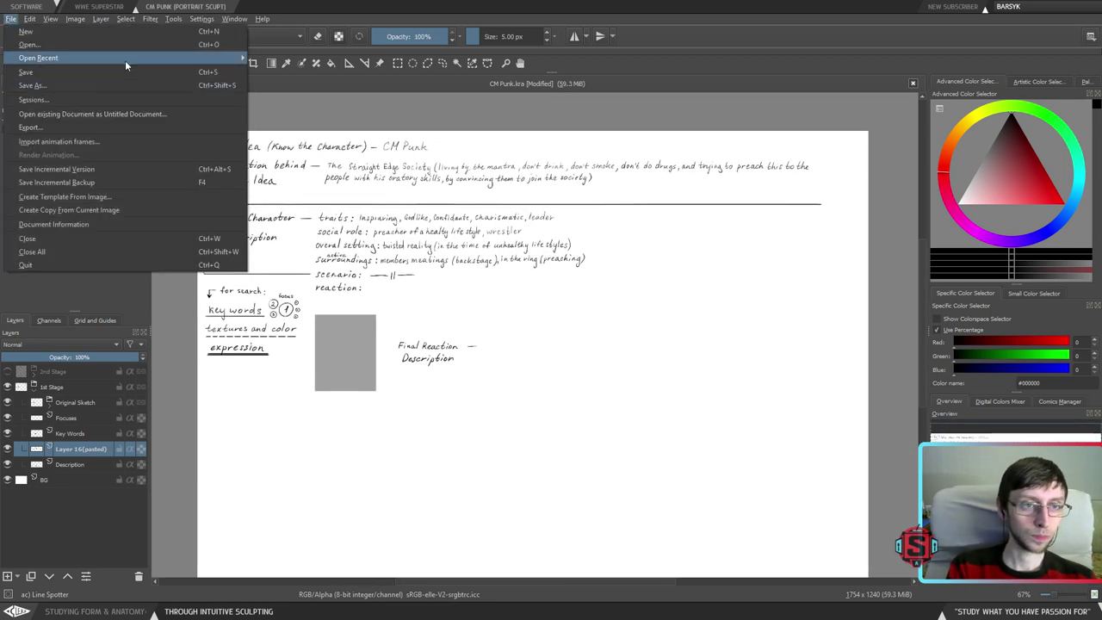
mouse_move(223, 63)
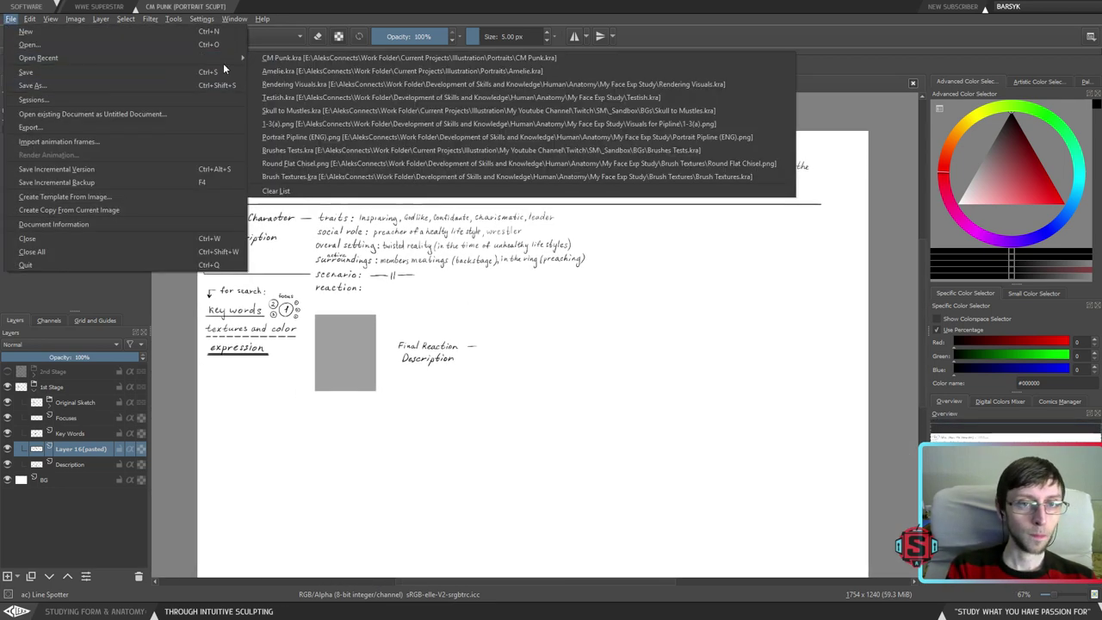
left_click(347, 72)
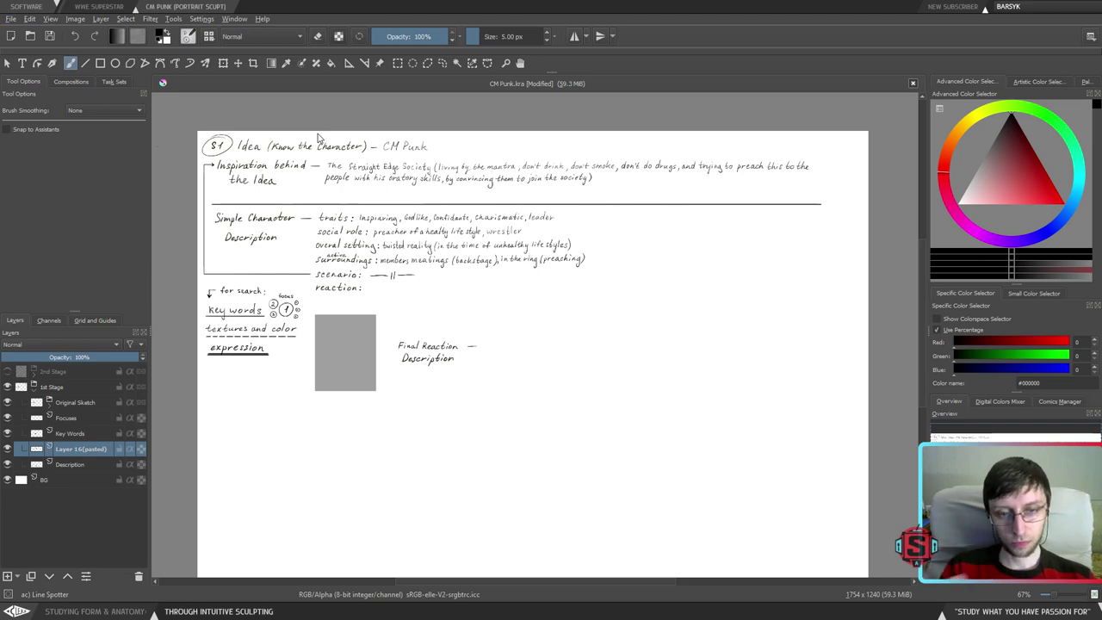
- Hide the 2nd Stage layer group and show the 1st Stage group in the Amelie document
key("minus")
key("minus")
key("plus")
key("plus")
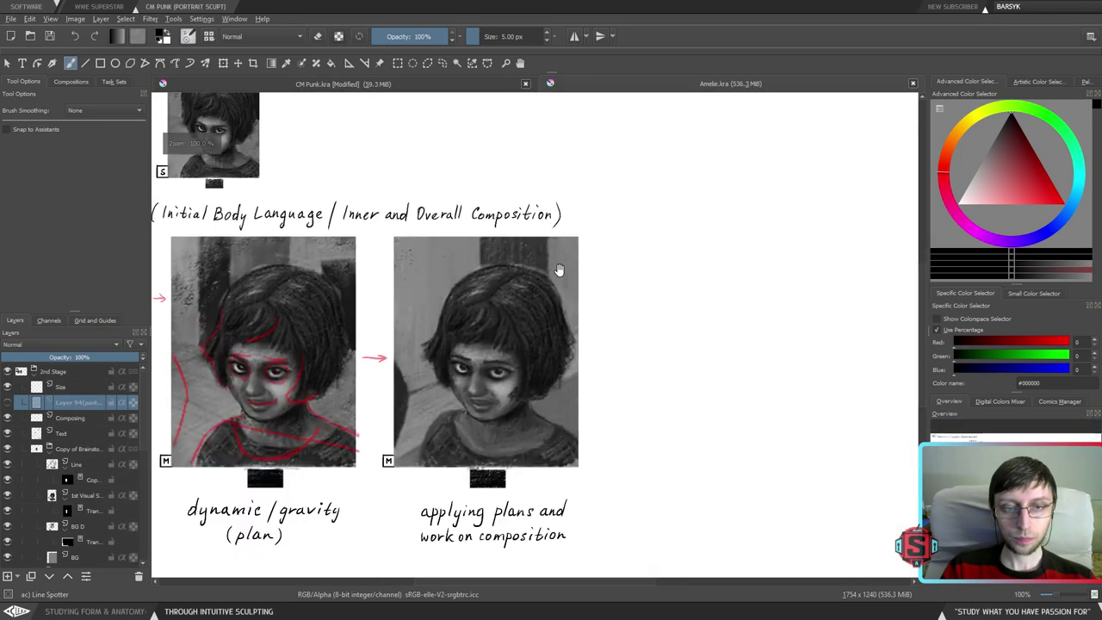
key("minus")
key("minus")
left_click_drag(586, 257, 582, 265)
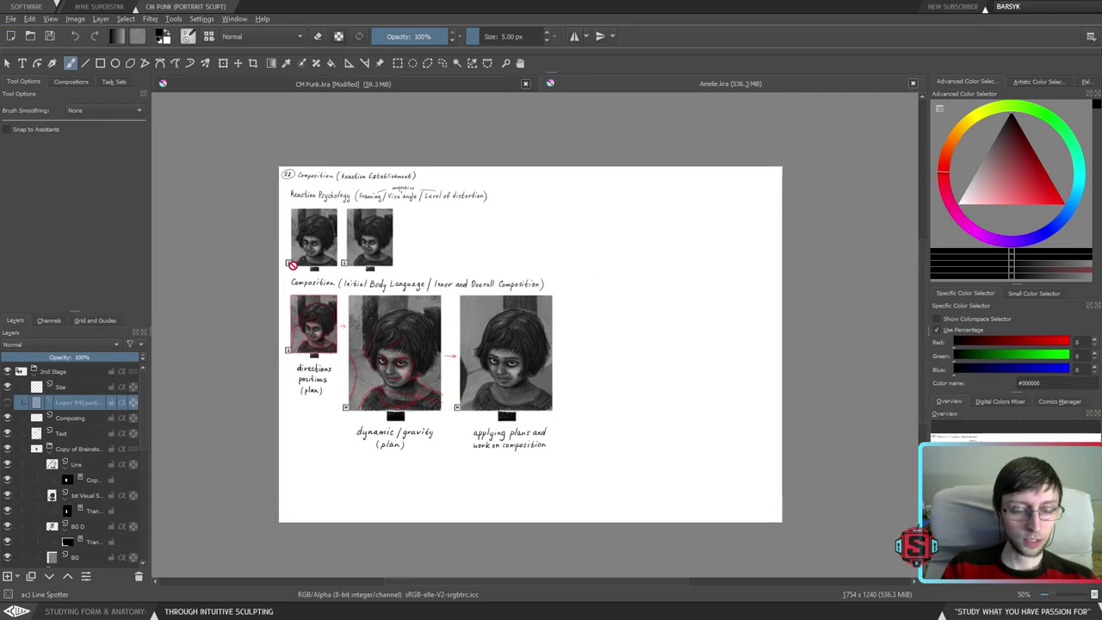
left_click(35, 373)
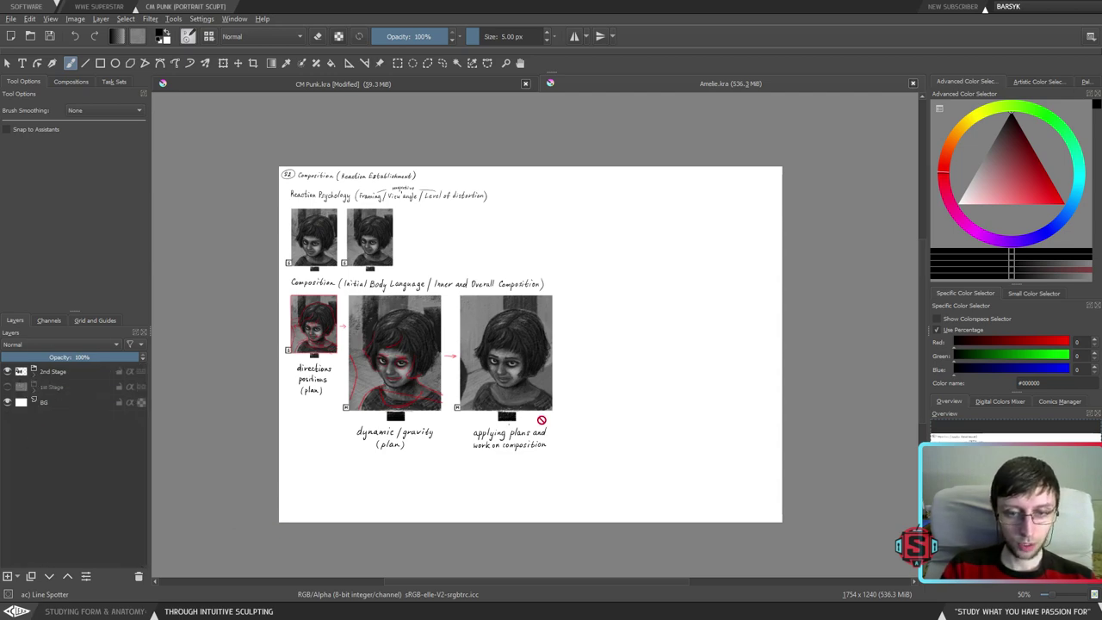
left_click(8, 372)
left_click(7, 387)
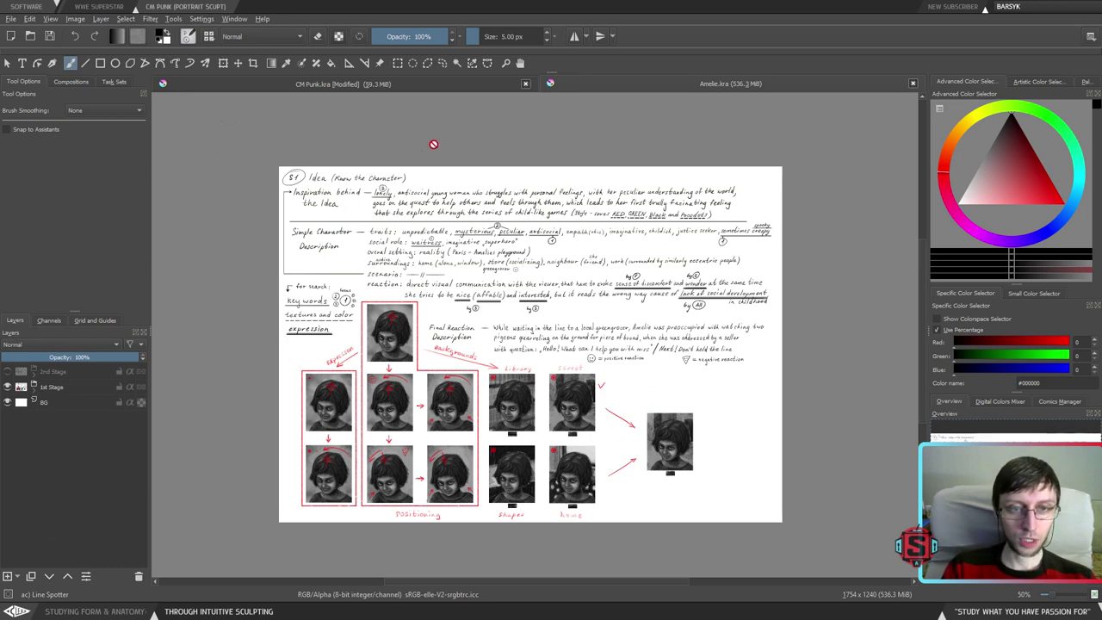
- Make the Description layer inside the 1st Stage group active, toggling its visibility off and back on
left_click(24, 387)
left_click(33, 386)
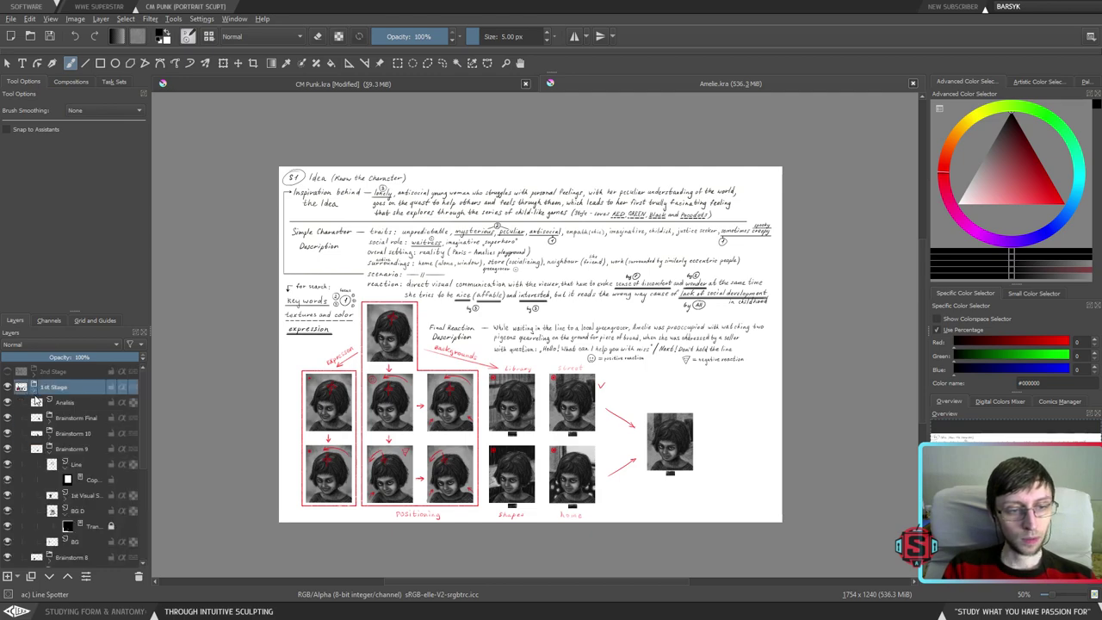
key("1")
left_click_drag(355, 145, 496, 332)
scroll(68, 465, "down", 5)
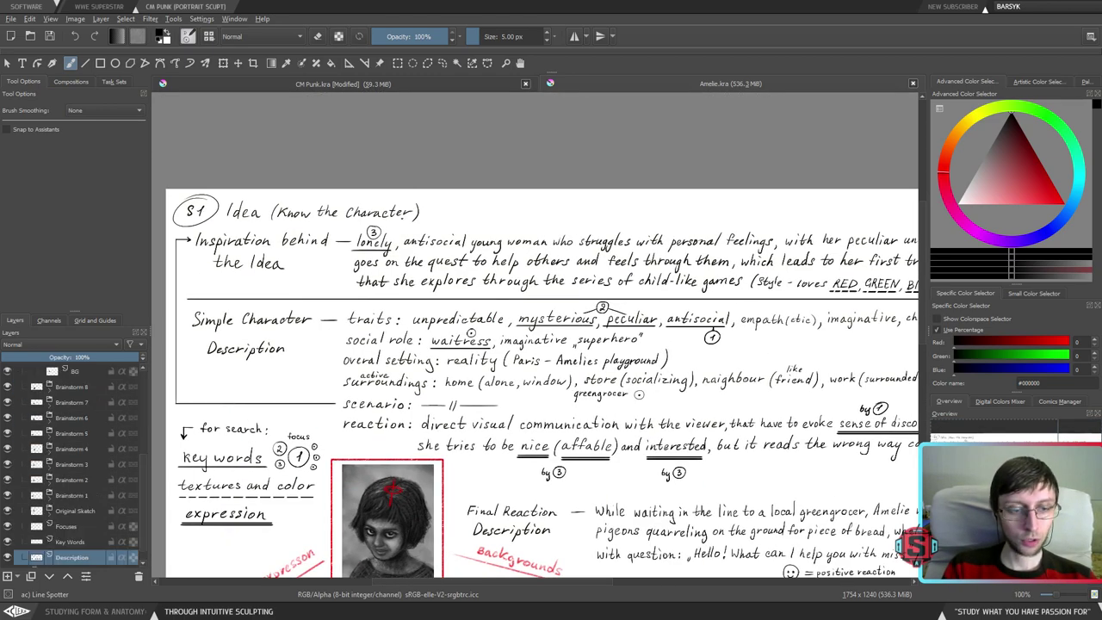
left_click(9, 560)
left_click(9, 560)
- Handwrite "– Amelie" after the "Idea (Know the Character)" heading on the Amelie page
key("plus")
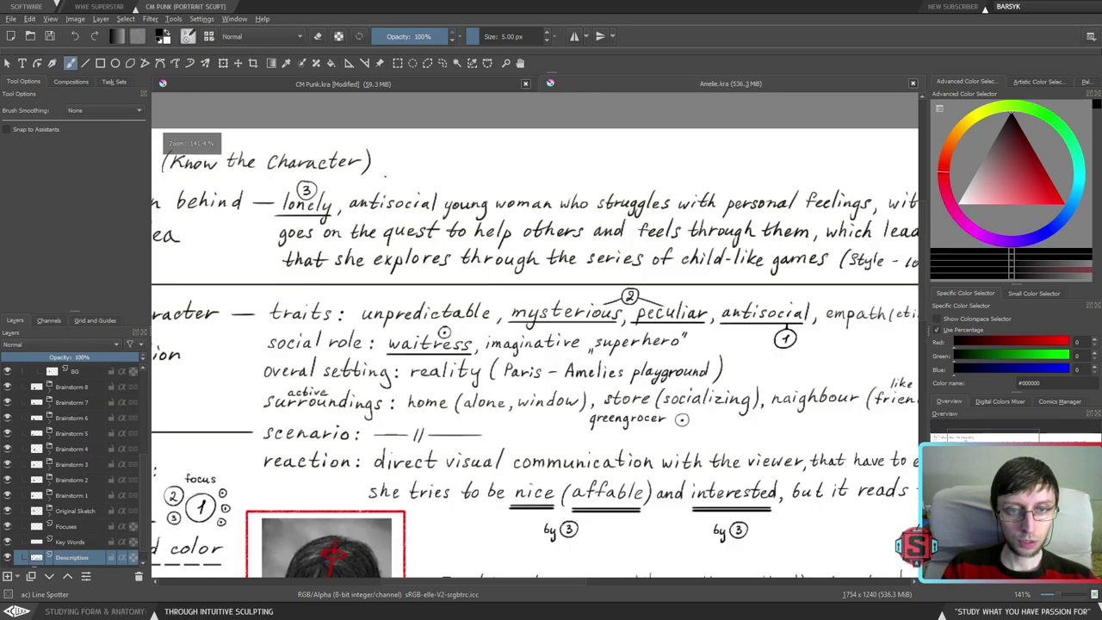
mouse_move(388, 178)
left_mouse_down()
mouse_move(560, 290)
mouse_move(571, 274)
mouse_move(562, 276)
mouse_move(578, 287)
mouse_move(562, 276)
mouse_move(570, 282)
left_mouse_up()
right_click(569, 292)
right_click(570, 286)
key("ctrl+z")
key("ctrl+z")
key("ctrl+z")
key("ctrl+z")
mouse_move(576, 267)
left_mouse_down()
mouse_move(580, 284)
mouse_move(630, 285)
left_mouse_up()
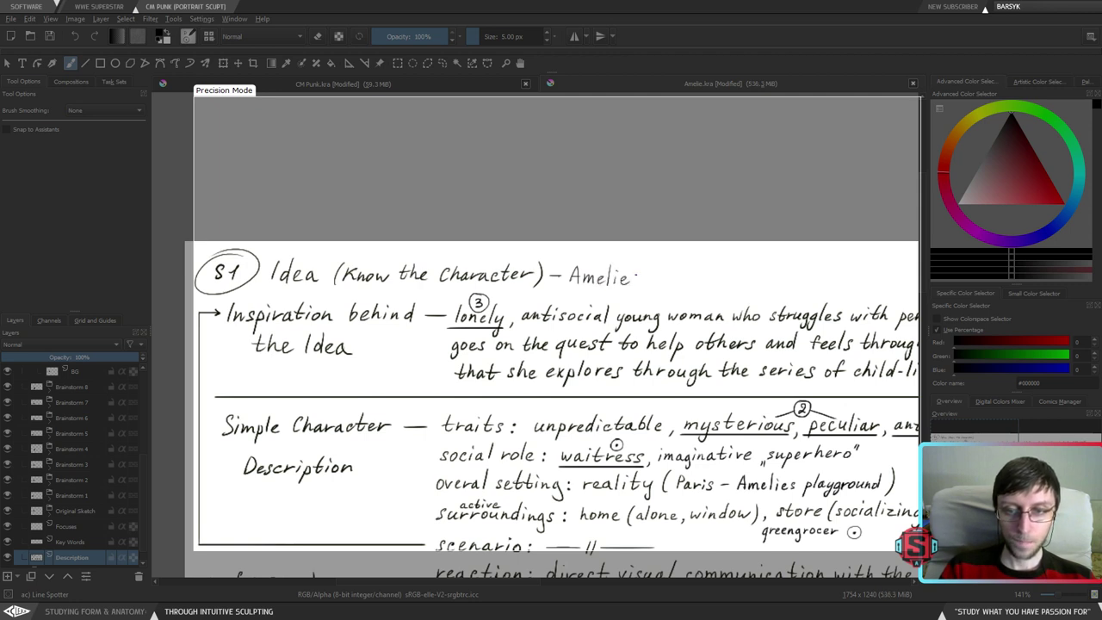
- Examine Amelie's stage-one notes, including the reaction line, the final reaction description and the portrait variations
key("minus")
key("minus")
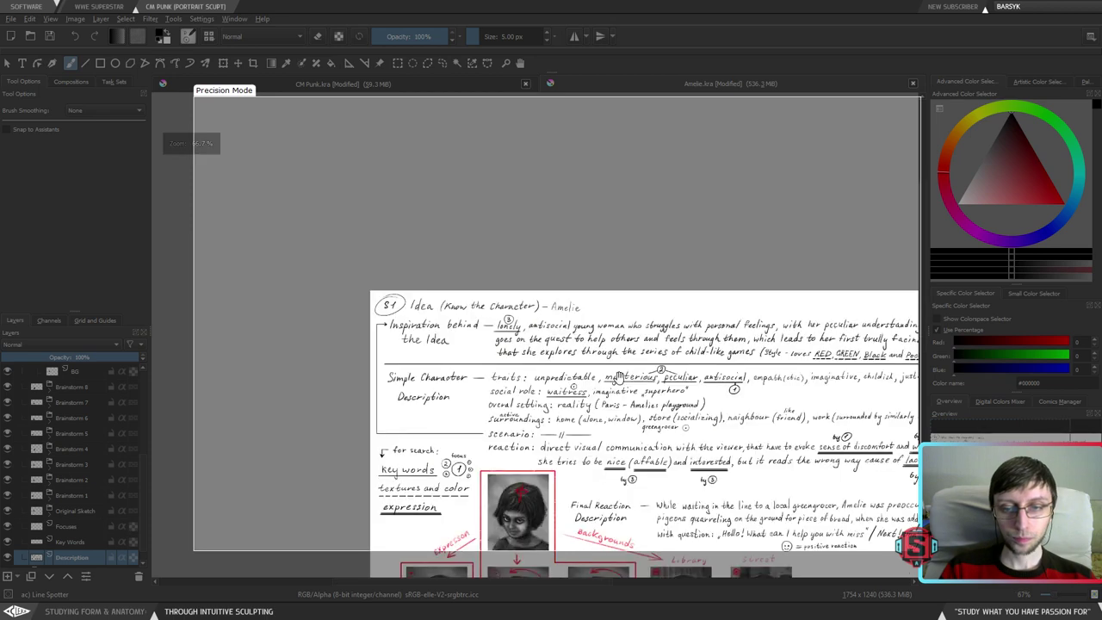
left_click_drag(619, 378, 550, 296)
left_click_drag(592, 376, 473, 286)
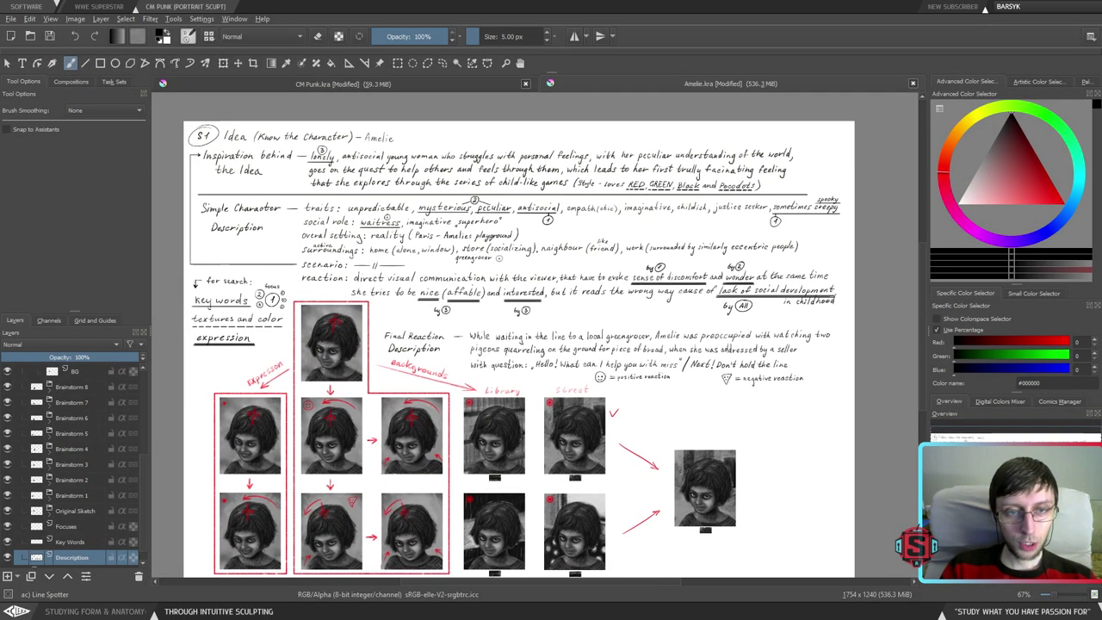
left_click_drag(429, 349, 452, 360)
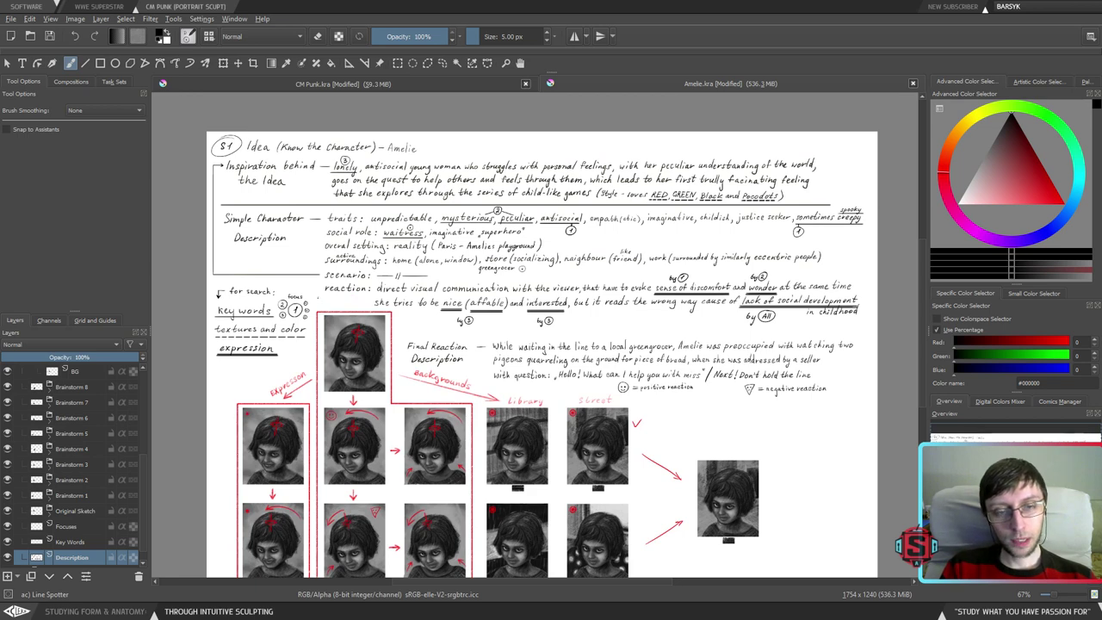
left_click_drag(405, 312, 313, 316)
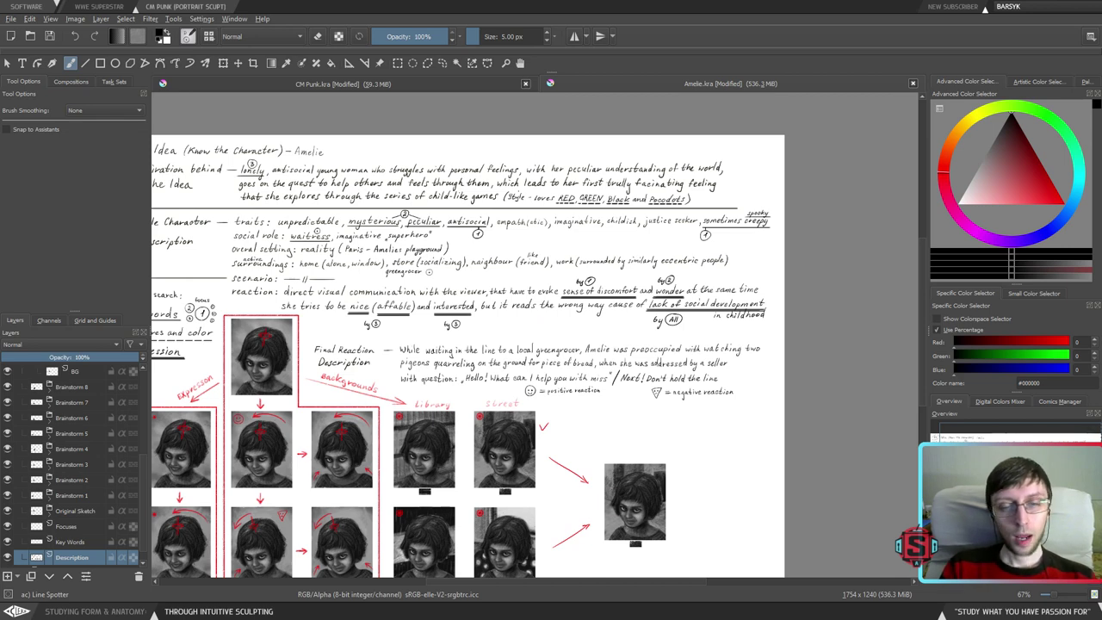
left_click_drag(476, 331, 582, 315)
scroll(144, 383, "down", 2)
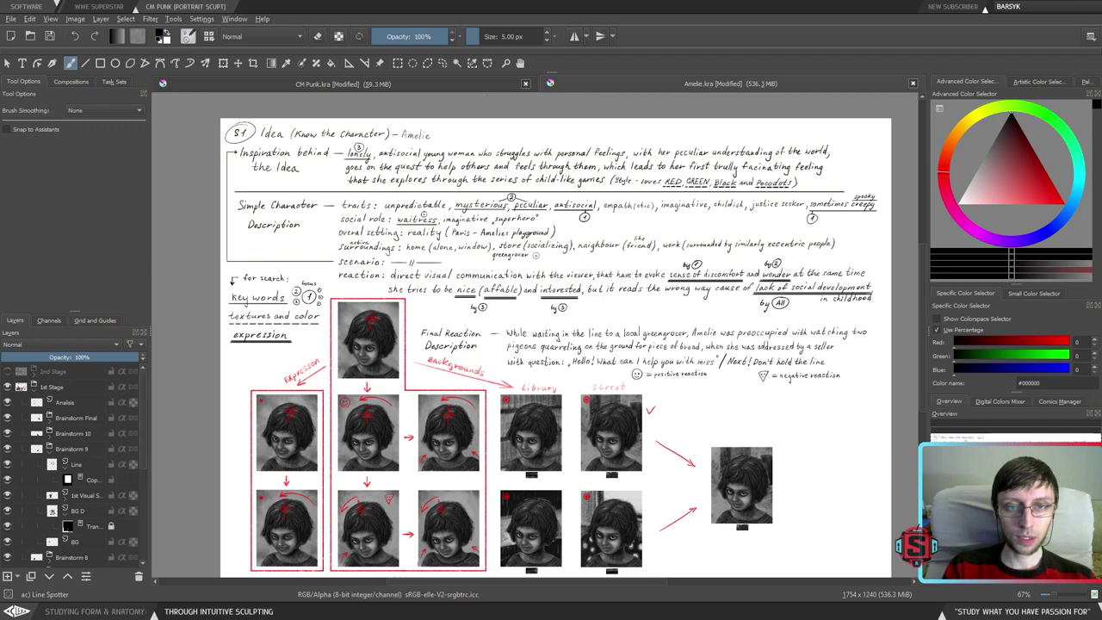
- Return to the CM Punk.kra document and save it
left_click(360, 86)
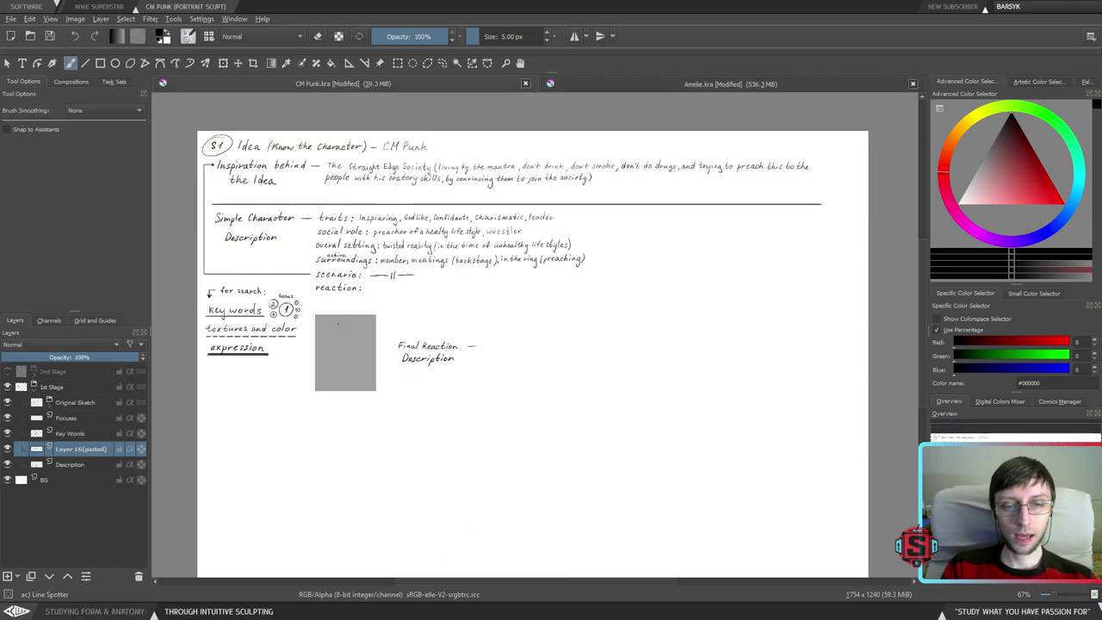
left_click(49, 36)
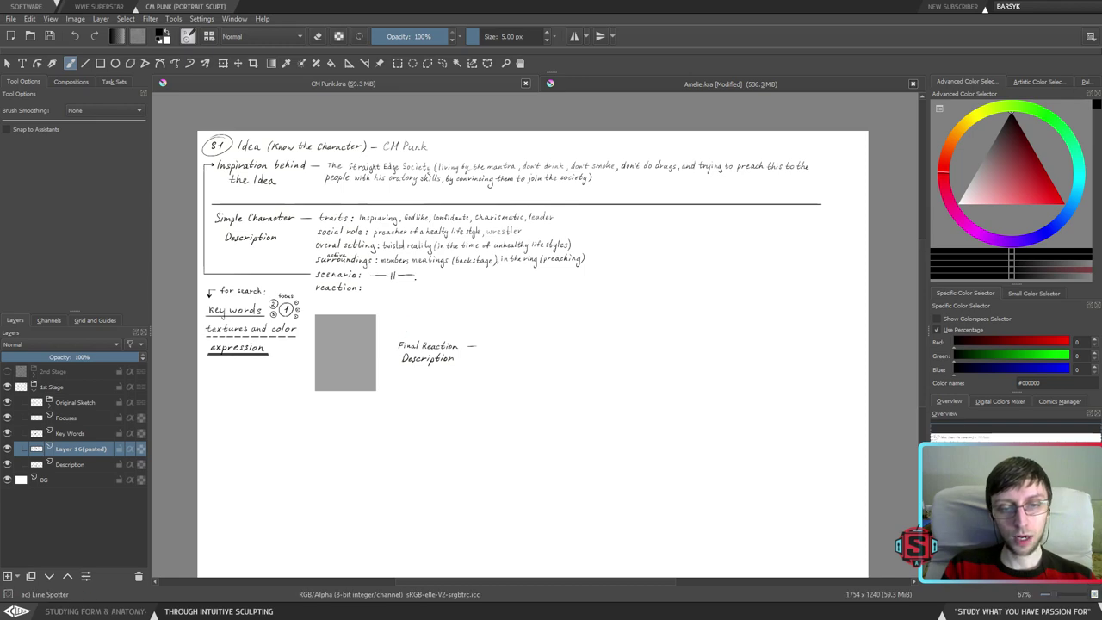
- Handwrite "inderect interaction with the viewer" after "reaction:" in the CM Punk notes with a 6 px brush
key("ctrl+plus")
key("ctrl+plus")
left_click_drag(368, 308, 581, 404)
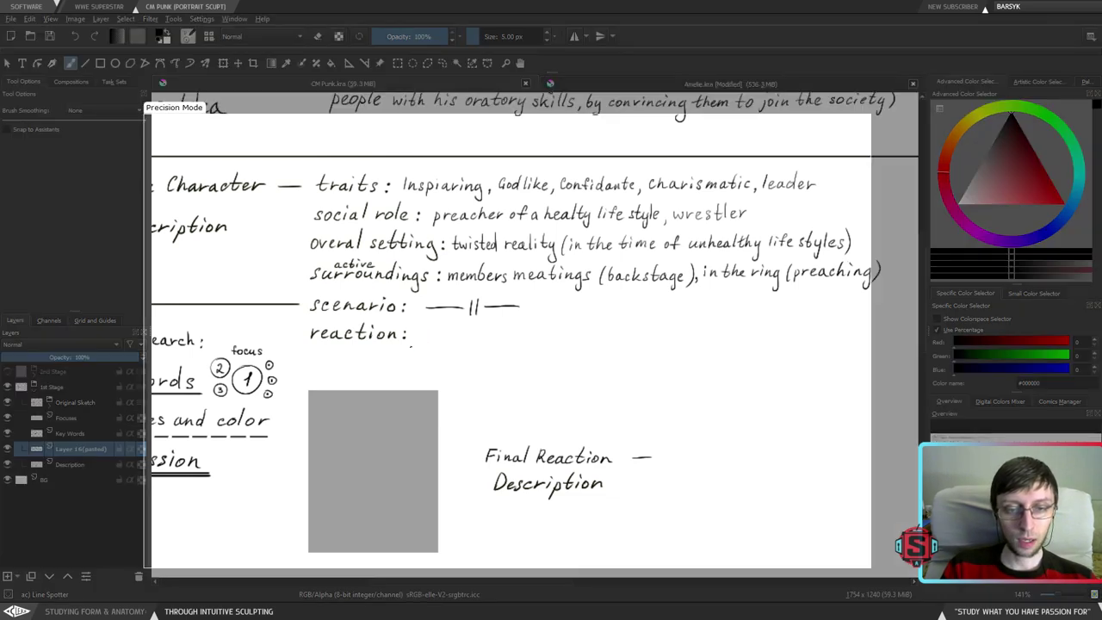
key("minus")
key("minus")
key("plus")
key("plus")
left_click_drag(408, 358, 469, 316)
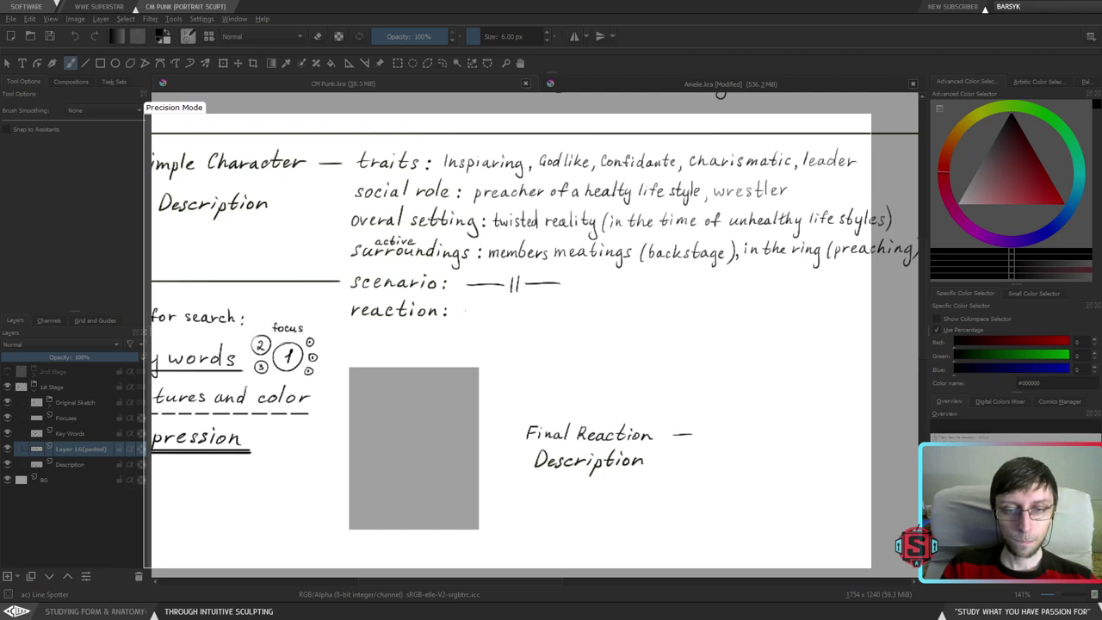
left_click_drag(469, 319, 500, 317)
left_click_drag(503, 311, 536, 323)
left_click_drag(529, 313, 538, 320)
key("ctrl+z")
key("ctrl+z")
mouse_move(532, 311)
left_mouse_down()
mouse_move(543, 311)
mouse_move(516, 309)
mouse_move(529, 308)
left_mouse_up()
mouse_move(531, 295)
left_mouse_down()
mouse_move(531, 313)
mouse_move(585, 306)
left_mouse_up()
left_click_drag(584, 306, 593, 307)
mouse_move(598, 307)
left_mouse_down()
mouse_move(605, 313)
mouse_move(562, 276)
mouse_move(541, 293)
mouse_move(556, 301)
left_mouse_up()
left_click_drag(551, 292, 591, 298)
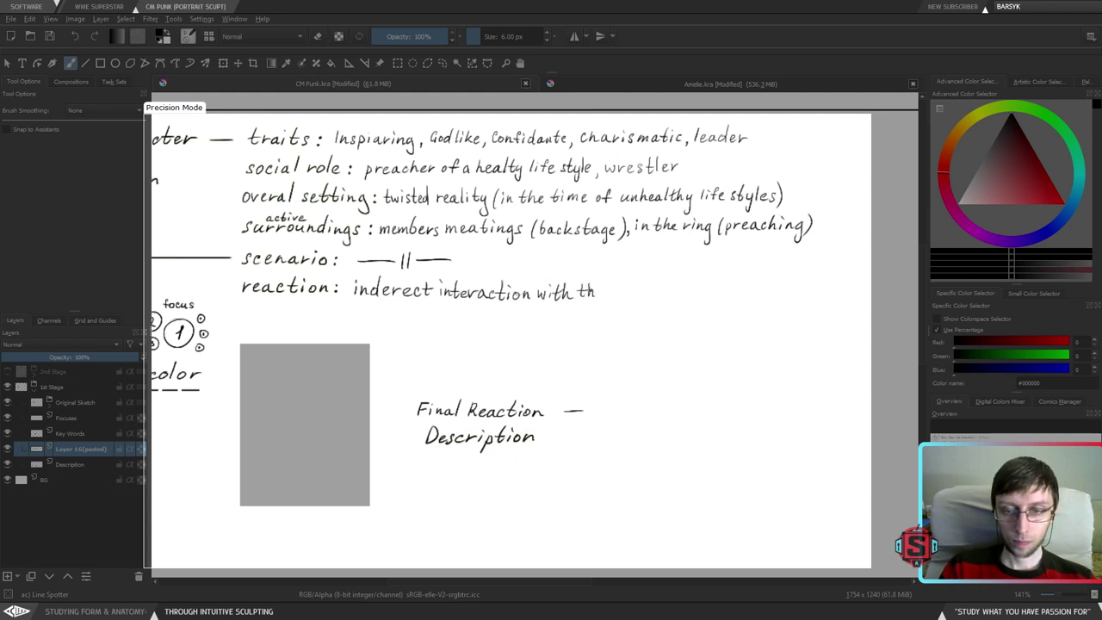
key("e")
key("e")
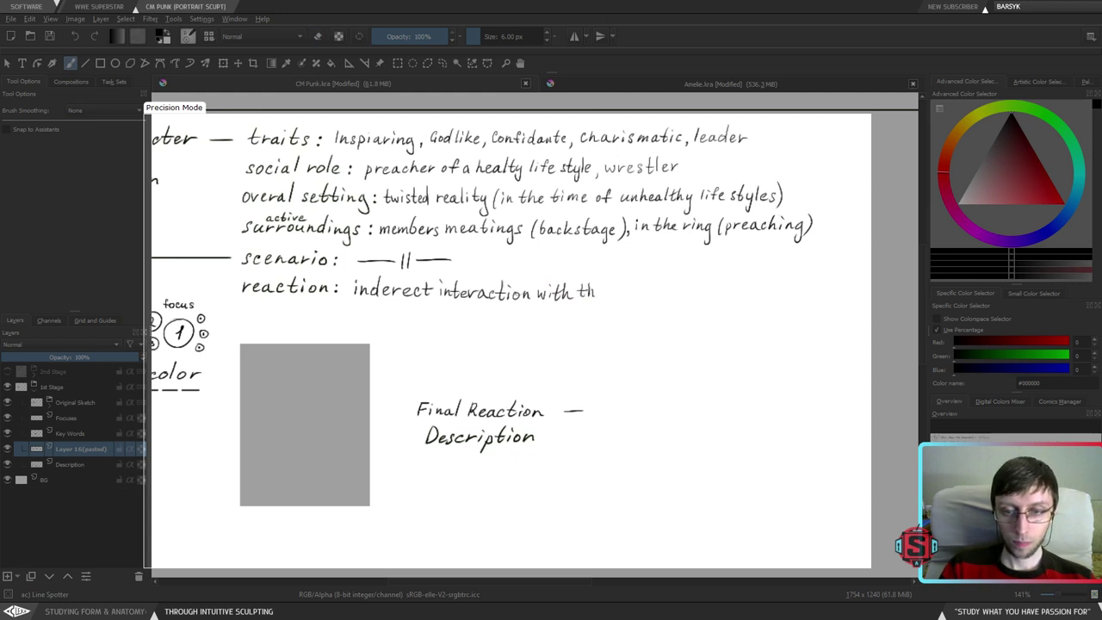
mouse_move(596, 293)
left_mouse_down()
mouse_move(621, 283)
mouse_move(610, 293)
mouse_move(664, 297)
left_mouse_up()
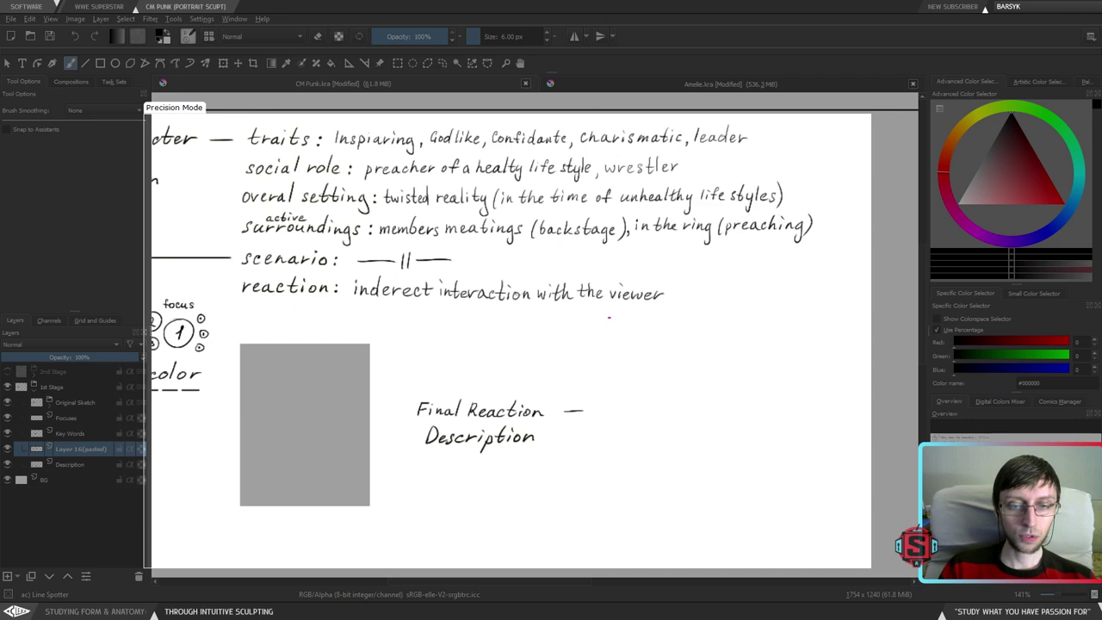
- Lasso the handwritten reaction text, rotate and shift it slightly so it lines up with its label, and clear the selection
left_click_drag(584, 335, 653, 334)
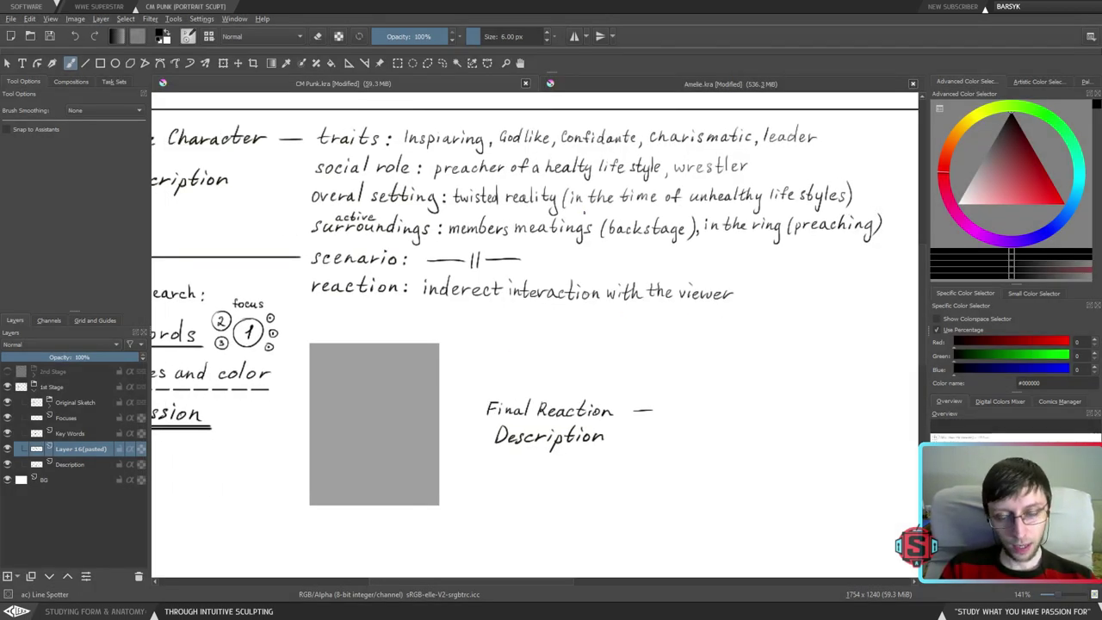
mouse_move(657, 337)
left_mouse_down()
mouse_move(567, 374)
mouse_move(583, 366)
left_mouse_up()
key("l")
mouse_move(705, 323)
left_mouse_down()
mouse_move(556, 304)
mouse_move(375, 304)
mouse_move(349, 311)
mouse_move(343, 342)
mouse_move(678, 353)
left_mouse_up()
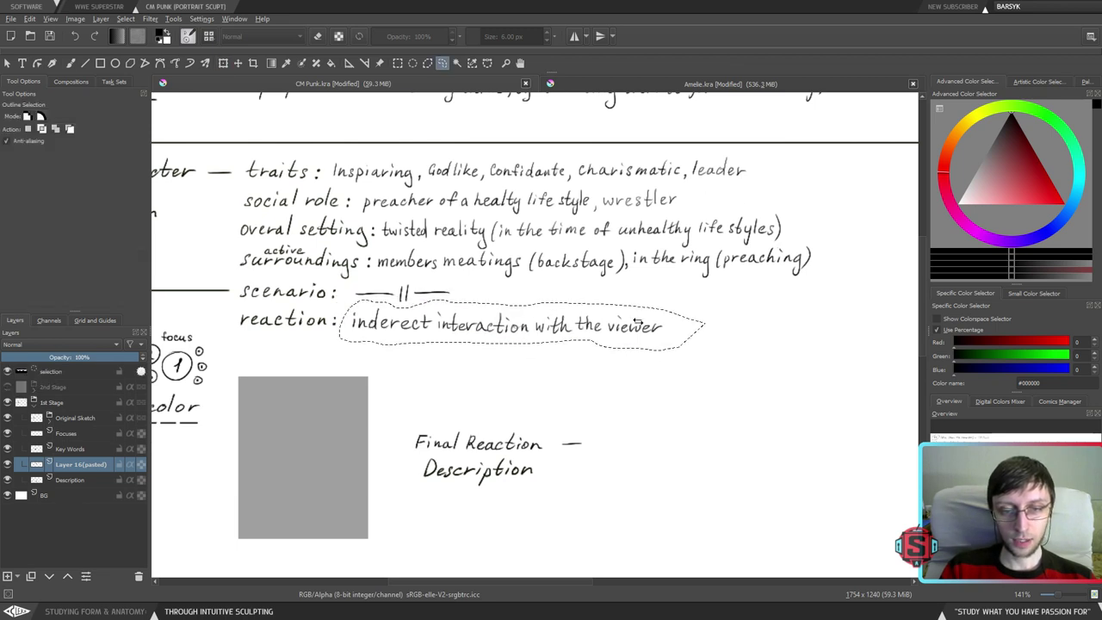
key("ctrl+t")
left_click_drag(522, 325, 350, 322)
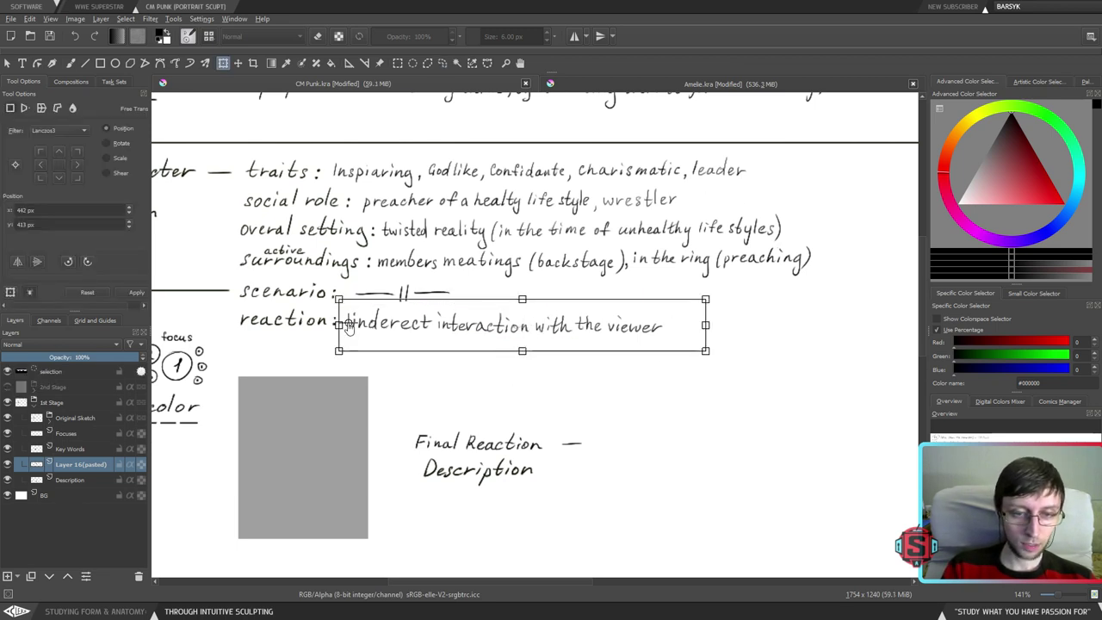
left_click_drag(758, 327, 755, 323)
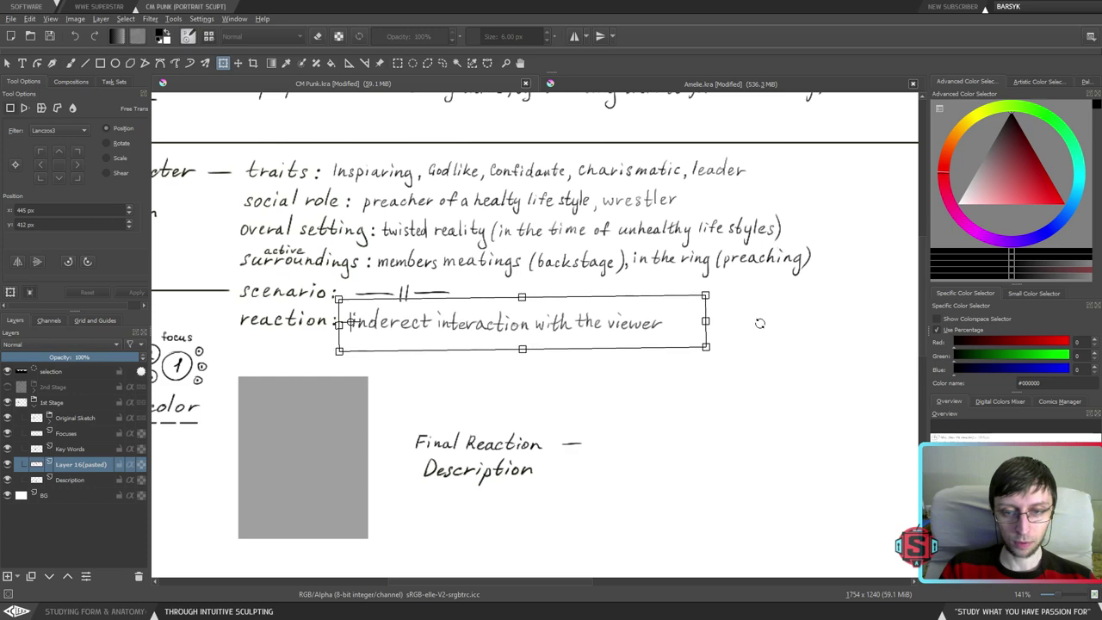
key("Return")
key("b")
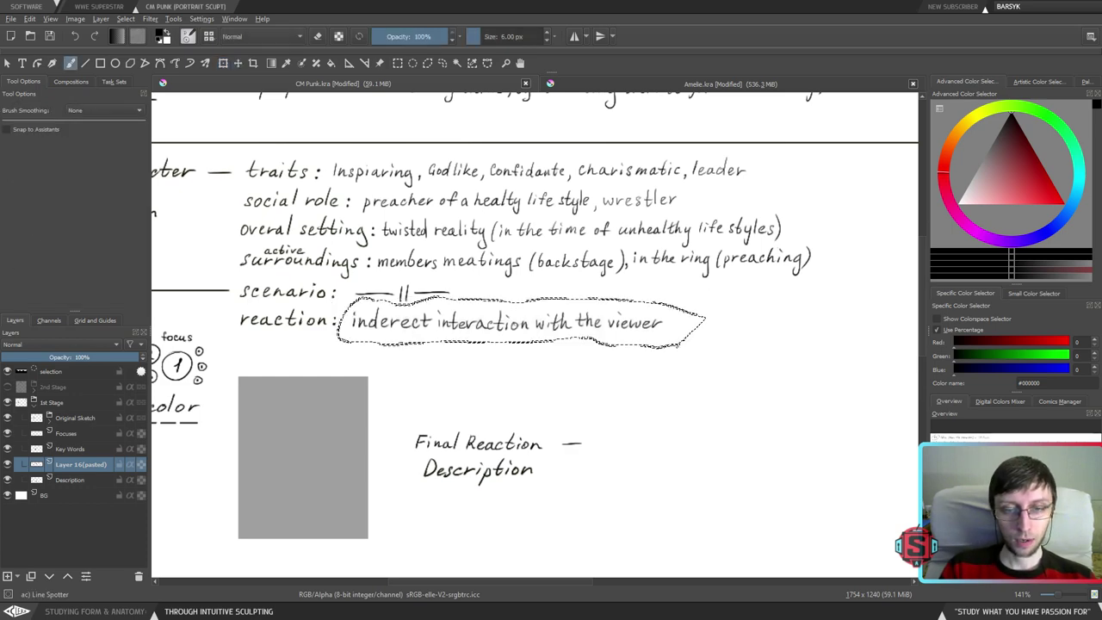
key("ctrl+shift+a")
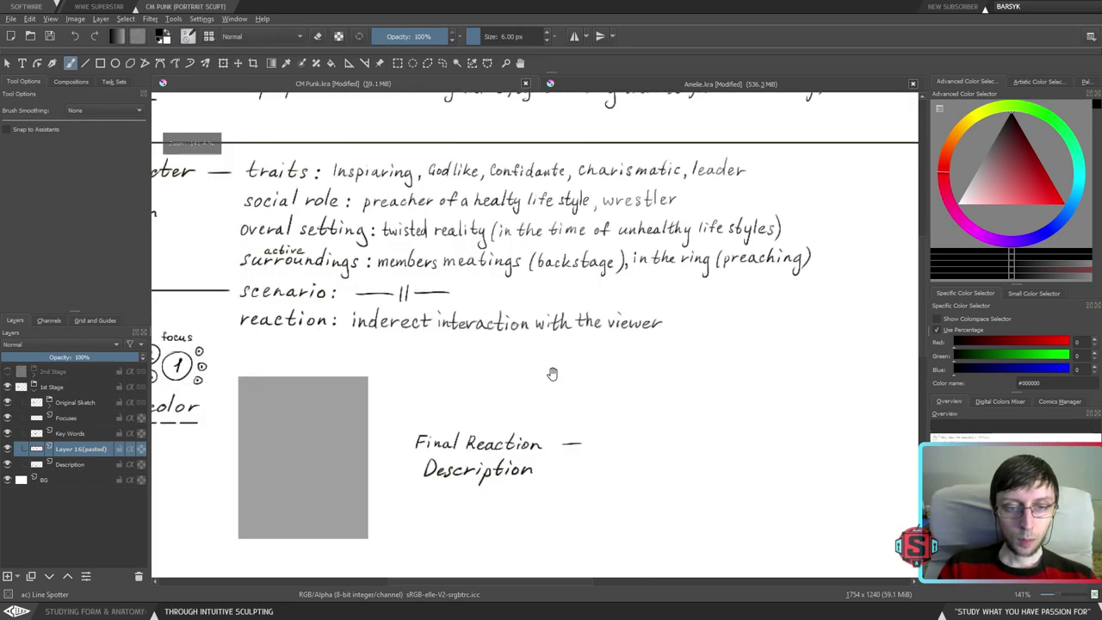
left_click_drag(552, 375, 637, 370)
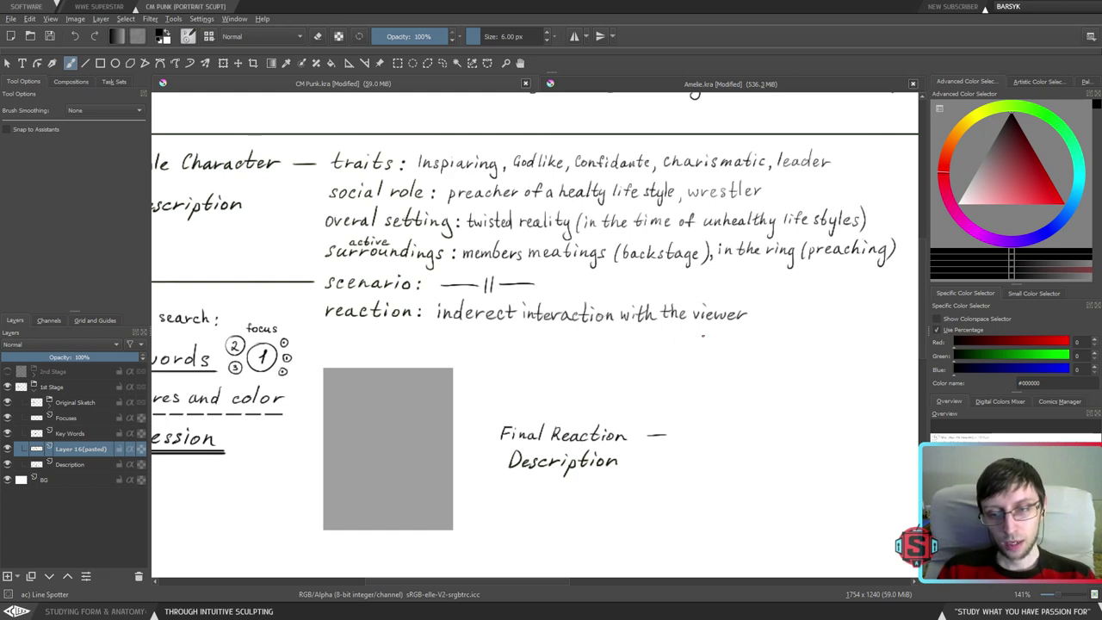
left_click_drag(765, 288, 749, 332)
key("ctrl+z")
key("ctrl+z")
- Examine the CM Punk stage-one notes, from the inspiration behind the idea through the character description to the reaction line and search guide
left_click_drag(583, 371, 659, 405)
mouse_move(728, 274)
left_mouse_down()
mouse_move(685, 394)
mouse_move(773, 368)
mouse_move(774, 324)
left_mouse_up()
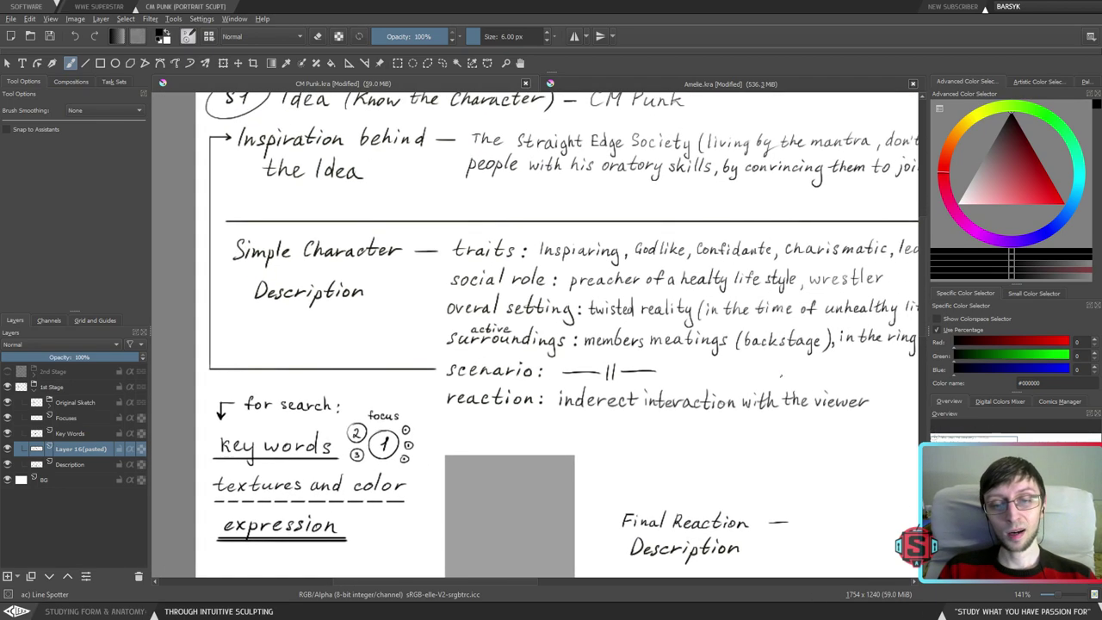
mouse_move(771, 402)
left_mouse_down()
mouse_move(682, 376)
mouse_move(598, 386)
left_mouse_up()
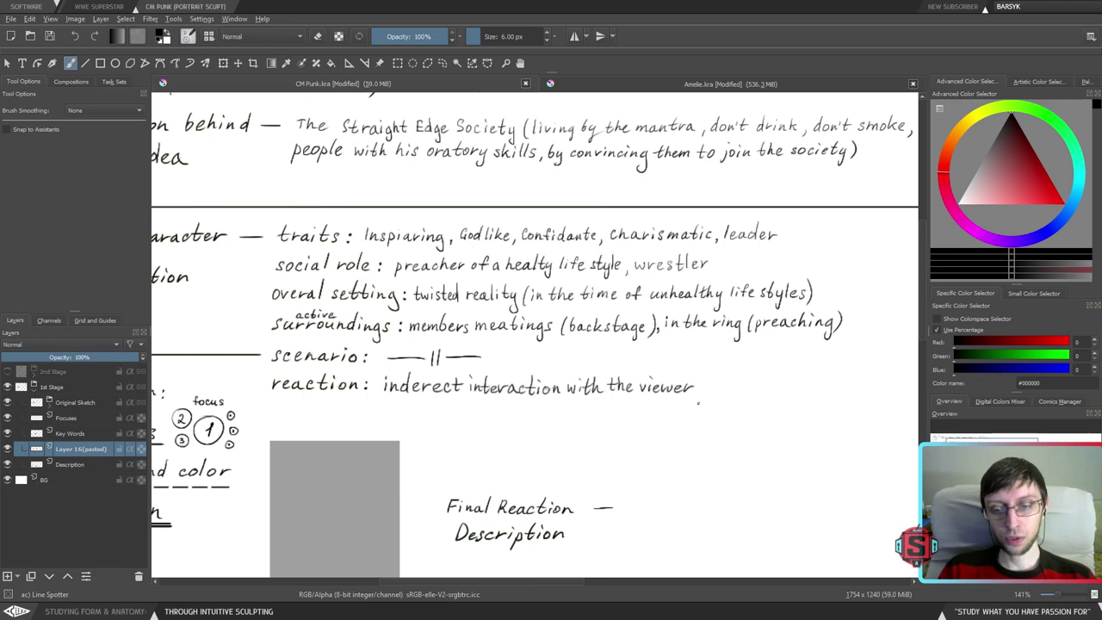
mouse_move(689, 379)
left_mouse_down()
mouse_move(686, 405)
mouse_move(813, 424)
mouse_move(802, 422)
left_mouse_up()
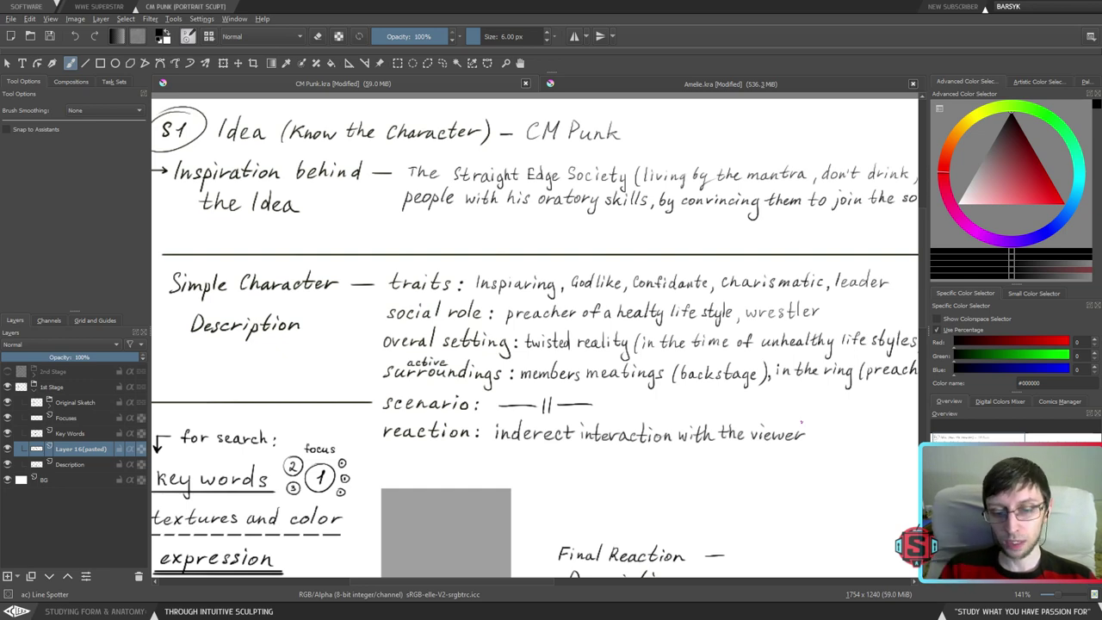
mouse_move(643, 398)
left_mouse_down()
mouse_move(594, 353)
mouse_move(571, 293)
mouse_move(589, 286)
left_mouse_up()
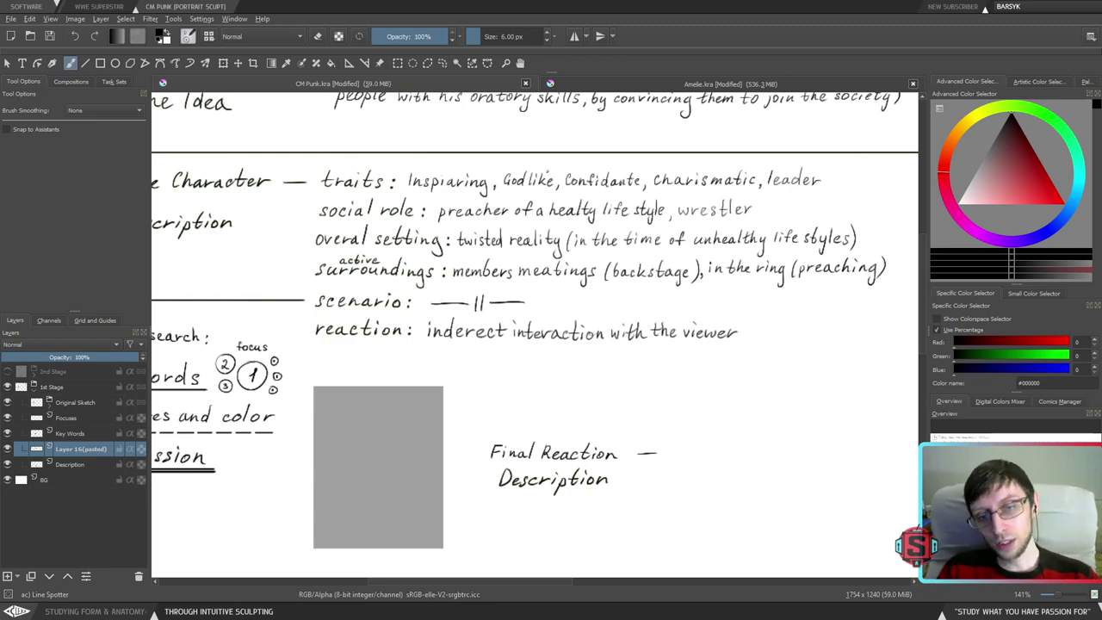
key("minus")
key("minus")
key("plus")
key("plus")
key("minus")
key("minus")
left_click_drag(610, 200, 564, 238)
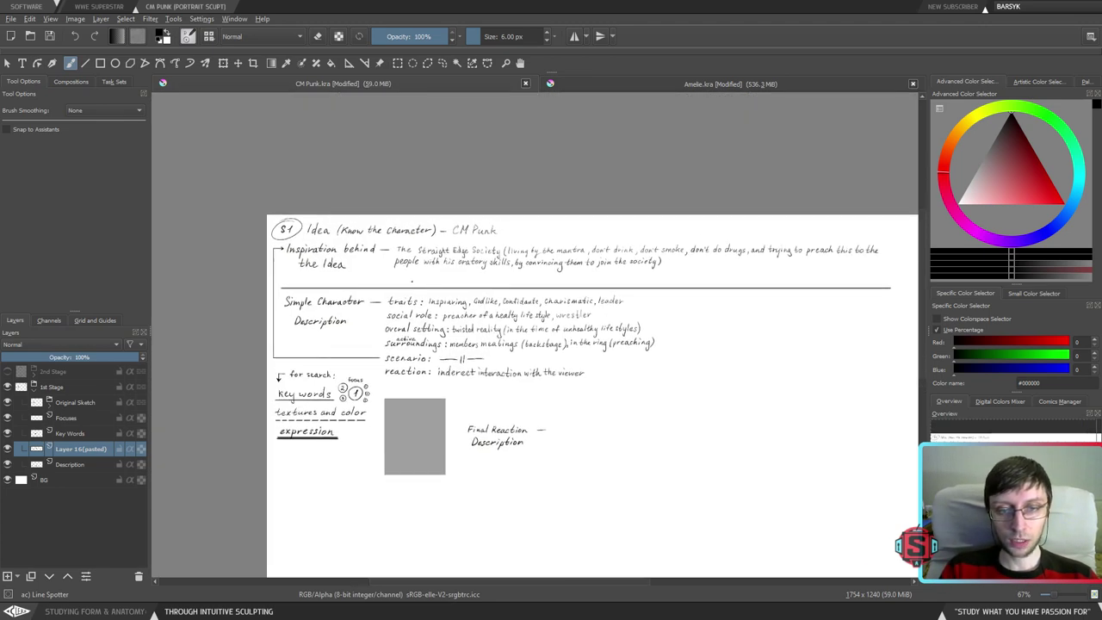
key("plus")
key("plus")
left_click_drag(490, 326, 650, 386)
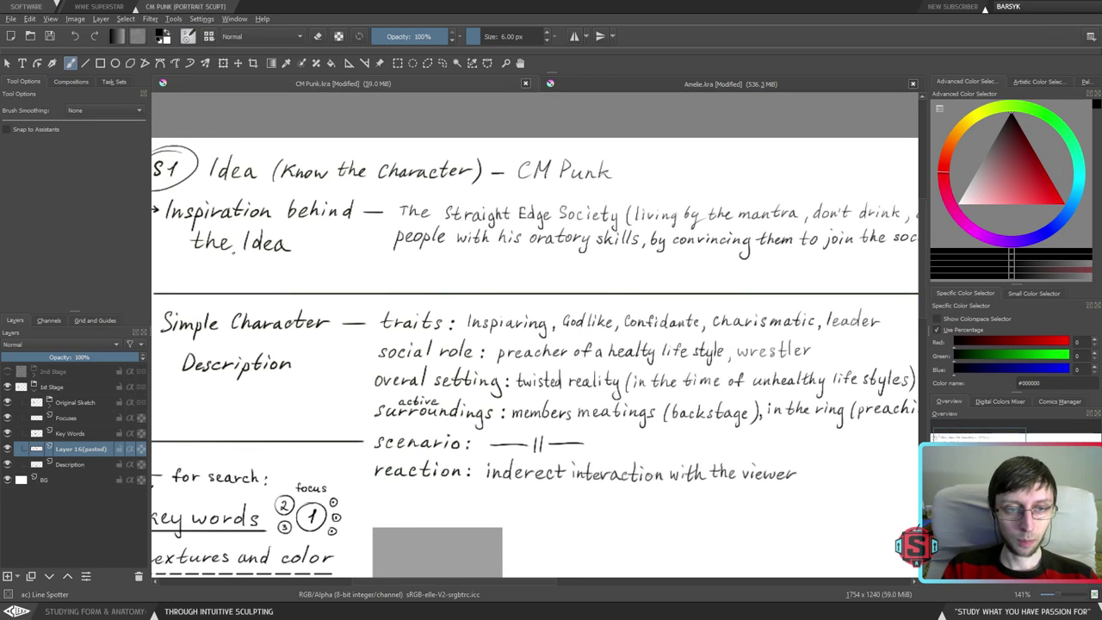
left_click_drag(332, 321, 427, 339)
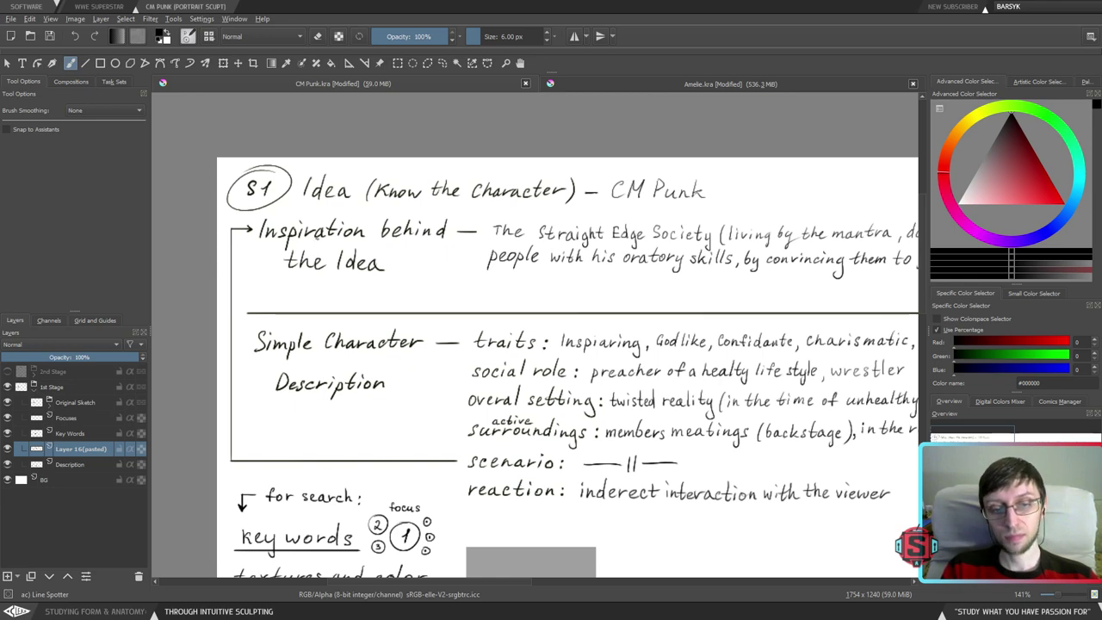
left_click_drag(689, 463, 536, 418)
left_click_drag(261, 236, 384, 249)
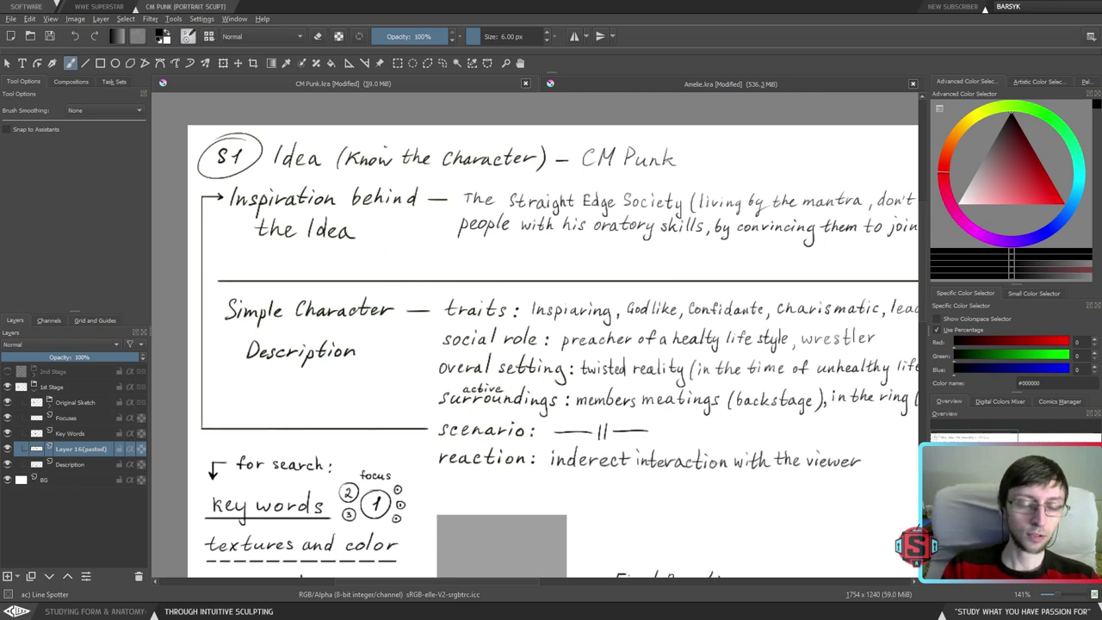
left_click_drag(422, 424, 386, 403)
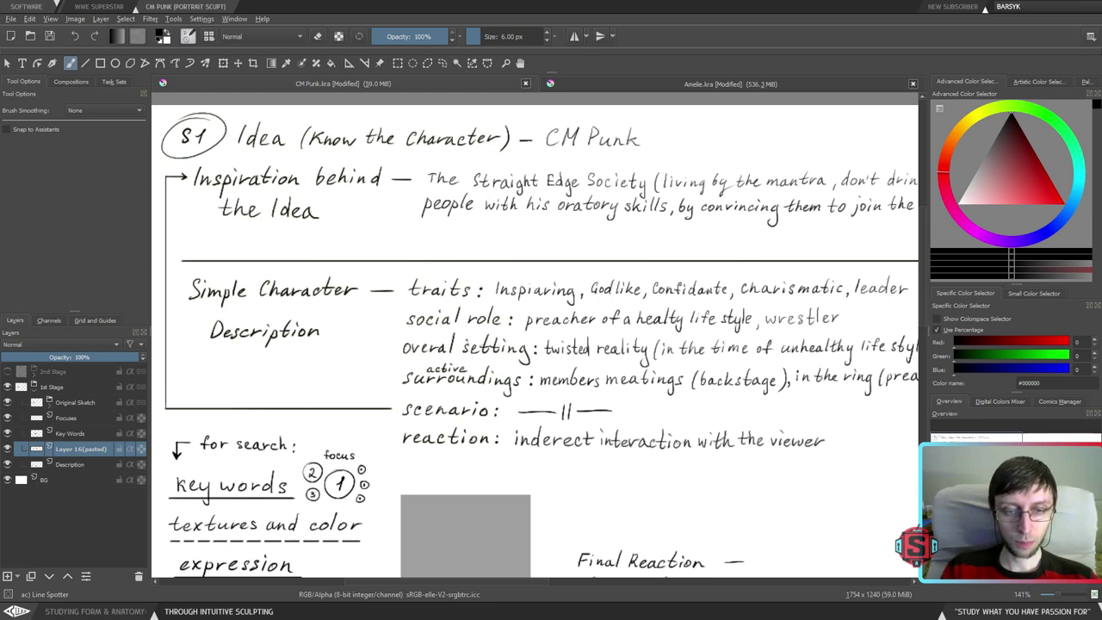
- Handwrite "(No interaction)" at the end of the reaction line, after "inderect interaction with the viewer"
left_click_drag(650, 464, 412, 425)
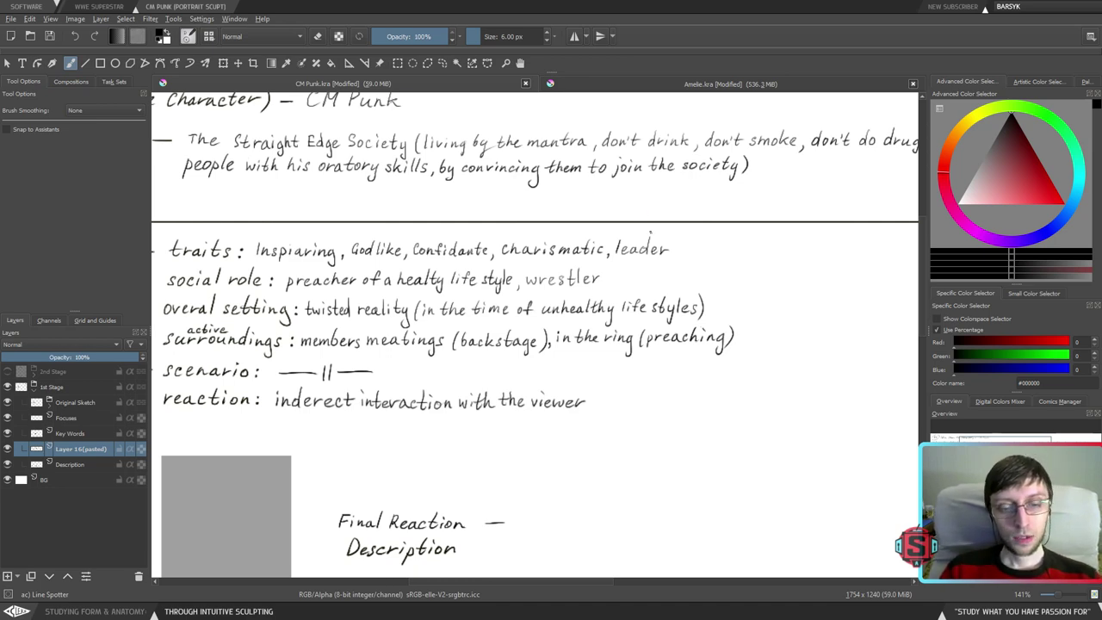
scroll(576, 254, "down", 2)
scroll(576, 255, "up", 2)
scroll(632, 440, "up", 2)
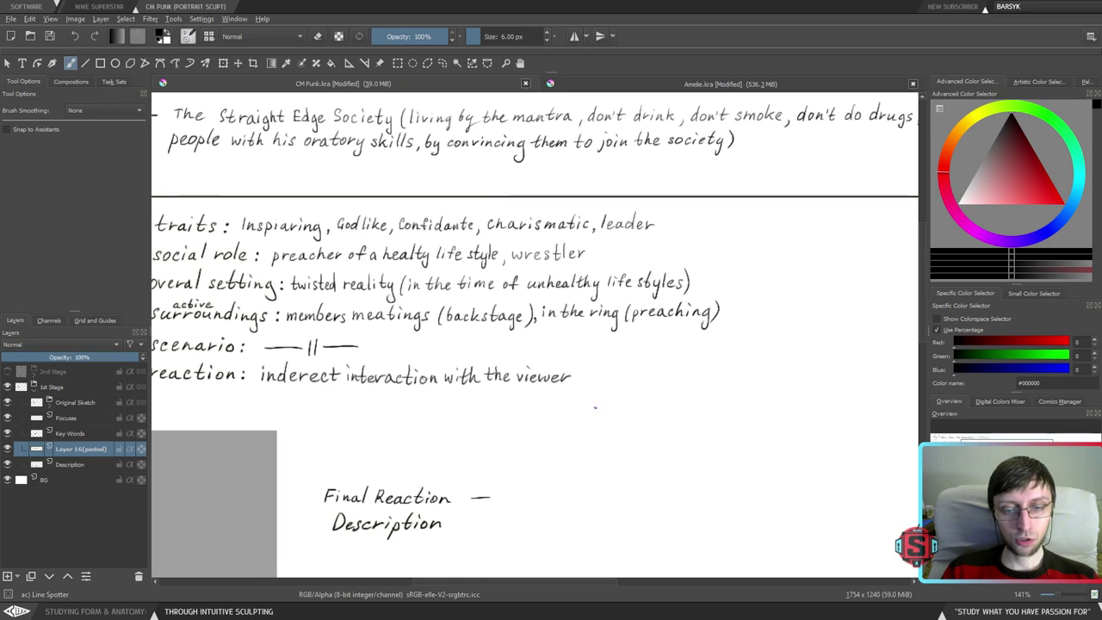
left_click_drag(632, 439, 563, 399)
mouse_move(526, 332)
left_mouse_down()
mouse_move(521, 379)
mouse_move(552, 348)
mouse_move(612, 366)
left_mouse_up()
left_click_drag(620, 362, 628, 345)
mouse_move(632, 358)
left_mouse_down()
mouse_move(646, 365)
mouse_move(668, 346)
left_mouse_up()
mouse_move(680, 350)
left_mouse_down()
mouse_move(668, 357)
mouse_move(700, 364)
left_mouse_up()
left_click_drag(720, 324, 716, 365)
left_click_drag(706, 350, 780, 365)
left_click_drag(785, 325, 788, 375)
key("minus")
key("minus")
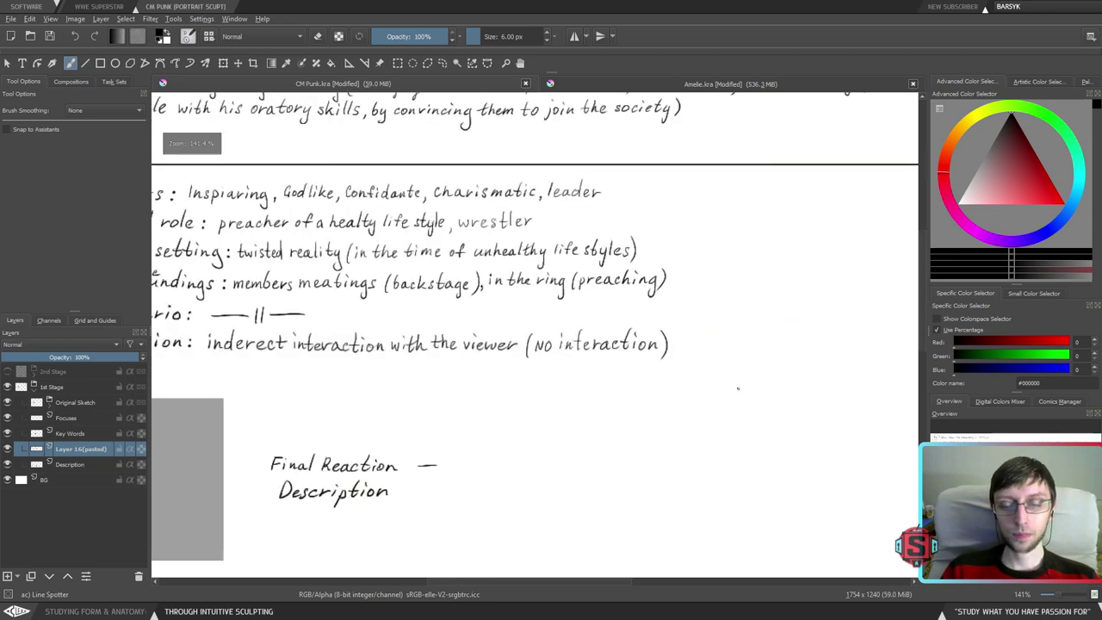
left_click_drag(618, 434, 657, 416)
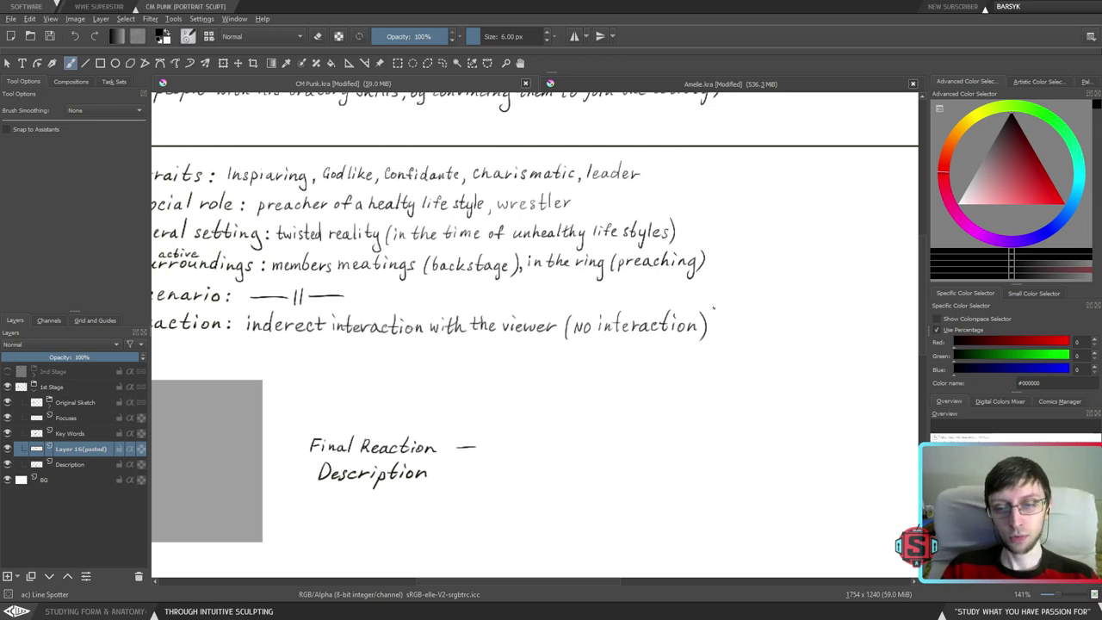
key("minus")
key("plus")
left_click_drag(656, 385, 775, 382)
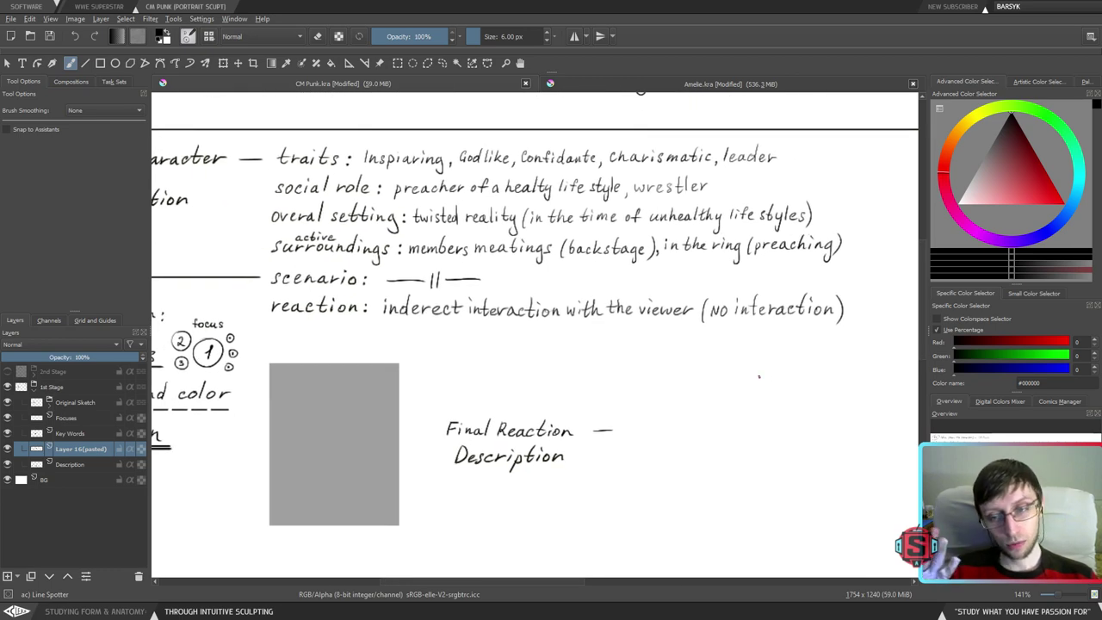
key("space")
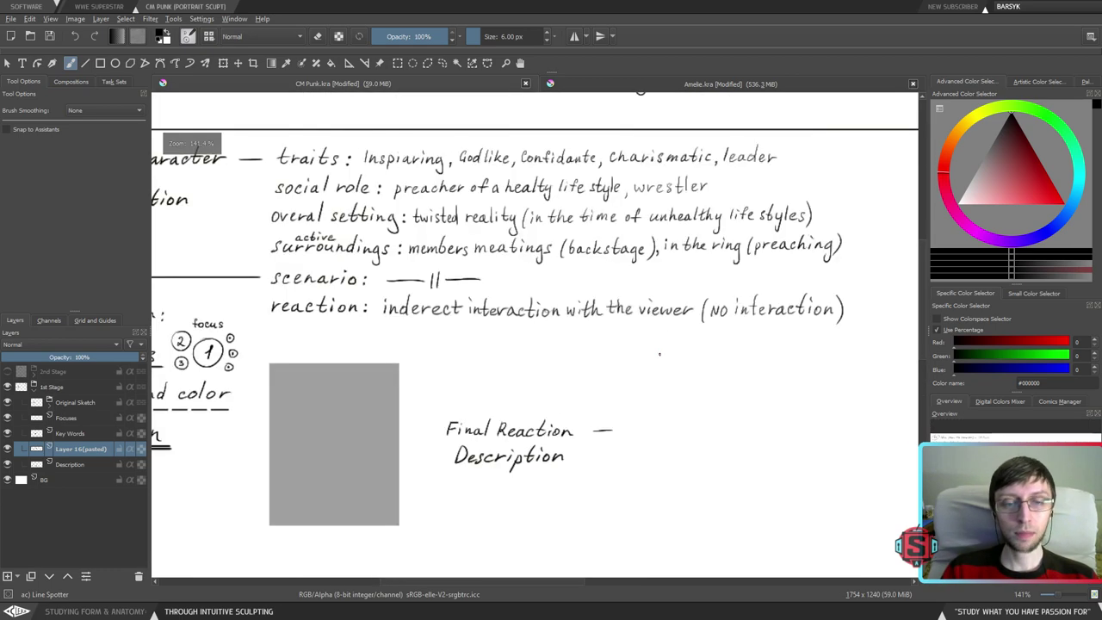
left_click_drag(657, 352, 637, 367)
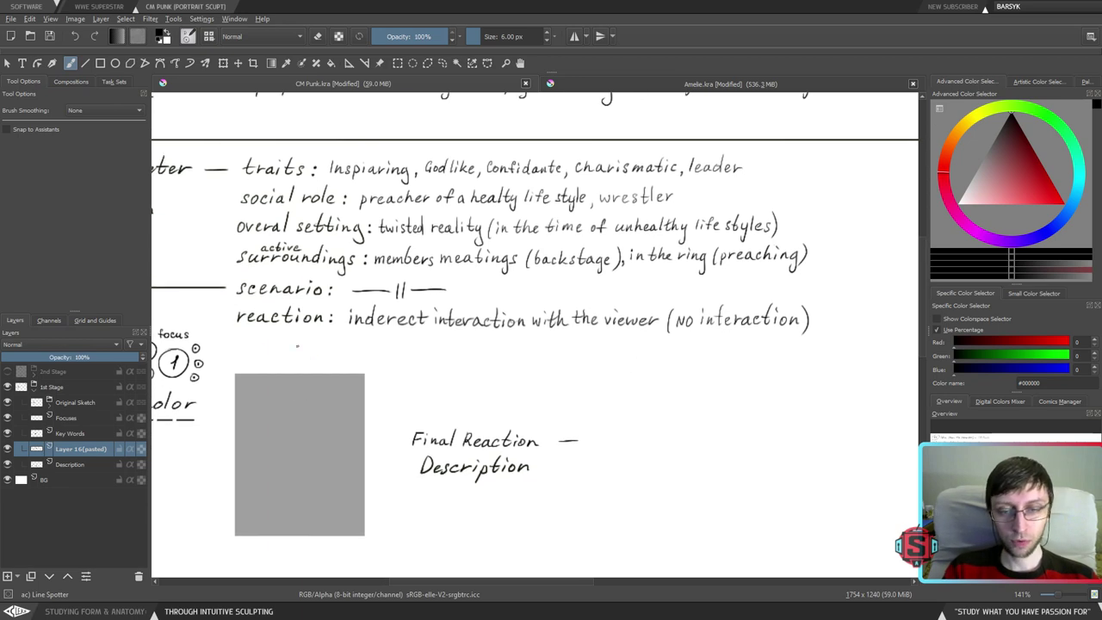
left_click_drag(706, 370, 561, 384)
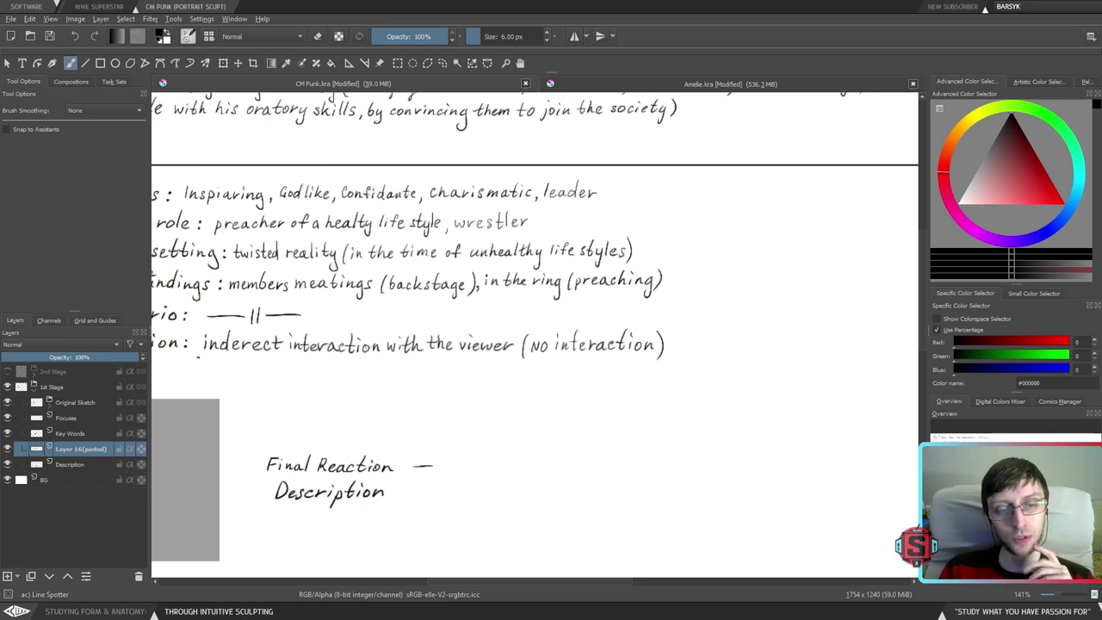
- Try underlining the handwritten reaction description and its bracketed words "No interaction"
left_click_drag(199, 360, 295, 365)
key("ctrl+z")
left_click_drag(196, 358, 652, 359)
key("ctrl+z")
key("ctrl+z")
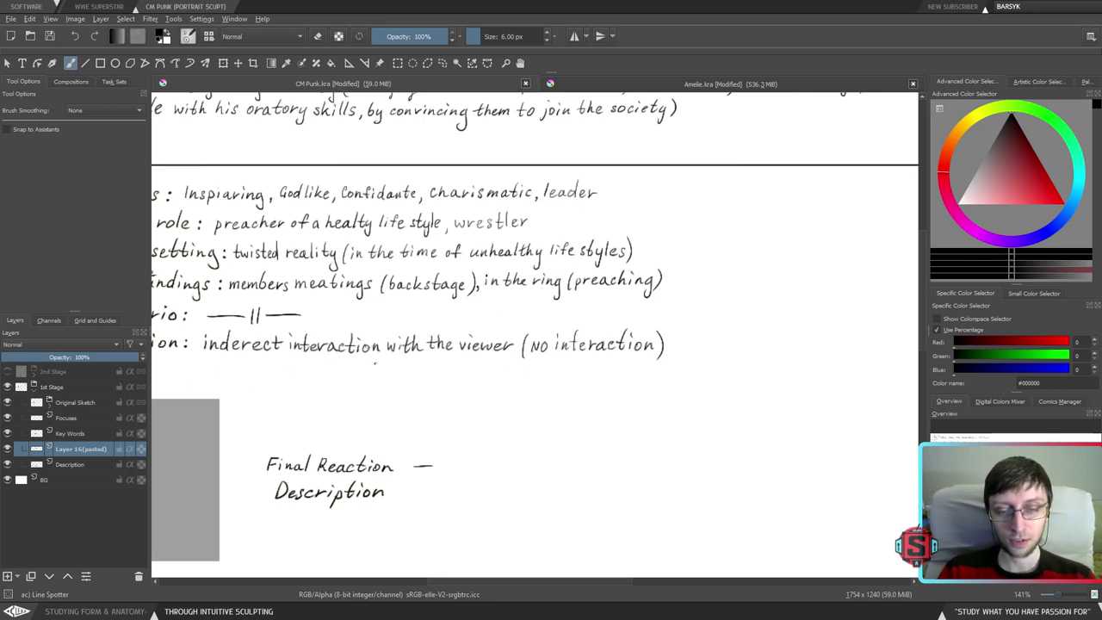
left_click_drag(532, 358, 653, 363)
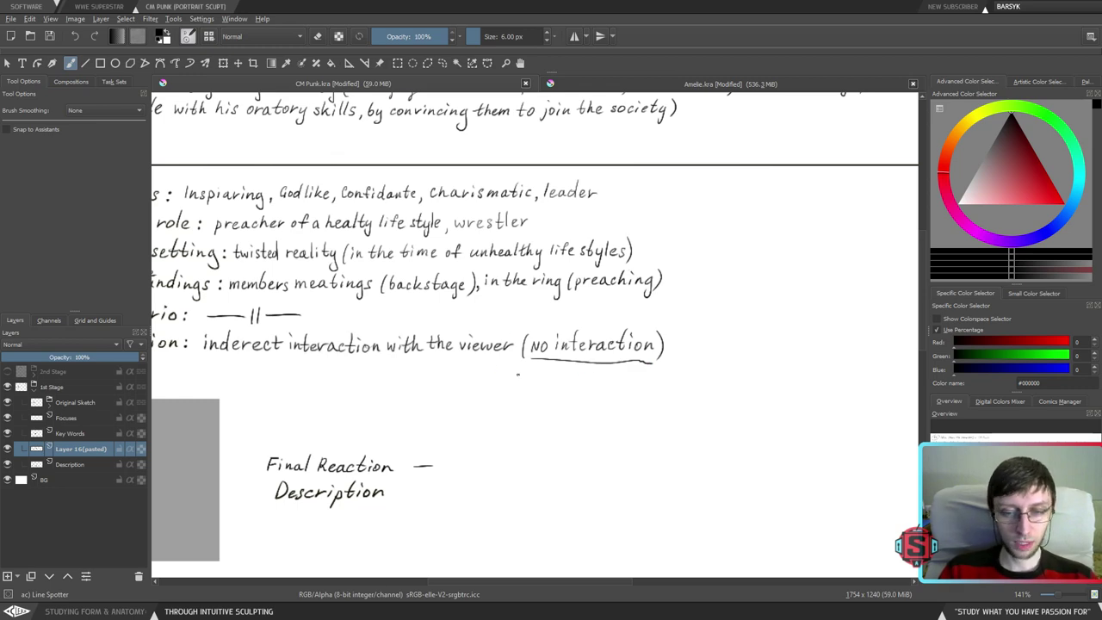
key("ctrl+z")
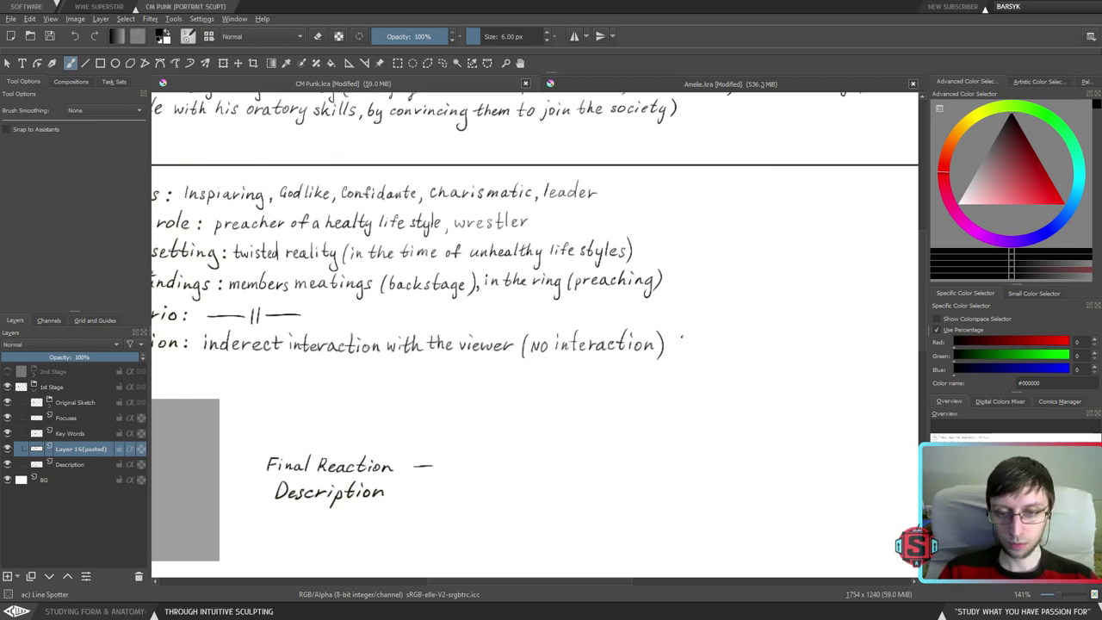
- Continue the reaction line after the closing bracket by handwriting ", that has to evoke"
key("minus")
key("minus")
key("plus")
key("plus")
left_click_drag(662, 376, 621, 366)
left_click(603, 365)
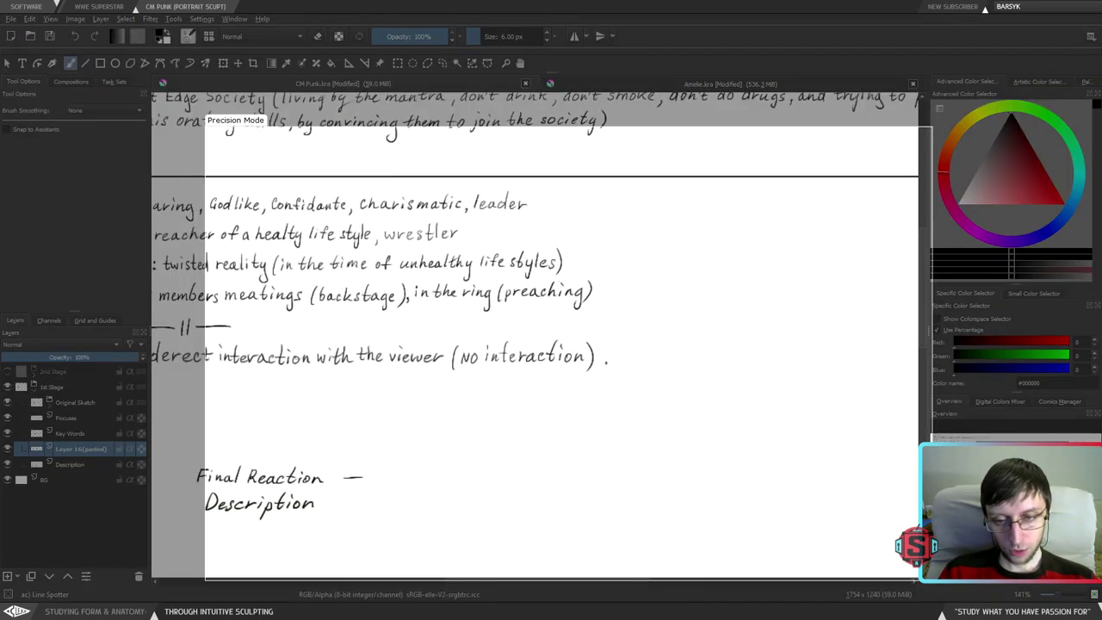
left_click_drag(614, 348, 617, 362)
key("ctrl+z")
key("ctrl+z")
left_click_drag(607, 358, 653, 354)
mouse_move(691, 336)
left_mouse_down()
mouse_move(671, 354)
mouse_move(612, 328)
mouse_move(589, 342)
mouse_move(629, 343)
left_mouse_up()
left_click_drag(637, 344, 674, 345)
mouse_move(680, 333)
left_mouse_down()
mouse_move(679, 352)
mouse_move(699, 350)
mouse_move(605, 336)
left_mouse_up()
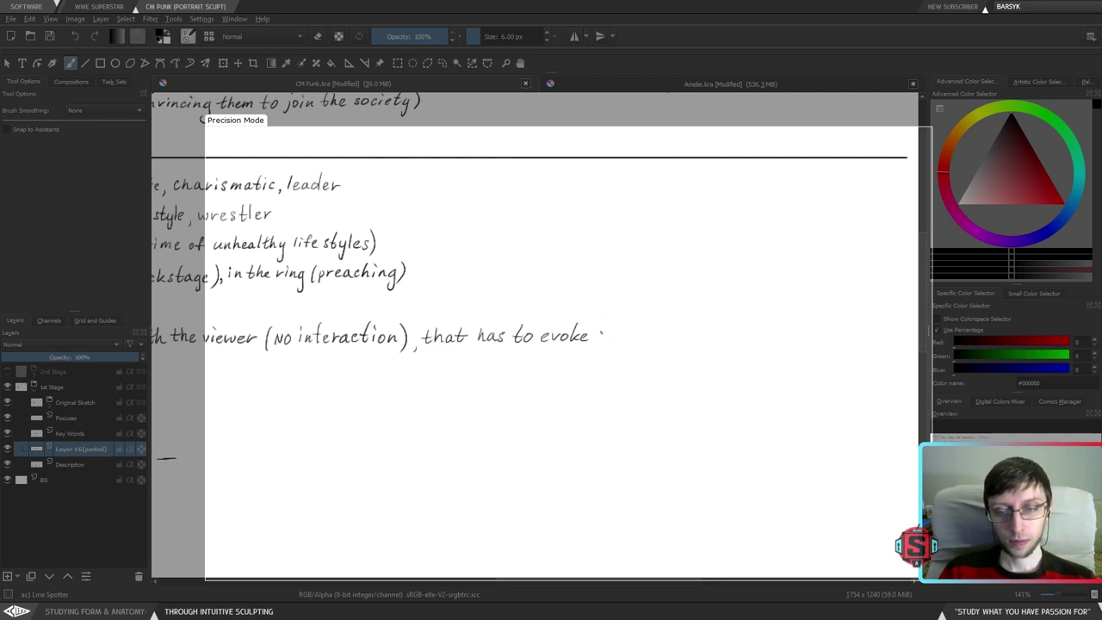
- Handwrite "sence of" after "evoke" on the reaction line, undoing any misdrawn letter strokes
mouse_move(603, 323)
left_mouse_down()
mouse_move(602, 342)
mouse_move(608, 330)
left_mouse_up()
mouse_move(610, 326)
left_mouse_down()
mouse_move(627, 341)
mouse_move(601, 341)
mouse_move(651, 341)
mouse_move(627, 336)
mouse_move(634, 343)
left_mouse_up()
left_click(642, 338)
key("ctrl+z")
key("ctrl+z")
key("ctrl+z")
key("ctrl+z")
key("ctrl+z")
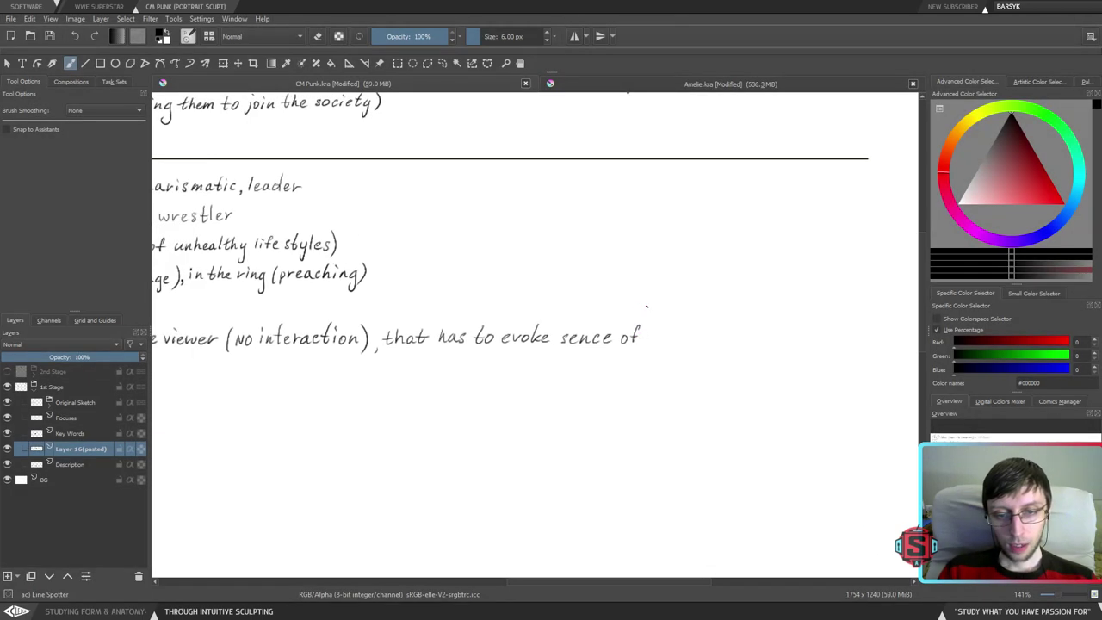
- Consult the reaction wording in the Amelie document, then correct "has" to "have" in the CM Punk reaction line
left_click(685, 87)
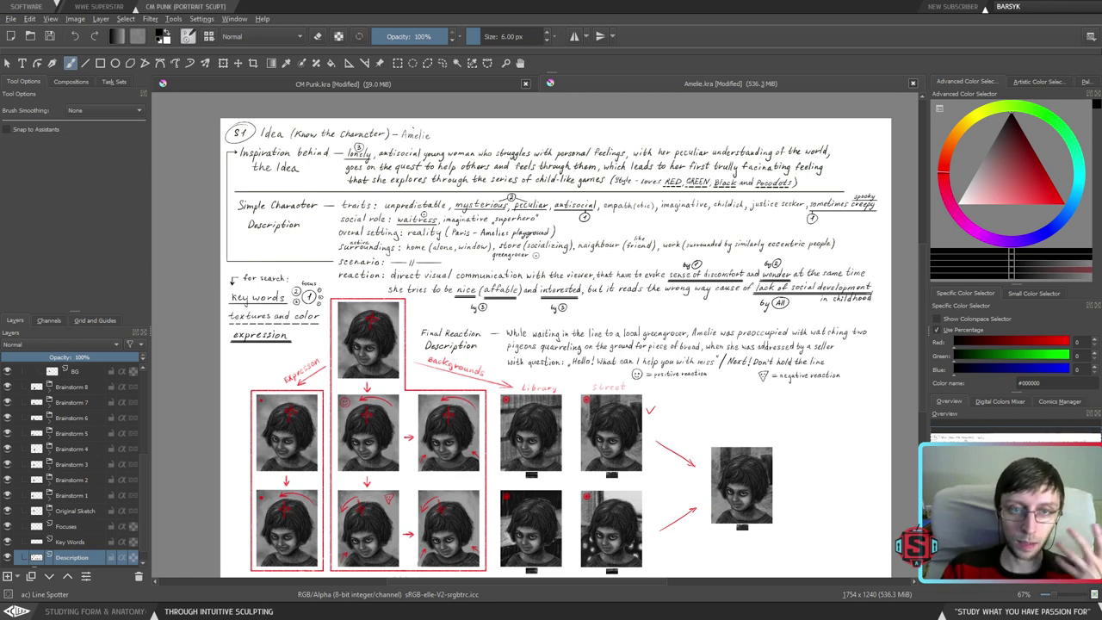
left_click(393, 85)
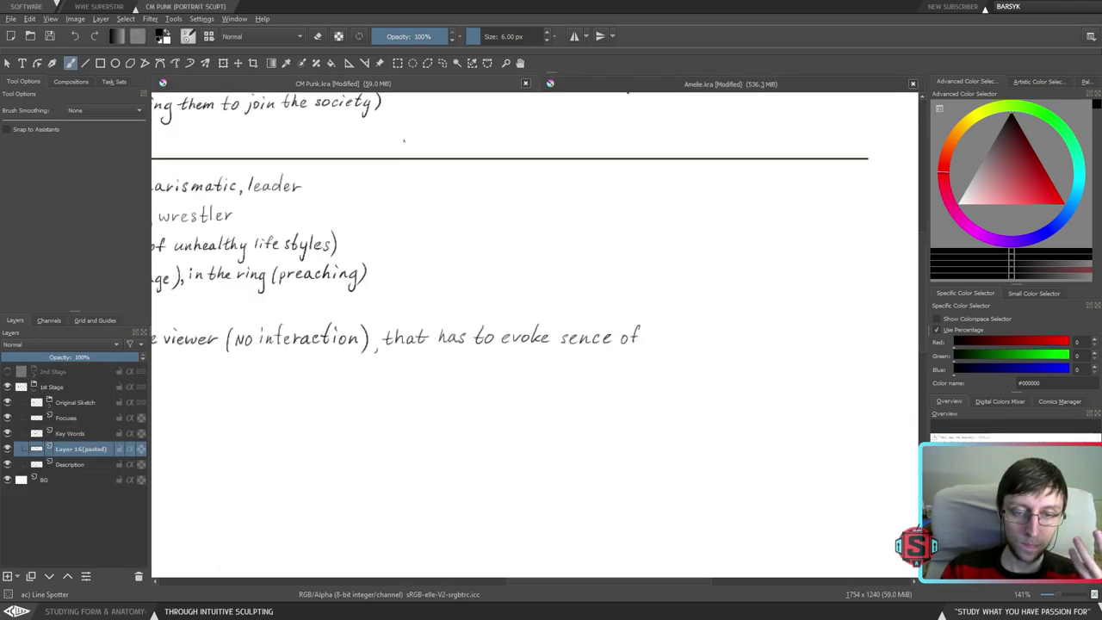
mouse_move(649, 320)
left_mouse_down()
mouse_move(643, 356)
mouse_move(613, 365)
mouse_move(626, 370)
left_mouse_up()
key("ctrl+z")
key("l")
mouse_move(448, 349)
left_mouse_down()
mouse_move(455, 333)
mouse_move(444, 355)
mouse_move(452, 341)
left_mouse_up()
key("Delete")
key("ctrl+shift+a")
key("b")
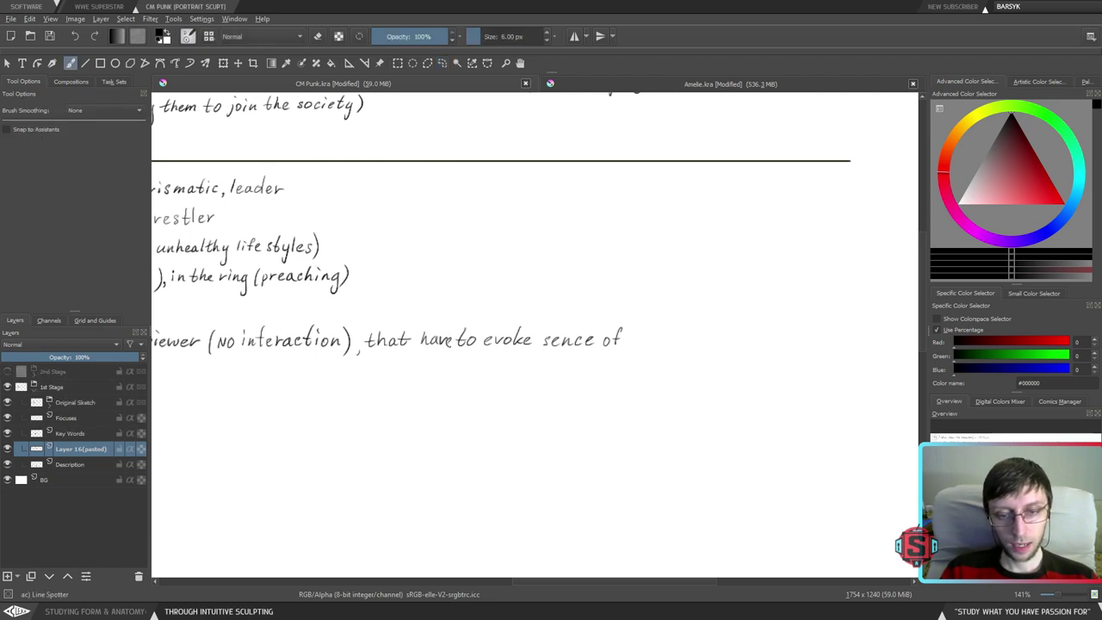
- Select the handwritten words "to evoke sence of" and shift them right to open a gap after "have"
key("ctrl+r")
mouse_move(678, 331)
left_mouse_down()
mouse_move(524, 277)
mouse_move(456, 332)
mouse_move(515, 376)
left_mouse_up()
key("t")
left_click_drag(543, 341, 571, 339)
key("b")
key("ctrl+z")
key("t")
key("ctrl+shift+a")
- Nudge "to evoke sence of" slightly left, and move the word "have" a little closer to "that"
key("ctrl+r")
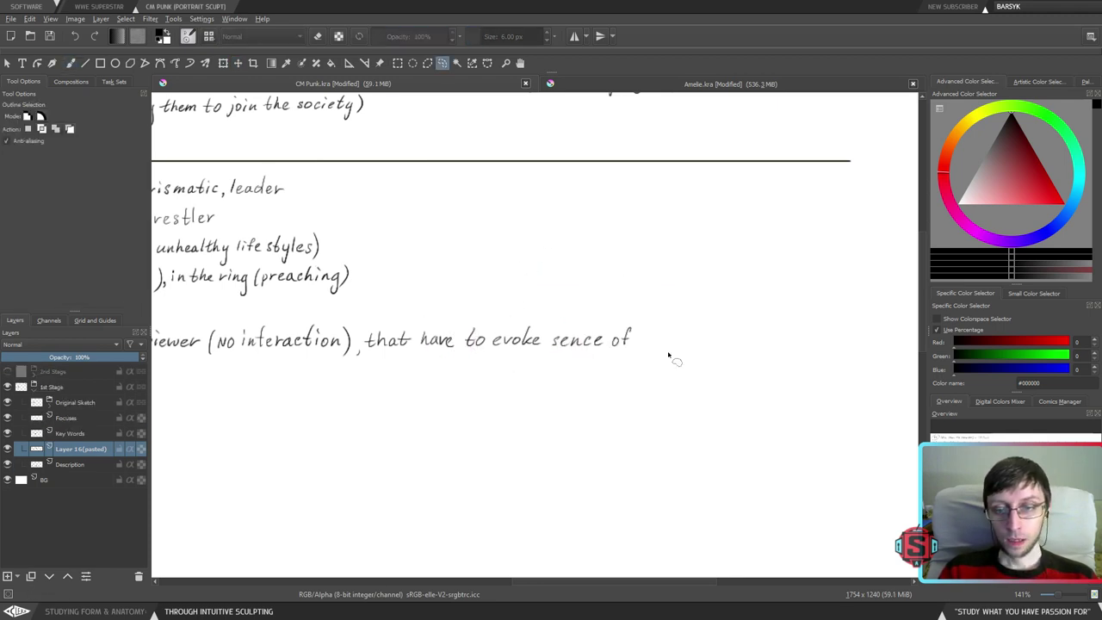
mouse_move(666, 355)
left_mouse_down()
mouse_move(593, 282)
mouse_move(495, 293)
mouse_move(461, 332)
mouse_move(461, 347)
mouse_move(470, 341)
mouse_move(419, 348)
mouse_move(458, 349)
left_mouse_up()
key("t")
key("ctrl+shift+a")
key("ctrl+r")
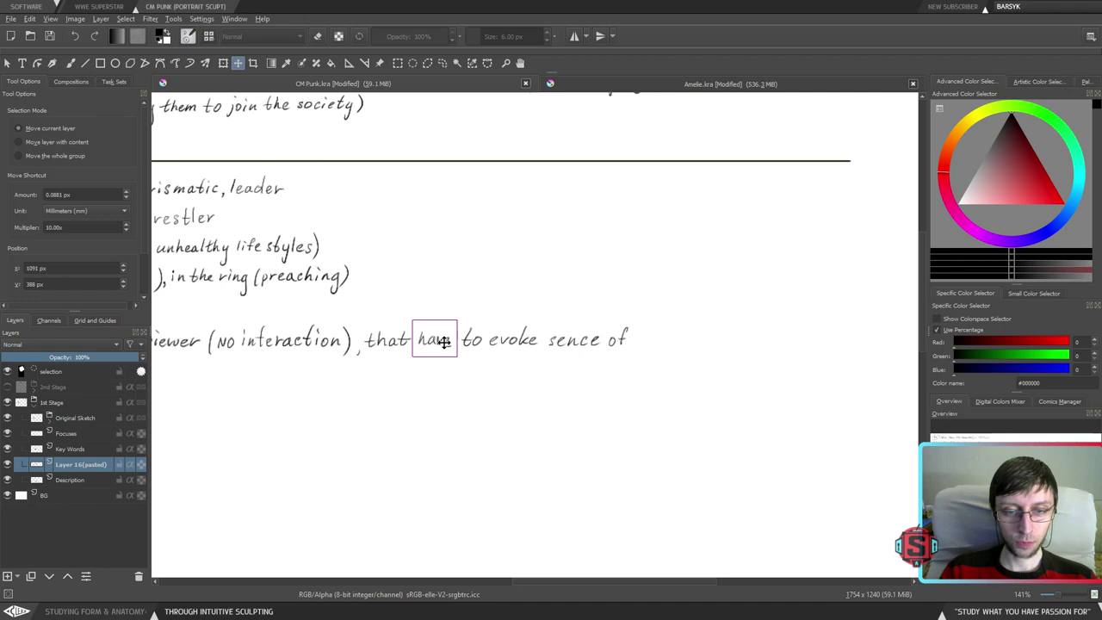
key("b")
key("ctrl+shift+a")
- Reselect "to evoke sence of" and fine-tune its position leftward for even word spacing after "have"
key("ctrl+r")
mouse_move(706, 319)
left_mouse_down()
mouse_move(585, 283)
mouse_move(461, 314)
mouse_move(458, 338)
mouse_move(592, 380)
left_mouse_up()
key("t")
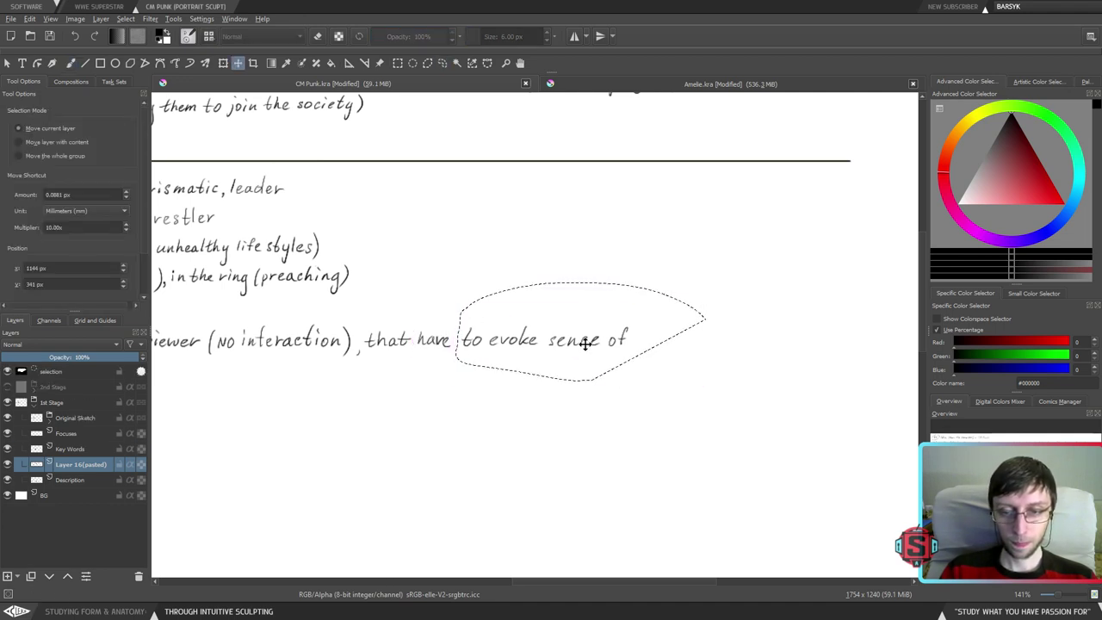
key("b")
key("t")
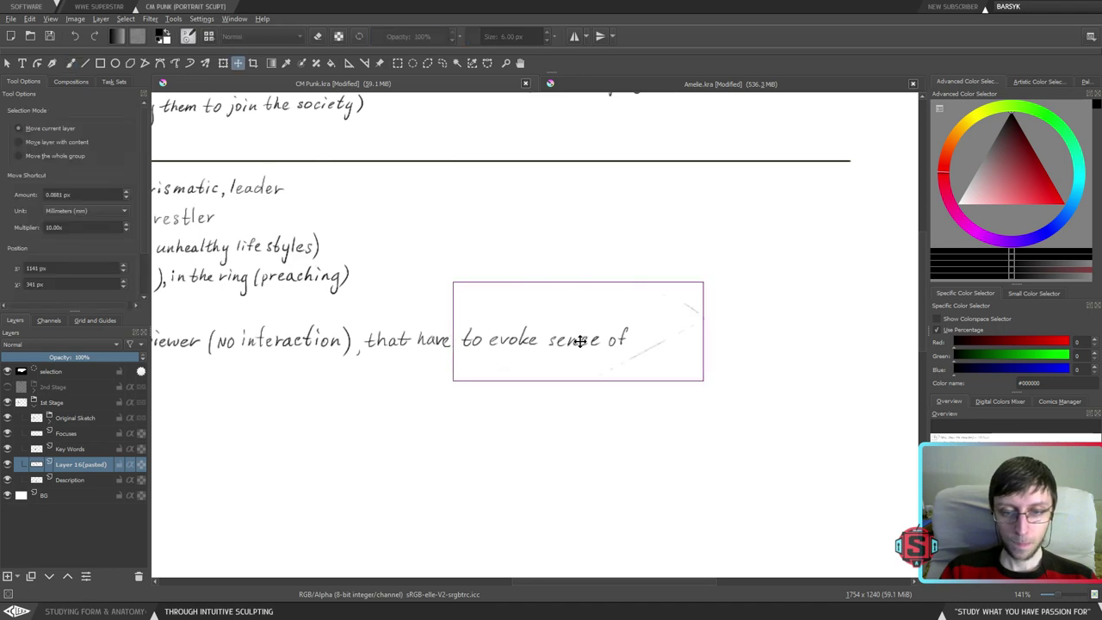
key("b")
key("t")
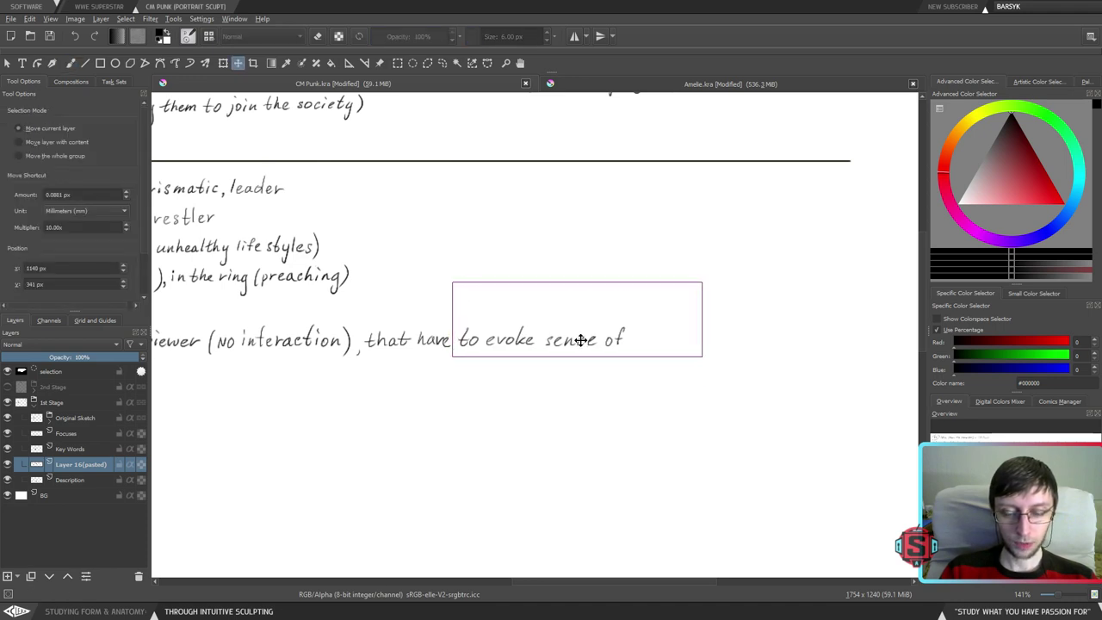
key("b")
key("ctrl+shift+a")
key("minus")
key("minus")
key("plus")
key("plus")
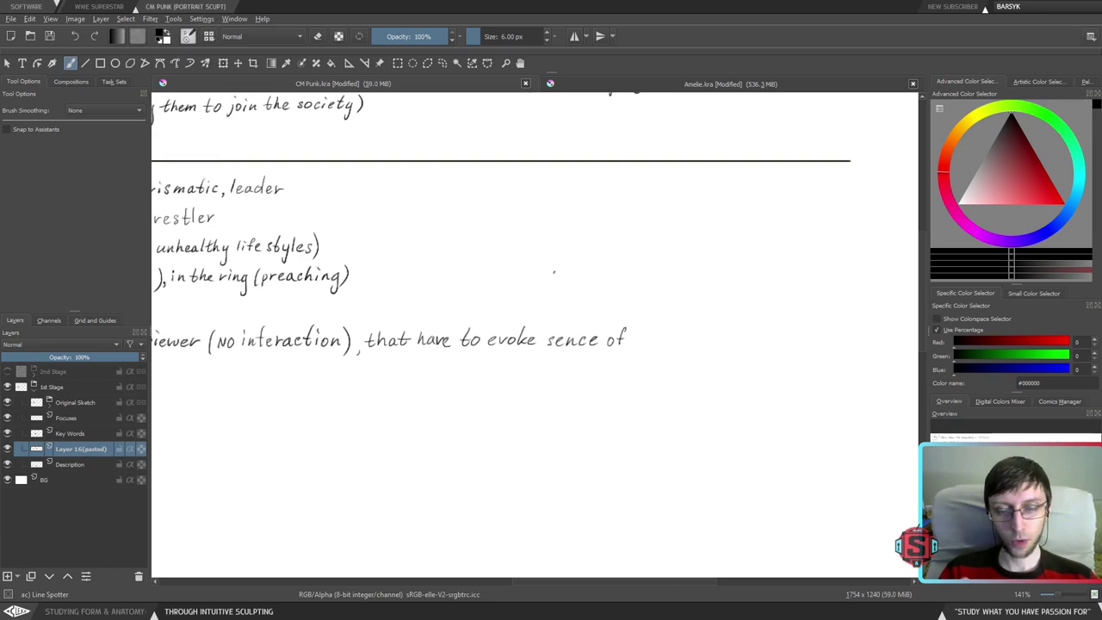
- Handwrite "importance and inspiration" after "sence of" on the reaction line, redoing misshapen letters
mouse_move(578, 376)
left_mouse_down()
mouse_move(839, 374)
mouse_move(750, 348)
mouse_move(698, 384)
mouse_move(591, 394)
left_mouse_up()
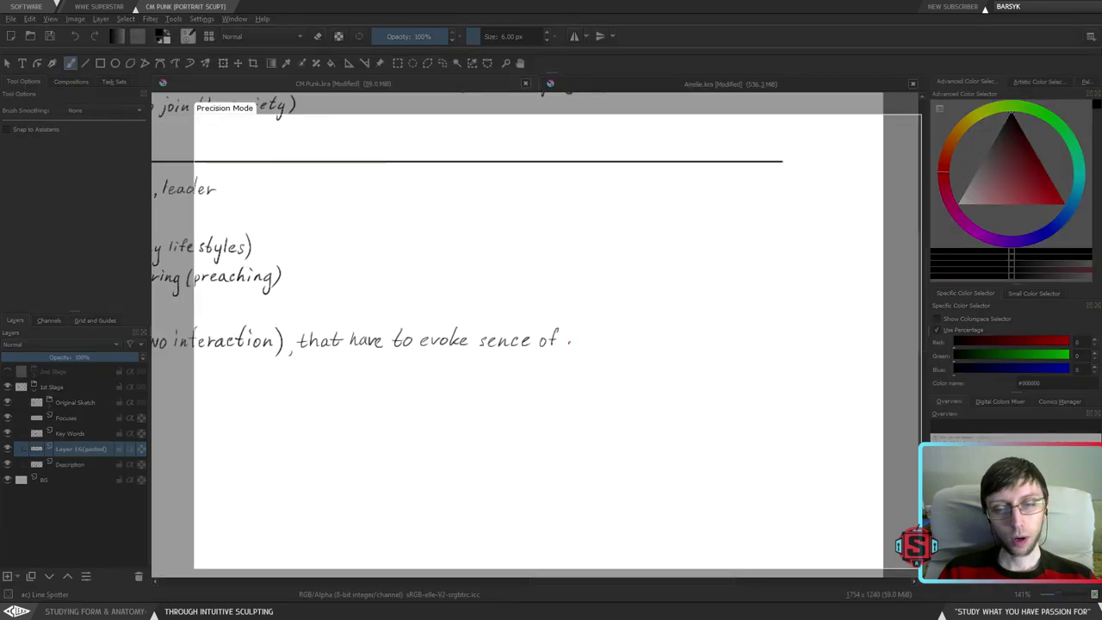
mouse_move(570, 337)
left_mouse_down()
mouse_move(590, 355)
mouse_move(623, 336)
mouse_move(632, 348)
mouse_move(665, 344)
left_mouse_up()
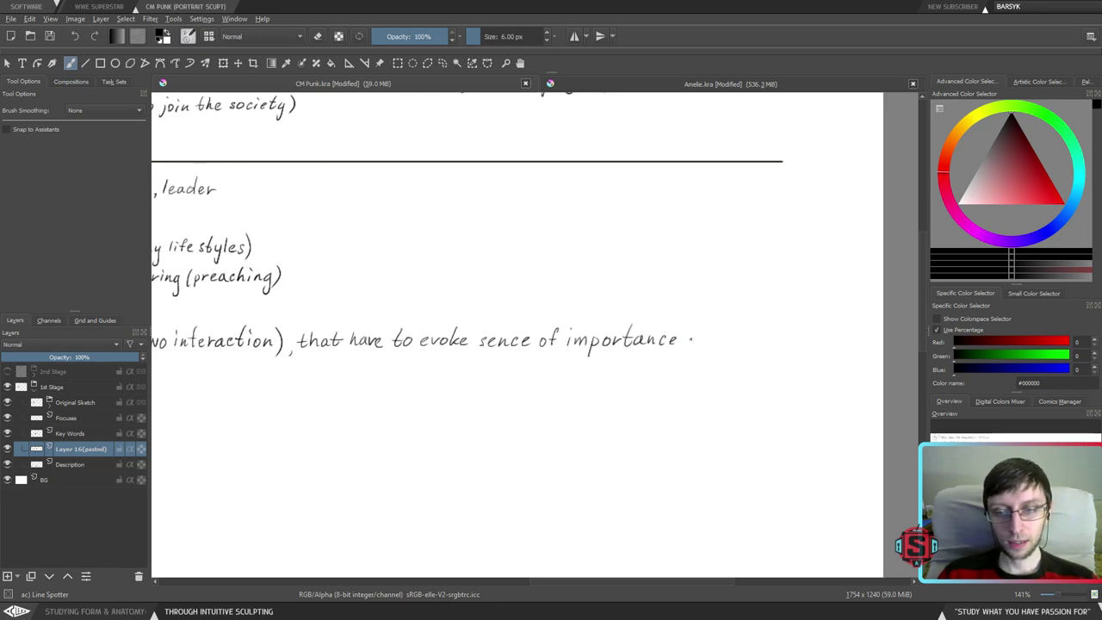
left_click_drag(695, 337, 732, 345)
left_click(724, 343)
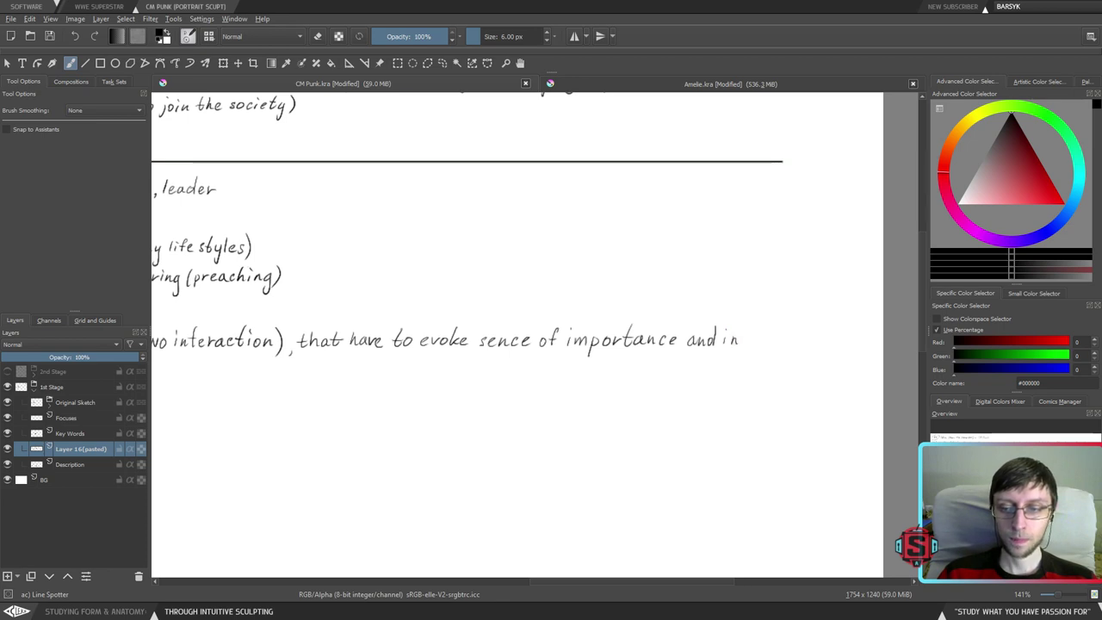
key("ctrl+z")
left_click_drag(727, 338, 729, 343)
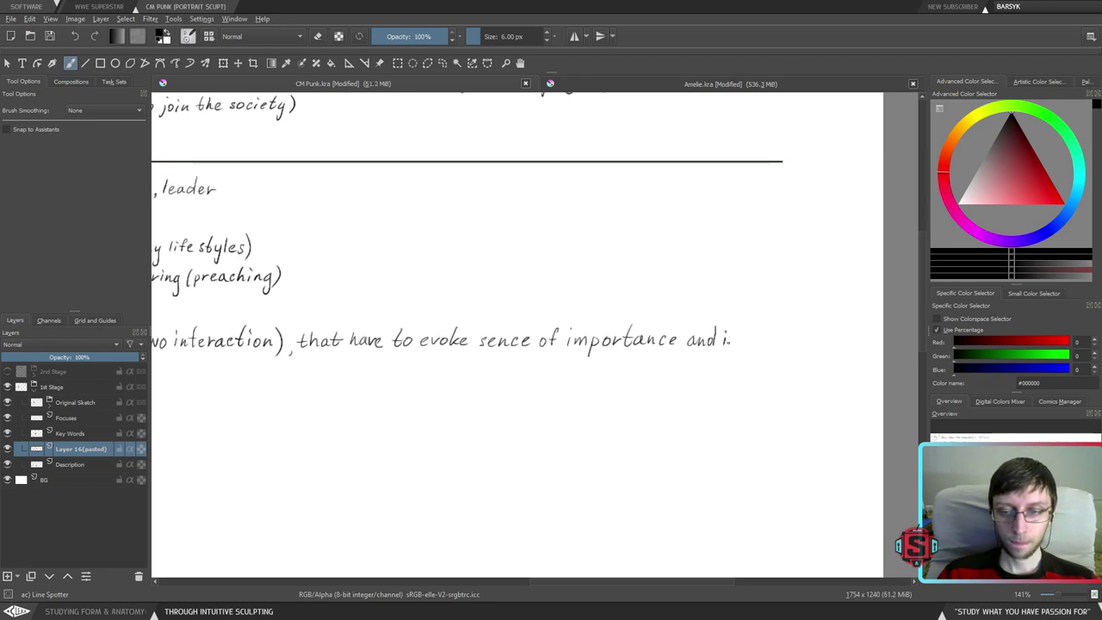
key("ctrl+z")
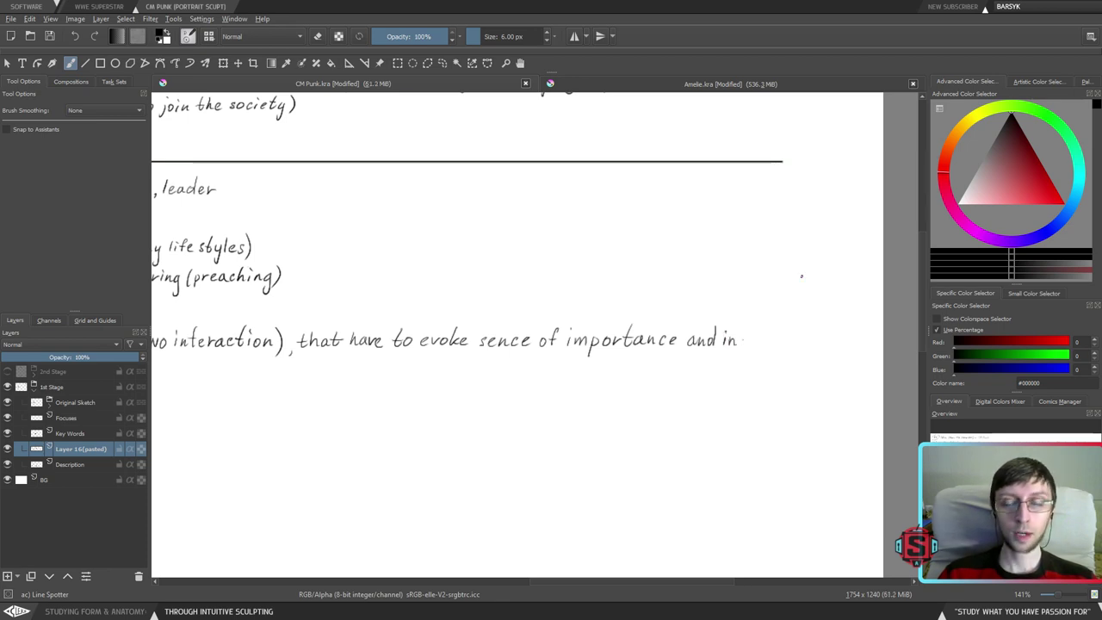
left_click(746, 342)
key("ctrl+z")
left_click(743, 341)
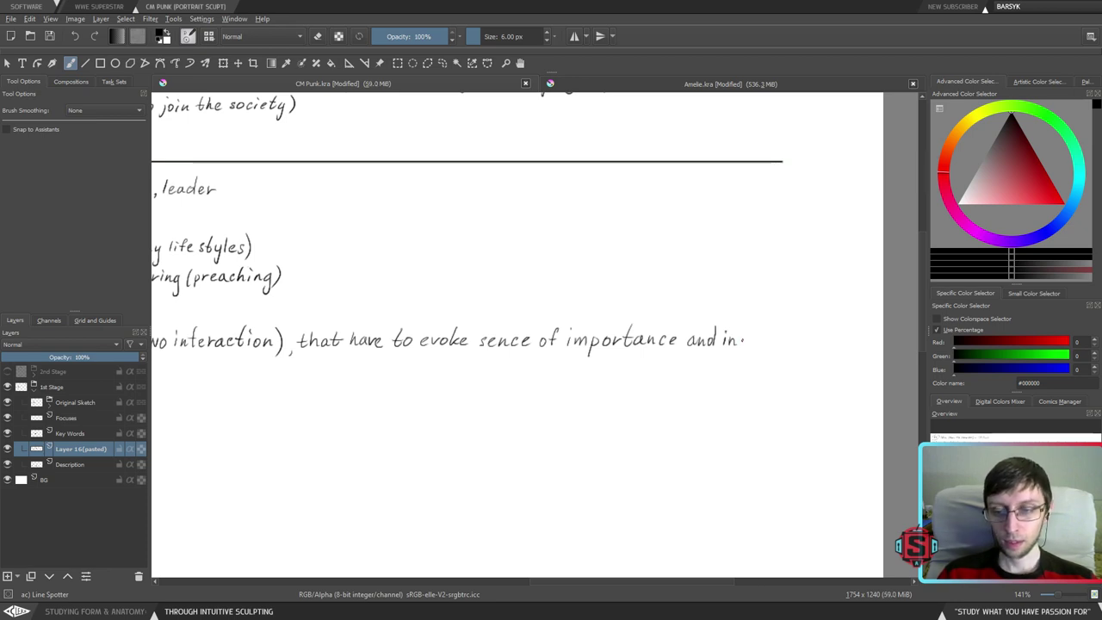
mouse_move(744, 338)
left_mouse_down()
mouse_move(747, 359)
mouse_move(751, 345)
mouse_move(774, 346)
left_mouse_up()
left_click_drag(781, 340, 818, 346)
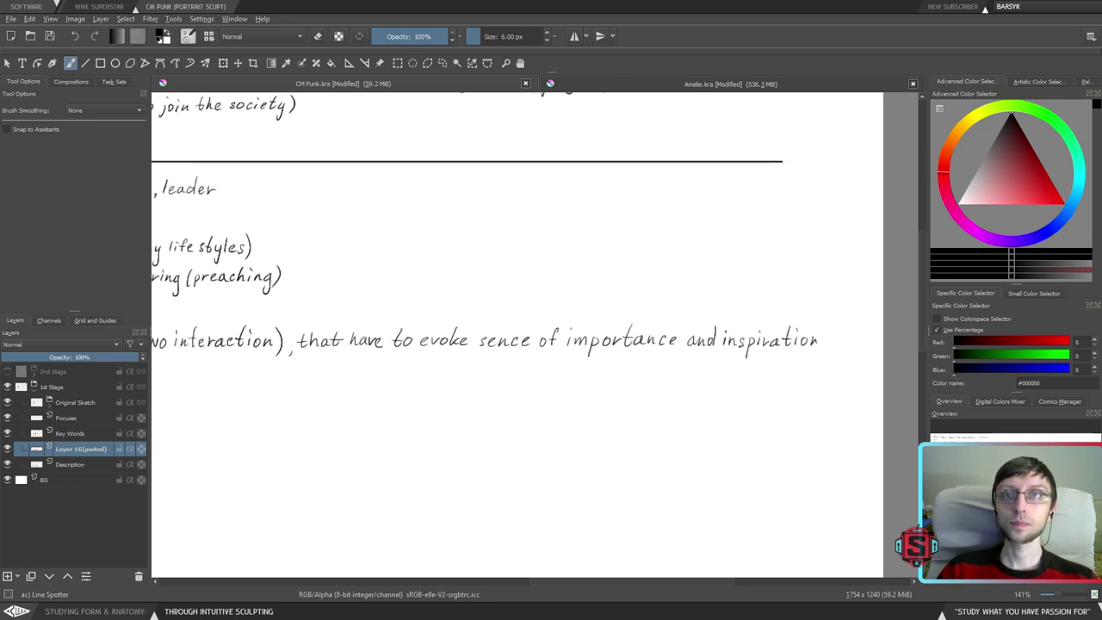
- Select the word "inspiration" and move it slightly right to widen the gap after "and"
left_click_drag(505, 354, 516, 344)
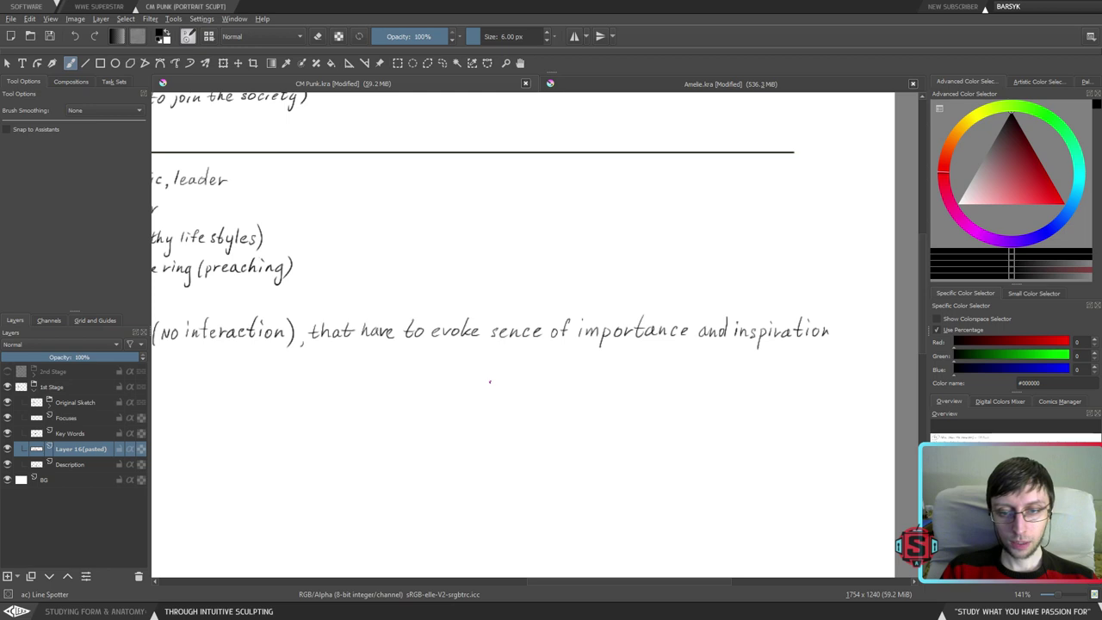
mouse_move(822, 335)
left_mouse_down()
mouse_move(705, 325)
mouse_move(726, 335)
mouse_move(640, 299)
mouse_move(618, 304)
mouse_move(611, 325)
mouse_move(642, 358)
mouse_move(674, 331)
left_mouse_up()
key("l")
key("t")
key("b")
key("ctrl+shift+a")
key("minus")
key("minus")
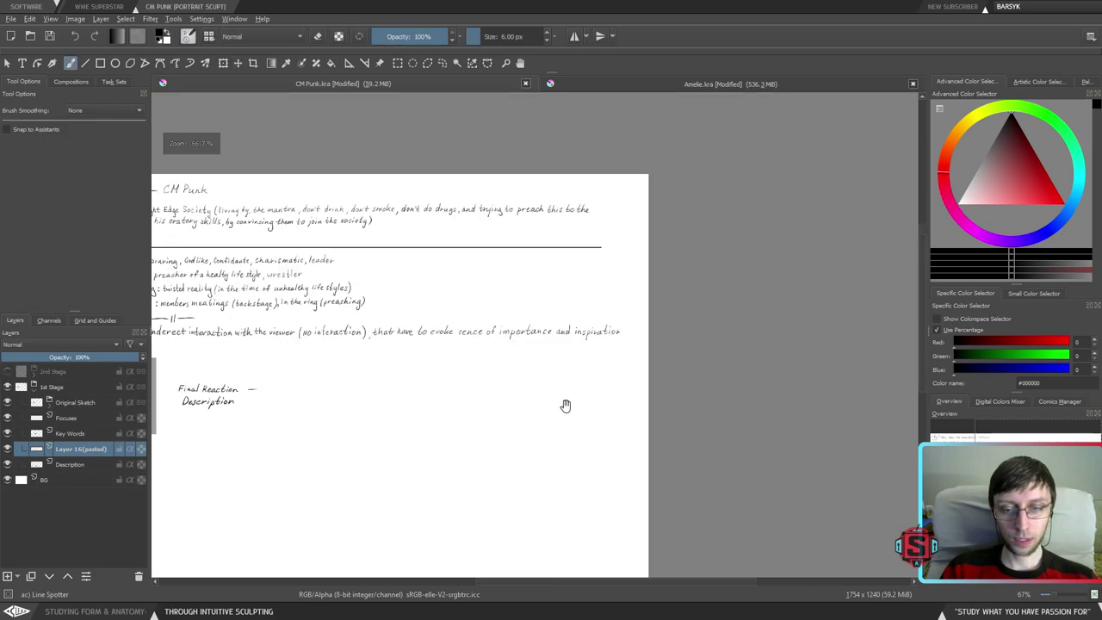
- Review the CM Punk reaction line and open the Amelie document to compare its reaction description
mouse_move(566, 406)
left_mouse_down()
mouse_move(741, 385)
mouse_move(660, 402)
mouse_move(456, 404)
left_mouse_up()
key("plus")
key("plus")
mouse_move(639, 305)
left_mouse_down()
mouse_move(288, 349)
mouse_move(629, 397)
left_mouse_up()
key("ctrl+z")
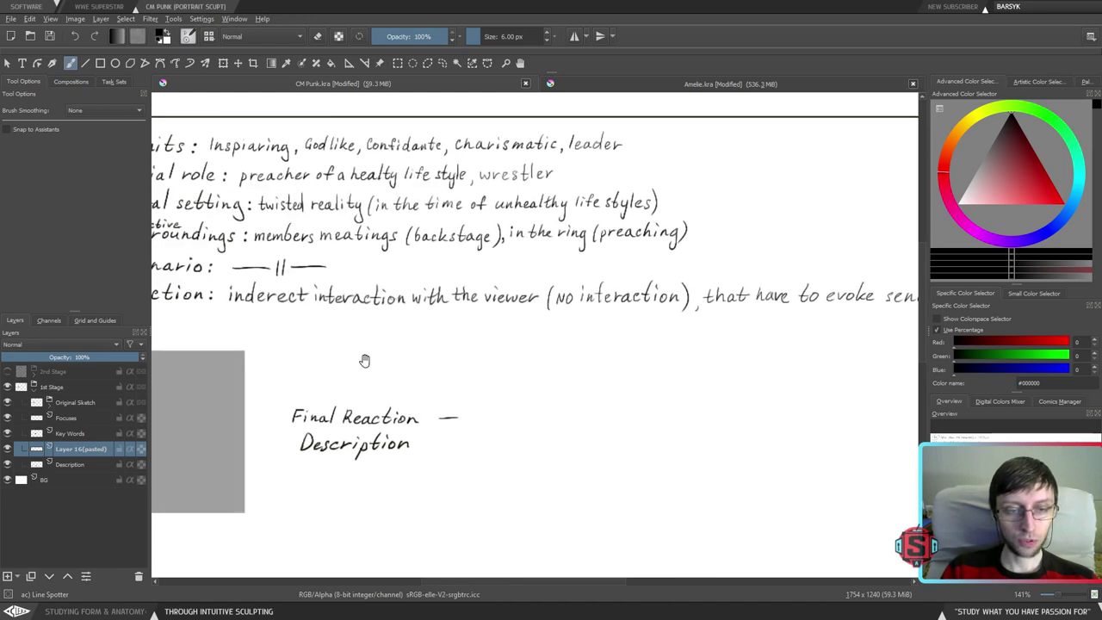
left_click_drag(364, 360, 546, 382)
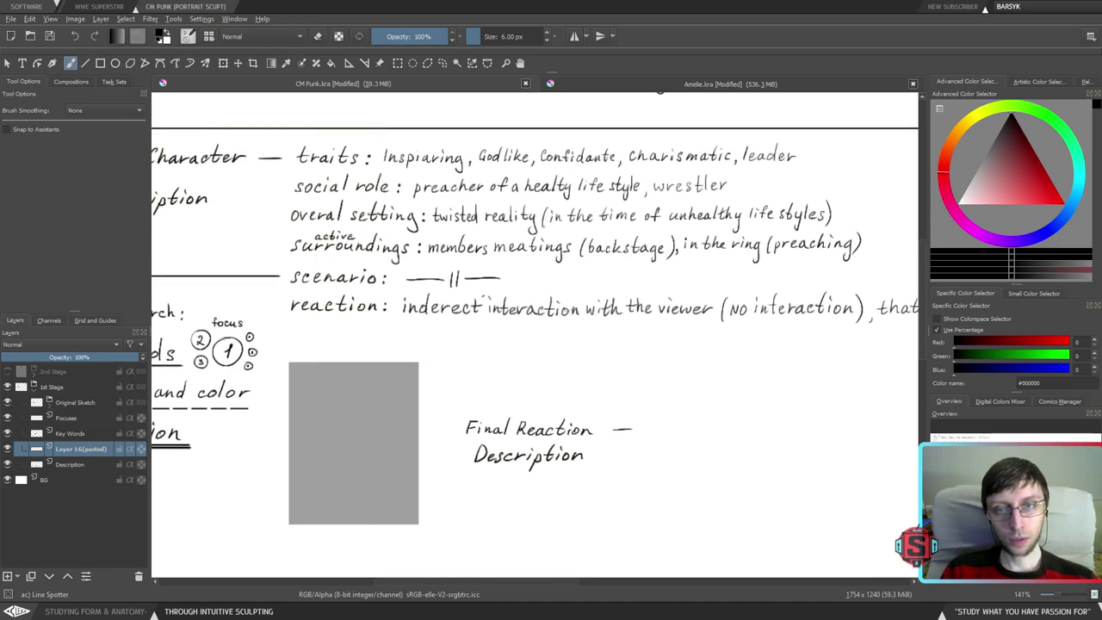
left_click(596, 86)
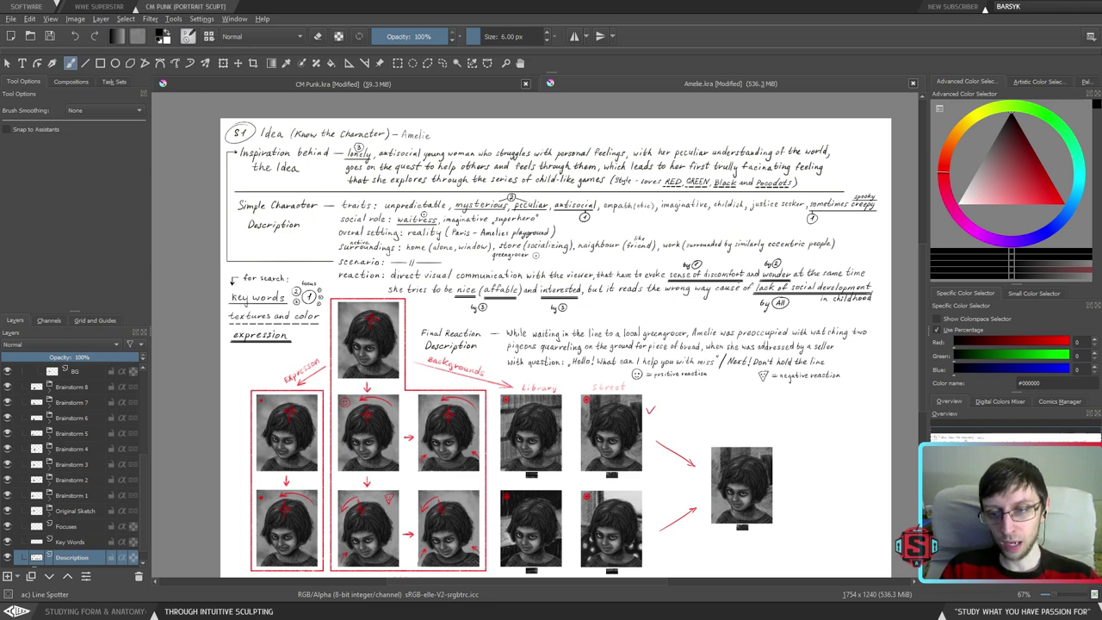
- Return to the CM Punk document and review the reaction phrase "inderect interaction with the viewer", trying an underline beneath it
left_click(418, 88)
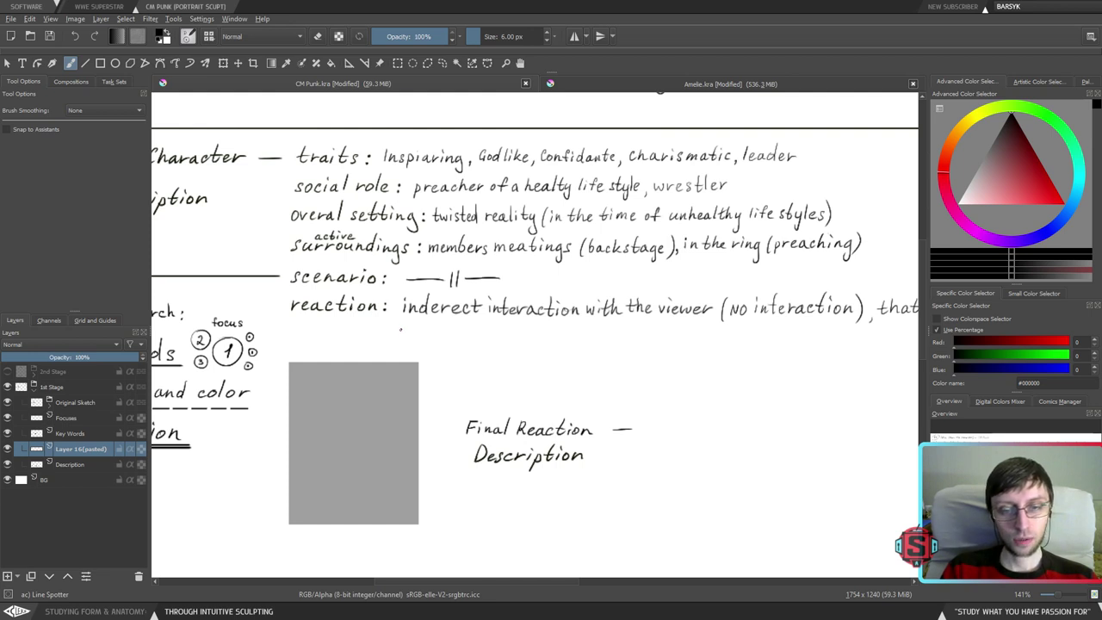
left_click_drag(400, 325, 713, 320)
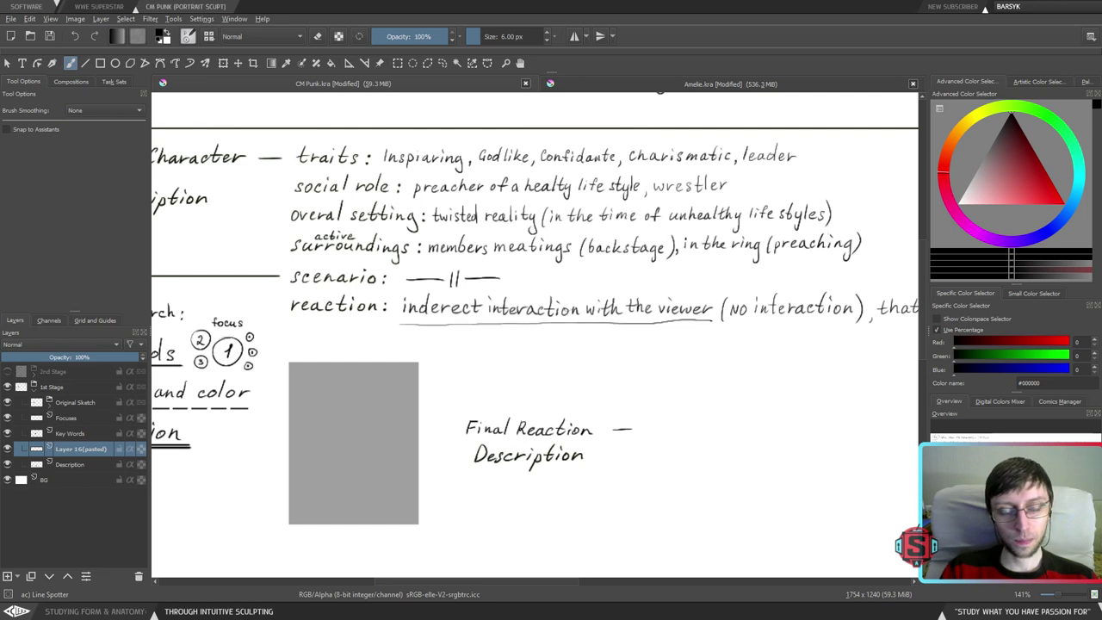
key("ctrl+z")
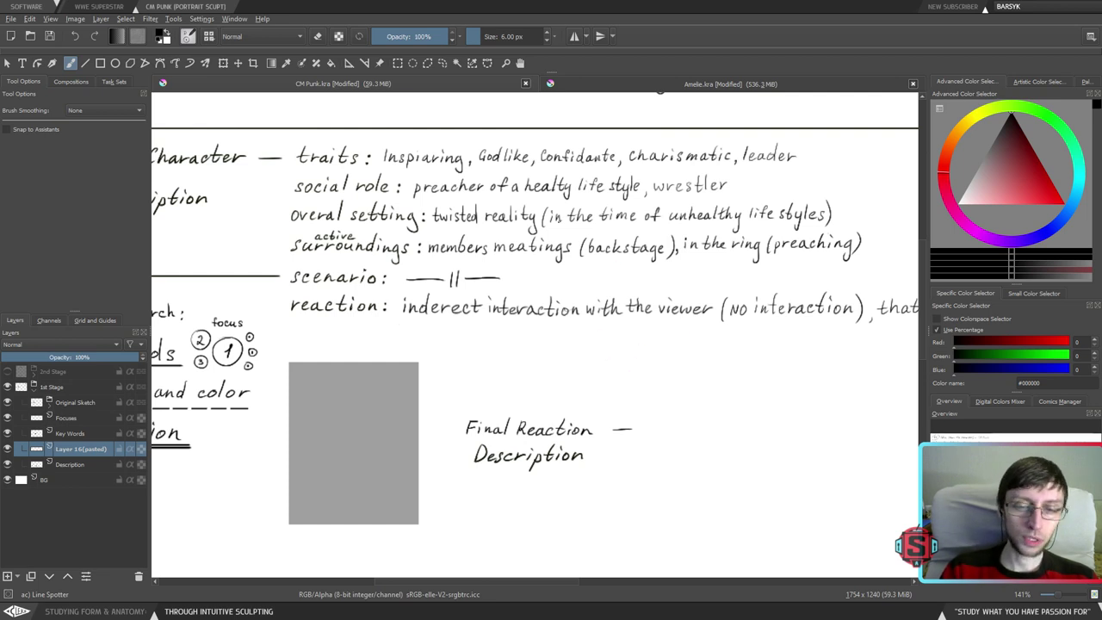
left_click_drag(569, 345, 407, 331)
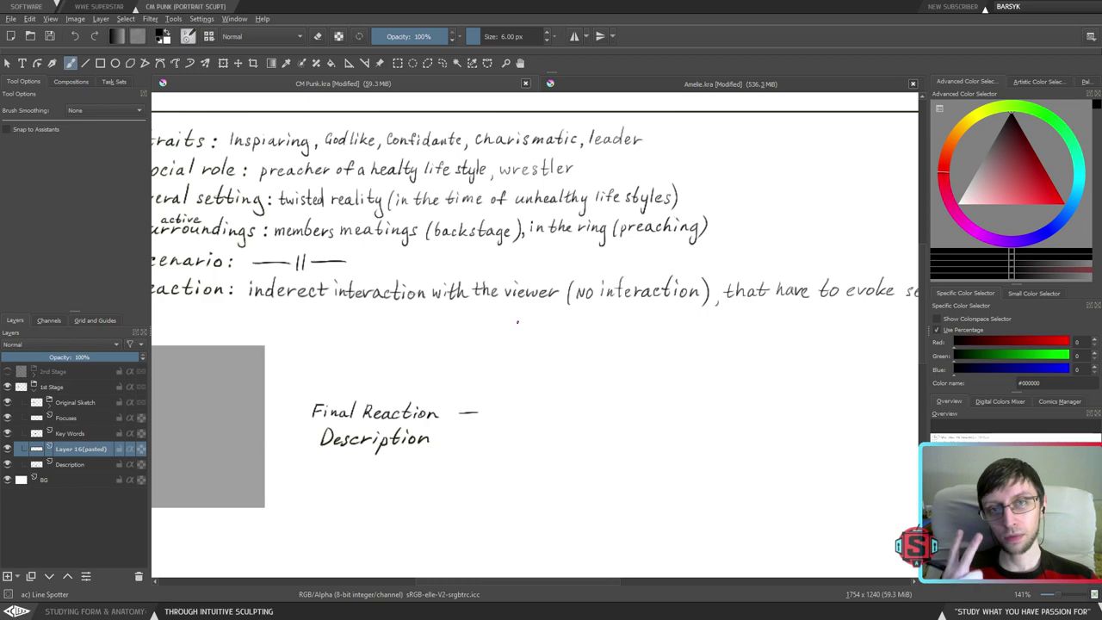
left_click_drag(401, 335, 506, 340)
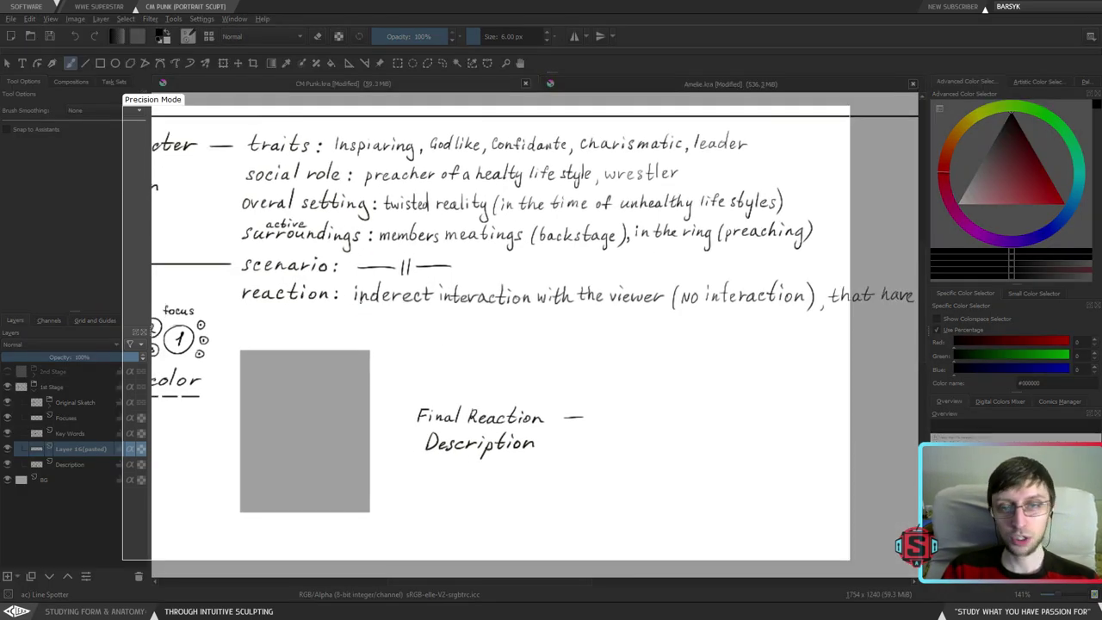
- Handwrite "he wants" as the start of a second line beneath the reaction text, redoing any misshapen stroke
left_click(349, 296)
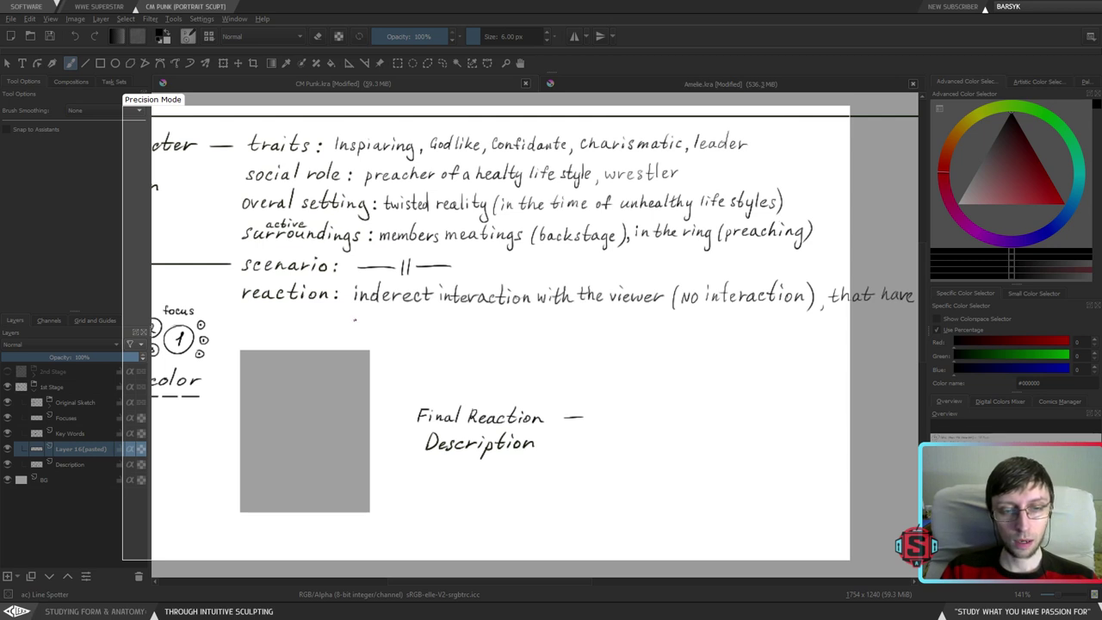
left_click_drag(352, 313, 367, 323)
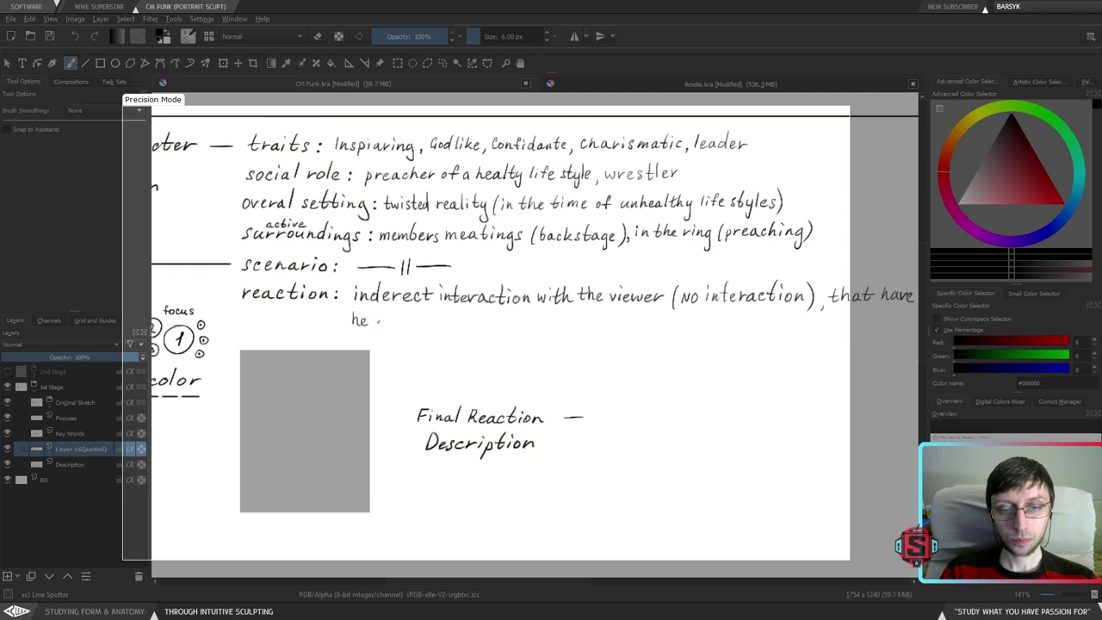
left_click_drag(387, 321, 406, 321)
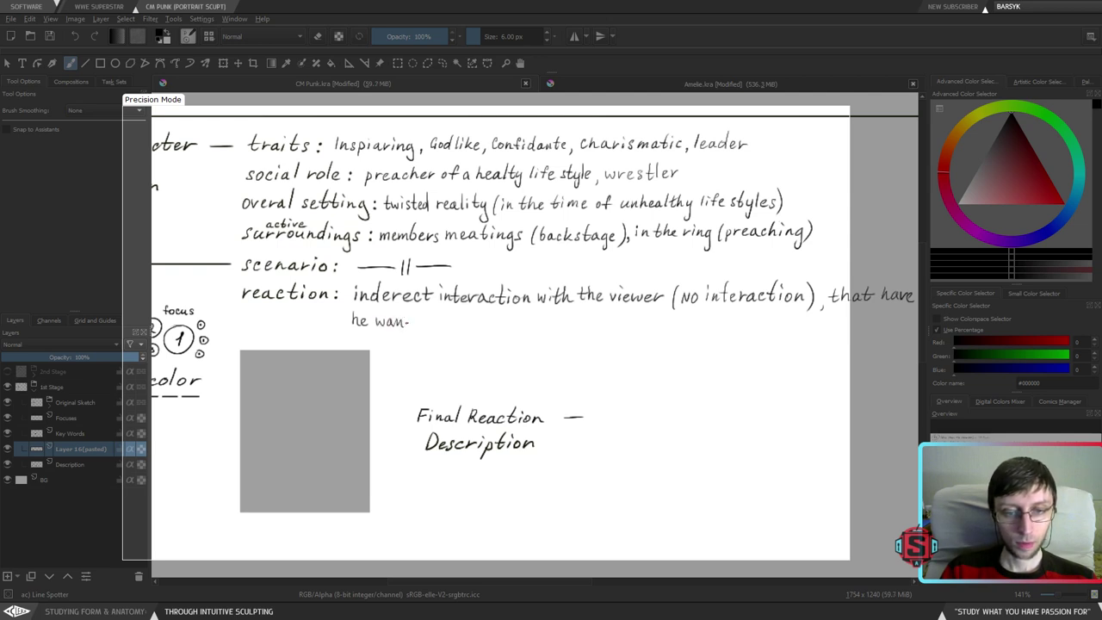
left_click_drag(410, 313, 414, 323)
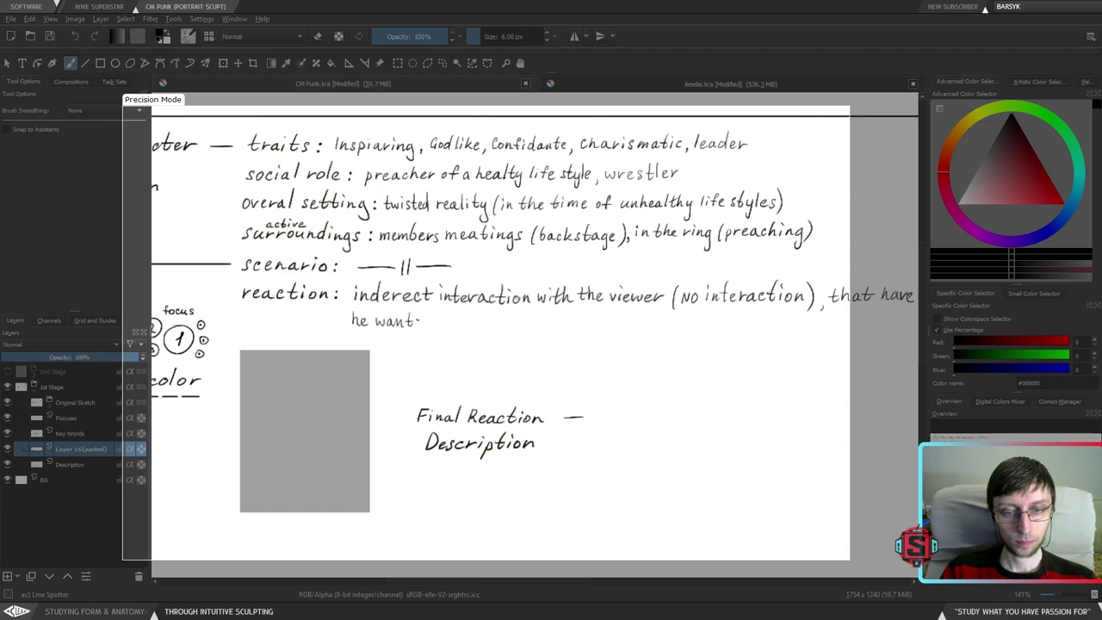
key("ctrl+z")
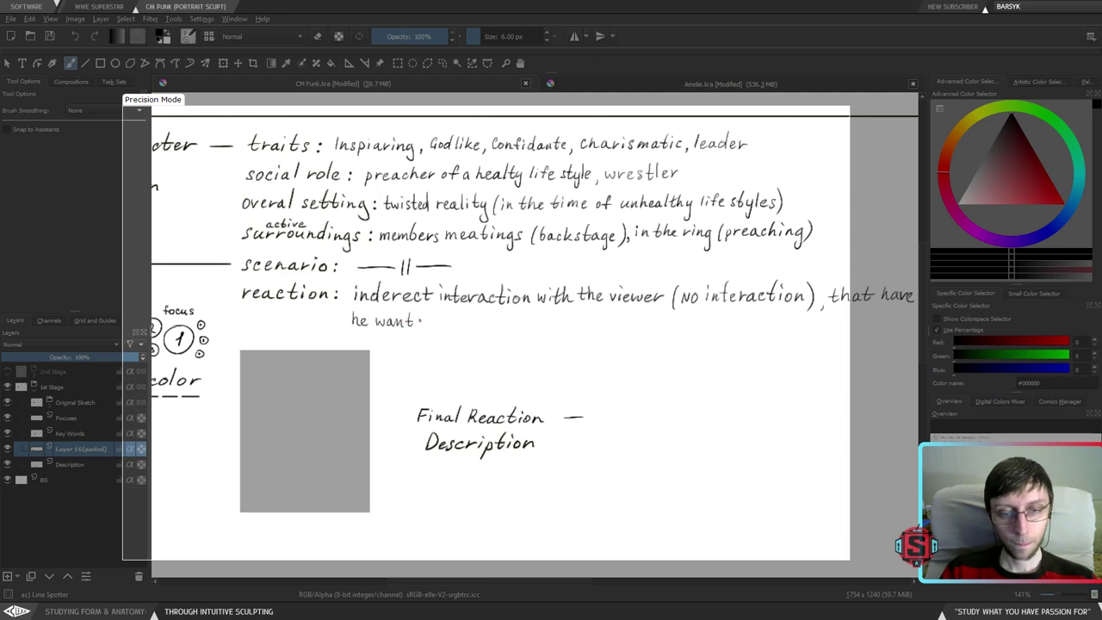
- Review the CM Punk inspiration, traits and reaction text to decide how the phrase after "he wants" continues
key("ctrl+minus")
key("ctrl+minus")
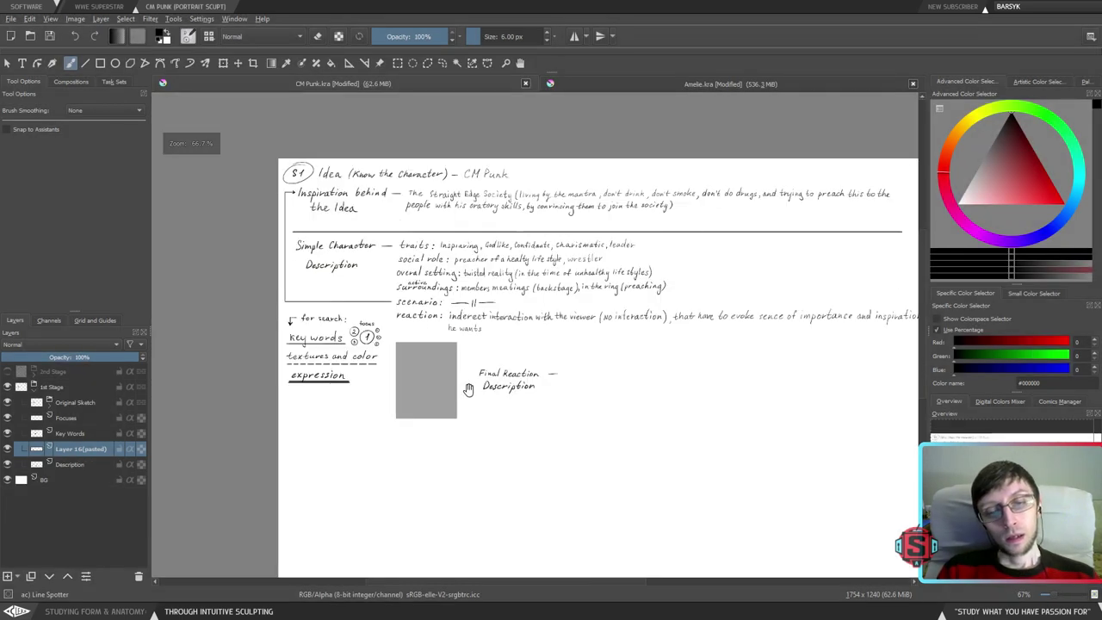
key("ctrl+plus")
key("ctrl+plus")
left_click_drag(470, 263, 408, 384)
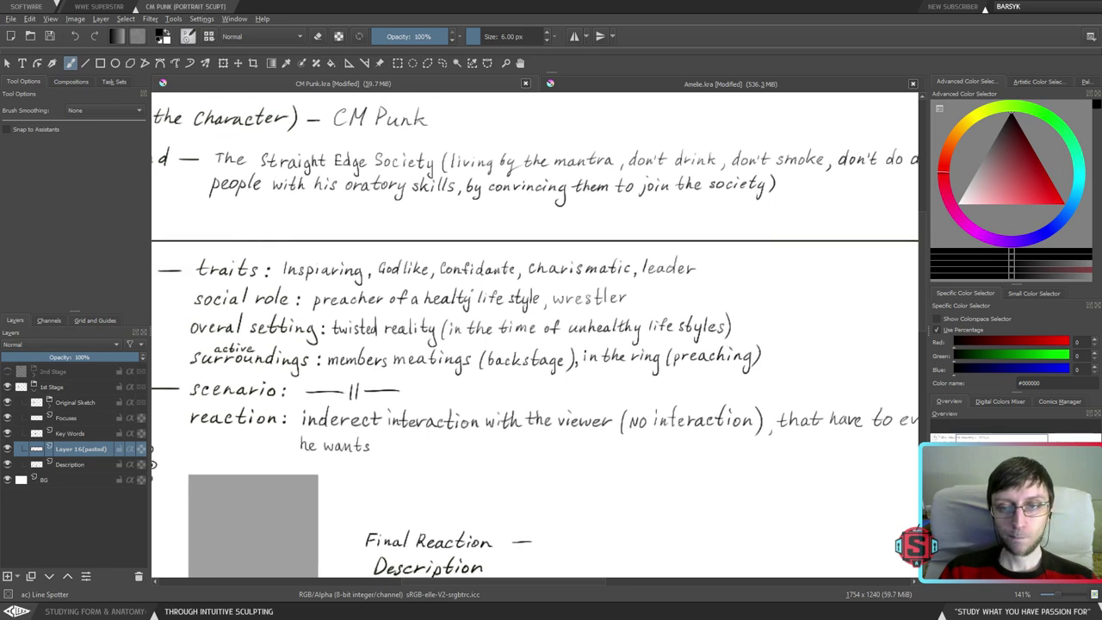
left_click_drag(442, 456, 472, 346)
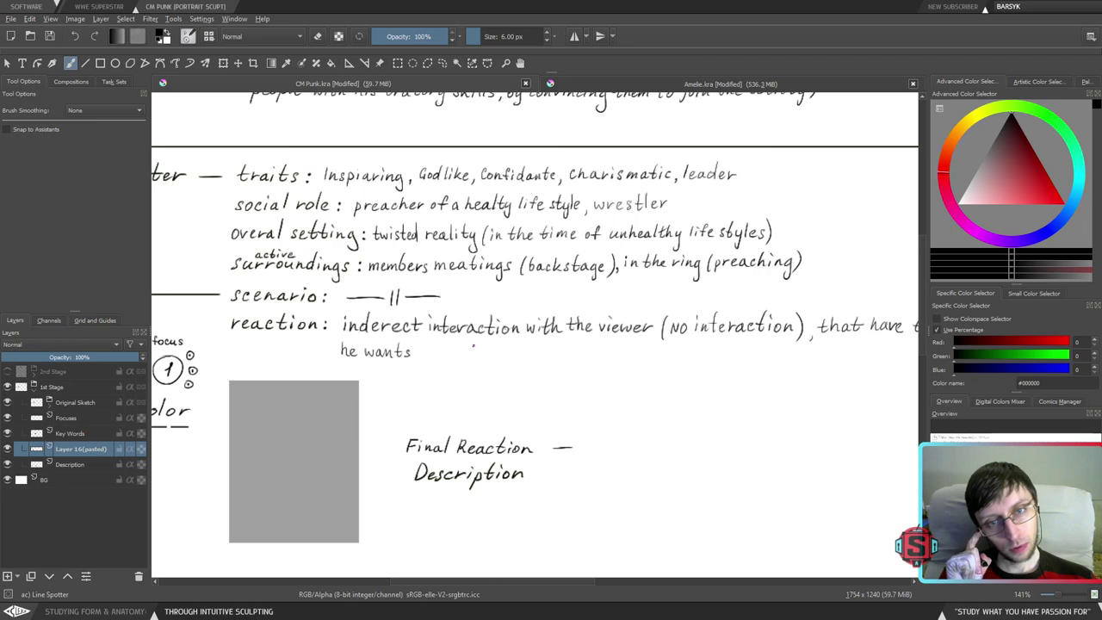
left_click(417, 356)
key("ctrl+minus")
key("ctrl+minus")
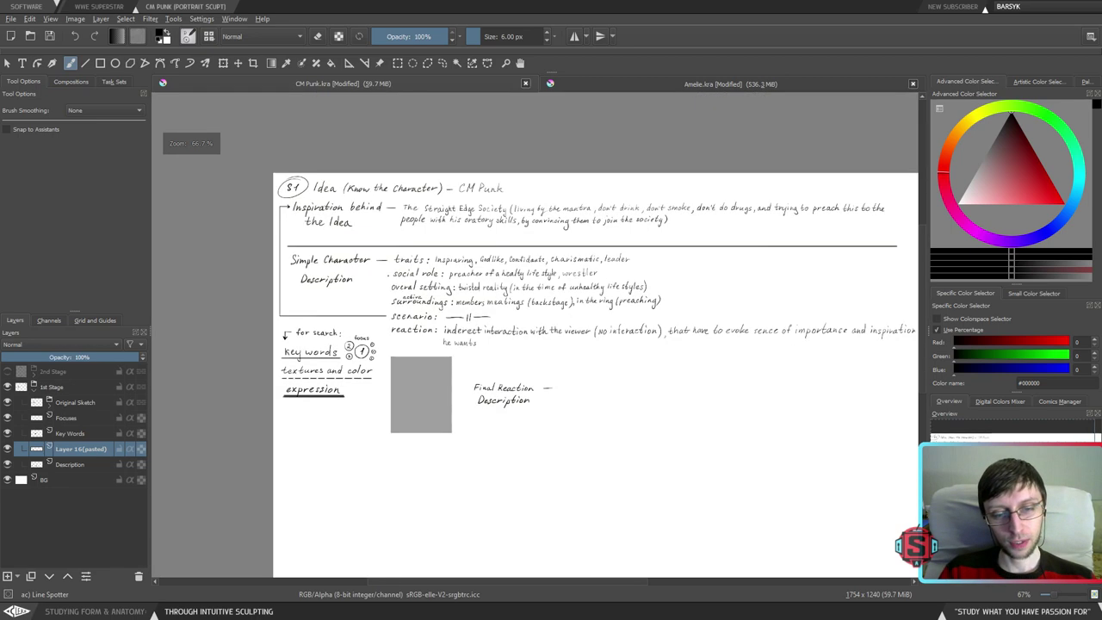
key("ctrl+plus")
key("ctrl+plus")
- Handwrite "to apear confidante" after "he wants" on the second reaction line
right_click(429, 351)
left_click(385, 418)
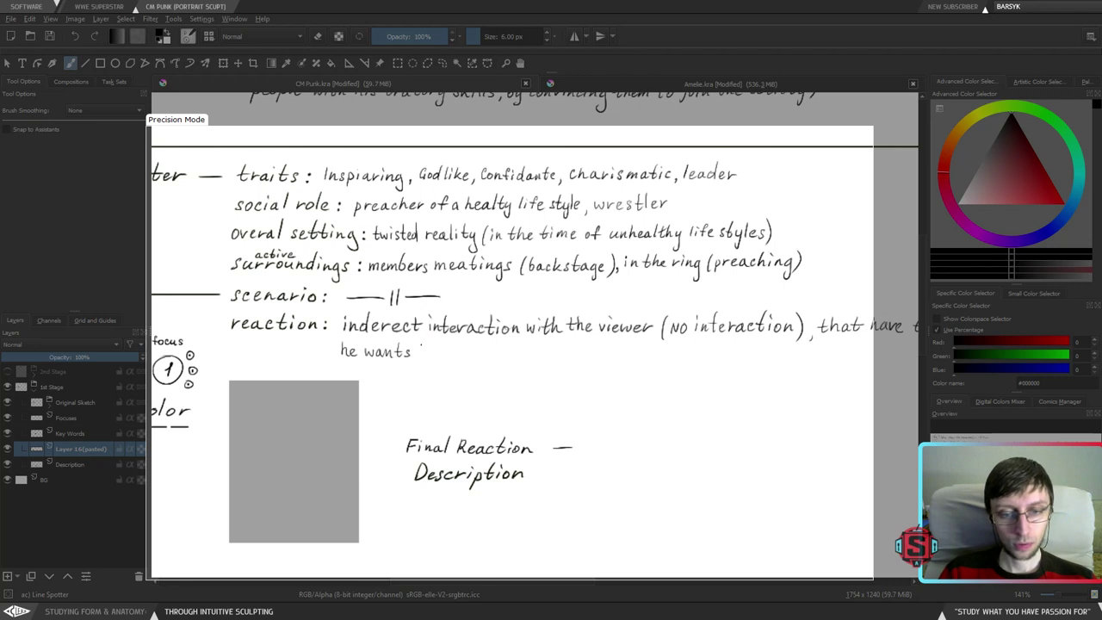
left_click_drag(421, 343, 420, 359)
mouse_move(415, 351)
left_mouse_down()
mouse_move(449, 367)
mouse_move(461, 358)
left_mouse_up()
left_click_drag(467, 352, 515, 352)
left_click_drag(519, 352, 546, 360)
mouse_move(548, 345)
left_mouse_down()
mouse_move(548, 361)
mouse_move(552, 353)
left_mouse_up()
left_click(554, 358)
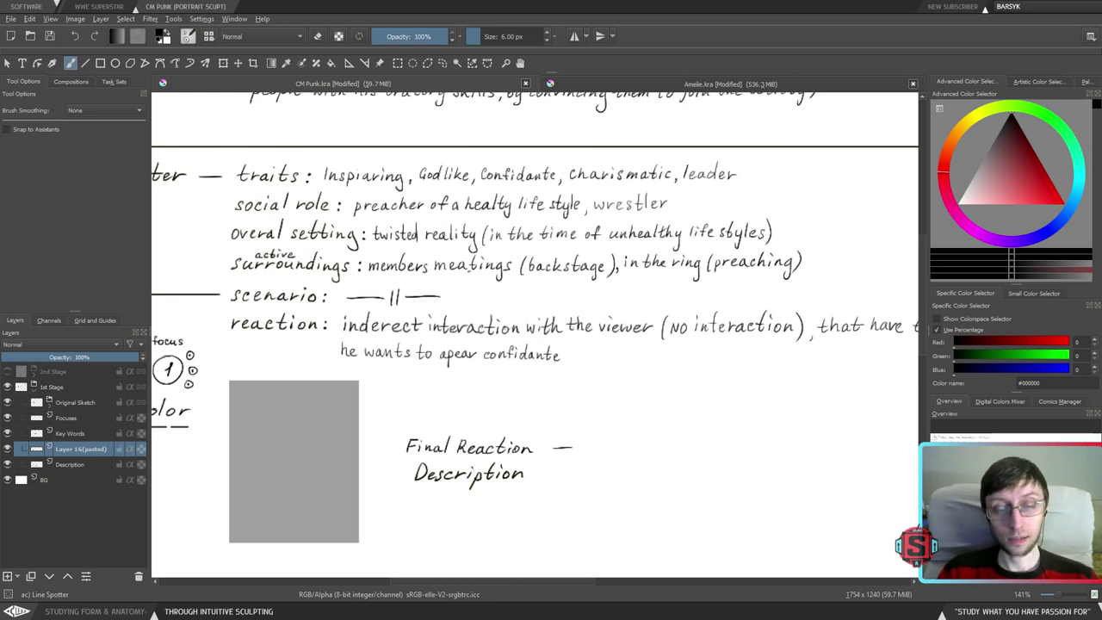
- Correct the ending of "confidante" on the second reaction line to read "confident", deleting the surplus letters
left_click_drag(578, 451, 595, 415)
key("ctrl+z")
key("l")
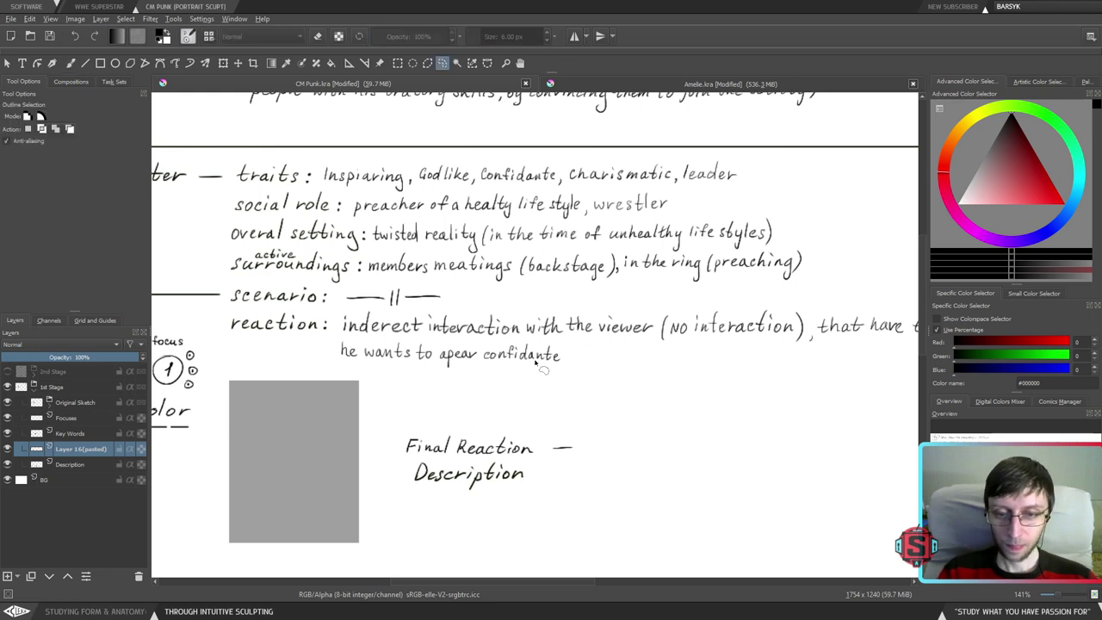
mouse_move(531, 359)
left_mouse_down()
mouse_move(566, 297)
mouse_move(566, 244)
mouse_move(562, 352)
left_mouse_up()
key("Delete")
key("ctrl+shift+a")
key("b")
key("l")
key("Delete")
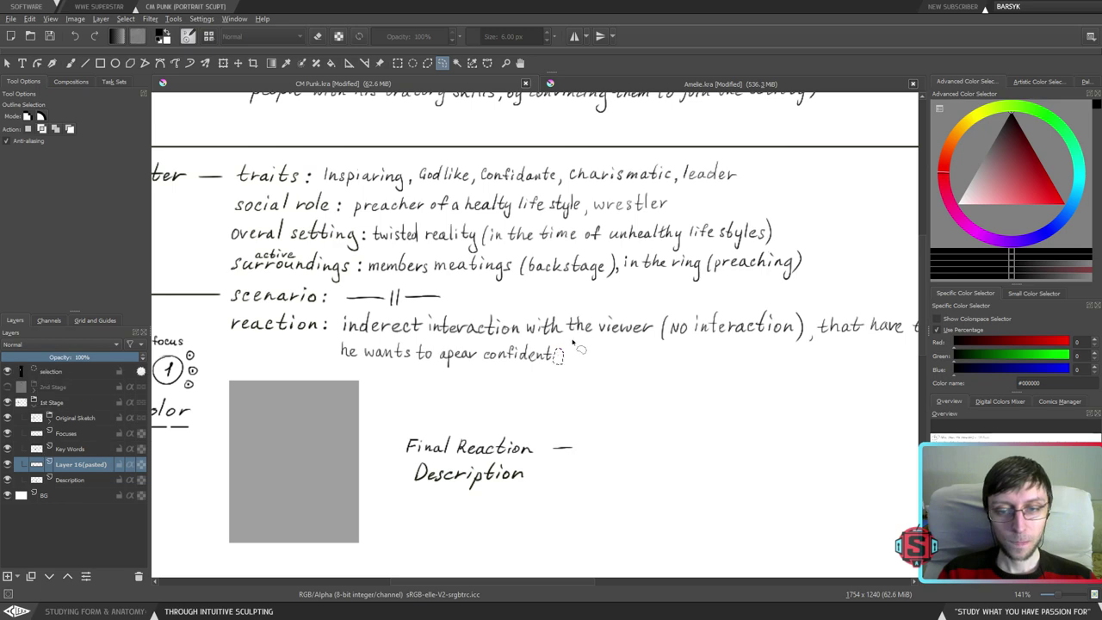
key("ctrl+shift+a")
key("b")
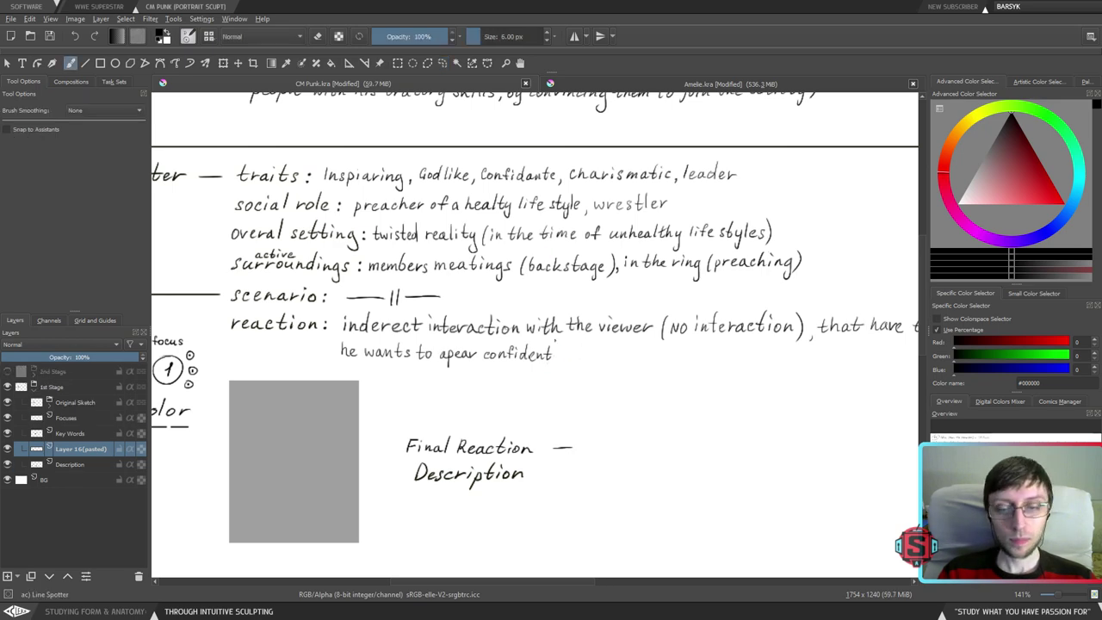
- Select the letter "e" in "confident" on the second reaction line, fine-tune its position, and clear the selection
key("plus")
key("plus")
key("e")
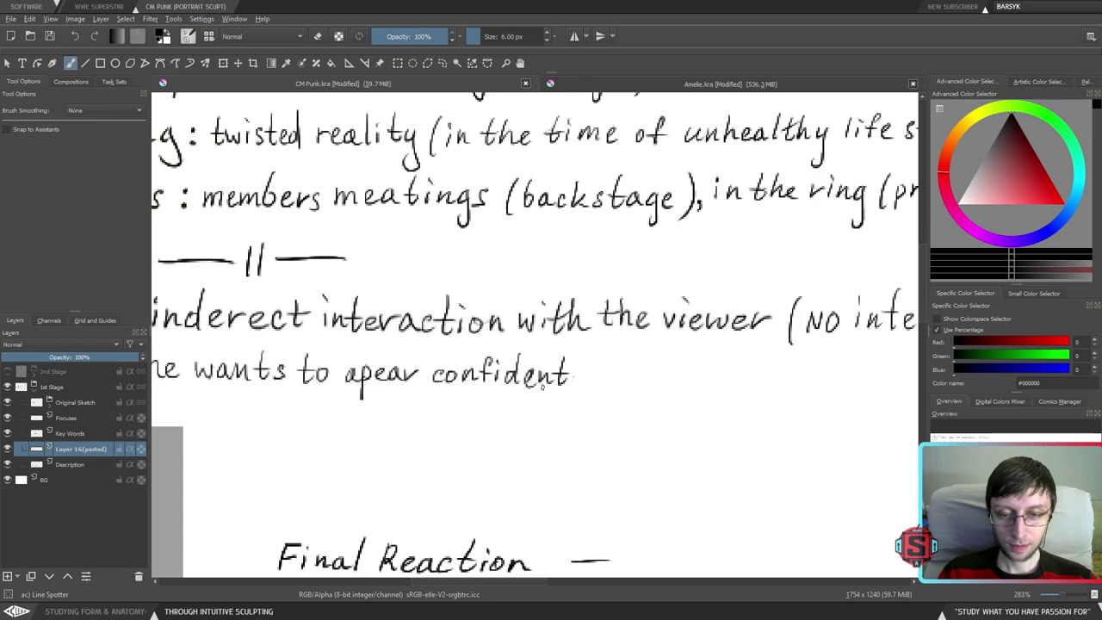
key("ctrl+r")
mouse_move(544, 390)
left_mouse_down()
mouse_move(536, 402)
mouse_move(543, 395)
left_mouse_up()
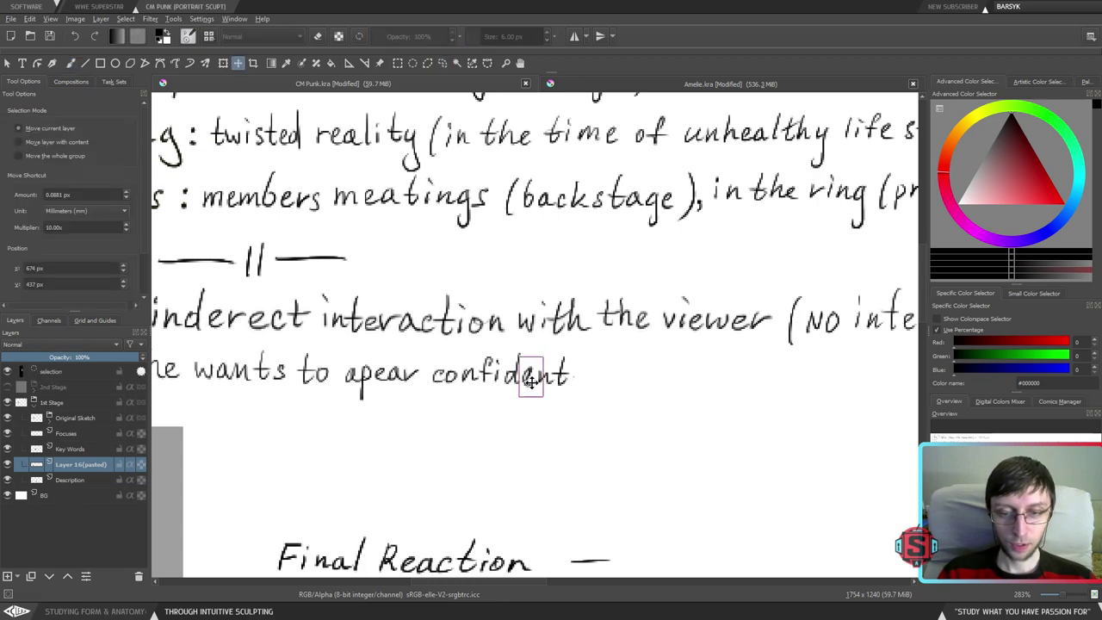
key("b")
key("ctrl+shift+a")
key("minus")
key("minus")
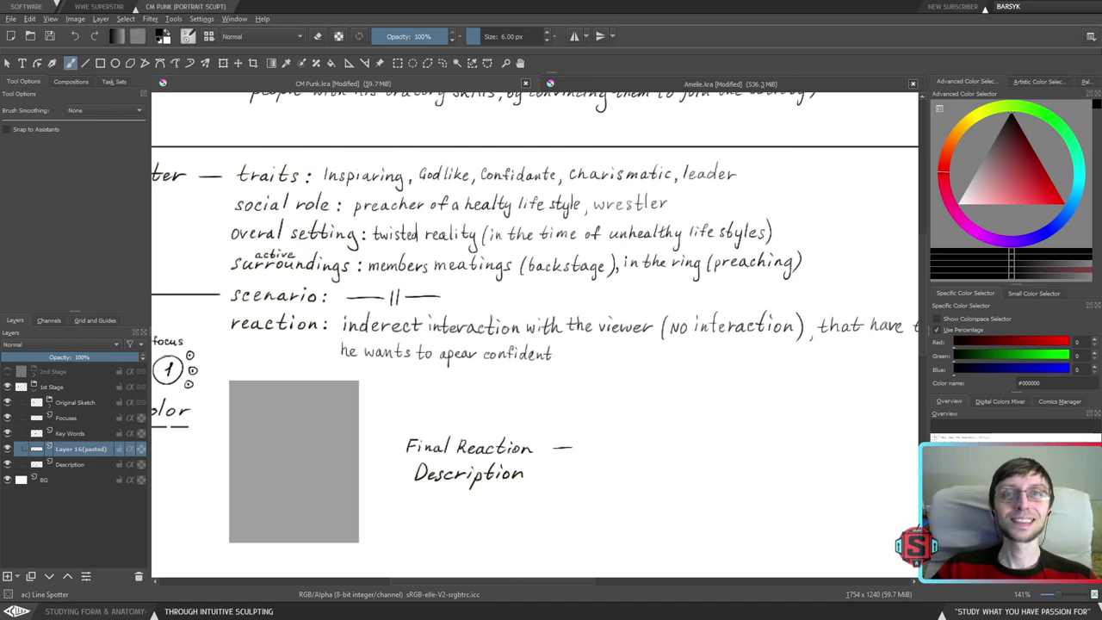
- Change "Confidante" to "Confident" on the traits line, deleting the wrong letters and redrawing the ending
scroll(491, 373, "up", 5)
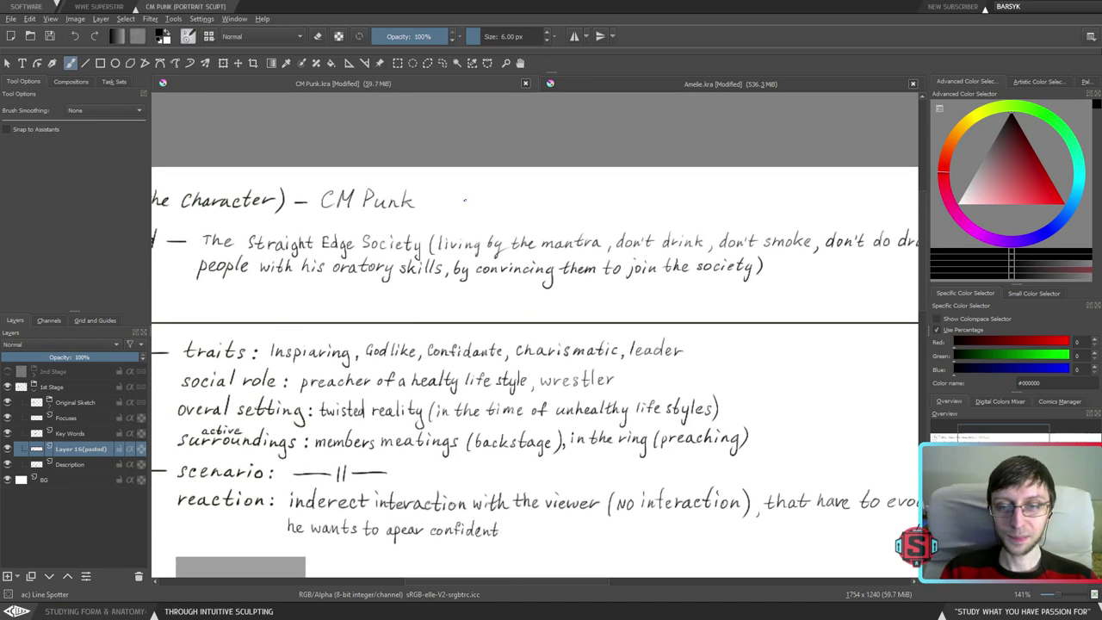
left_click_drag(546, 306, 572, 314)
left_click_drag(569, 325, 536, 287)
left_click_drag(527, 339, 591, 290)
key("ctrl+plus")
key("ctrl+plus")
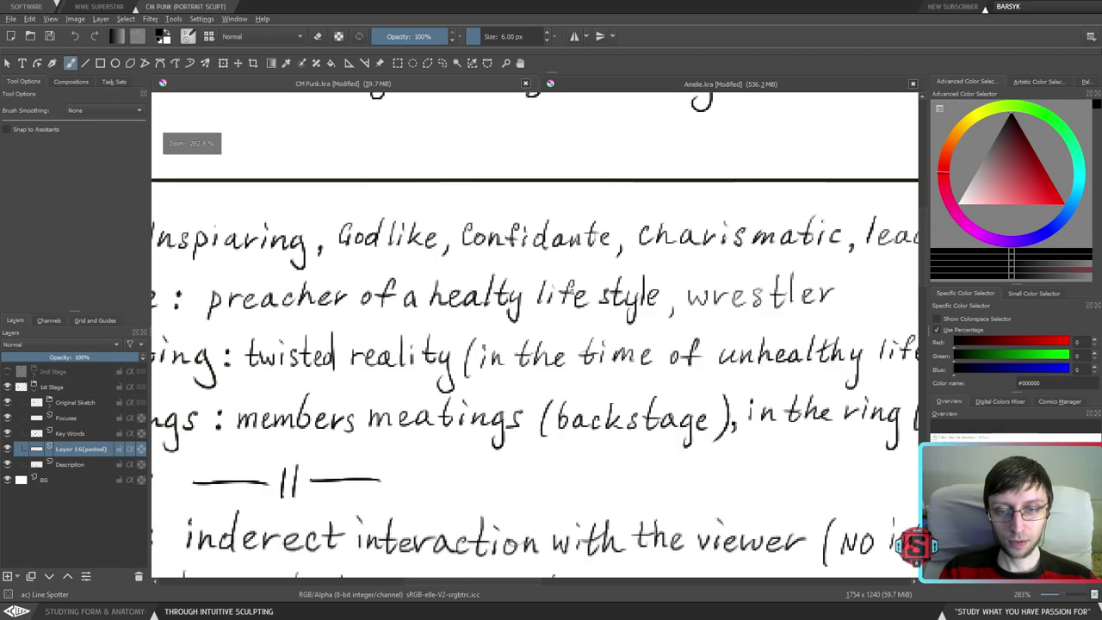
key("l")
mouse_move(565, 231)
left_mouse_down()
mouse_move(574, 260)
mouse_move(612, 244)
mouse_move(611, 229)
mouse_move(608, 253)
mouse_move(567, 250)
left_mouse_up()
key("Delete")
key("ctrl+shift+a")
key("b")
- Select ", charismatic, leader" on the traits line and move it left to close the gap after "Confident"
key("l")
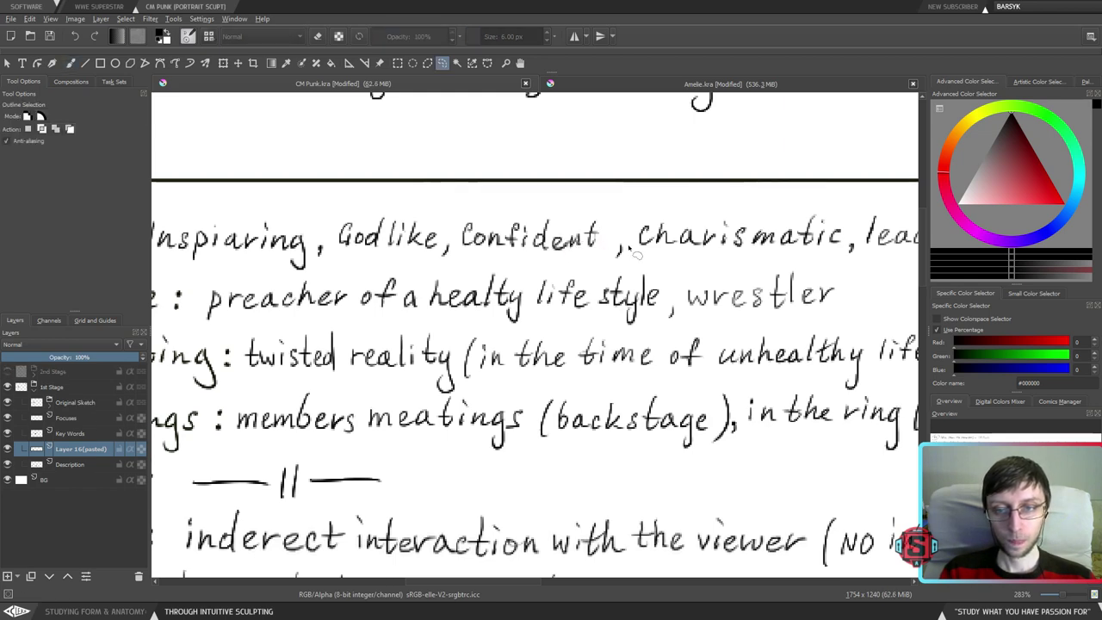
key("ctrl+minus")
key("ctrl+minus")
mouse_move(743, 298)
left_mouse_down()
mouse_move(649, 309)
mouse_move(622, 273)
mouse_move(488, 281)
mouse_move(480, 320)
mouse_move(676, 306)
left_mouse_up()
key("t")
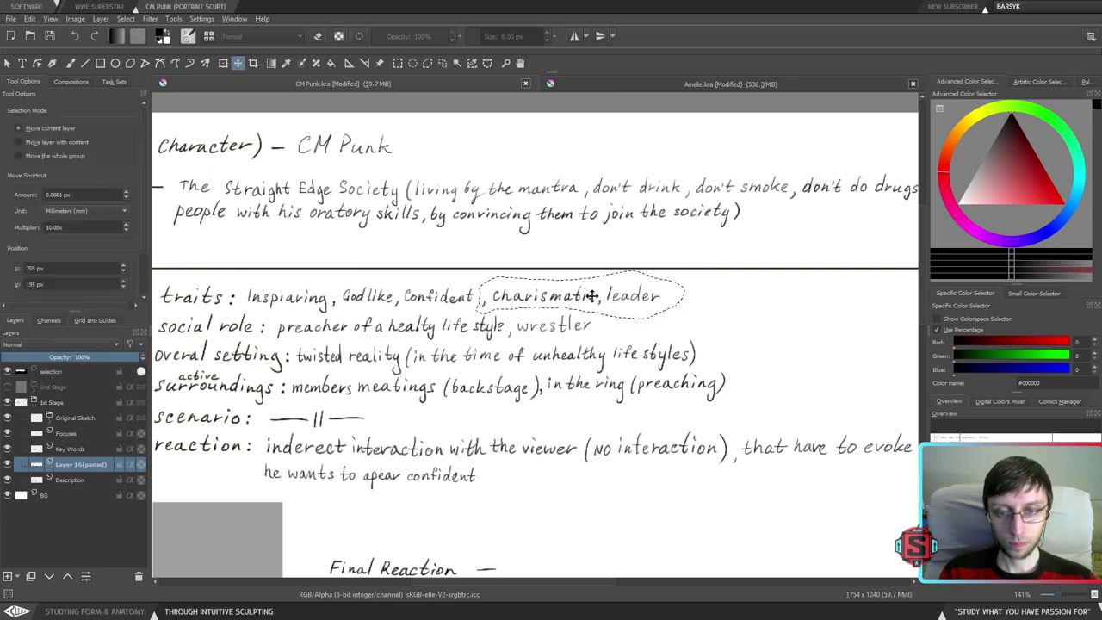
left_click_drag(593, 298, 586, 299)
key("b")
key("ctrl+shift+a")
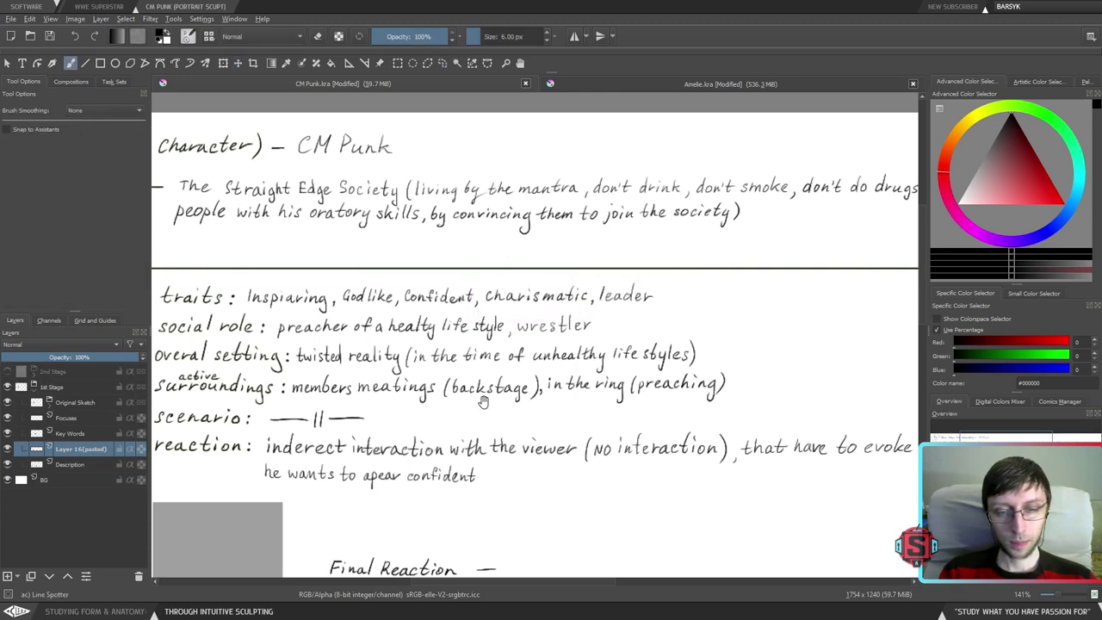
- Try underlining the trait "charismatic" on the traits line, undoing each attempt
left_click_drag(483, 402, 628, 344)
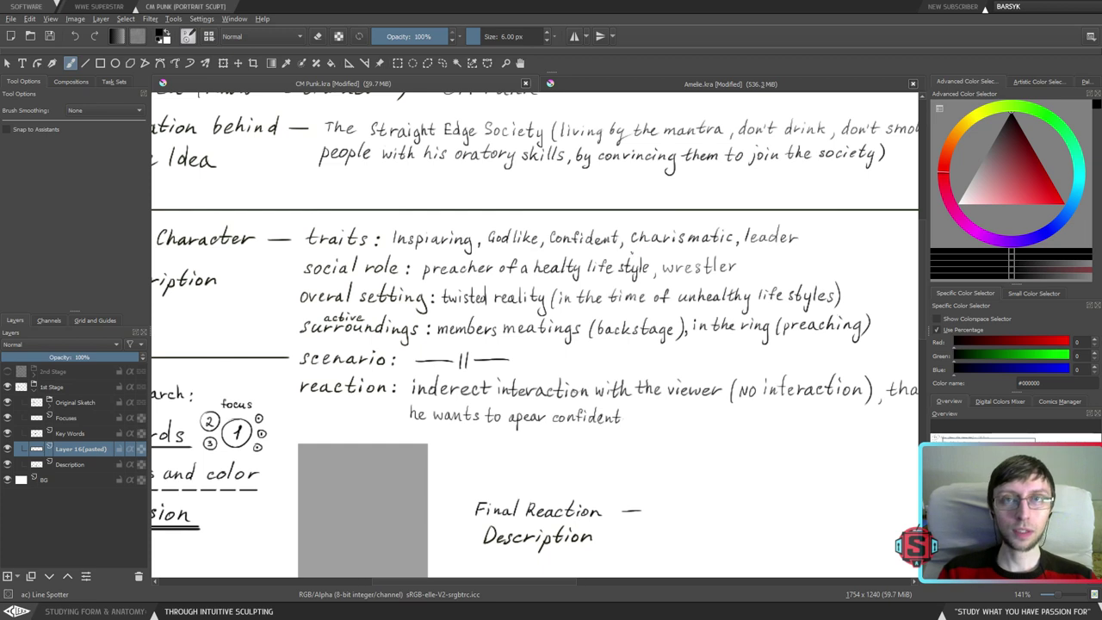
left_click_drag(633, 248, 711, 248)
key("ctrl+z")
left_click_drag(629, 249, 734, 248)
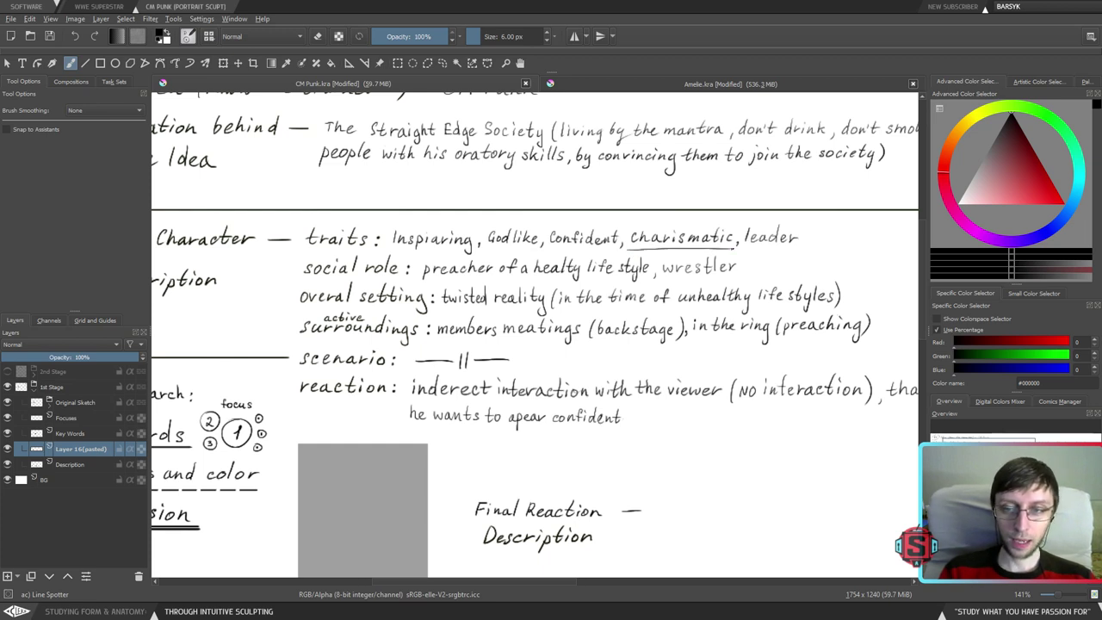
key("ctrl+z")
left_click_drag(627, 250, 727, 251)
key("ctrl+z")
key("ctrl+z")
- Try marking the traits "Godlike" and "Inspiaring" with underlines and an arrow from "Confident" to "Godlike", undoing each mark
left_click_drag(494, 249, 553, 248)
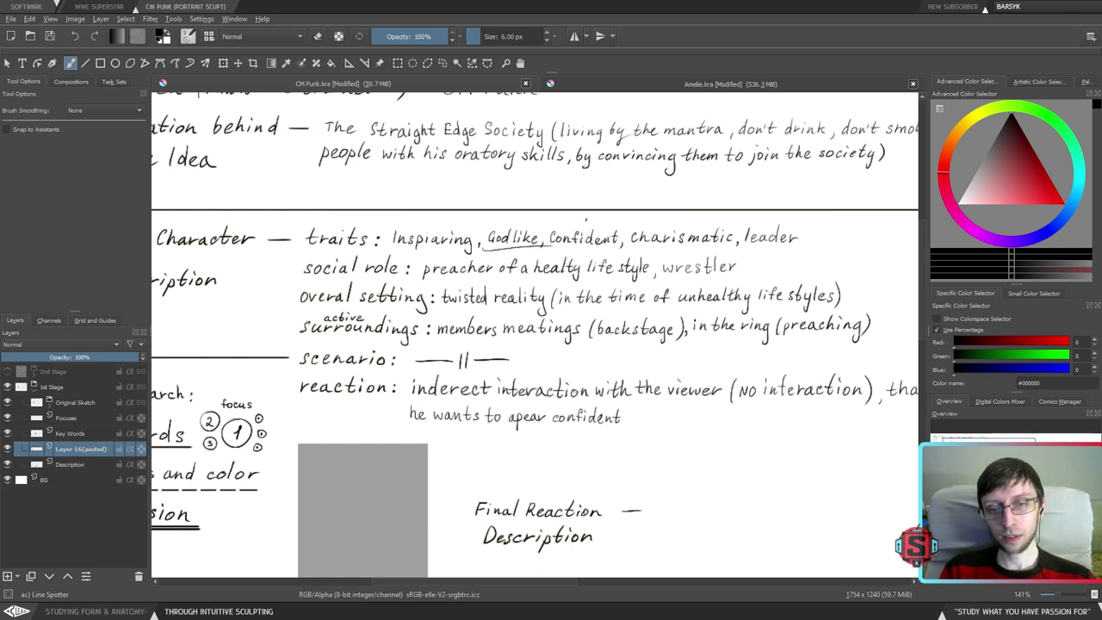
key("ctrl+z")
mouse_move(486, 250)
left_mouse_down()
mouse_move(529, 249)
mouse_move(521, 225)
mouse_move(547, 229)
left_mouse_up()
key("ctrl+z")
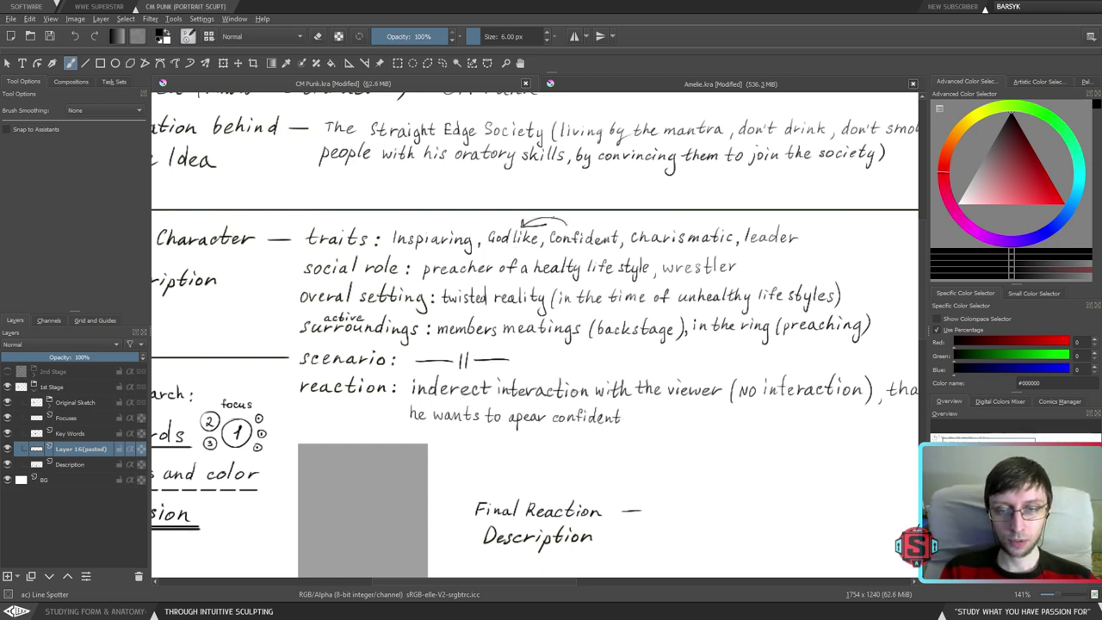
key("ctrl+z")
key("ctrl+z")
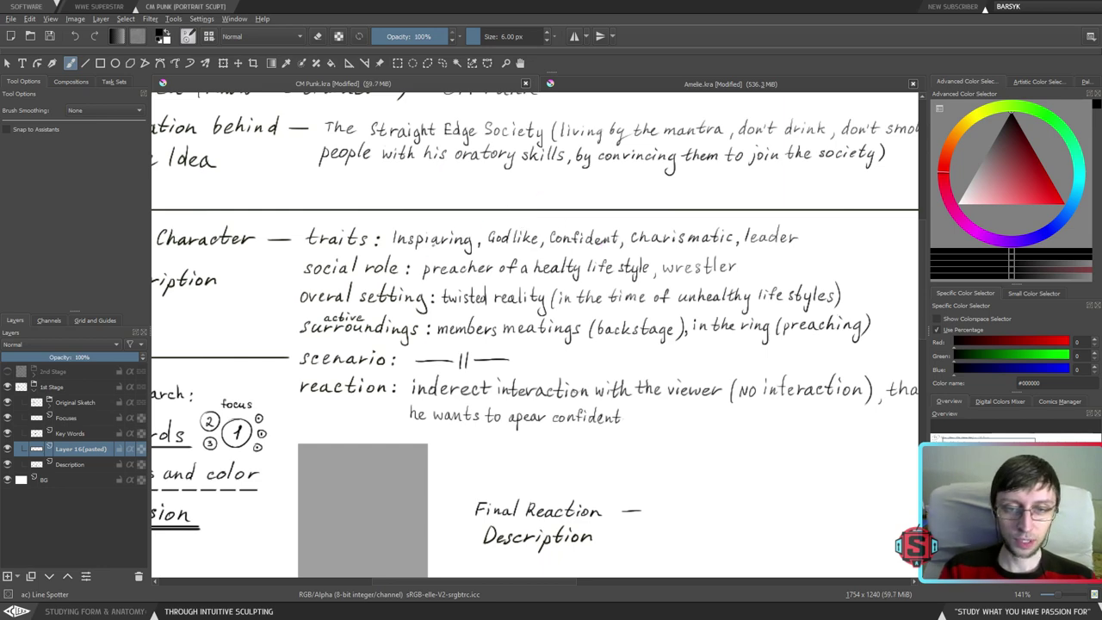
left_click_drag(393, 252, 477, 251)
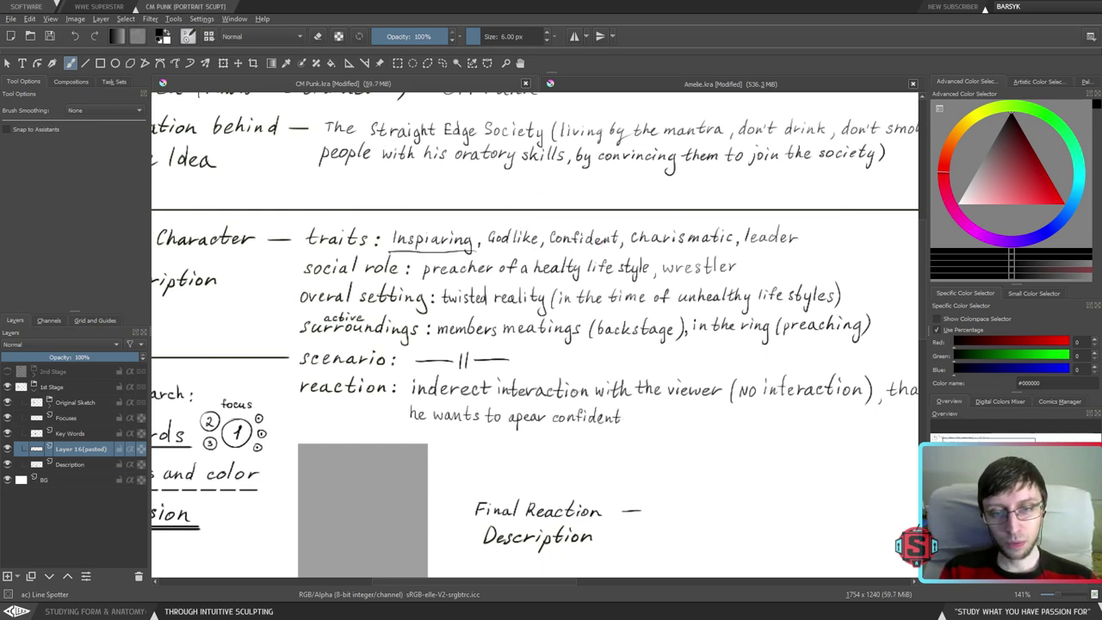
key("ctrl+z")
- Try underlining "inspiration" and "importance" at the end of the first reaction line, undoing each mark
left_click_drag(499, 298, 368, 276)
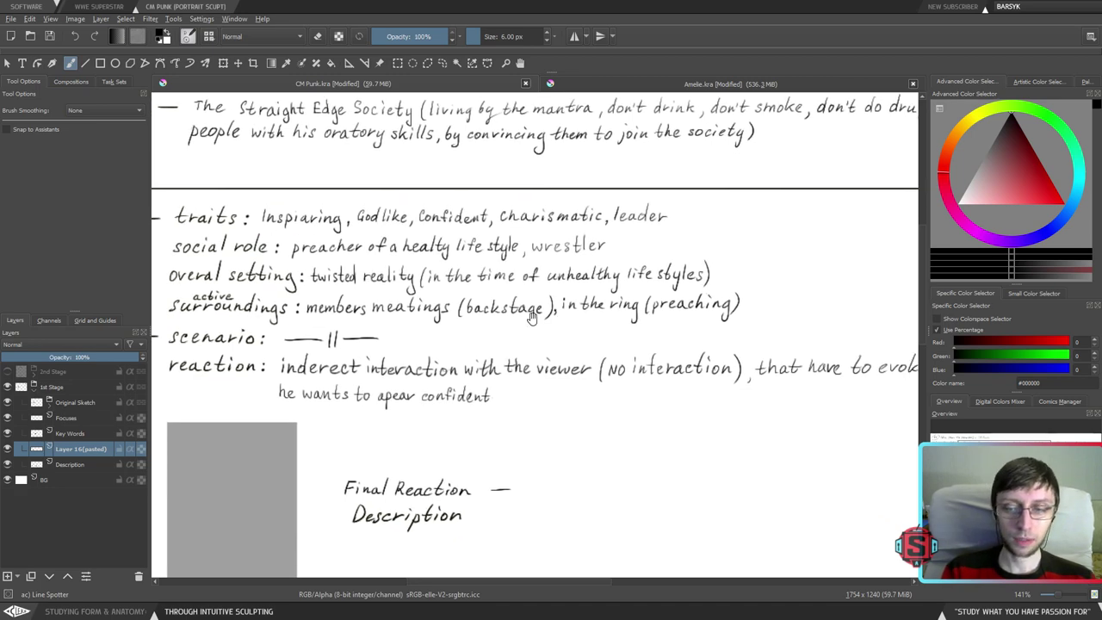
left_click_drag(648, 361, 400, 294)
left_click_drag(724, 334, 569, 310)
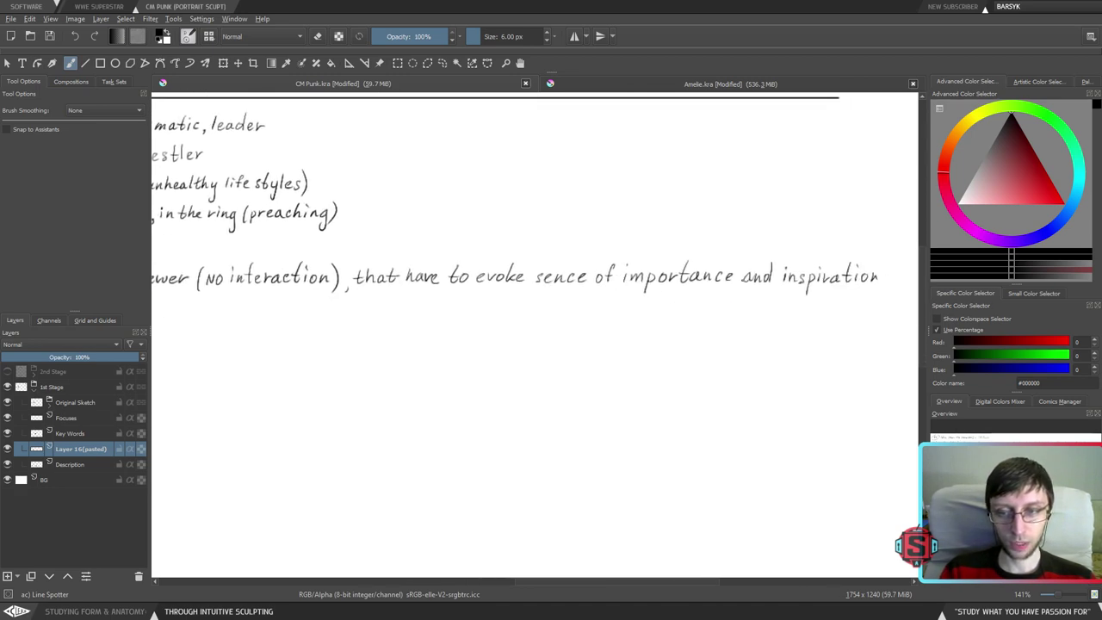
left_click_drag(769, 297, 888, 298)
key("ctrl+z")
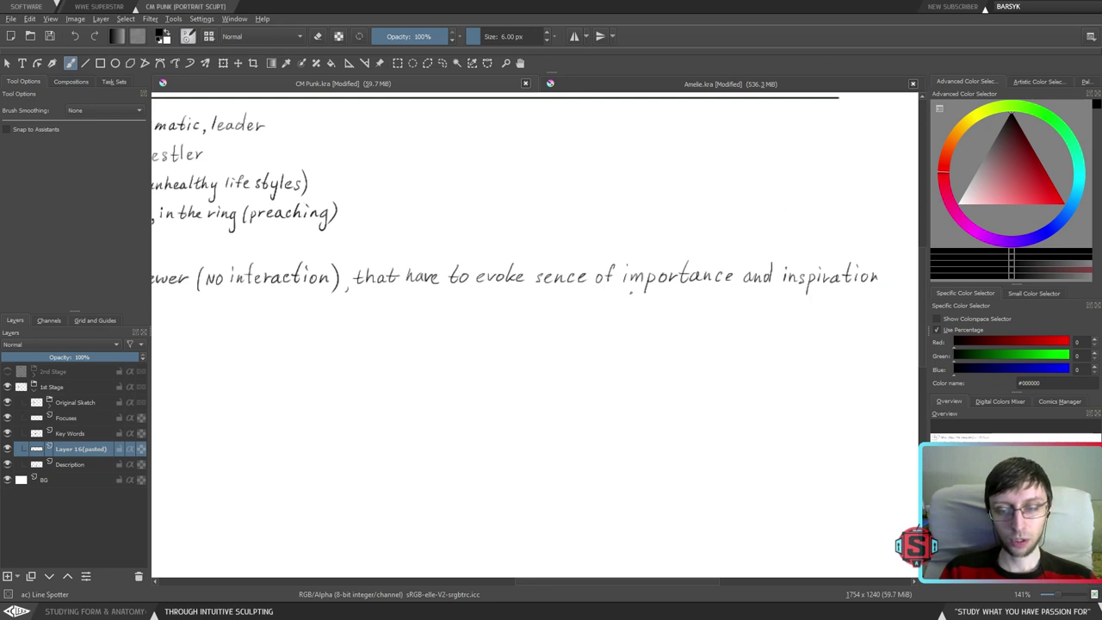
left_click_drag(617, 292, 741, 289)
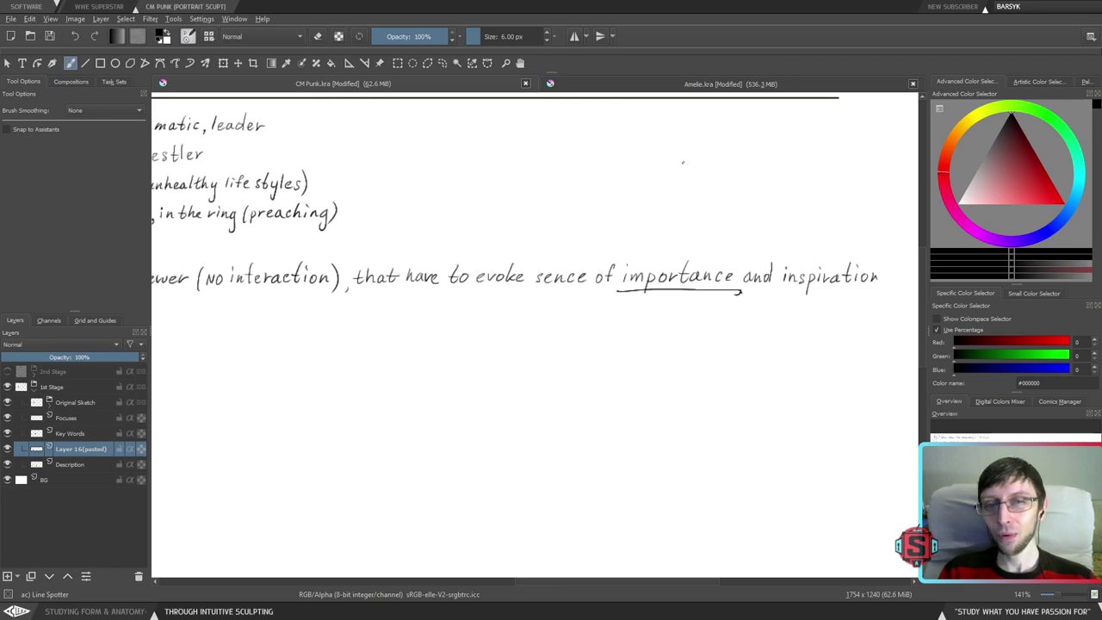
key("ctrl+z")
- Reread the traits, setting and reaction lines to decide how to continue the text after "he wants to apear confident"
left_click_drag(551, 292, 757, 387)
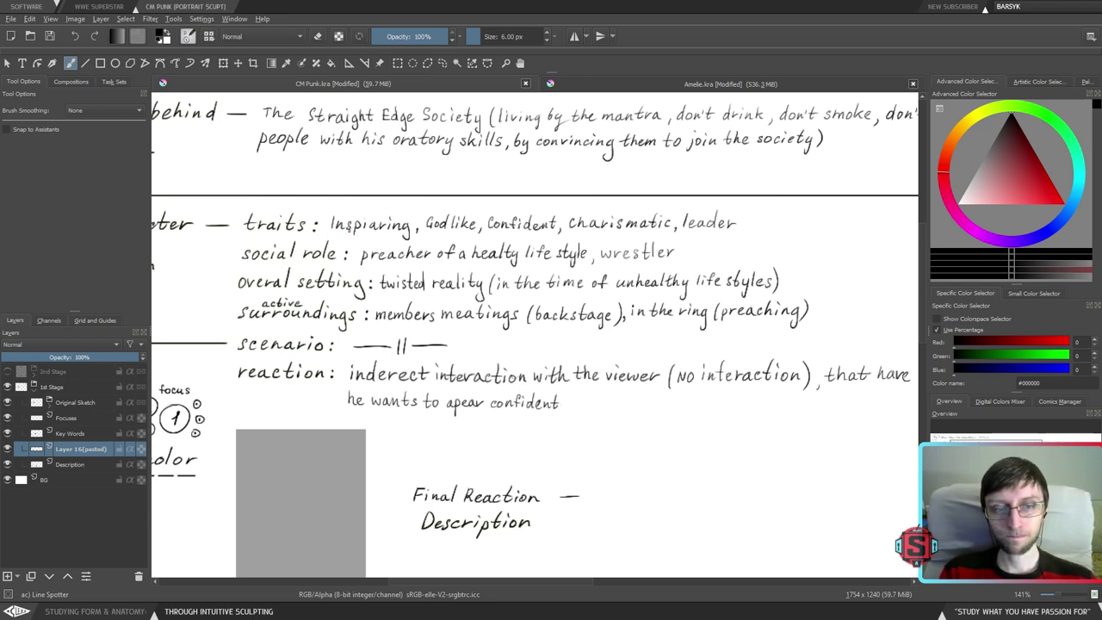
mouse_move(499, 455)
left_mouse_down()
mouse_move(339, 381)
mouse_move(471, 416)
left_mouse_up()
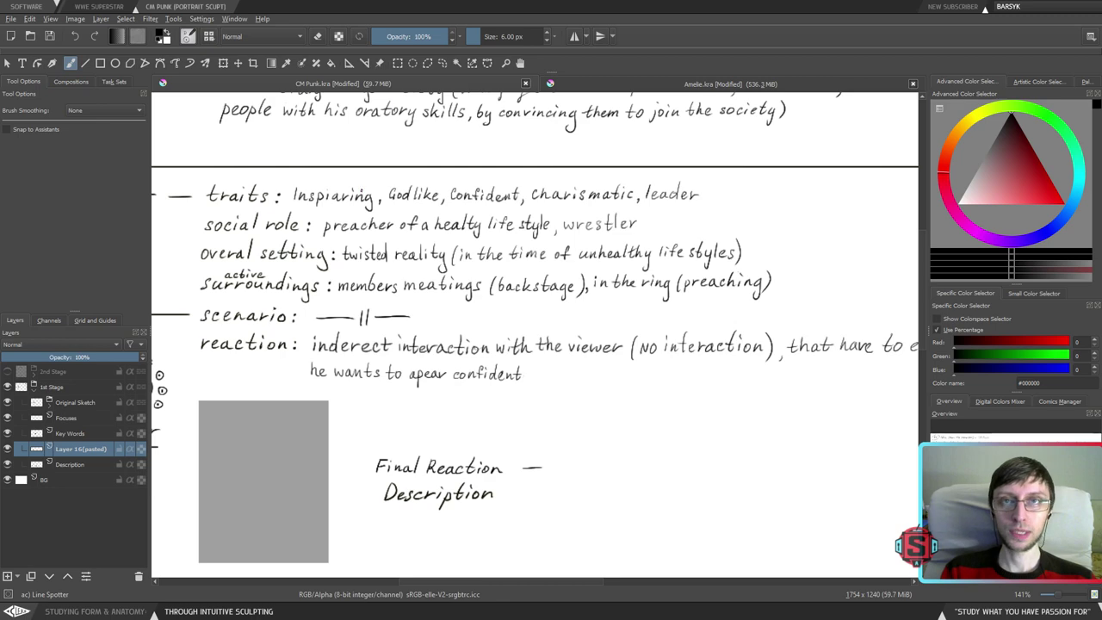
mouse_move(481, 315)
left_mouse_down()
mouse_move(438, 392)
mouse_move(466, 373)
left_mouse_up()
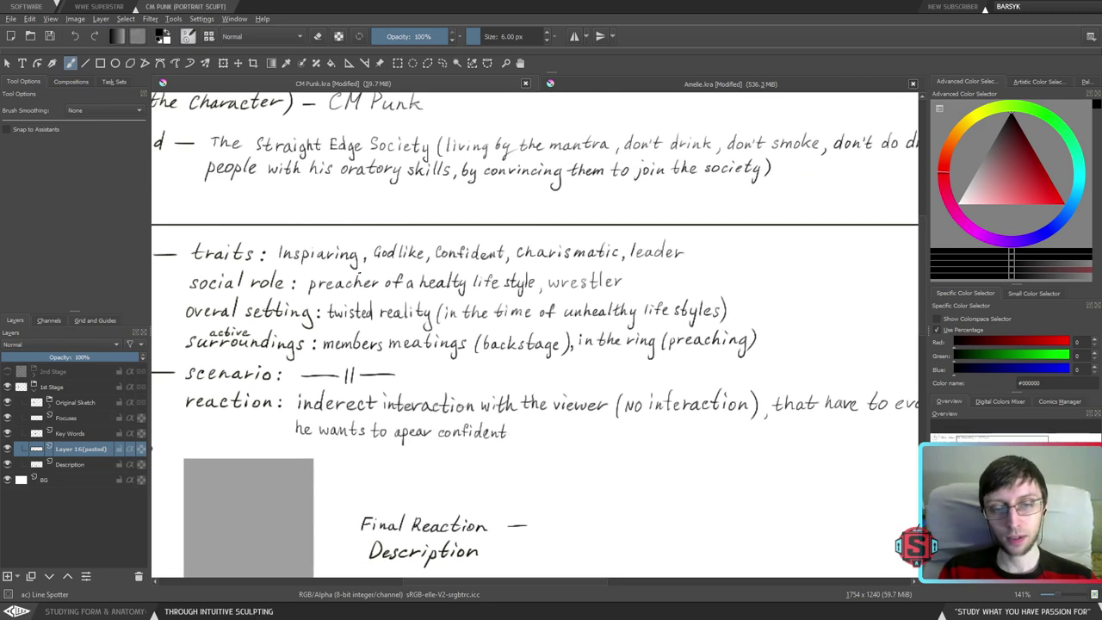
left_click_drag(485, 492, 488, 442)
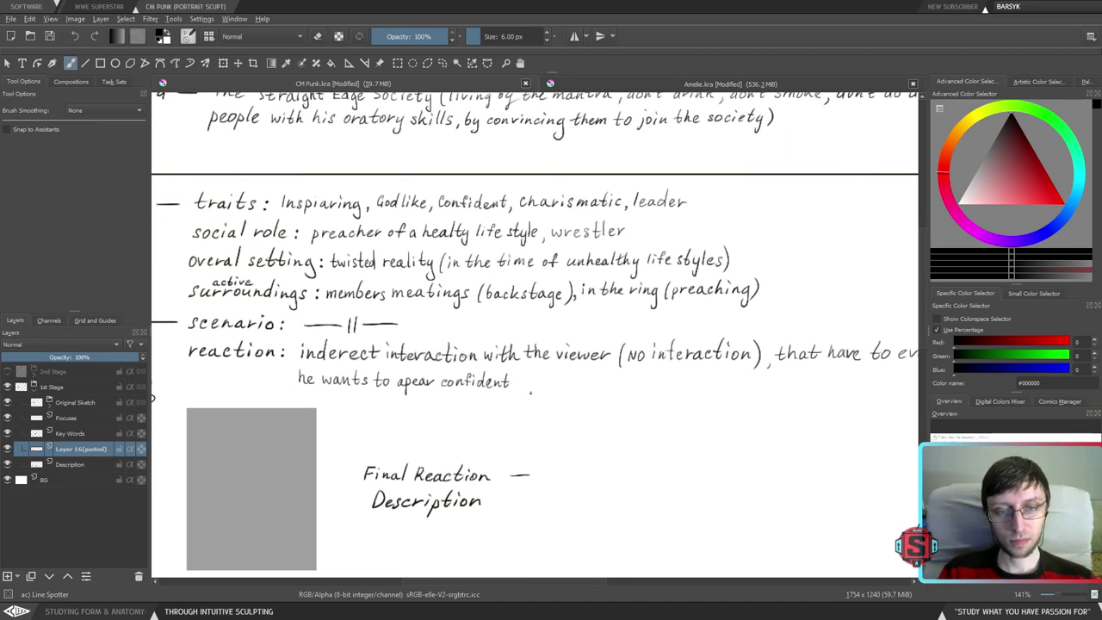
key("plus")
key("plus")
key("minus")
key("minus")
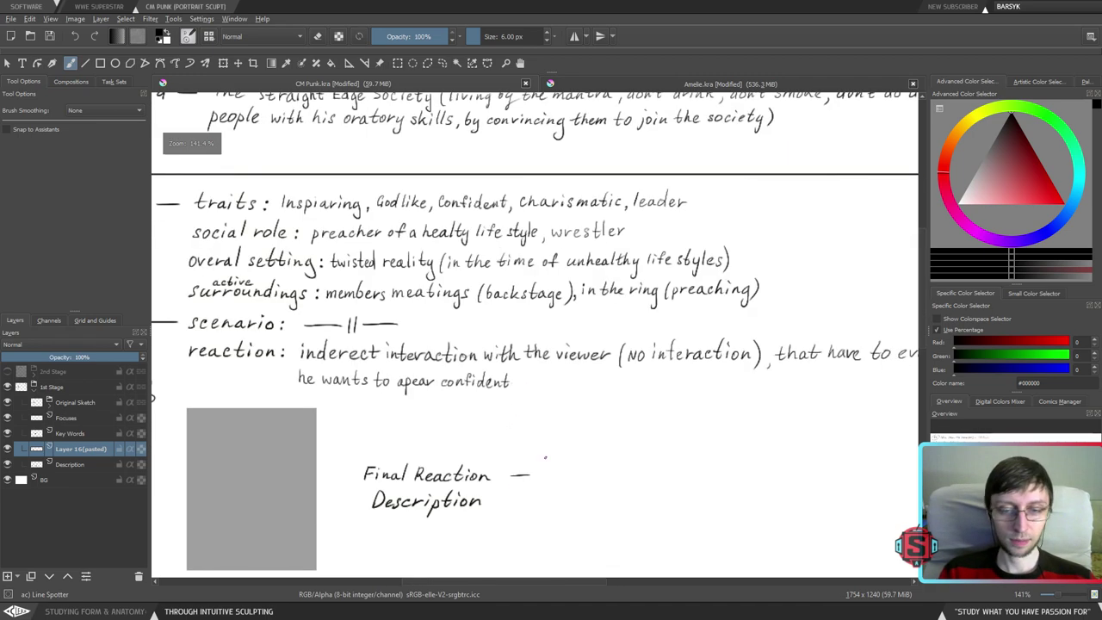
left_click_drag(504, 438, 537, 386)
scroll(556, 382, "up", 2)
scroll(583, 370, "down", 2)
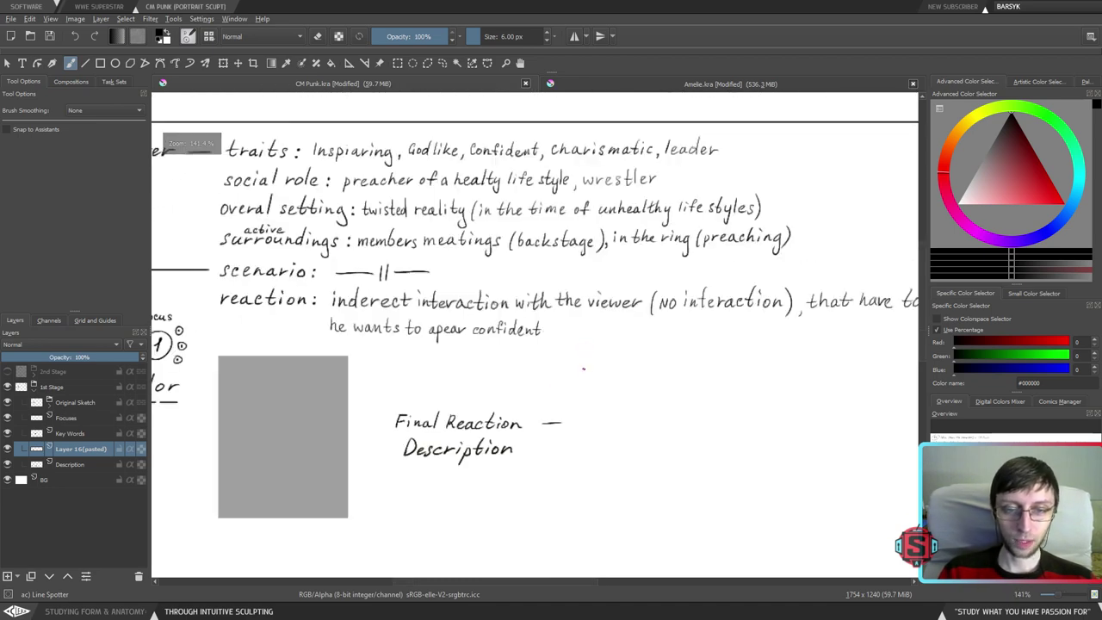
scroll(583, 345, "down", 1)
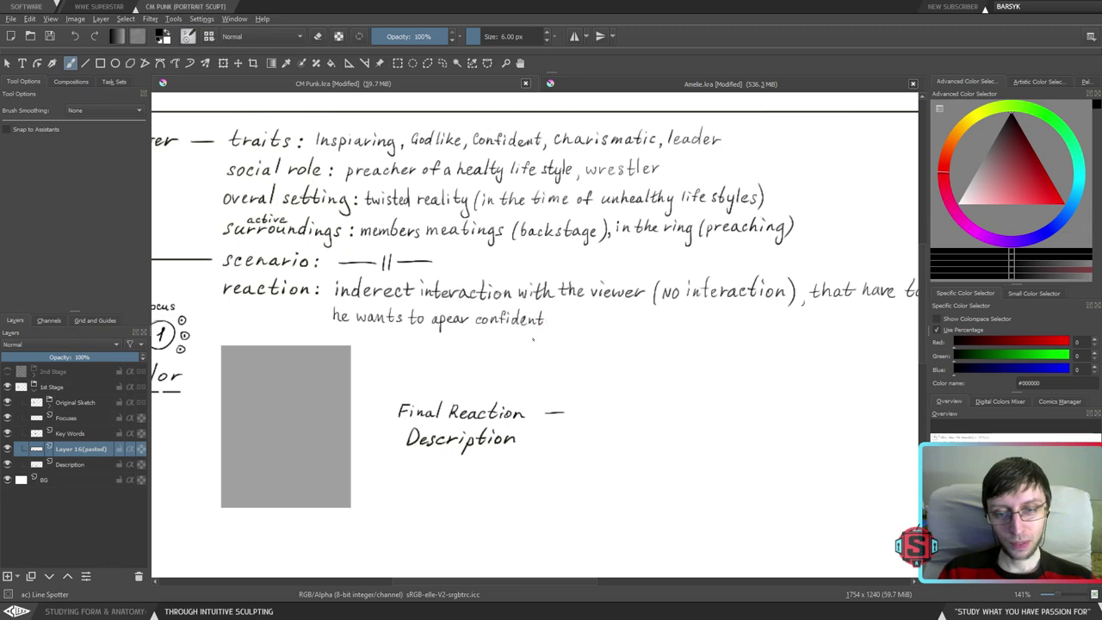
scroll(533, 340, "up", 2)
scroll(566, 361, "down", 2)
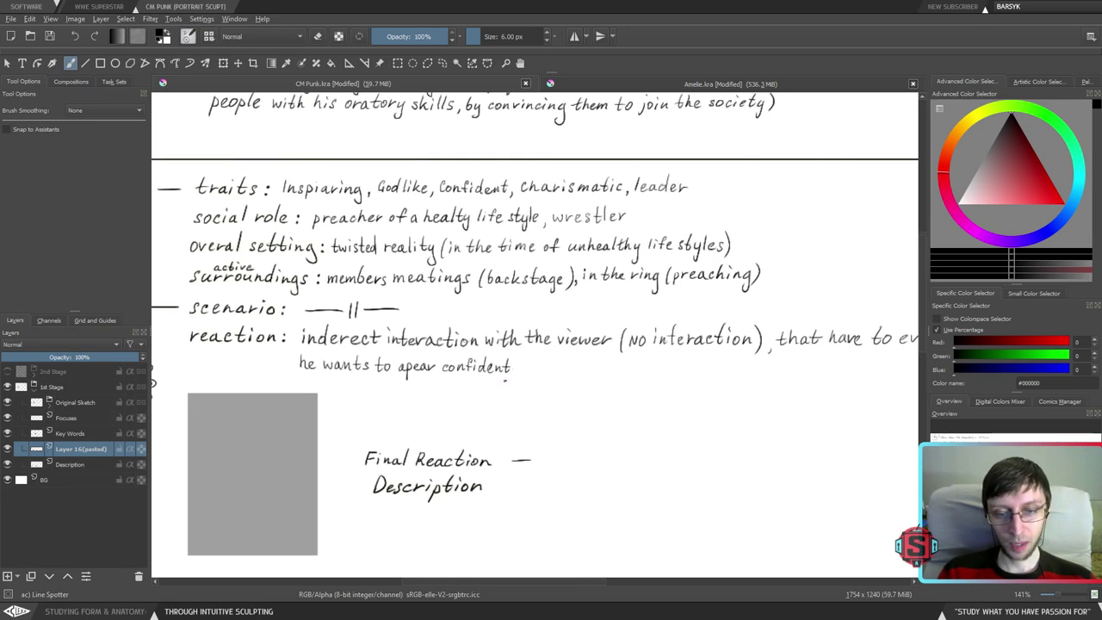
- Add a comma after "confident" on the second reaction line, with the tablet's precision mode turned on
key("e")
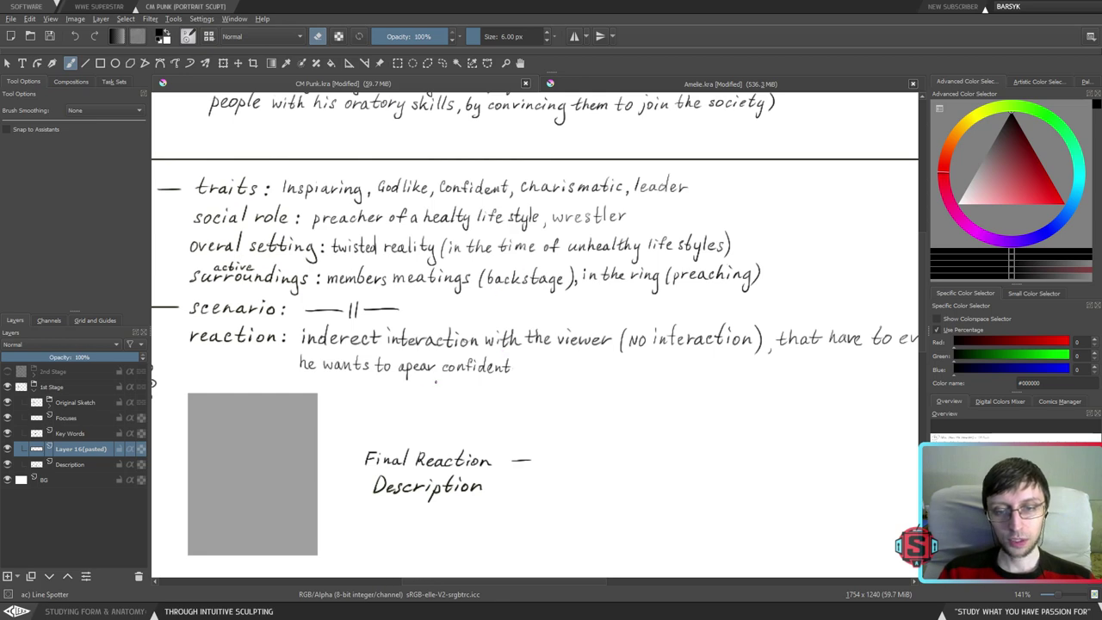
left_click_drag(498, 380, 533, 346)
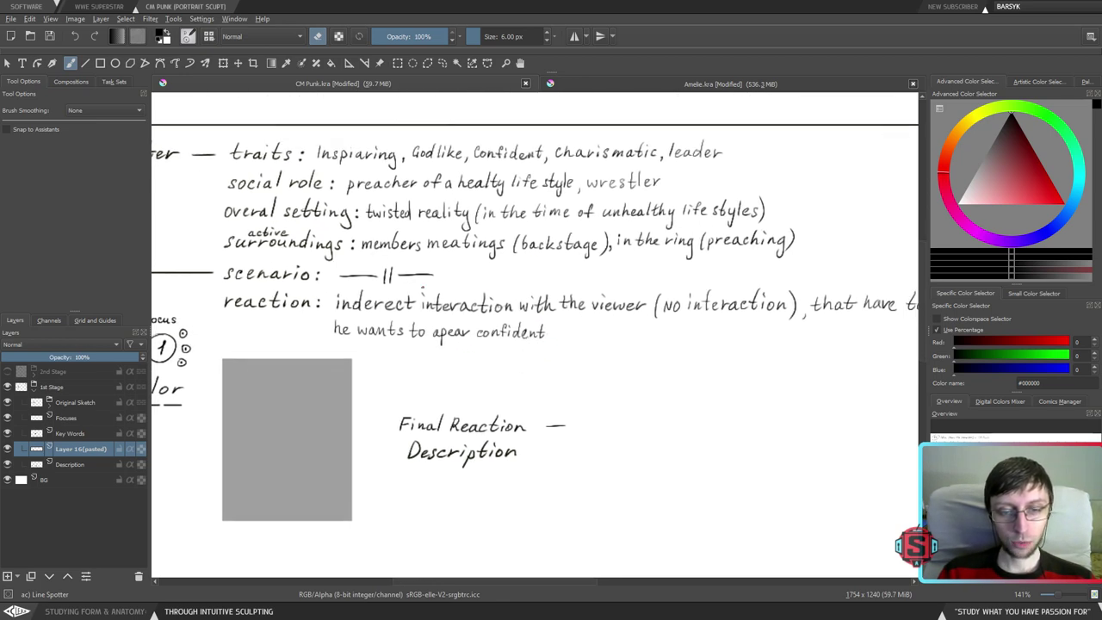
key("ctrl+plus")
key("ctrl+plus")
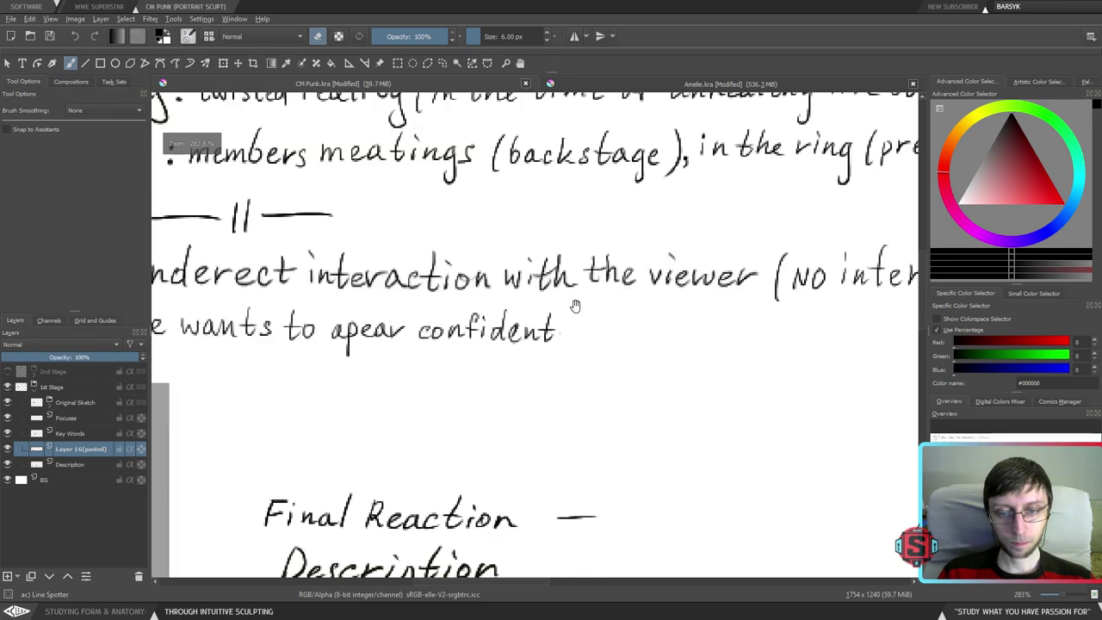
left_click_drag(576, 307, 578, 440)
key("ctrl+minus")
left_click_drag(606, 397, 491, 354)
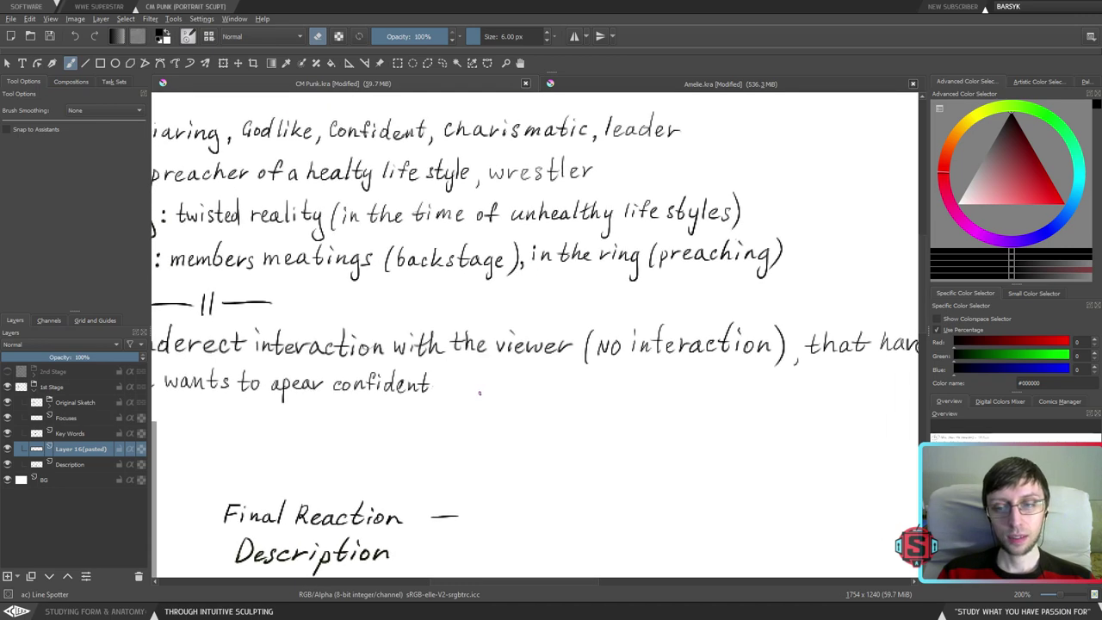
key("Print")
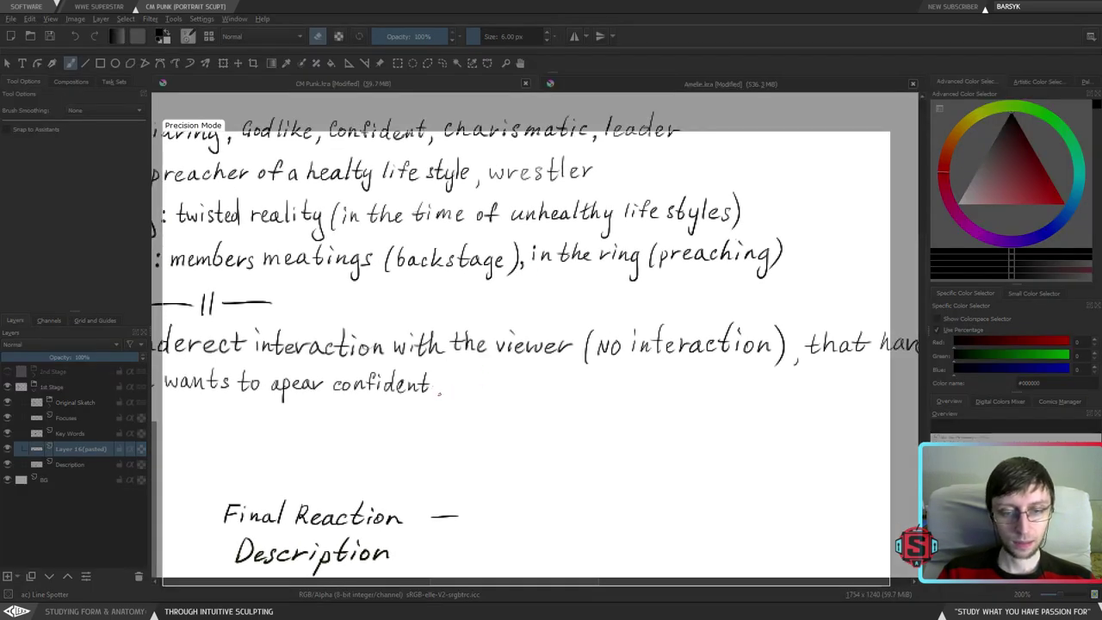
left_click_drag(439, 386, 437, 394)
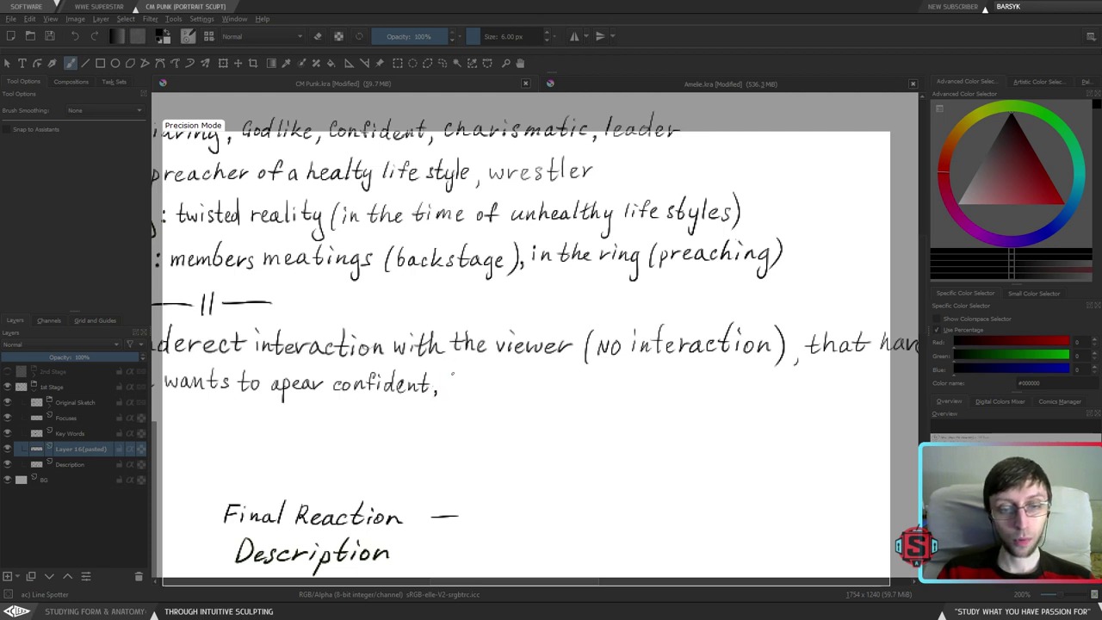
- Handwrite "be a role model for others." after the comma on the second reaction line, undoing and redrawing faulty strokes
mouse_move(452, 375)
left_mouse_down()
mouse_move(453, 389)
mouse_move(519, 392)
left_mouse_up()
key("ctrl+z")
left_click_drag(523, 386, 624, 384)
left_click(586, 388)
left_click_drag(629, 383, 665, 388)
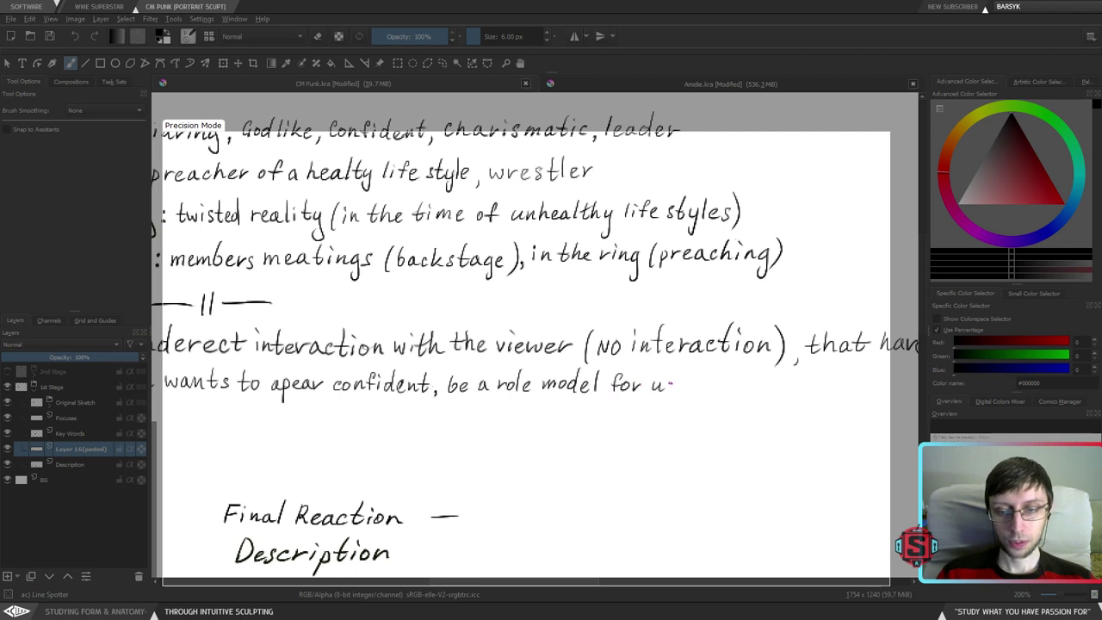
key("ctrl+z")
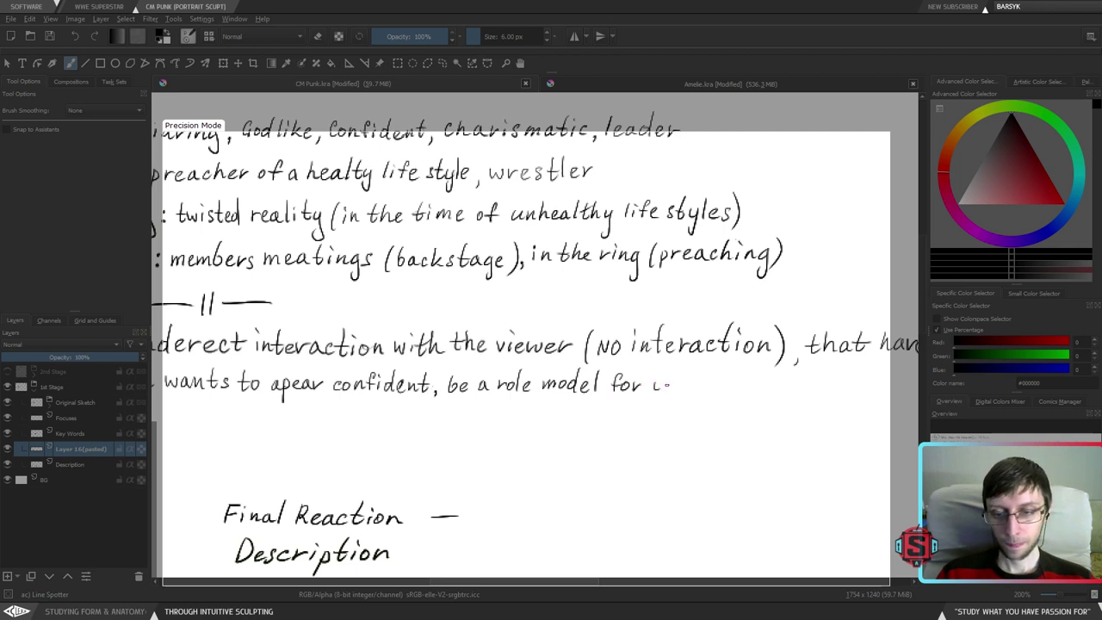
left_click_drag(661, 384, 670, 392)
left_click_drag(663, 384, 714, 392)
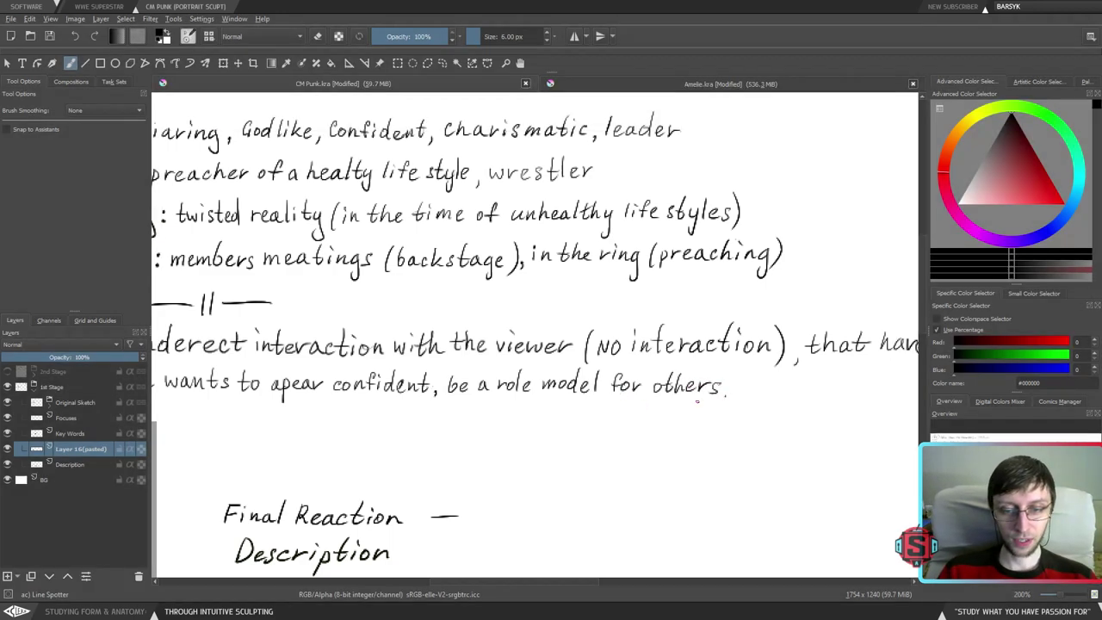
- Check the extended reaction text against the traits line, from "Inspiaring" to "leader"
key("1")
key("plus")
left_click_drag(715, 457, 728, 413)
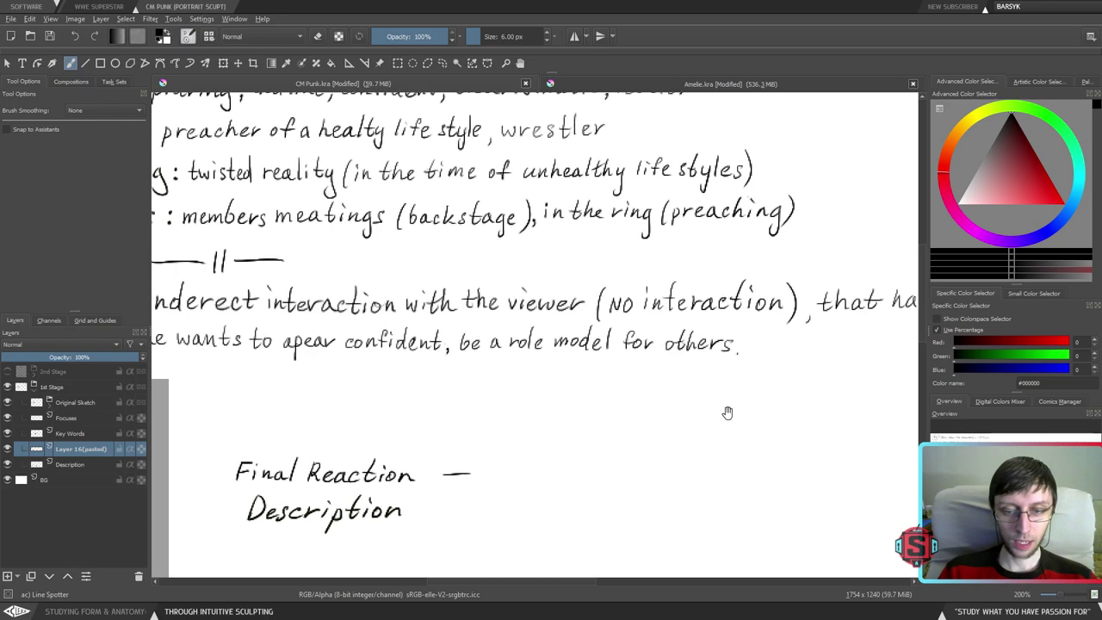
left_click_drag(615, 263, 751, 433)
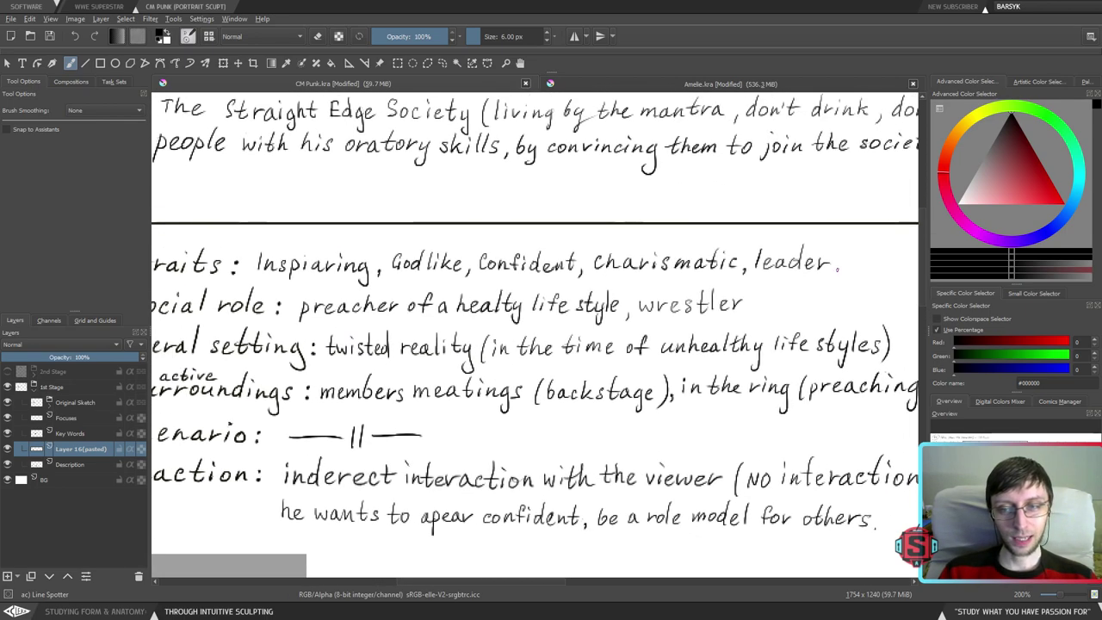
left_click(839, 263)
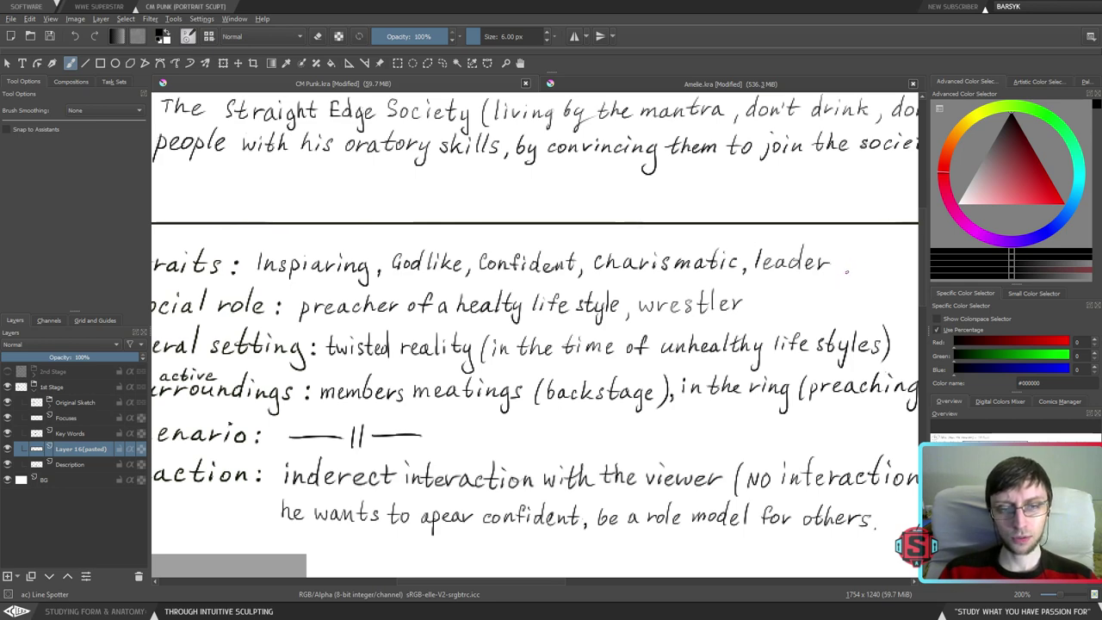
left_click_drag(787, 296, 835, 279)
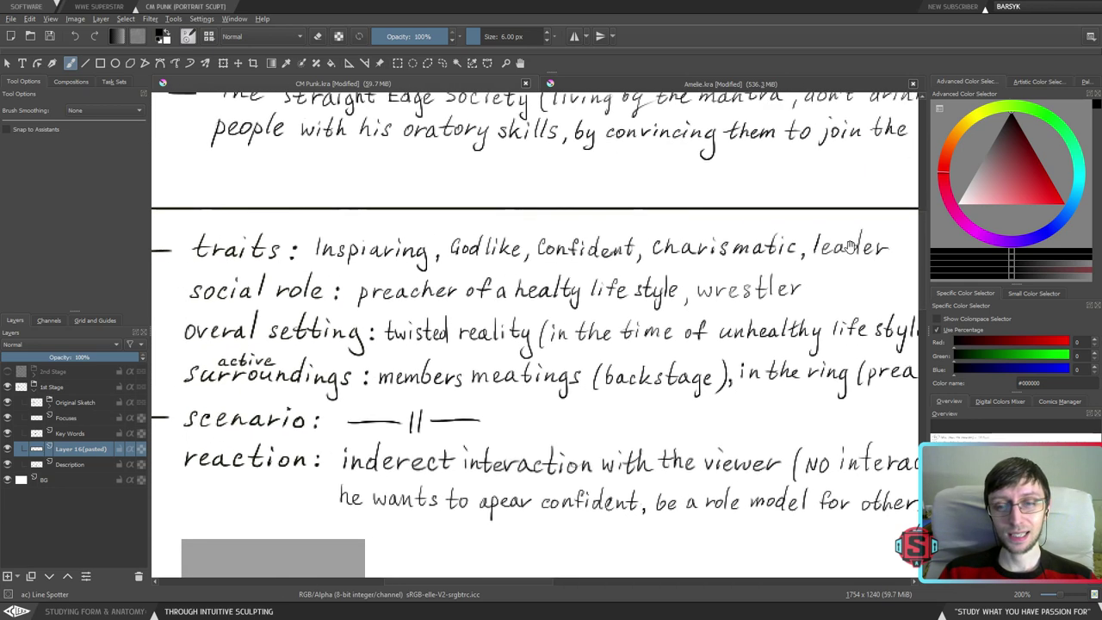
left_click_drag(815, 421, 521, 349)
left_click_drag(591, 460, 645, 411)
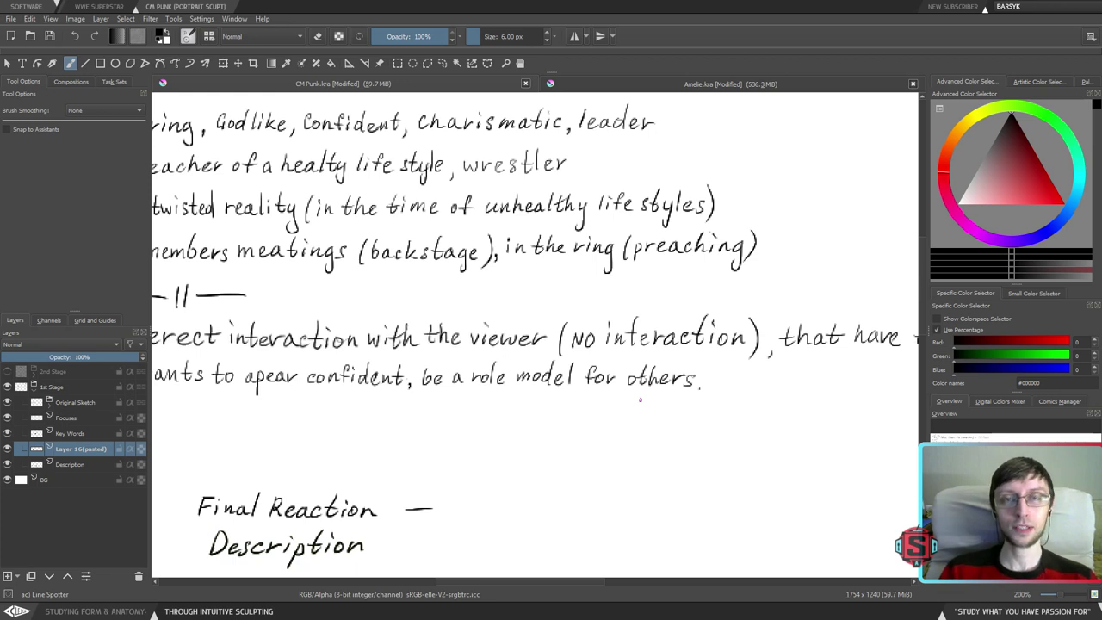
- Outline the letter "l" in "role" on the second reaction line, nudge it to even the spacing, and clear the selection
key("e")
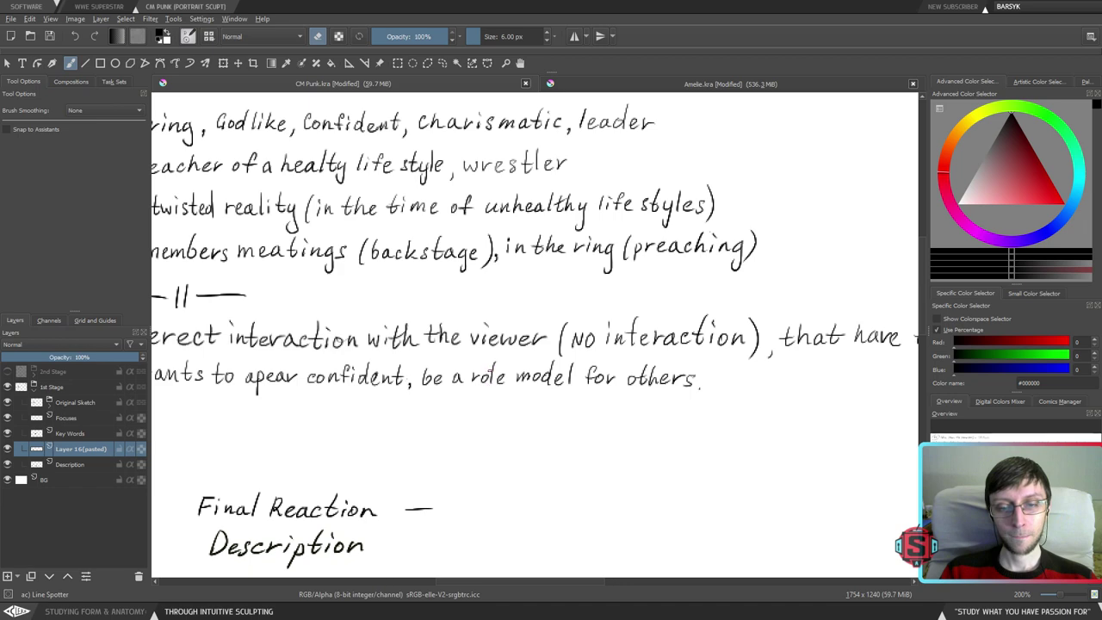
key("t")
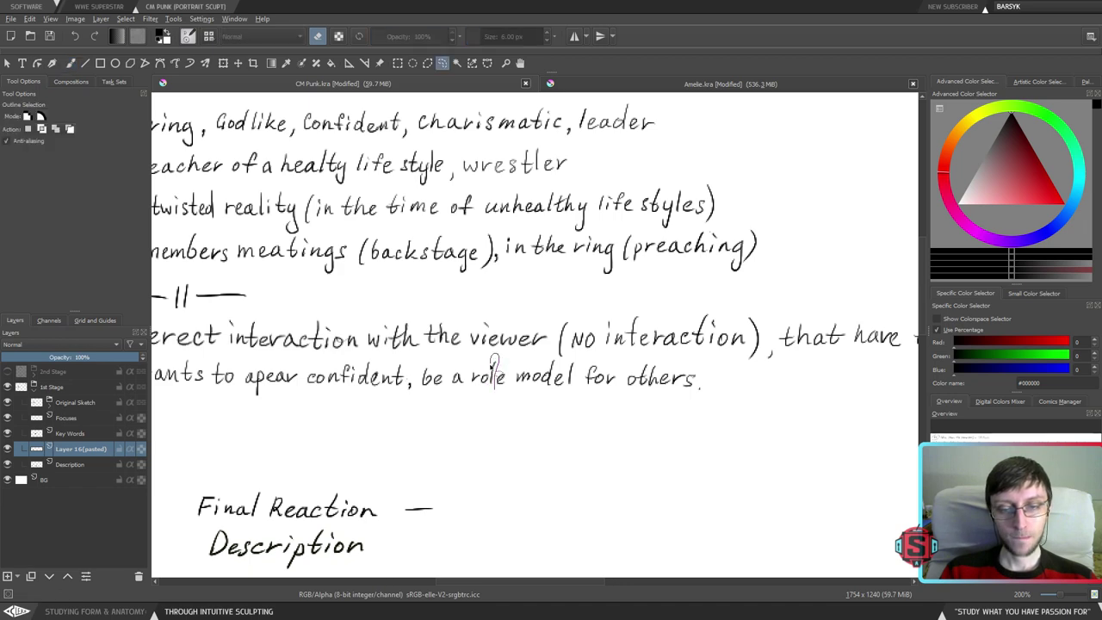
key("b")
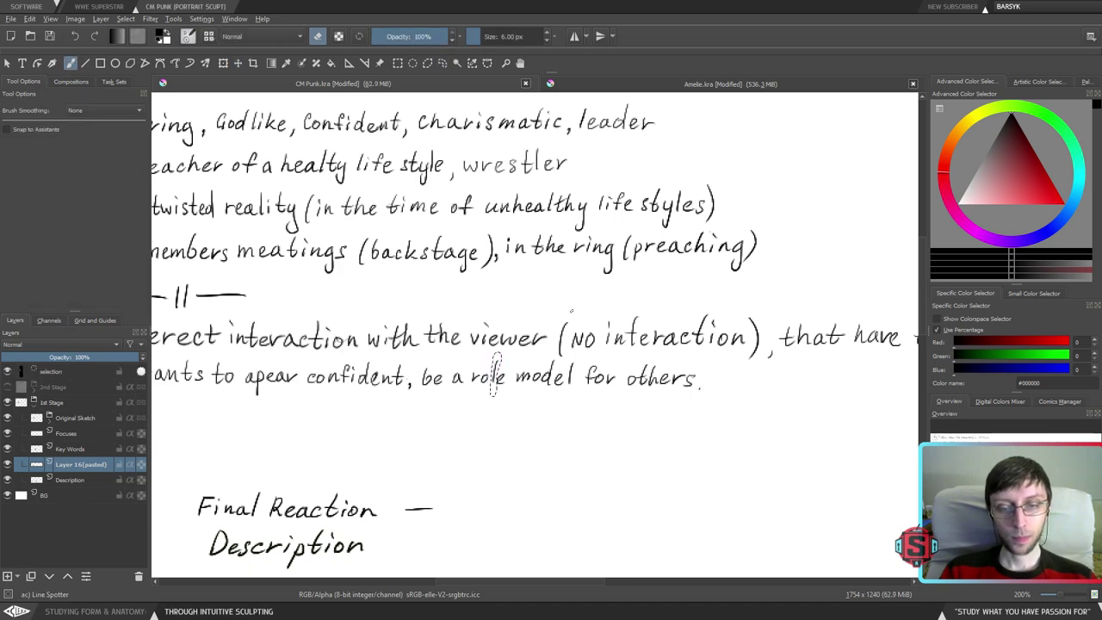
key("ctrl+shift+a")
key("plus")
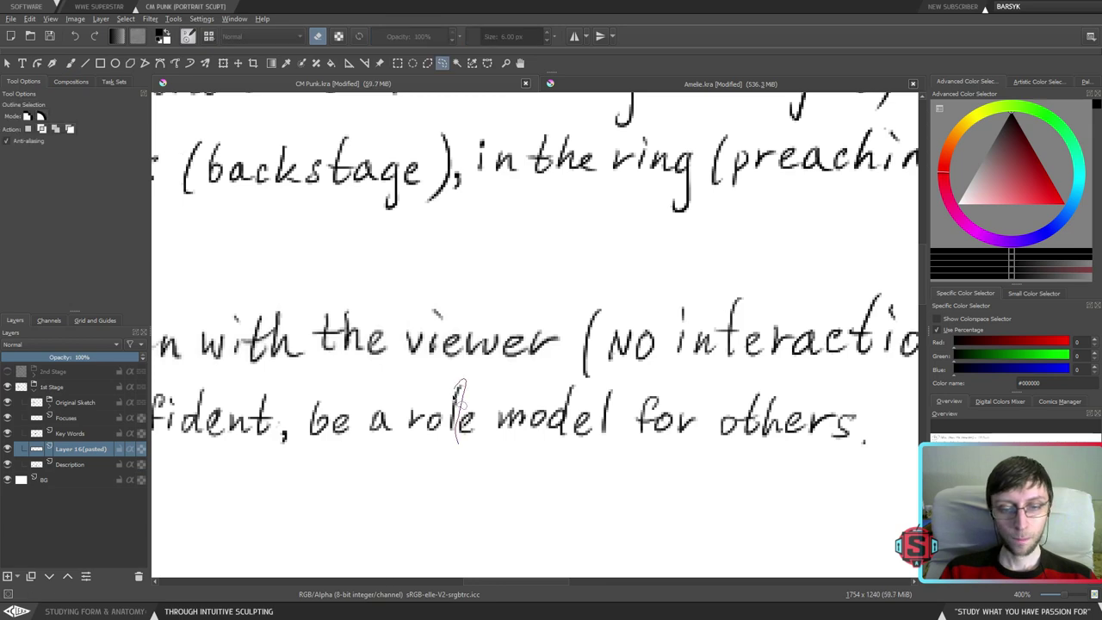
key("t")
key("b")
key("ctrl+shift+a")
key("minus")
key("minus")
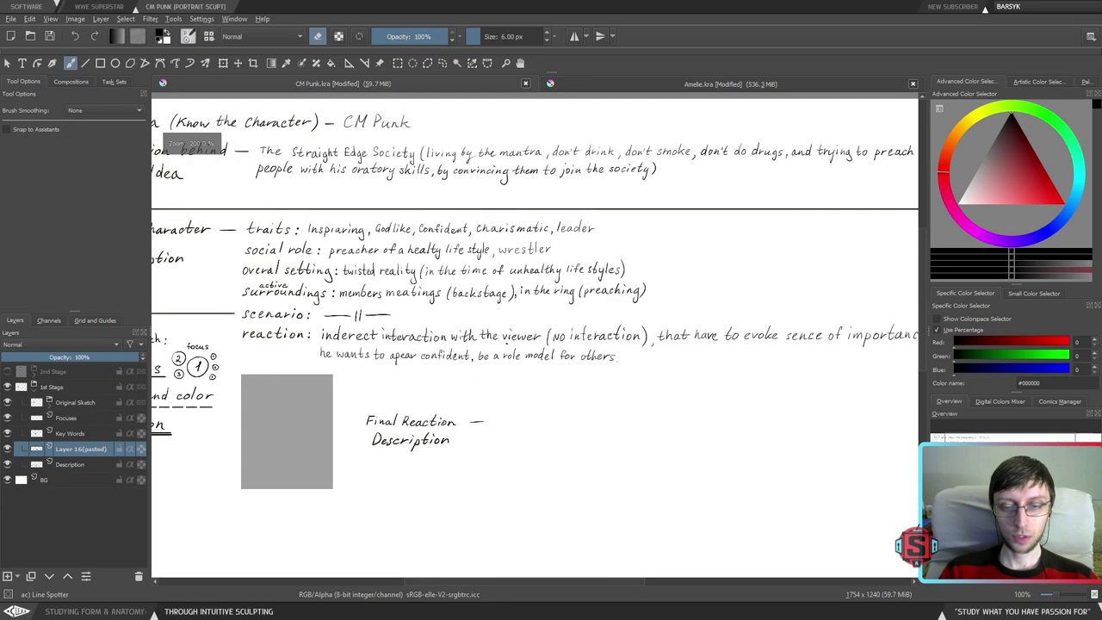
- Outline the final "e" of "have" on the first reaction line, nudge it into place, and clear the selection
key("plus")
left_click_drag(586, 418, 649, 405)
key("minus")
key("plus")
left_click_drag(775, 387, 539, 359)
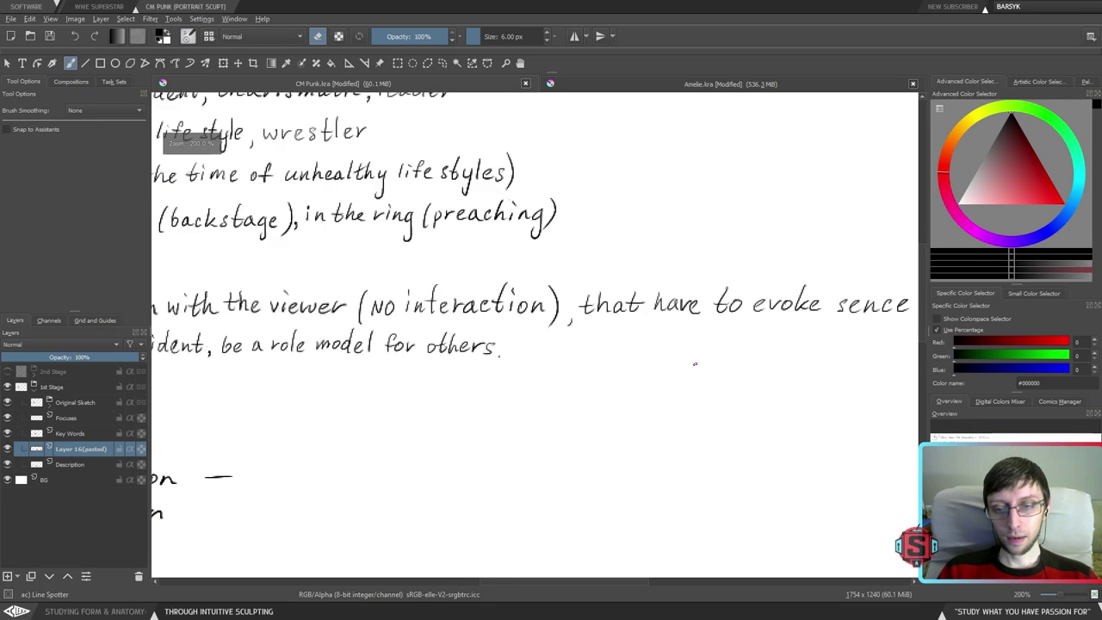
left_click_drag(717, 382, 467, 401)
mouse_move(644, 428)
left_mouse_down()
mouse_move(549, 428)
mouse_move(640, 445)
left_mouse_up()
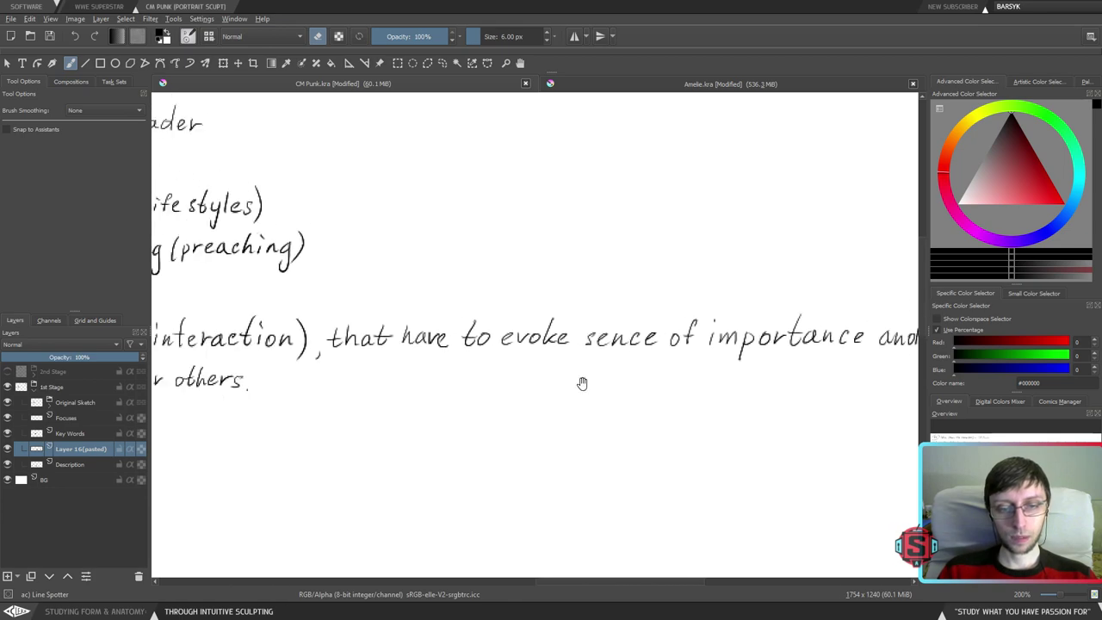
key("l")
mouse_move(462, 346)
left_mouse_down()
mouse_move(442, 337)
mouse_move(457, 348)
left_mouse_up()
key("t")
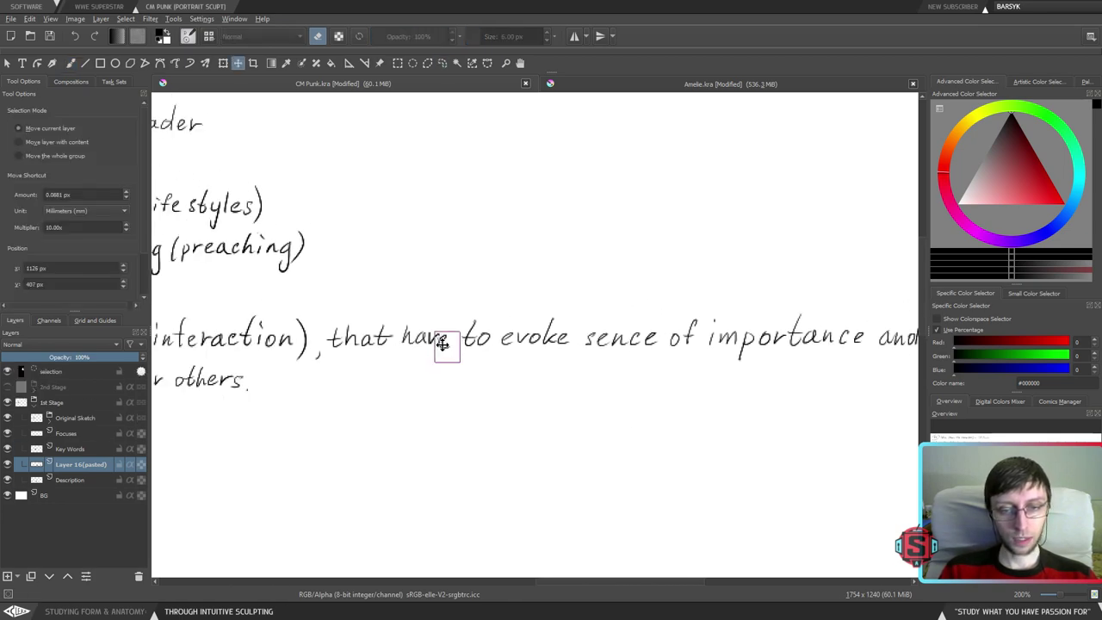
key("b")
key("ctrl+shift+a")
key("1")
left_click_drag(518, 379, 581, 384)
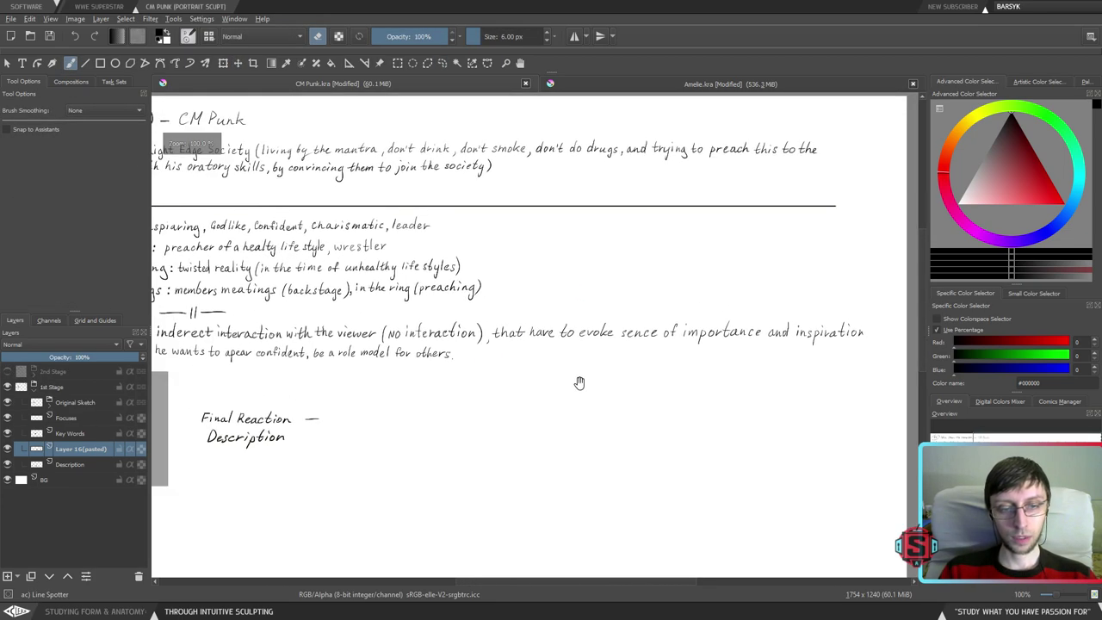
- Turn off eraser mode, temporarily underline "have" on the first reaction line, and undo the underlines
left_click_drag(312, 366, 355, 371)
left_click_drag(583, 404, 441, 401)
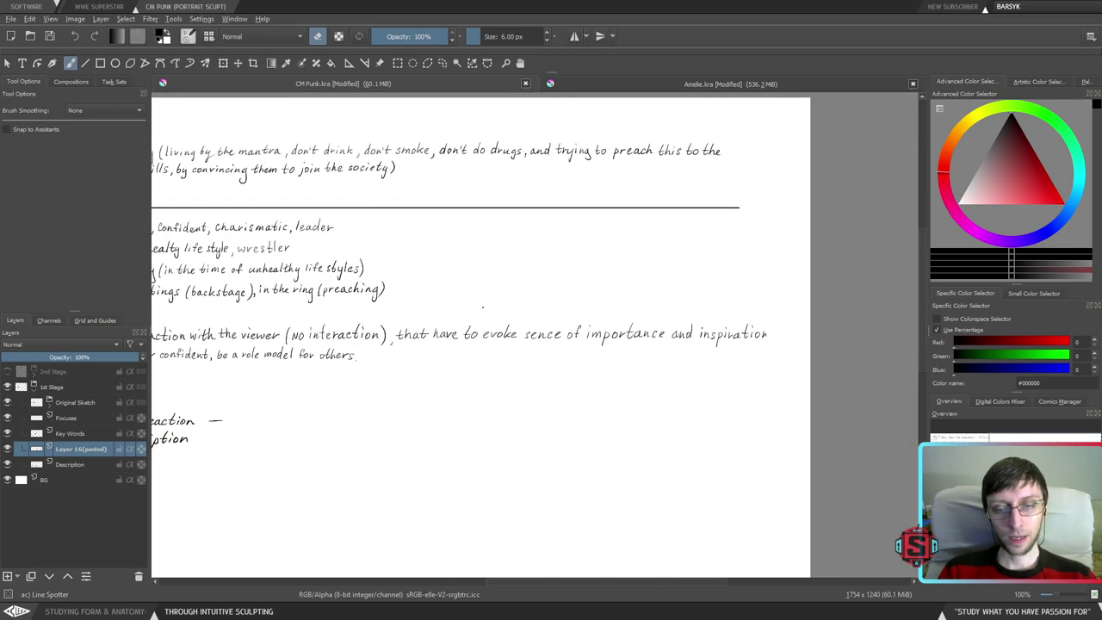
key("ctrl+plus")
left_click_drag(602, 399, 648, 405)
left_click_drag(452, 405, 883, 404)
left_click_drag(495, 369, 650, 357)
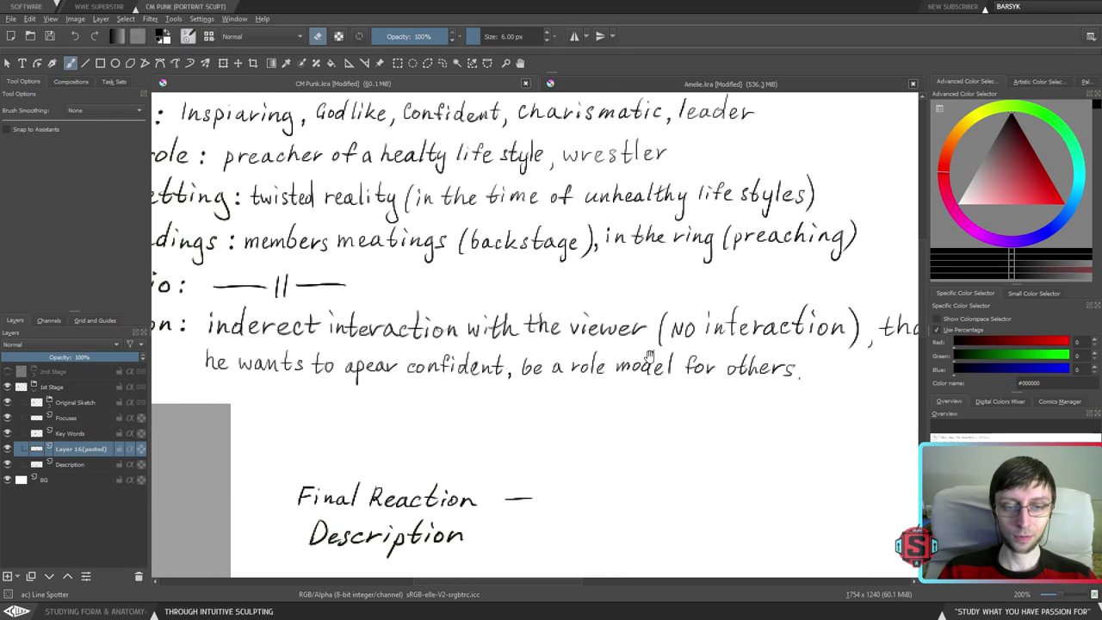
left_click_drag(876, 347, 648, 338)
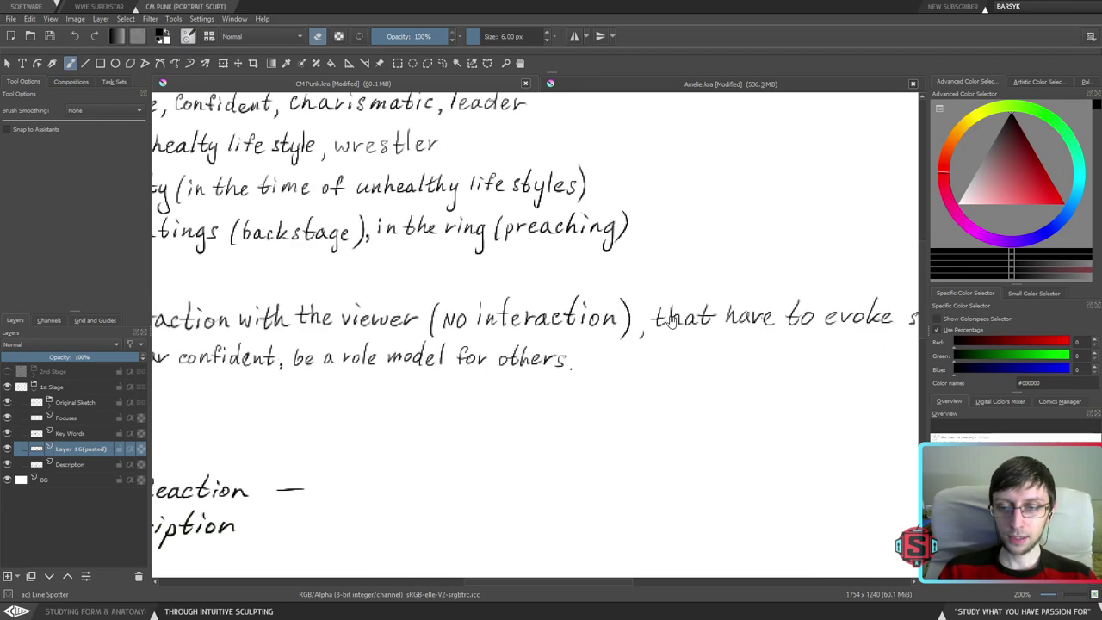
key("e")
left_click_drag(721, 339, 775, 337)
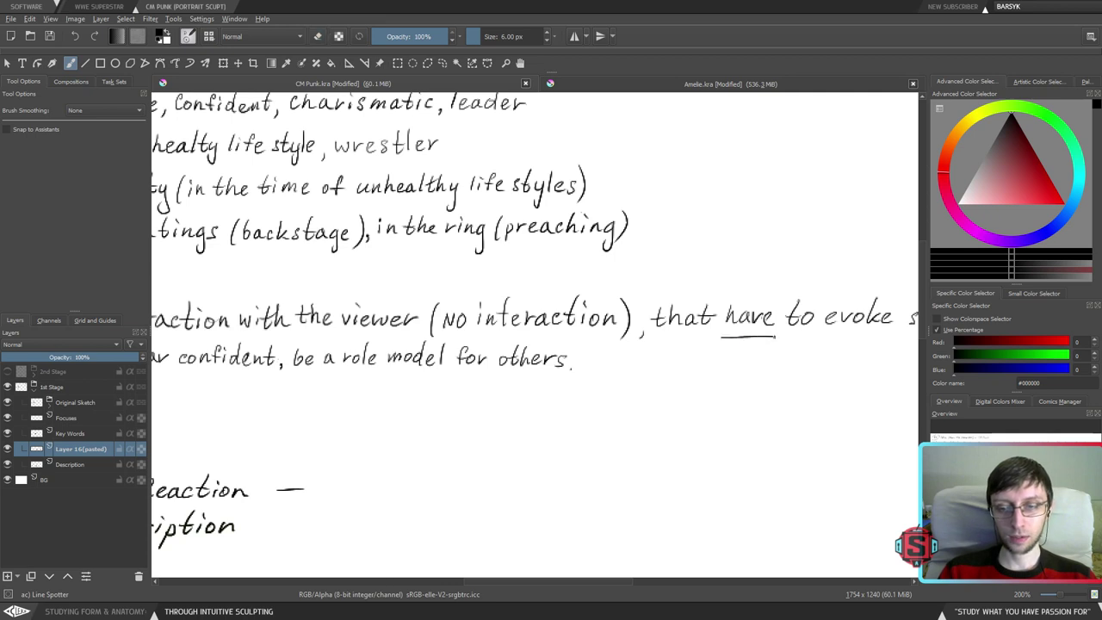
left_click_drag(722, 335, 782, 335)
key("ctrl+z")
key("ctrl+z")
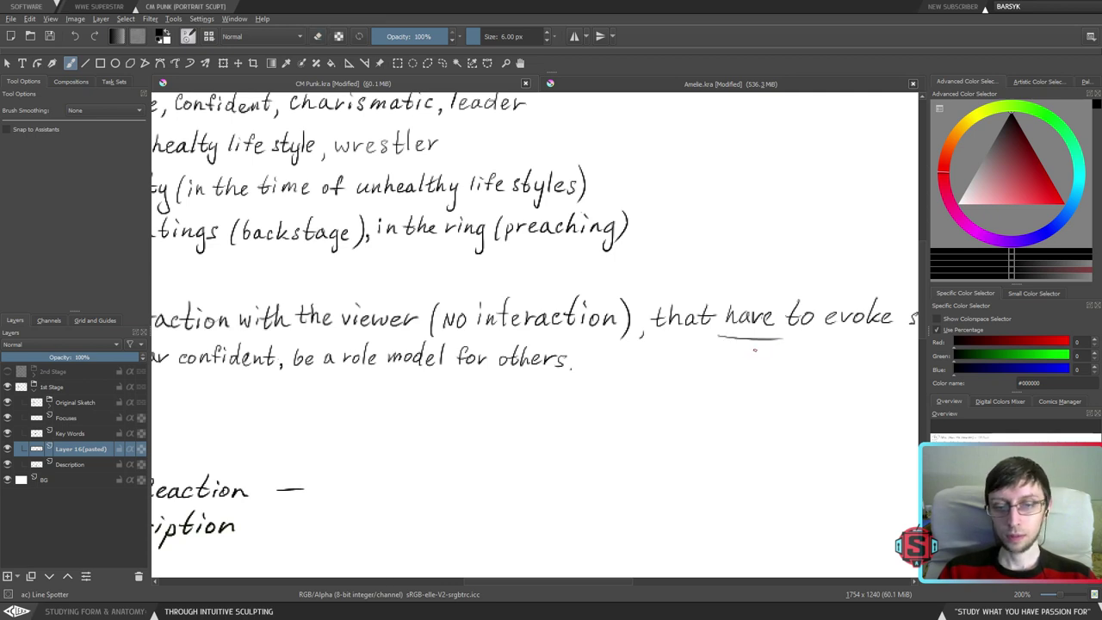
key("ctrl+z")
- Temporarily underline "interaction with" and "have" on the first reaction line, add a question mark above "have", and undo these marks
left_click_drag(549, 413, 784, 407)
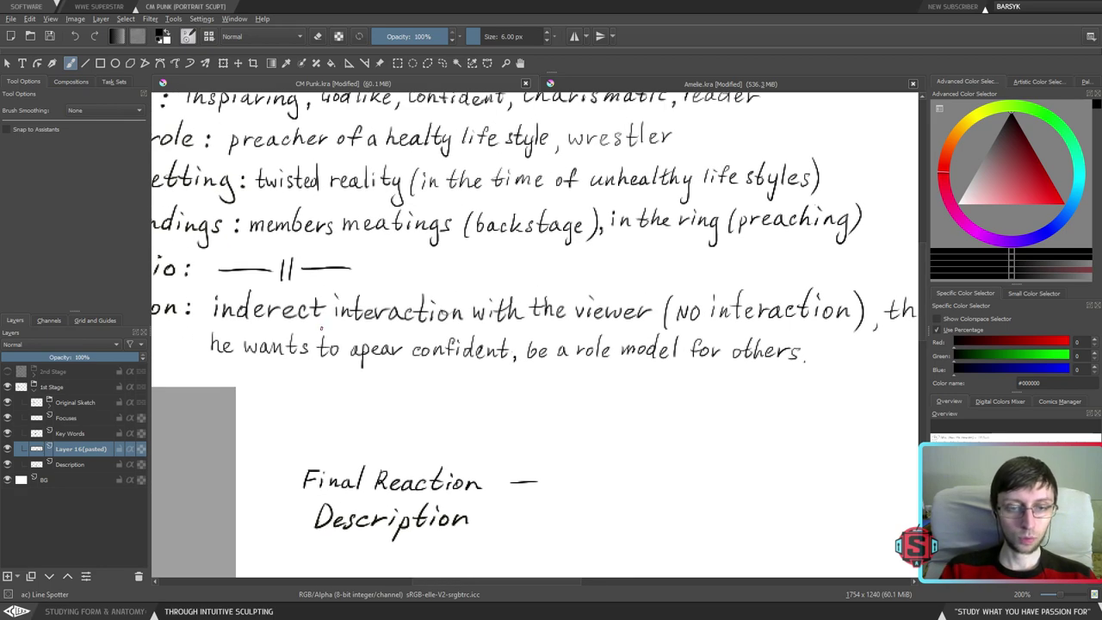
left_click_drag(321, 328, 511, 327)
key("ctrl+z")
left_click_drag(797, 354, 418, 369)
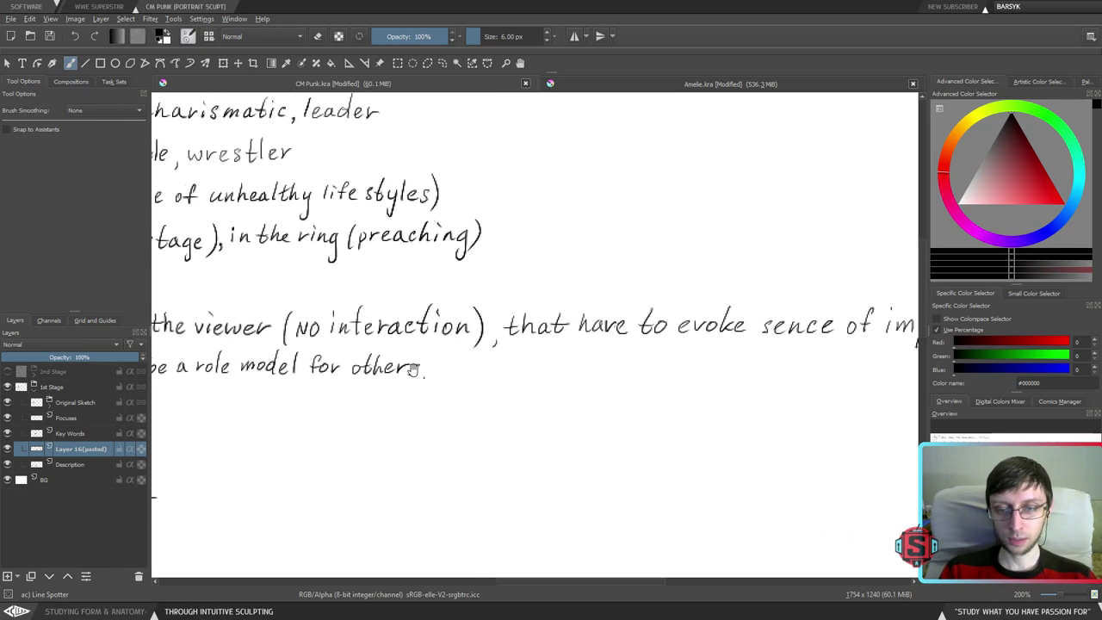
left_click(420, 369)
left_click_drag(567, 337, 631, 344)
key("ctrl+z")
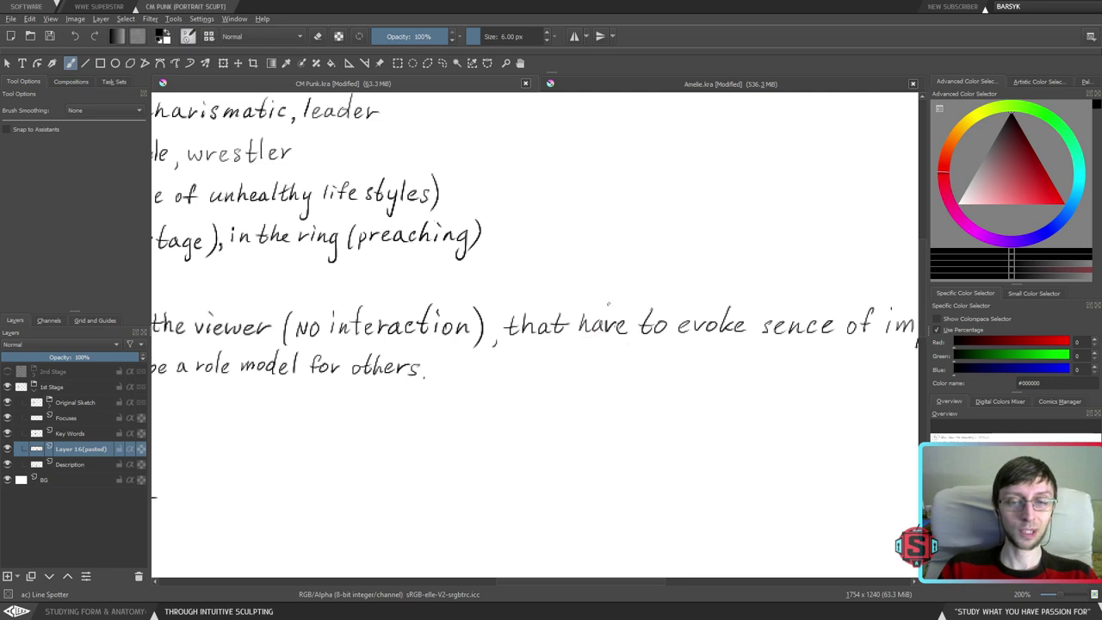
left_click_drag(600, 284, 602, 294)
left_click(603, 300)
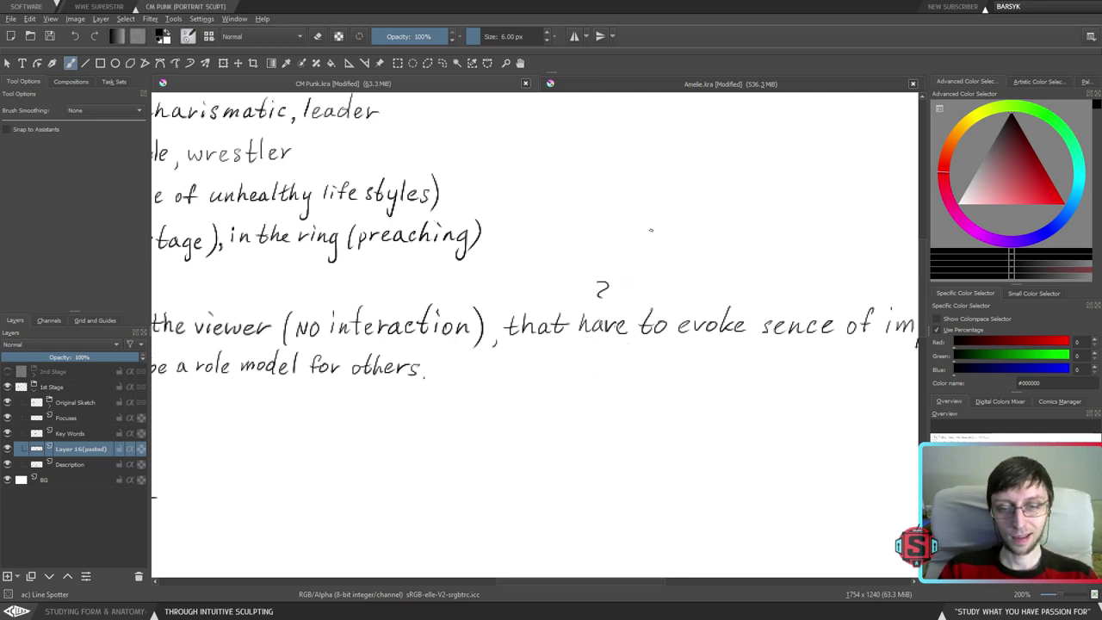
key("ctrl+z")
- Temporarily underline the phrase from "that have to evoke" to "inspiration" on the first reaction line, and undo each underline
left_click_drag(668, 374, 431, 436)
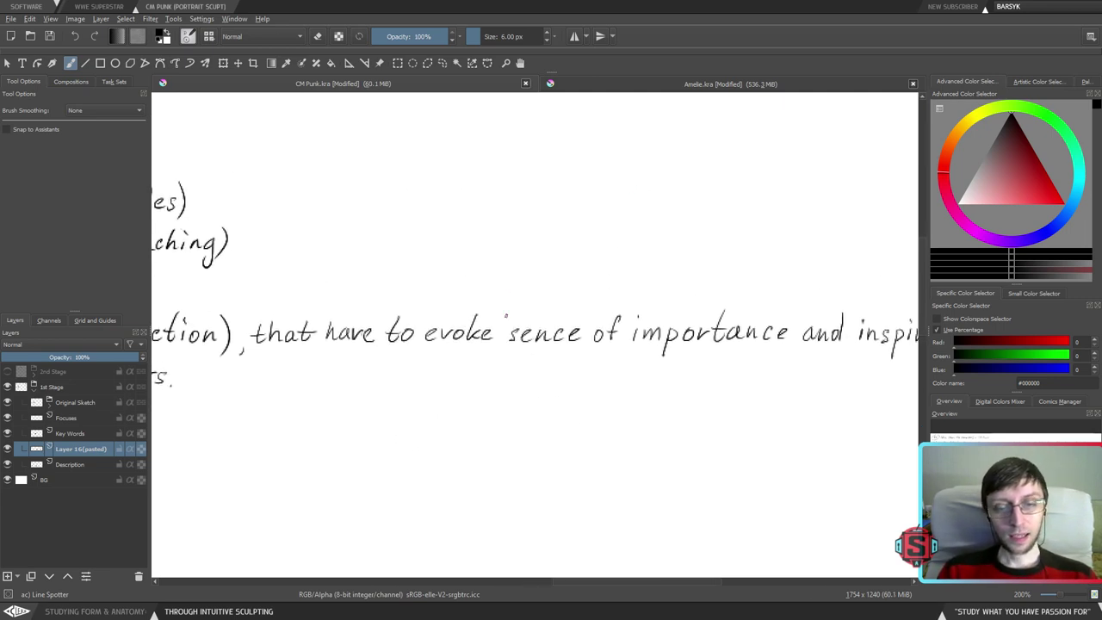
mouse_move(603, 436)
left_mouse_down()
mouse_move(462, 445)
mouse_move(453, 431)
mouse_move(579, 429)
left_mouse_up()
left_click_drag(220, 360, 755, 363)
key("ctrl+z")
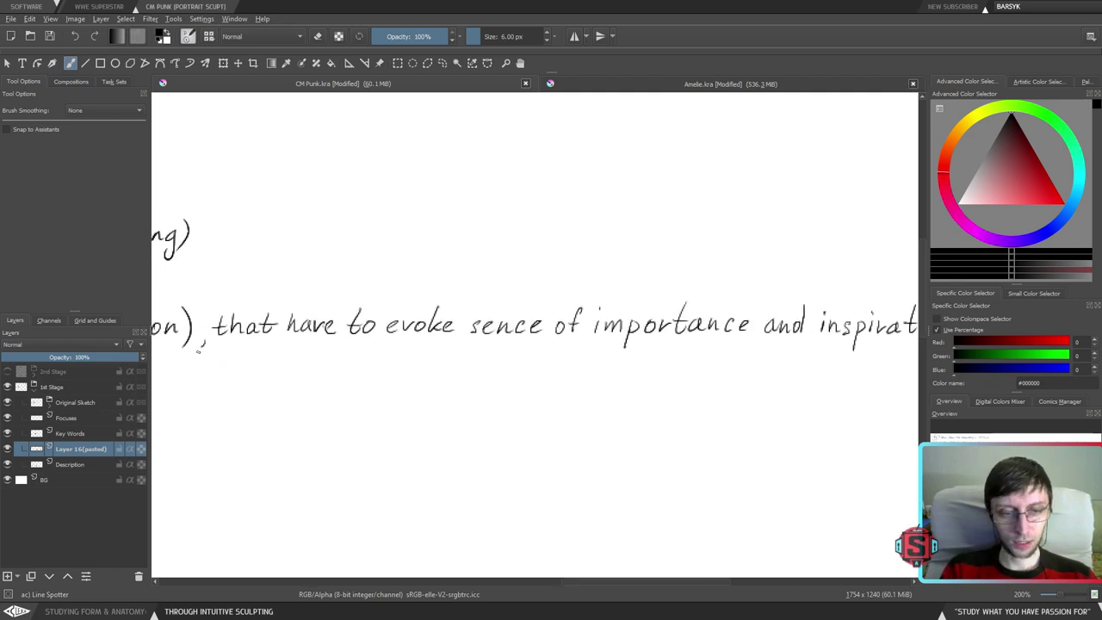
left_click_drag(307, 355, 310, 353)
key("ctrl+z")
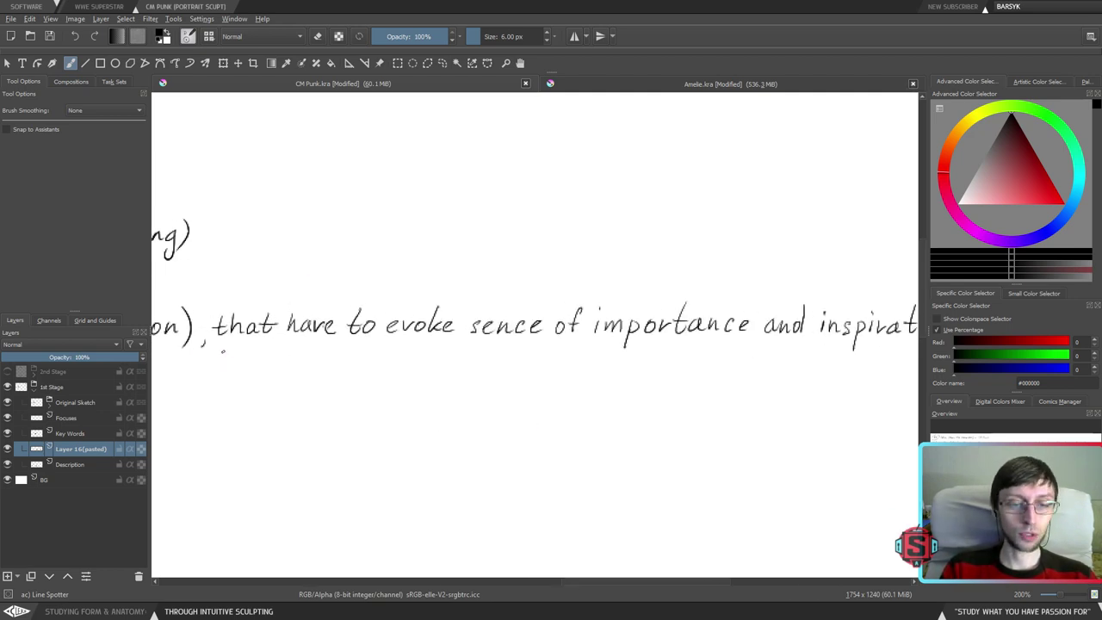
left_click_drag(215, 350, 918, 338)
key("ctrl+z")
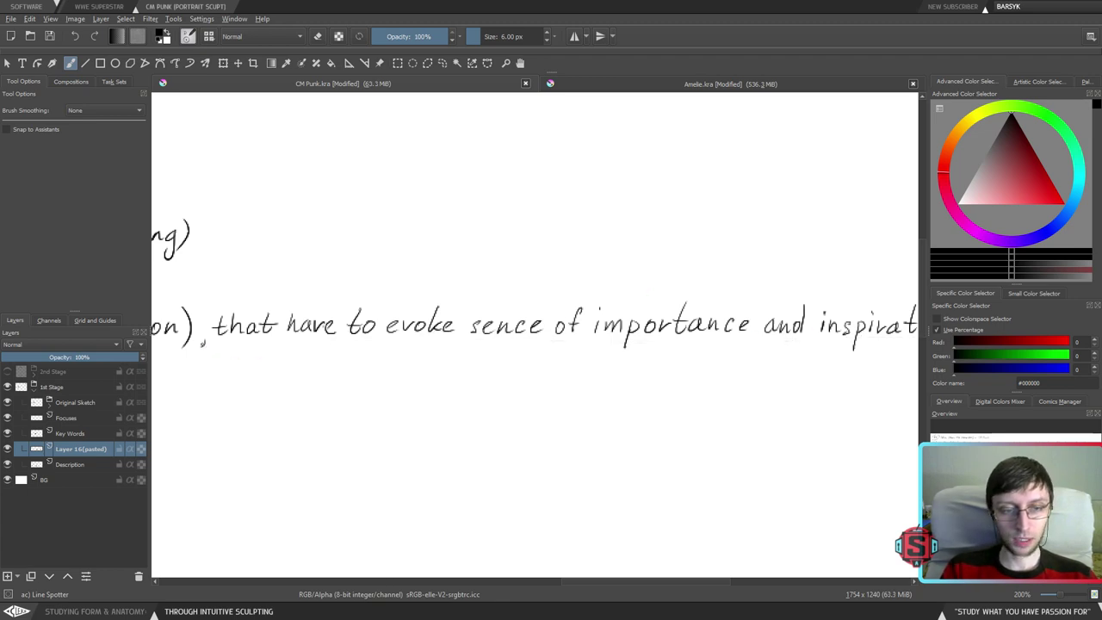
left_click_drag(210, 348, 834, 360)
key("ctrl+z")
- Reread the first reaction line through to "inspiration" and examine it in the context of the whole character description
left_click_drag(664, 397, 632, 402)
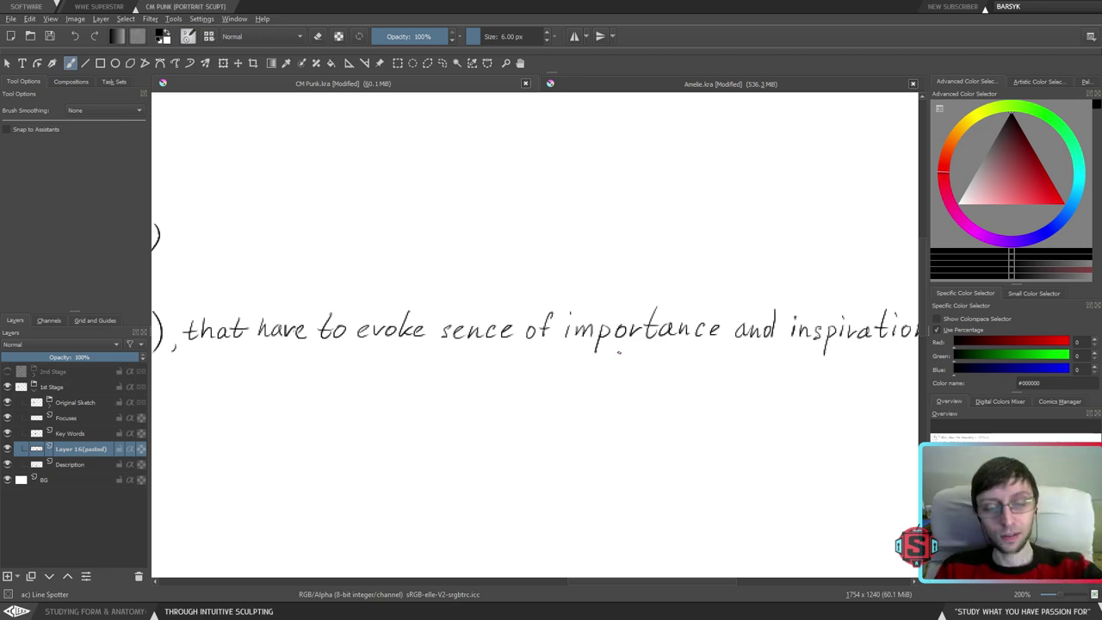
key("minus")
key("plus")
left_click_drag(579, 433, 519, 421)
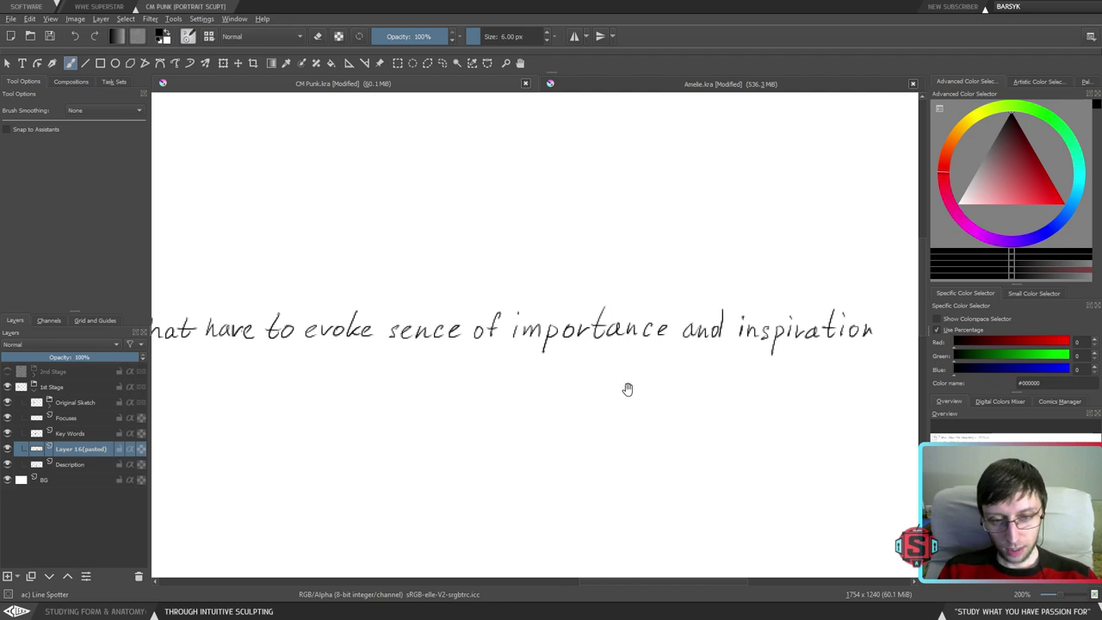
mouse_move(628, 389)
left_mouse_down()
mouse_move(559, 397)
mouse_move(612, 382)
left_mouse_up()
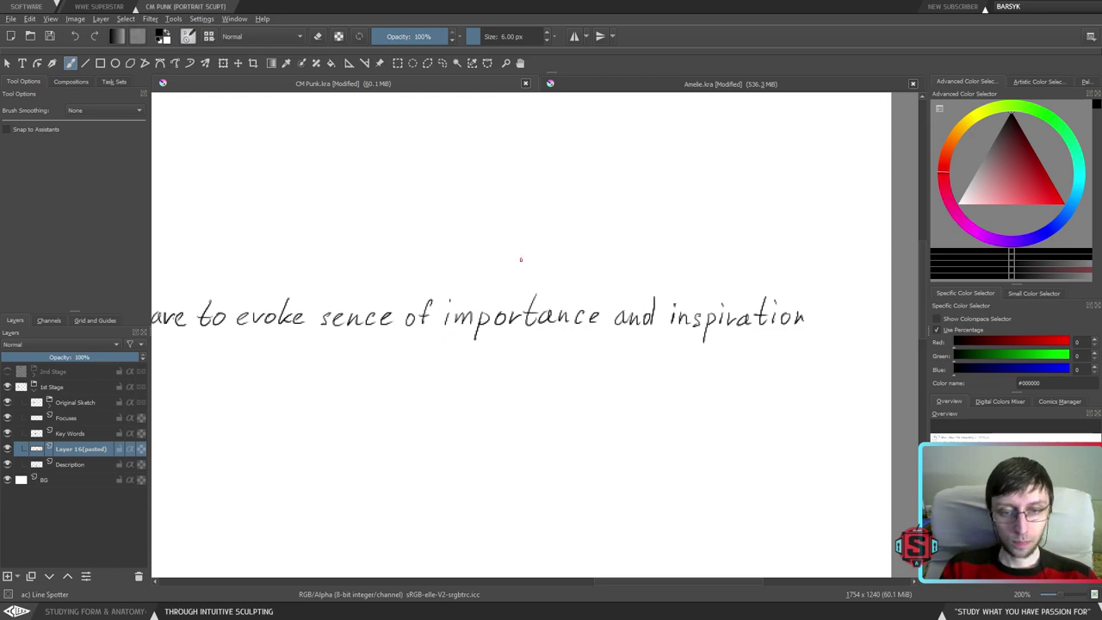
key("1")
left_click_drag(433, 390, 723, 382)
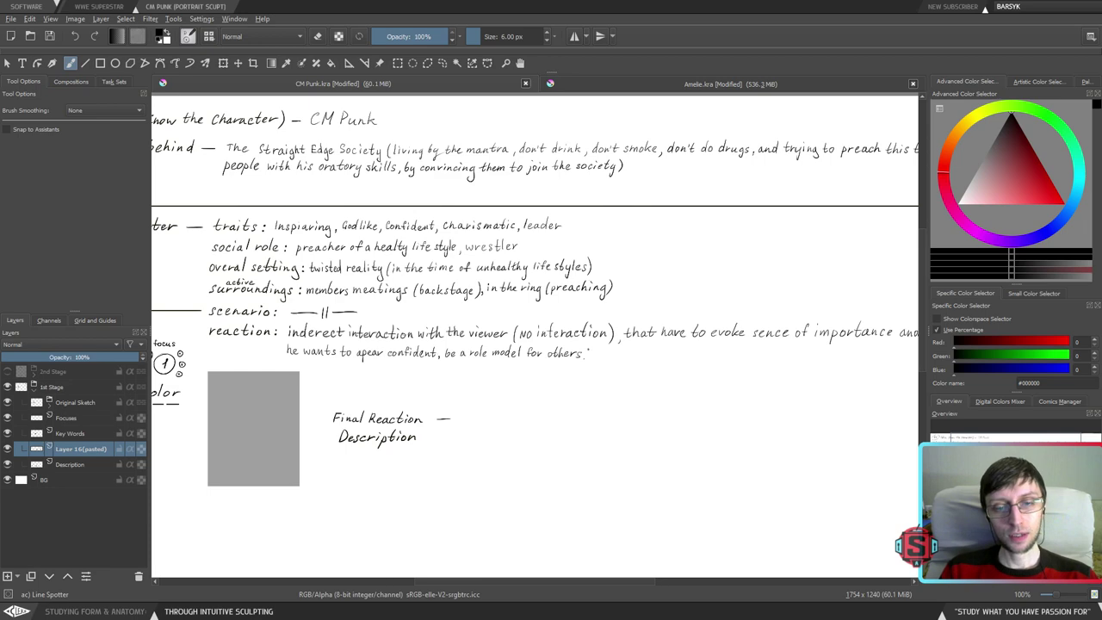
- Outline the comma after "confident" on the second reaction line, and clear the selection
key("plus")
left_click_drag(469, 446, 592, 432)
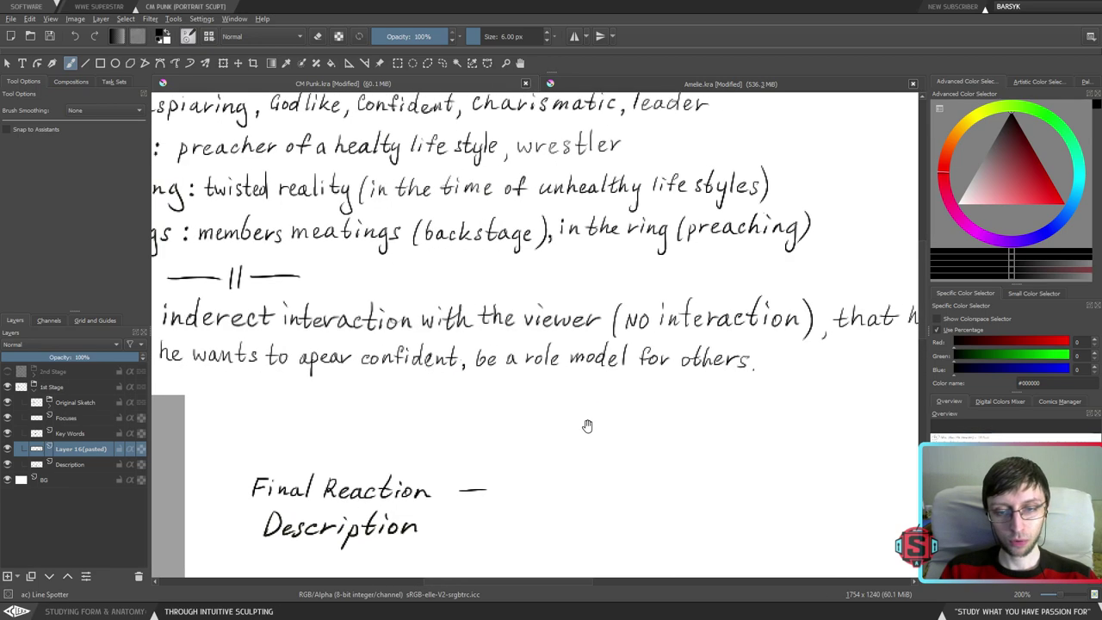
key("l")
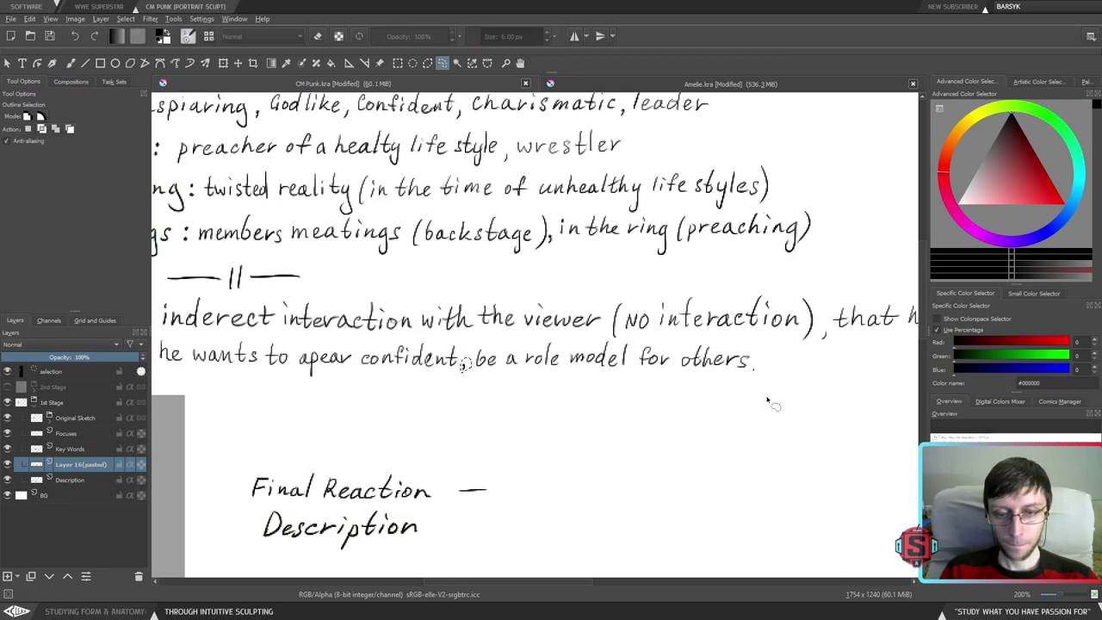
key("b")
key("minus")
left_click_drag(734, 338, 680, 373)
- Consult the Amelie sheet for comparison, and delete the full stop after "others" on the CM Punk sheet's second reaction line
left_click(667, 88)
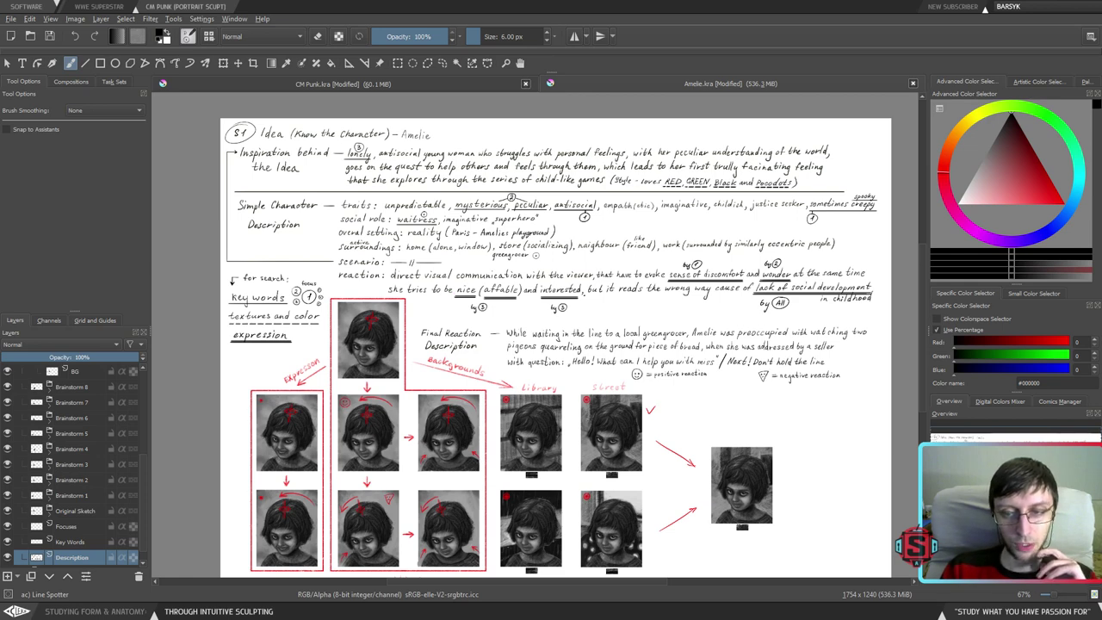
left_click(386, 86)
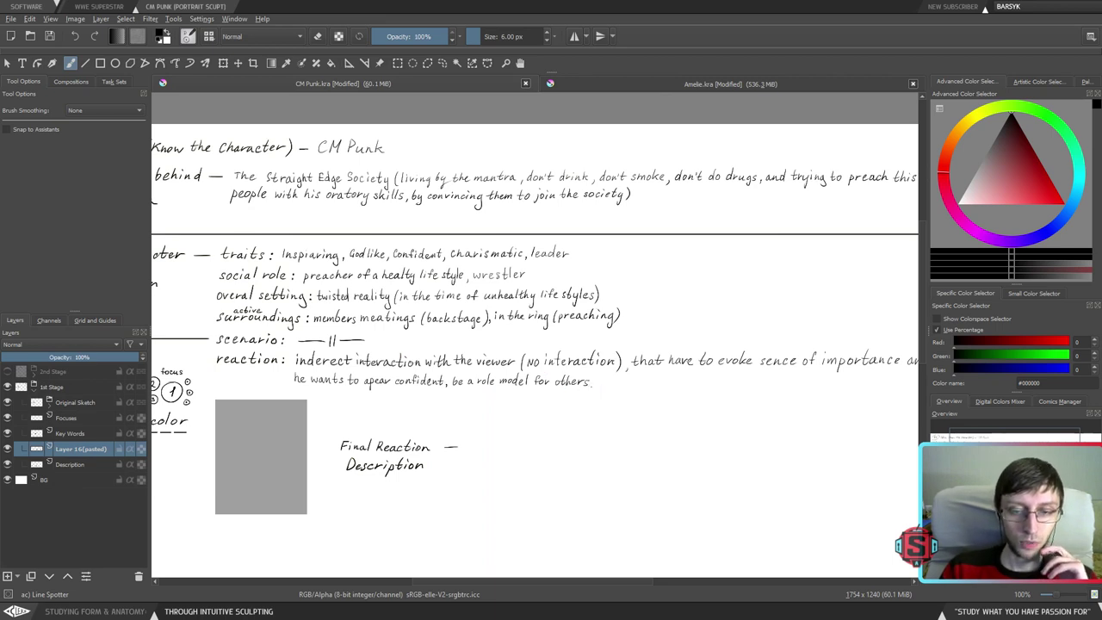
key("l")
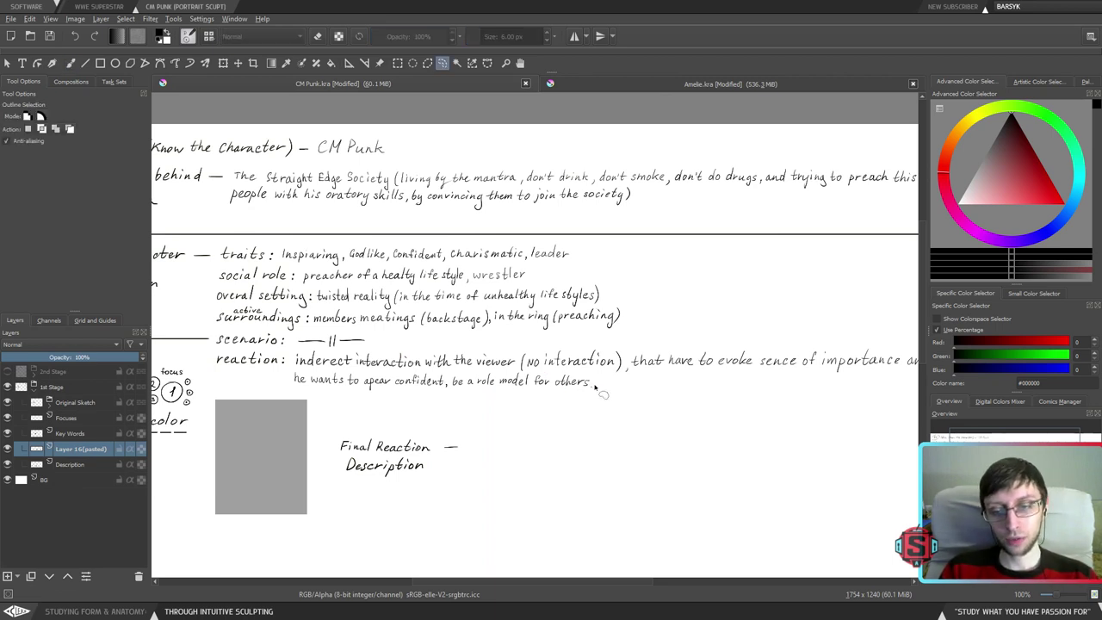
left_click_drag(595, 385, 594, 395)
key("Delete")
key("ctrl+shift+a")
key("b")
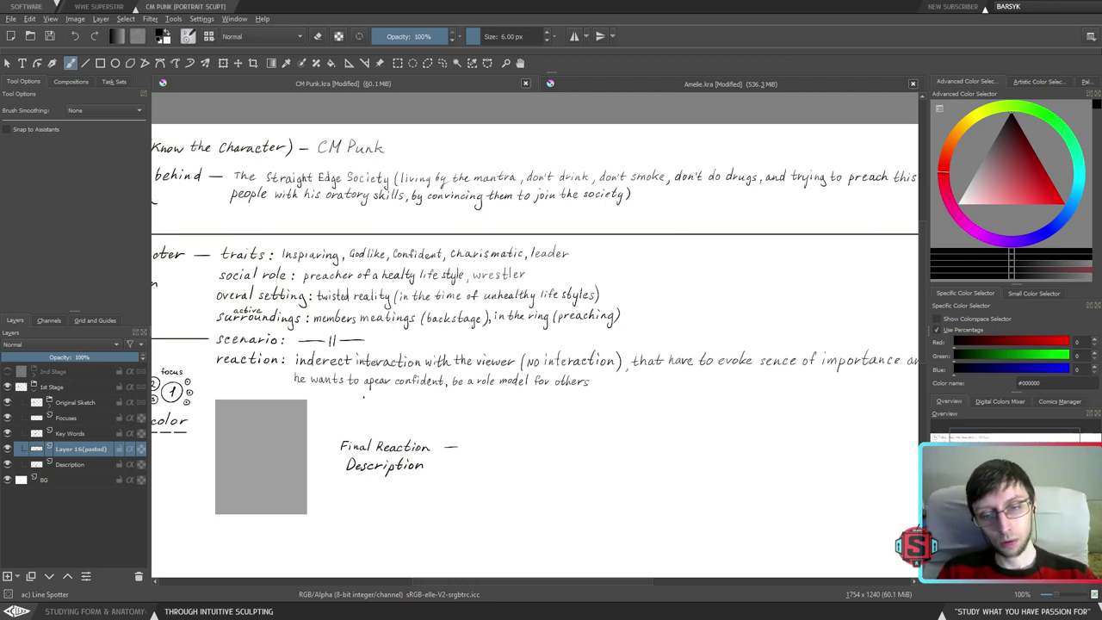
- Handwrite a comma and the word "and" after "others" on the second reaction line
key("ctrl+plus")
key("ctrl+plus")
mouse_move(667, 465)
left_mouse_down()
mouse_move(518, 349)
mouse_move(567, 336)
mouse_move(569, 347)
left_mouse_up()
left_click(516, 340)
left_click_drag(476, 372, 764, 373)
left_click_drag(230, 350, 328, 353)
key("ctrl+z")
left_click_drag(652, 392, 564, 373)
left_click_drag(664, 364, 717, 391)
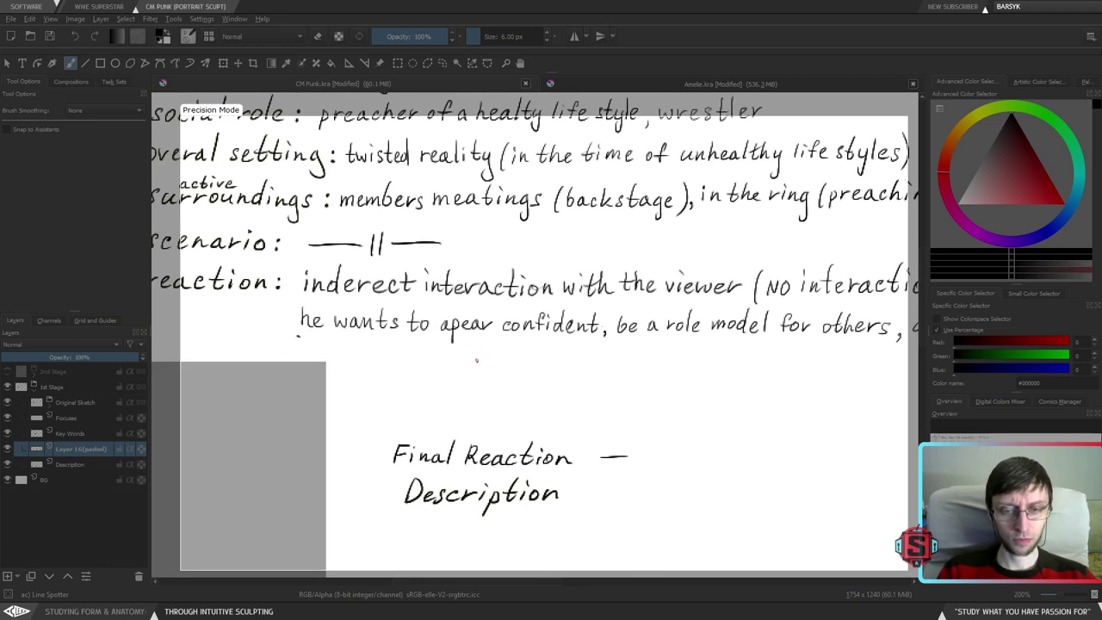
left_click_drag(789, 349, 723, 359)
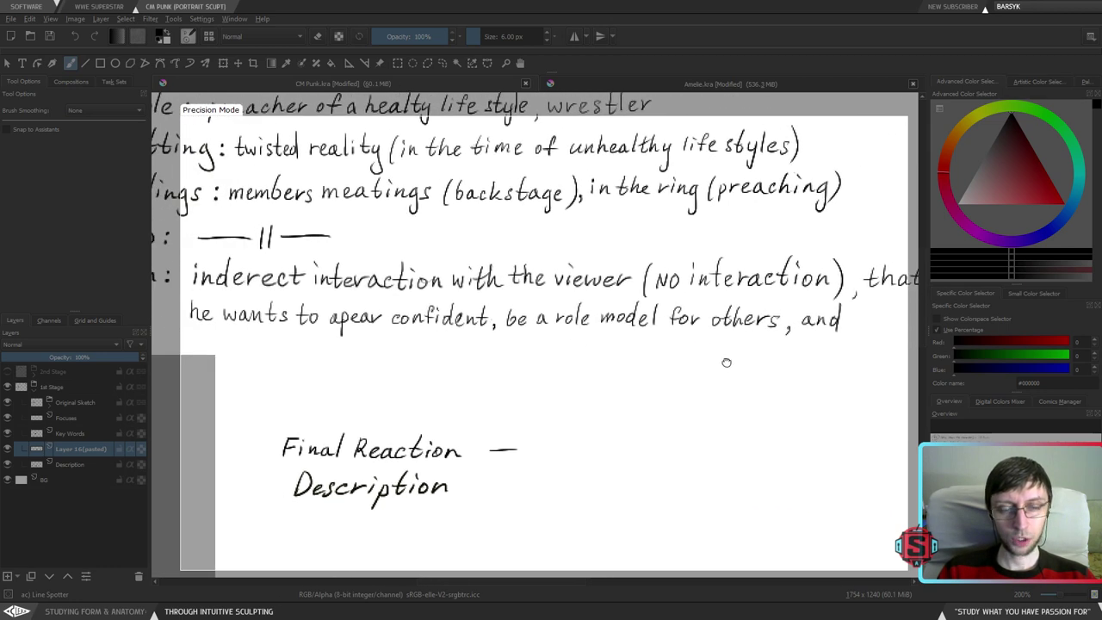
- Handwrite a small "(intent)" beneath the "reaction:" label on the CM Punk sheet
left_click_drag(597, 366, 695, 364)
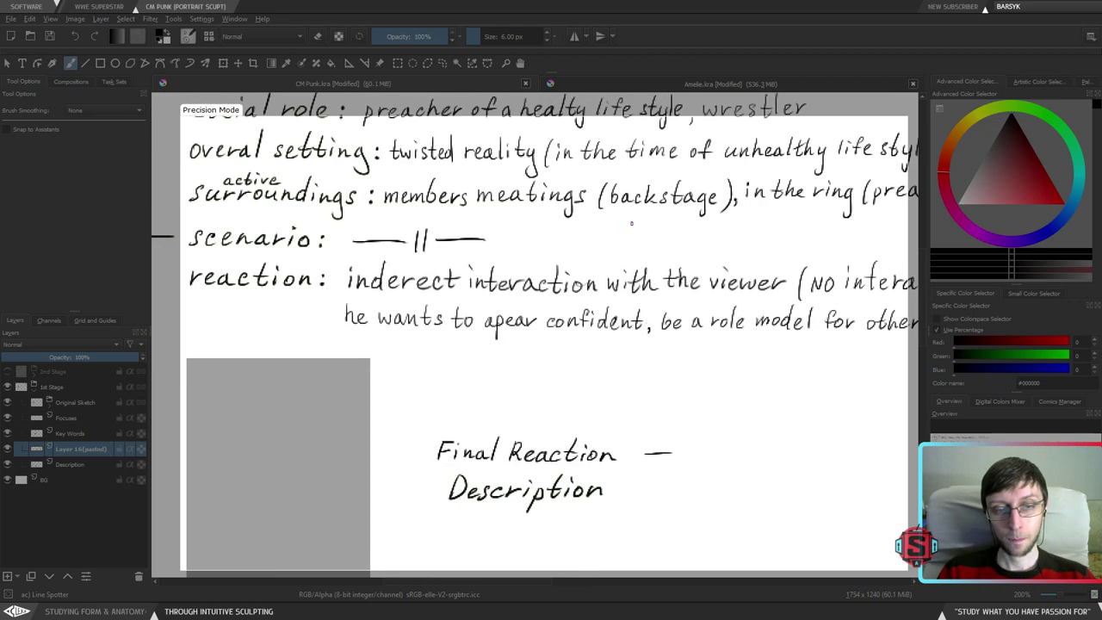
left_click_drag(593, 350, 763, 361)
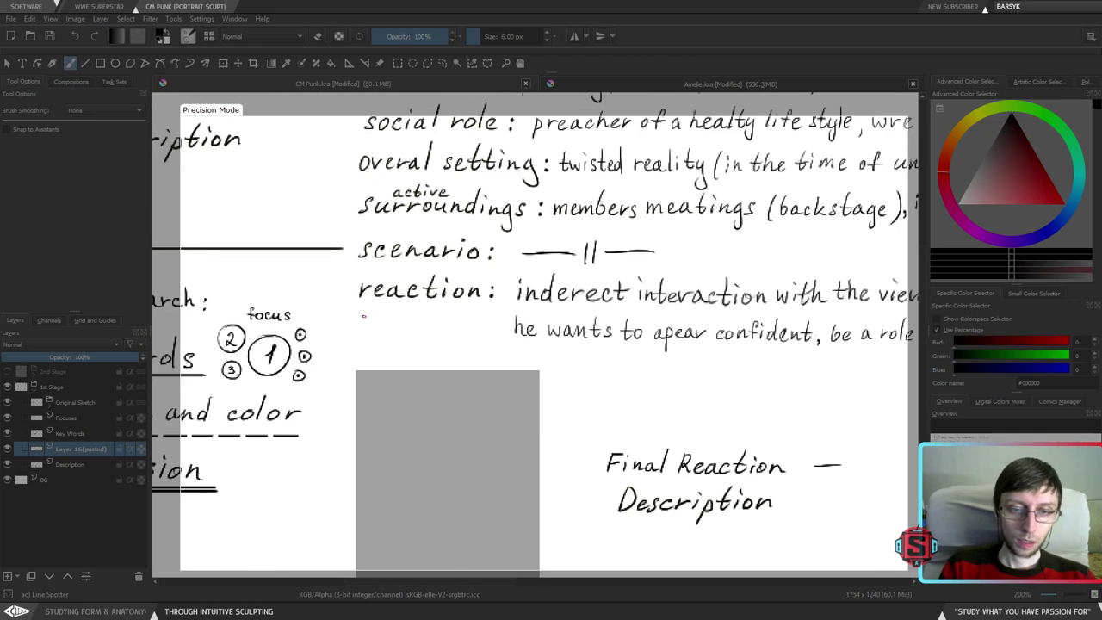
mouse_move(362, 310)
left_mouse_down()
mouse_move(360, 329)
mouse_move(425, 324)
left_mouse_up()
left_click_drag(420, 316, 436, 328)
key("minus")
key("minus")
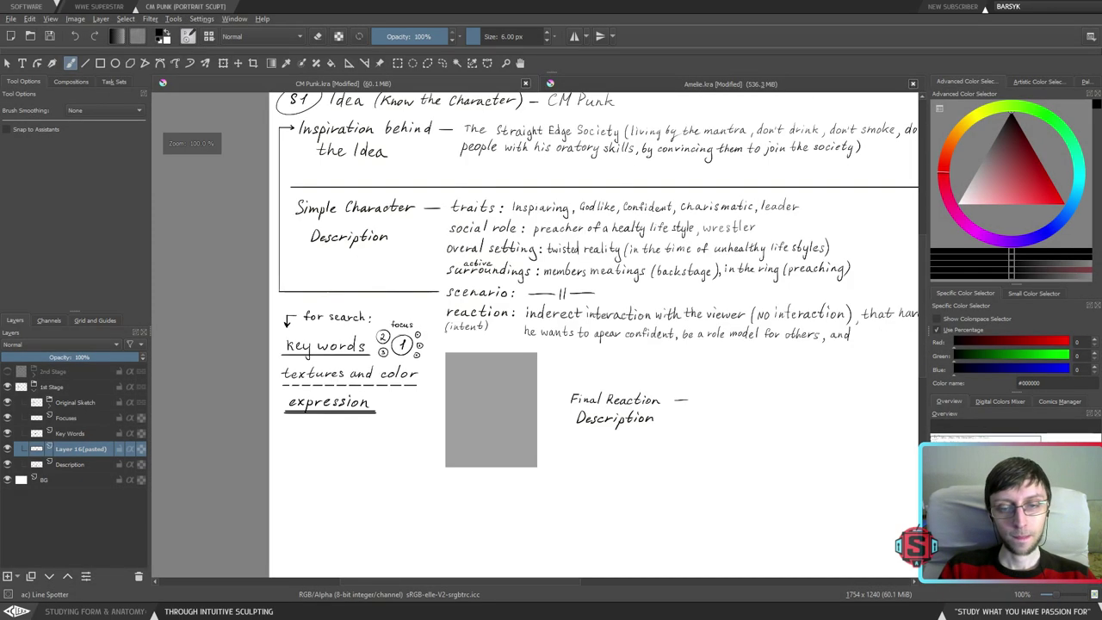
left_click_drag(617, 360, 564, 367)
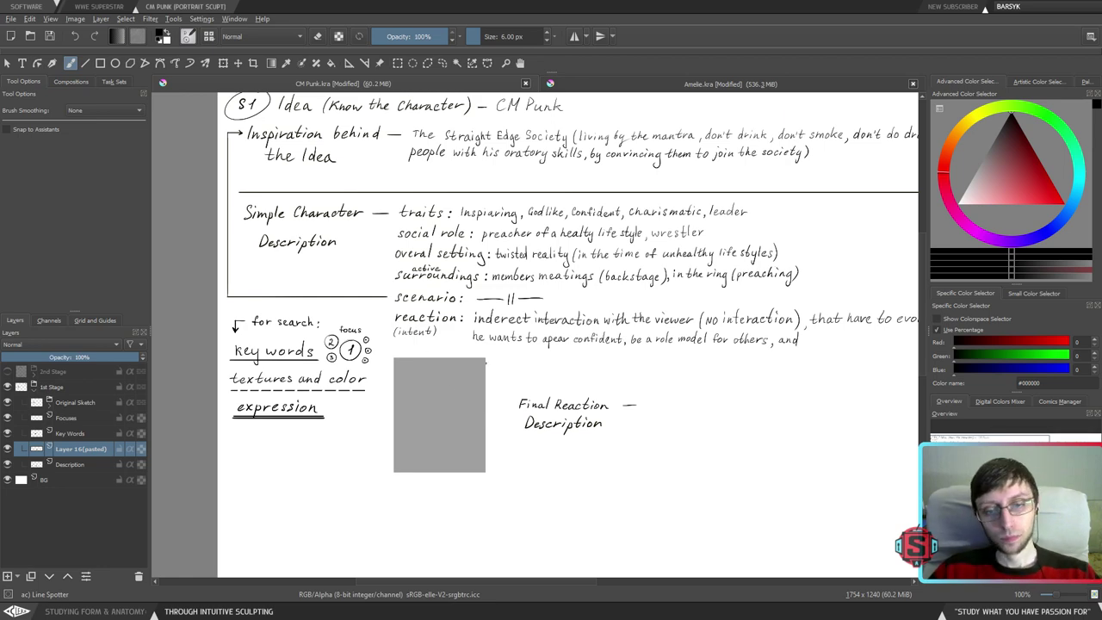
left_click_drag(502, 341, 459, 358)
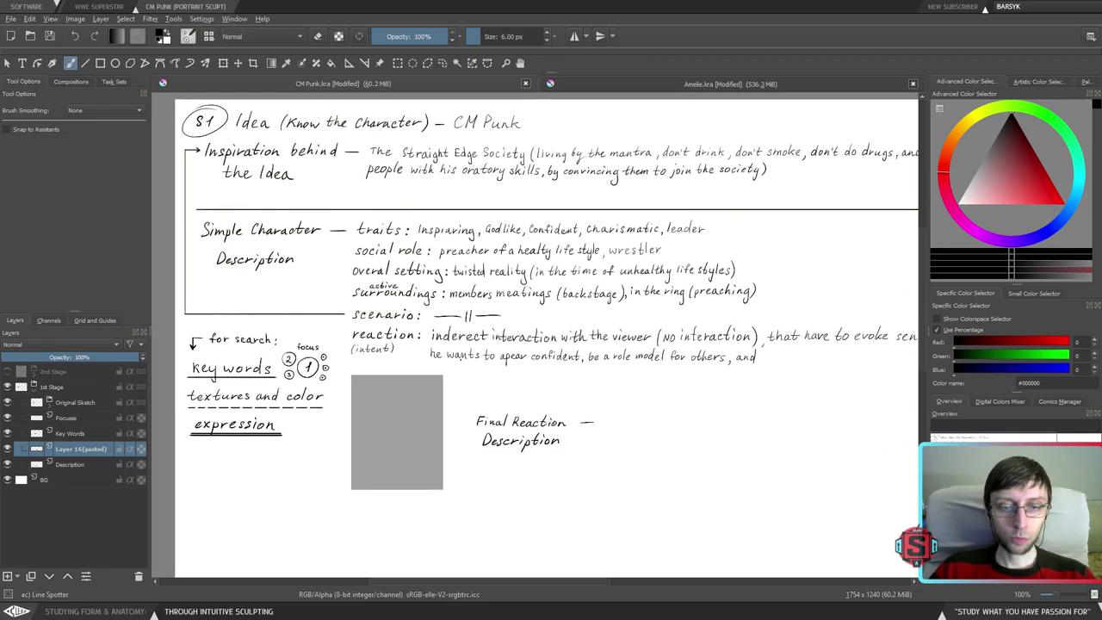
- Switch to the Amelie sheet and handwrite "(intent)" beneath its "reaction:" label, undoing and redrawing faulty strokes
left_click(643, 85)
key("ctrl+plus")
key("ctrl+plus")
key("ctrl+plus")
left_click_drag(362, 276, 711, 320)
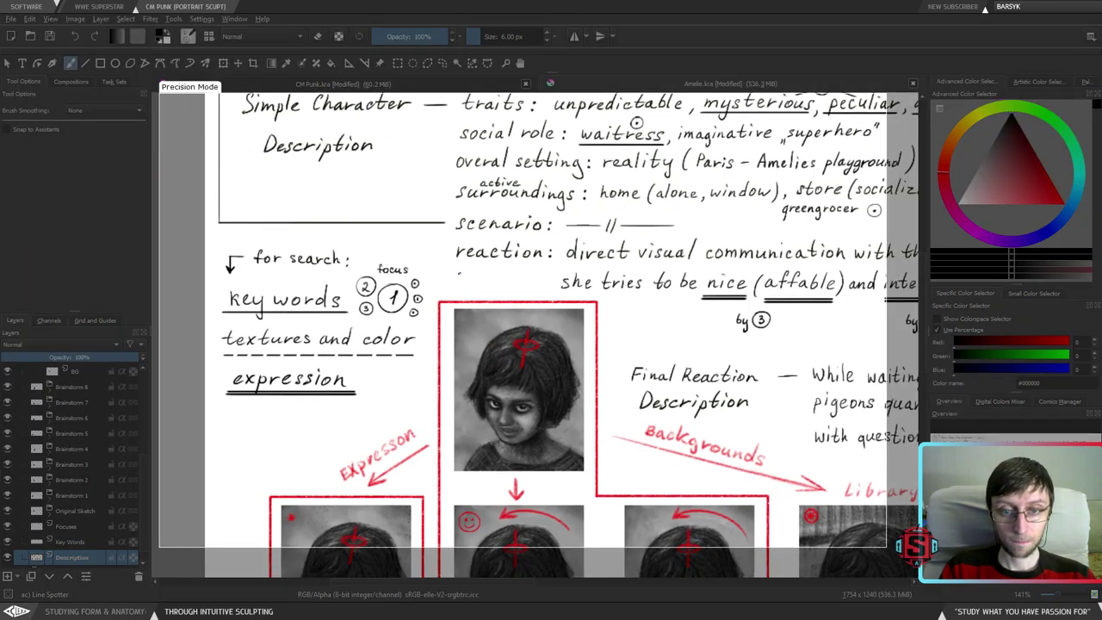
mouse_move(460, 273)
left_mouse_down()
mouse_move(457, 283)
mouse_move(508, 283)
left_mouse_up()
key("ctrl+z")
key("ctrl+z")
key("ctrl+z")
mouse_move(507, 276)
left_mouse_down()
mouse_move(518, 289)
mouse_move(457, 286)
left_mouse_up()
key("e")
key("e")
left_click_drag(457, 277, 459, 287)
key("ctrl+z")
key("e")
mouse_move(518, 267)
left_mouse_down()
mouse_move(518, 289)
mouse_move(461, 271)
mouse_move(459, 287)
left_mouse_up()
key("ctrl+z")
key("l")
key("Delete")
key("ctrl+shift+a")
key("b")
key("e")
key("ctrl+z")
- Save the Amelie sheet and return to the CM Punk sheet
key("ctrl+minus")
key("ctrl+minus")
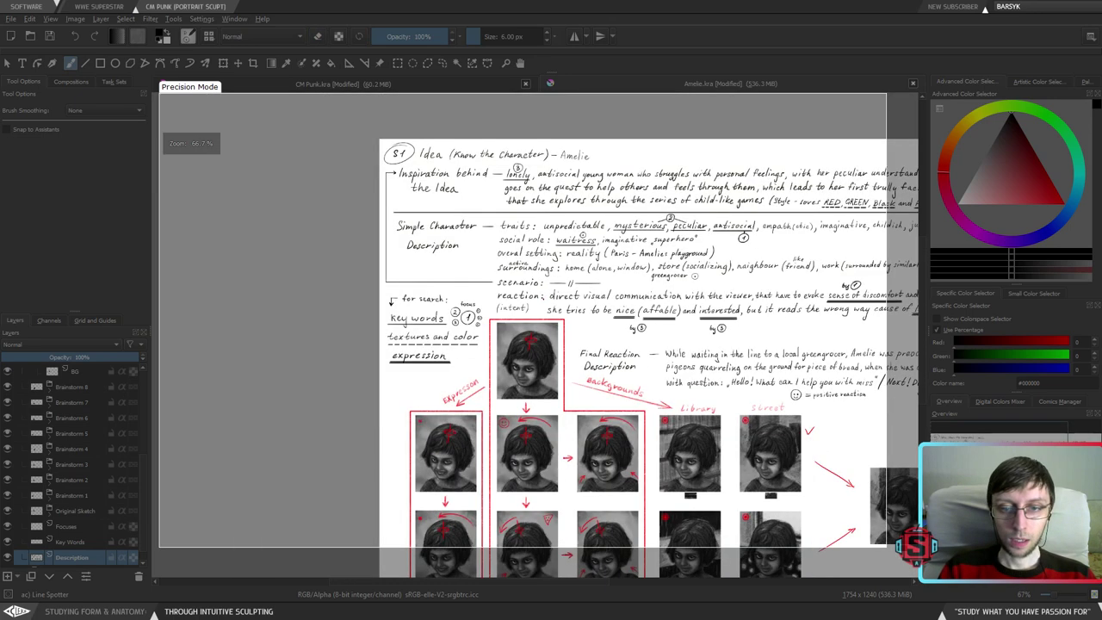
left_click_drag(603, 345, 411, 313)
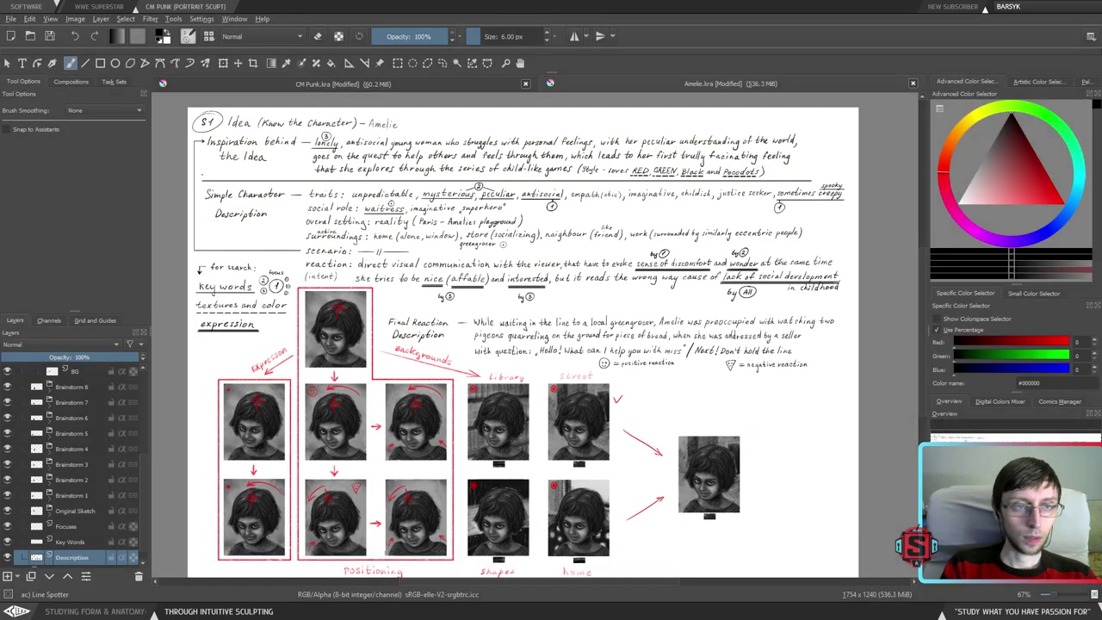
left_click(50, 37)
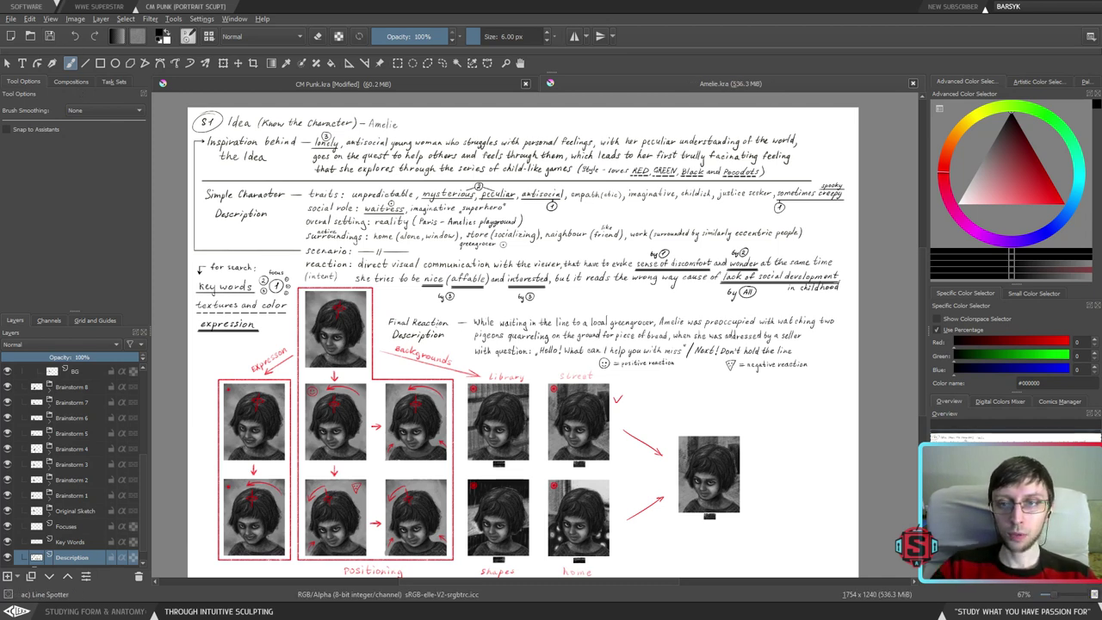
left_click(377, 84)
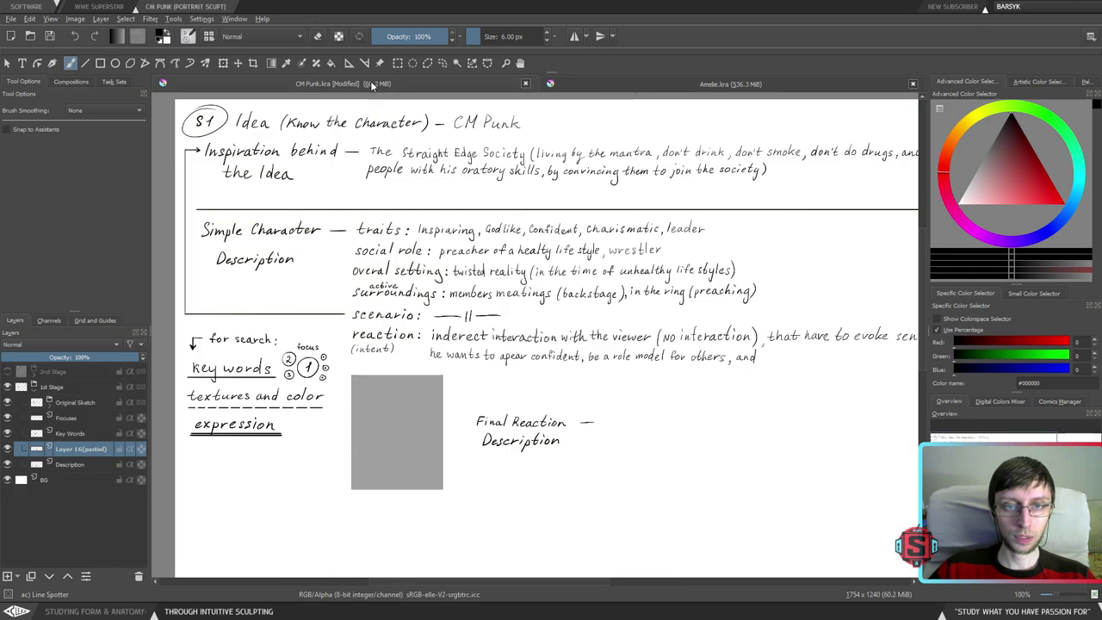
- Consult the Amelie sheet for reference, then return to the CM Punk sheet and save it
left_click(647, 86)
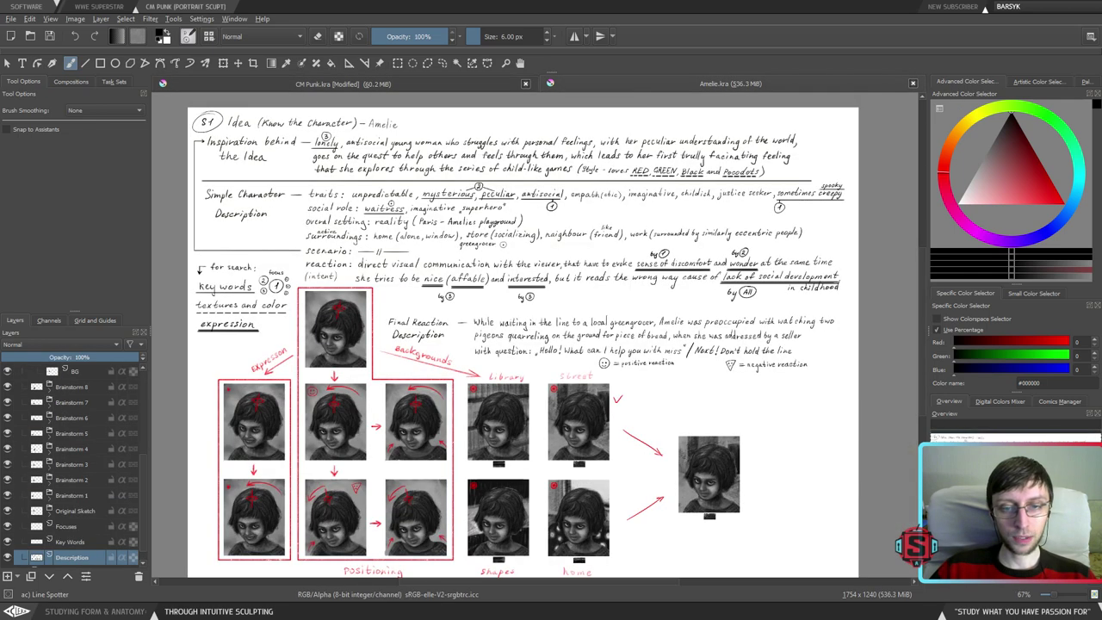
left_click(349, 84)
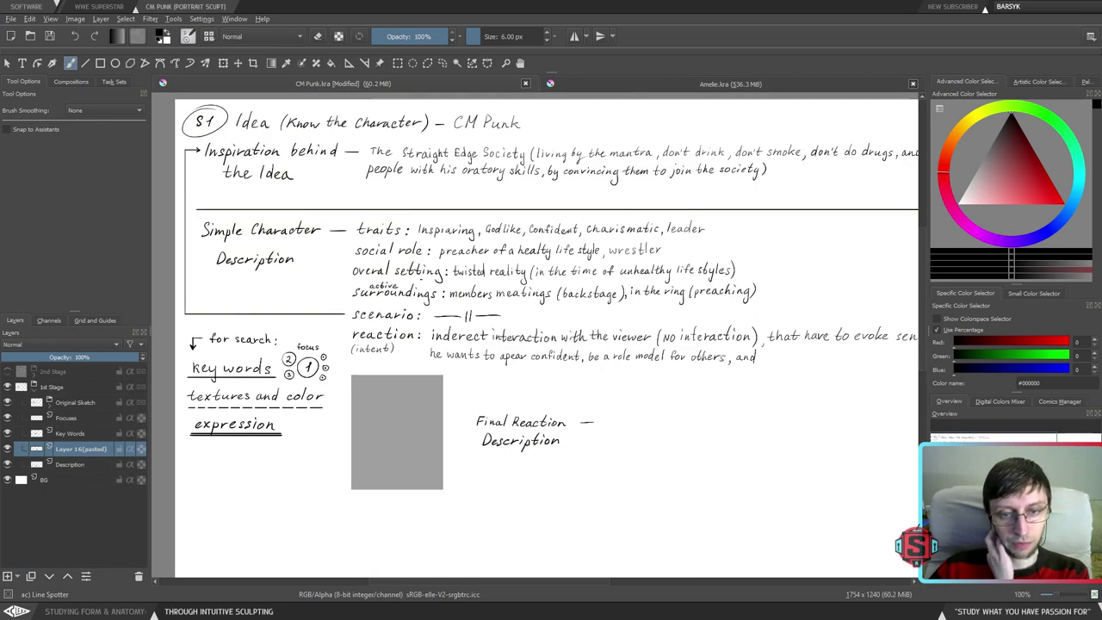
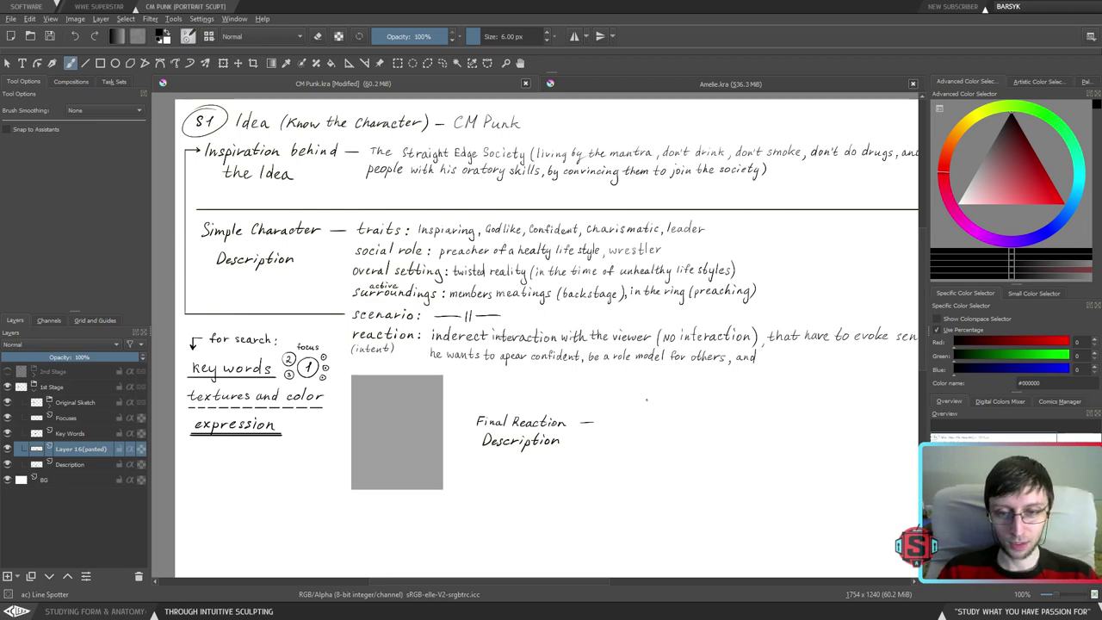
mouse_move(644, 391)
left_mouse_down()
mouse_move(670, 421)
mouse_move(738, 452)
left_mouse_up()
key("ctrl+z")
scroll(688, 389, "down", 2)
scroll(685, 391, "up", 2)
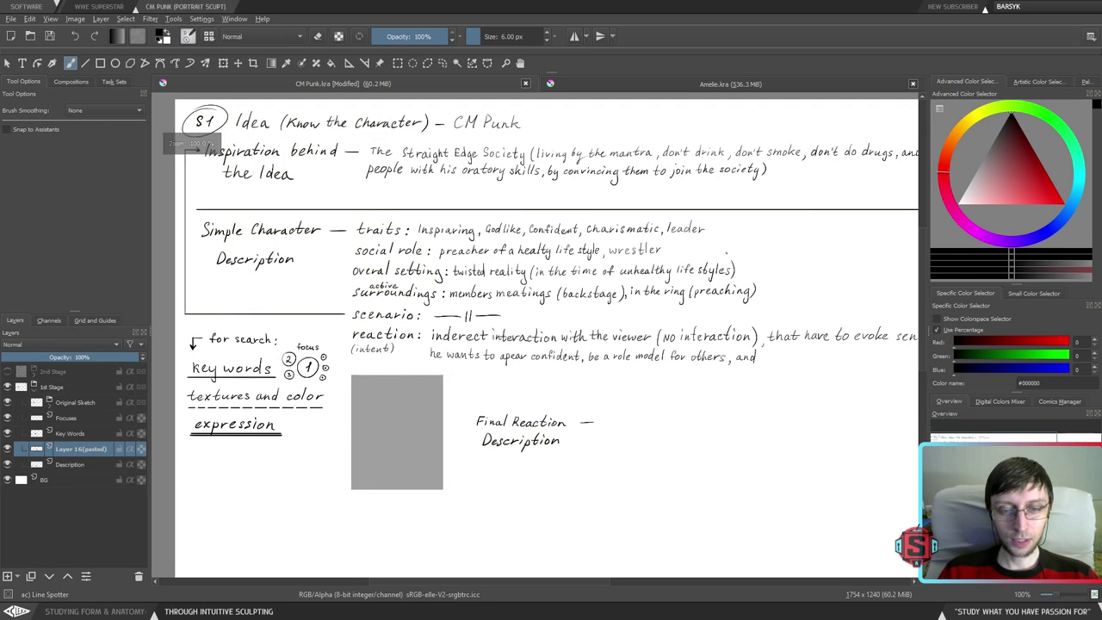
left_click(49, 34)
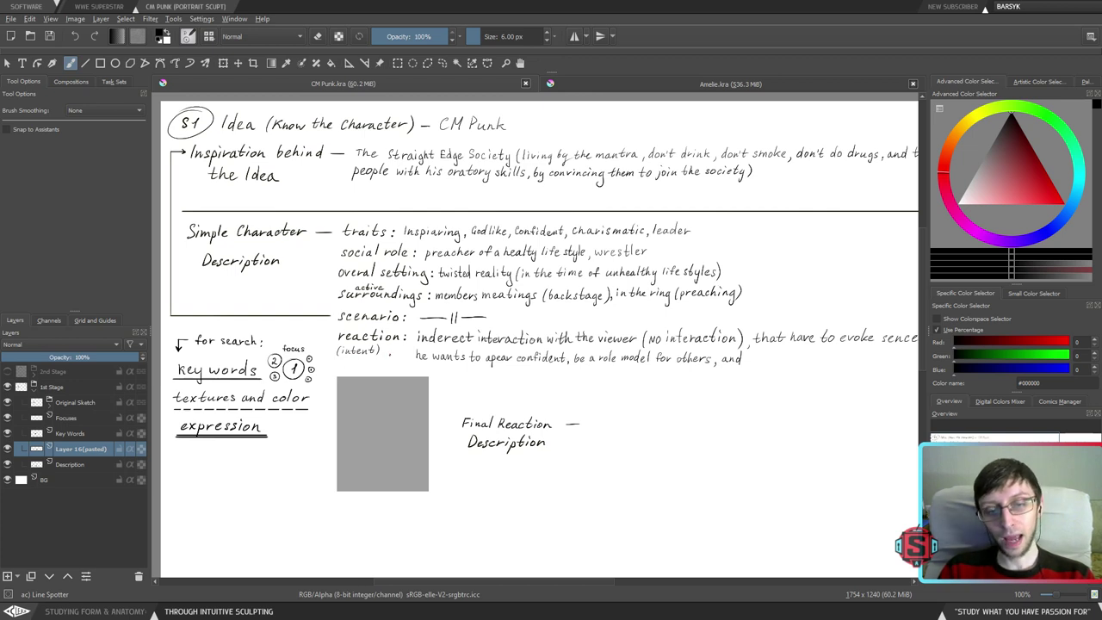
- Draw a temporary arrow pointing at the "Final Reaction Description" heading and undo it
mouse_move(562, 377)
left_mouse_down()
mouse_move(533, 402)
mouse_move(587, 388)
left_mouse_up()
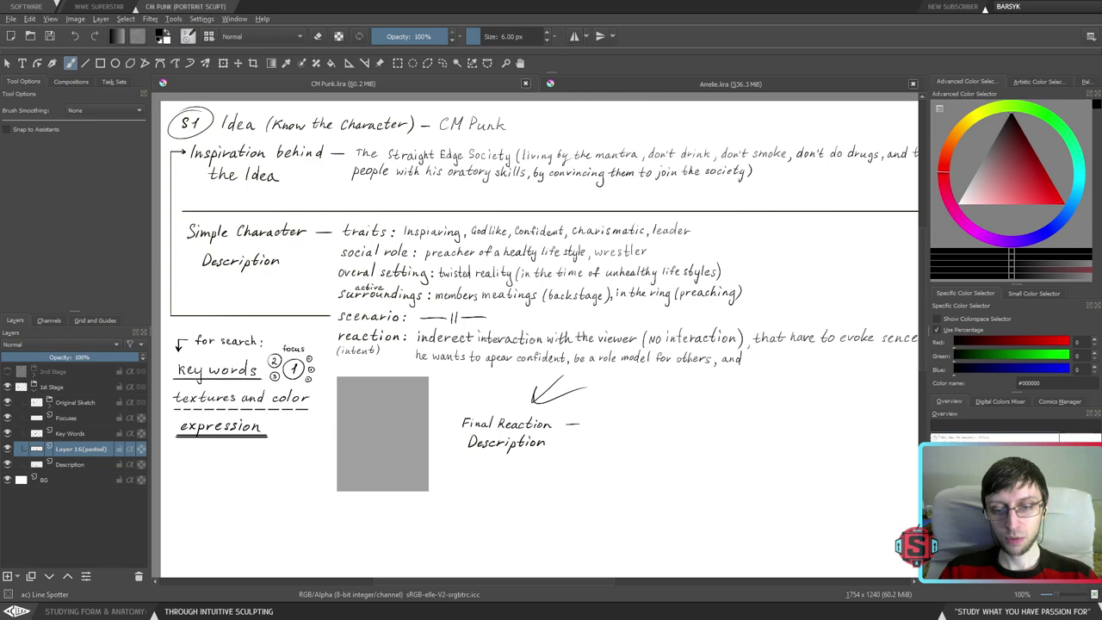
key("ctrl+z")
mouse_move(592, 440)
left_mouse_down()
mouse_move(556, 447)
mouse_move(630, 425)
left_mouse_up()
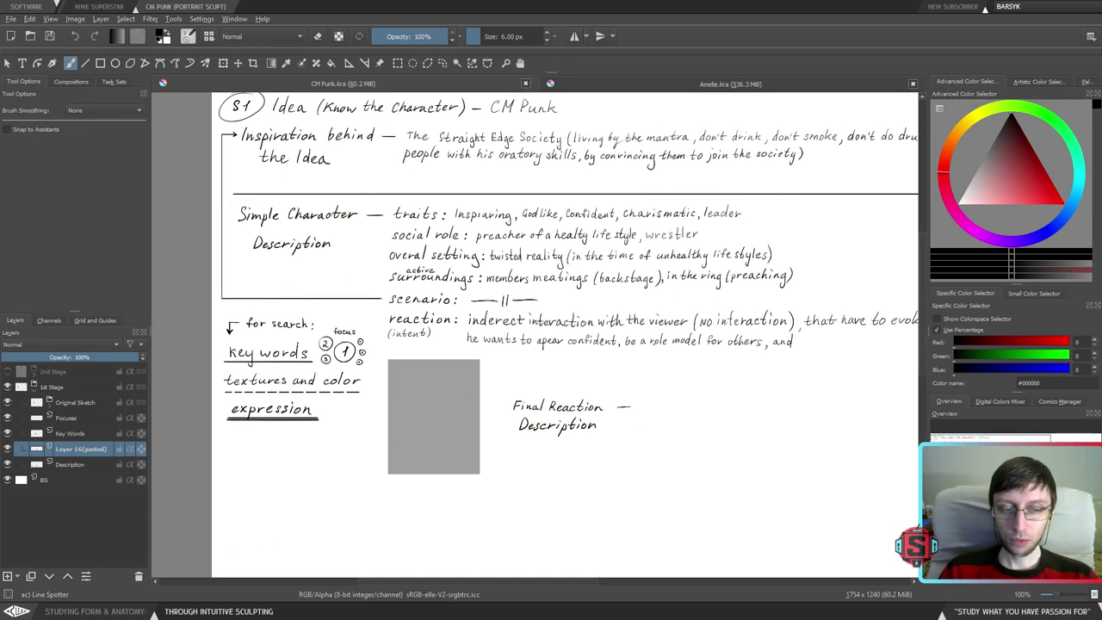
key("ctrl+minus")
key("ctrl+minus")
key("ctrl+plus")
key("ctrl+plus")
left_click_drag(721, 443, 657, 457)
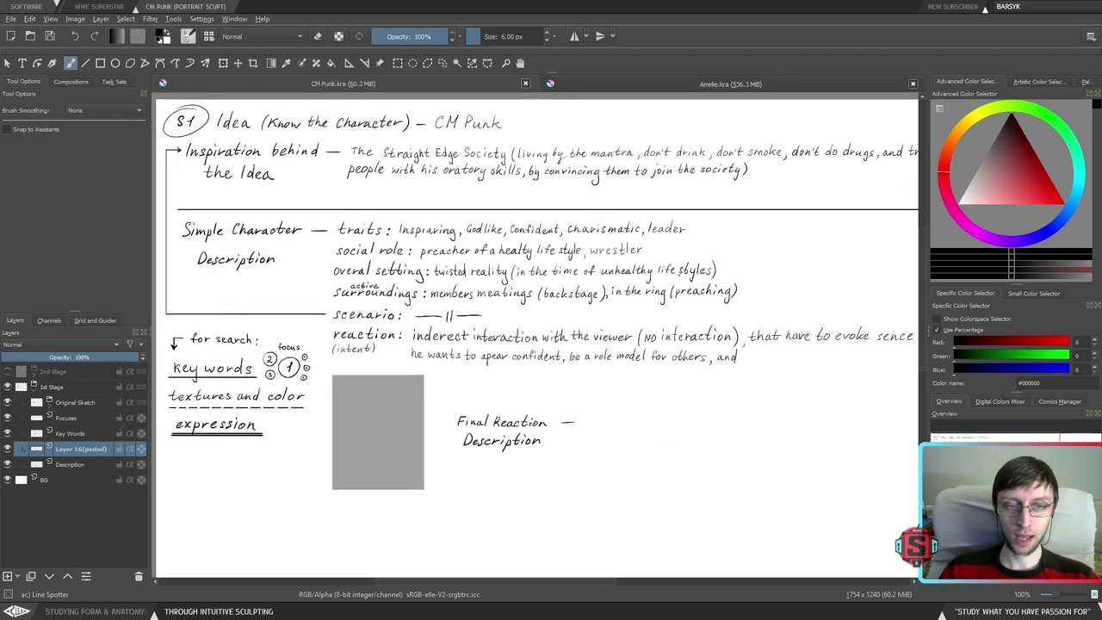
left_click_drag(665, 378, 655, 370)
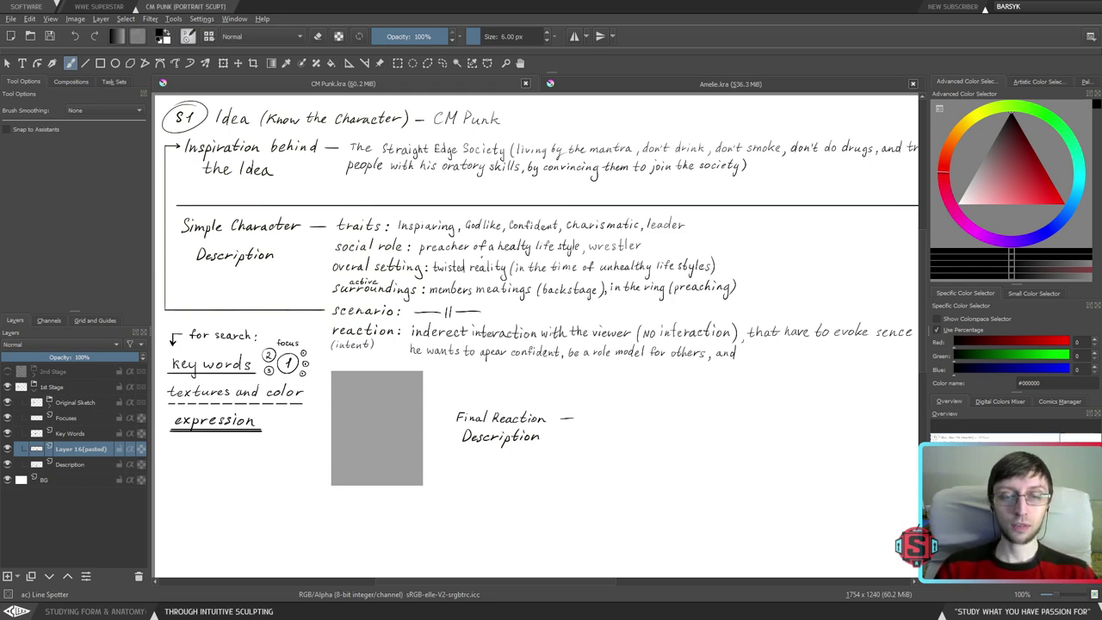
key("plus")
key("l")
mouse_move(447, 282)
left_mouse_down()
mouse_move(392, 272)
mouse_move(371, 293)
mouse_move(413, 309)
mouse_move(446, 282)
left_mouse_up()
key("b")
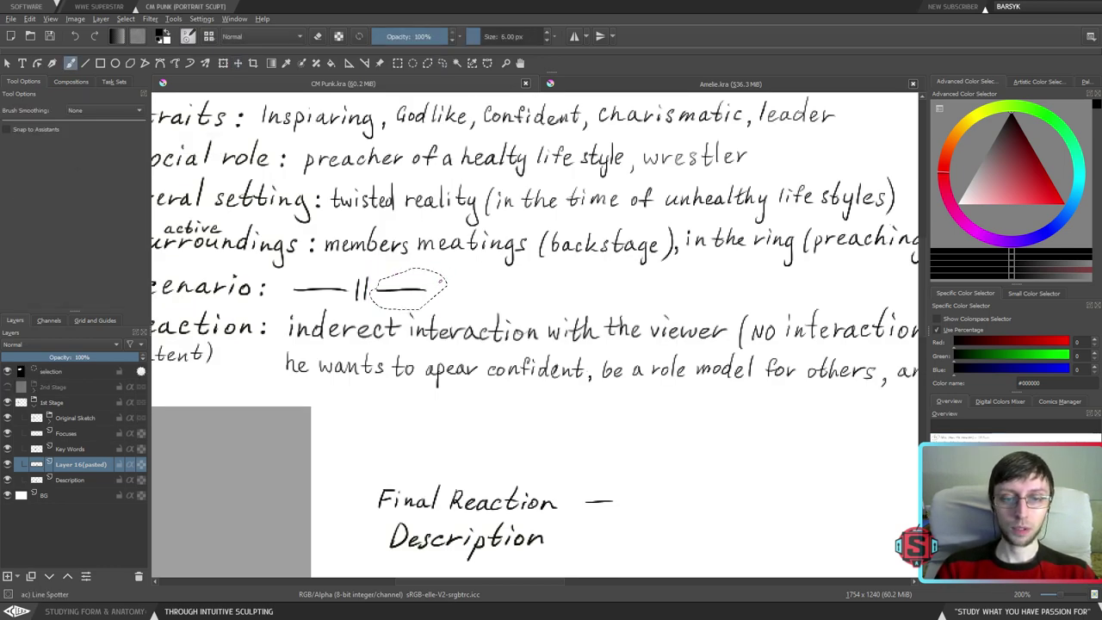
key("ctrl+shift+a")
key("minus")
key("plus")
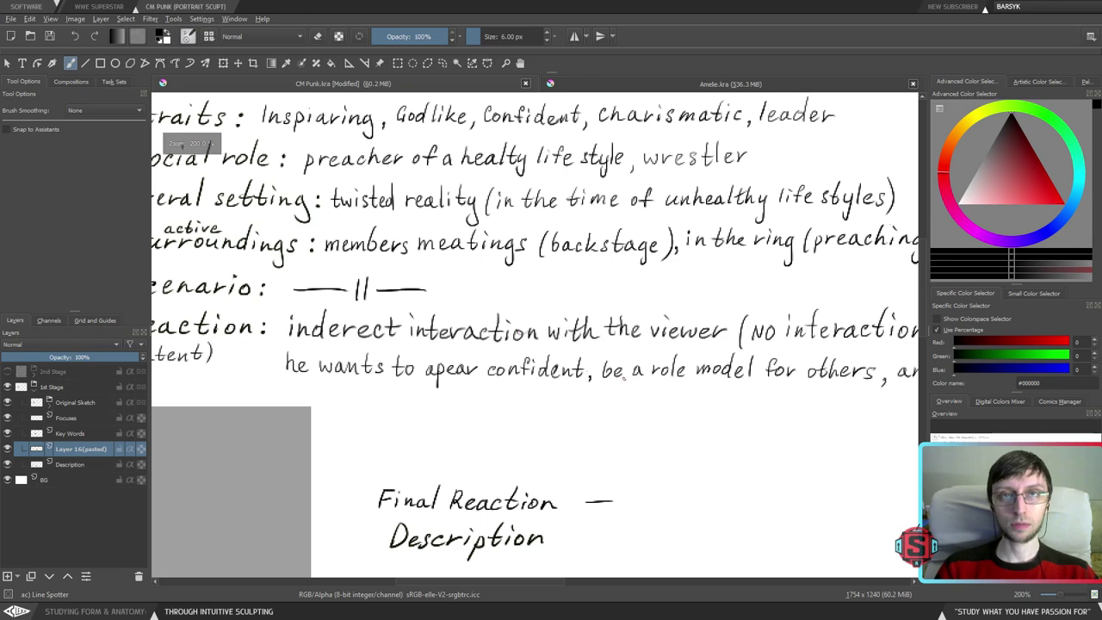
left_click_drag(599, 333, 515, 354)
key("minus")
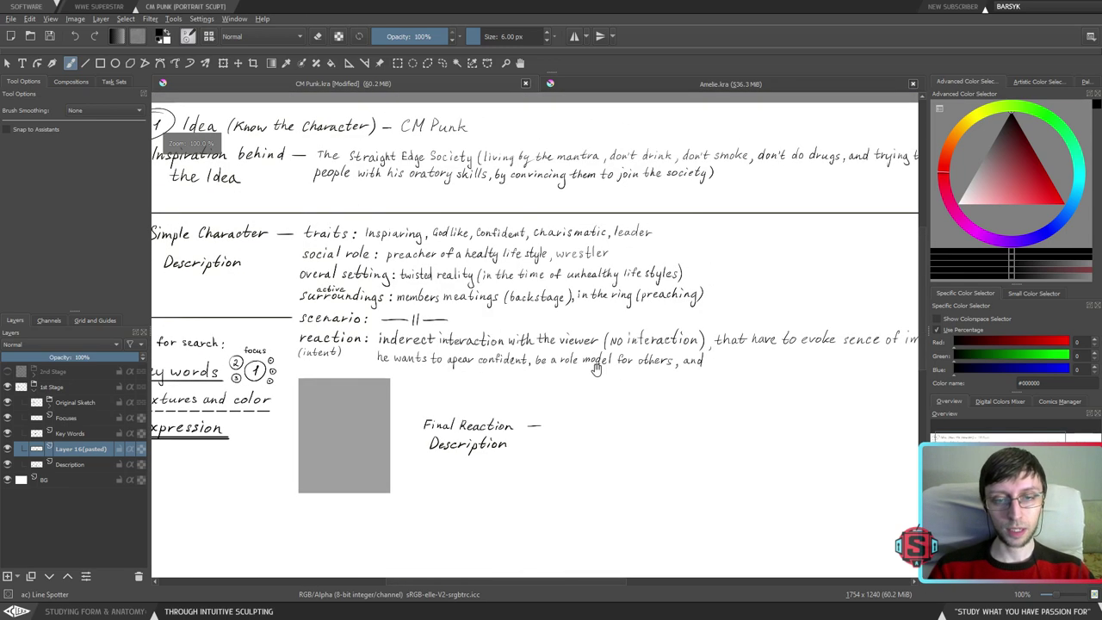
left_click_drag(670, 409, 676, 369)
key("plus")
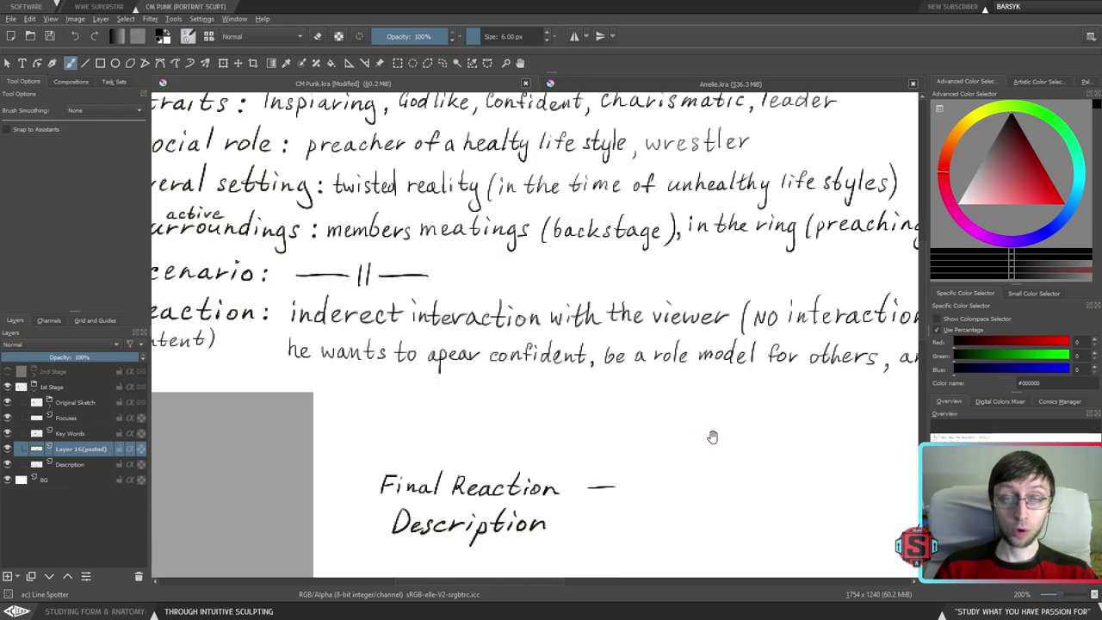
mouse_move(711, 436)
left_mouse_down()
mouse_move(647, 418)
mouse_move(624, 397)
mouse_move(675, 423)
mouse_move(663, 473)
left_mouse_up()
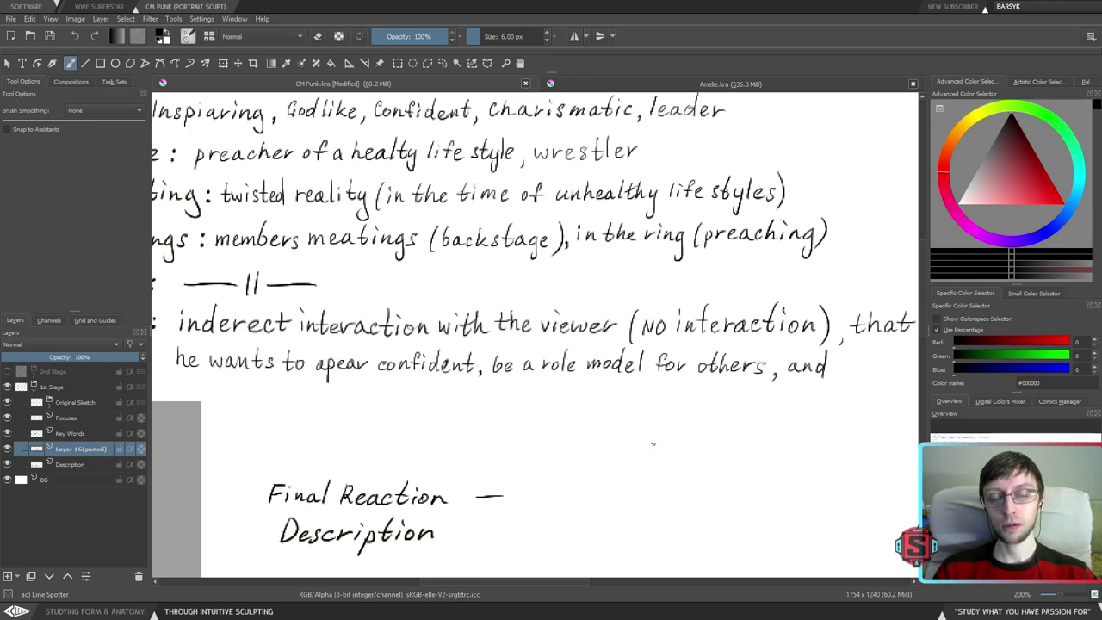
left_click_drag(653, 466, 563, 382)
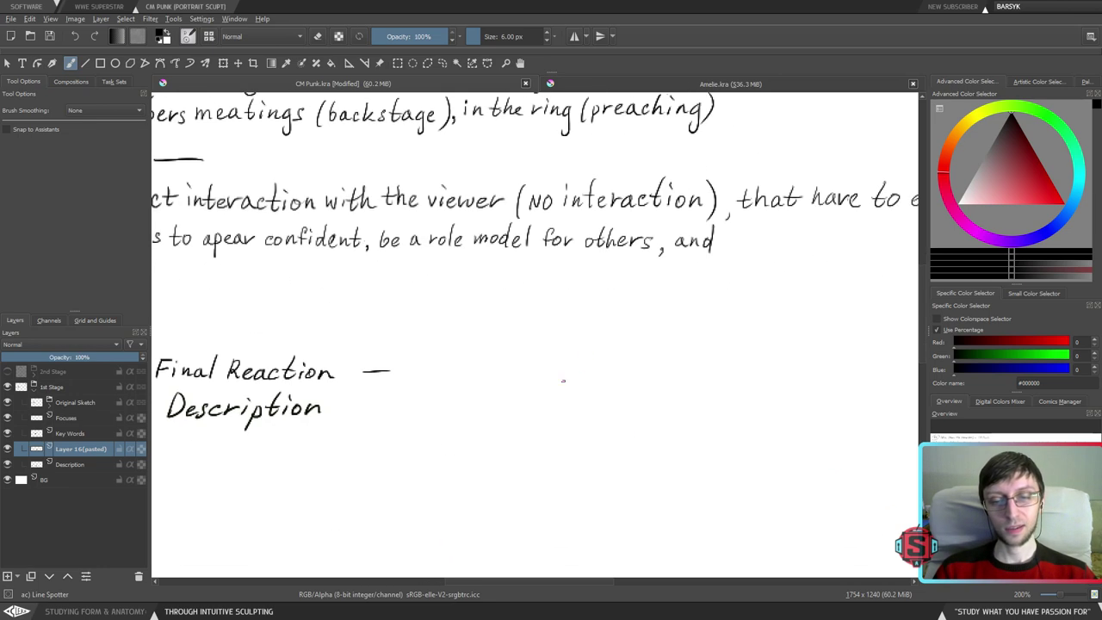
- Sketch trial curves in the blank area beside "Final Reaction Description", undoing each one
mouse_move(603, 352)
left_mouse_down()
mouse_move(591, 356)
mouse_move(678, 375)
left_mouse_up()
key("ctrl+z")
left_click_drag(547, 441, 747, 444)
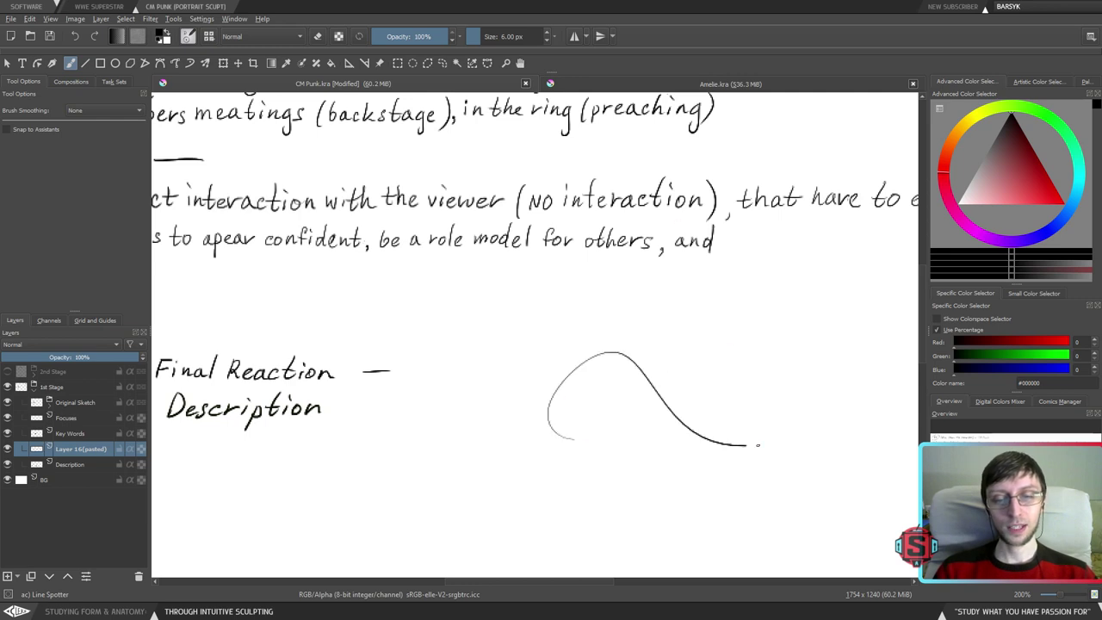
key("ctrl+z")
mouse_move(502, 497)
left_mouse_down()
mouse_move(669, 431)
mouse_move(792, 283)
left_mouse_up()
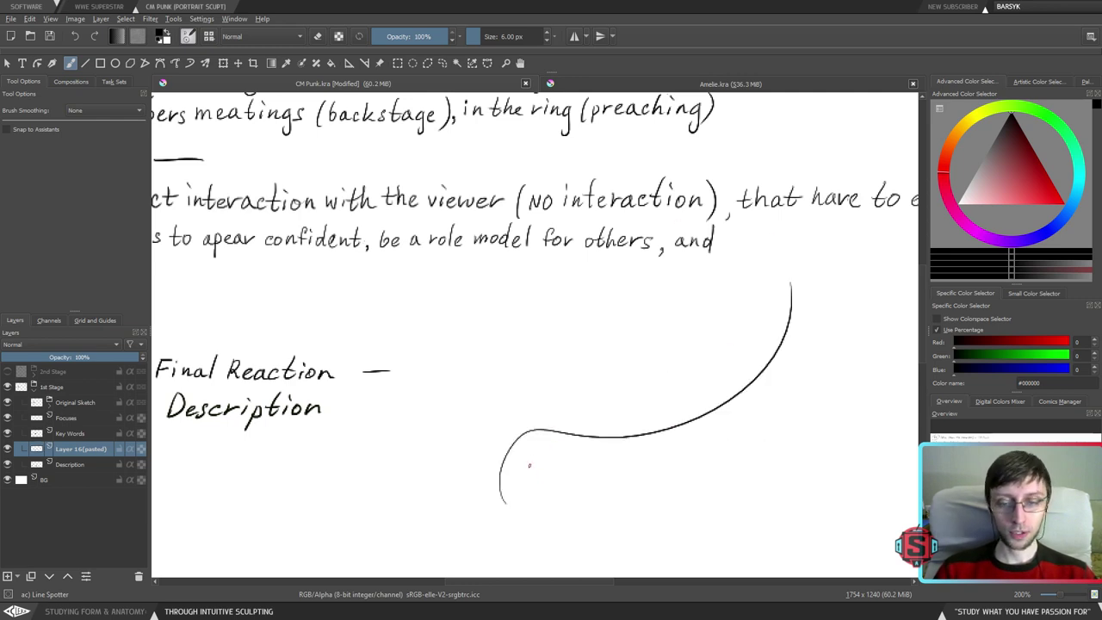
key("ctrl+z")
- Review the CM Punk description from the traits through to the two reaction lines
key("1")
key("plus")
key("plus")
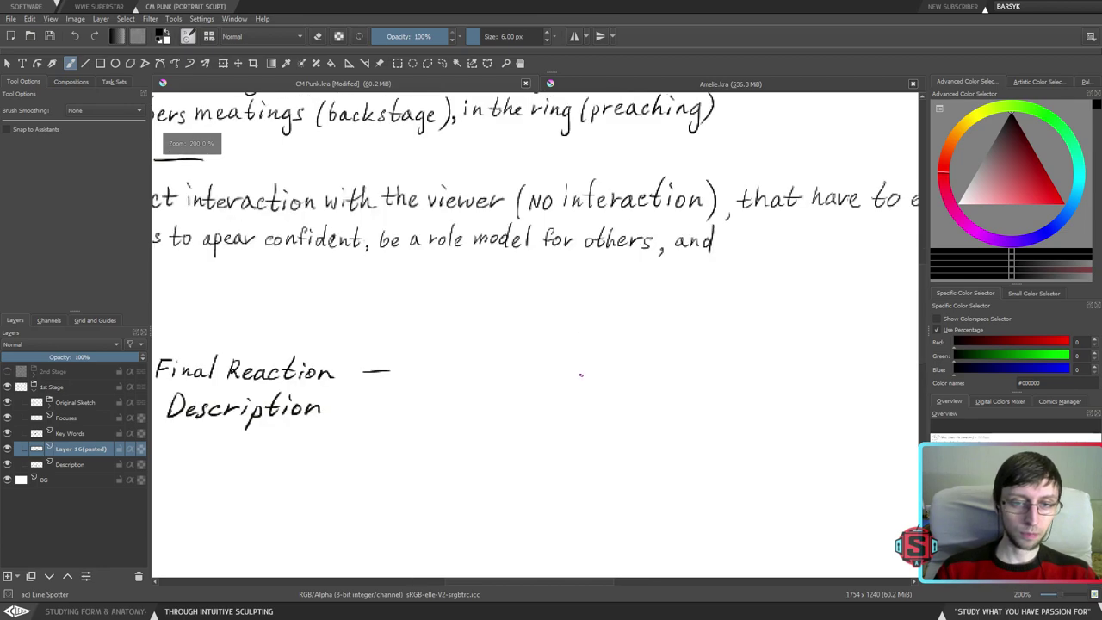
key("minus")
key("minus")
mouse_move(583, 374)
left_mouse_down()
mouse_move(608, 413)
mouse_move(597, 422)
mouse_move(667, 431)
mouse_move(629, 424)
mouse_move(615, 409)
mouse_move(782, 406)
mouse_move(735, 413)
mouse_move(675, 398)
mouse_move(688, 391)
mouse_move(691, 406)
left_mouse_up()
scroll(687, 389, "up", 2)
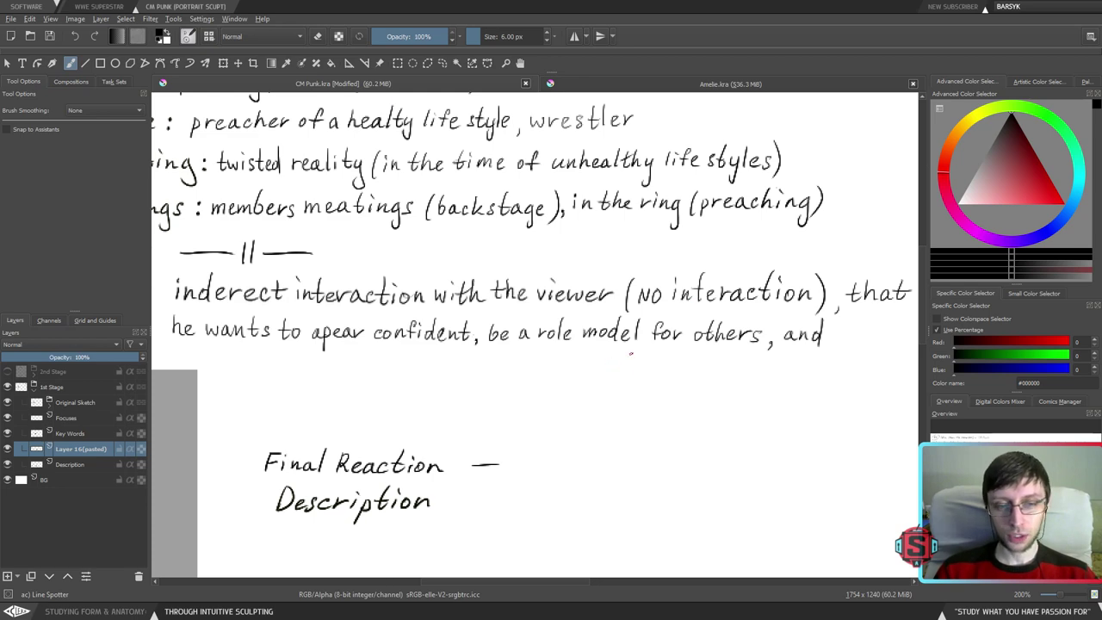
left_click_drag(596, 348, 788, 438)
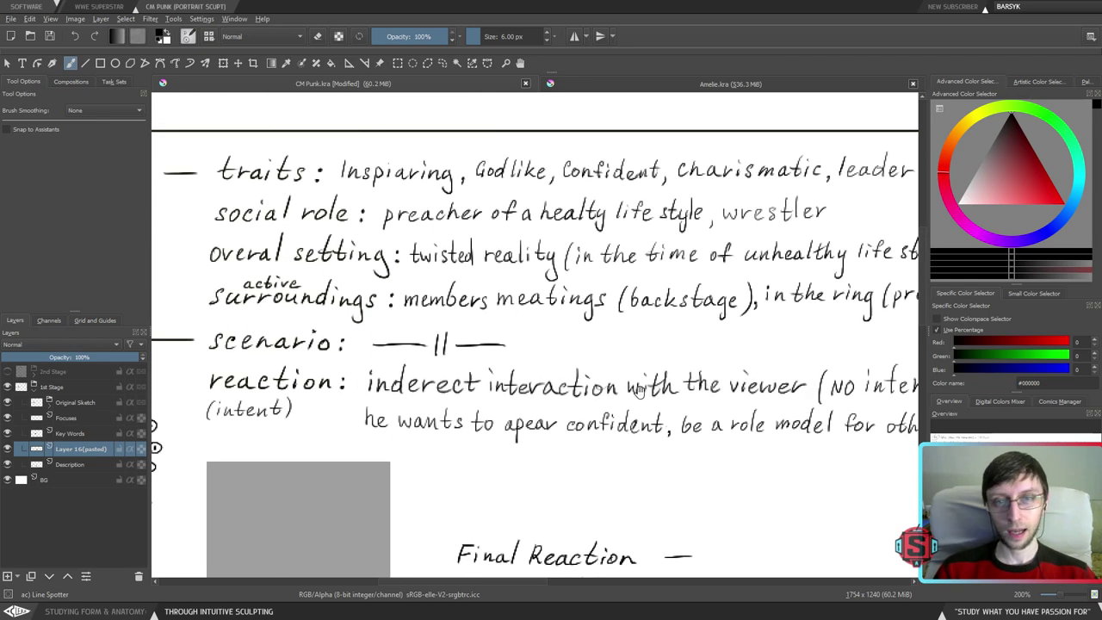
left_click_drag(608, 377, 747, 416)
left_click_drag(610, 314, 748, 330)
left_click_drag(652, 307, 677, 434)
key("1")
left_click_drag(753, 467, 579, 360)
left_click_drag(717, 410, 647, 405)
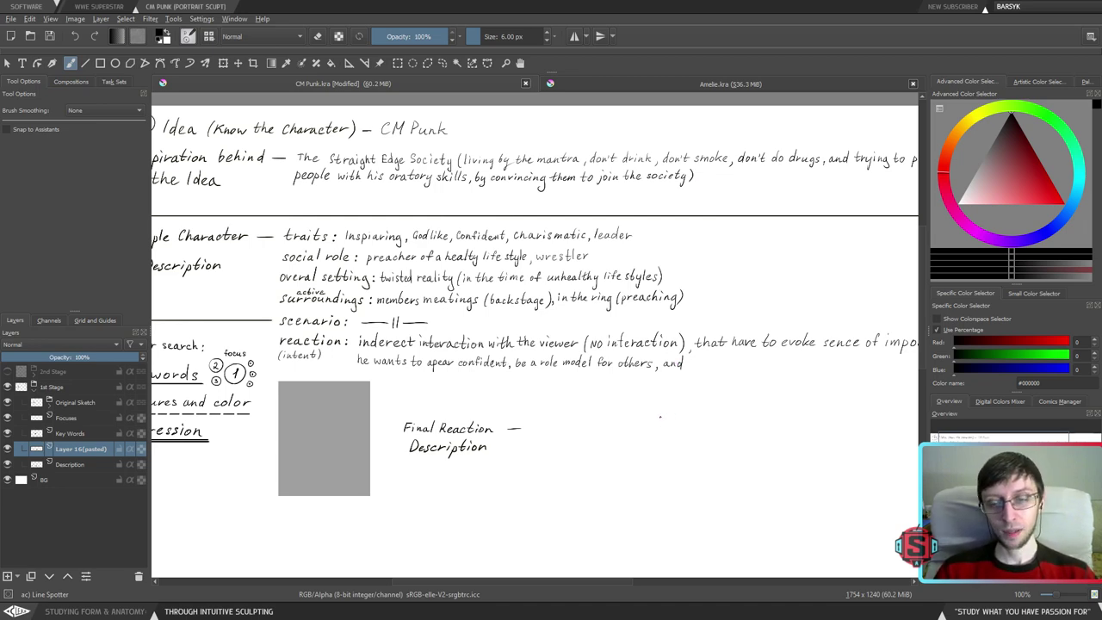
- Reread the end of the second reaction line and save the CM Punk sheet
scroll(659, 416, "up", 4)
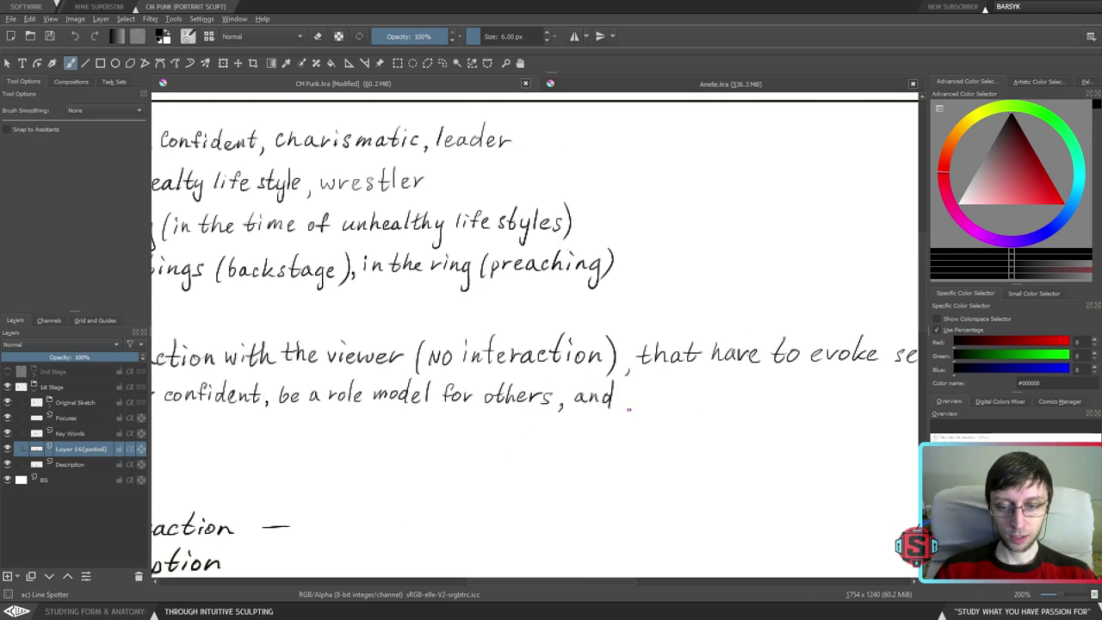
key("l")
mouse_move(622, 397)
left_mouse_down()
mouse_move(605, 381)
mouse_move(601, 417)
mouse_move(624, 401)
left_mouse_up()
key("b")
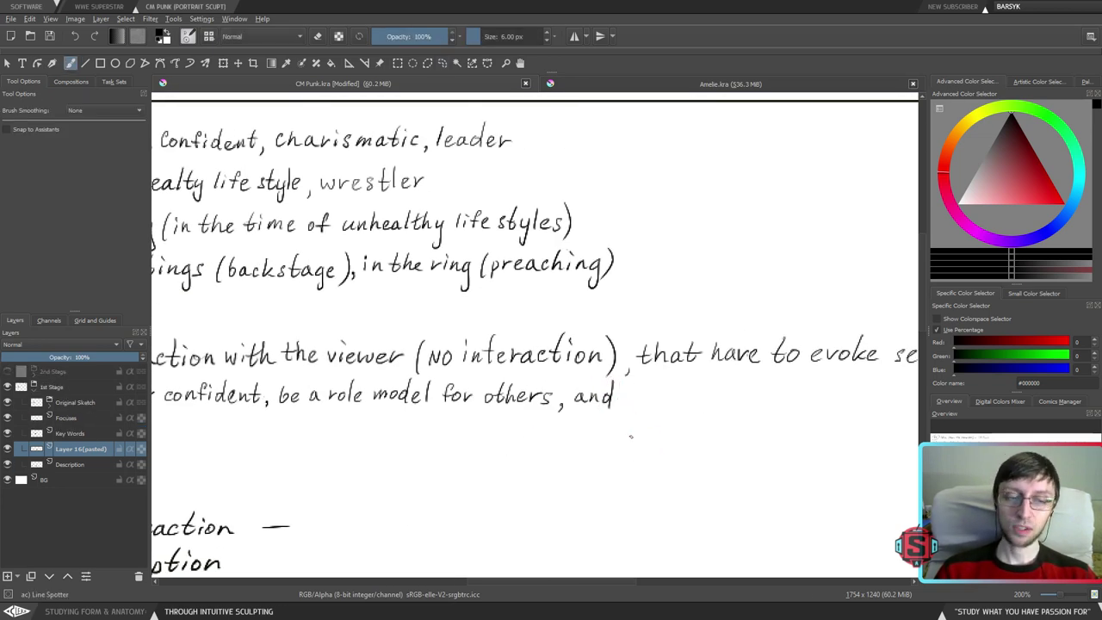
mouse_move(629, 440)
left_mouse_down()
mouse_move(588, 430)
mouse_move(621, 426)
left_mouse_up()
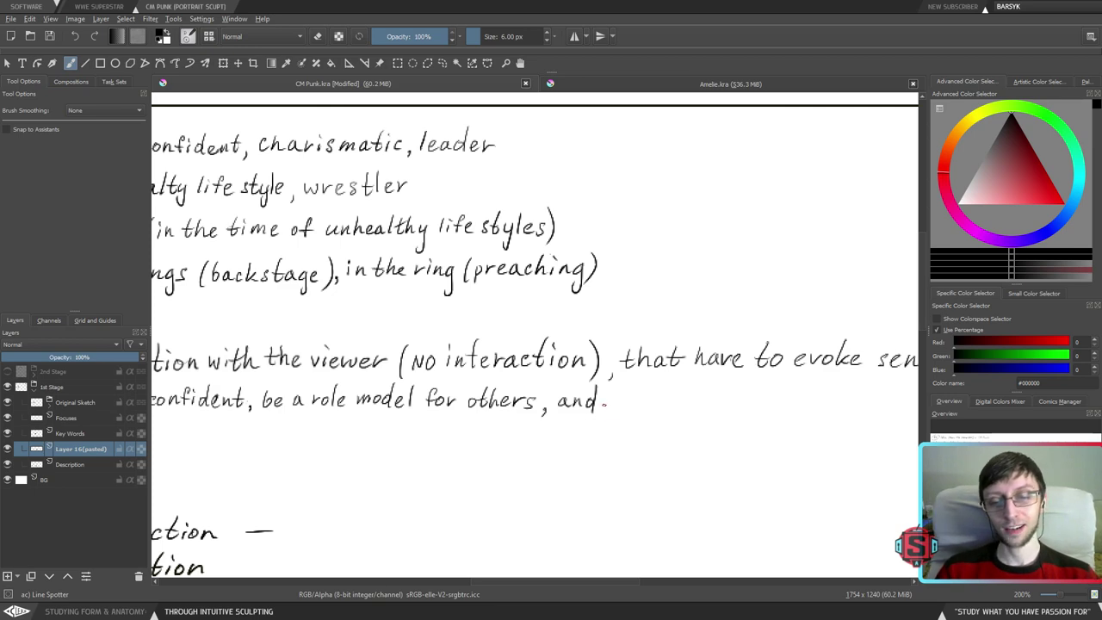
key("ctrl+minus")
left_click_drag(485, 423, 598, 406)
key("ctrl+plus")
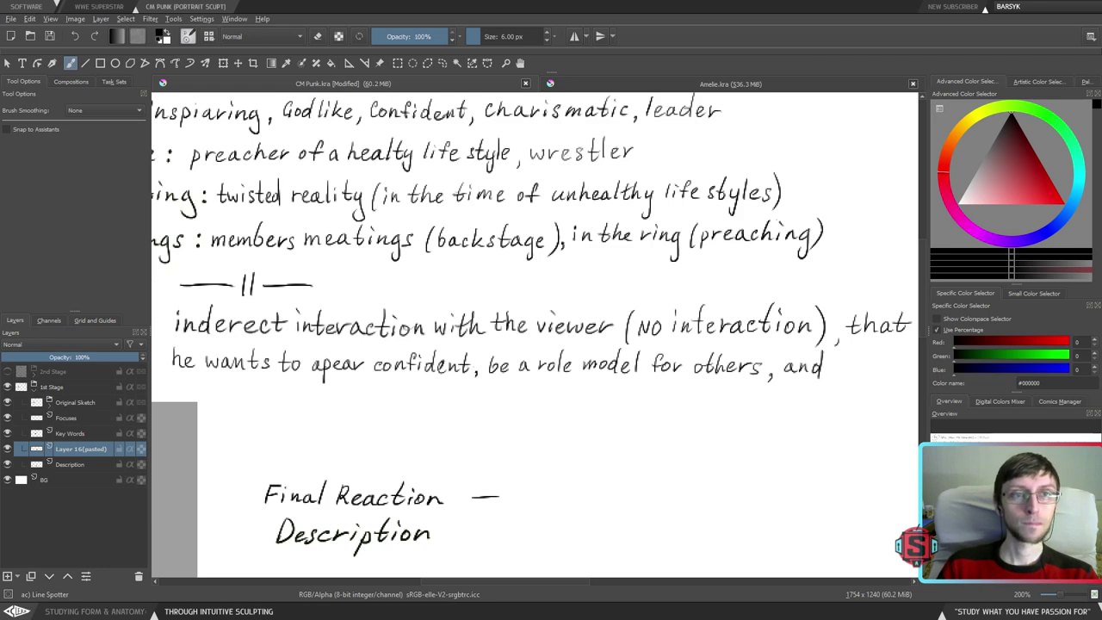
scroll(648, 378, "down", 1)
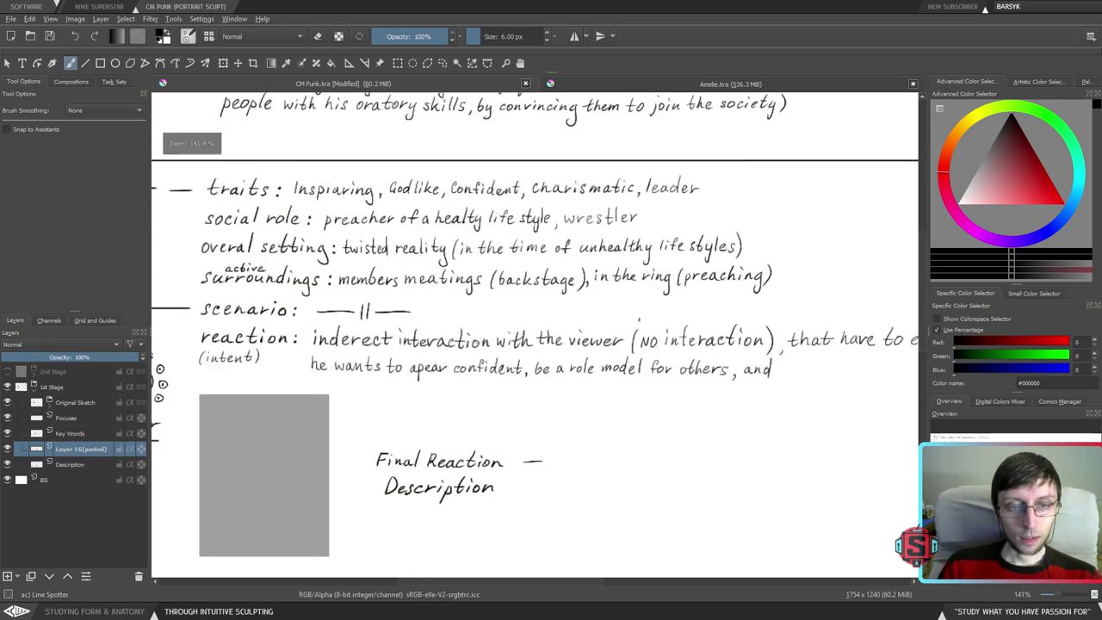
scroll(645, 323, "down", 1)
left_click_drag(638, 318, 628, 334)
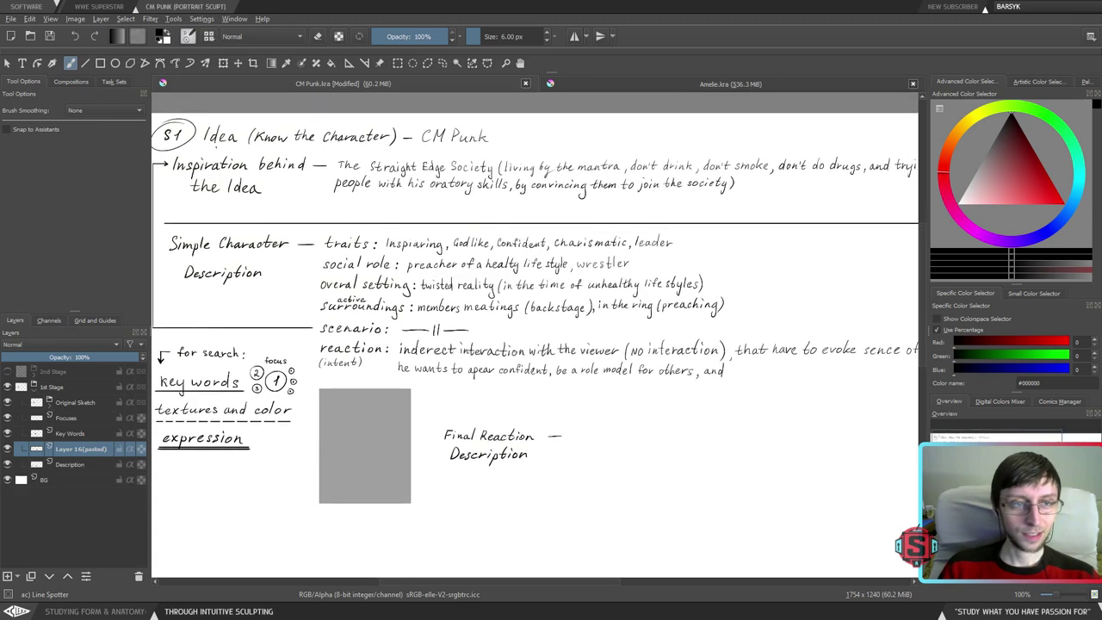
left_click(46, 39)
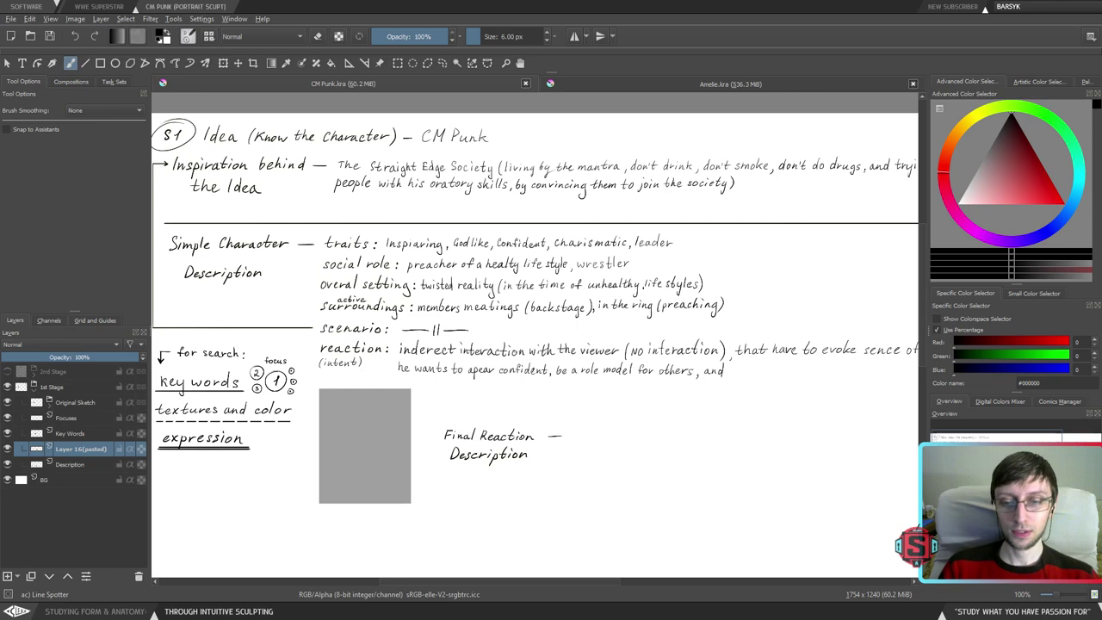
- Erase the comma and the word "and" after "others" on the second reaction line, and switch to the Amelie sheet
left_click_drag(643, 290, 614, 292)
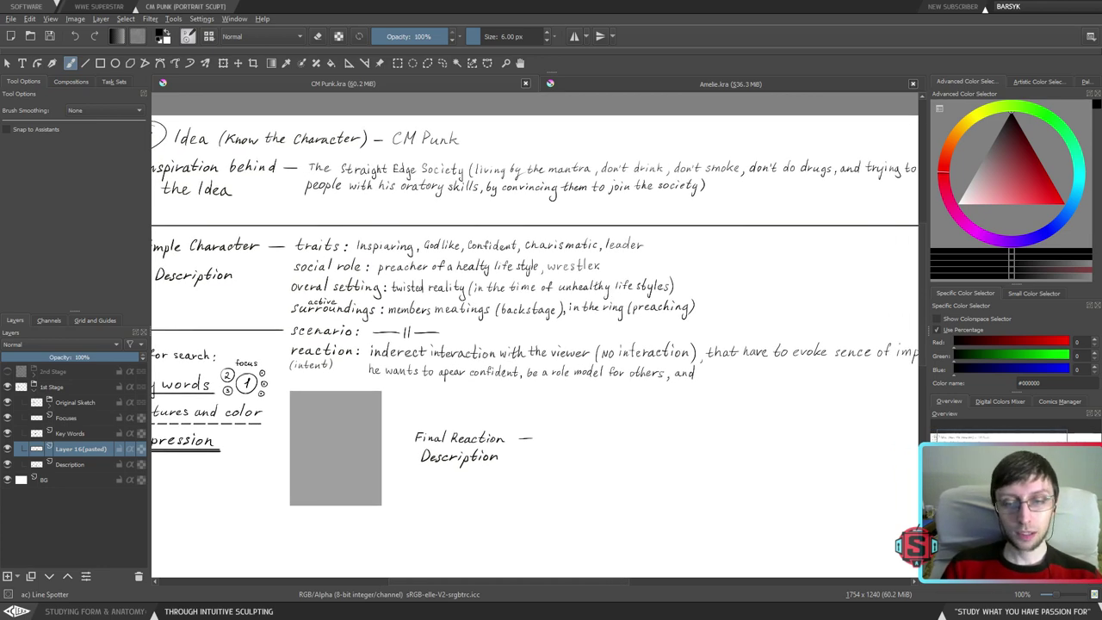
key("2")
key("1")
left_click_drag(613, 416, 708, 439)
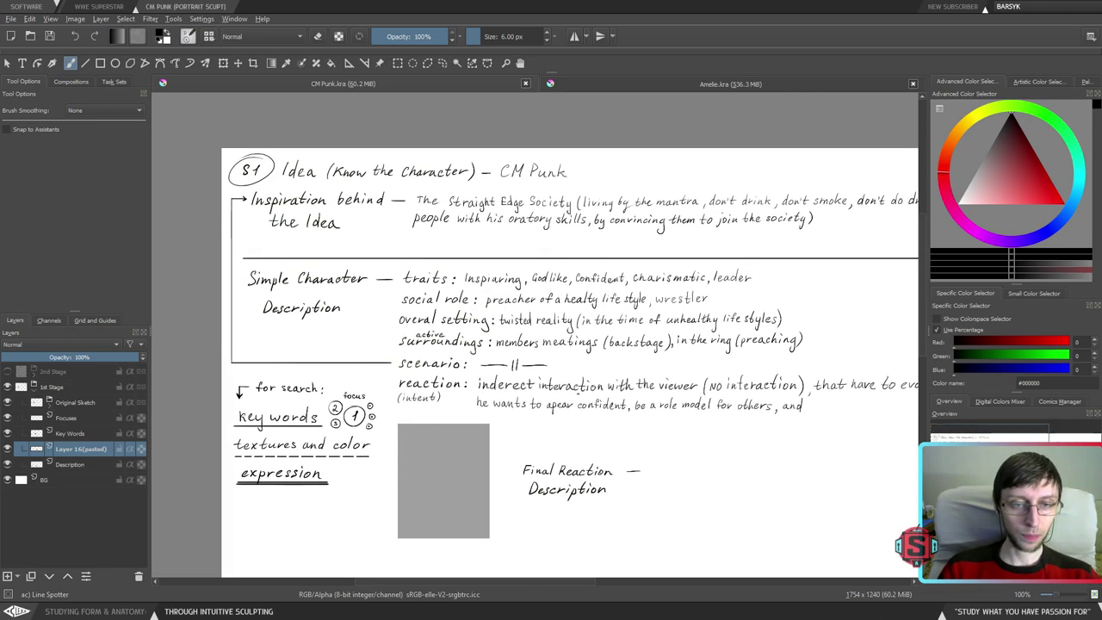
left_click_drag(599, 468, 575, 412)
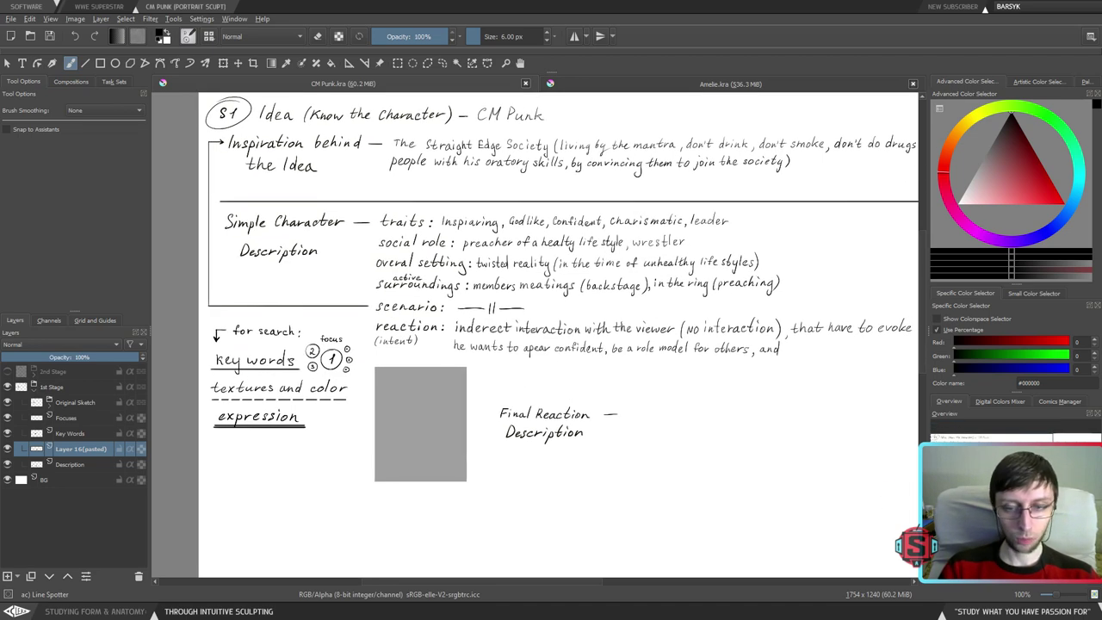
left_click_drag(680, 427, 561, 407)
key("plus")
key("plus")
left_click_drag(684, 417, 595, 466)
left_click_drag(654, 386, 723, 481)
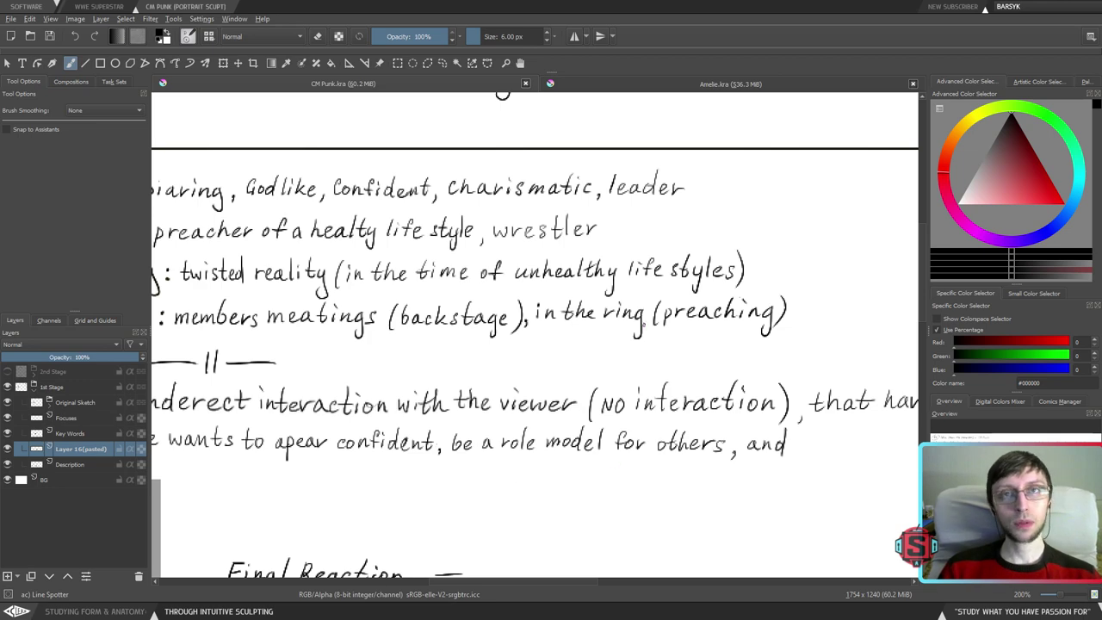
left_click_drag(597, 398, 647, 346)
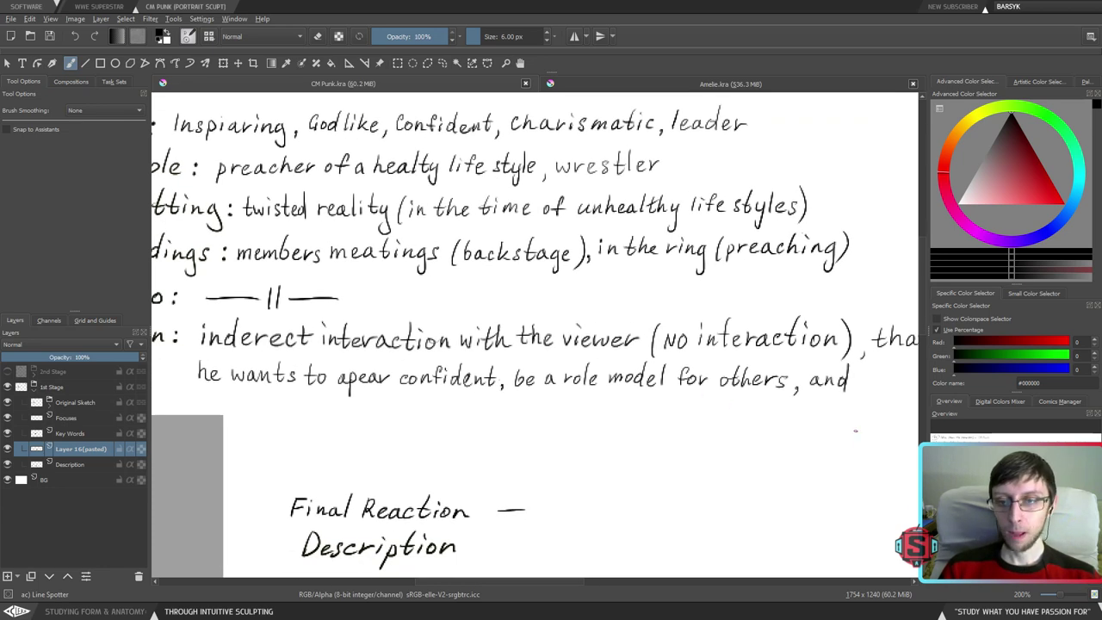
key("l")
mouse_move(857, 401)
left_mouse_down()
mouse_move(864, 365)
mouse_move(831, 366)
mouse_move(794, 394)
mouse_move(853, 435)
left_mouse_up()
key("b")
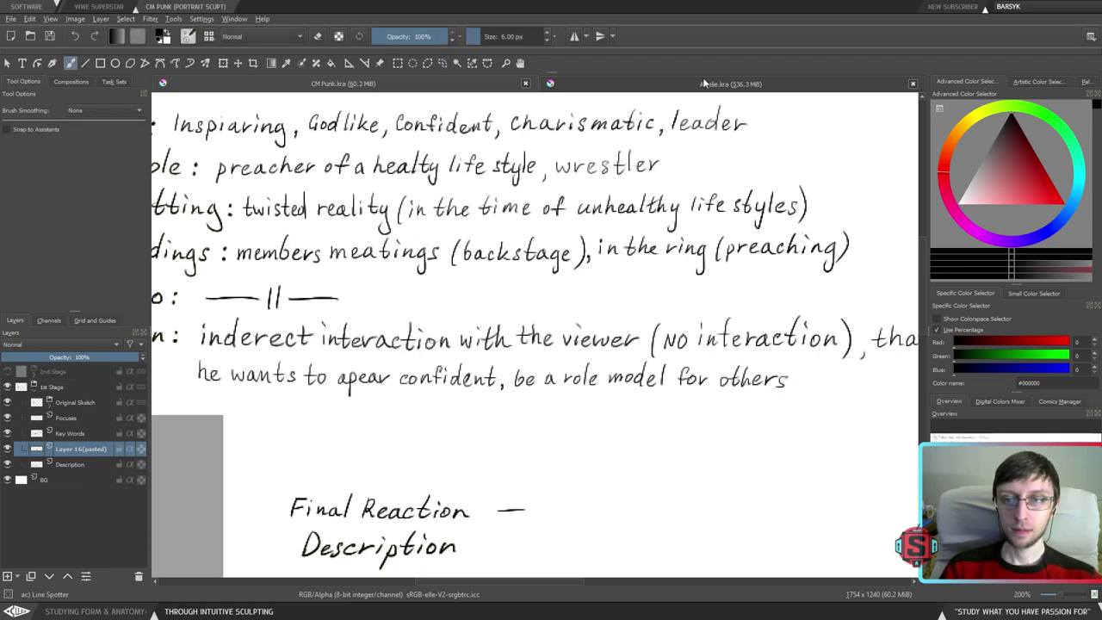
left_click(705, 84)
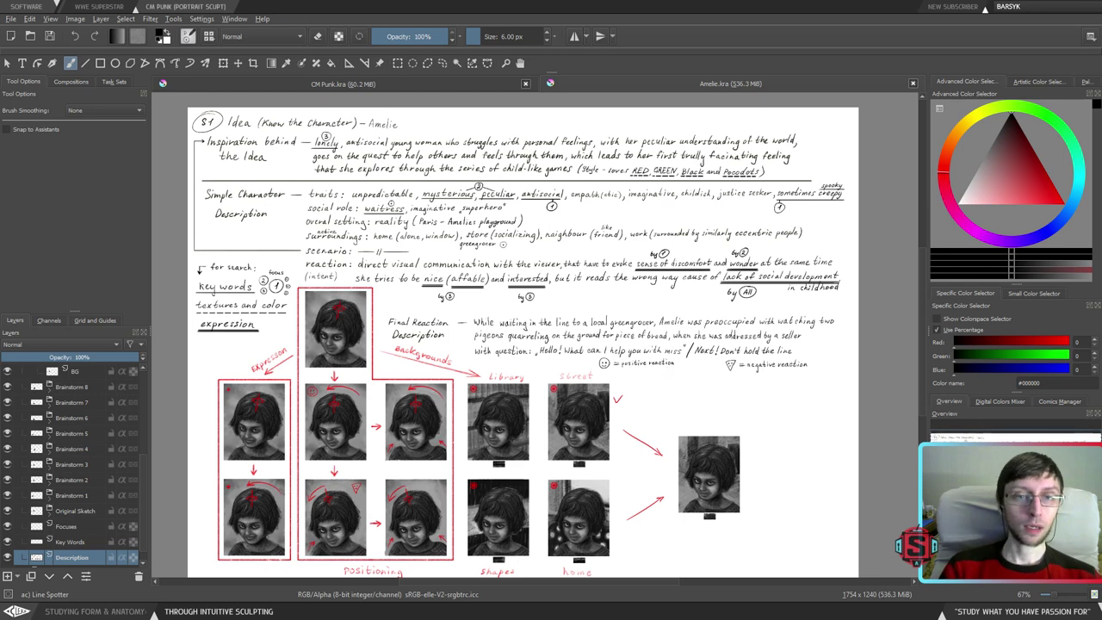
- Return to the CM Punk sheet, restore the erased comma and "and" after "others", and clear the selection around them
left_click(361, 86)
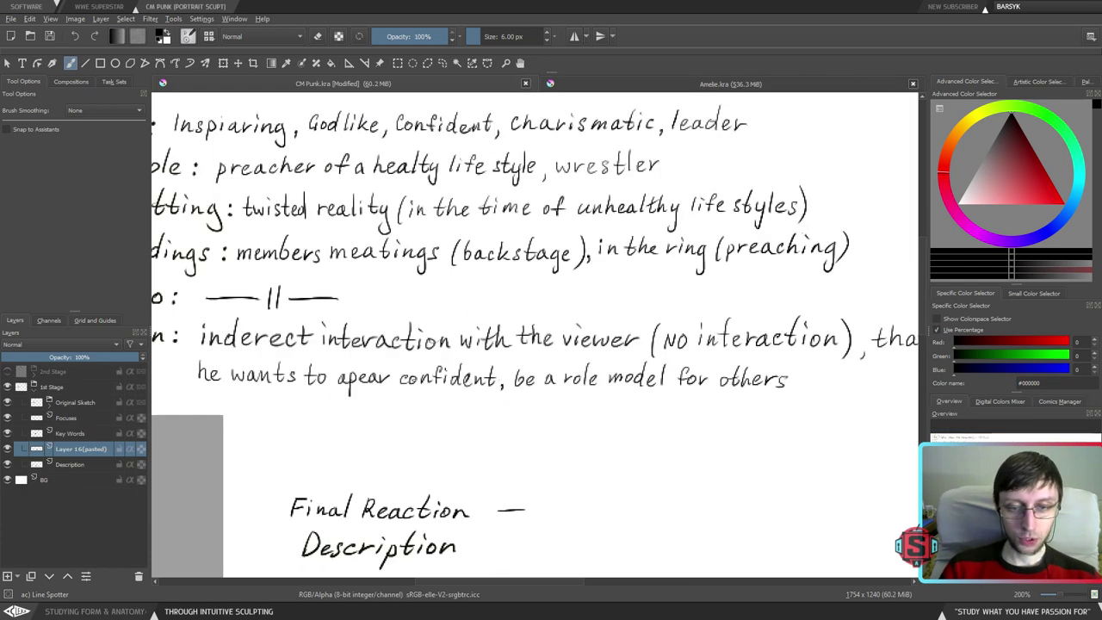
key("ctrl+z")
key("ctrl+z")
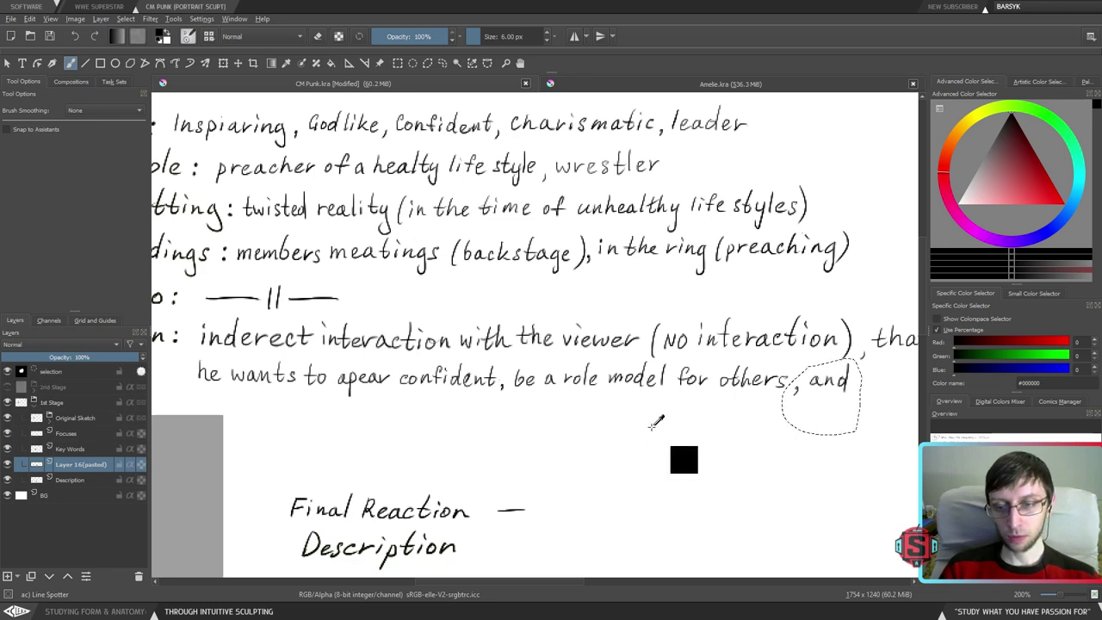
left_click_drag(803, 417, 612, 391)
key("plus")
key("plus")
left_click_drag(720, 406, 533, 406)
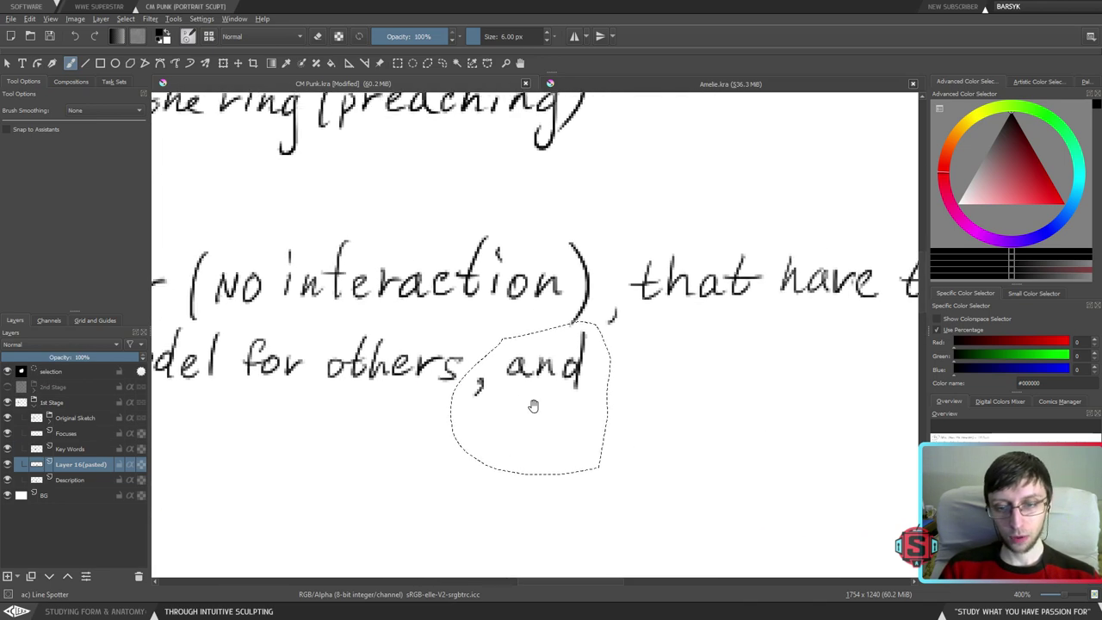
key("ctrl+shift+a")
- Handwrite "it reads." after "and" at the end of the second reaction line
left_click_drag(618, 361, 616, 381)
left_click(621, 349)
mouse_move(643, 335)
left_mouse_down()
mouse_move(639, 382)
mouse_move(646, 365)
mouse_move(711, 362)
mouse_move(679, 374)
mouse_move(692, 365)
left_mouse_up()
key("ctrl+z")
key("ctrl+z")
left_click_drag(699, 372, 716, 377)
left_click_drag(733, 362, 741, 381)
left_click_drag(765, 366, 758, 379)
left_click_drag(778, 330, 770, 389)
key("ctrl+z")
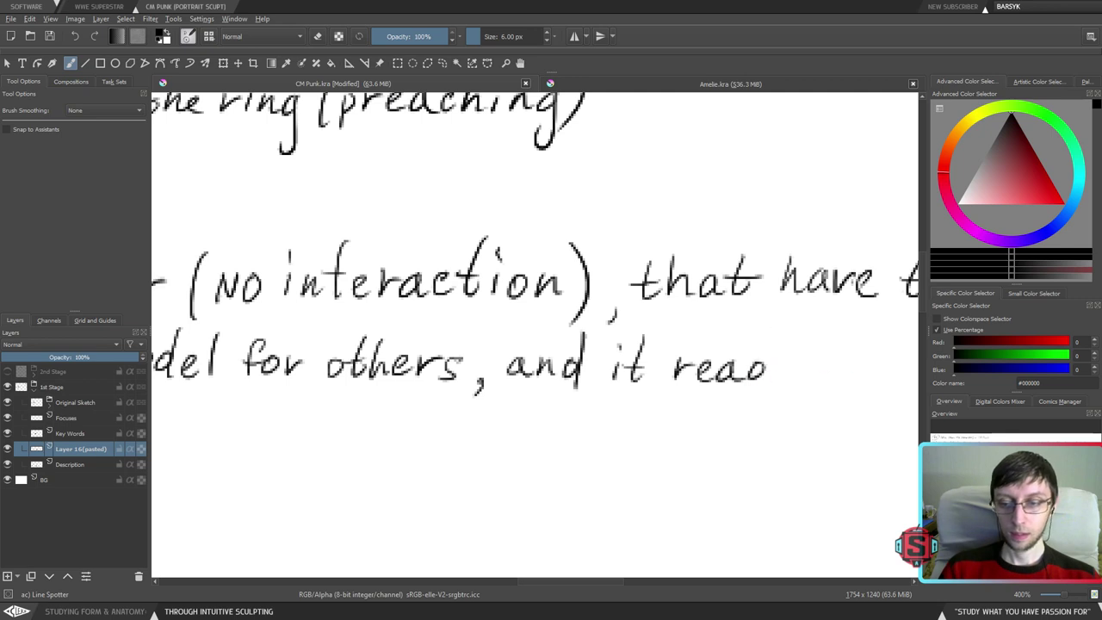
mouse_move(773, 337)
left_mouse_down()
mouse_move(768, 386)
mouse_move(499, 371)
left_mouse_up()
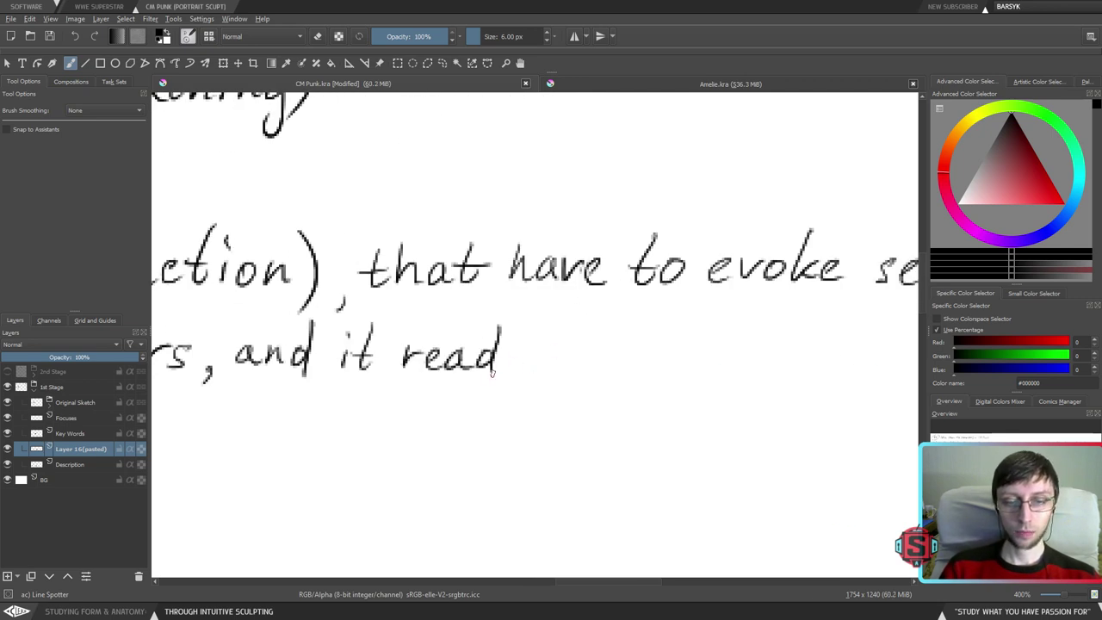
left_click(535, 372)
mouse_move(517, 351)
left_mouse_down()
mouse_move(503, 372)
mouse_move(516, 359)
mouse_move(748, 406)
left_mouse_up()
key("minus")
key("minus")
key("minus")
key("minus")
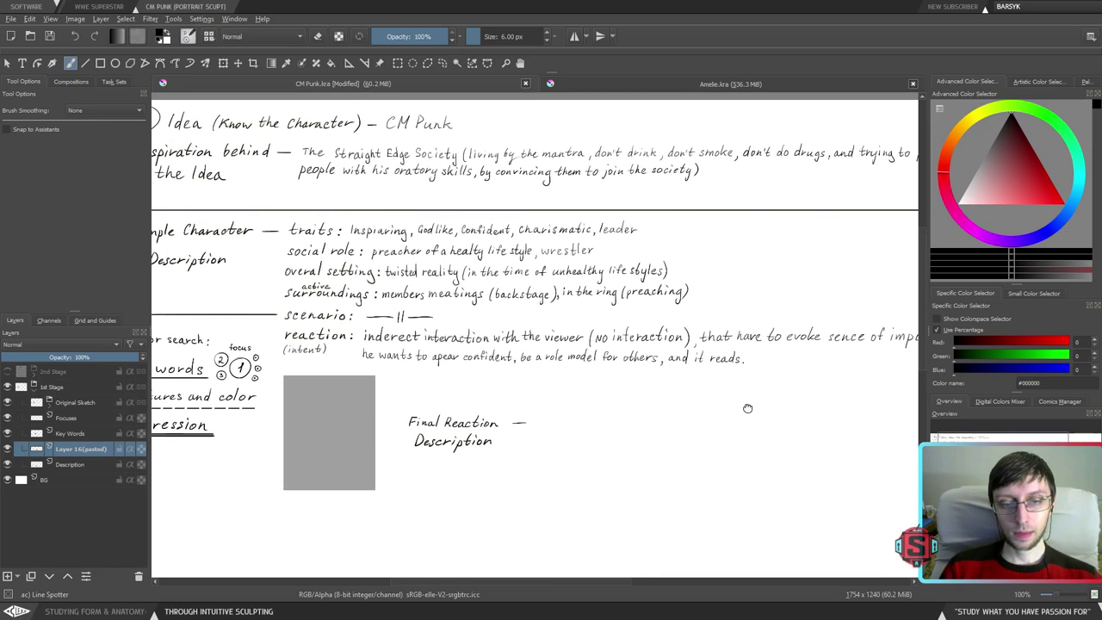
- Try underlining the whole second reaction line and its opening phrase "he wants to apear confident", undoing each underline
left_click_drag(360, 364, 745, 368)
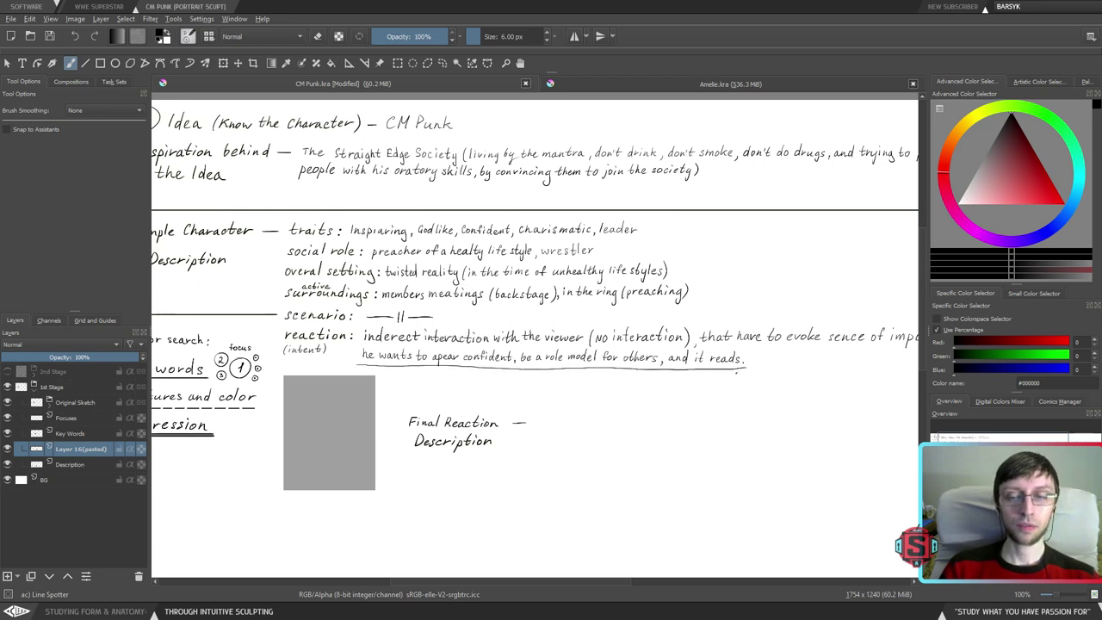
key("ctrl+z")
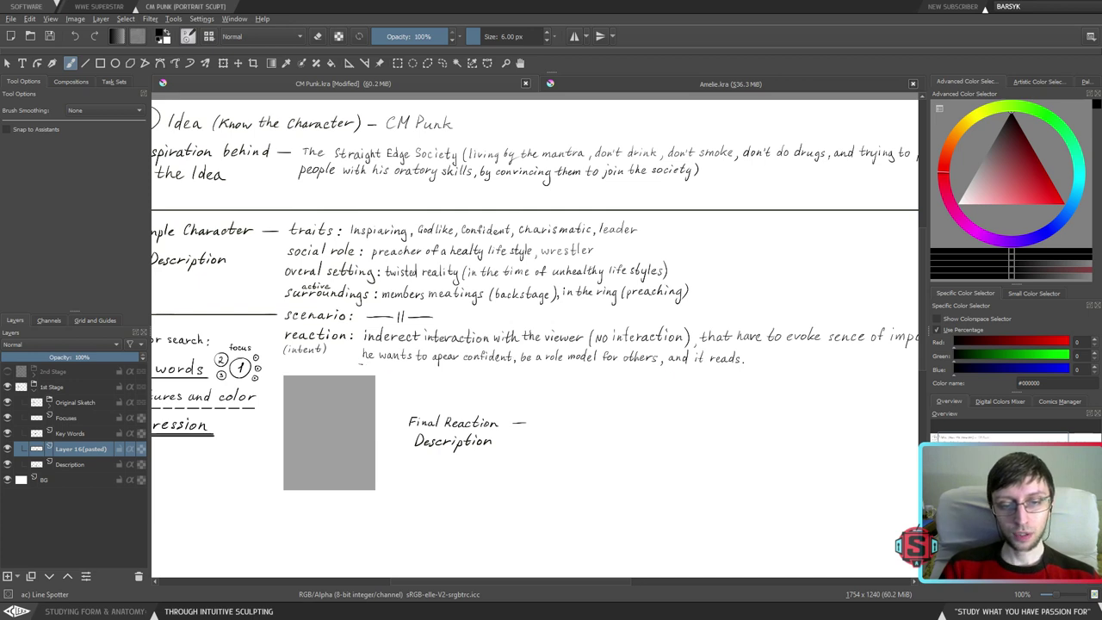
left_click_drag(362, 365, 513, 367)
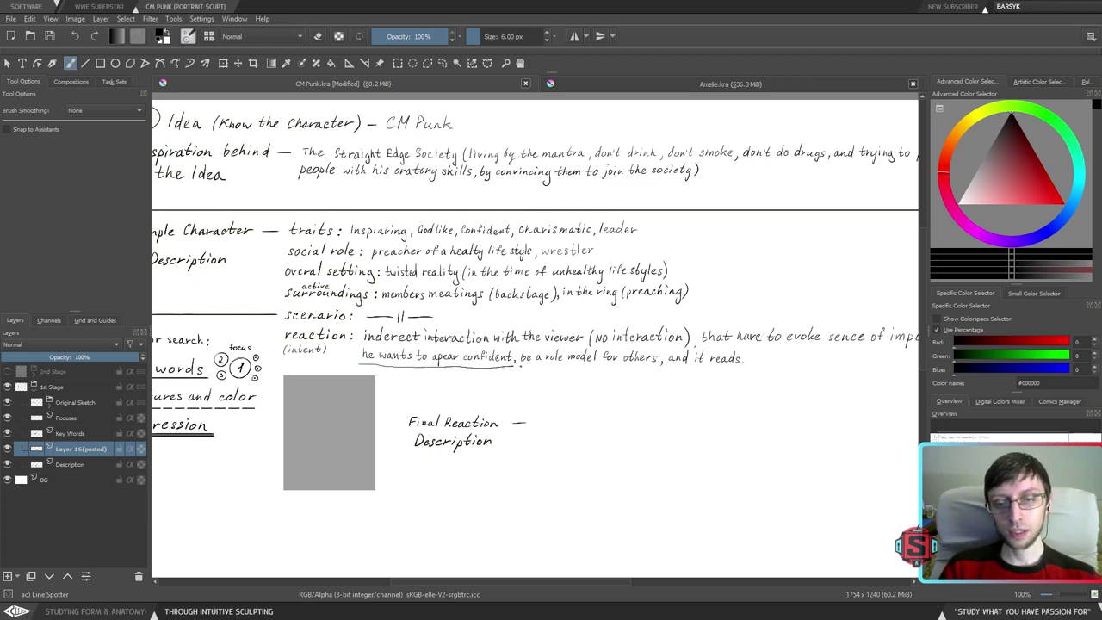
key("ctrl+z")
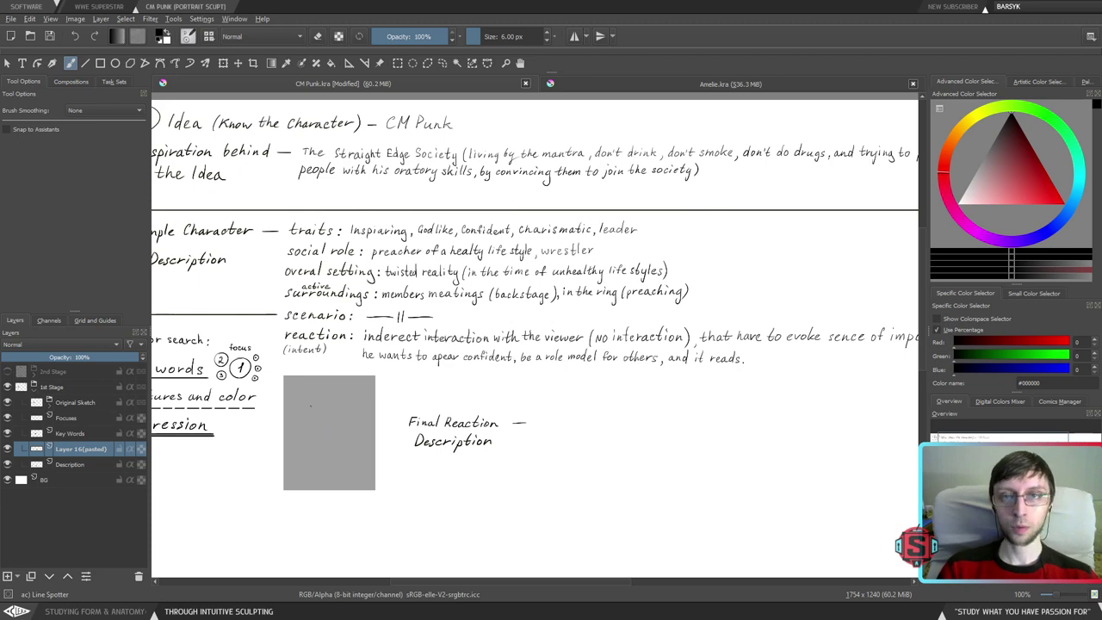
- Reread the CM Punk traits and reaction lines, comparing their wording with the Amelie sheet
left_click_drag(723, 377, 655, 379)
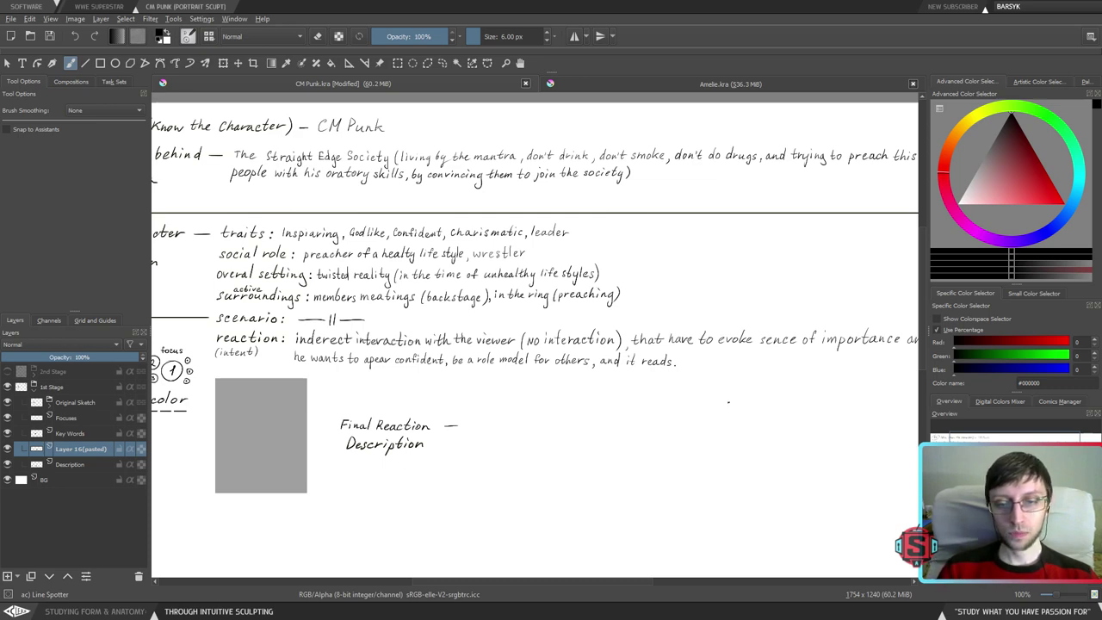
left_click_drag(738, 401, 637, 436)
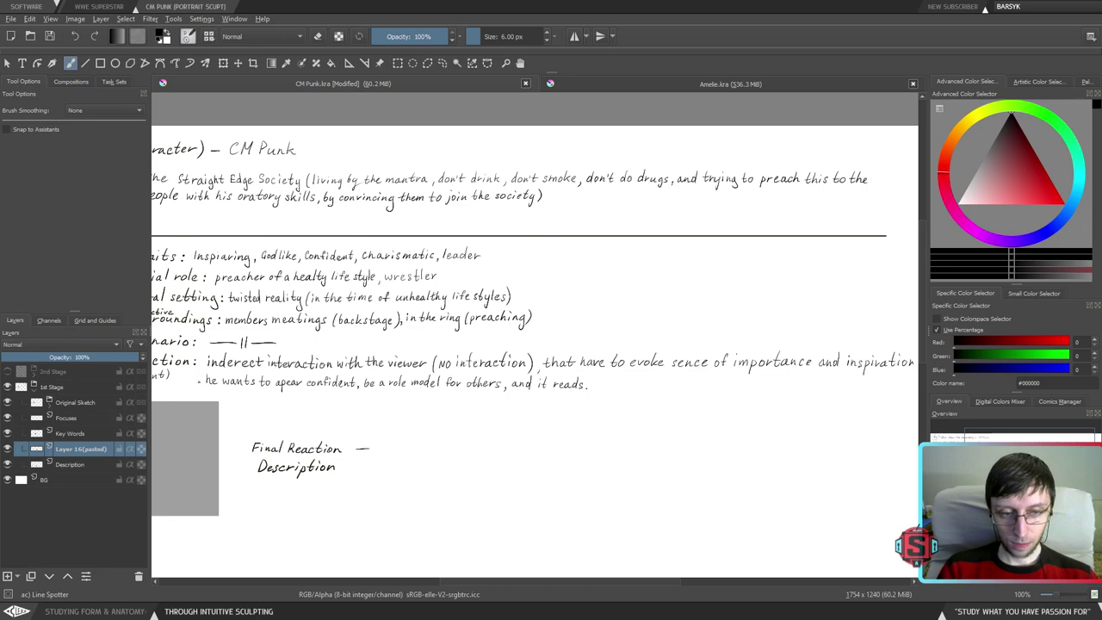
left_click_drag(197, 383, 286, 372)
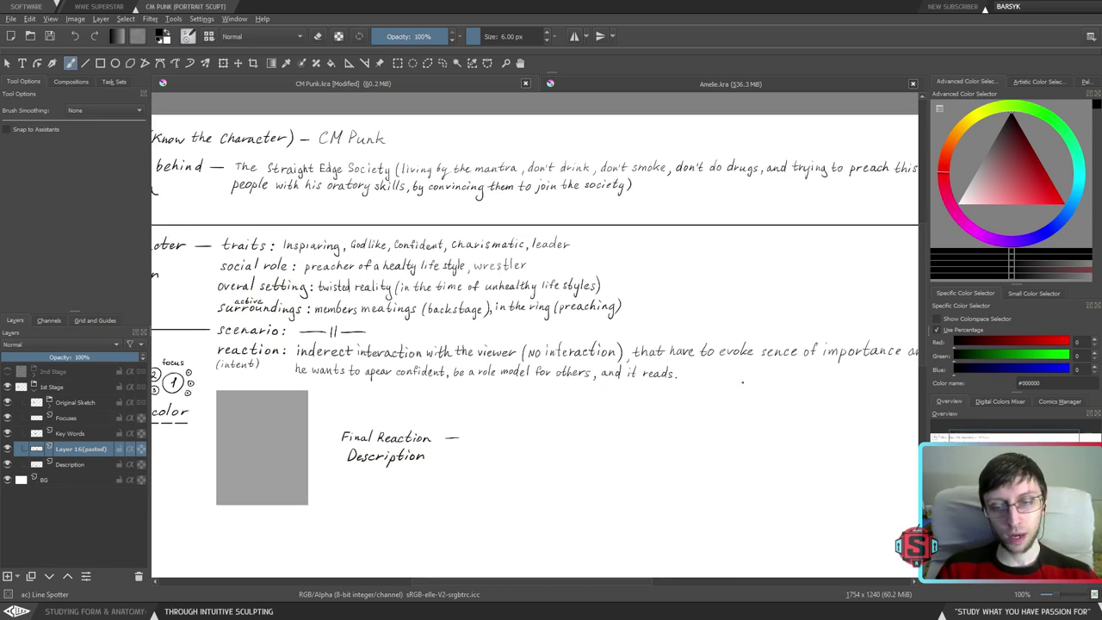
left_click_drag(765, 410, 721, 413)
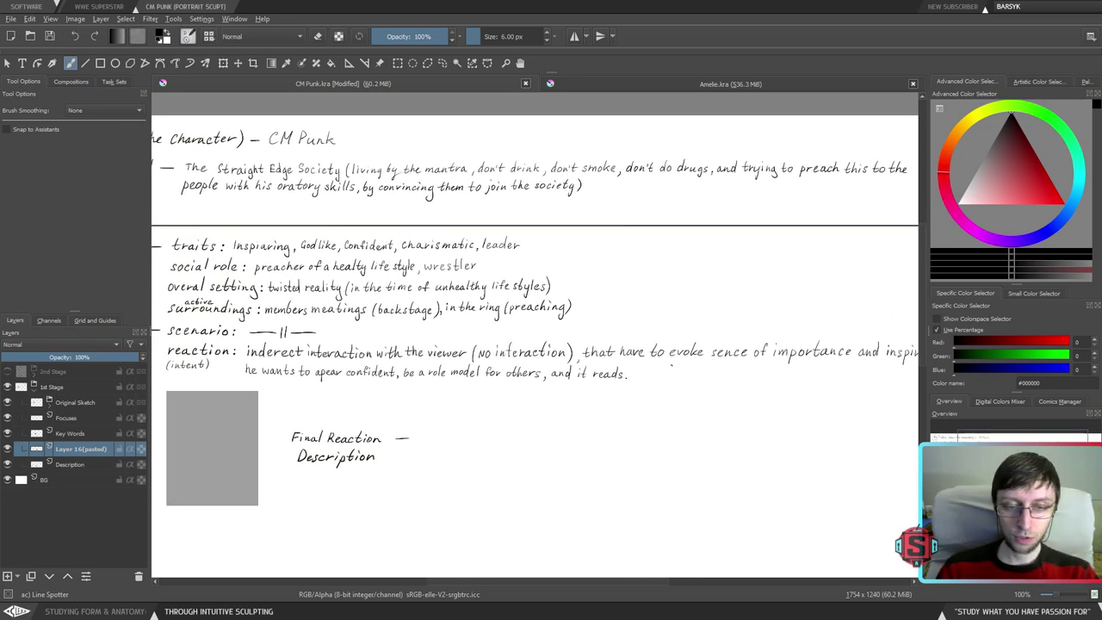
left_click(636, 88)
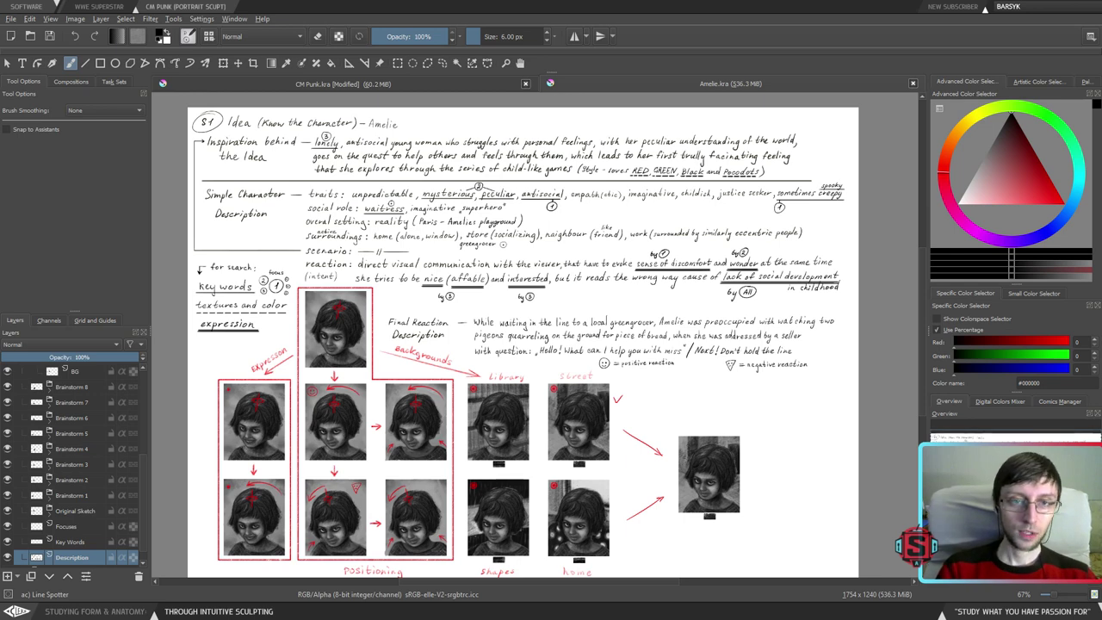
left_click(352, 85)
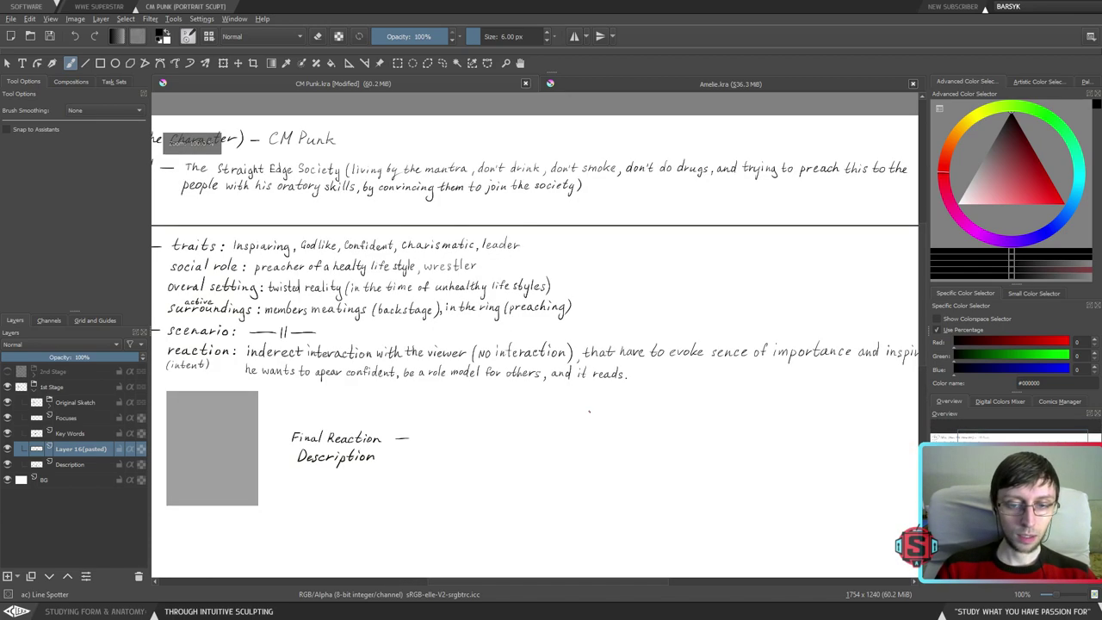
left_click_drag(592, 410, 763, 438)
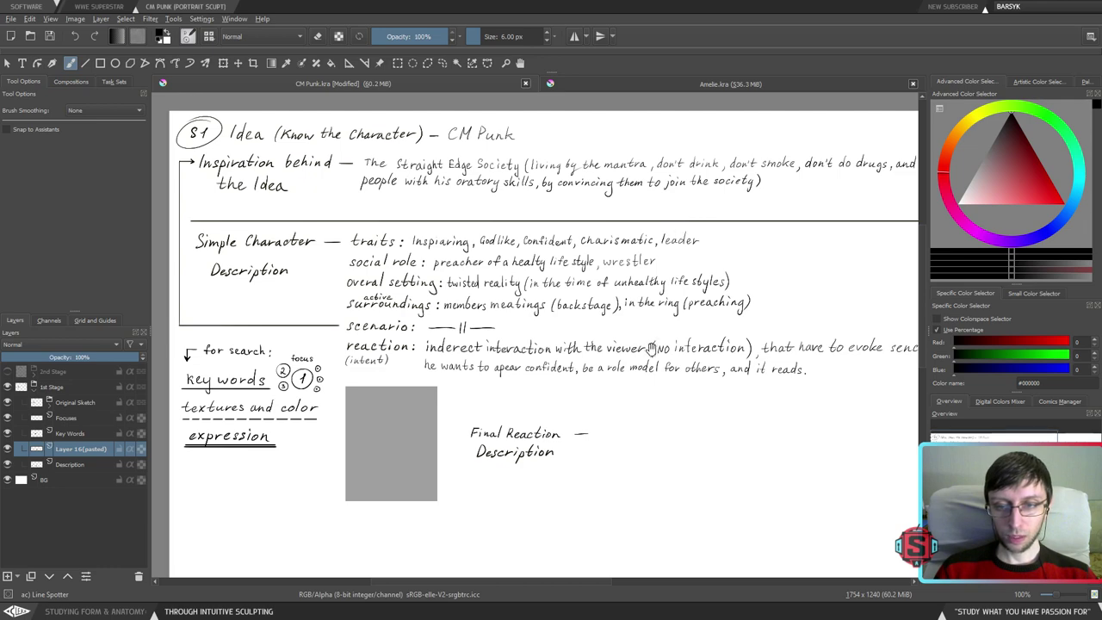
left_click_drag(652, 348, 571, 323)
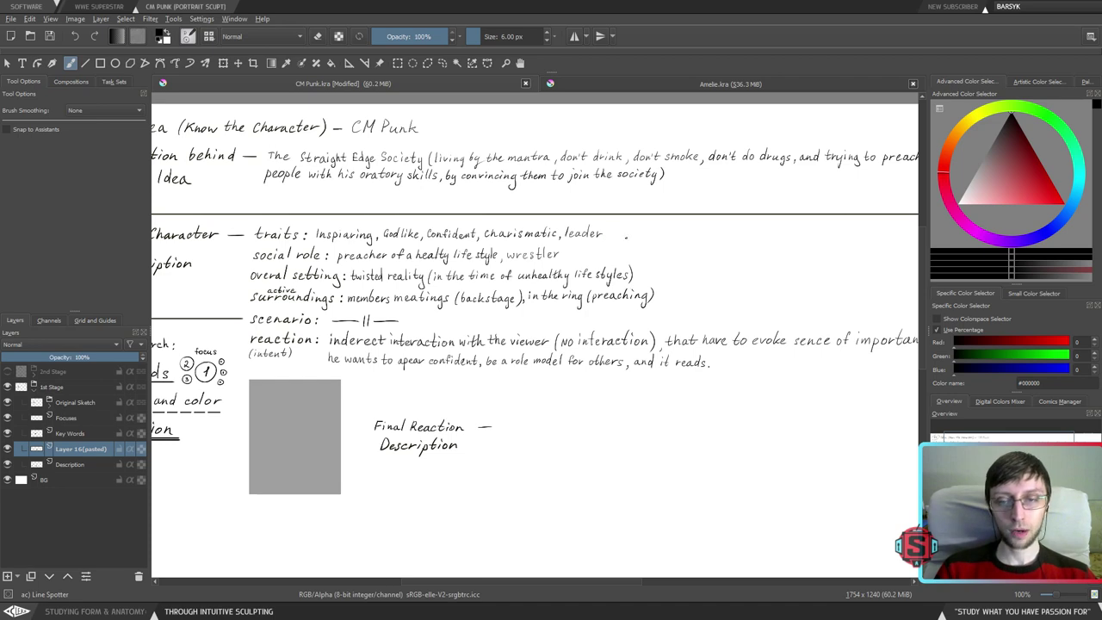
left_click_drag(677, 401, 580, 405)
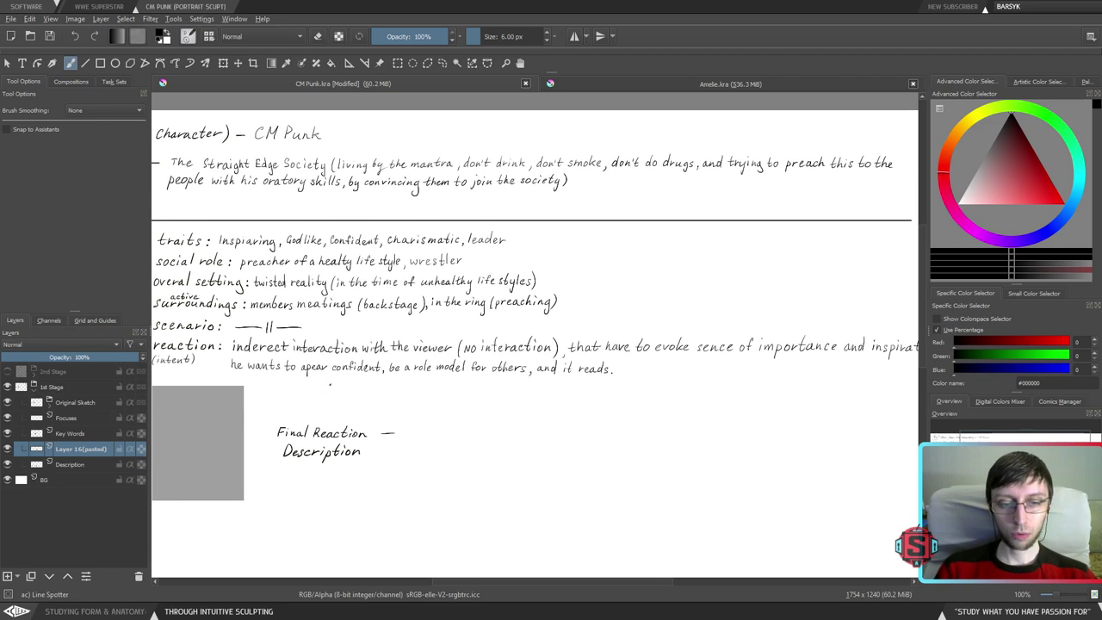
- Try underlining "confident" and "model for others" on the second reaction line and marking the traits line, undoing the marks
left_click_drag(330, 379, 525, 377)
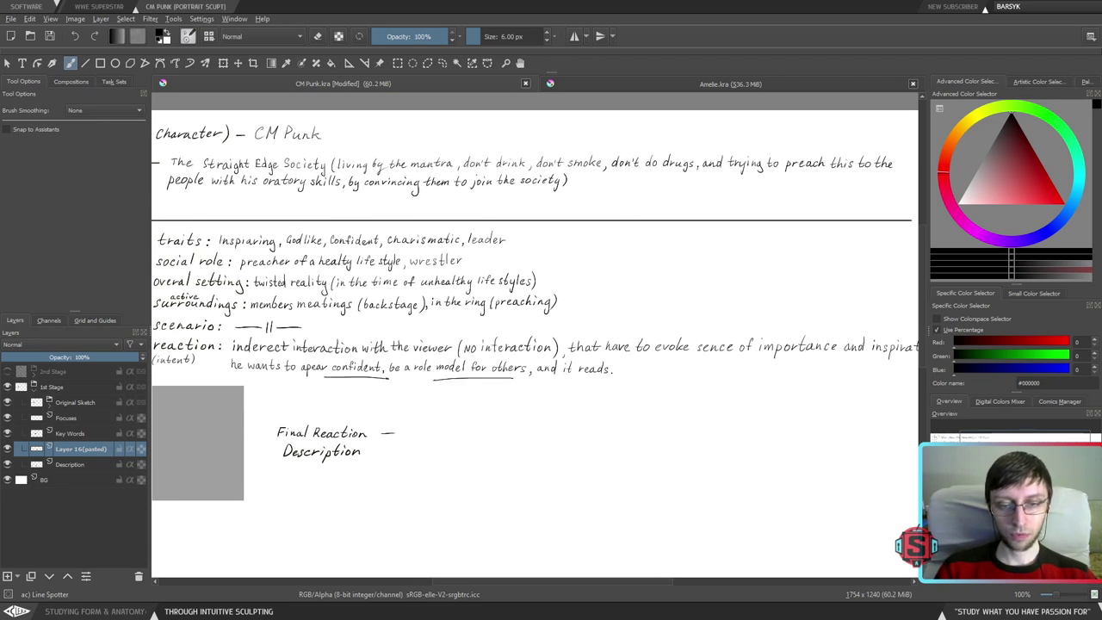
key("ctrl+z")
key("ctrl+z")
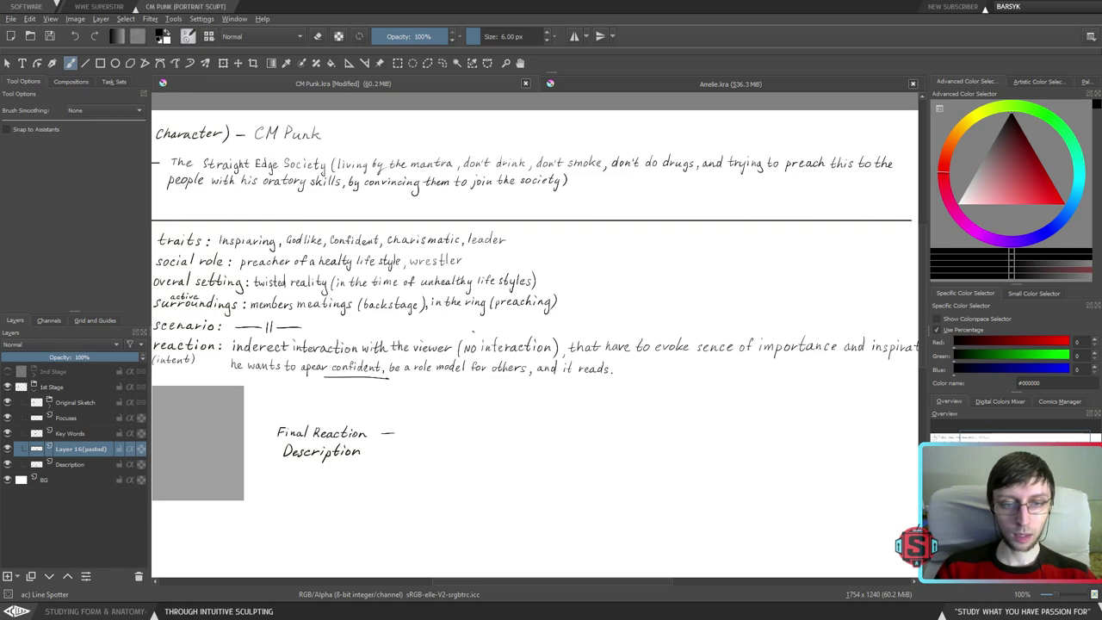
left_click_drag(268, 248, 279, 248)
key("ctrl+z")
- Underline "inspiration" and sketch trial curves linking the two reaction lines, undoing all of these marks
left_click_drag(800, 382, 720, 347)
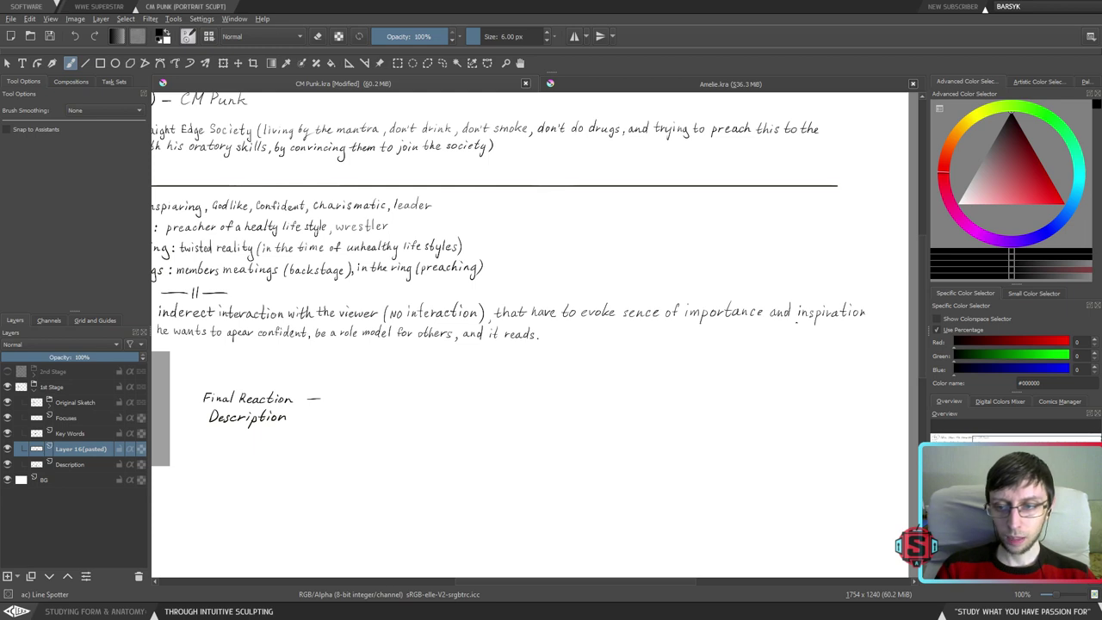
mouse_move(791, 321)
left_mouse_down()
mouse_move(822, 335)
mouse_move(413, 393)
mouse_move(304, 345)
left_mouse_up()
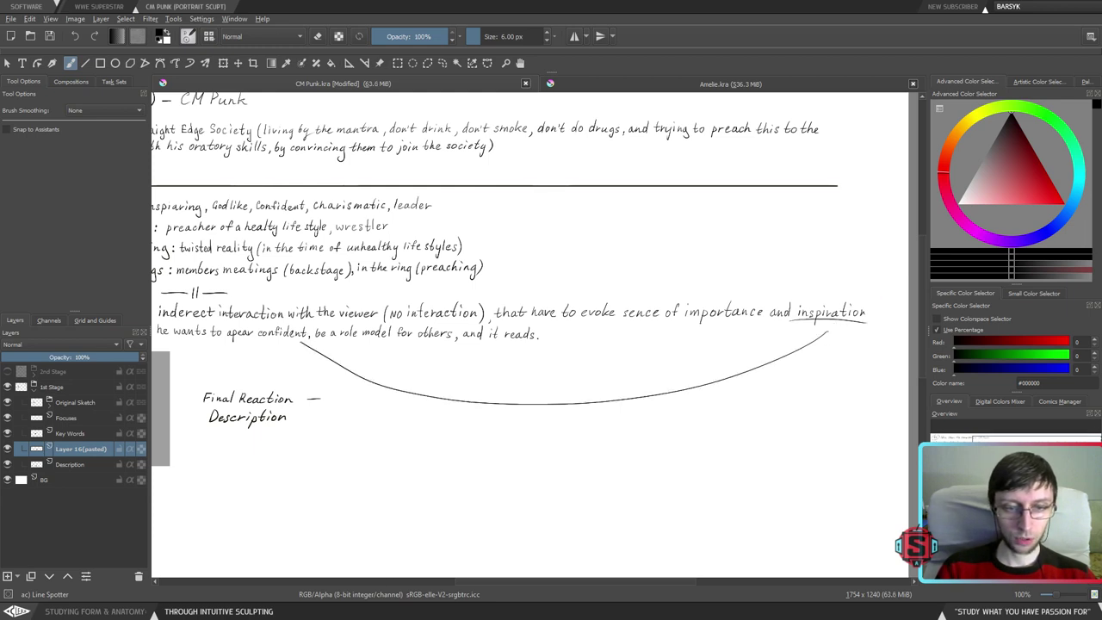
key("ctrl+z")
mouse_move(389, 351)
left_mouse_down()
mouse_move(752, 322)
mouse_move(794, 332)
mouse_move(382, 376)
mouse_move(354, 352)
left_mouse_up()
key("ctrl+z")
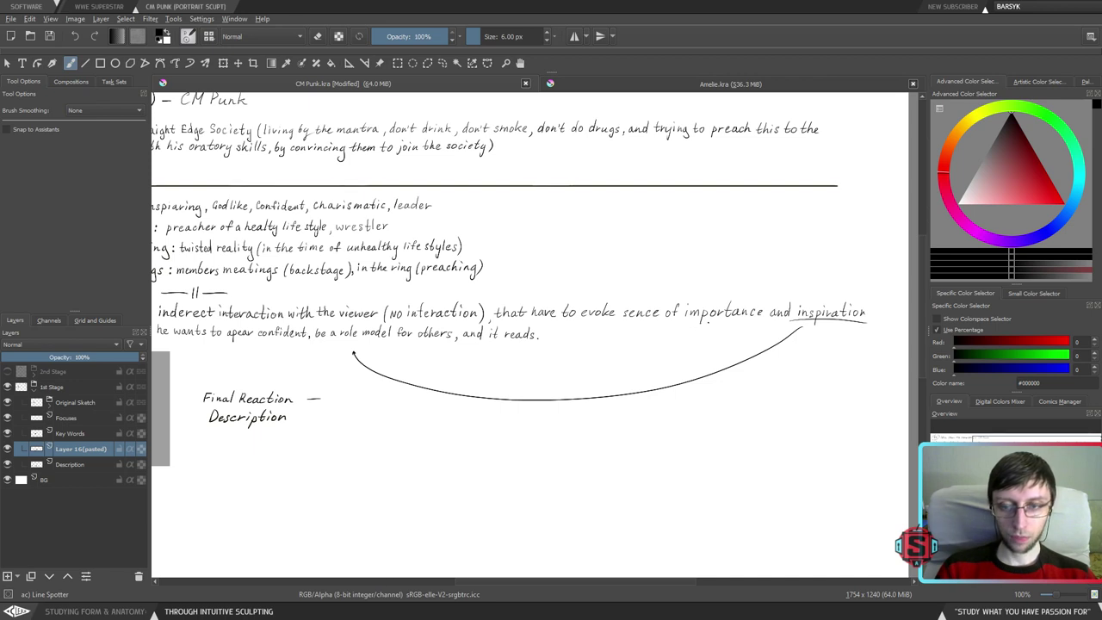
mouse_move(723, 320)
left_mouse_down()
mouse_move(641, 379)
mouse_move(350, 382)
mouse_move(292, 345)
mouse_move(412, 432)
mouse_move(611, 383)
mouse_move(662, 323)
left_mouse_up()
key("ctrl+z")
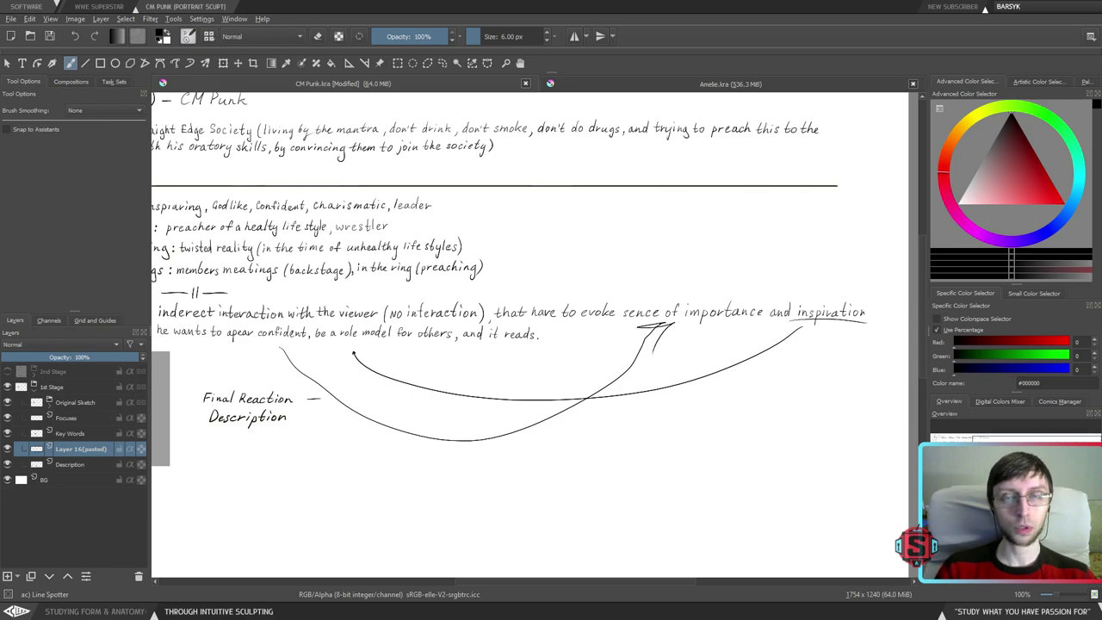
key("ctrl+z")
key("ctrl+z")
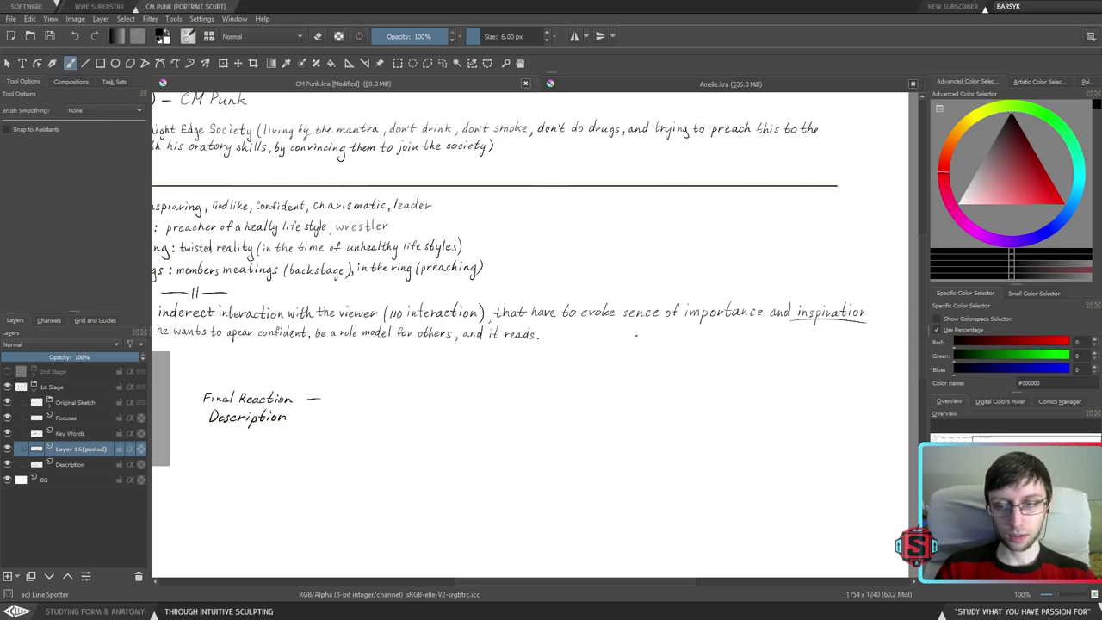
key("ctrl+z")
- Check the contents of the Key Words and Focuses layers by toggling their visibility, and make Focuses the active layer
left_click_drag(550, 386, 687, 387)
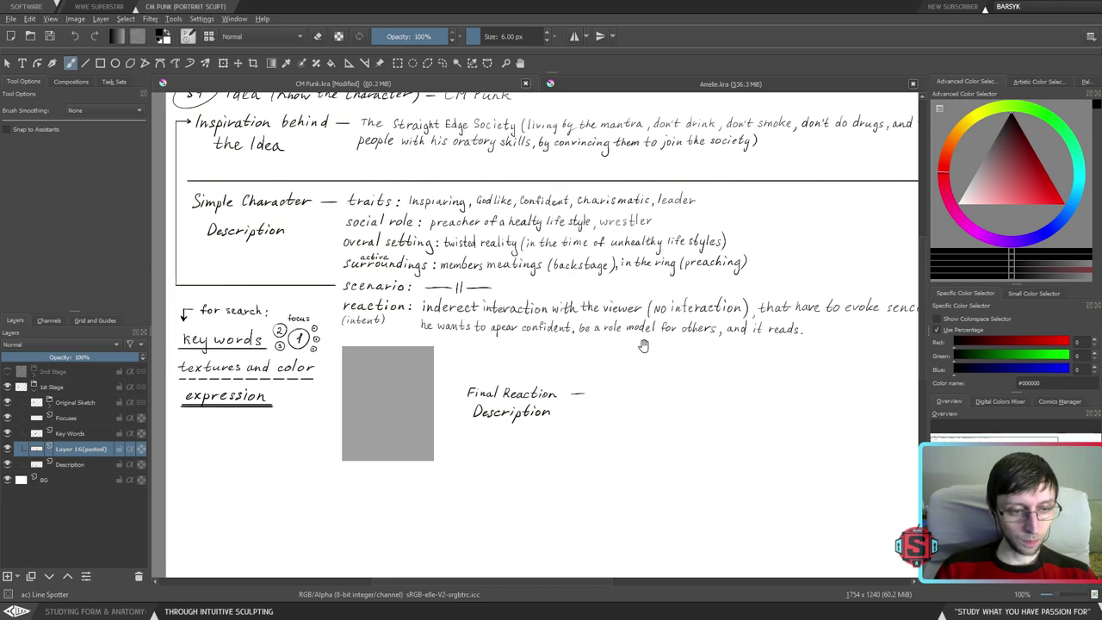
left_click(13, 433)
left_click(7, 433)
left_click(8, 433)
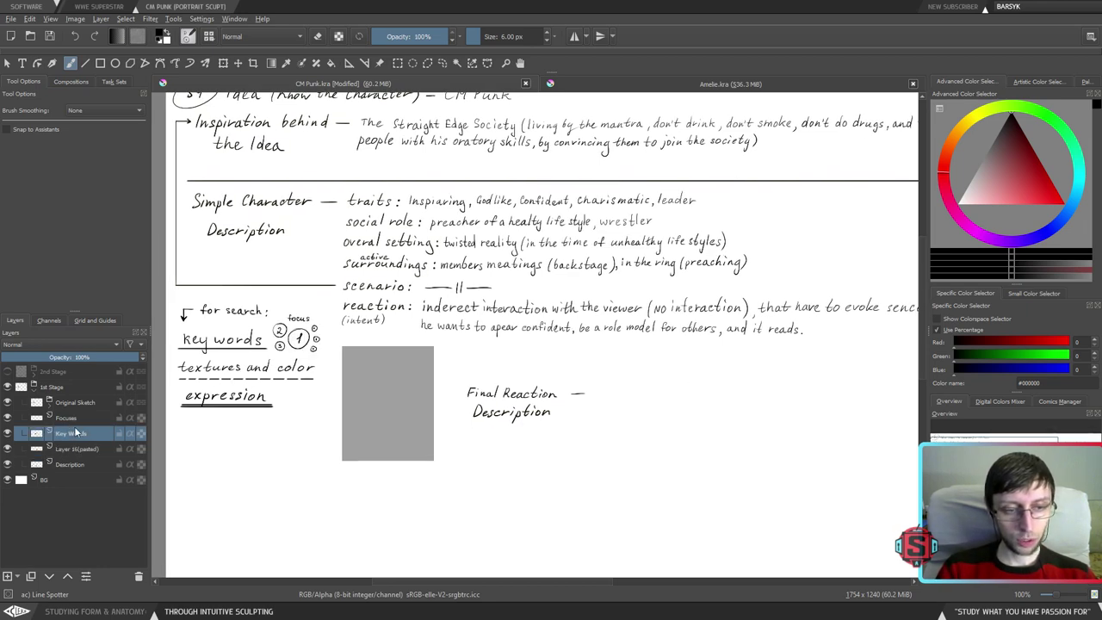
left_click(22, 418)
left_click(8, 417)
left_click(7, 418)
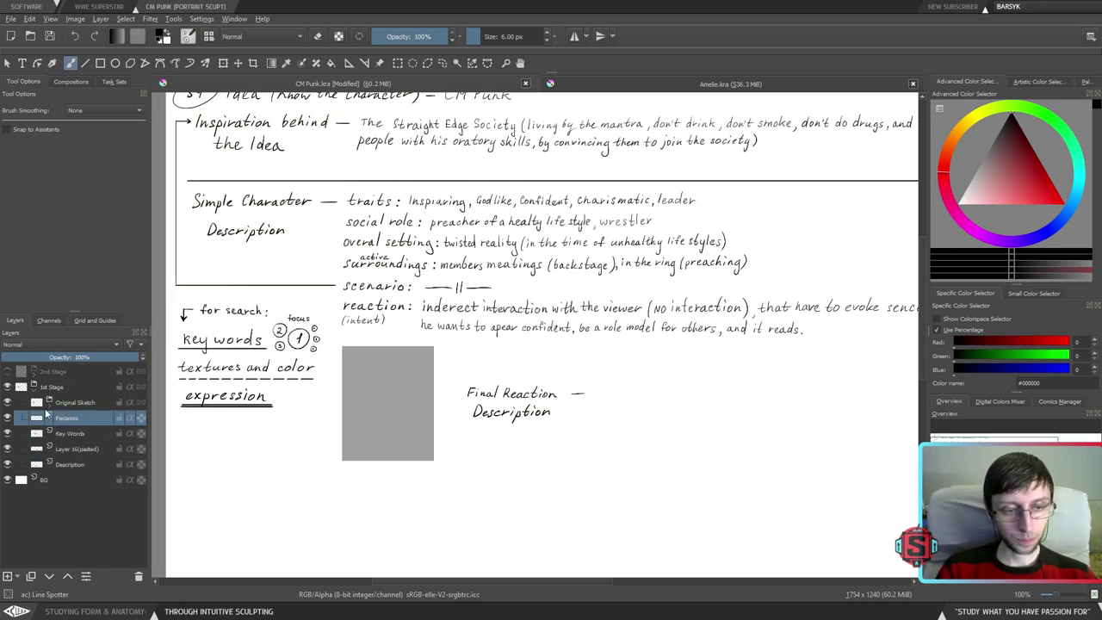
left_click(76, 403)
left_click(71, 418)
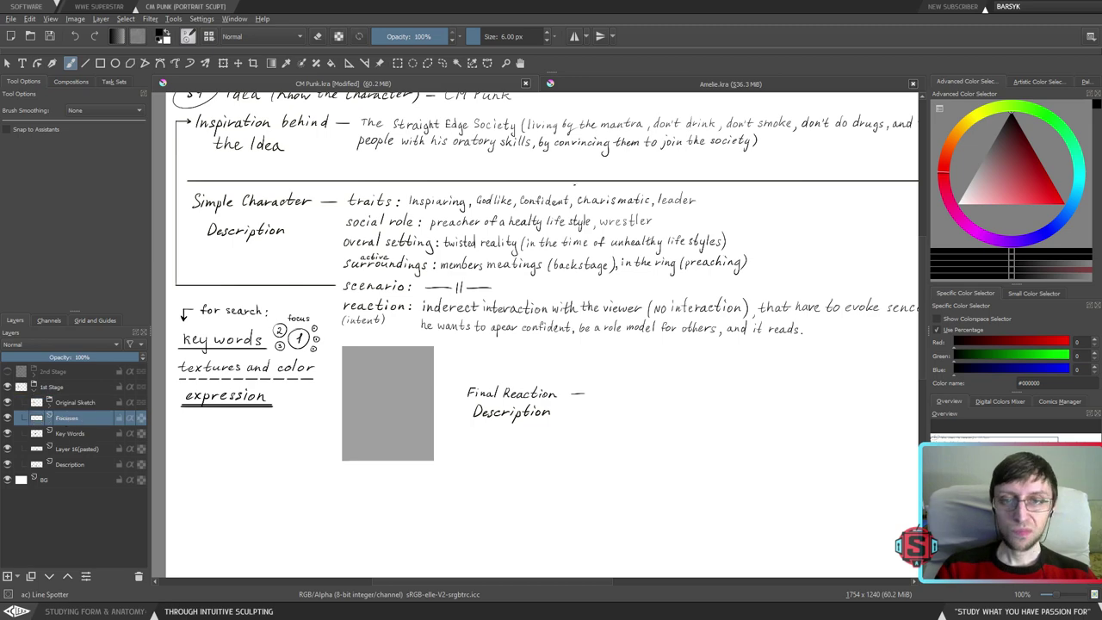
- Examine the underlined key words and numbered focus marks in the Amelie sheet's character description
left_click(684, 84)
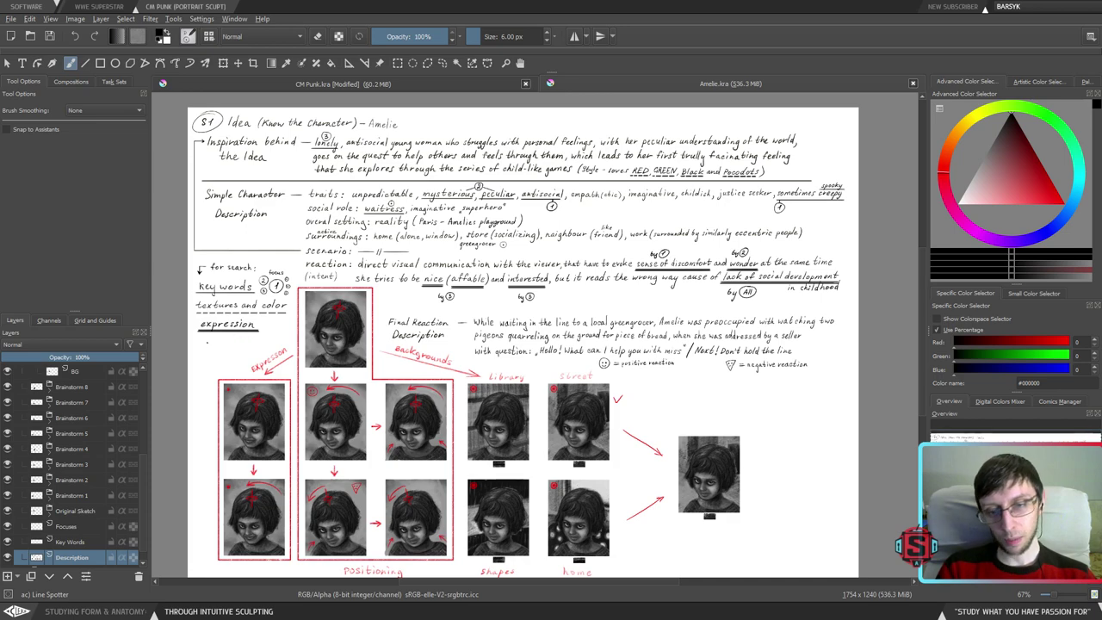
key("ctrl+plus")
key("ctrl+plus")
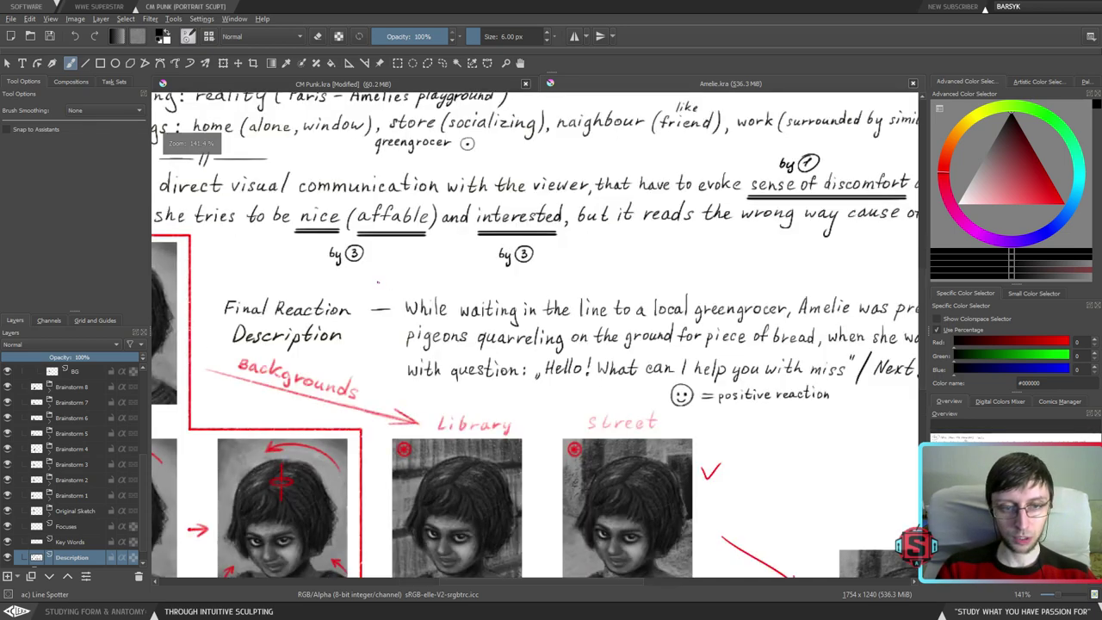
left_click_drag(304, 243, 519, 338)
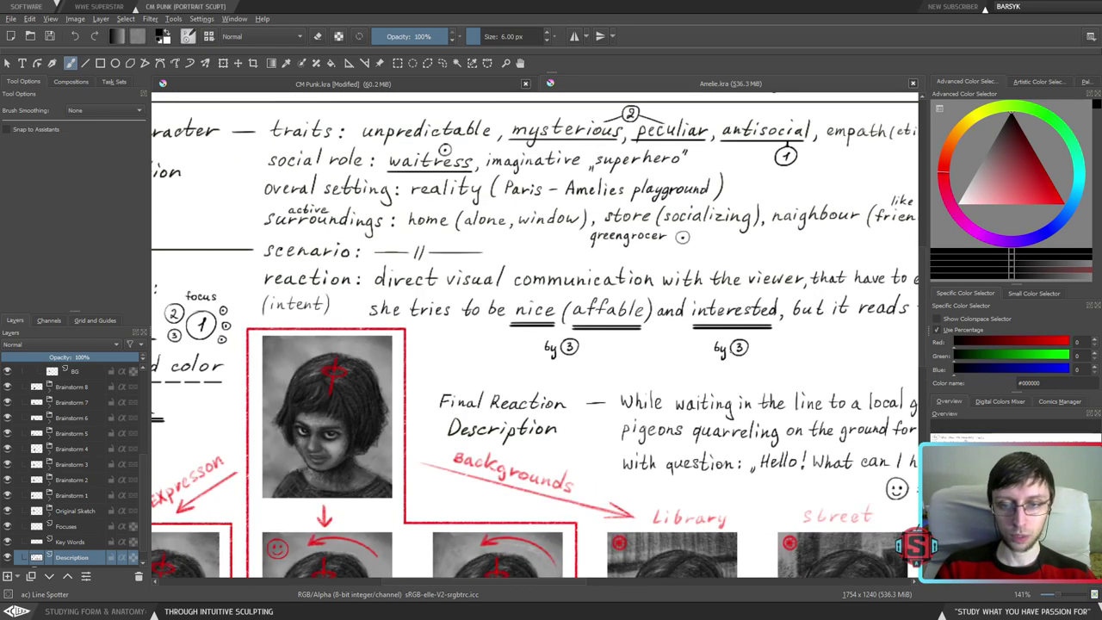
scroll(576, 379, "down", 3)
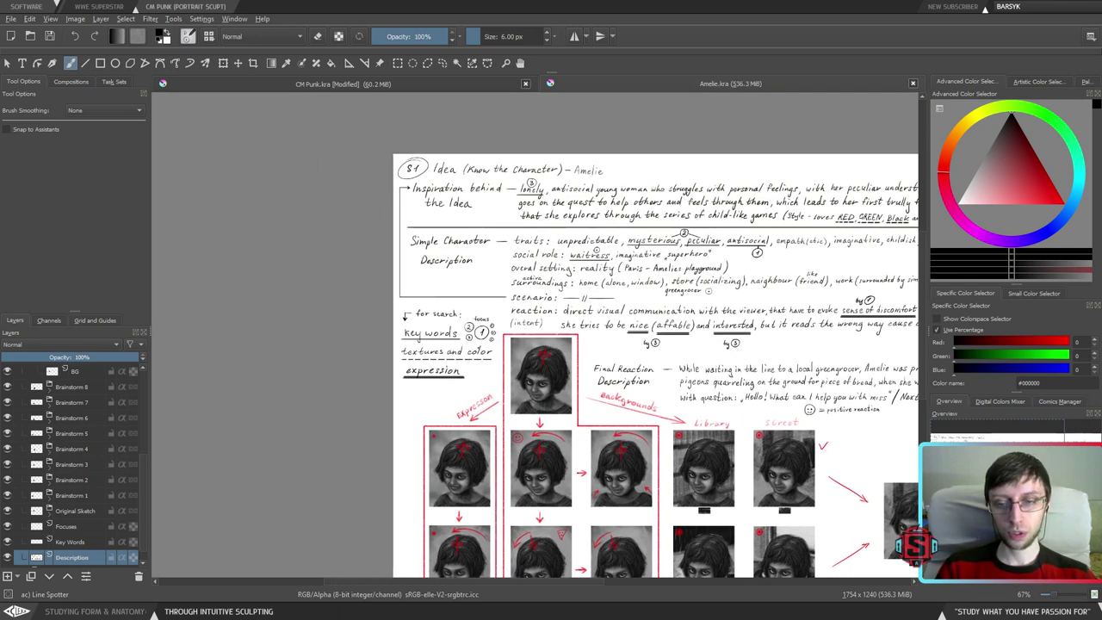
left_click_drag(786, 388, 599, 345)
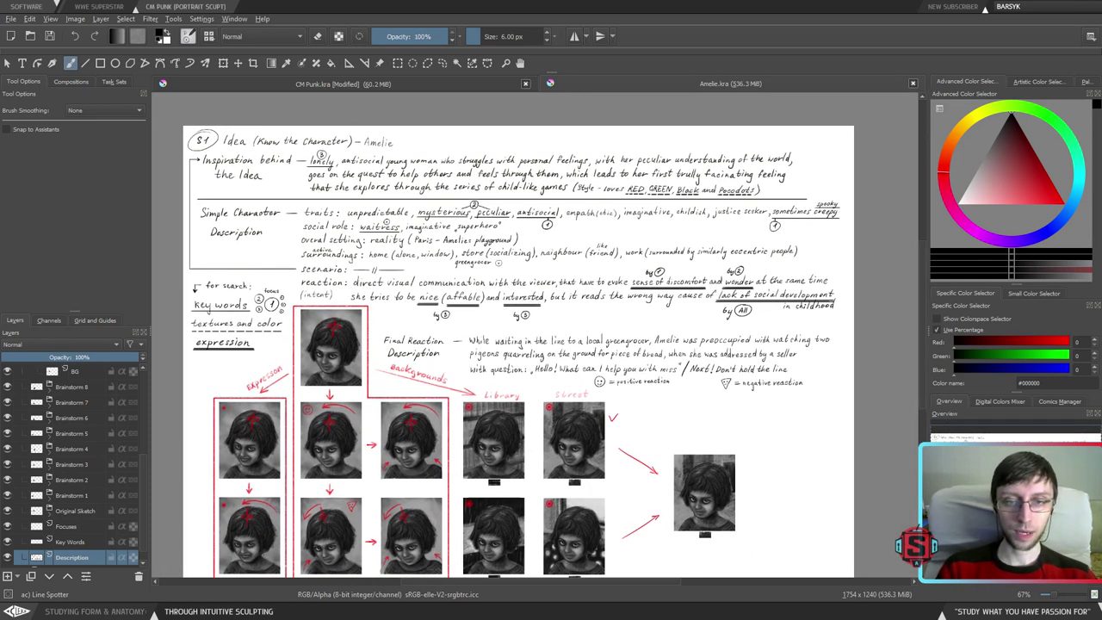
- Examine the underlined traits, social role and reaction words with their numbered focus marks in the Amelie sheet
left_click_drag(599, 344, 676, 351)
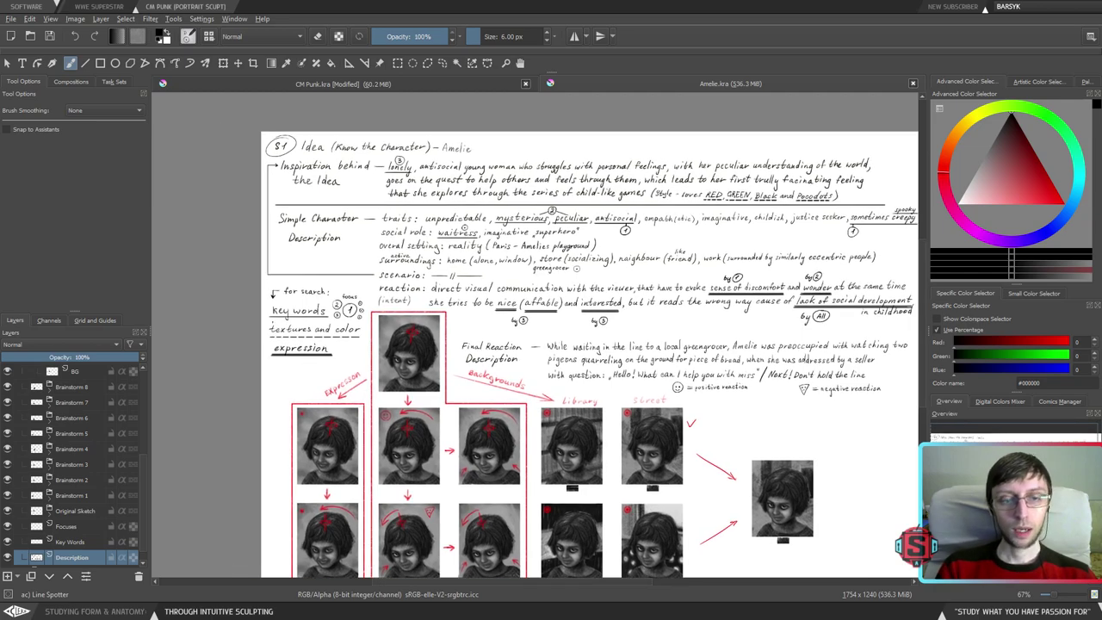
key("plus")
key("plus")
left_click_drag(450, 167, 416, 318)
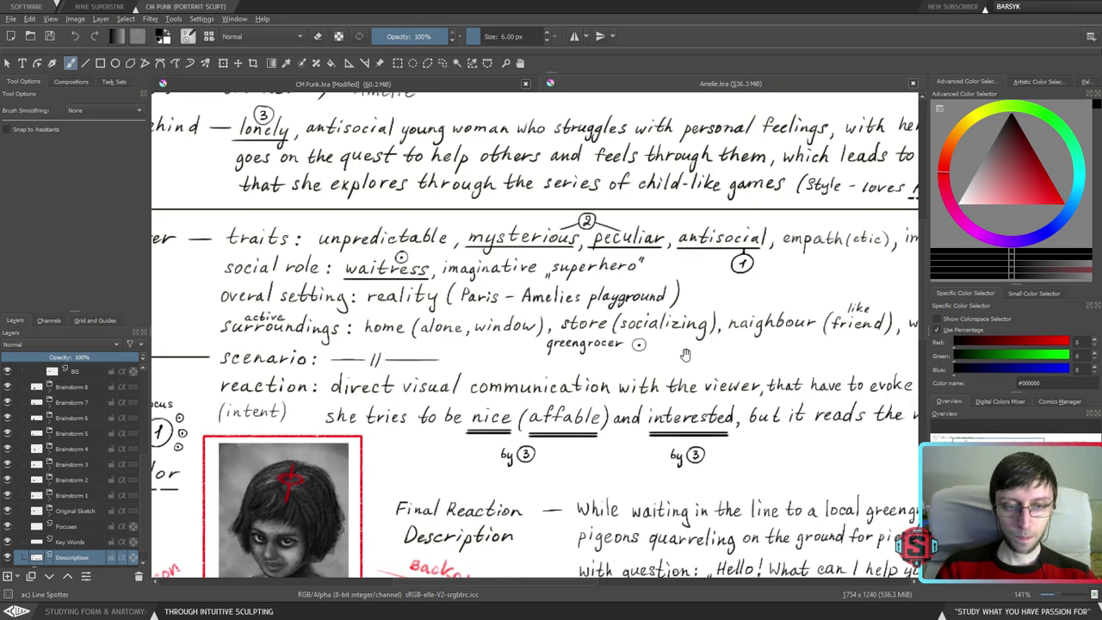
mouse_move(687, 356)
left_mouse_down()
mouse_move(652, 345)
mouse_move(351, 345)
mouse_move(684, 358)
mouse_move(621, 341)
mouse_move(687, 356)
left_mouse_up()
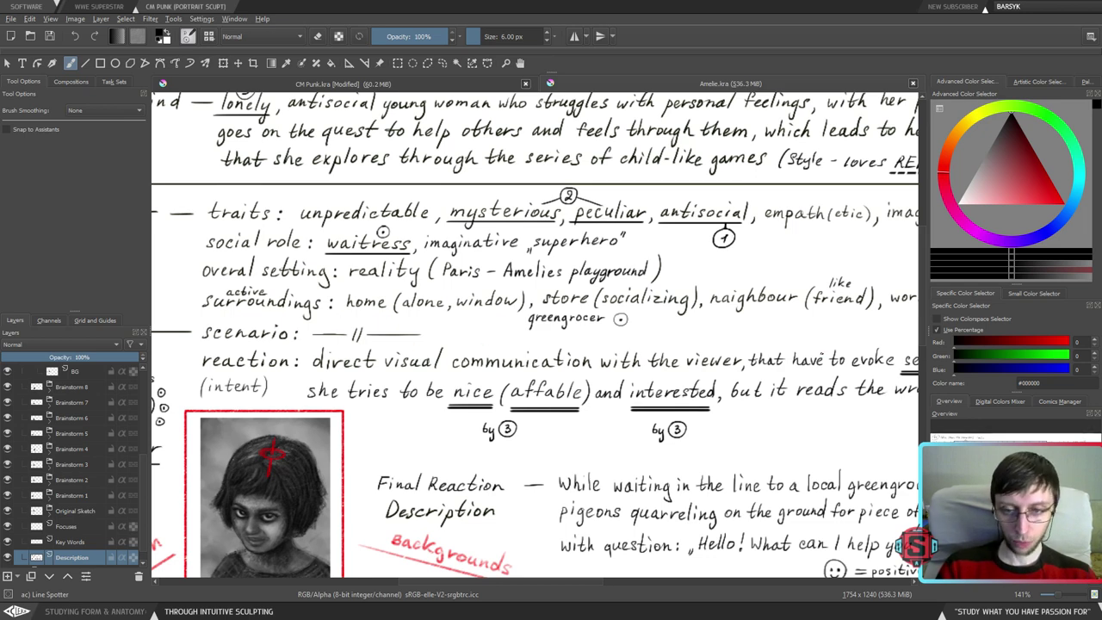
left_click_drag(744, 356, 668, 351)
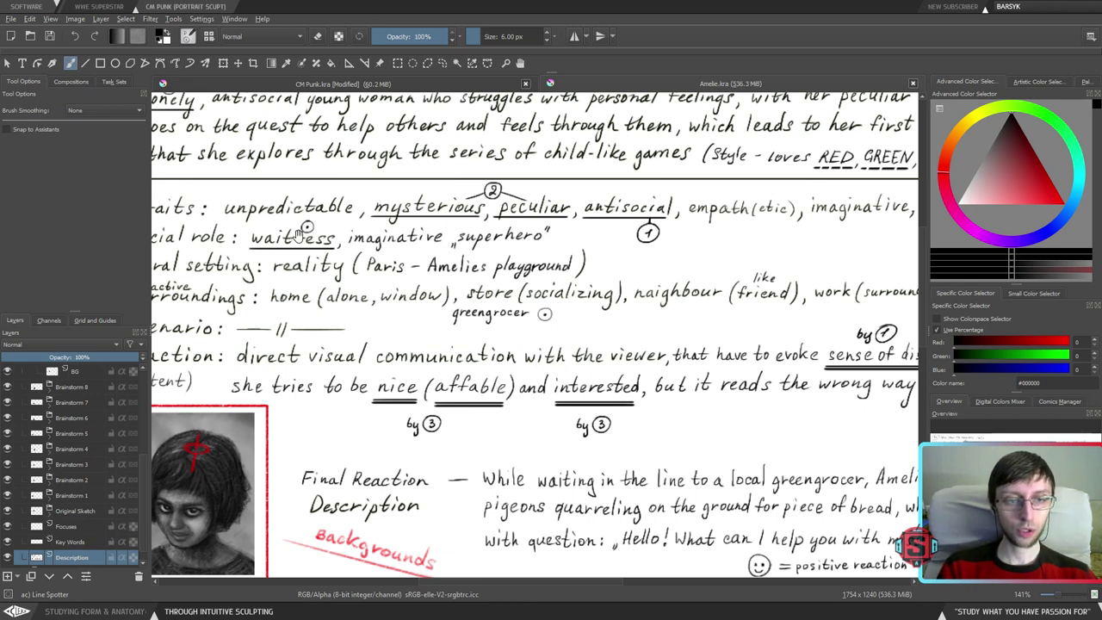
left_click_drag(299, 237, 358, 245)
- Switch to the CM Punk sheet and review its inspiration, traits and reaction text for words to mark
left_click(449, 84)
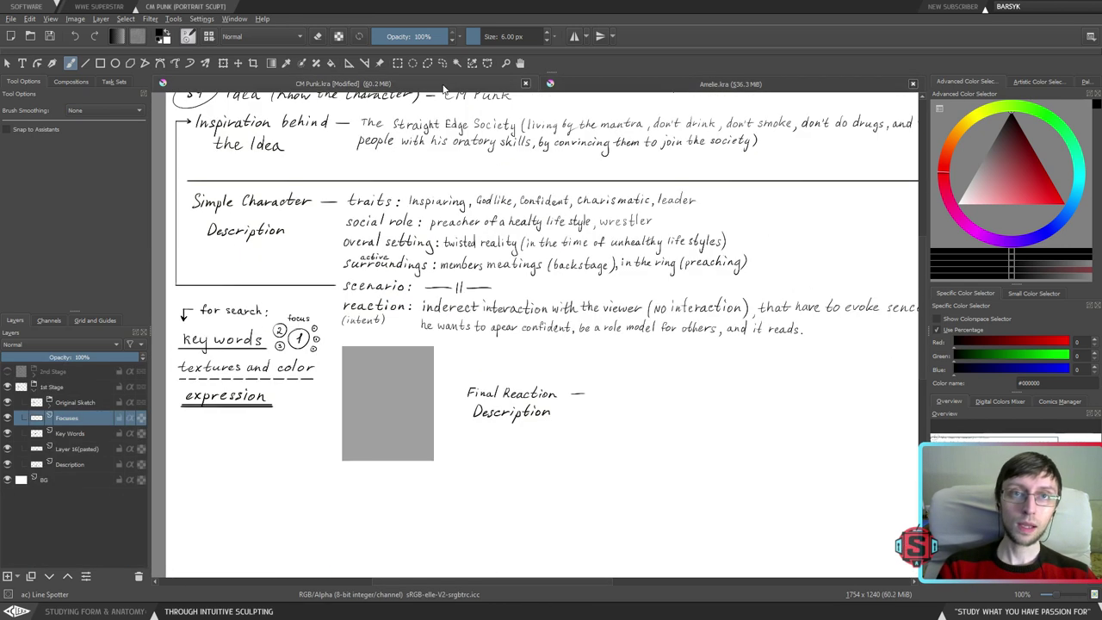
key("ctrl+minus")
key("ctrl+minus")
key("ctrl+plus")
key("ctrl+plus")
left_click_drag(478, 321, 638, 316)
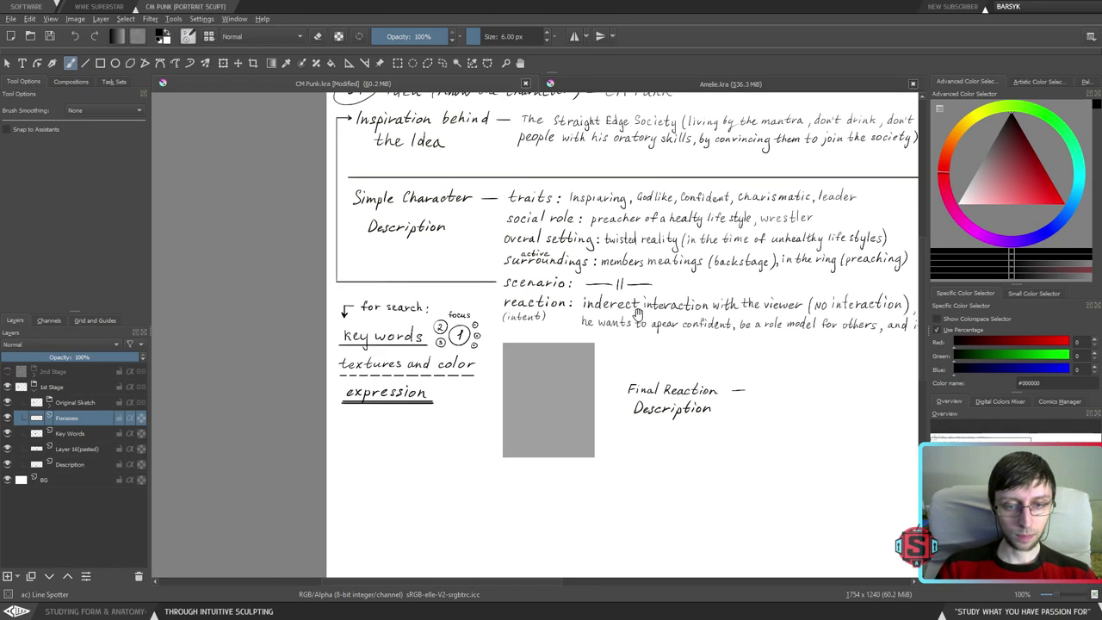
left_click_drag(678, 278, 555, 310)
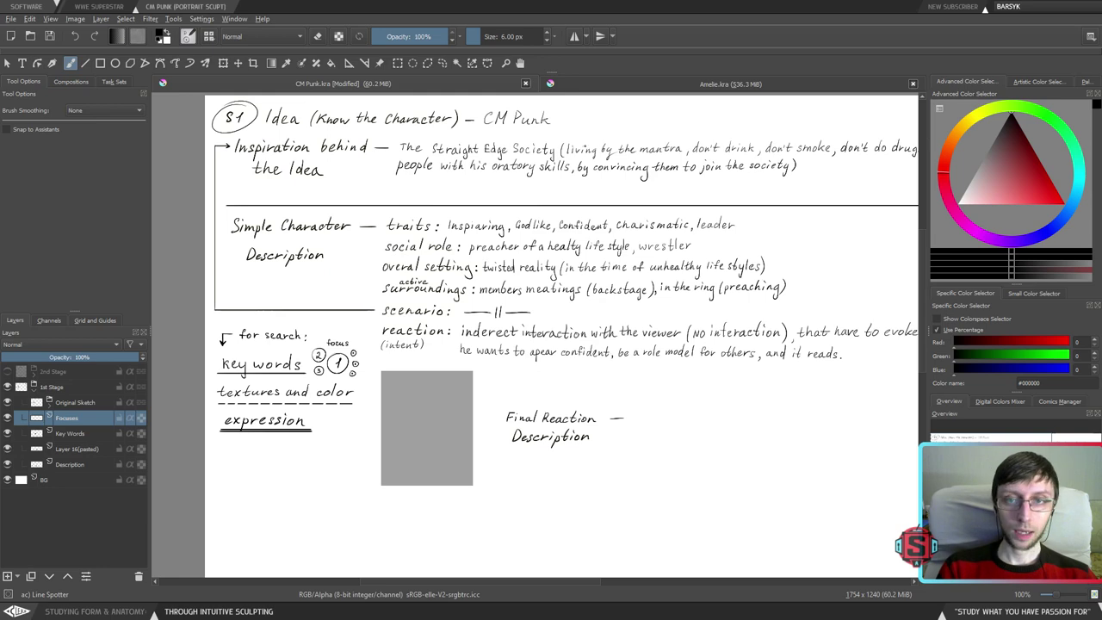
- Inspect which marks the Amelie sheet keeps on its Key Words and Focuses layers by toggling each layer's visibility
left_click(607, 84)
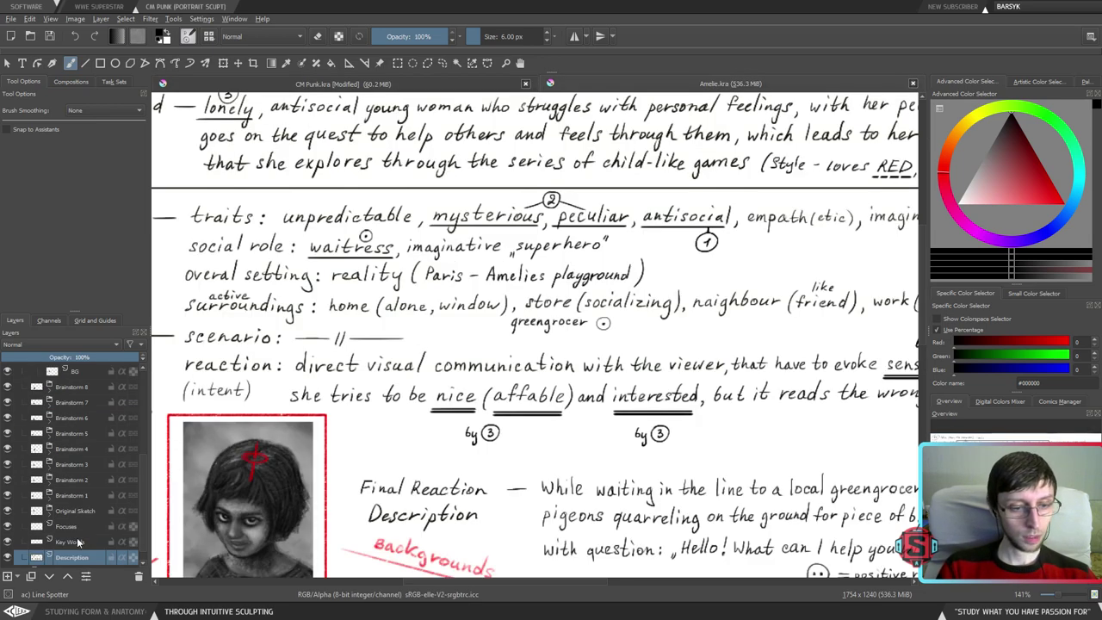
left_click(8, 543)
left_click(8, 543)
left_click(6, 543)
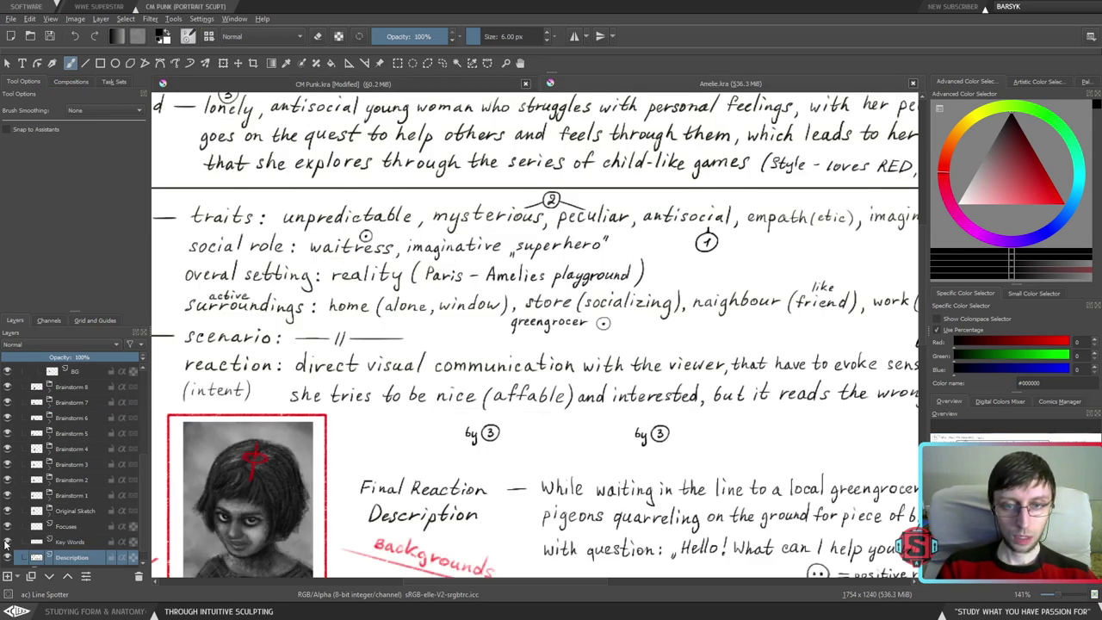
left_click(7, 543)
left_click(80, 543)
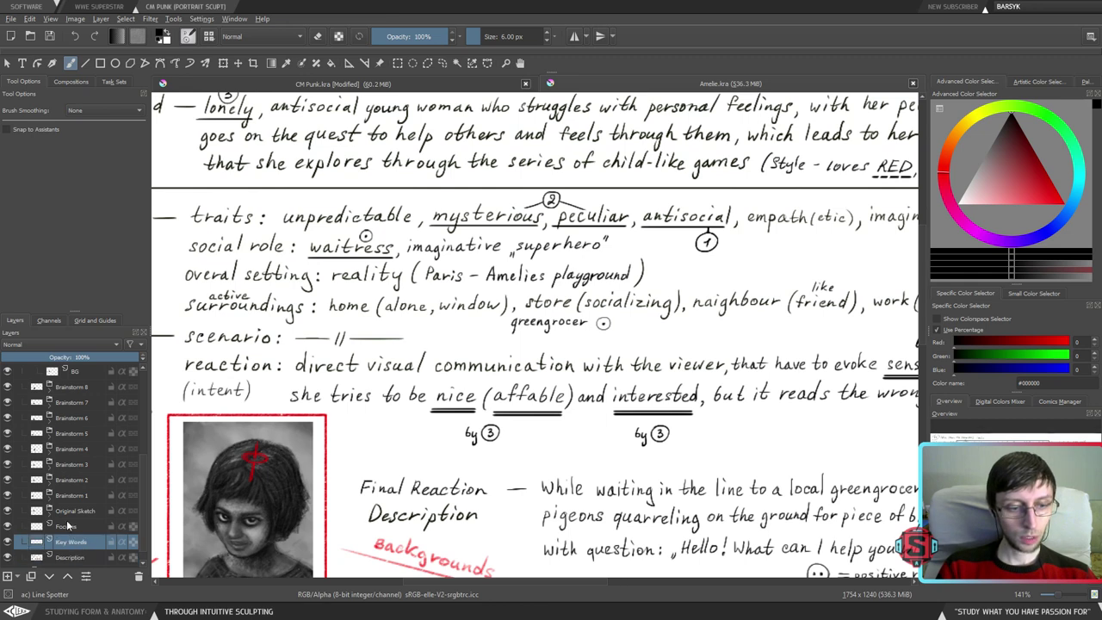
left_click(69, 526)
left_click(8, 526)
left_click(8, 526)
left_click(8, 526)
left_click(8, 526)
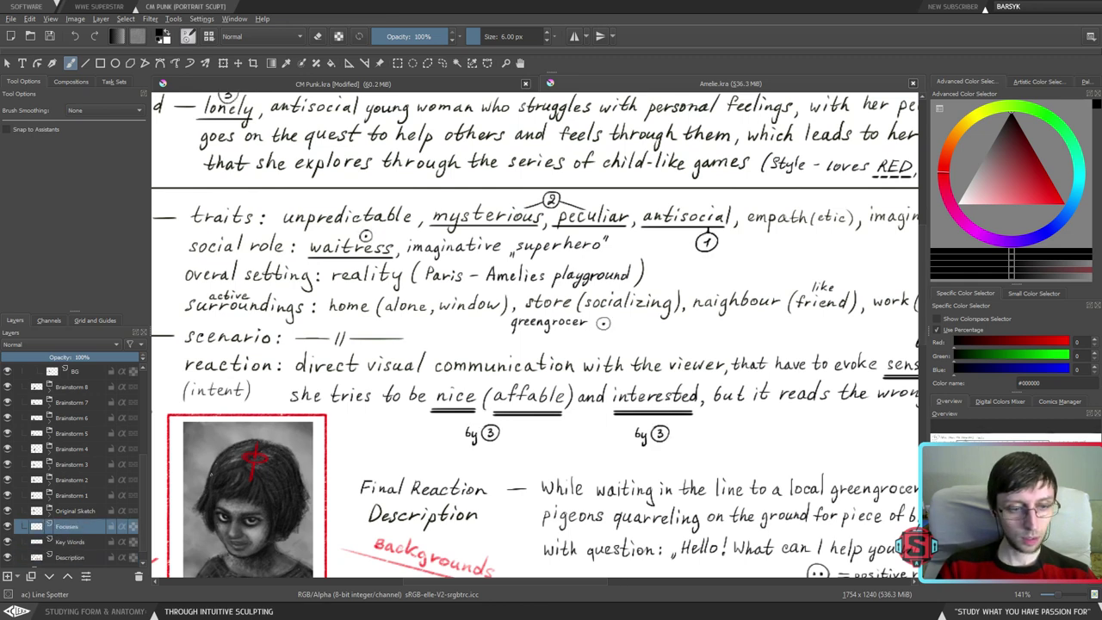
- Return to the CM Punk sheet, save it, and switch to the Line tool
left_click(398, 83)
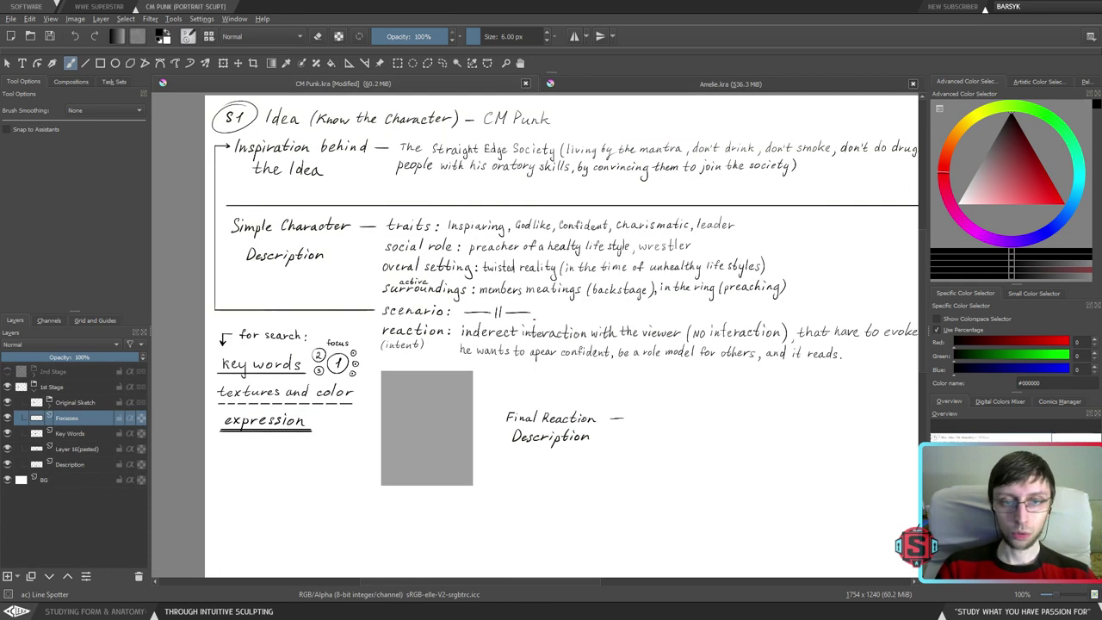
left_click(49, 36)
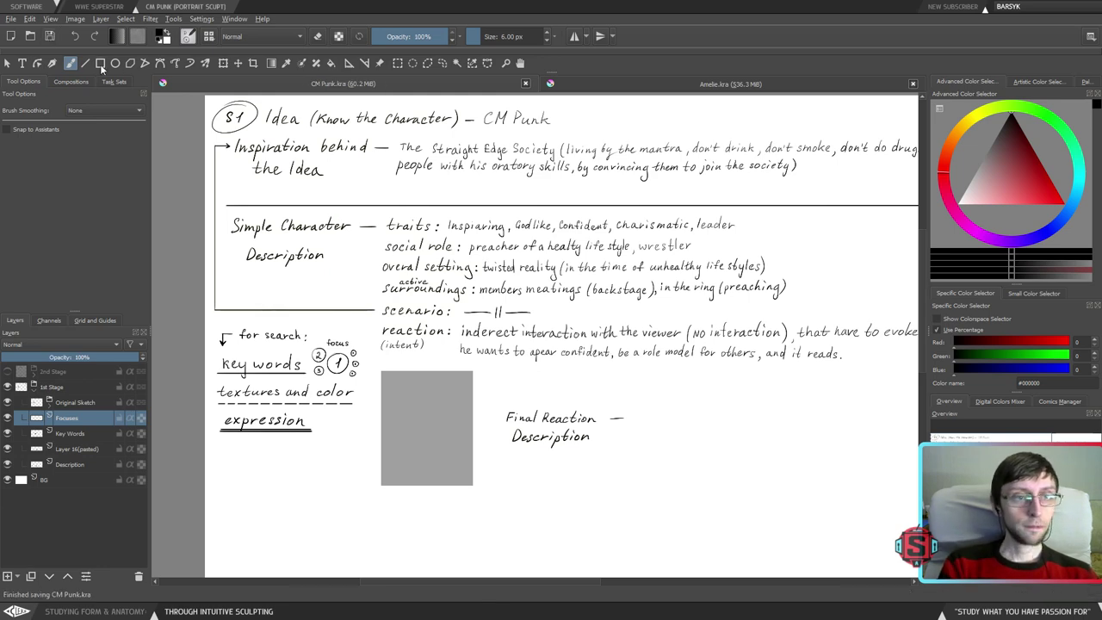
left_click(85, 63)
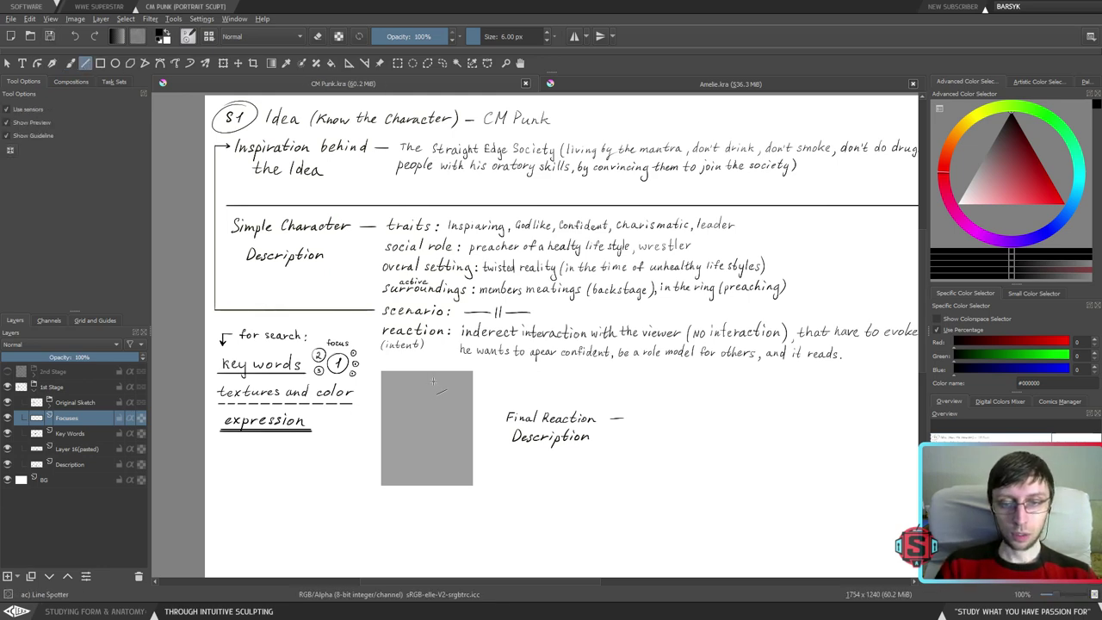
key("ctrl+z")
- Underline "Charismatic" and "leader" in the CM Punk traits line with straight lines, checking the Amelie sheet for reference
left_click_drag(546, 371, 508, 432)
key("ctrl+plus")
key("ctrl+plus")
left_click_drag(506, 355, 480, 436)
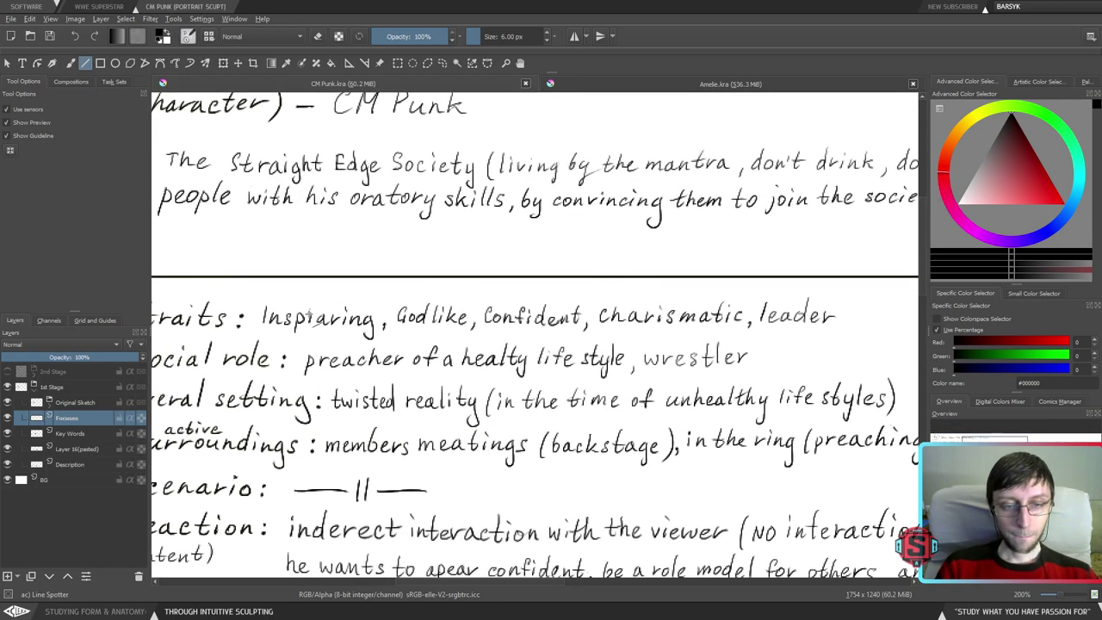
left_click_drag(276, 335, 290, 307)
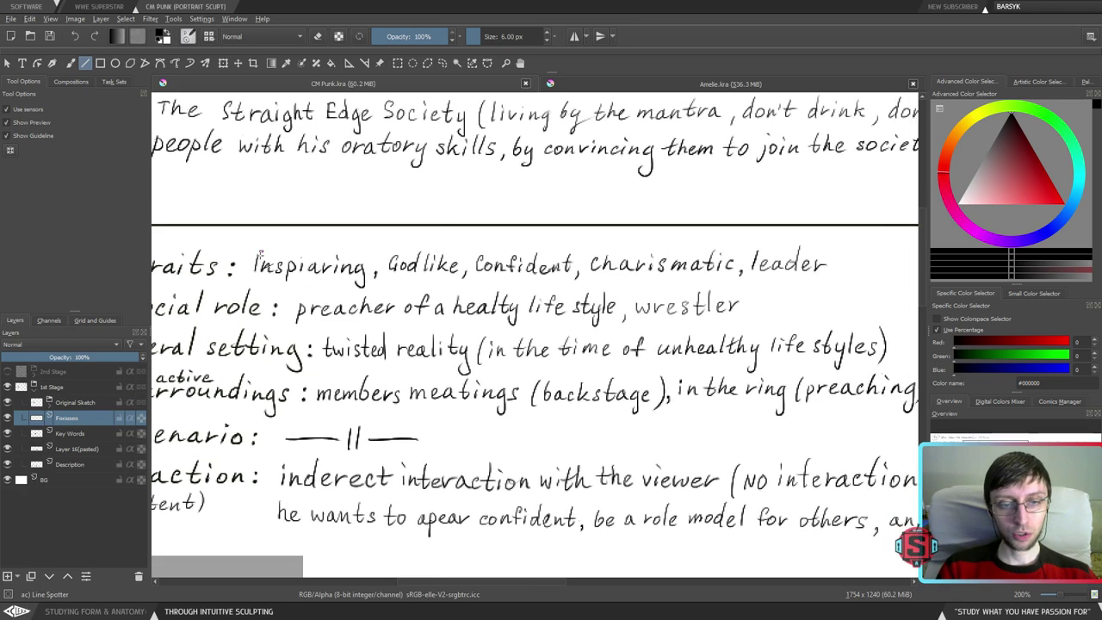
left_click(641, 89)
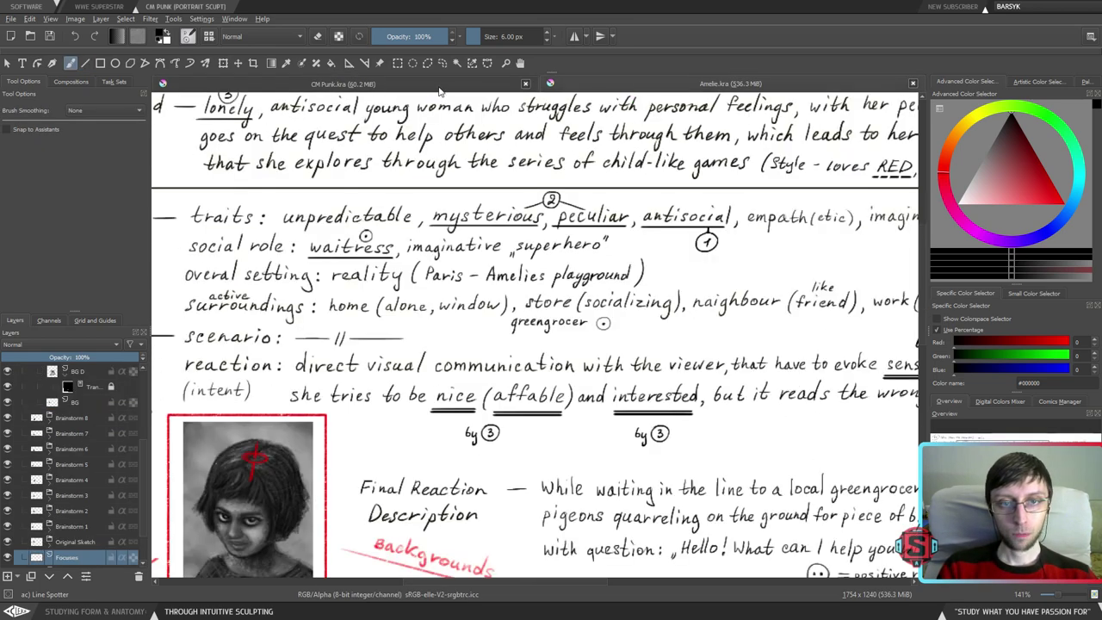
left_click(440, 83)
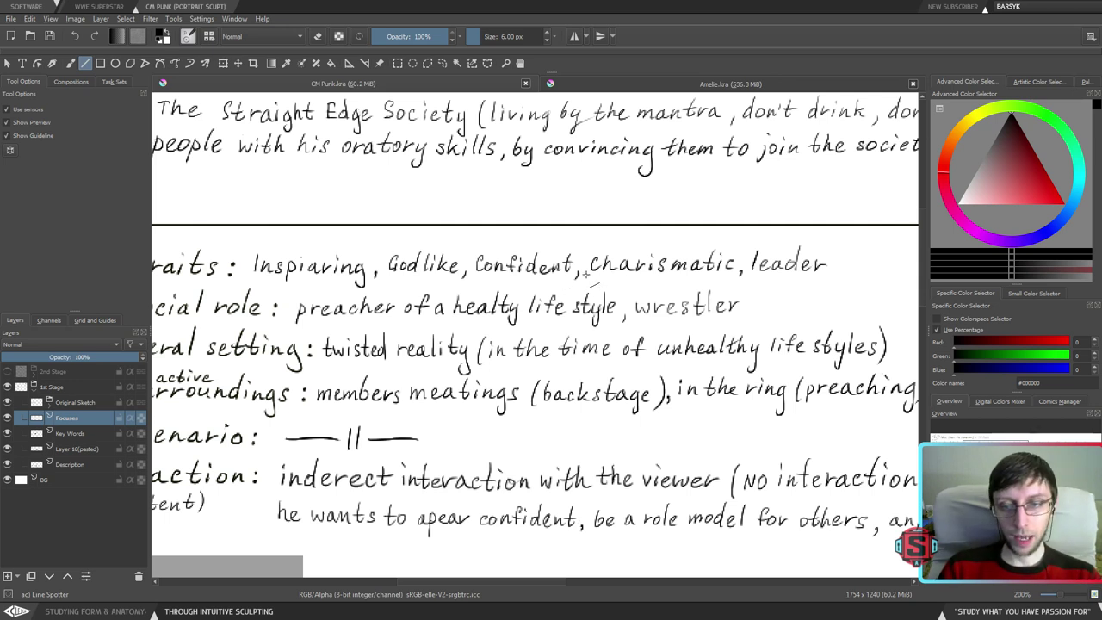
left_click_drag(591, 282, 746, 284)
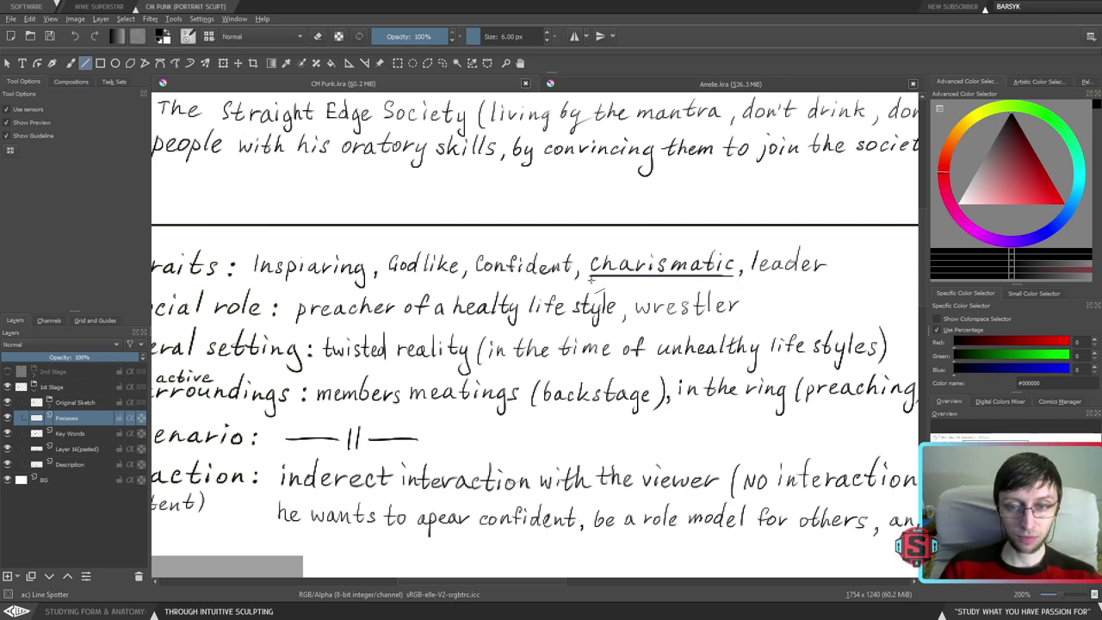
key("ctrl+z")
mouse_move(591, 279)
left_mouse_down()
mouse_move(763, 288)
mouse_move(824, 278)
left_mouse_up()
key("ctrl+z")
left_click_drag(749, 281, 830, 281)
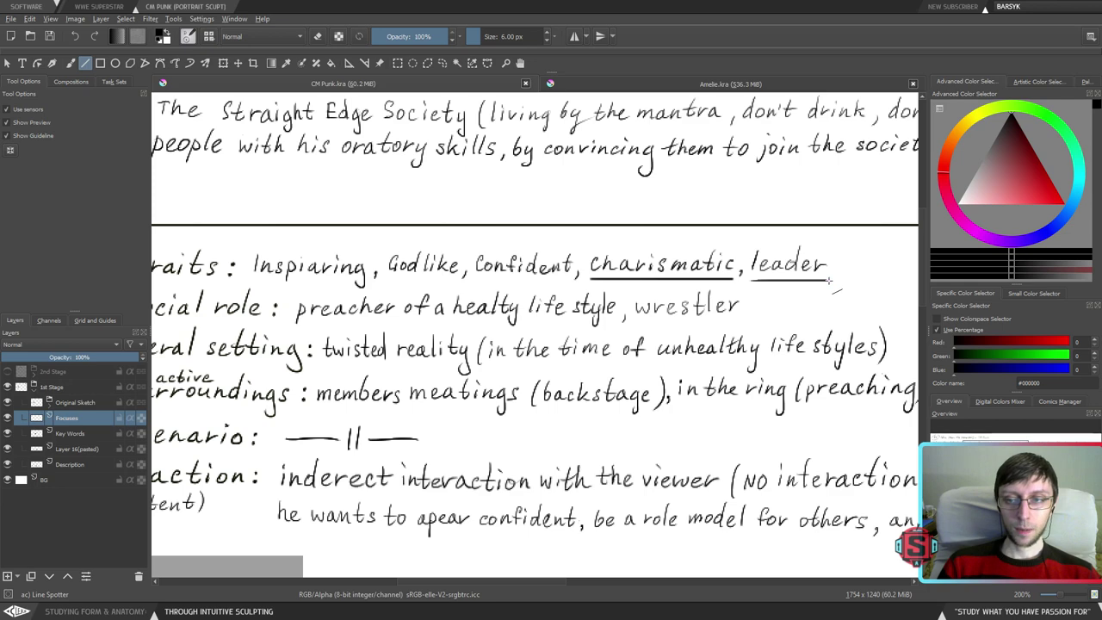
- Underline "Godlike", "Inspiaring" and "Confident" in the traits line with separate straight lines
left_click_drag(722, 307, 781, 320)
left_click_drag(444, 291, 520, 289)
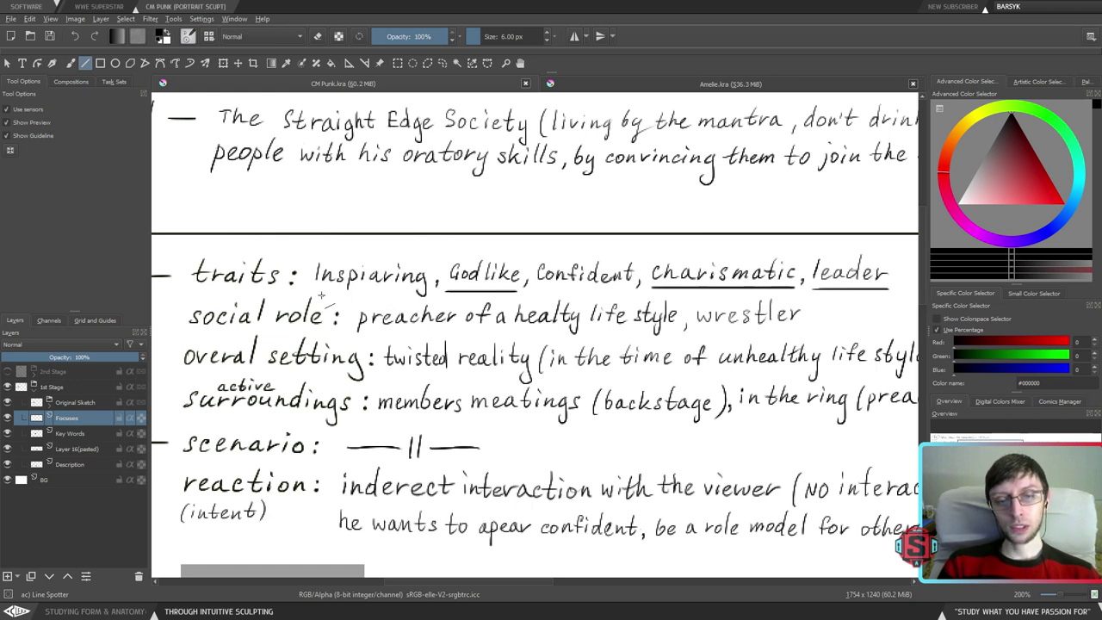
left_click_drag(310, 292, 417, 293)
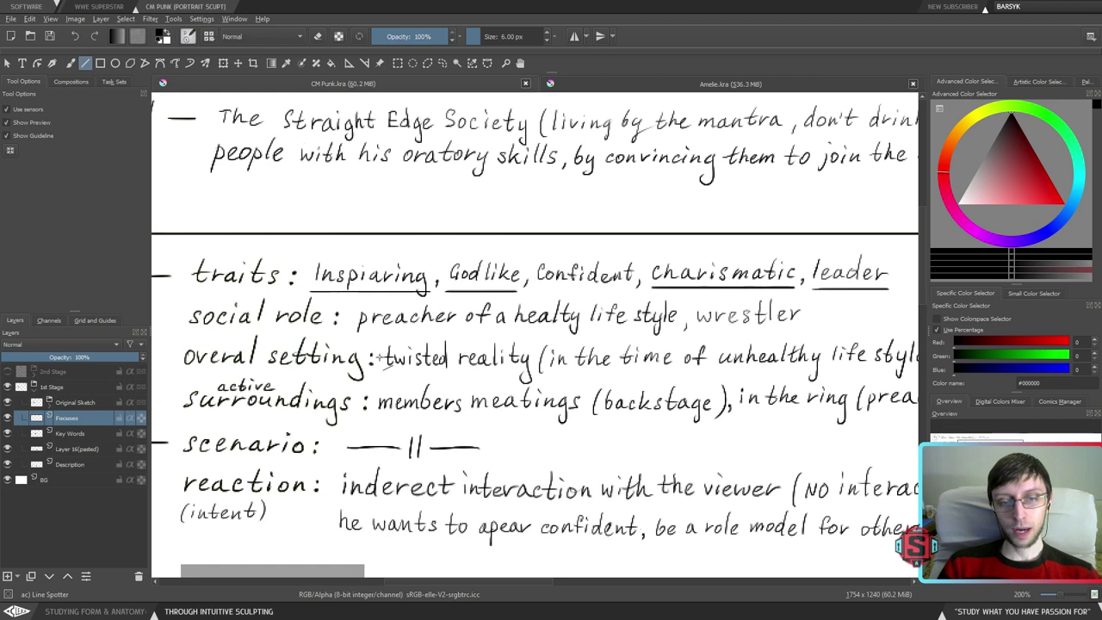
key("ctrl+z")
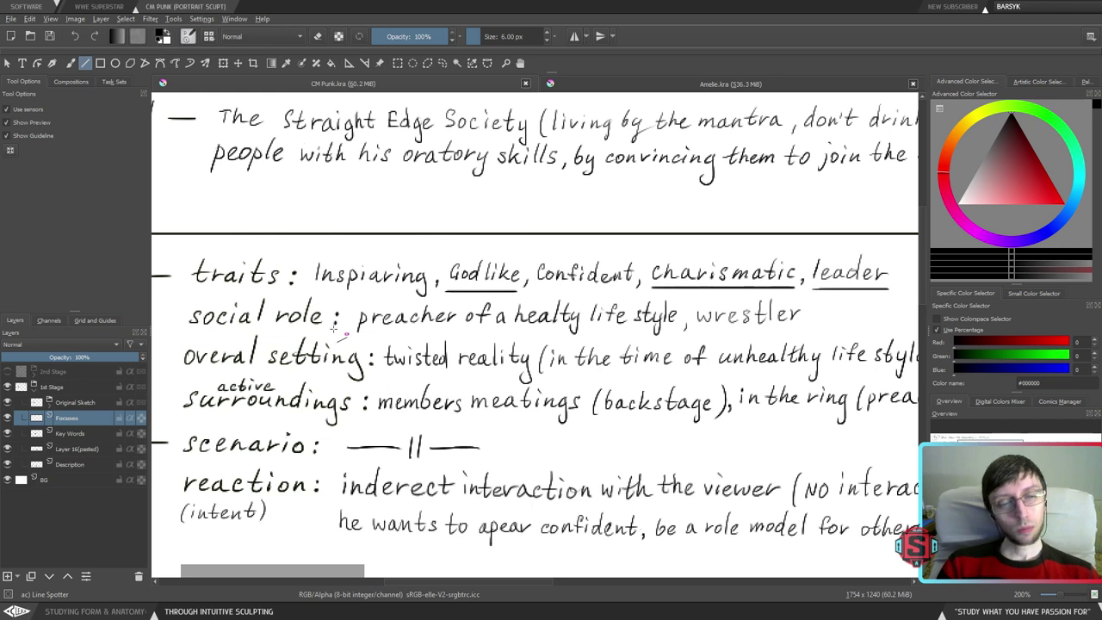
left_click_drag(311, 291, 431, 300)
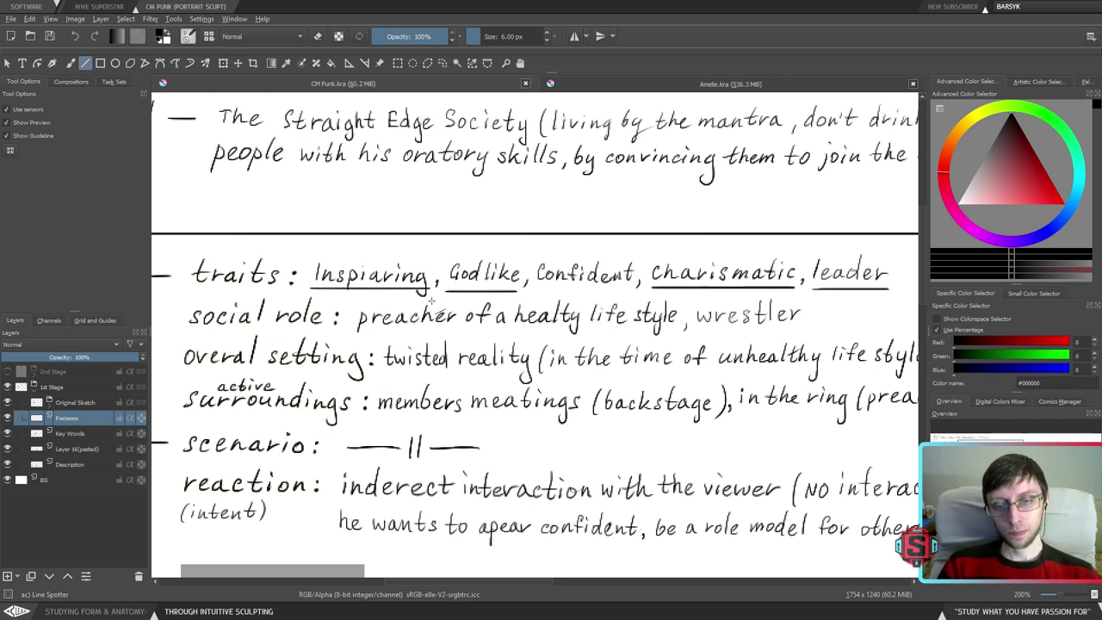
mouse_move(535, 288)
left_mouse_down()
mouse_move(634, 288)
mouse_move(634, 298)
left_mouse_up()
left_click_drag(536, 289, 633, 298)
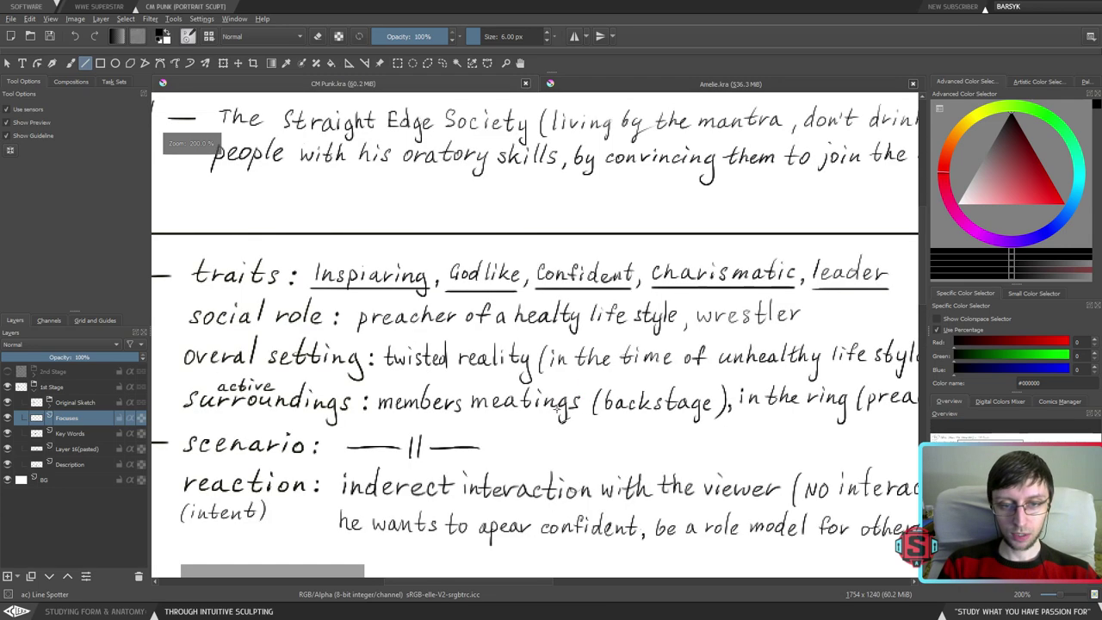
- Draw a freehand bracket above the traits line linking "Inspiaring" and "Godlike" with the brush
left_click_drag(597, 368, 659, 376)
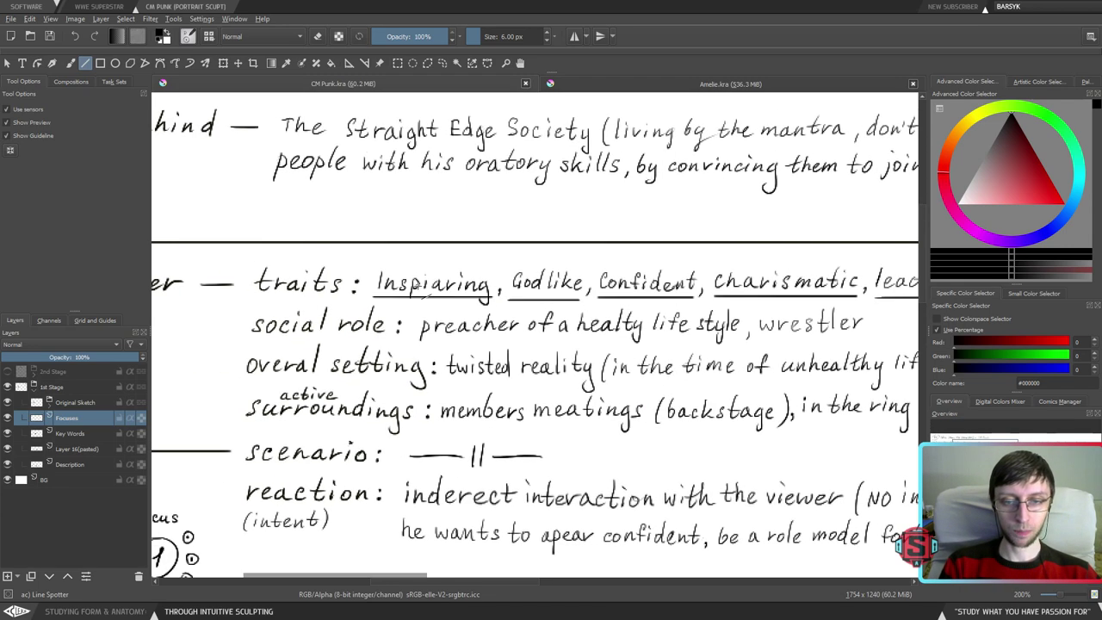
key("b")
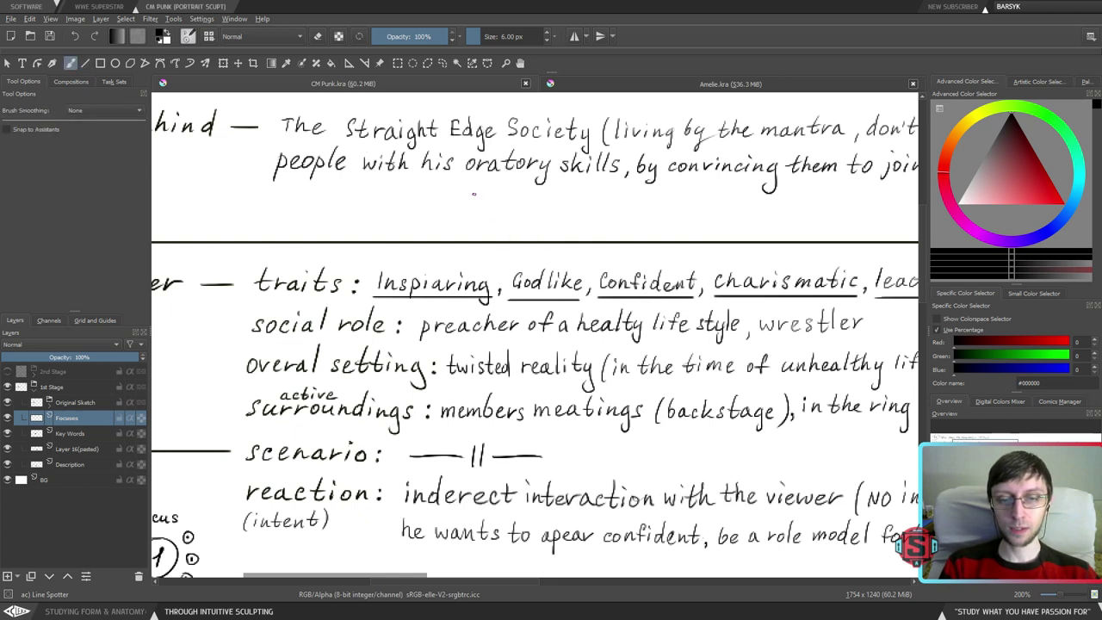
mouse_move(457, 257)
left_mouse_down()
mouse_move(449, 271)
mouse_move(599, 260)
left_mouse_up()
key("ctrl+z")
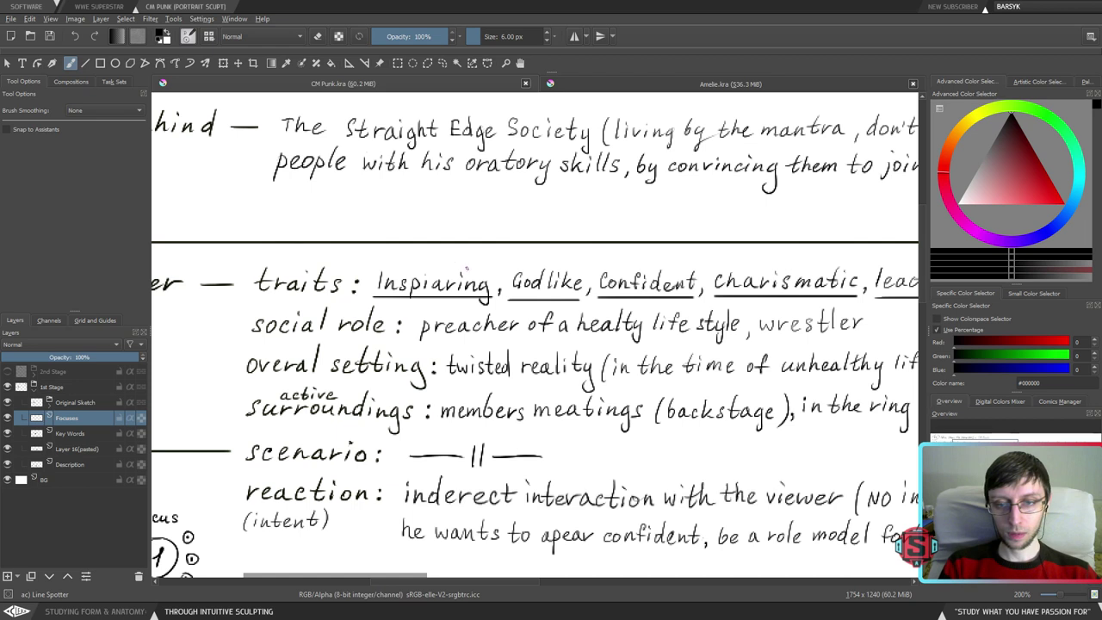
left_click_drag(456, 255, 543, 261)
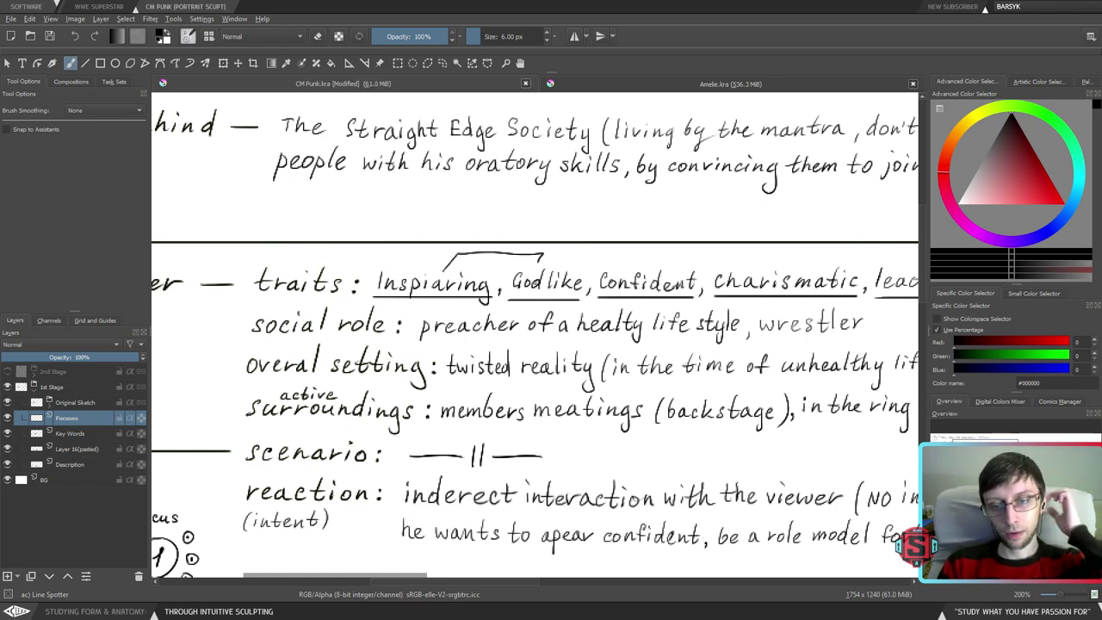
- Draw a matching freehand bracket above the traits line linking "Charismatic" and "leader"
left_click_drag(709, 323, 510, 321)
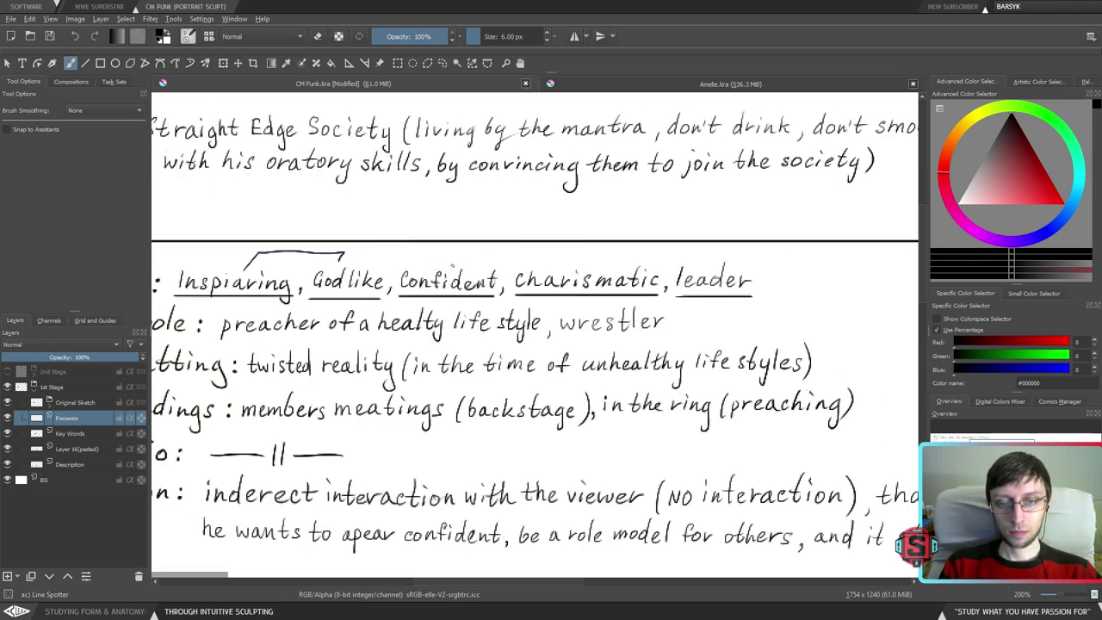
left_click_drag(539, 265, 343, 256)
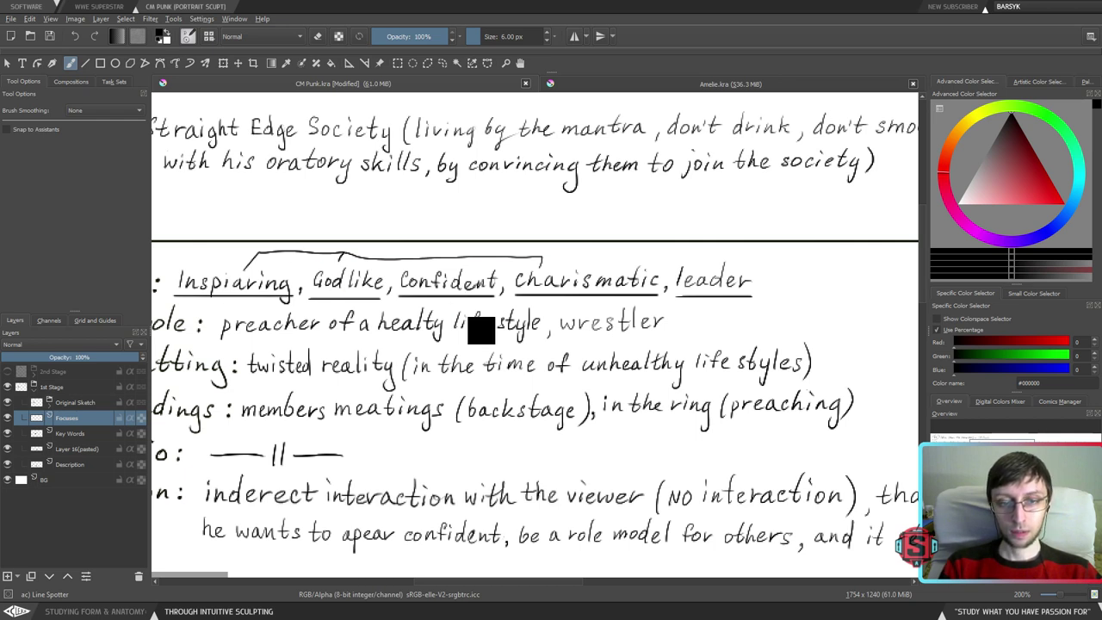
key("ctrl+z")
mouse_move(608, 271)
left_mouse_down()
mouse_move(706, 254)
mouse_move(704, 269)
left_mouse_up()
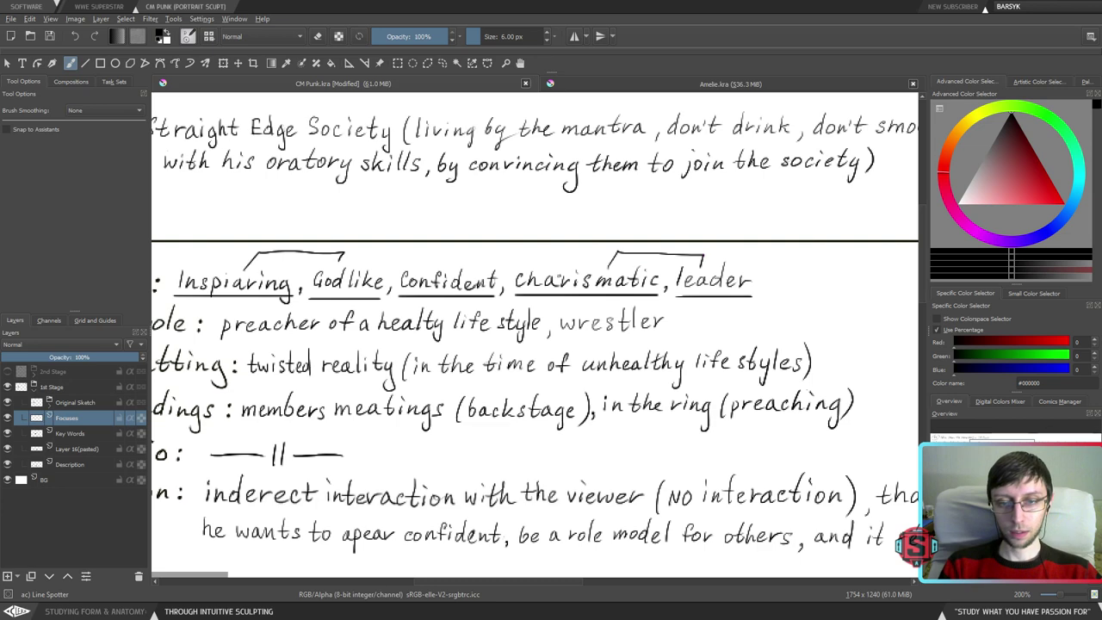
- Try drawing bracket lines from "Confident" towards the traits on both sides, undoing these marks
scroll(474, 295, "left", 1)
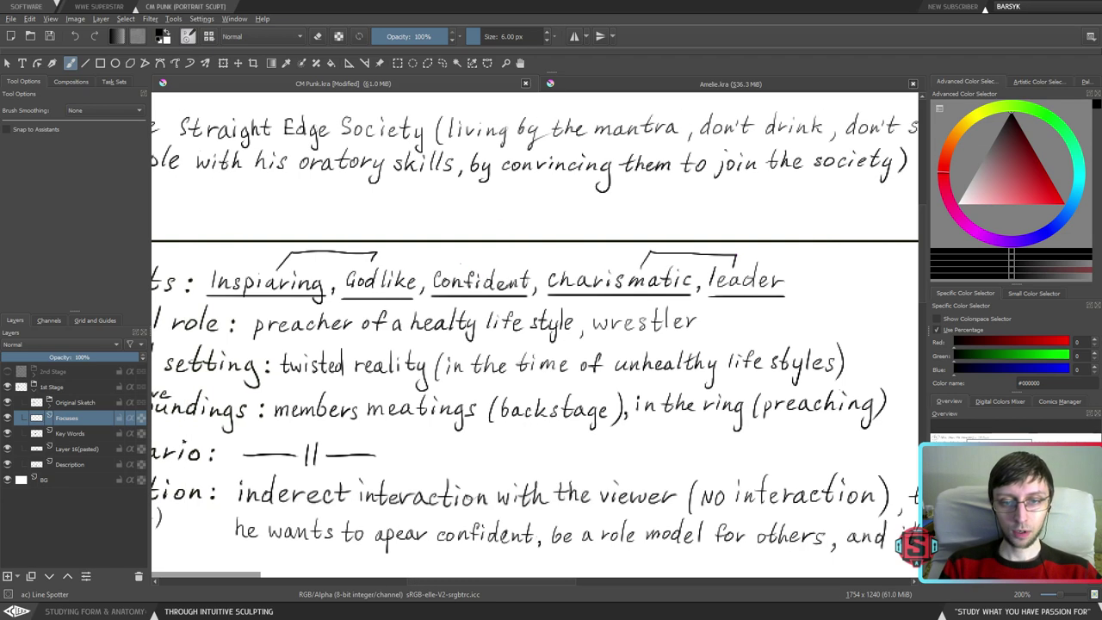
left_click_drag(466, 266, 418, 257)
left_click_drag(503, 270, 573, 257)
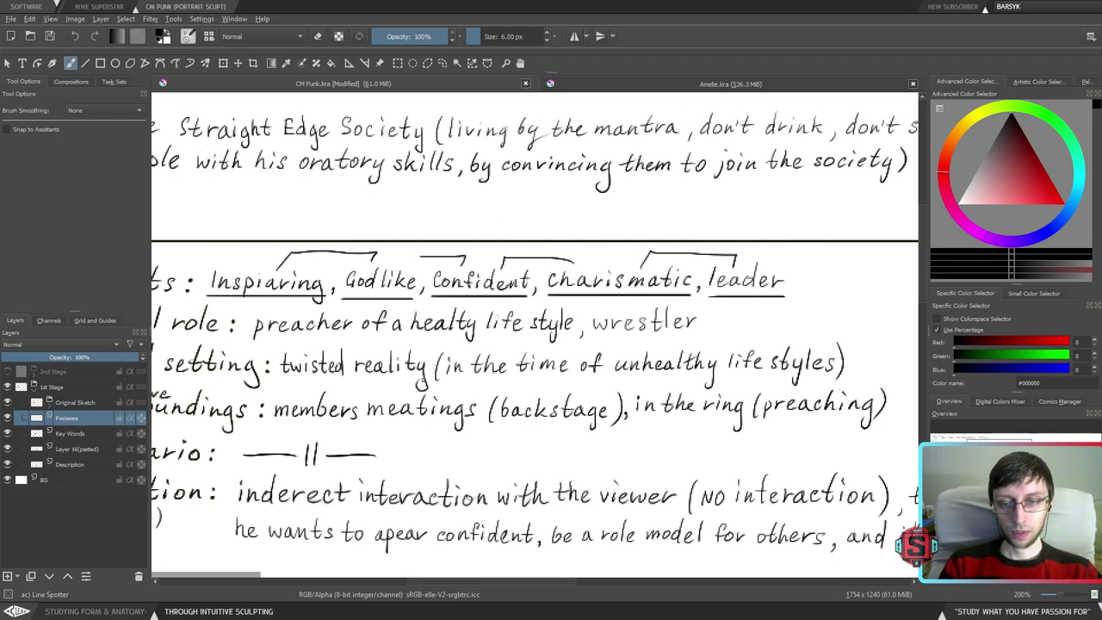
key("ctrl+z")
key("ctrl+z")
key("ctrl+z")
key("ctrl+z")
key("ctrl+z")
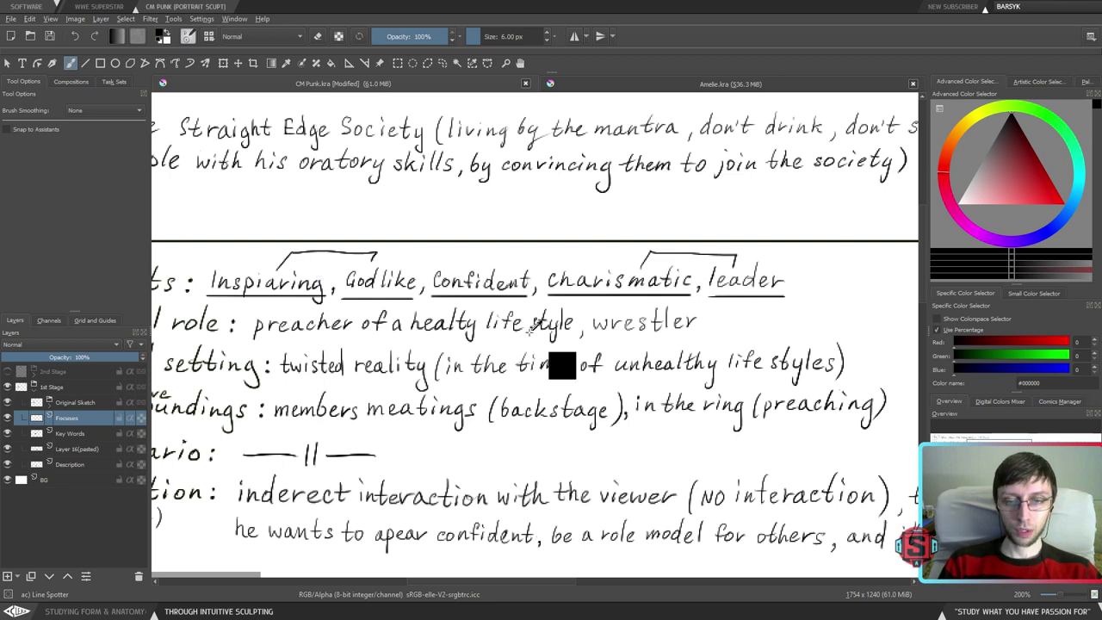
- Review the underlined traits and the rest of the CM Punk character description, both up close and as a whole sheet
scroll(487, 349, "left", 2)
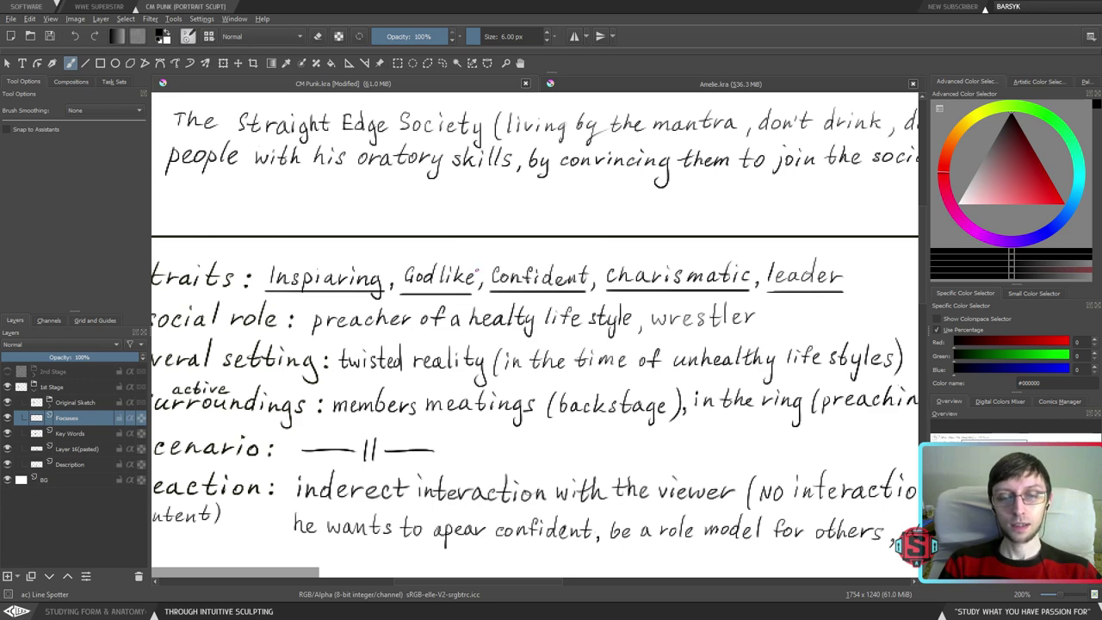
left_click_drag(505, 312, 472, 311)
left_click_drag(432, 363, 413, 367)
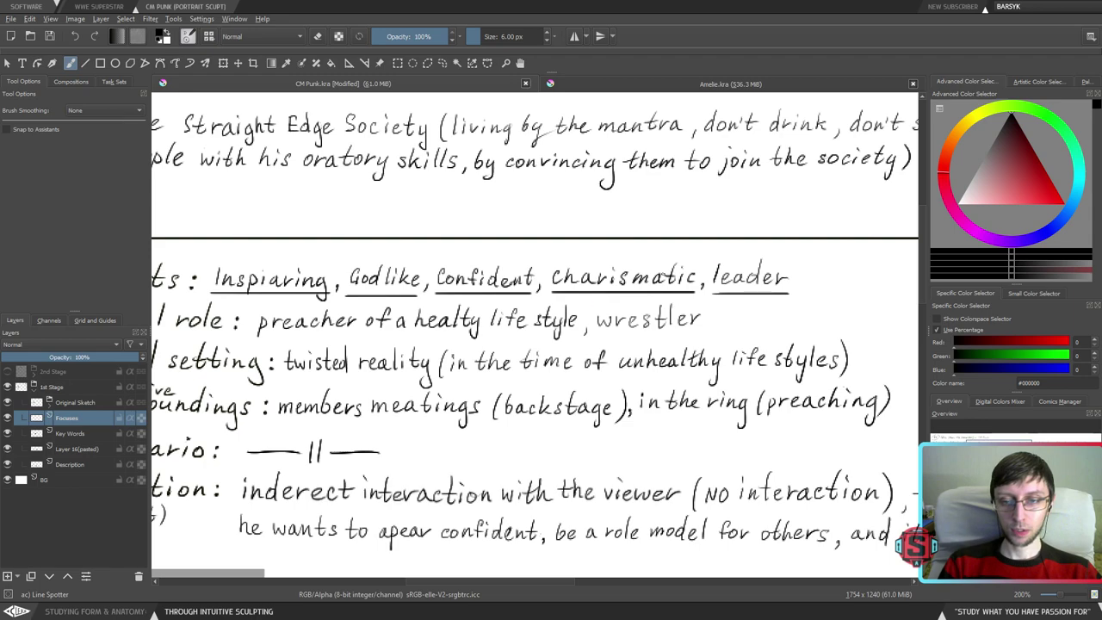
key("ctrl+minus")
key("ctrl+minus")
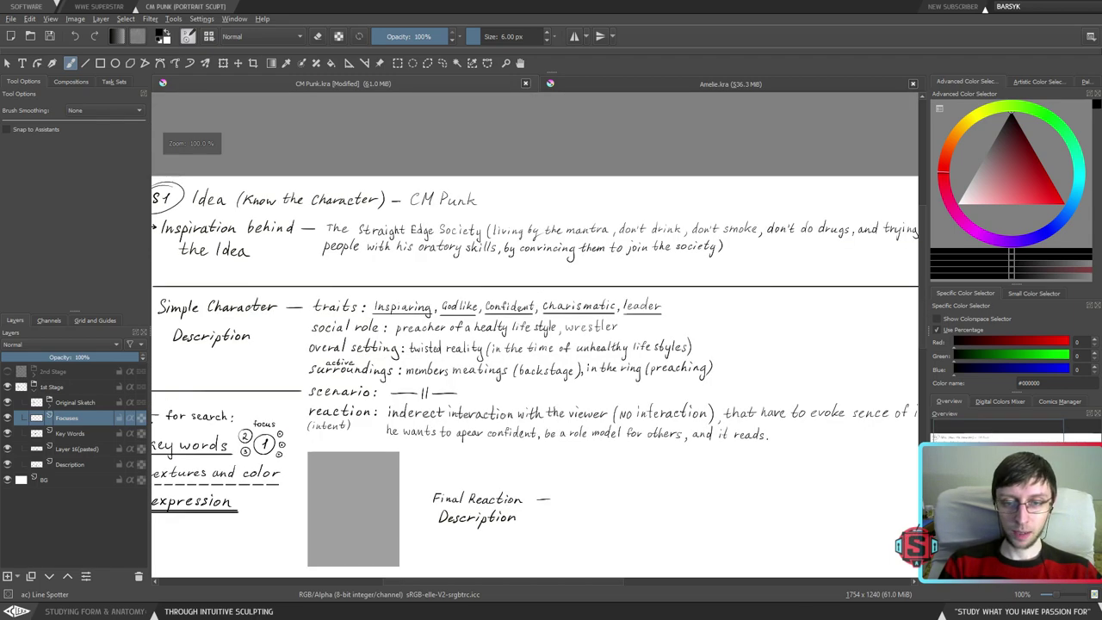
key("ctrl+plus")
key("ctrl+plus")
left_click_drag(495, 360, 454, 380)
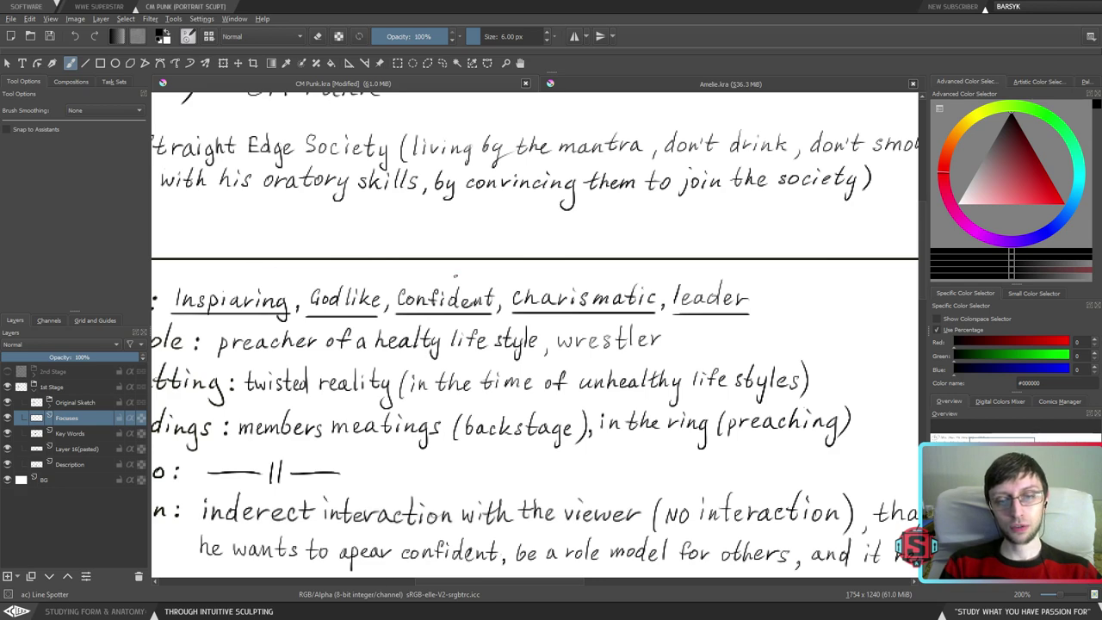
left_click_drag(630, 266, 662, 224)
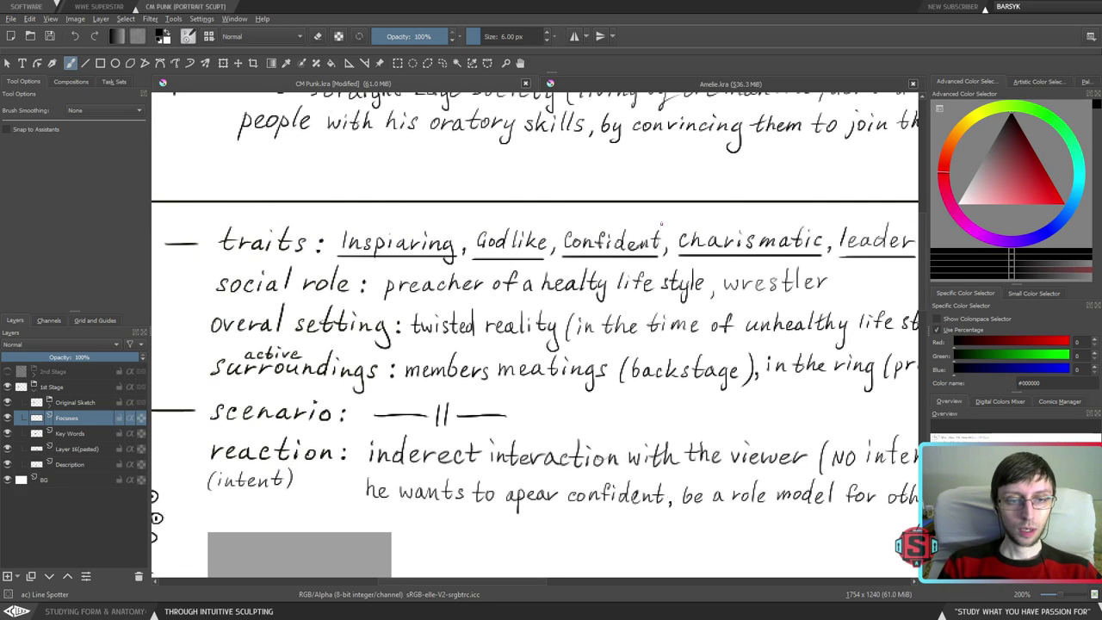
left_click_drag(639, 368, 606, 351)
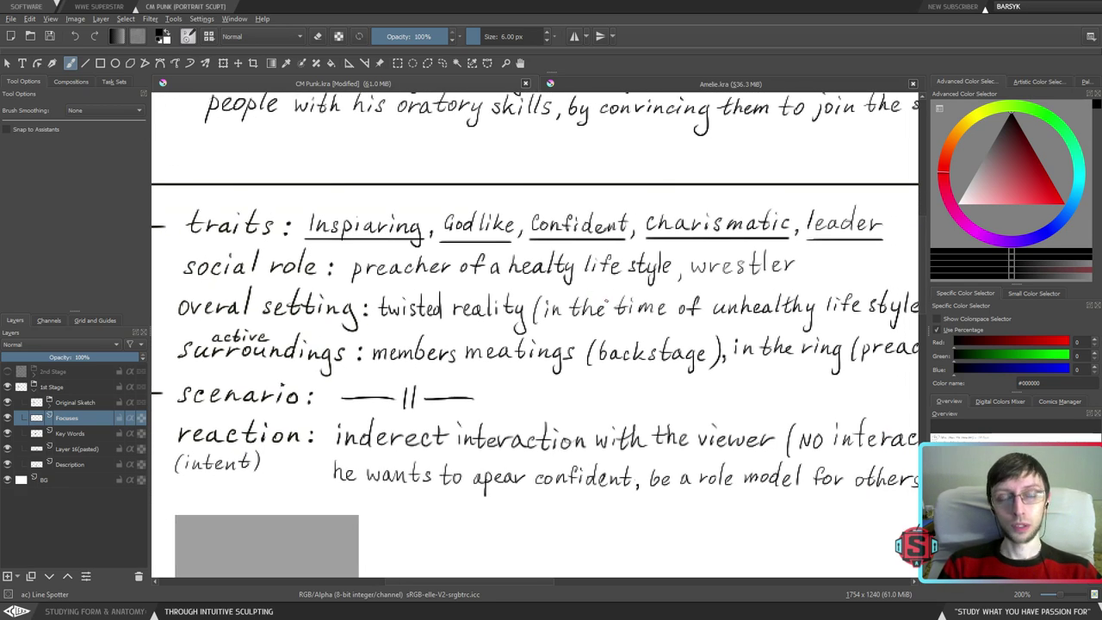
key("1")
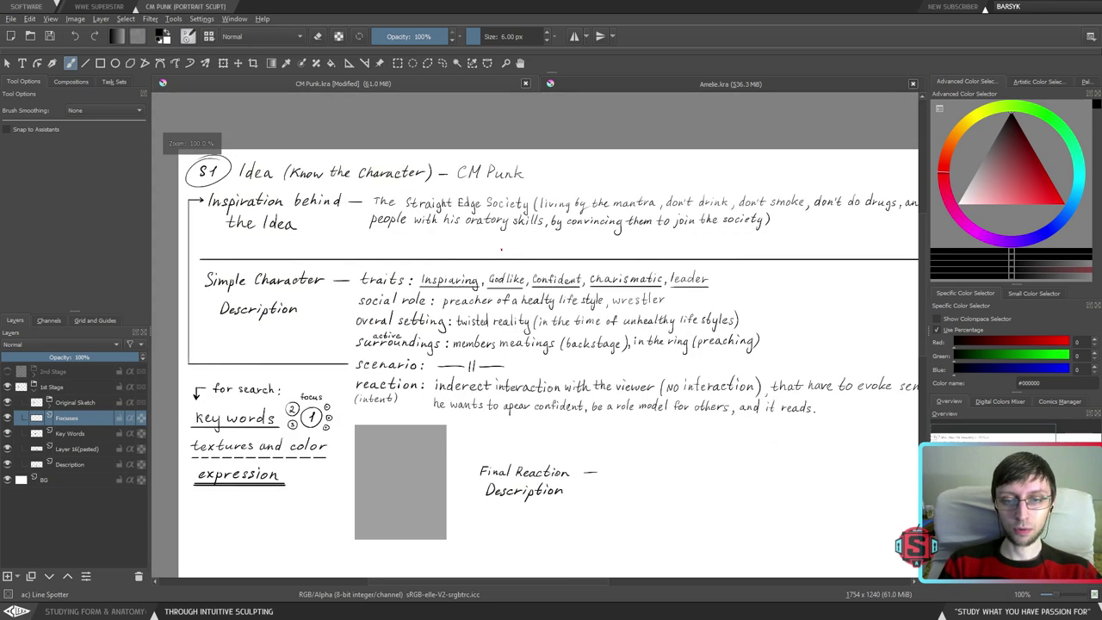
left_click_drag(539, 471, 511, 421)
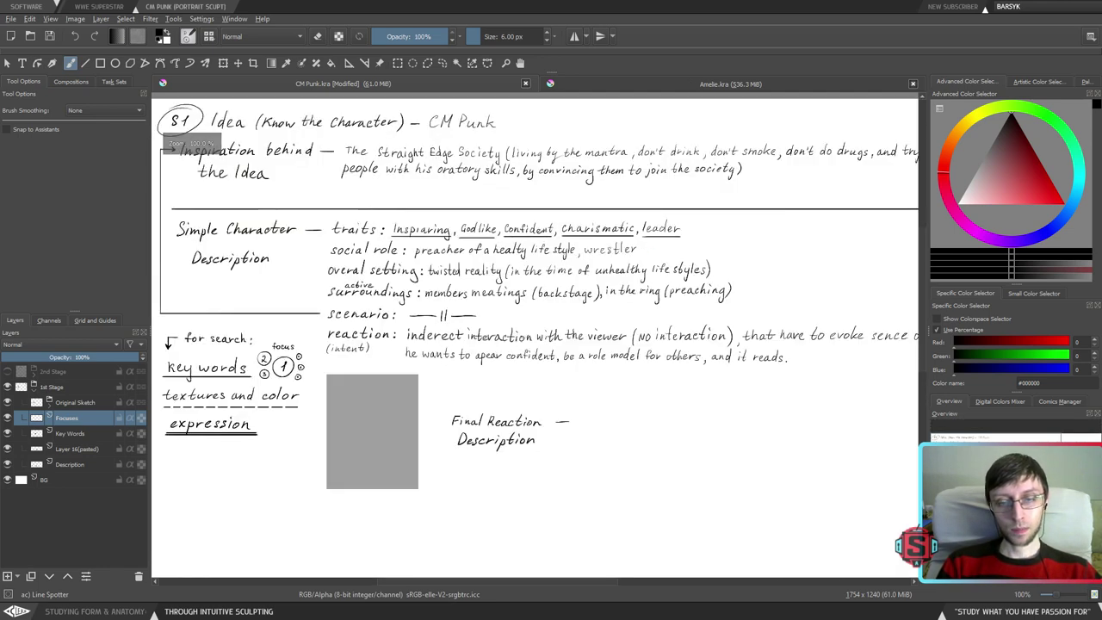
mouse_move(632, 328)
left_mouse_down()
mouse_move(647, 338)
mouse_move(639, 331)
left_mouse_up()
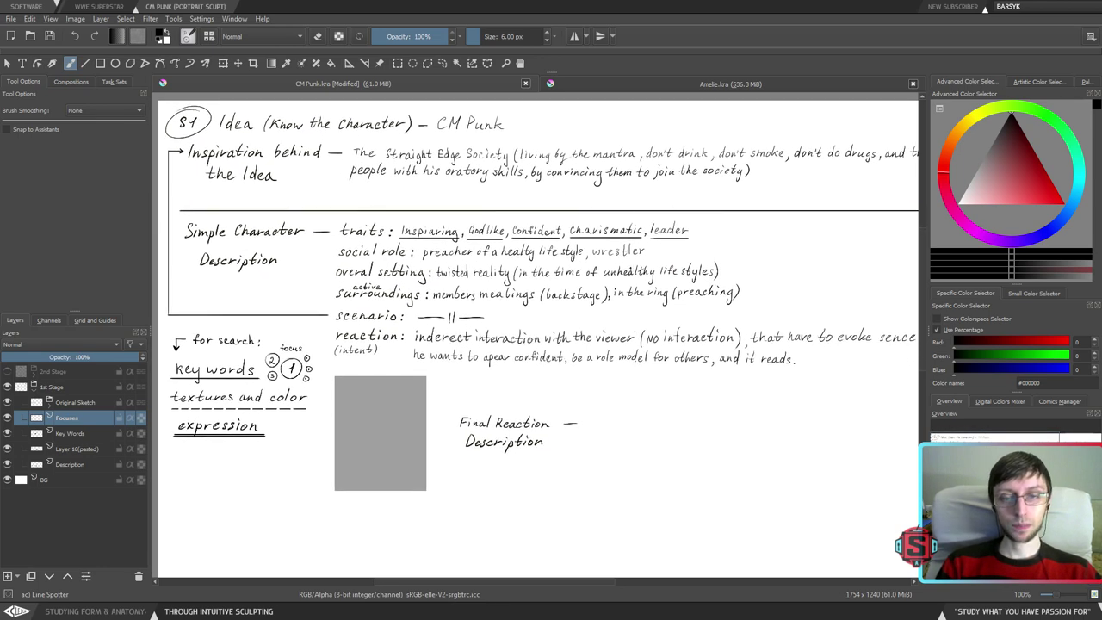
left_click_drag(527, 356, 566, 362)
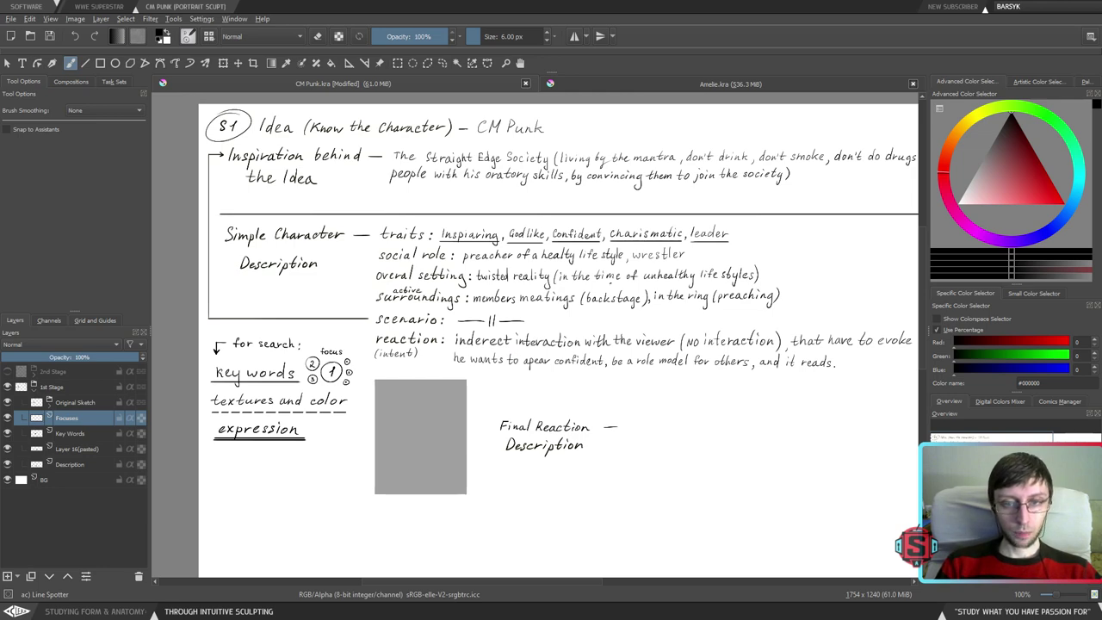
- Try underlining "preacher of a healty life style" in the social role line with a freehand brush stroke, and undo it
key("ctrl+plus")
left_click_drag(621, 288, 566, 394)
left_click_drag(331, 303, 651, 298)
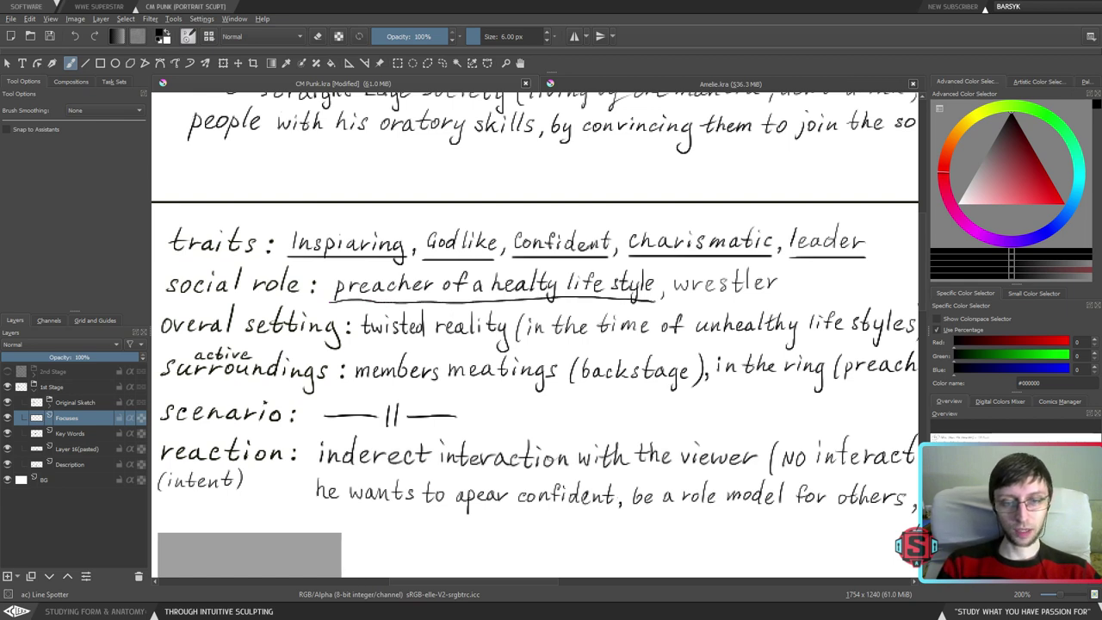
key("ctrl+z")
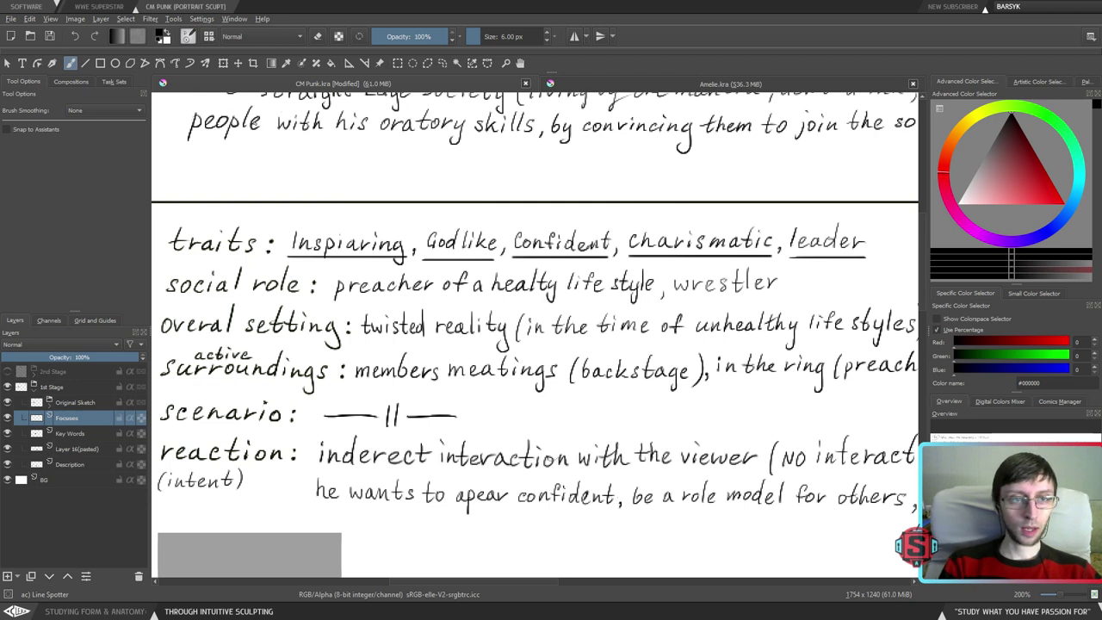
- Underline "wrestler" in the social role line with a straight line at 7 px, redrawing it until it fits the word
left_click(86, 64)
left_click_drag(672, 298, 782, 303)
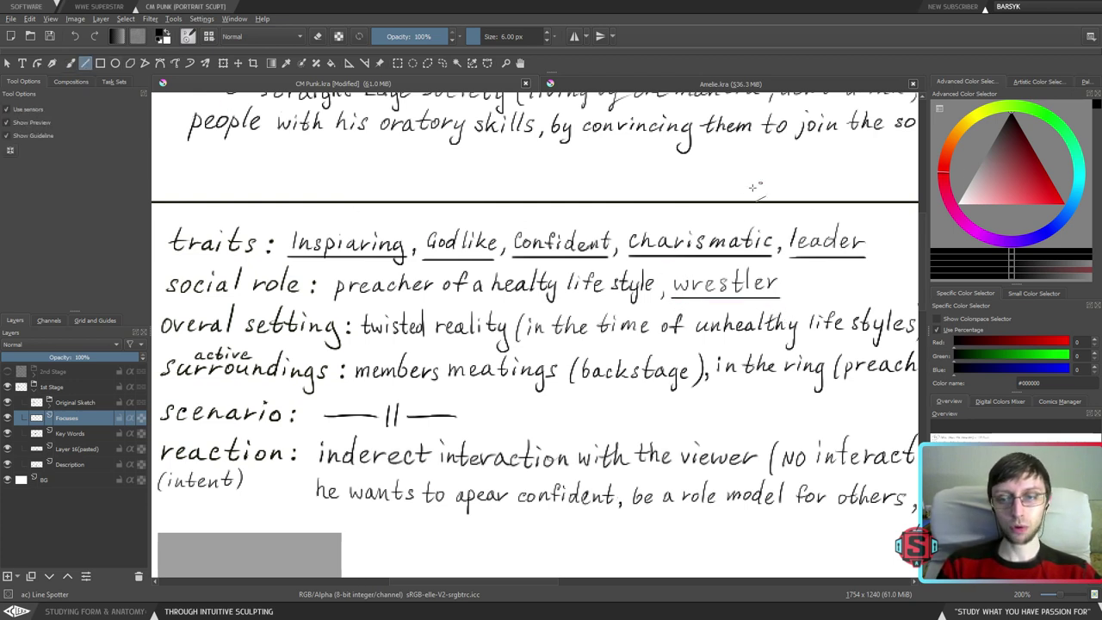
key("ctrl+z")
key("bracketright")
left_click_drag(672, 300, 781, 300)
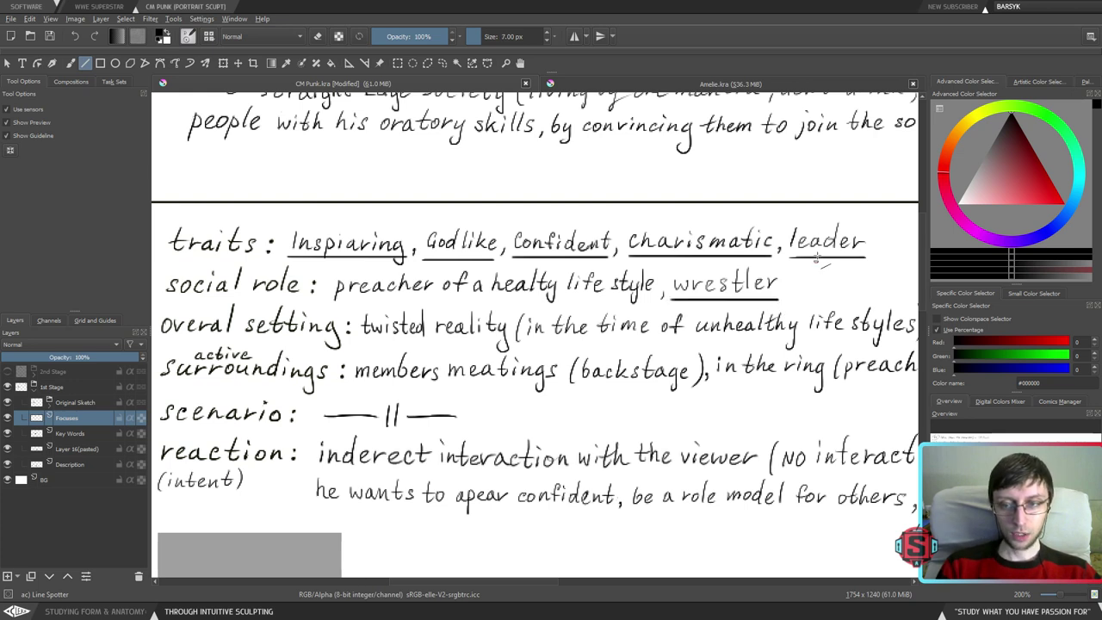
key("ctrl+z")
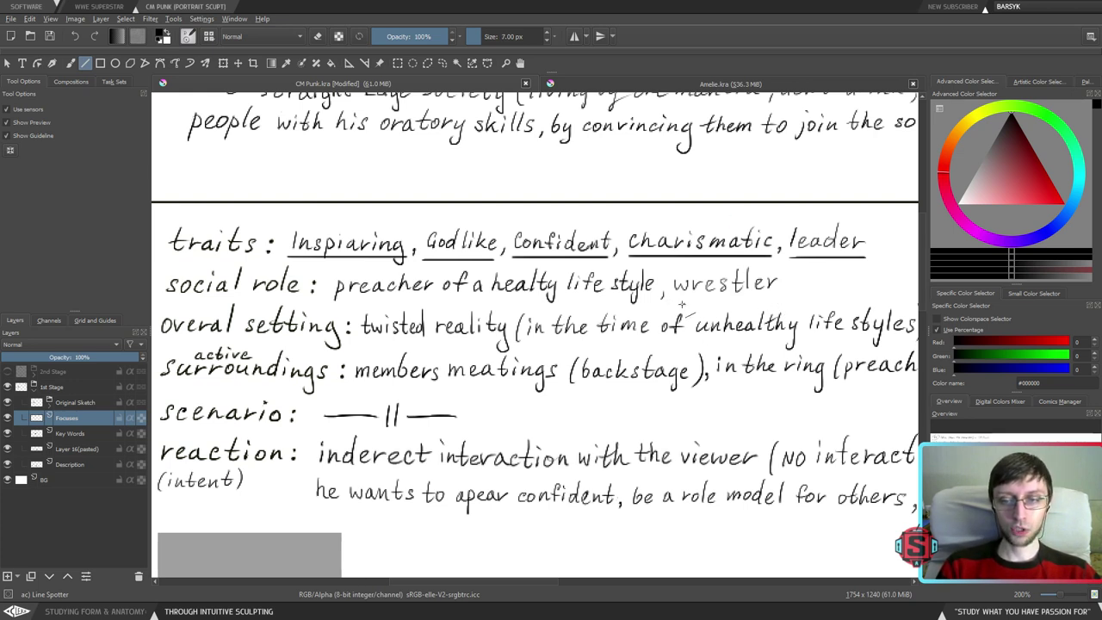
left_click_drag(670, 300, 780, 300)
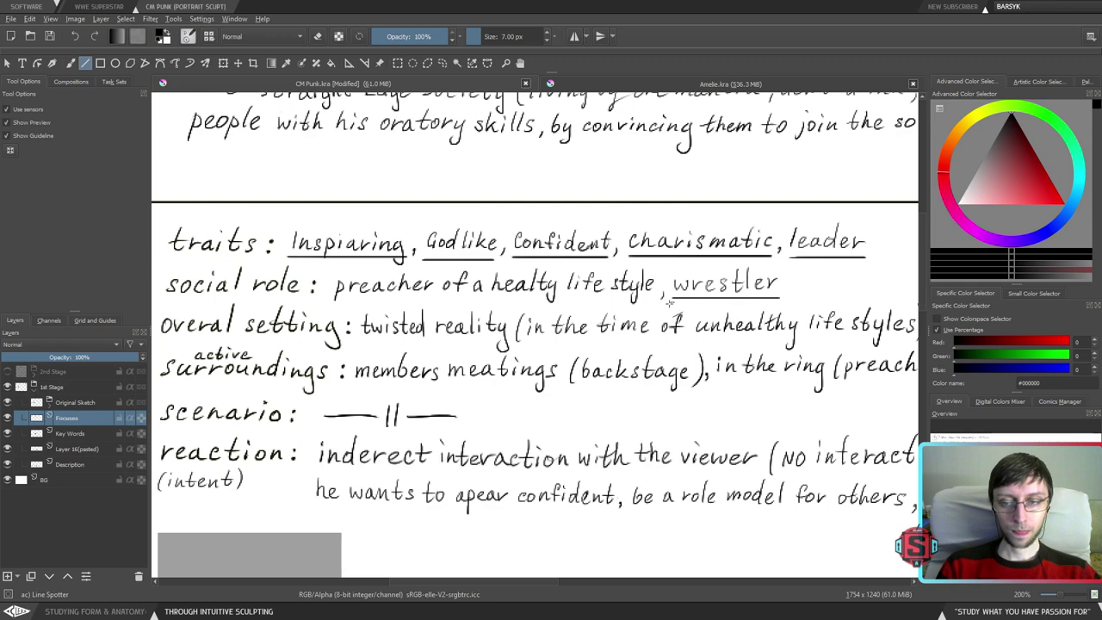
key("ctrl+z")
left_click_drag(670, 299, 781, 301)
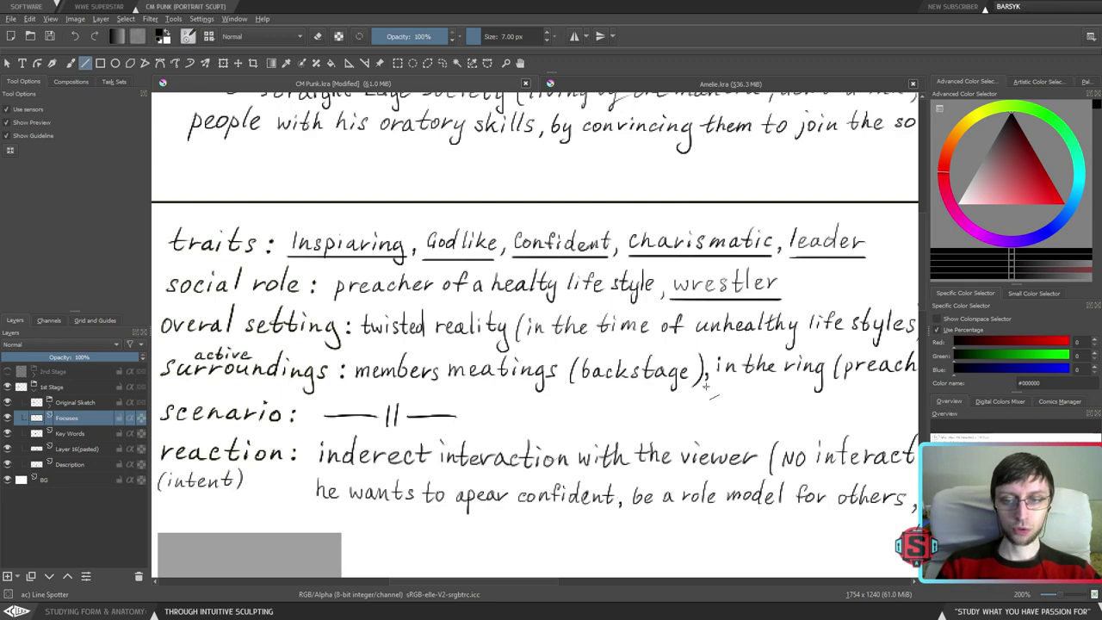
- Read through the description from traits to reaction, looking for further key words to underline
key("1")
left_click_drag(684, 433, 635, 422)
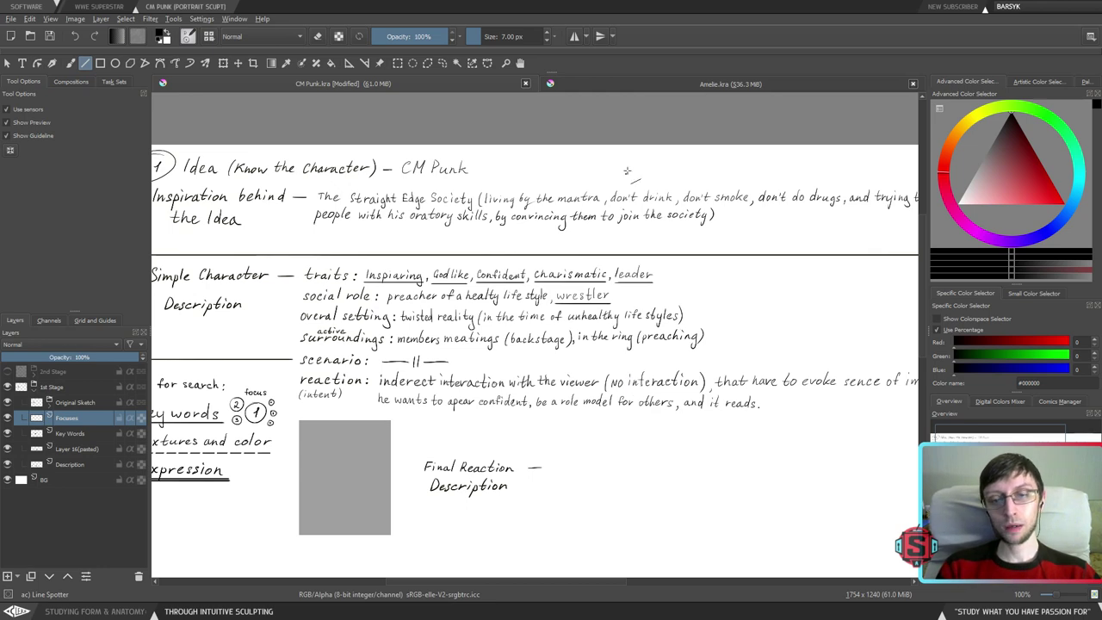
mouse_move(595, 380)
left_mouse_down()
mouse_move(684, 360)
mouse_move(635, 335)
left_mouse_up()
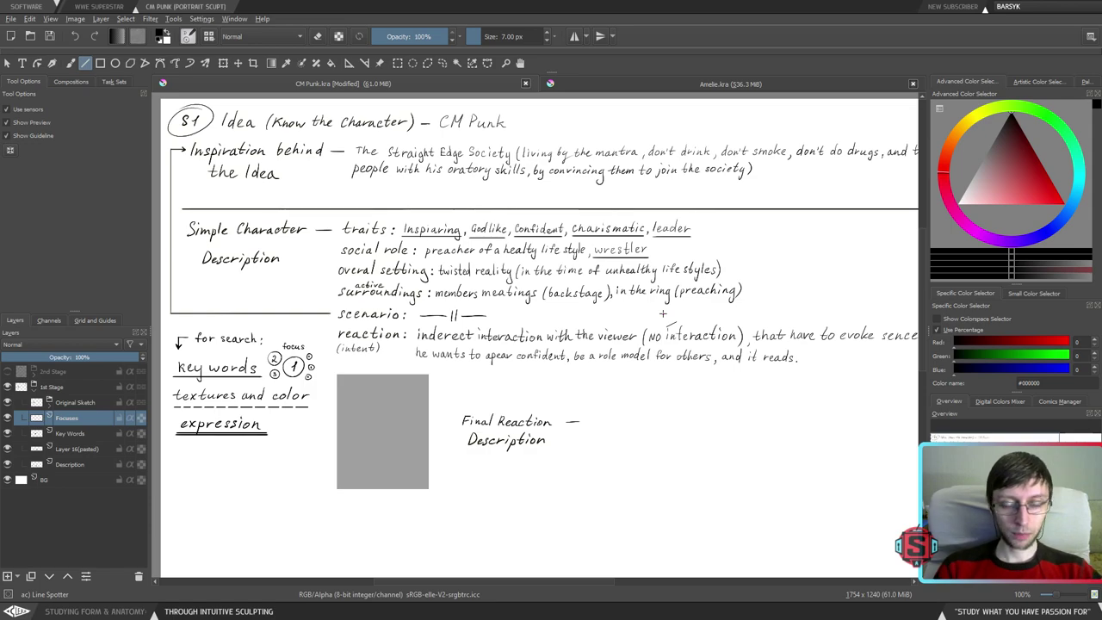
scroll(597, 253, "down", 2)
scroll(597, 253, "up", 2)
key("plus")
key("plus")
key("minus")
key("minus")
key("plus")
key("plus")
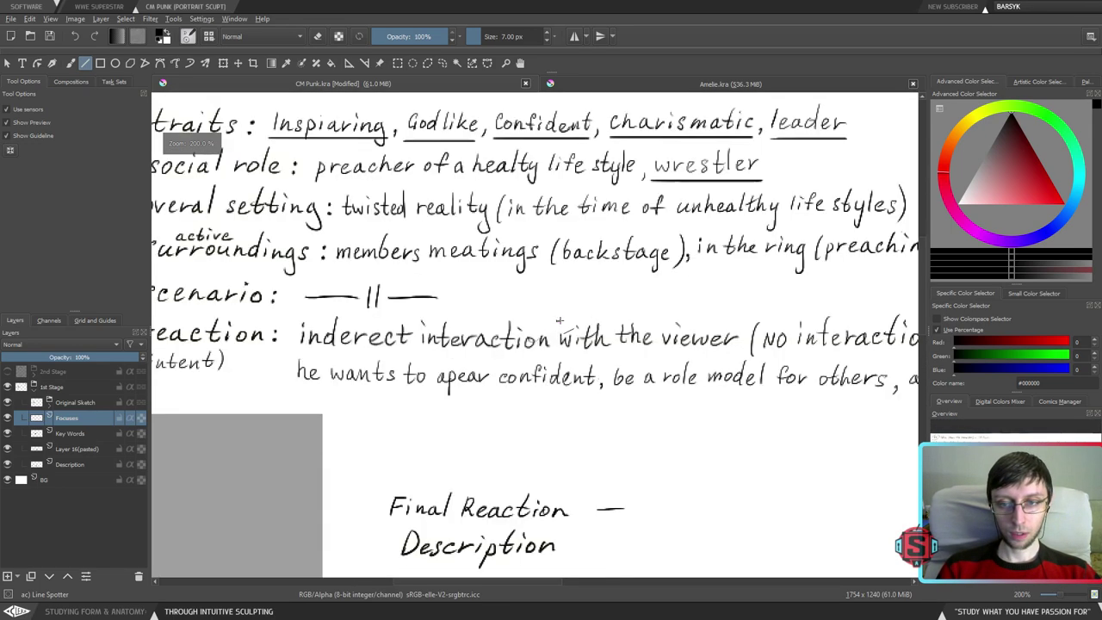
left_click_drag(646, 285, 600, 384)
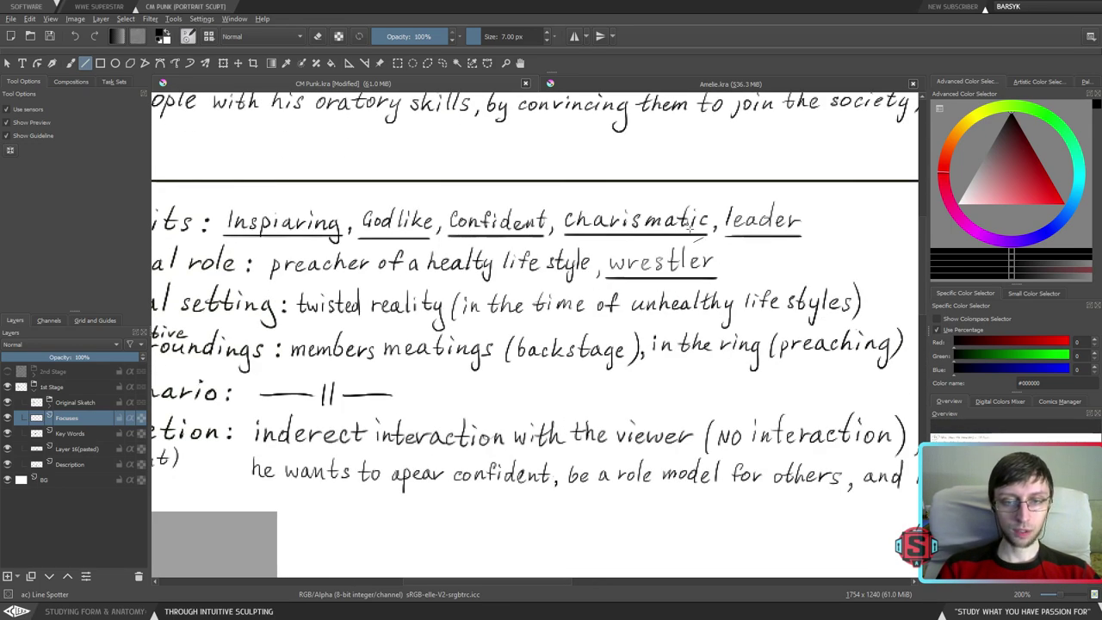
scroll(672, 306, "down", 2)
scroll(668, 316, "up", 2)
left_click_drag(667, 316, 884, 328)
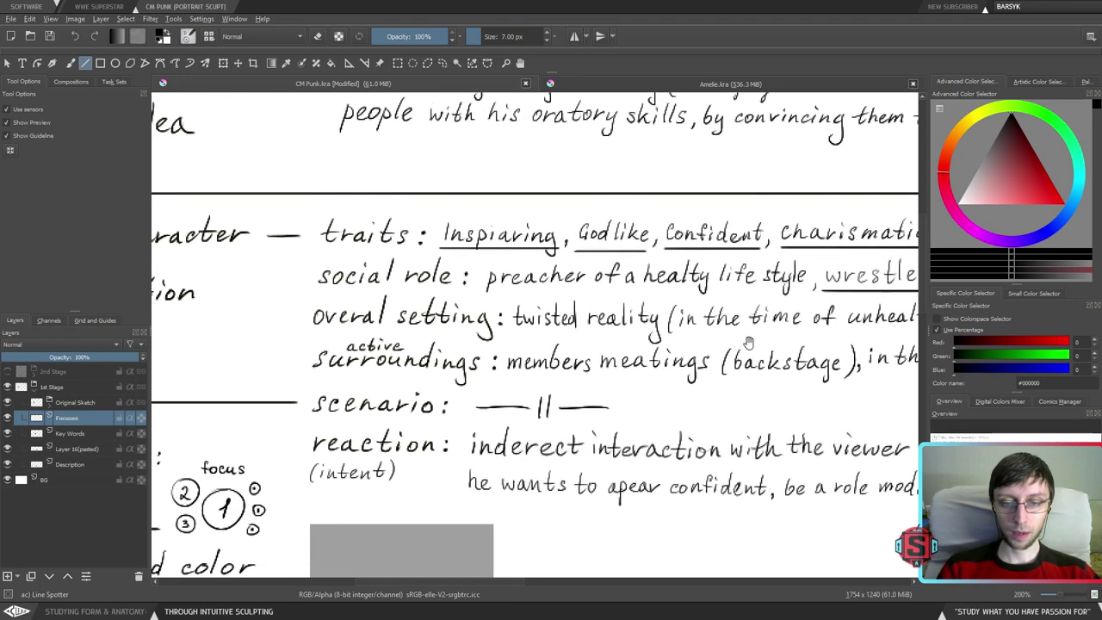
left_click_drag(690, 323, 584, 320)
left_click_drag(615, 386, 555, 383)
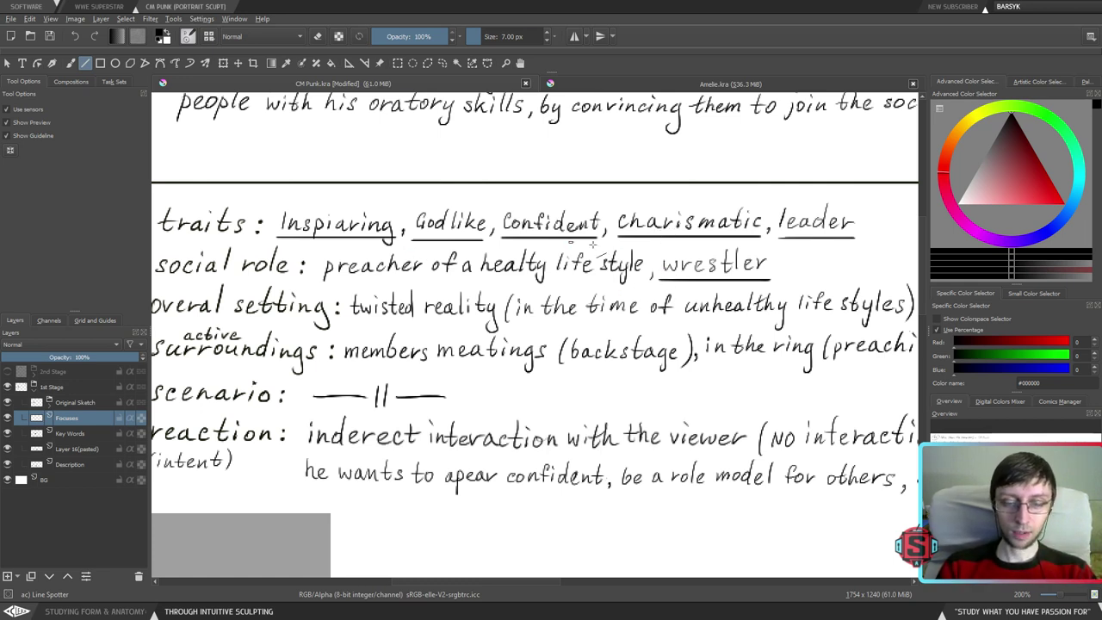
key("ctrl+minus")
key("ctrl+minus")
key("ctrl+plus")
key("ctrl+plus")
left_click_drag(613, 359, 702, 351)
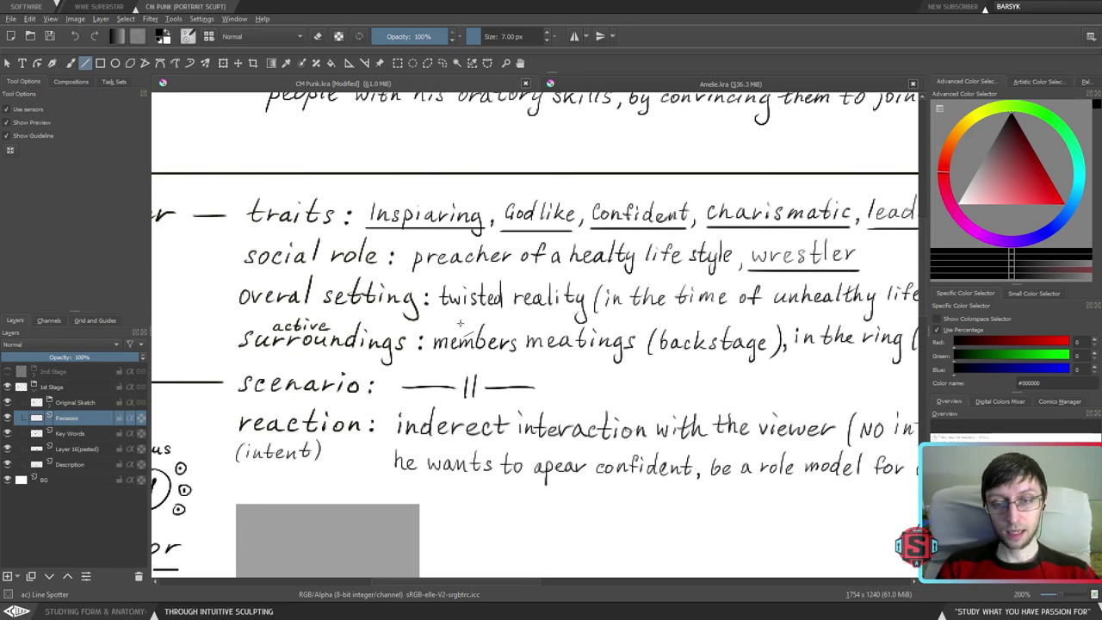
left_click_drag(671, 402, 585, 408)
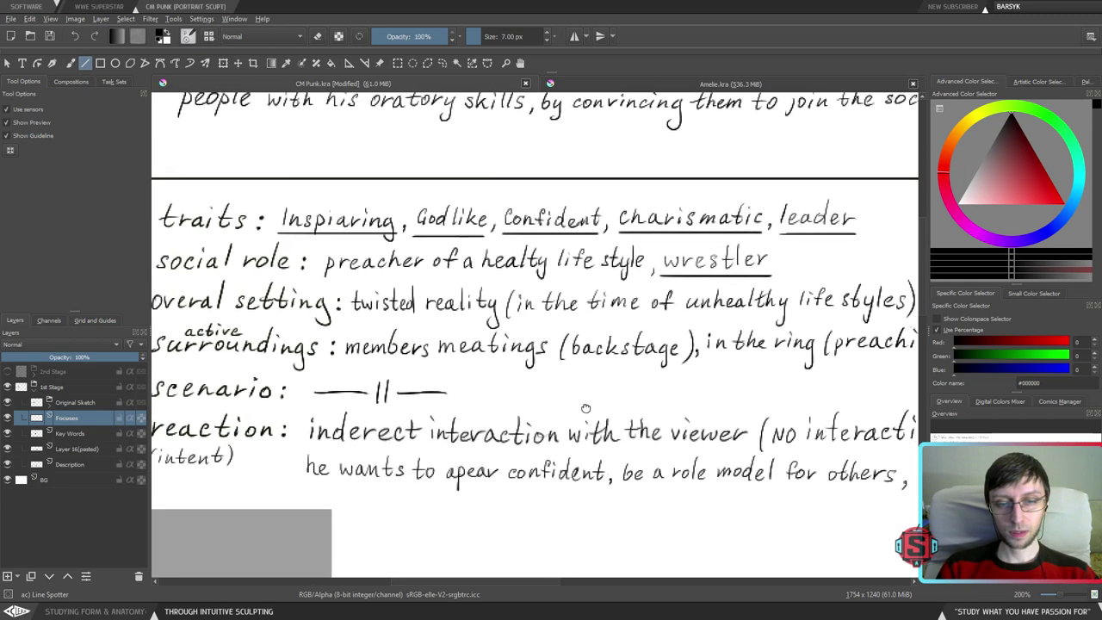
- Check the overall setting and surroundings lines against the marked key words on the Amelie sheet, and return to the CM Punk sheet
scroll(586, 408, "left", 1)
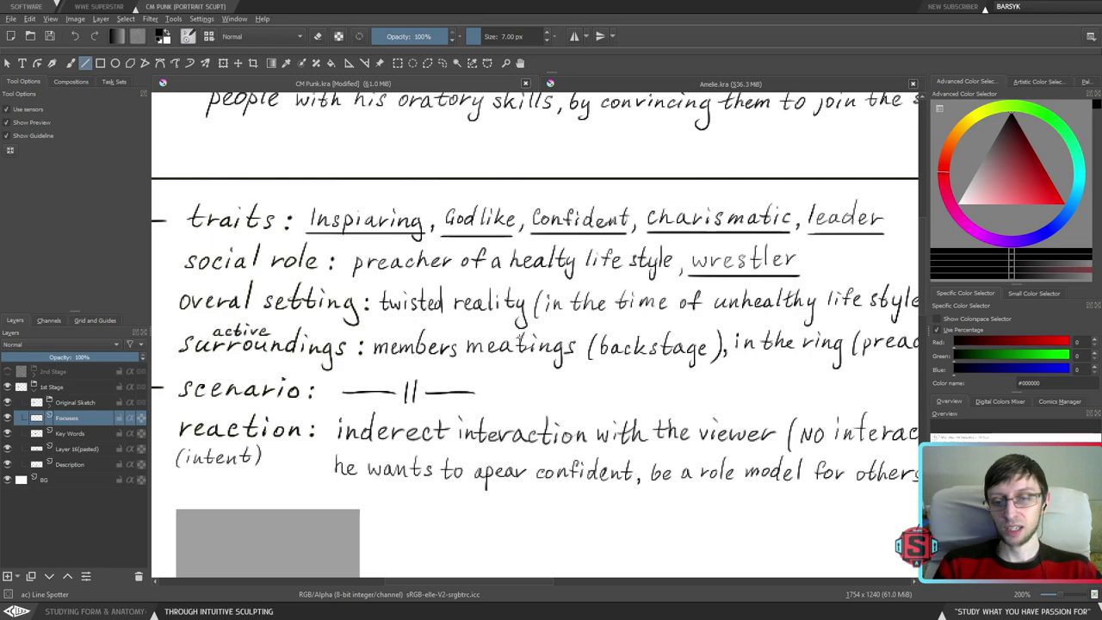
scroll(527, 403, "right", 4)
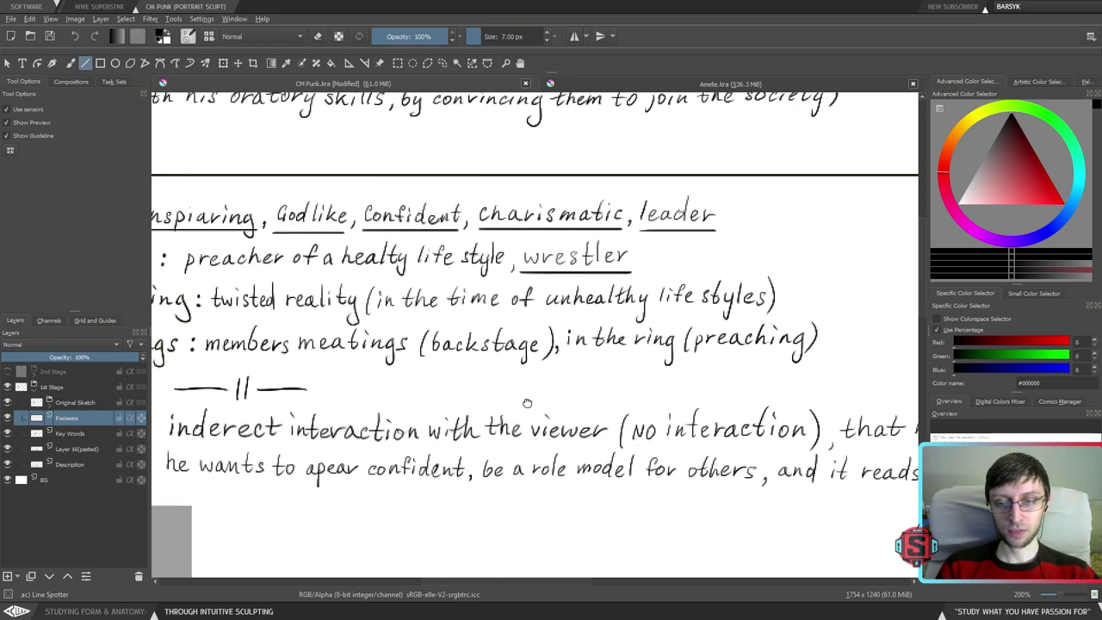
left_click_drag(527, 403, 648, 372)
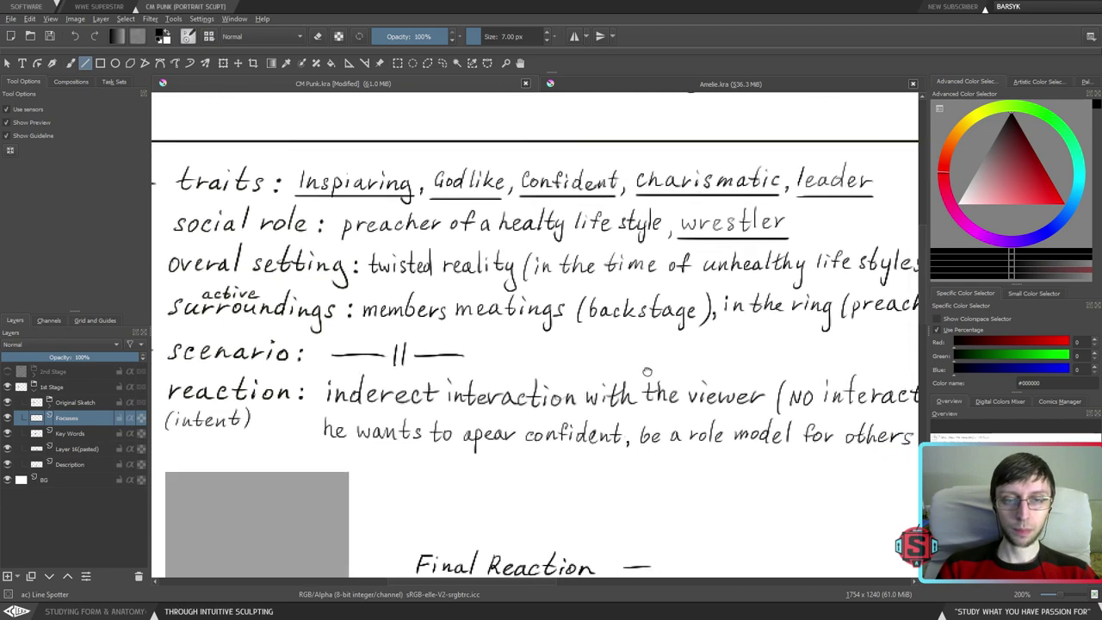
left_click(707, 84)
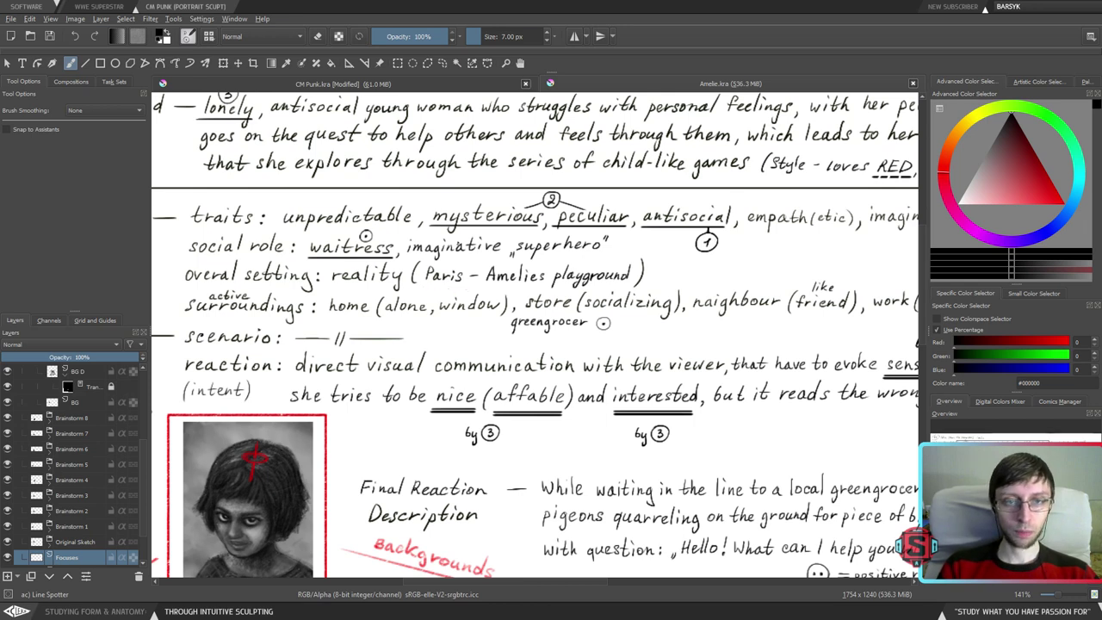
left_click(388, 86)
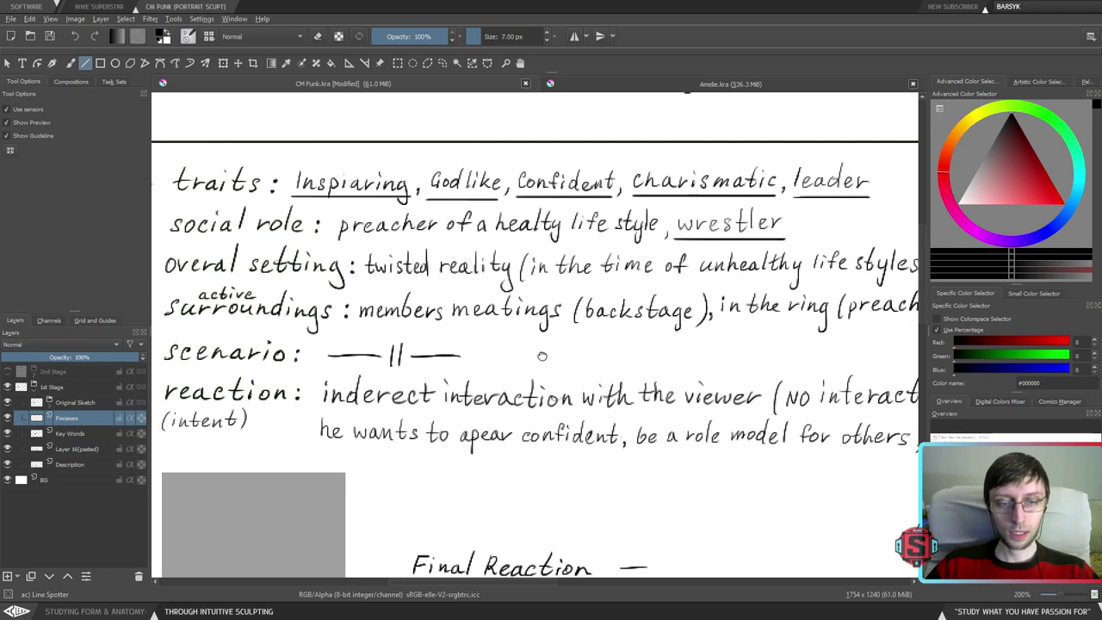
- Try underlining "twisted reality" in the overall setting line, first freehand and again with a straight line, undoing both marks
scroll(530, 354, "down", 2)
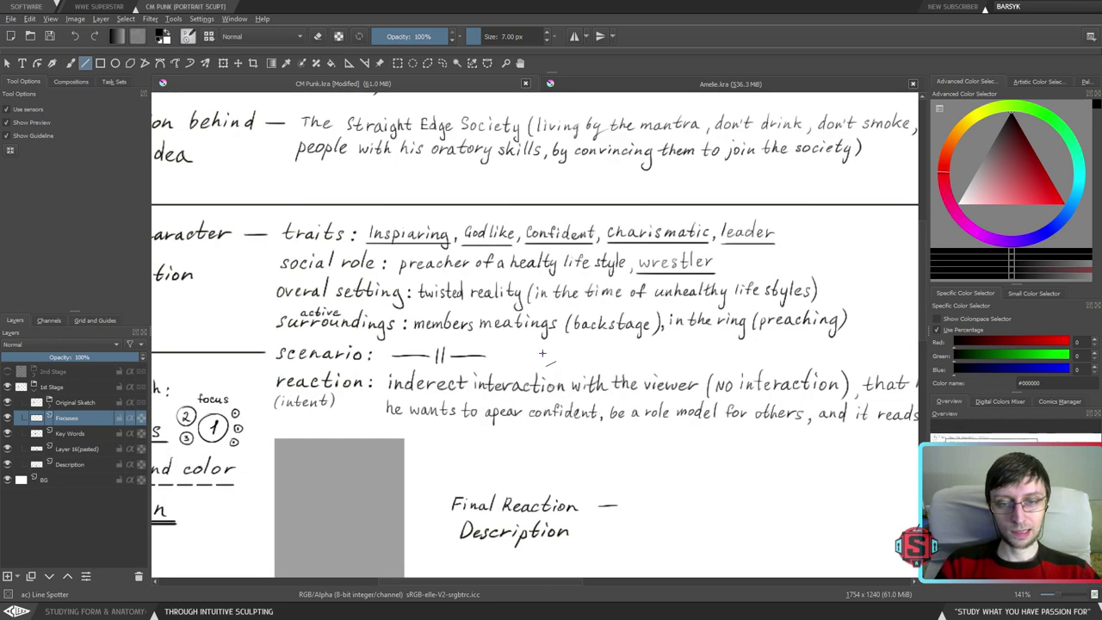
key("b")
left_click_drag(419, 303, 521, 301)
key("ctrl+z")
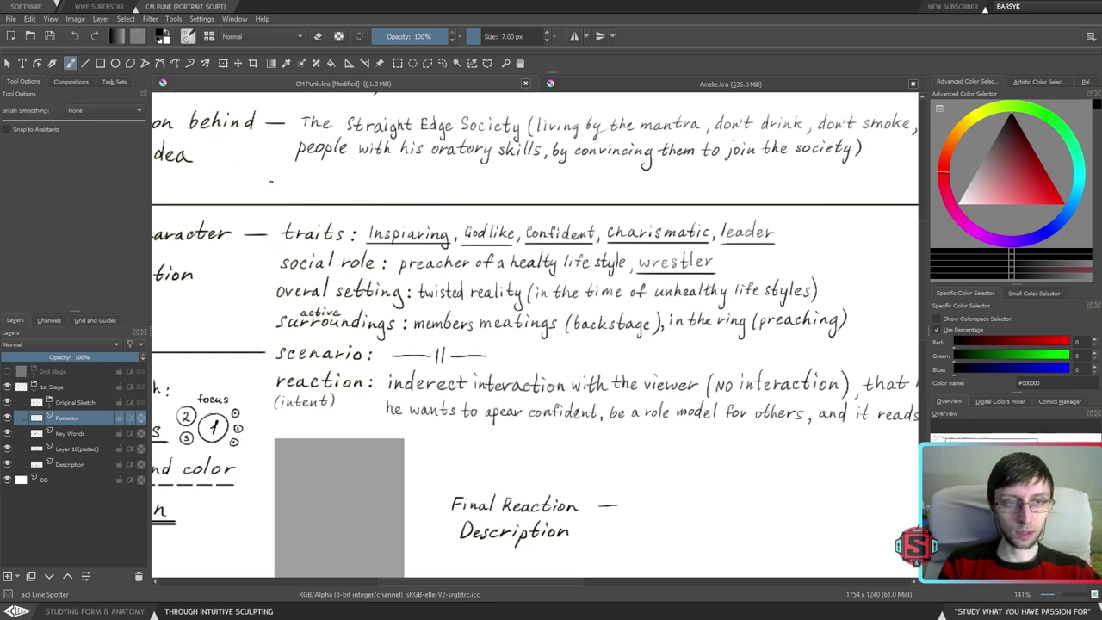
key("v")
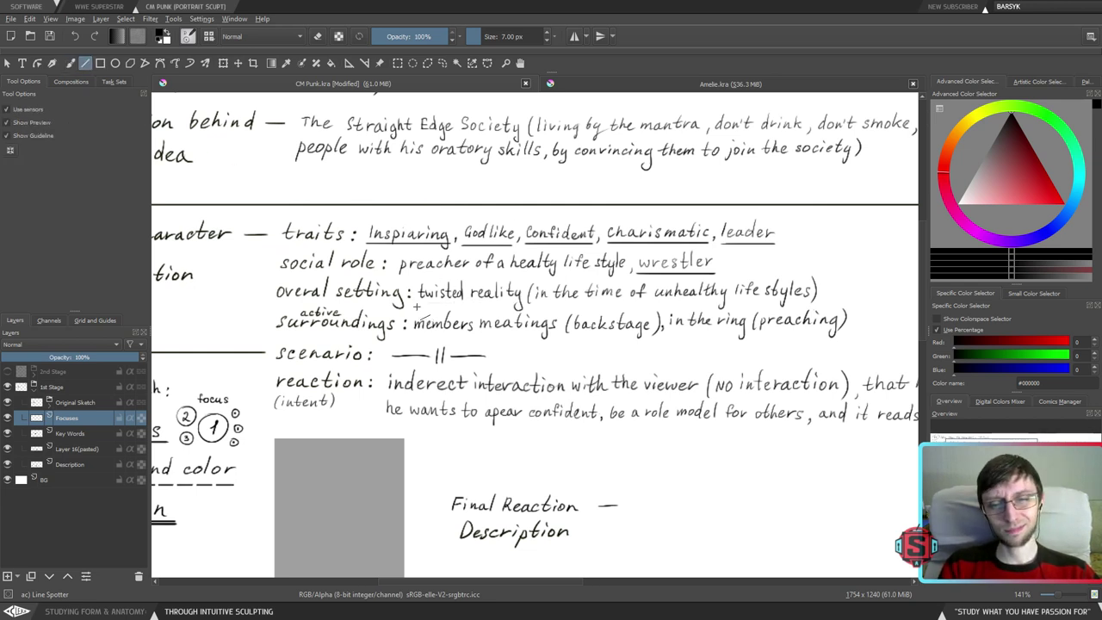
left_click_drag(419, 302, 521, 302)
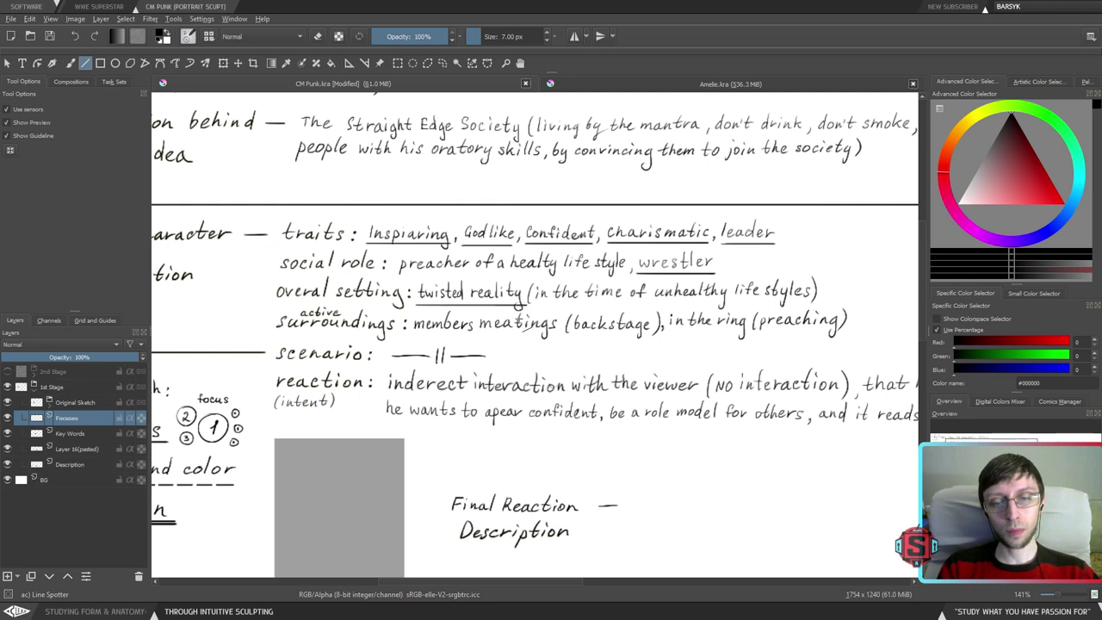
key("ctrl+z")
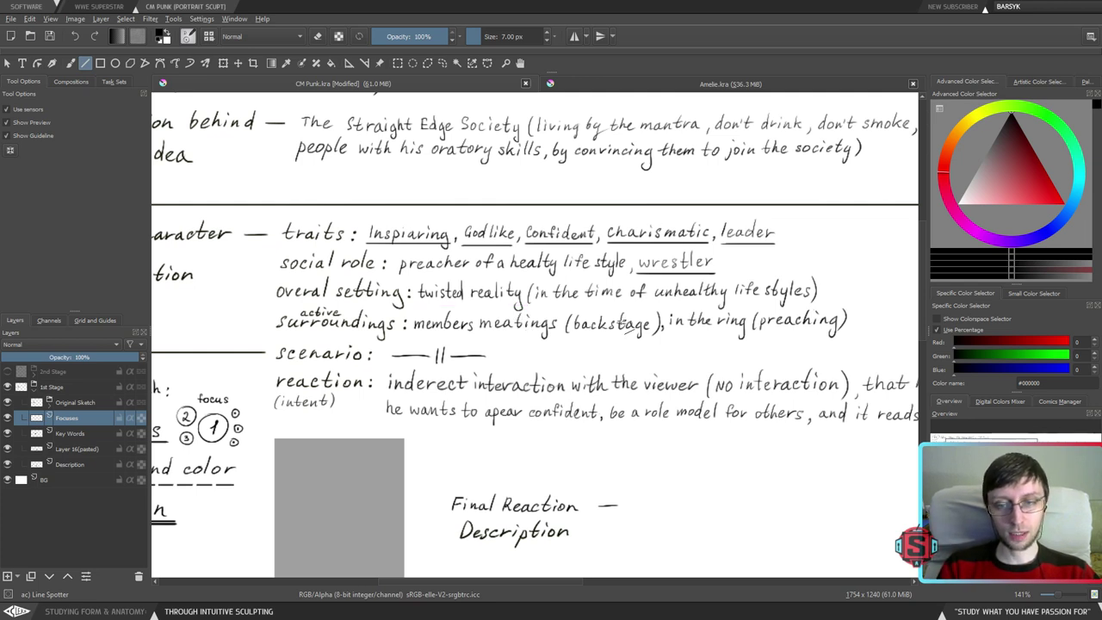
- Try a straight underline beneath "in the time of unhealthy life styles" in the overall setting line, undoing each line drawn
left_click_drag(530, 303, 832, 302)
key("ctrl+z")
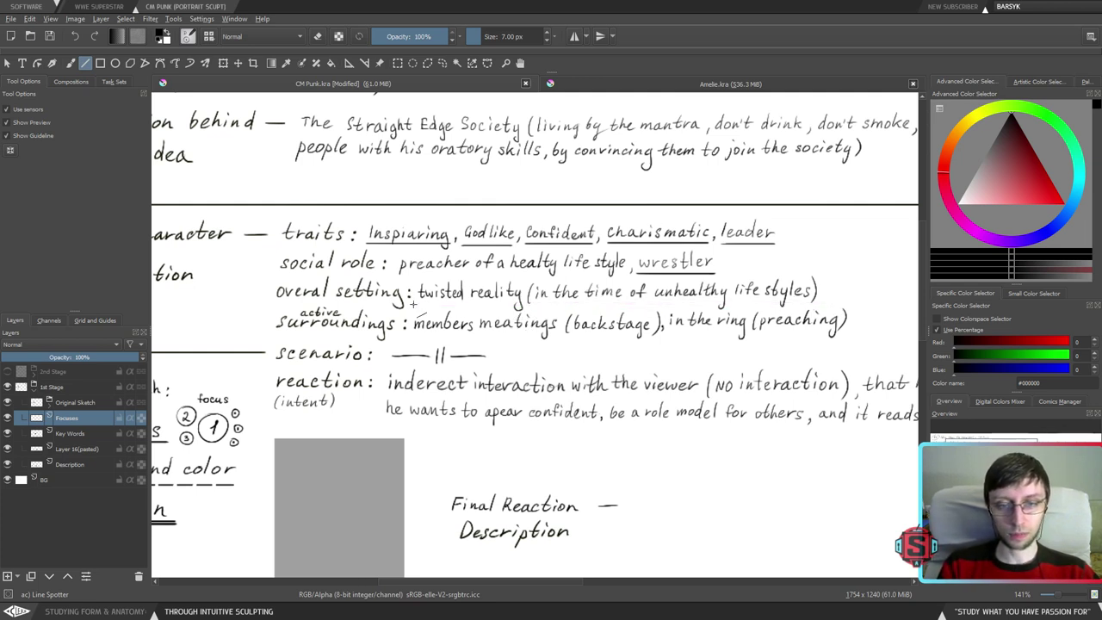
left_click_drag(414, 303, 813, 300)
key("ctrl+z")
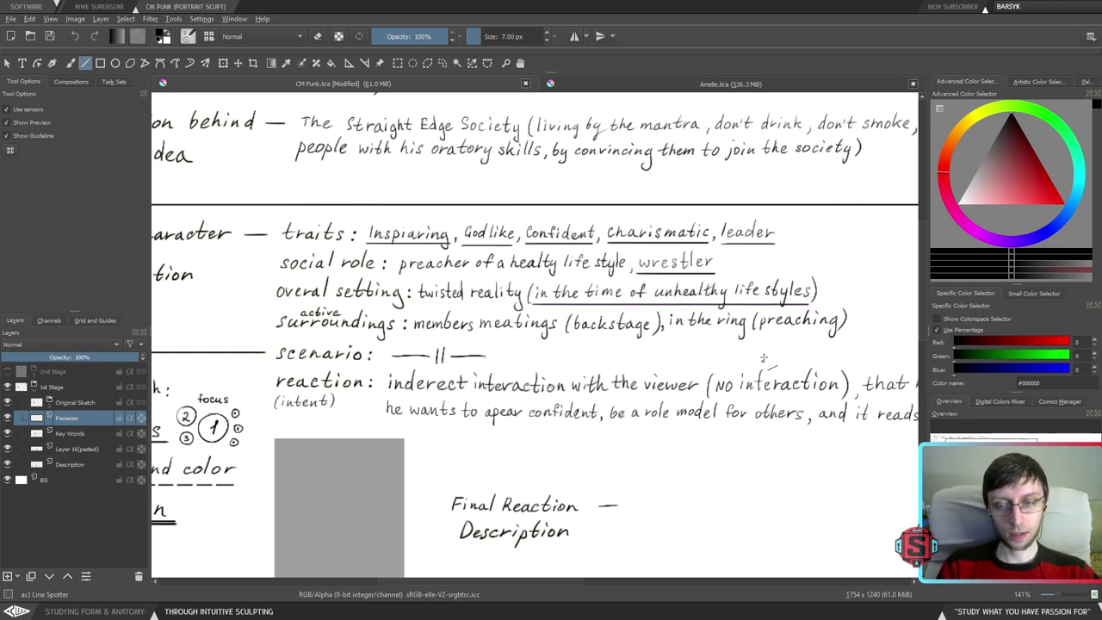
key("ctrl+z")
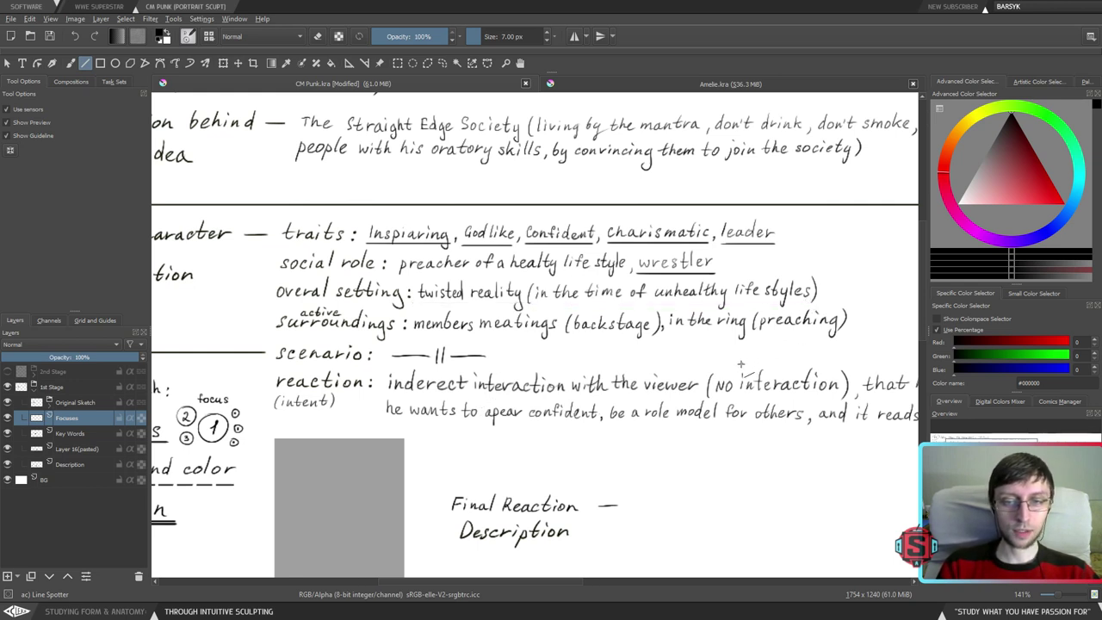
- Underline only "unhealthy life styles" in the overall setting line with a straight line, and return to the freehand brush
left_click_drag(735, 384, 700, 382)
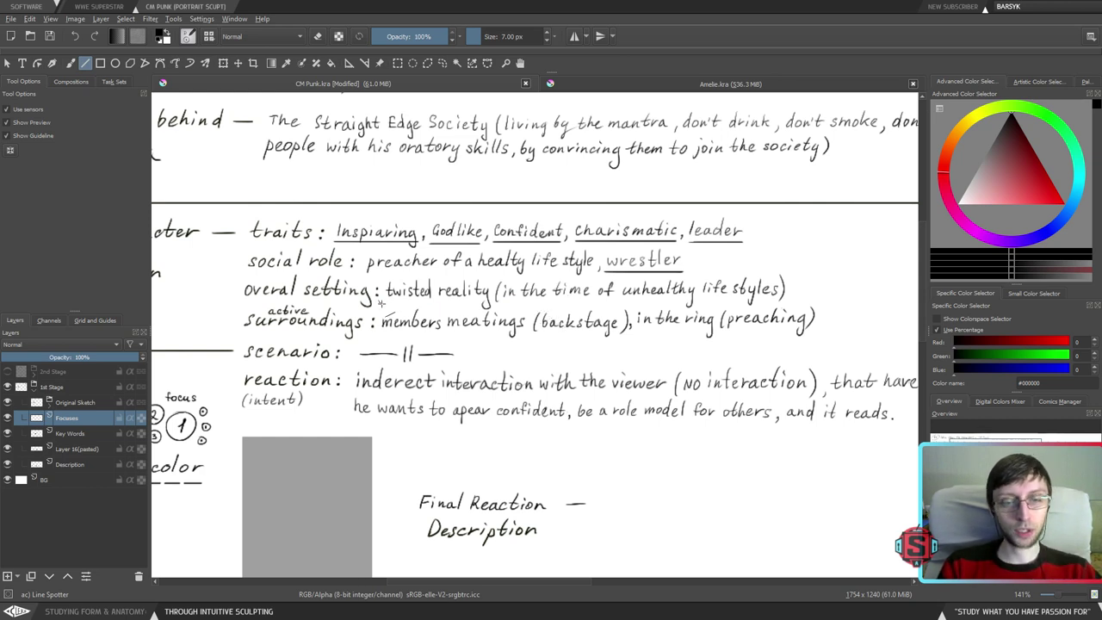
left_click_drag(379, 307, 496, 306)
key("ctrl+z")
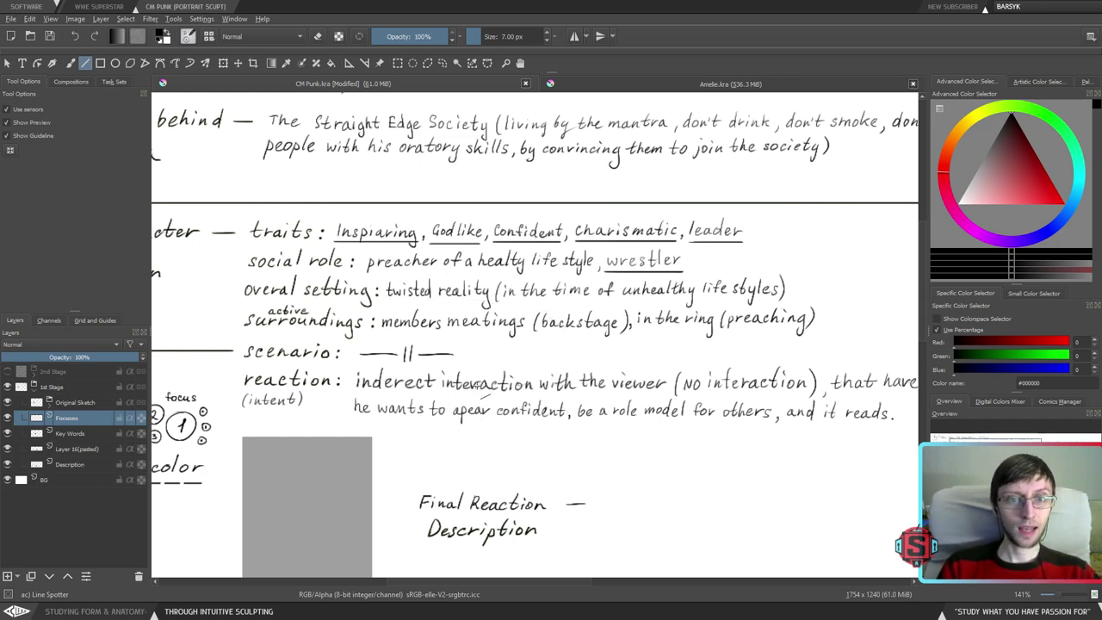
left_click_drag(615, 302, 778, 301)
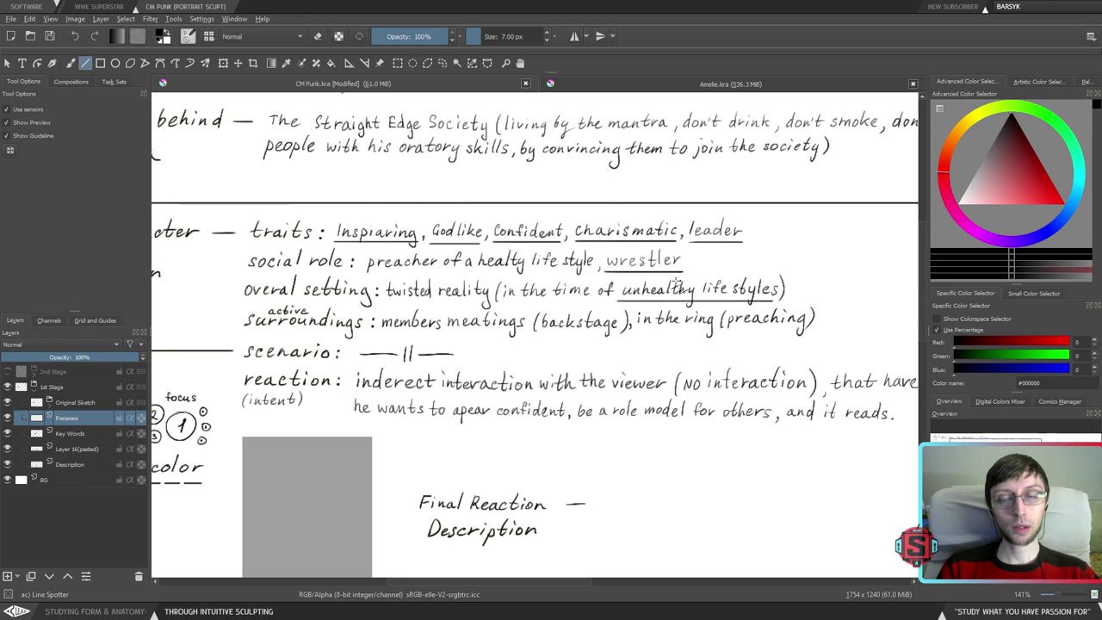
key("b")
- Sketch a bent arrow from "unhealthy life styles" to "role model" in the reaction text, and undo it
left_click_drag(602, 438, 619, 367)
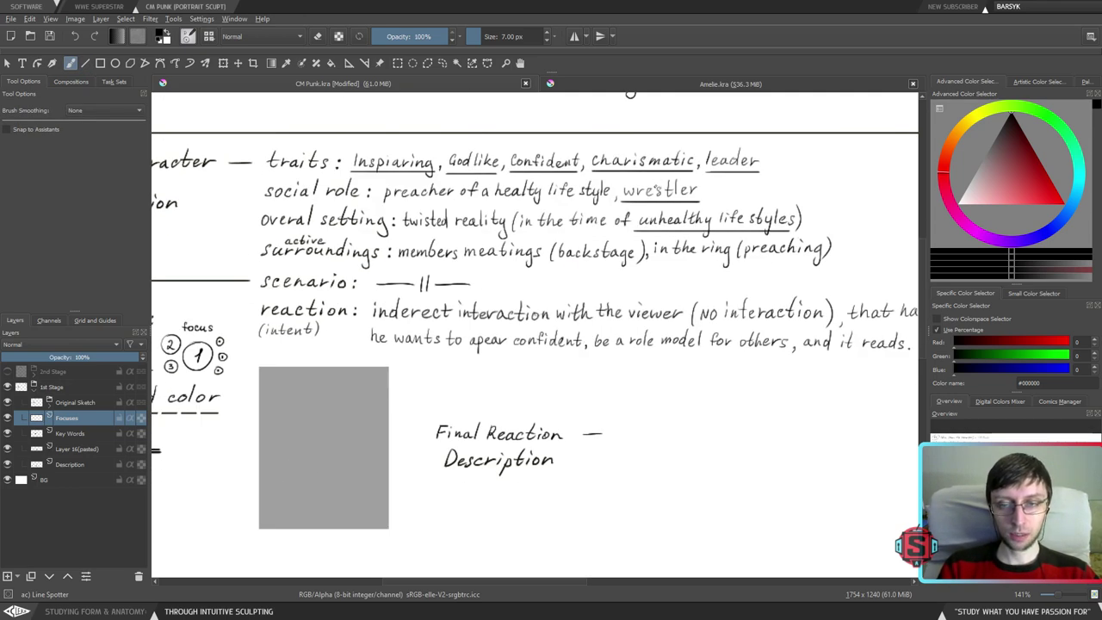
left_click_drag(636, 317, 626, 351)
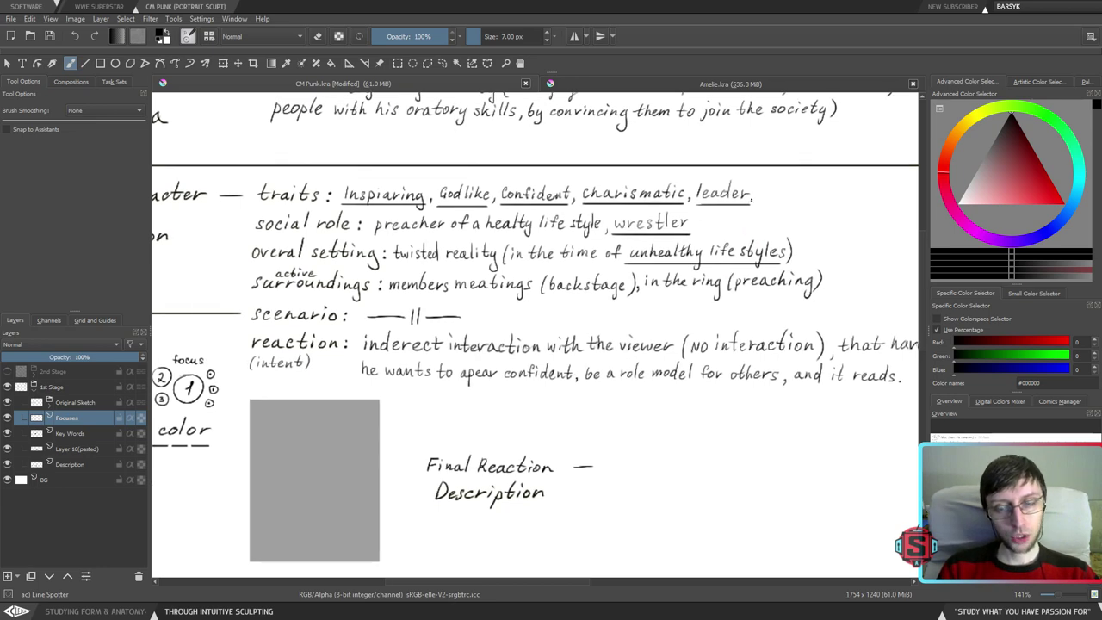
left_click_drag(687, 284, 661, 301)
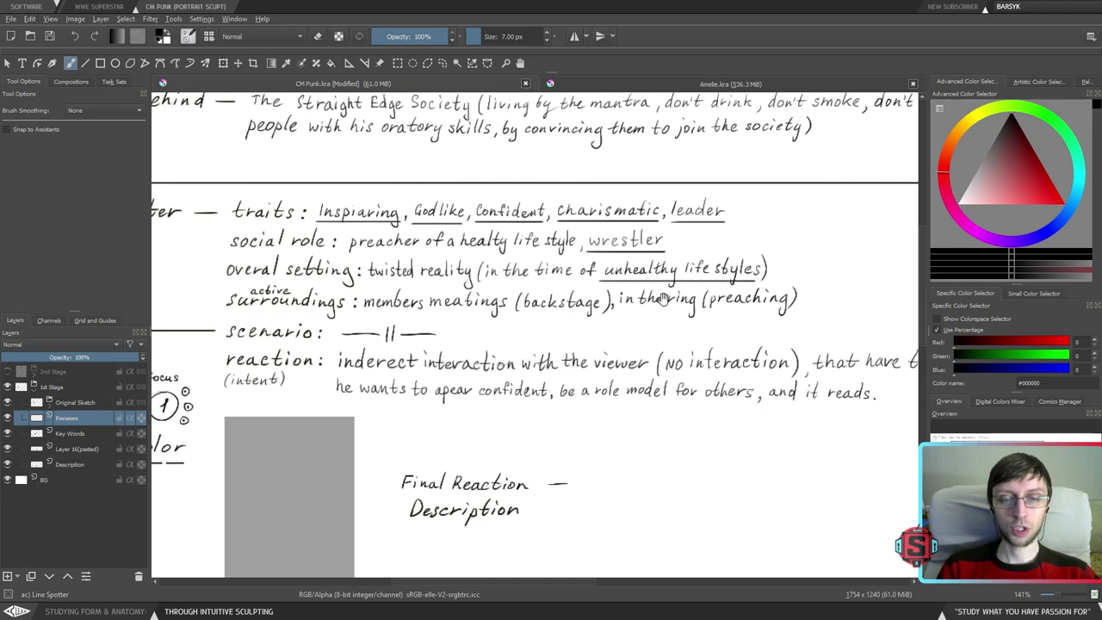
mouse_move(661, 300)
left_mouse_down()
mouse_move(667, 328)
mouse_move(668, 282)
left_mouse_up()
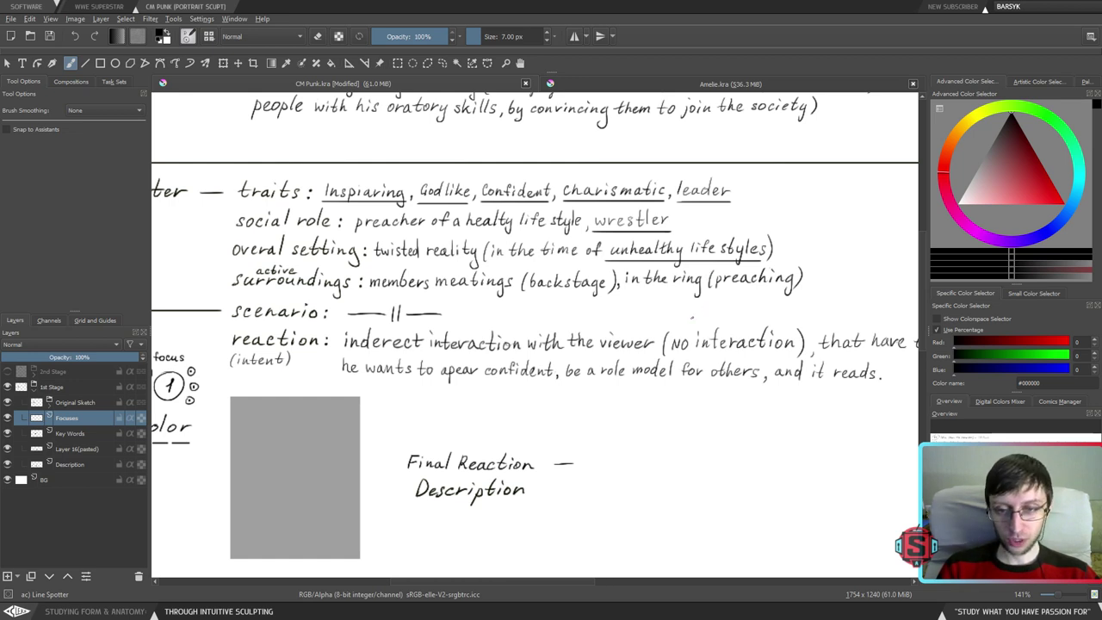
mouse_move(778, 250)
left_mouse_down()
mouse_move(837, 256)
mouse_move(771, 393)
mouse_move(689, 420)
mouse_move(652, 384)
mouse_move(665, 395)
left_mouse_up()
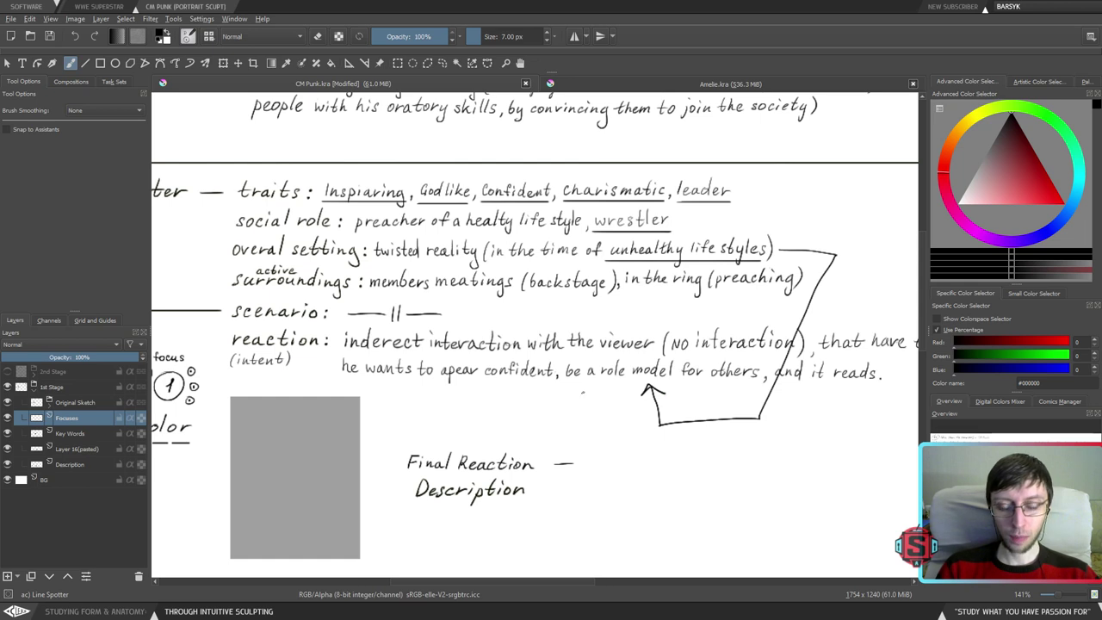
key("ctrl+z")
key("ctrl+z")
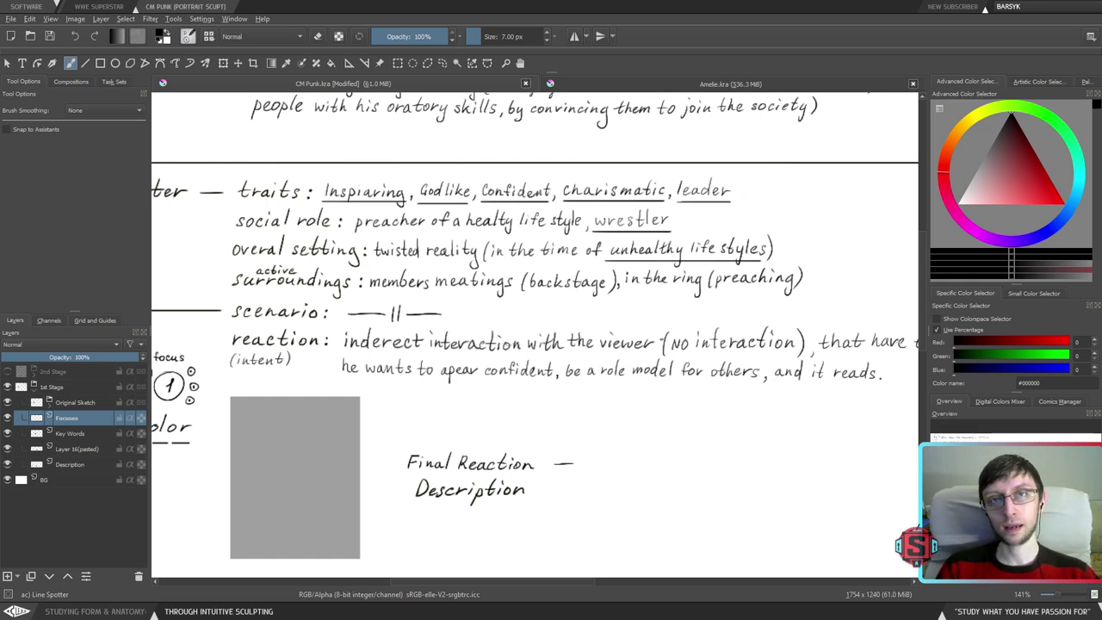
- Try a freehand underline below "role model" and a stroke beside the overall setting and surroundings lines, undoing these marks
mouse_move(780, 249)
left_mouse_down()
mouse_move(827, 249)
mouse_move(788, 388)
mouse_move(656, 399)
mouse_move(628, 378)
mouse_move(625, 390)
mouse_move(656, 385)
mouse_move(607, 383)
mouse_move(676, 384)
left_mouse_up()
key("ctrl+z")
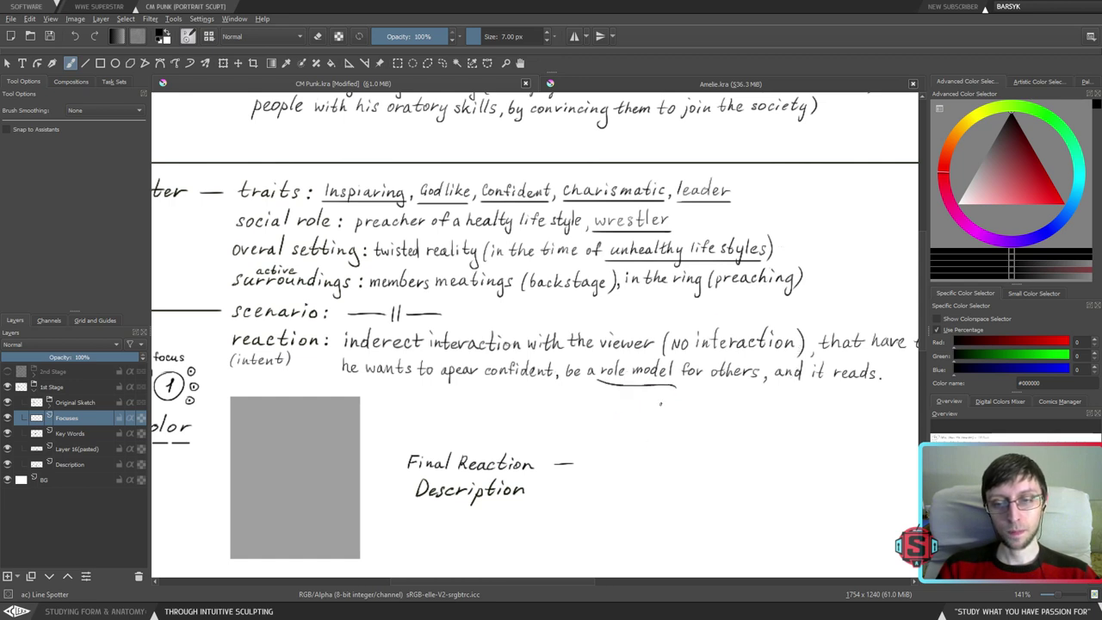
key("ctrl+z")
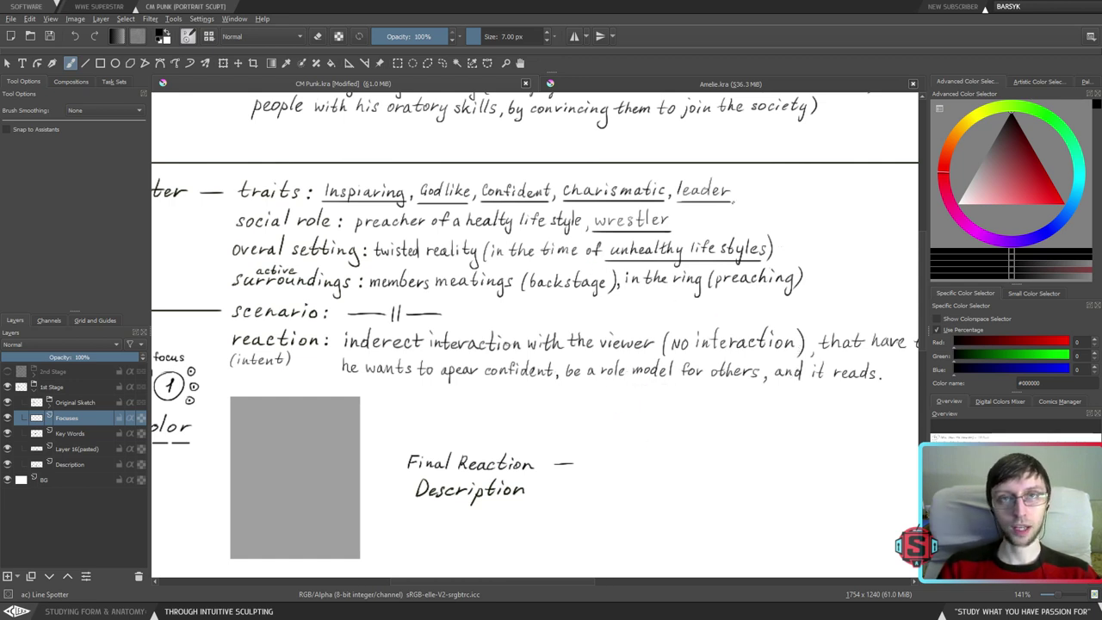
mouse_move(749, 226)
left_mouse_down()
mouse_move(806, 245)
mouse_move(809, 312)
mouse_move(823, 297)
left_mouse_up()
key("ctrl+z")
key("ctrl+z")
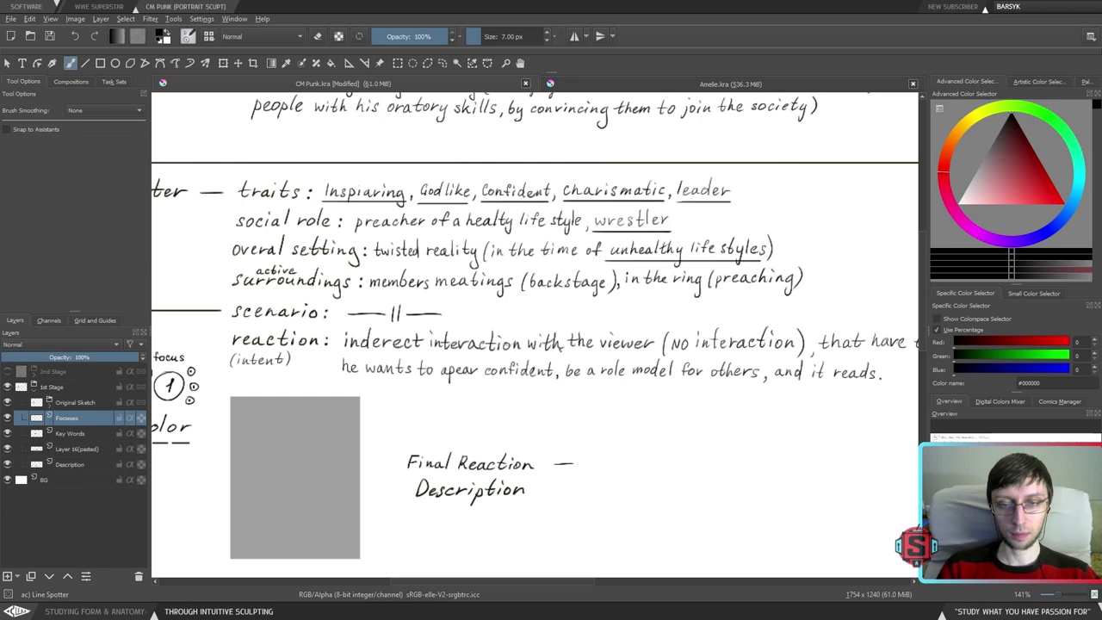
- Underline "members meatings" in the surroundings line with a freehand stroke
mouse_move(414, 302)
left_mouse_down()
mouse_move(391, 327)
mouse_move(400, 346)
left_mouse_up()
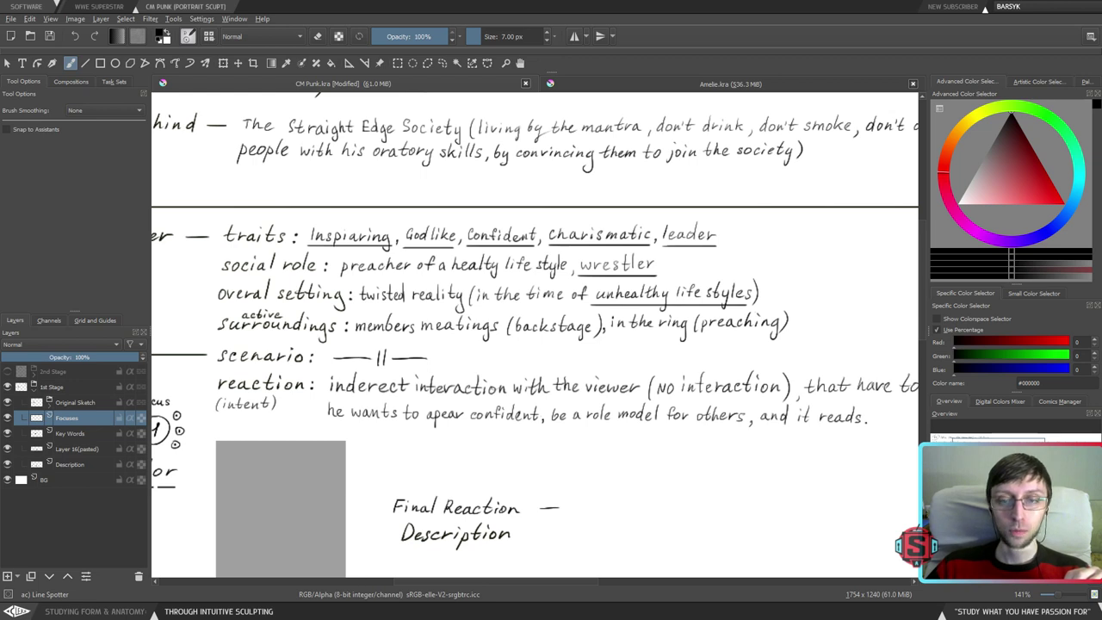
left_click_drag(527, 242, 531, 236)
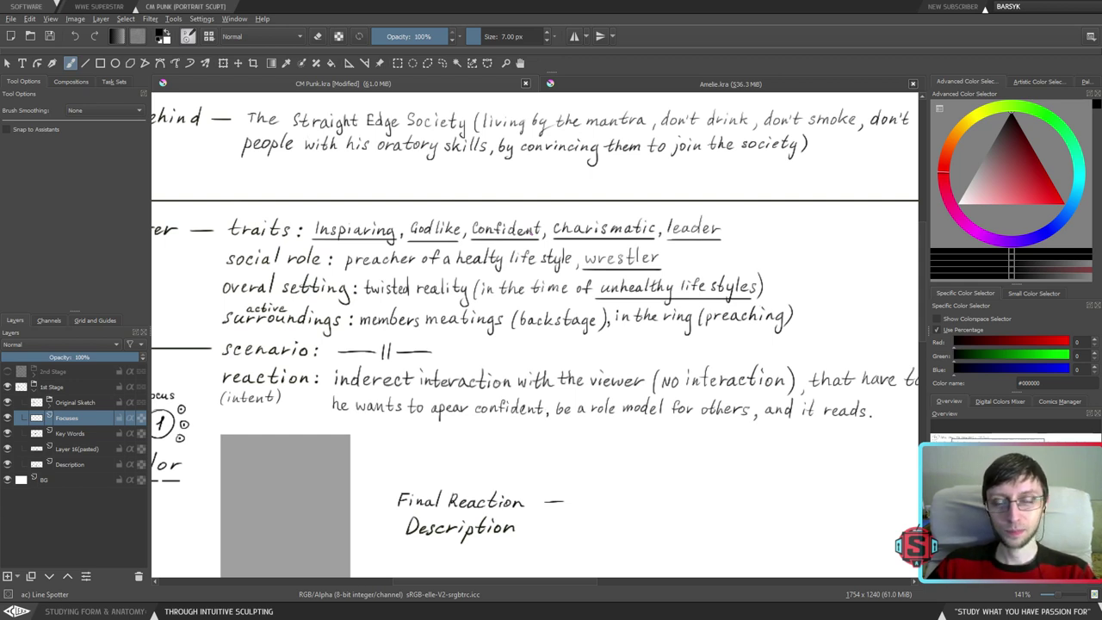
key("ctrl+minus")
key("ctrl+minus")
key("ctrl+plus")
key("ctrl+plus")
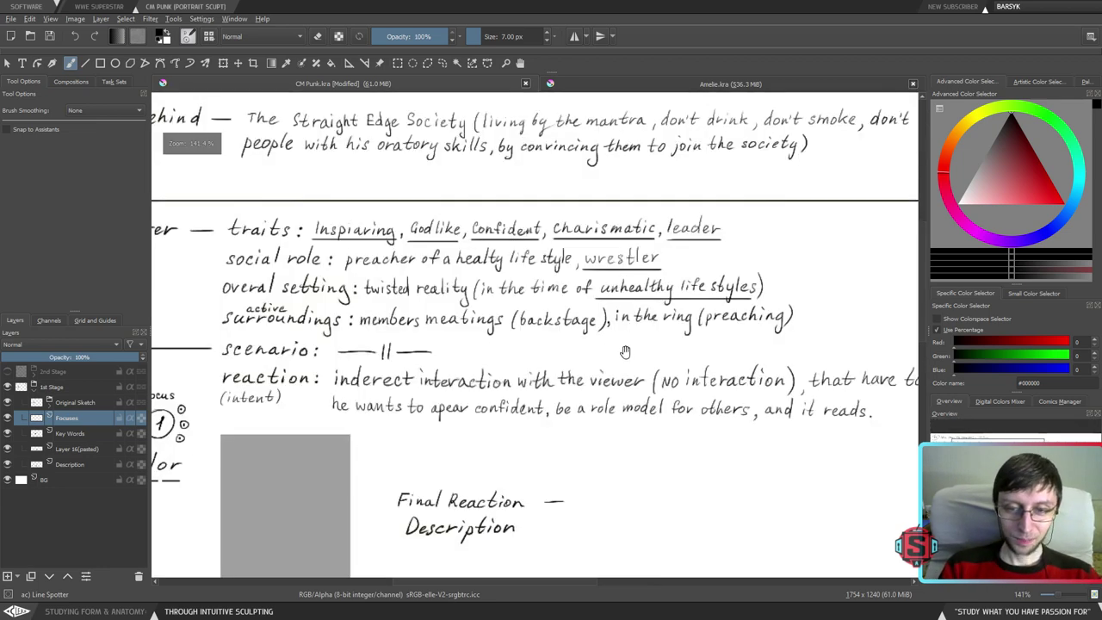
left_click_drag(496, 326, 495, 312)
mouse_move(355, 354)
left_mouse_down()
mouse_move(337, 349)
mouse_move(519, 312)
left_mouse_up()
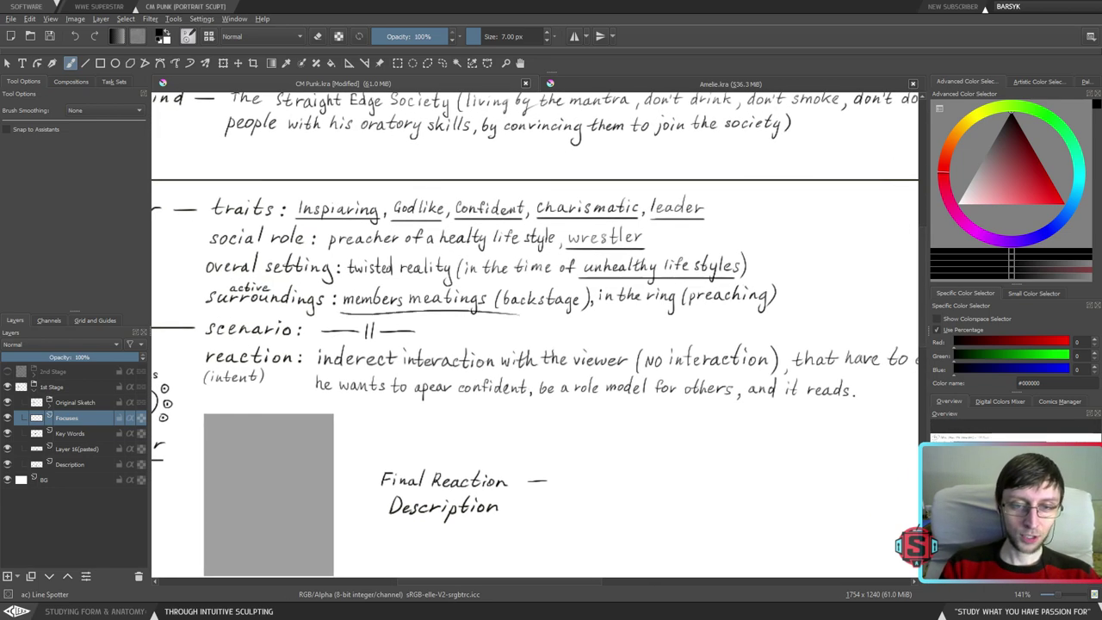
- Undo the underline beneath "members meatings (backstage)" in the active surroundings line
key("ctrl+z")
left_click_drag(272, 330, 269, 322)
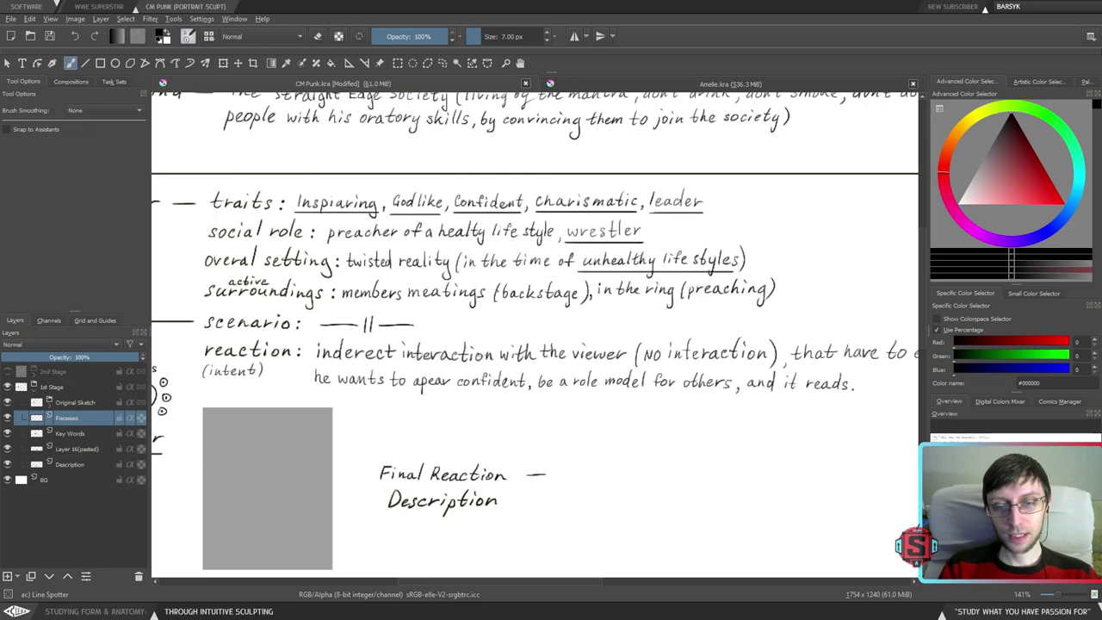
scroll(487, 324, "up", 2)
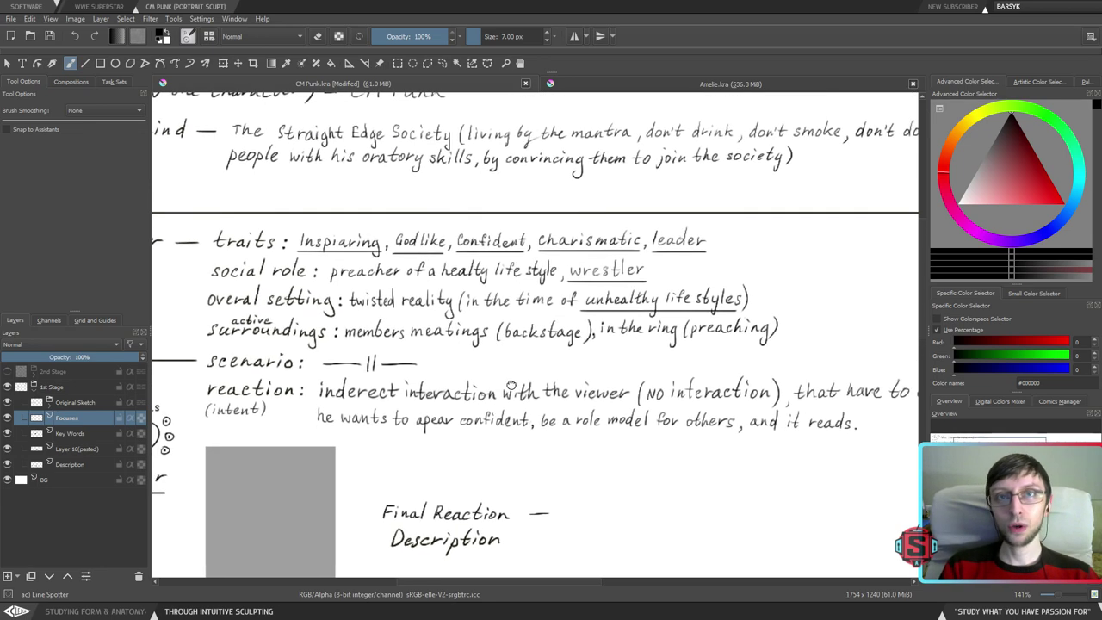
- Compare the CM Punk character description with the finished notes in Amelie.kra, checking the surroundings and final reaction sections
left_click(582, 86)
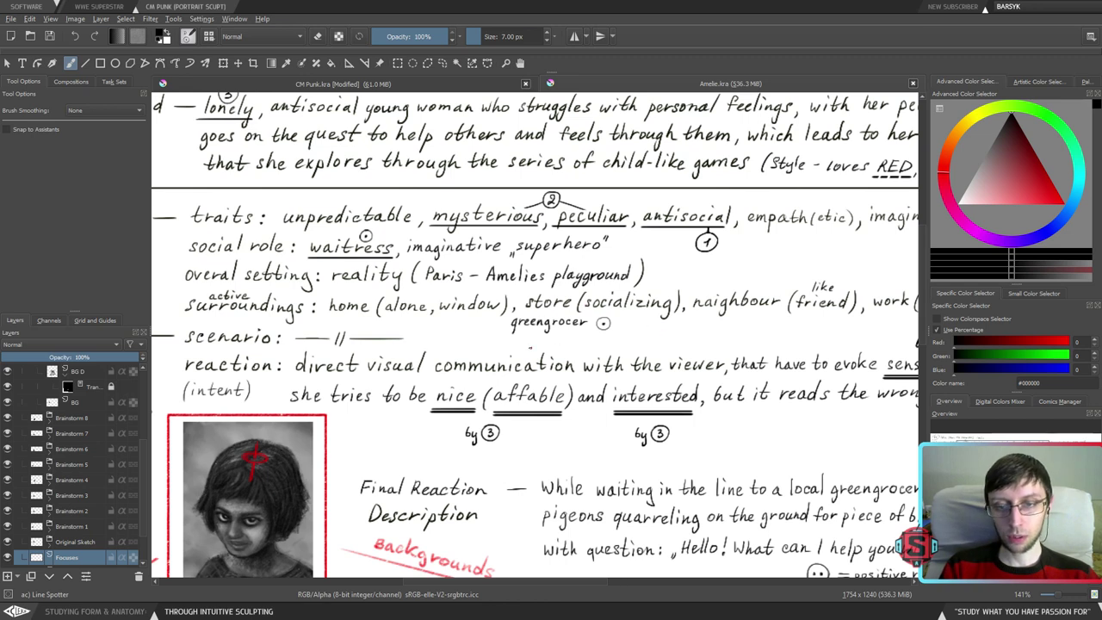
left_click(368, 86)
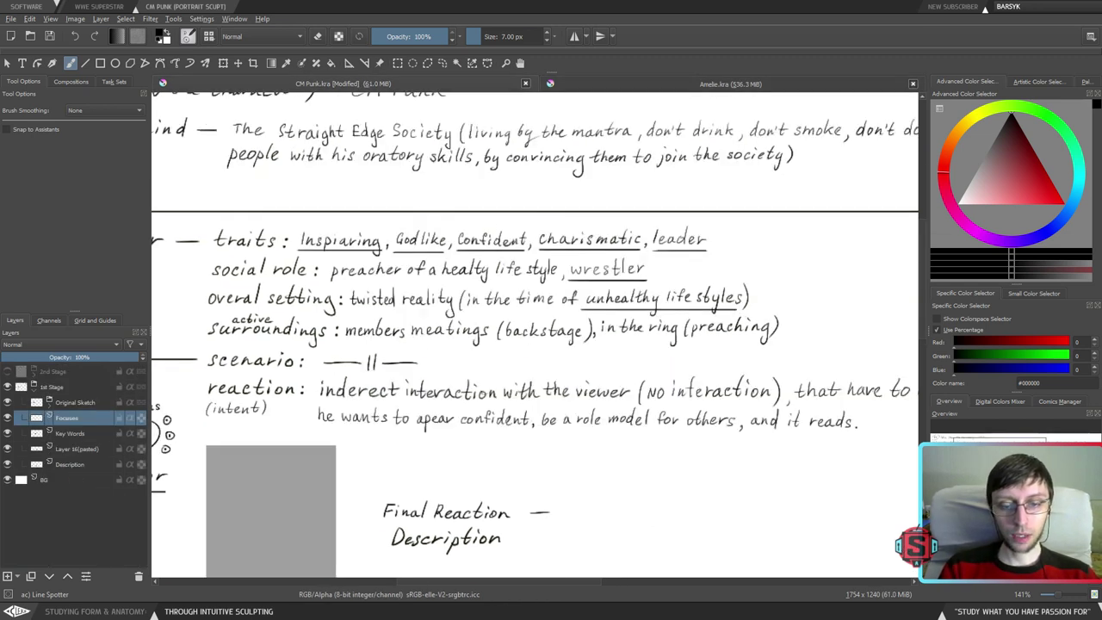
left_click_drag(529, 527, 510, 437)
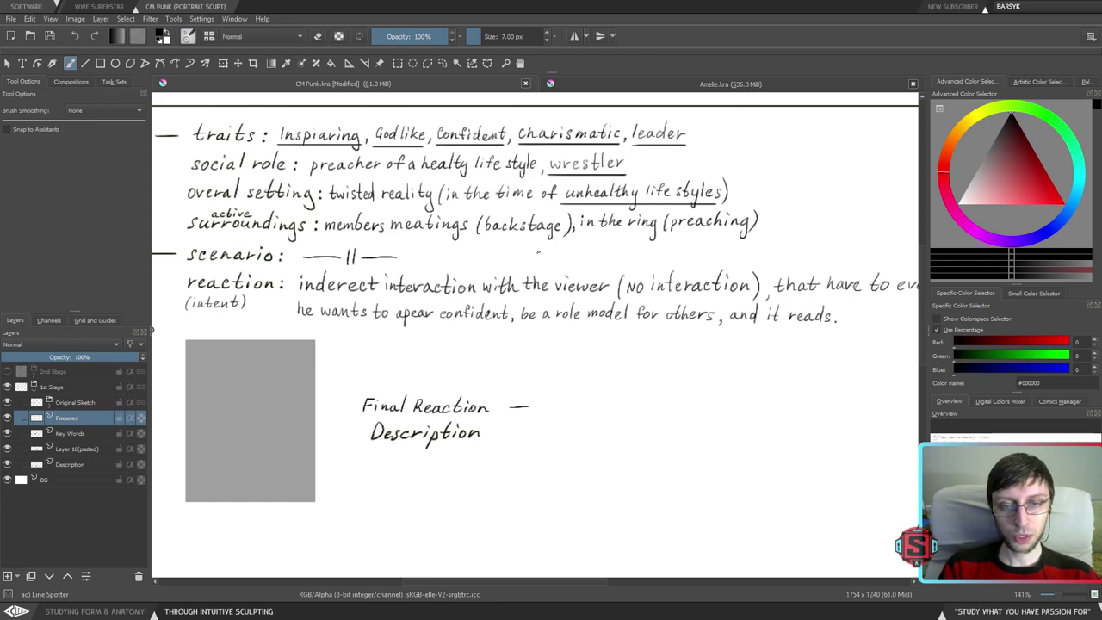
scroll(537, 251, "up", 2)
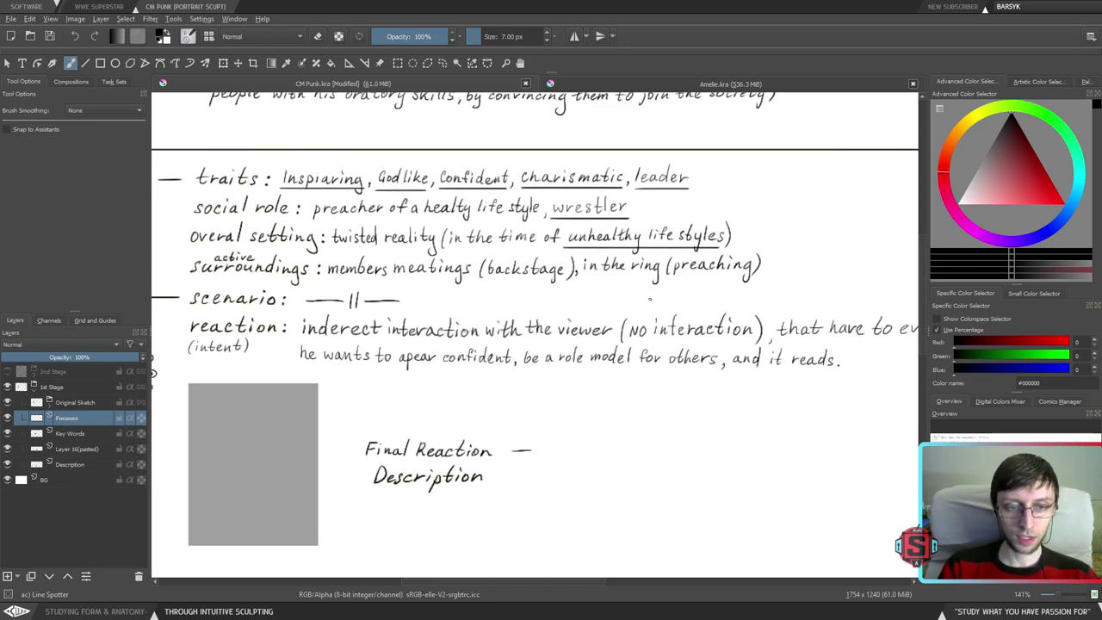
left_click(630, 86)
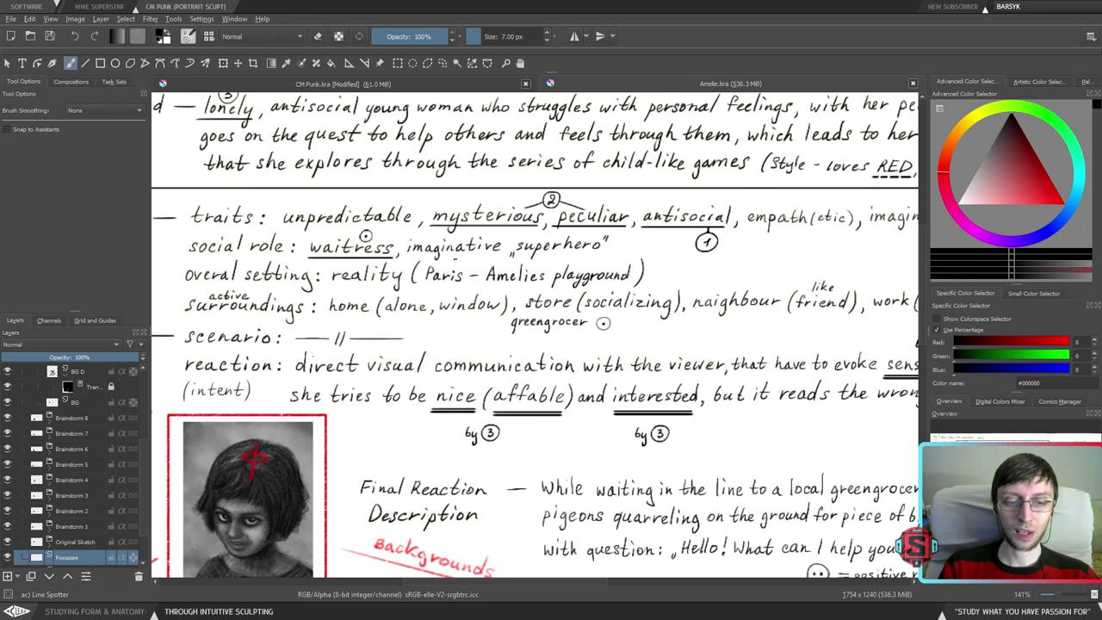
left_click(333, 87)
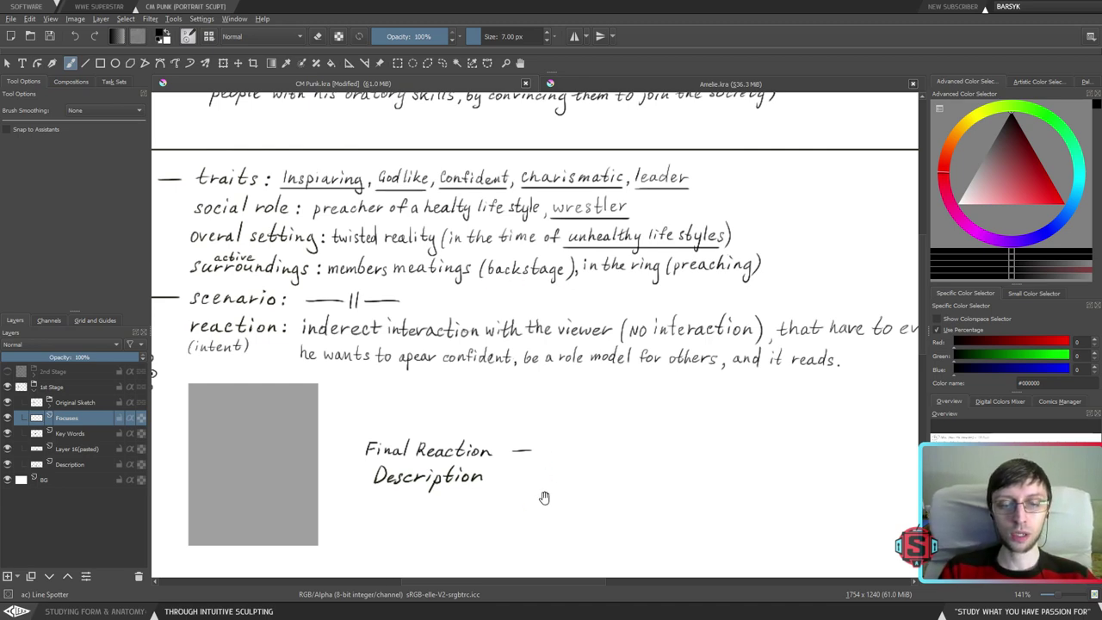
- Examine the CM Punk notes on surroundings, scenario and reaction, together with the blank final reaction description
left_click_drag(543, 494, 635, 402)
left_click_drag(456, 511, 497, 448)
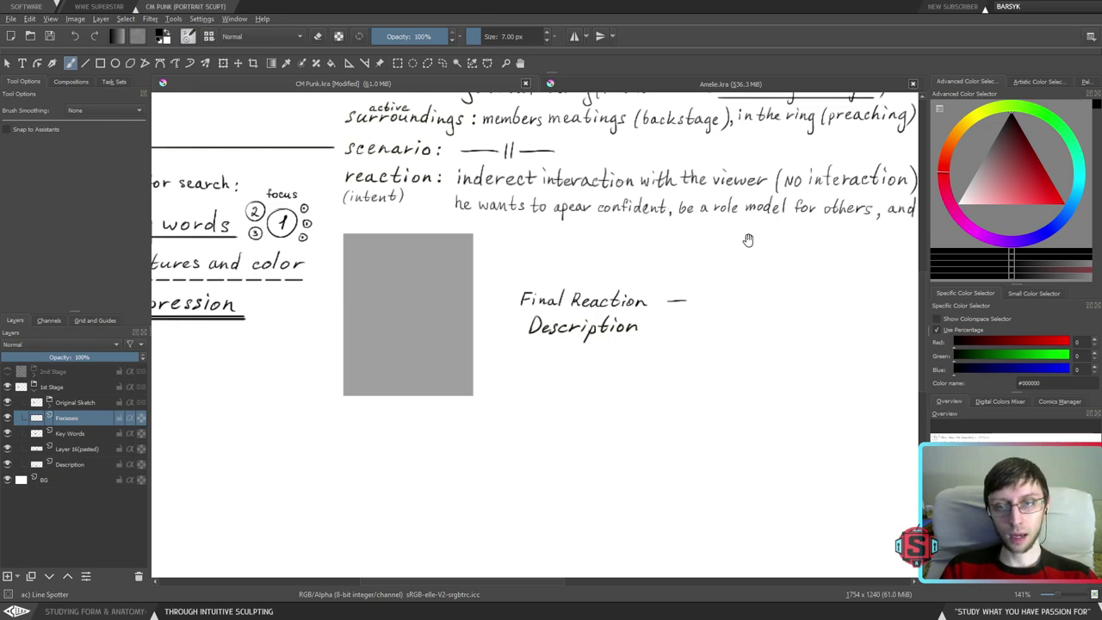
left_click_drag(749, 241, 566, 404)
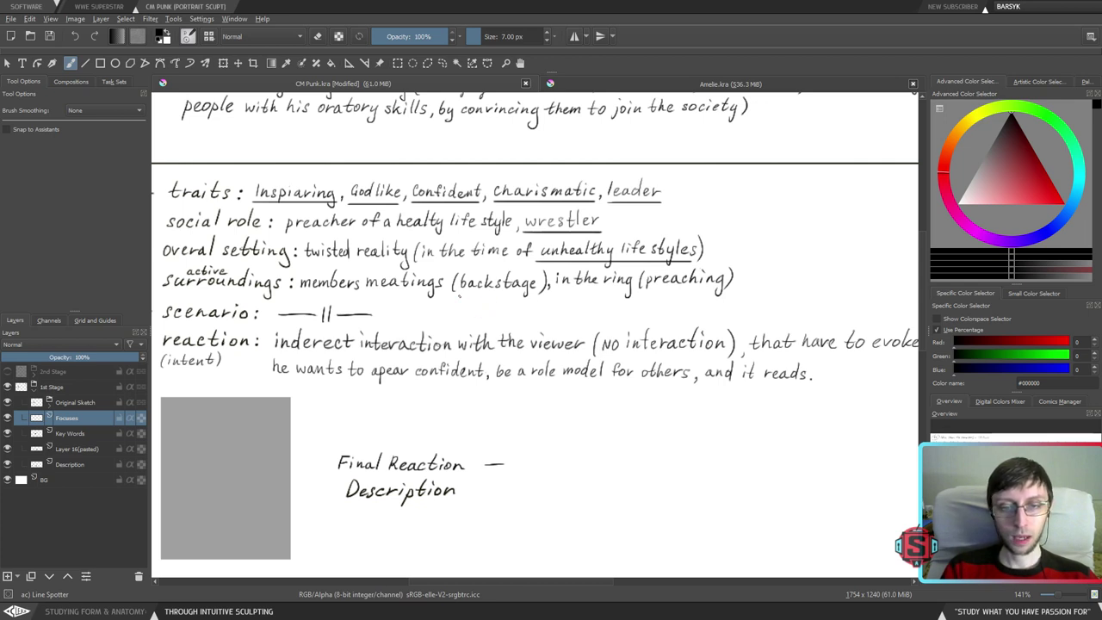
left_click_drag(456, 296, 534, 299)
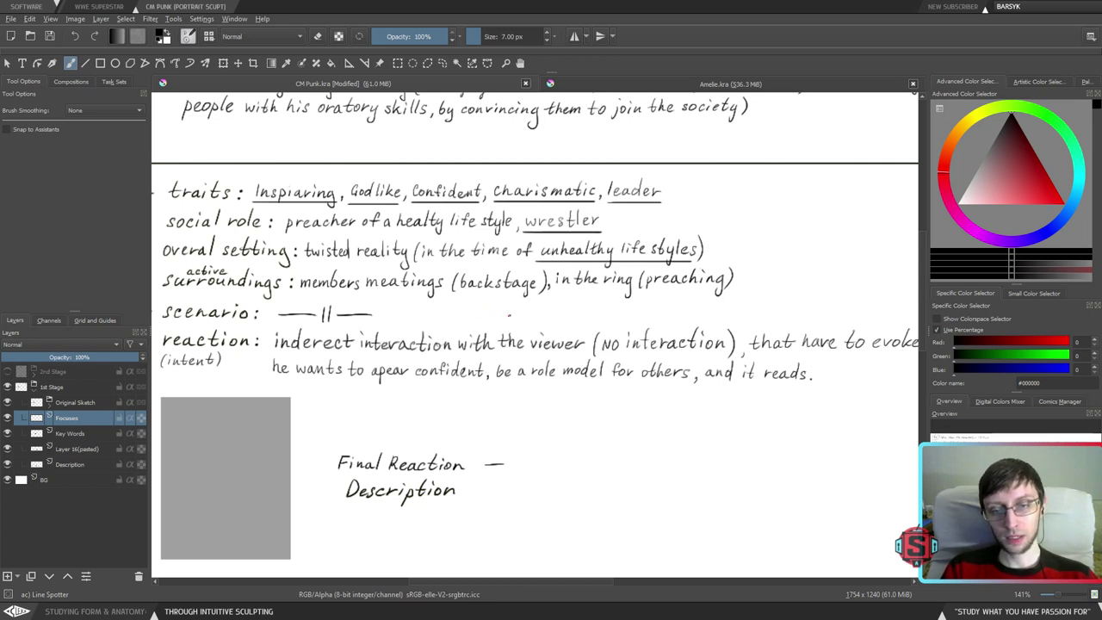
left_click_drag(485, 355, 521, 335)
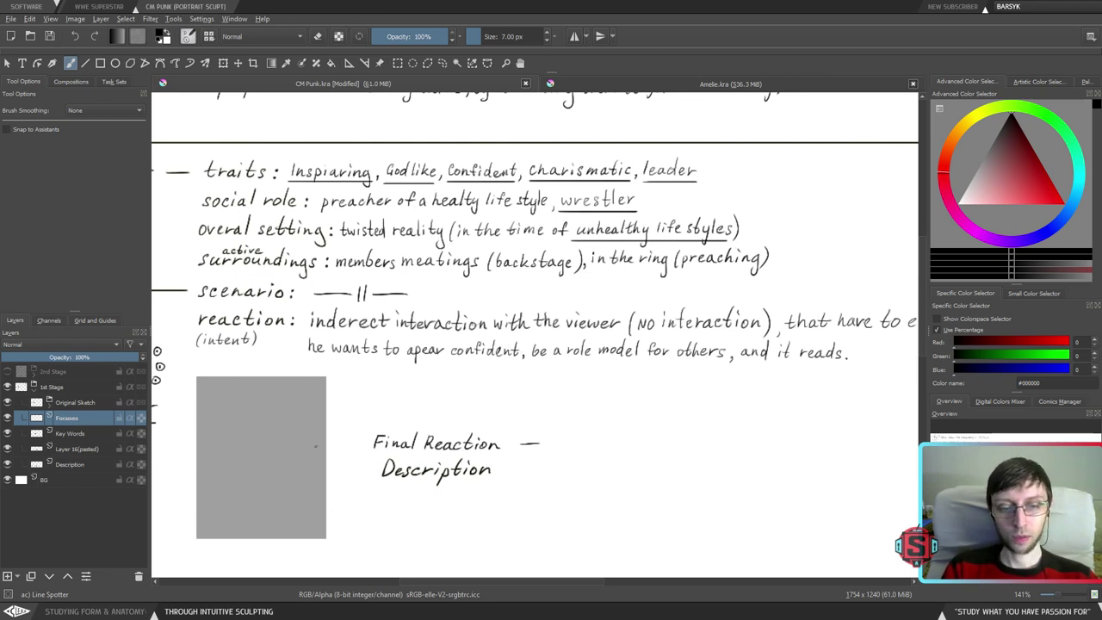
left_click_drag(682, 224, 525, 417)
left_click_drag(592, 467, 666, 333)
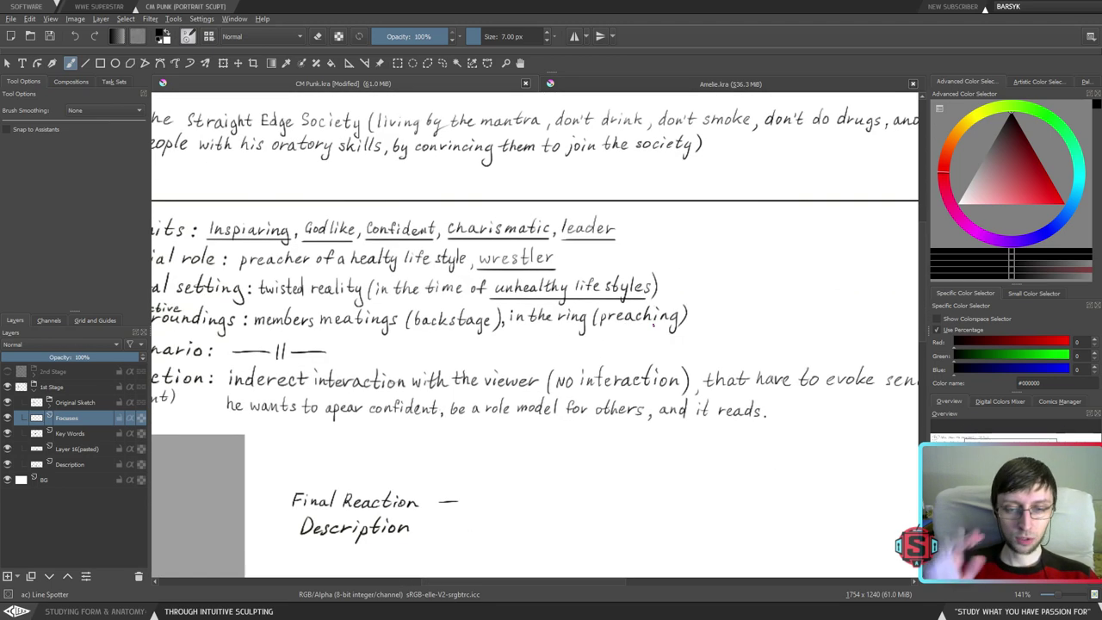
left_click_drag(583, 318, 630, 316)
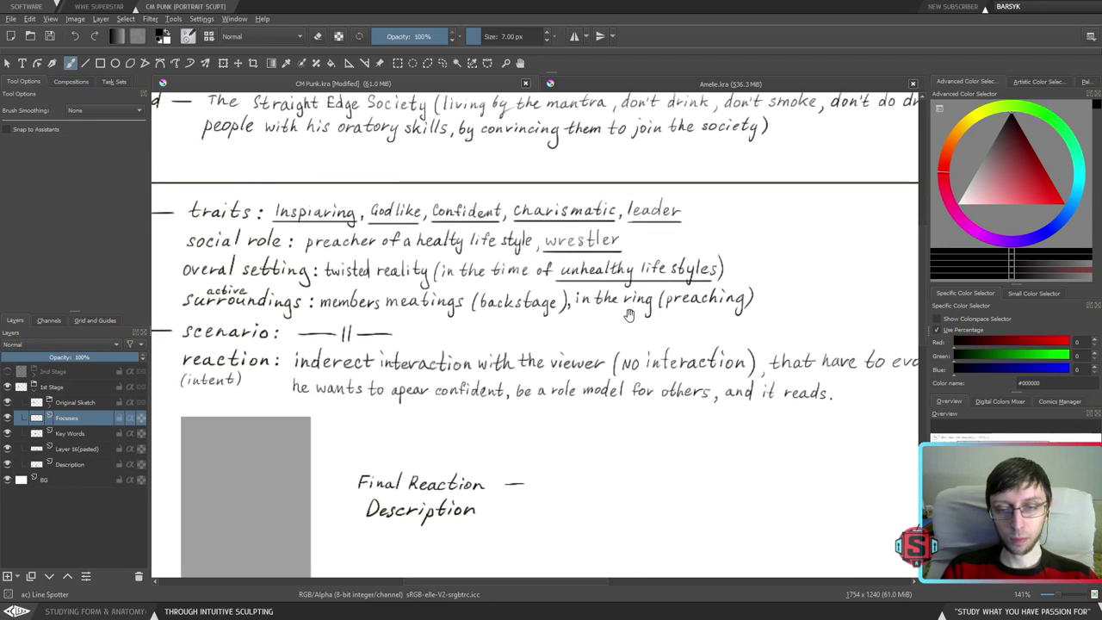
left_click_drag(614, 389, 574, 392)
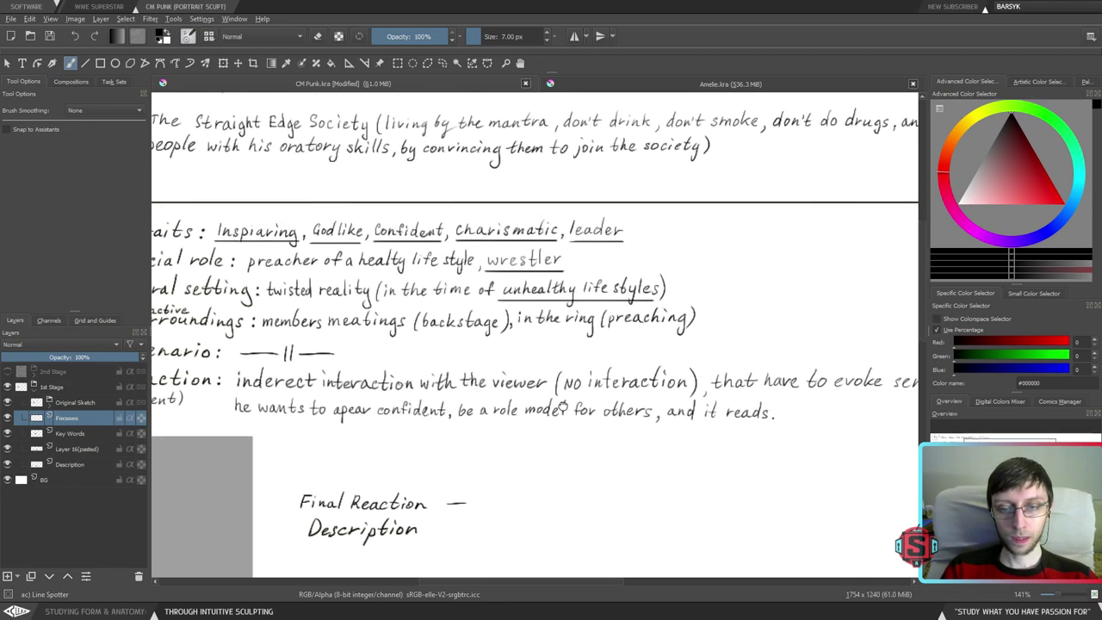
left_click_drag(625, 419, 592, 423)
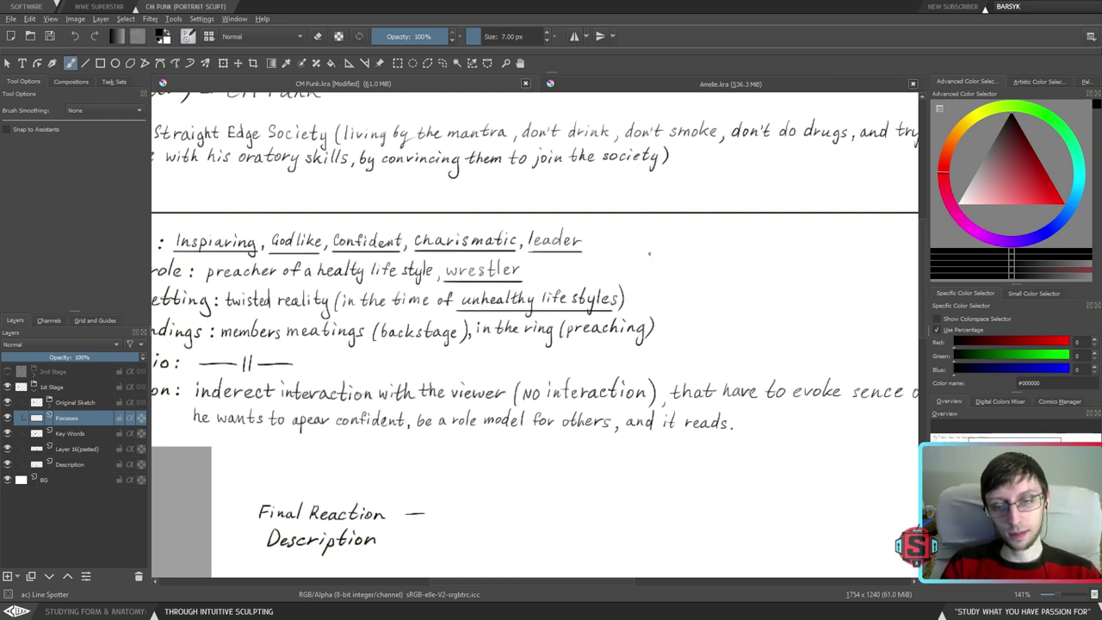
scroll(551, 329, "down", 2)
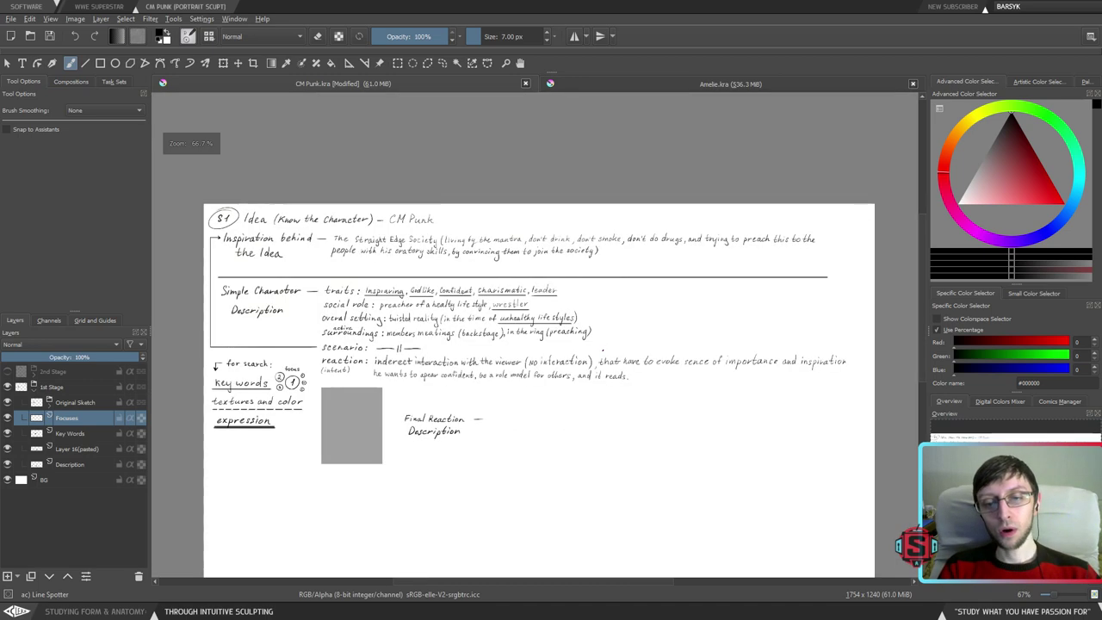
scroll(552, 329, "up", 2)
mouse_move(514, 392)
left_mouse_down()
mouse_move(679, 379)
mouse_move(659, 348)
mouse_move(668, 339)
left_mouse_up()
scroll(714, 419, "down", 2)
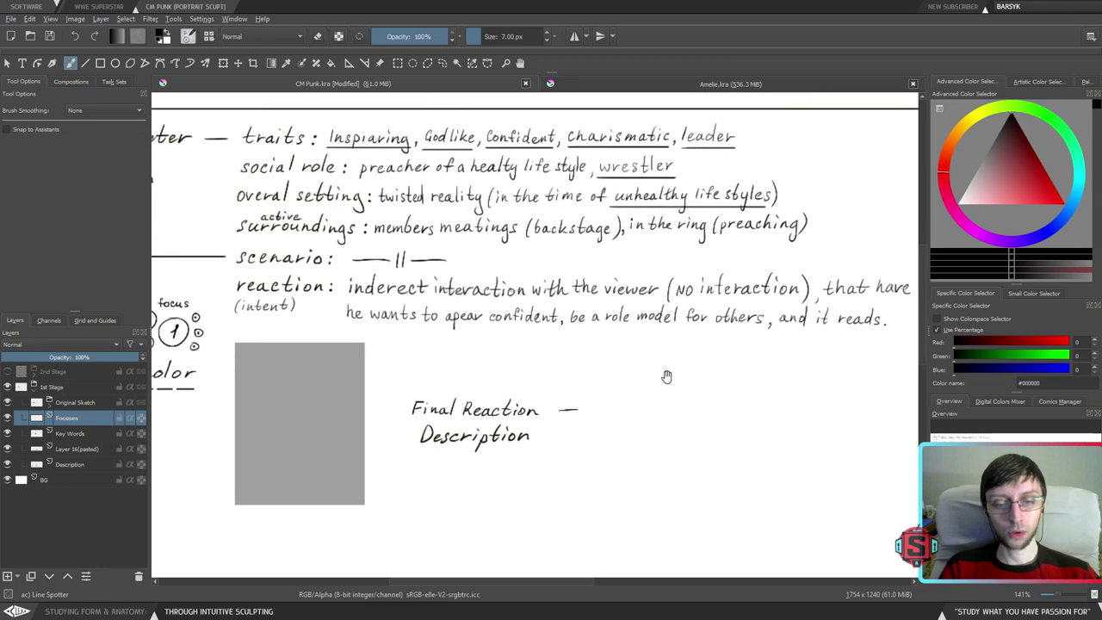
mouse_move(403, 382)
left_mouse_down()
mouse_move(384, 445)
mouse_move(425, 460)
mouse_move(567, 465)
left_mouse_up()
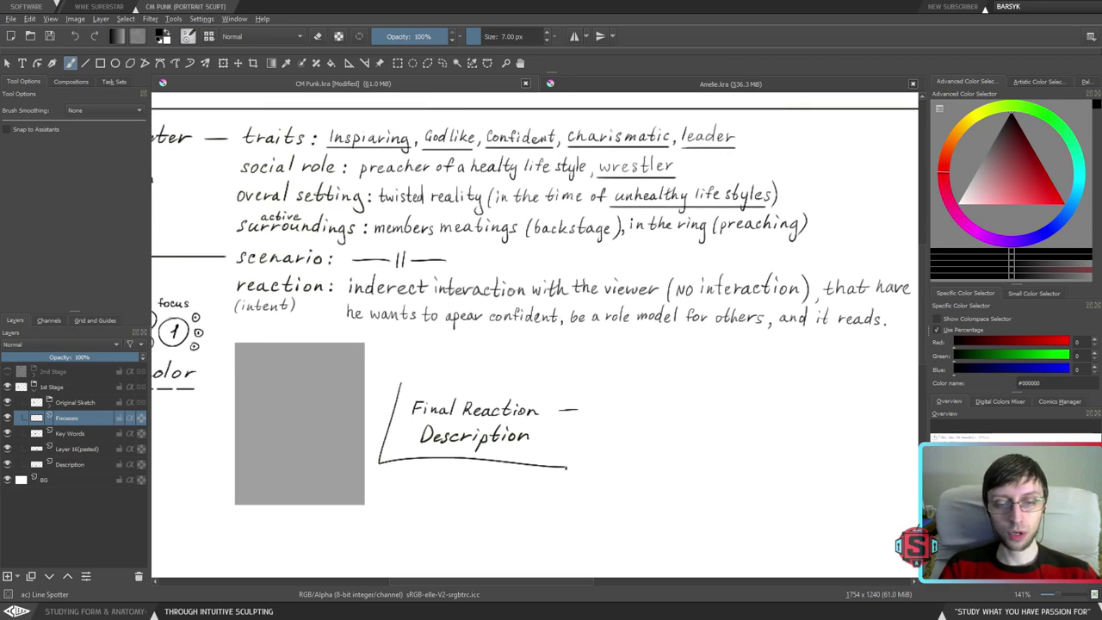
key("ctrl+z")
mouse_move(406, 381)
left_mouse_down()
mouse_move(391, 450)
mouse_move(403, 472)
mouse_move(555, 473)
left_mouse_up()
key("ctrl+z")
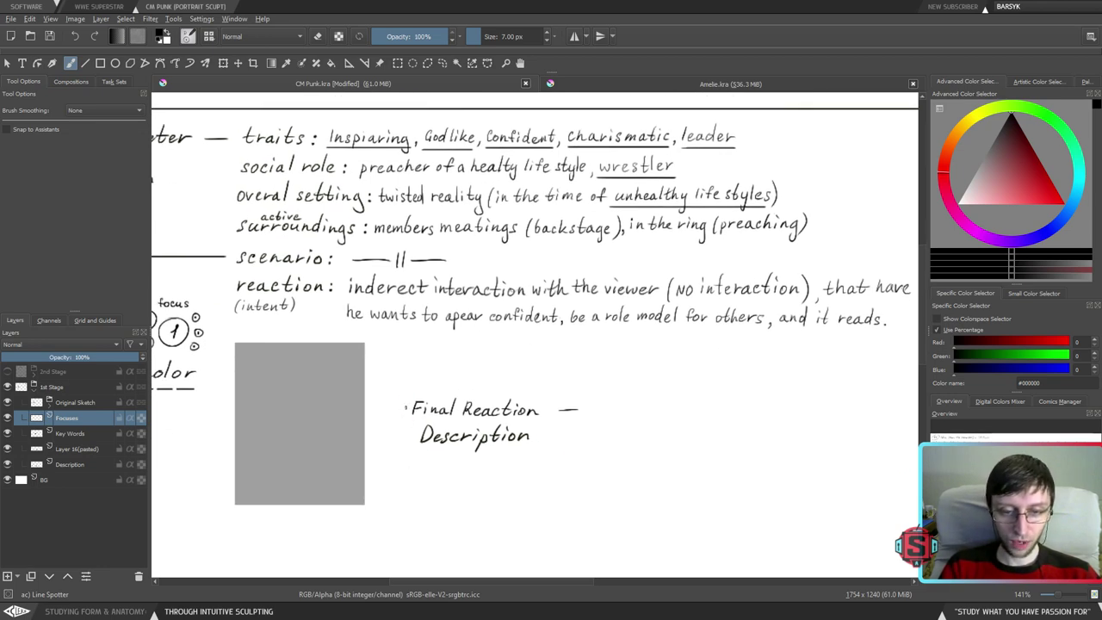
left_click_drag(411, 379, 502, 493)
key("ctrl+z")
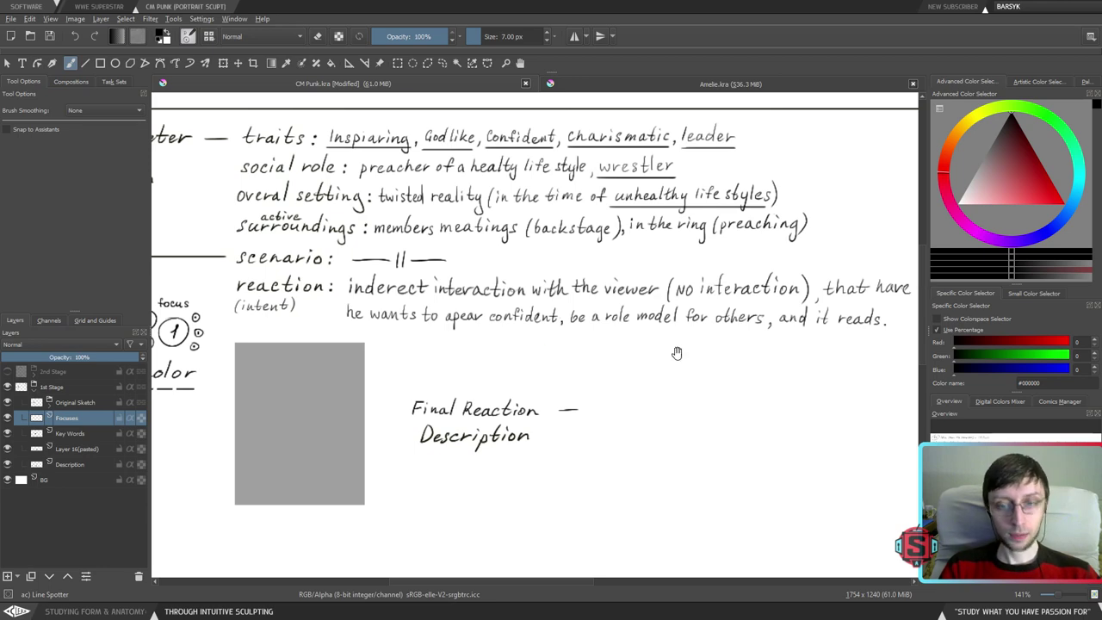
- Review the CM Punk surroundings line and compare it with the social role, setting and surroundings notes in Amelie.kra
scroll(668, 383, "up", 2)
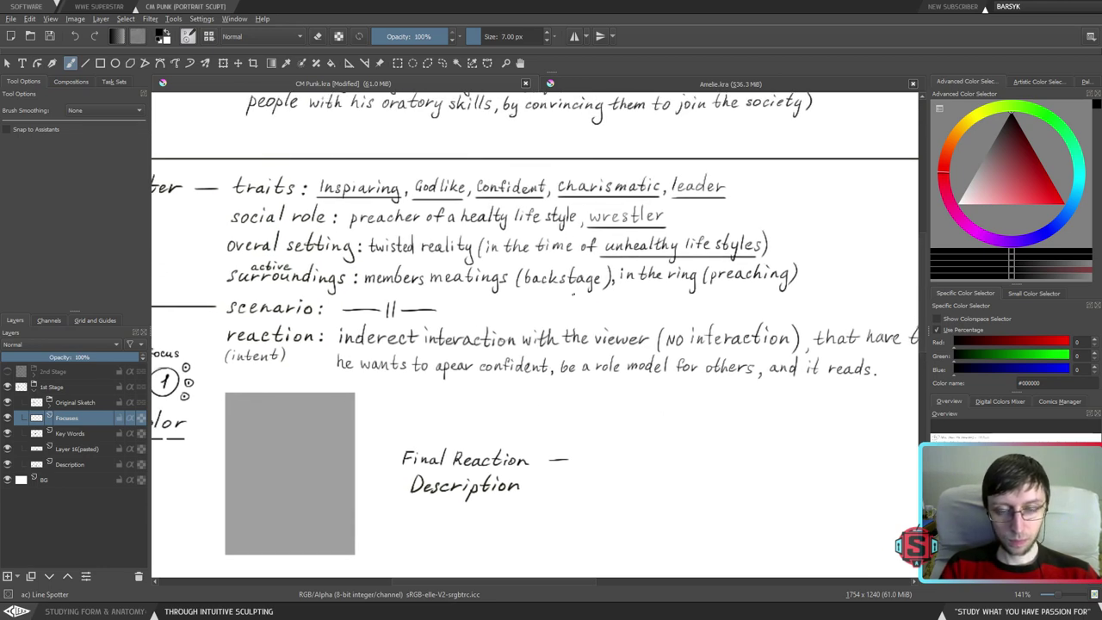
left_click_drag(575, 325, 562, 353)
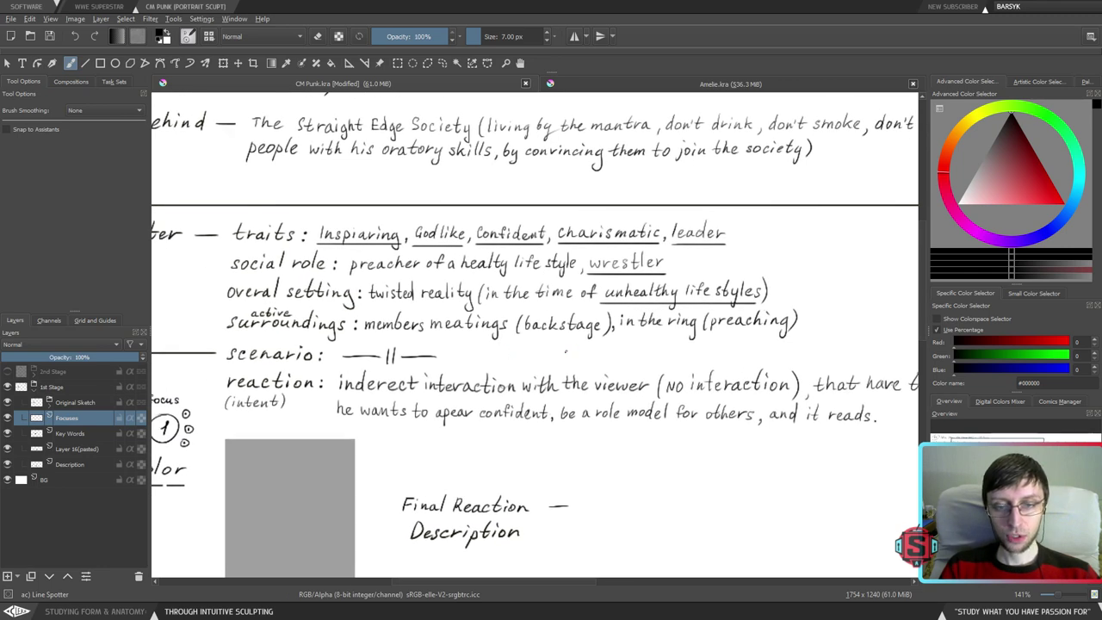
mouse_move(558, 348)
left_mouse_down()
mouse_move(564, 373)
mouse_move(571, 363)
left_mouse_up()
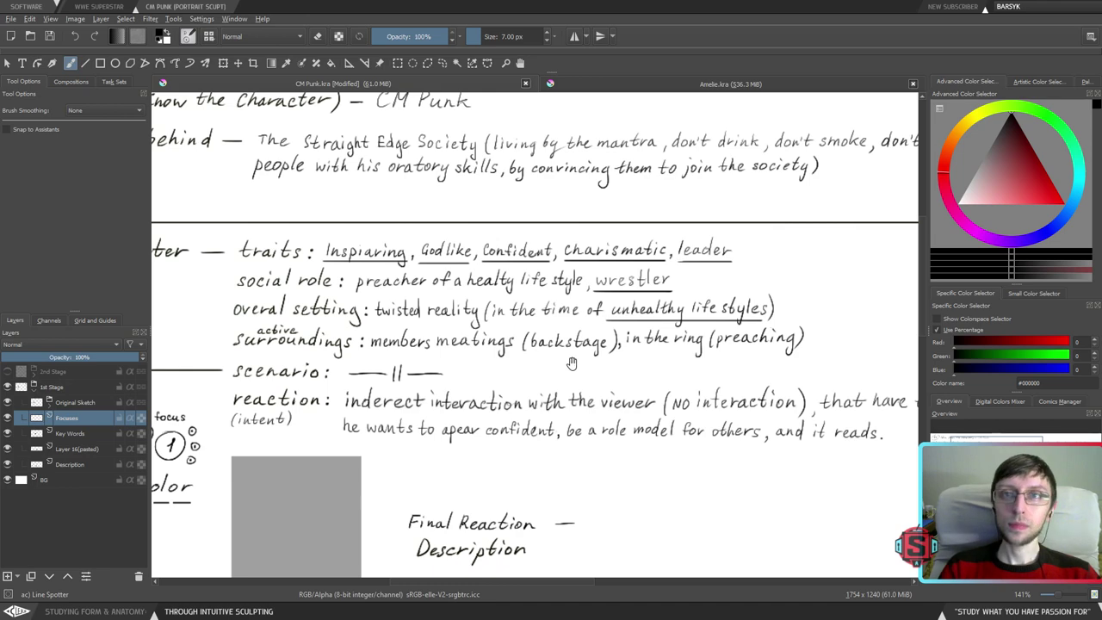
left_click(644, 86)
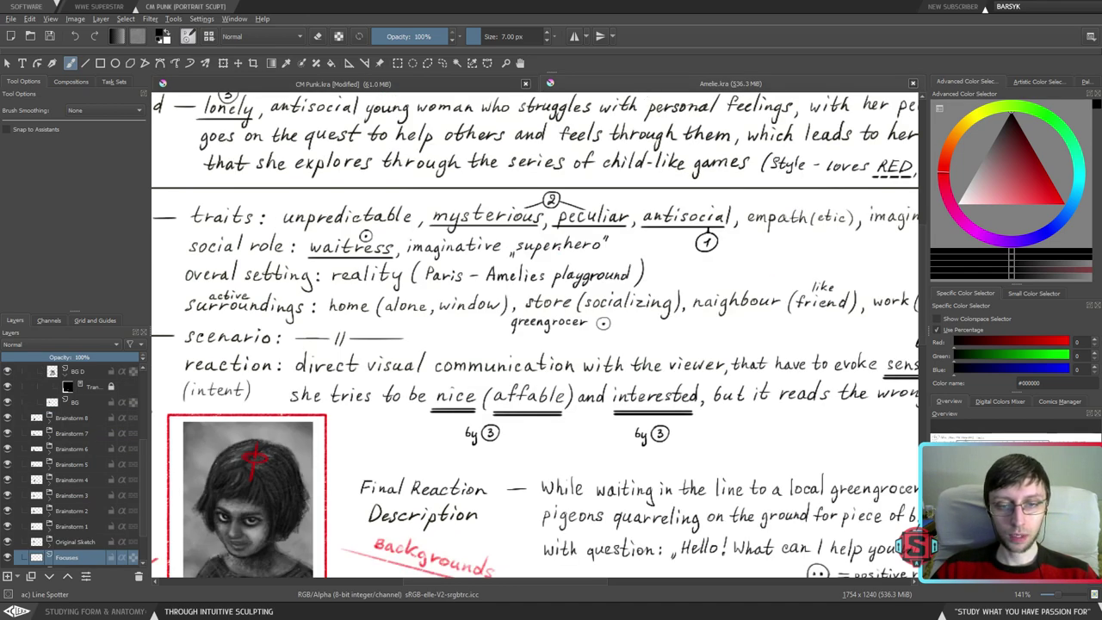
left_click_drag(543, 274, 513, 264)
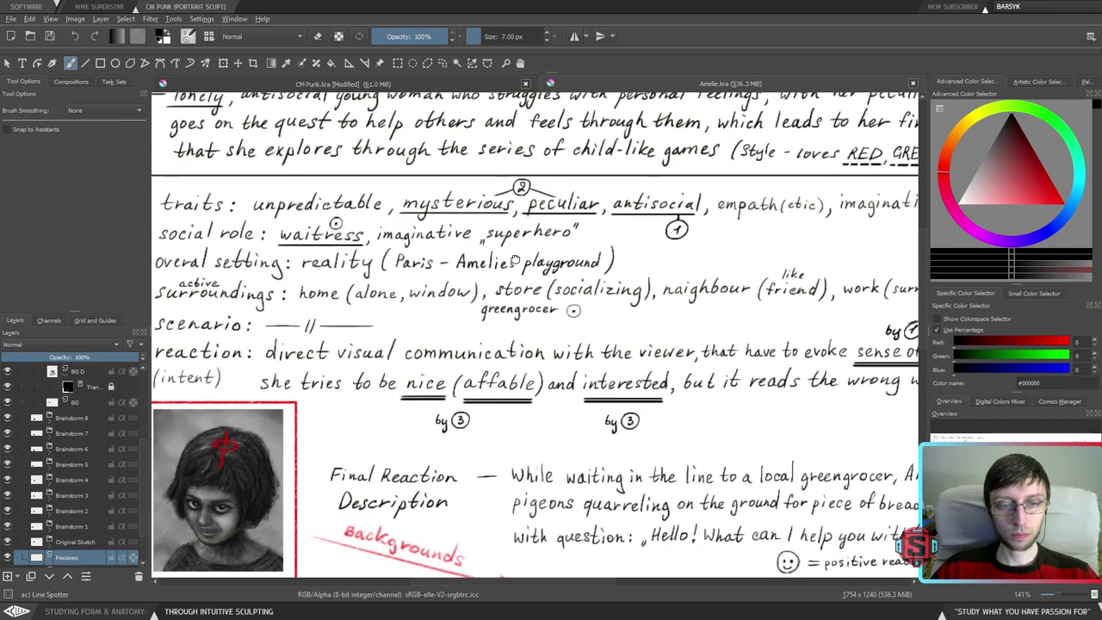
- Return to CM Punk.kra and save the document
left_click(353, 86)
left_click(50, 35)
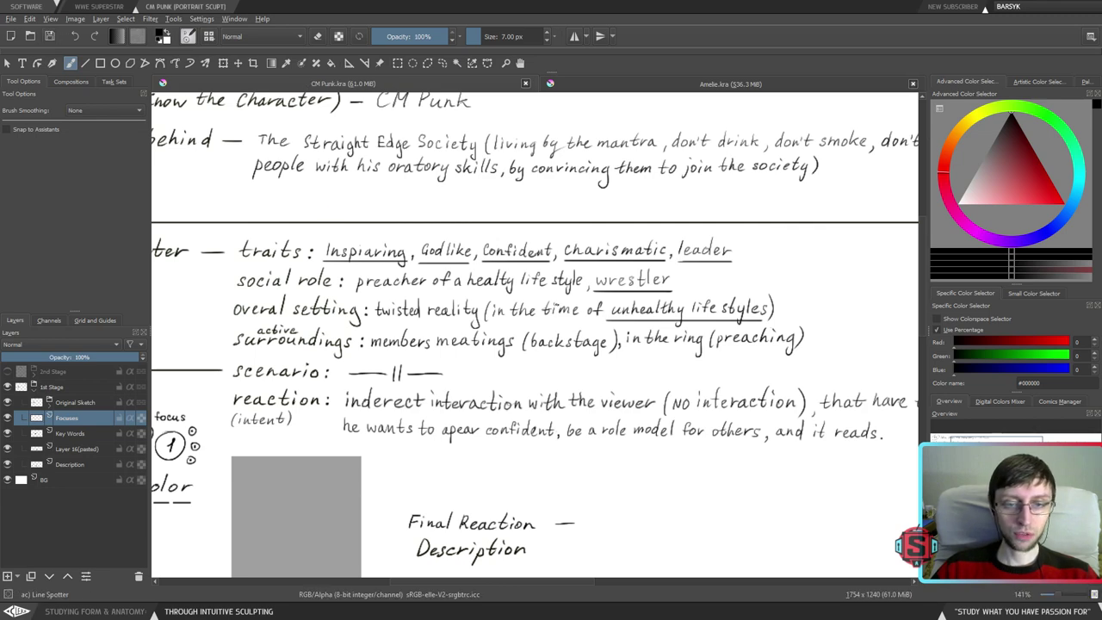
scroll(556, 307, "down", 1)
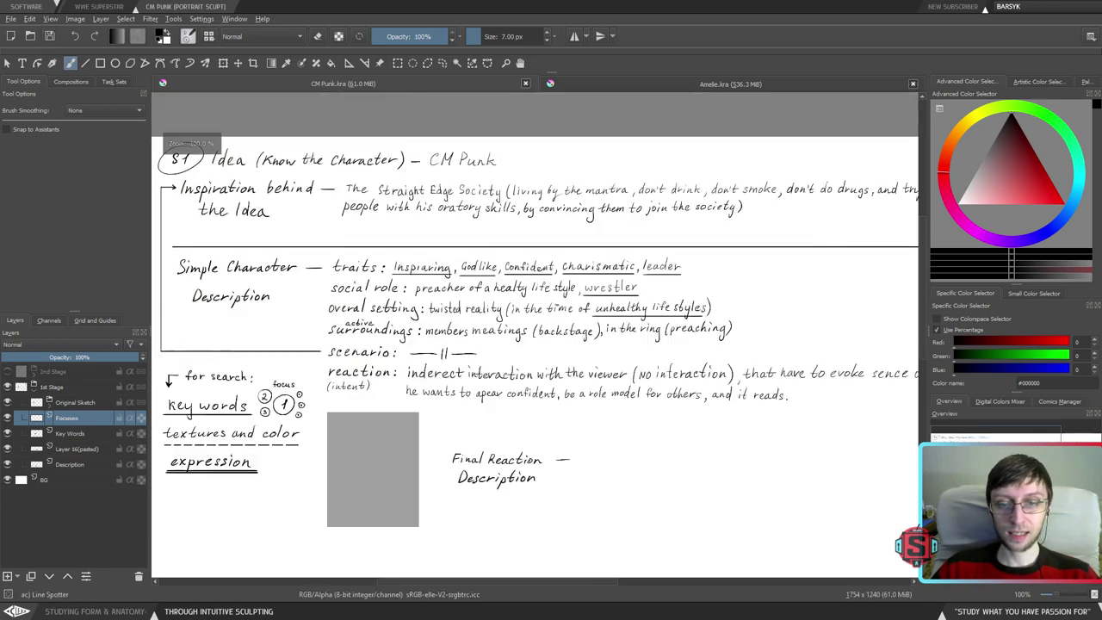
scroll(556, 306, "up", 1)
scroll(556, 306, "down", 1)
scroll(556, 306, "up", 1)
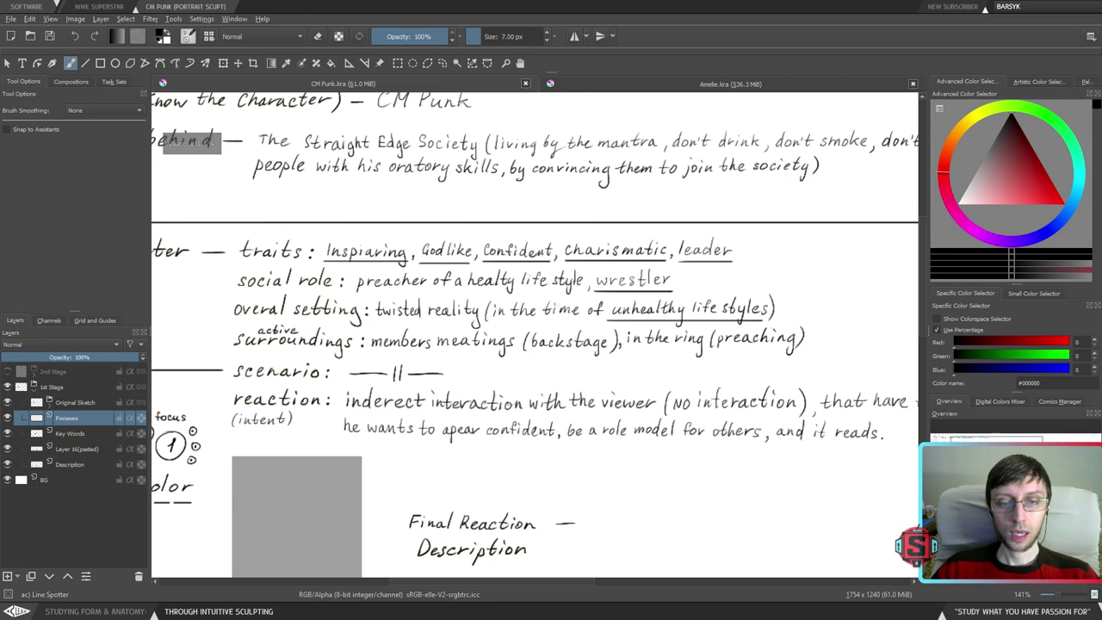
left_click_drag(715, 405, 703, 364)
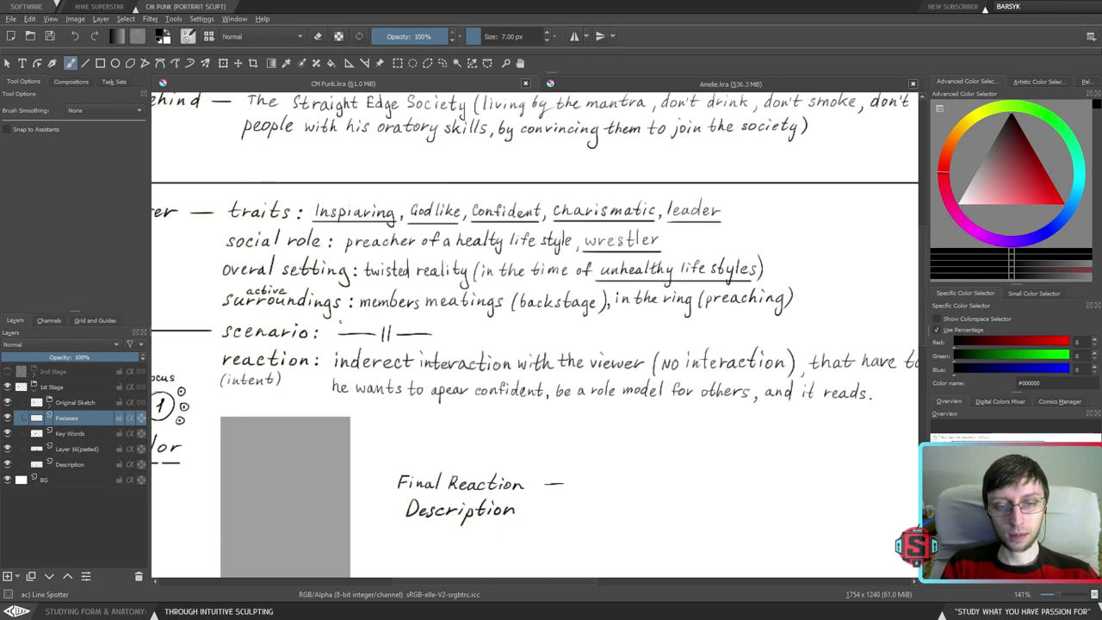
left_click_drag(354, 317, 806, 307)
key("ctrl+z")
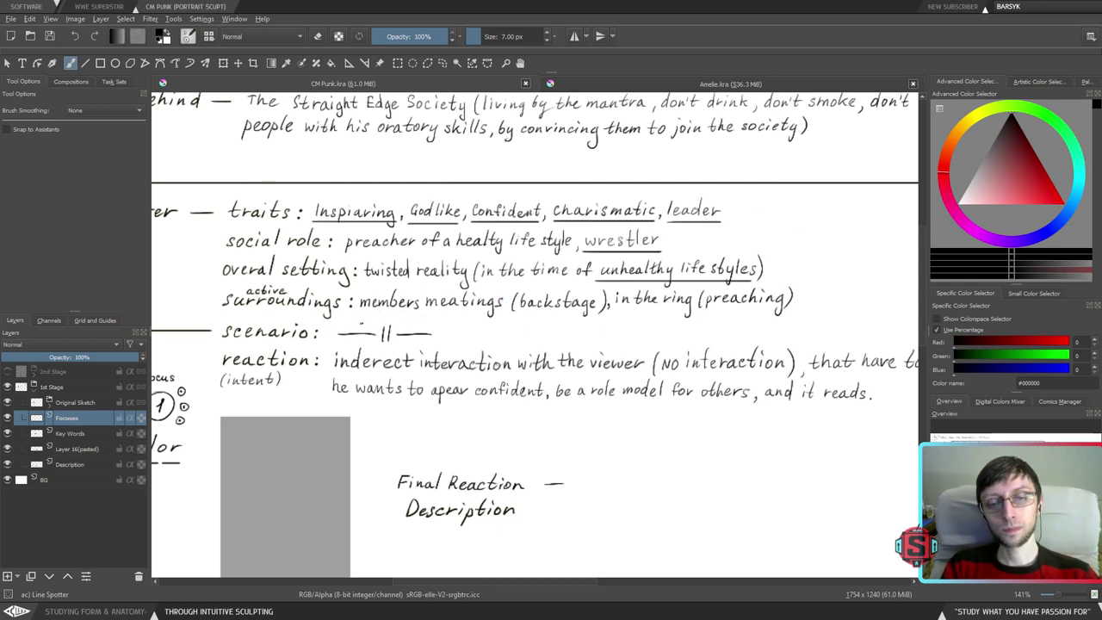
left_click_drag(386, 472, 425, 404)
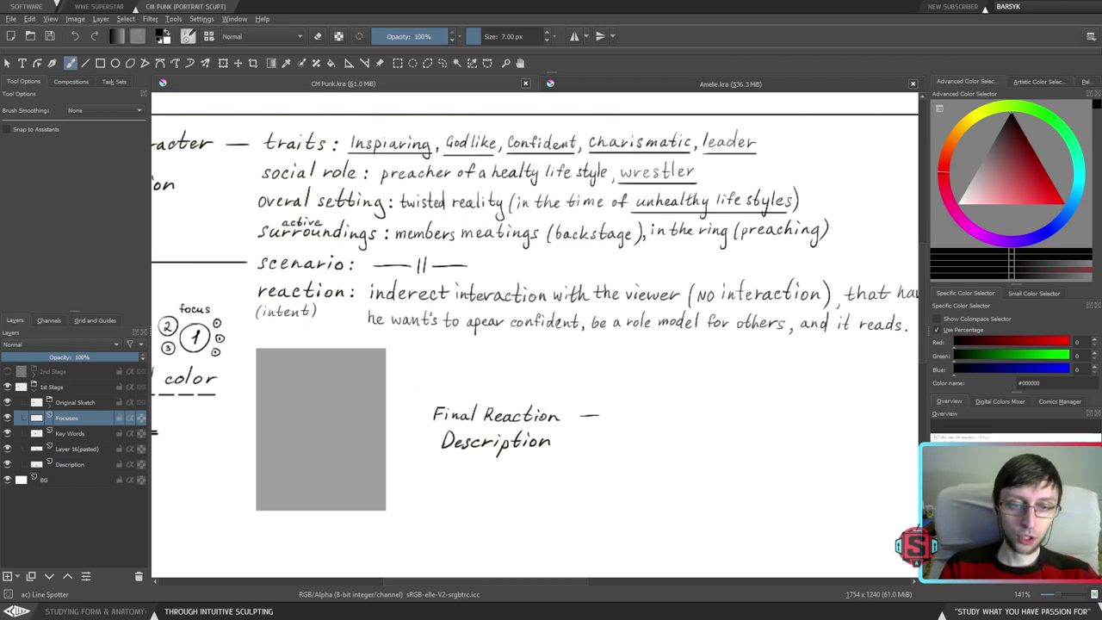
left_click_drag(648, 245, 732, 246)
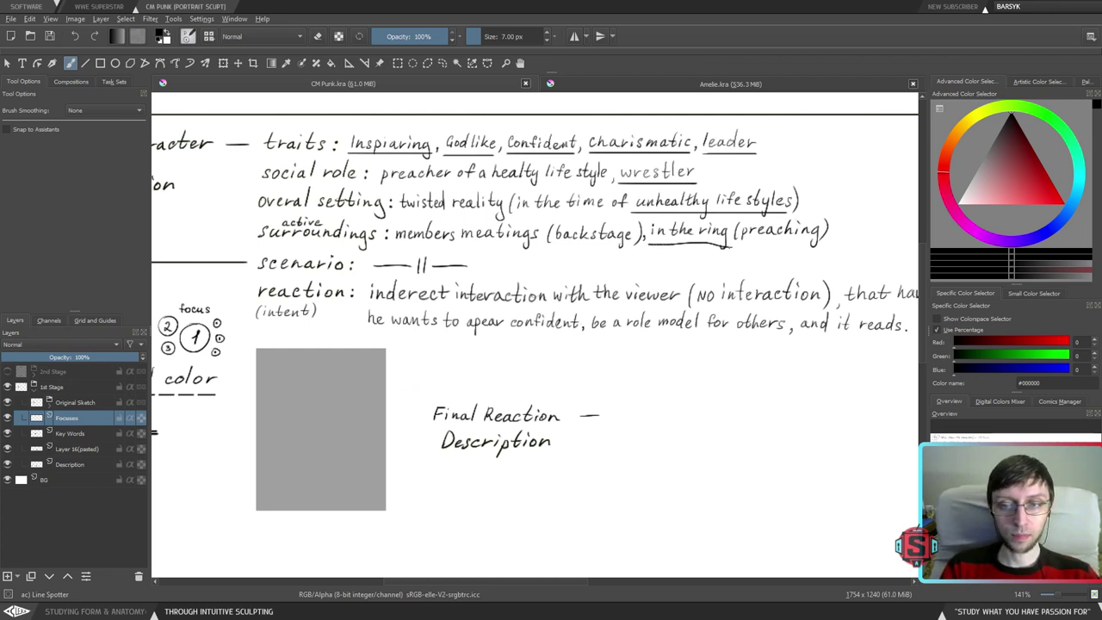
key("ctrl+z")
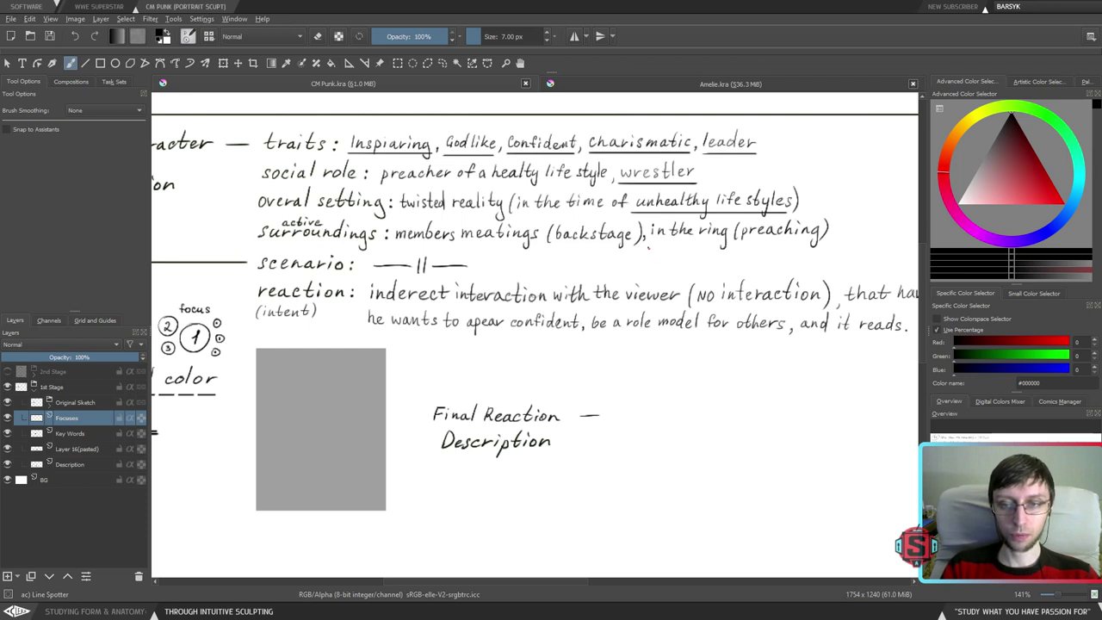
left_click_drag(648, 246, 749, 248)
key("ctrl+z")
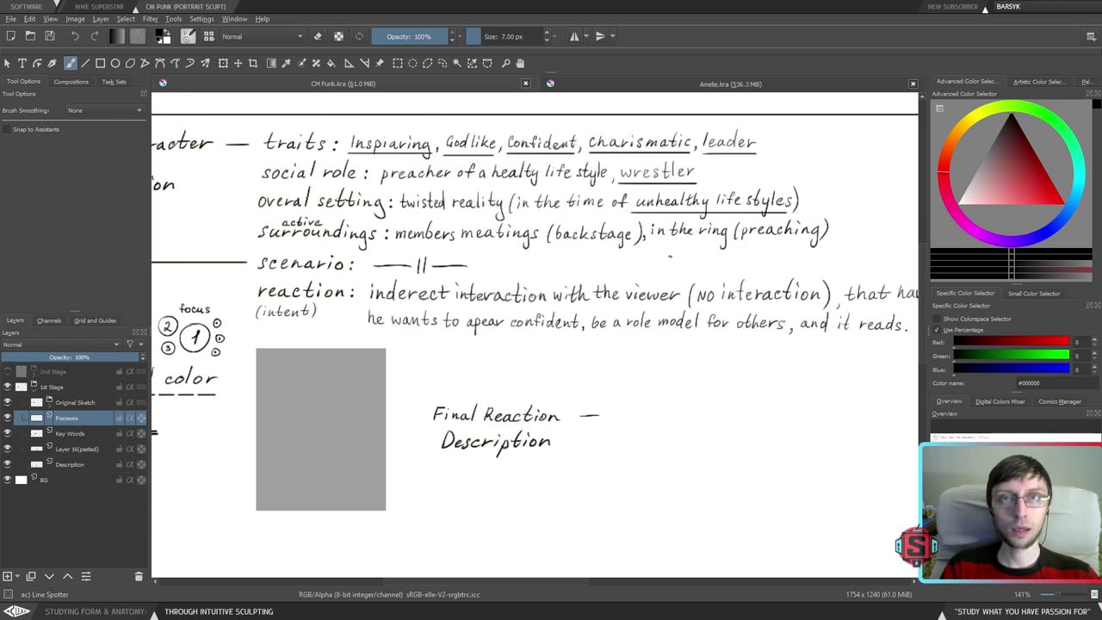
- Try underlining the members meetings and backstage wording in the surroundings line as key words
scroll(669, 263, "up", 1)
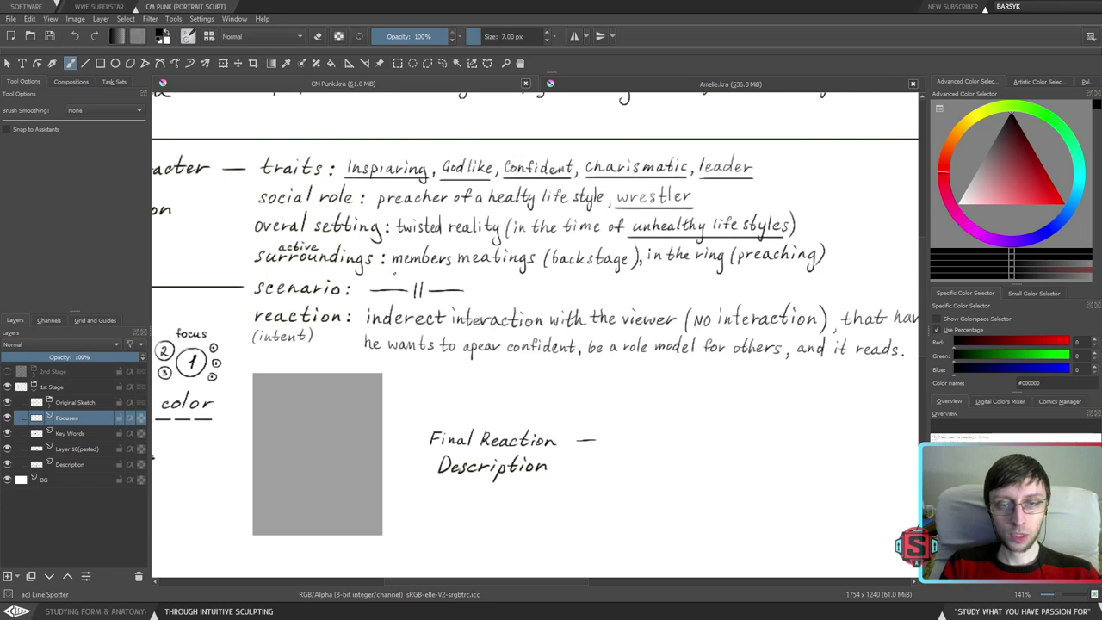
left_click_drag(392, 273, 539, 271)
key("ctrl+z")
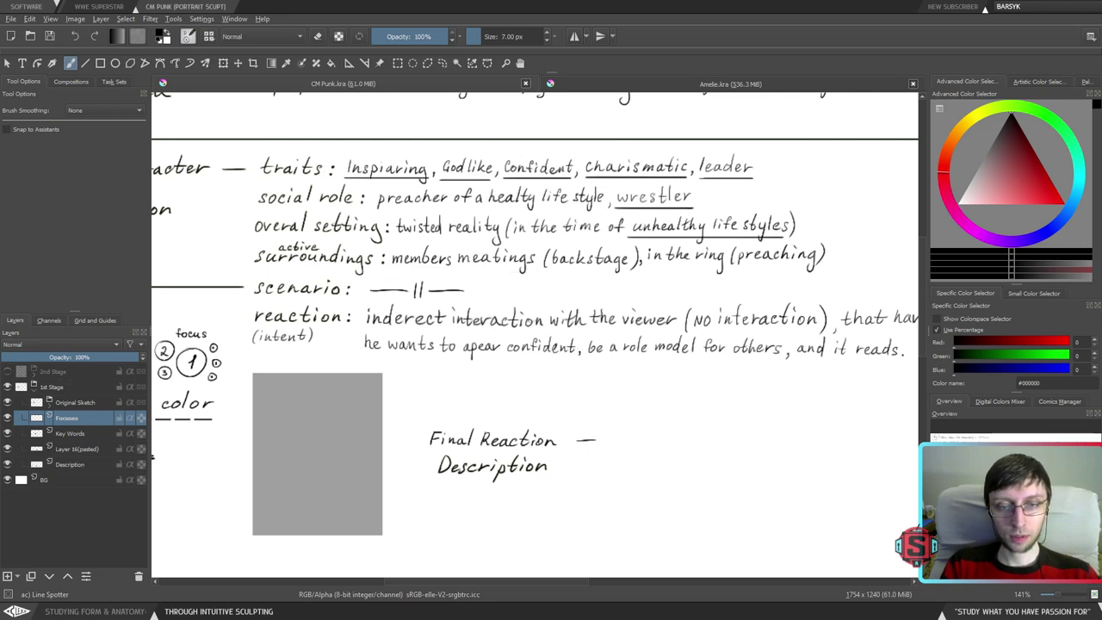
left_click_drag(391, 272, 632, 270)
key("ctrl+z")
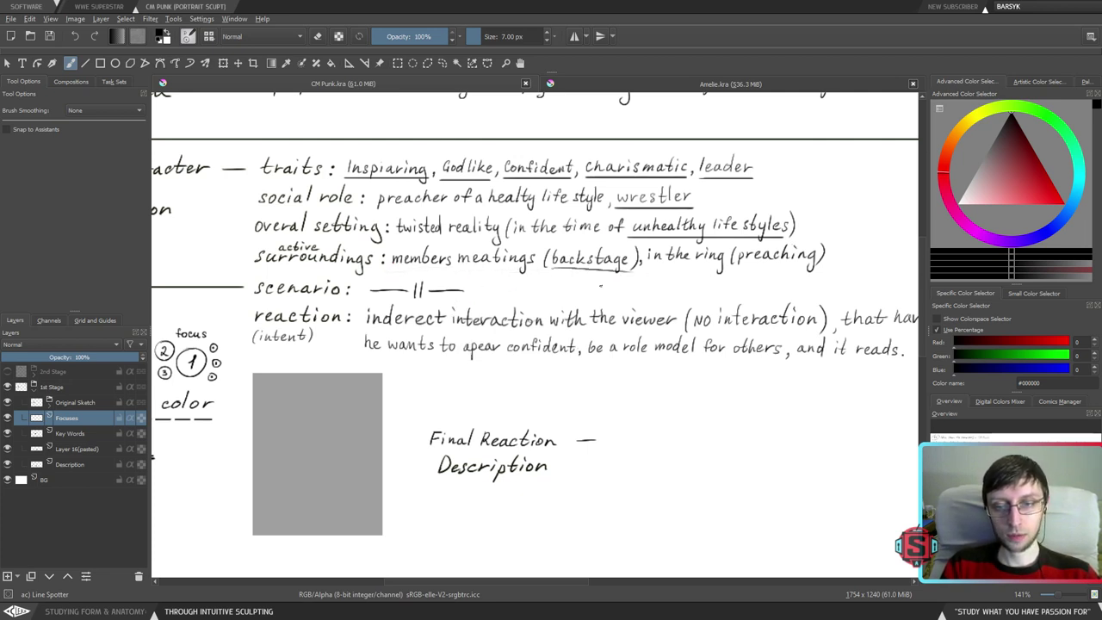
key("ctrl+z")
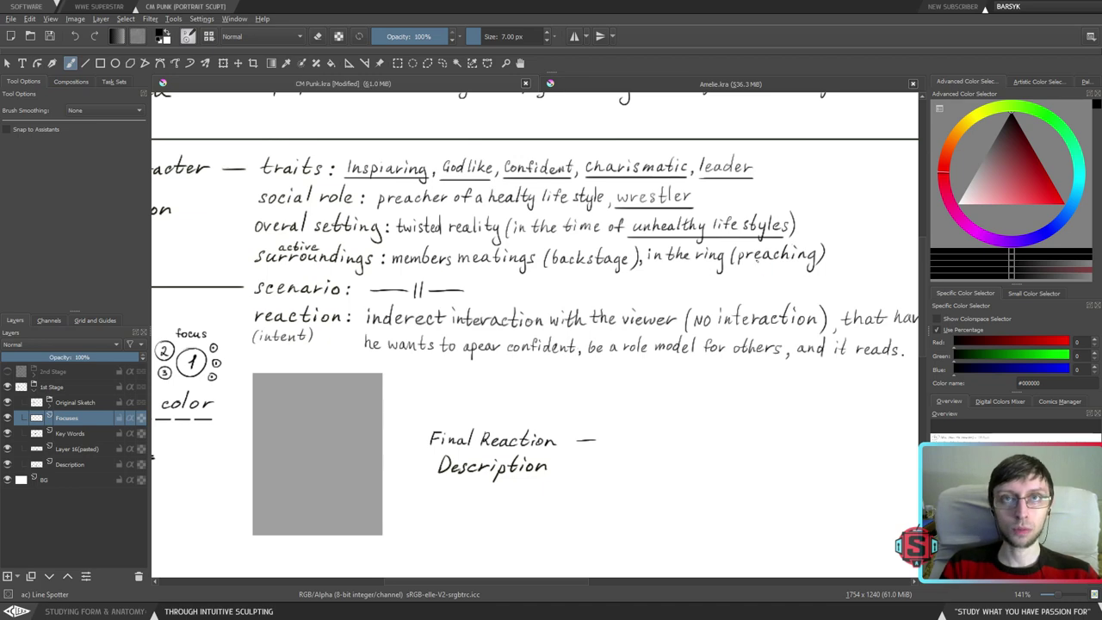
scroll(713, 281, "up", 1)
left_click_drag(385, 288, 764, 295)
key("ctrl+z")
- Underline "Straight Edge", "don't drink", "don't smoke" and "don't do drugs" in the inspiration paragraph with straight lines
scroll(678, 468, "up", 4)
scroll(678, 468, "left", 3)
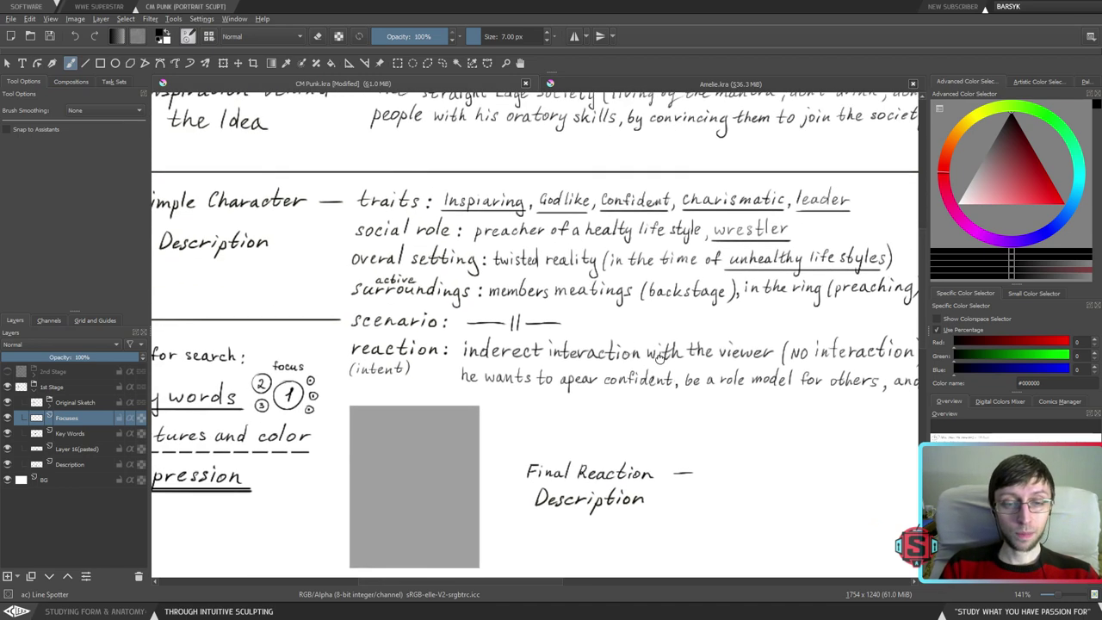
left_click_drag(678, 468, 558, 489)
scroll(531, 311, "up", 2)
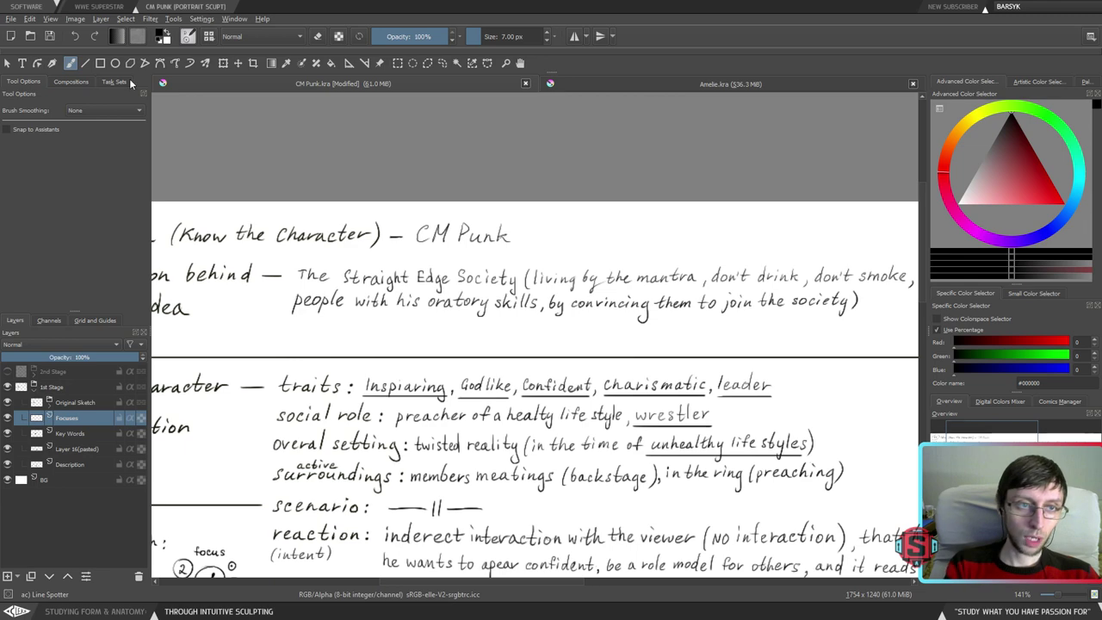
left_click(85, 63)
left_click_drag(343, 288, 450, 288)
left_click_drag(599, 449, 448, 424)
left_click_drag(575, 405, 430, 413)
left_click_drag(551, 380, 529, 402)
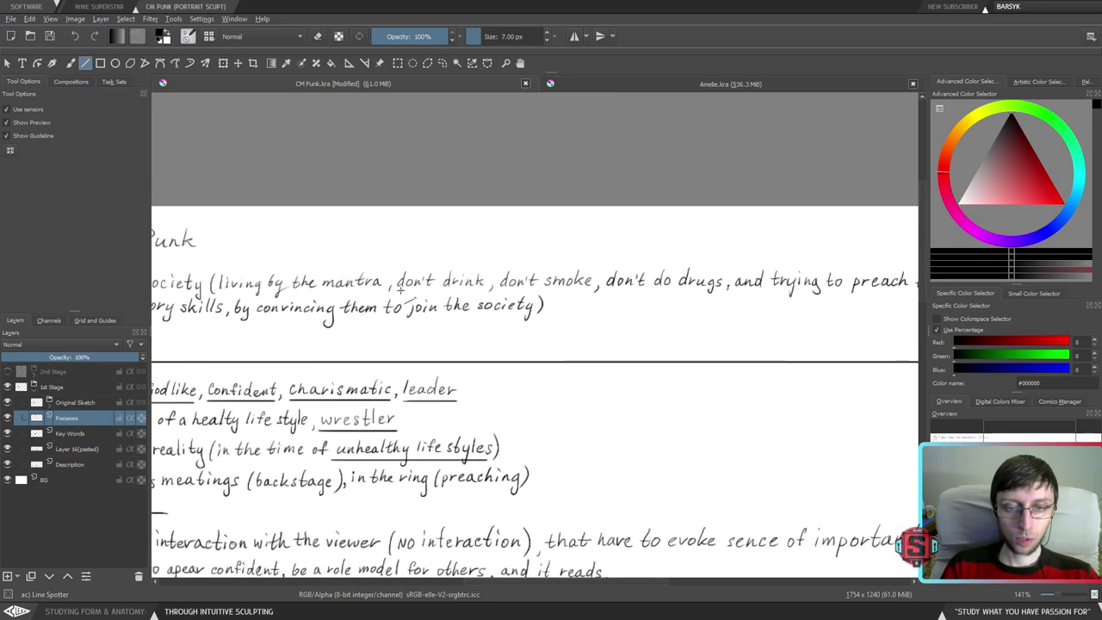
left_click_drag(414, 294, 716, 302)
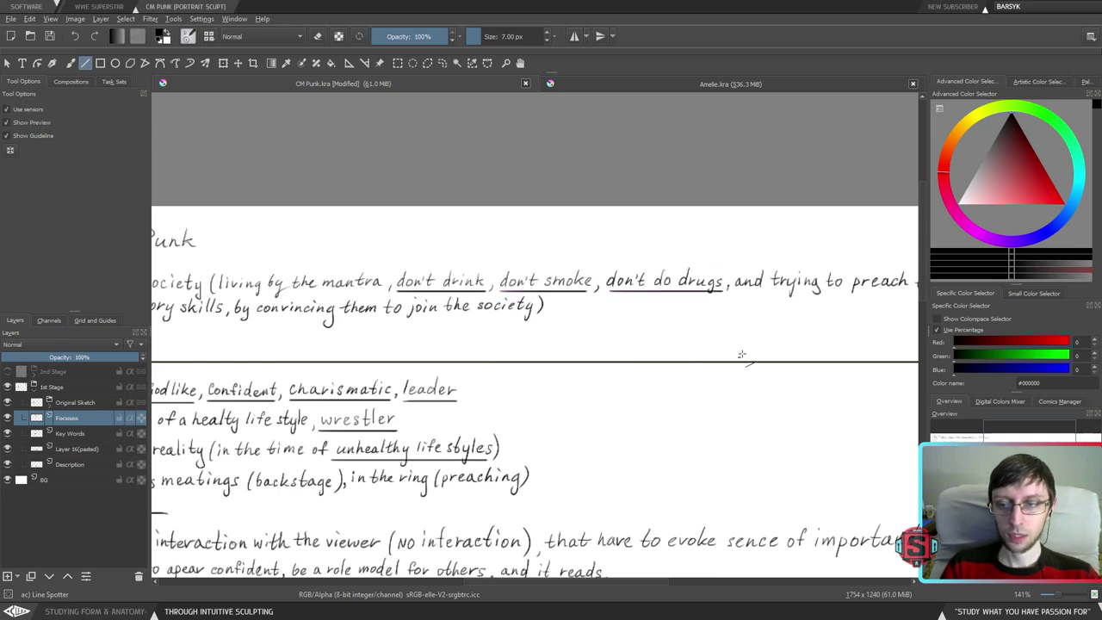
- Review the underlined key words across the inspiration paragraph and the traits, social role and overall setting lines
mouse_move(743, 356)
left_mouse_down()
mouse_move(541, 345)
mouse_move(652, 330)
mouse_move(683, 352)
mouse_move(616, 341)
mouse_move(730, 351)
left_mouse_up()
left_click_drag(658, 348, 482, 337)
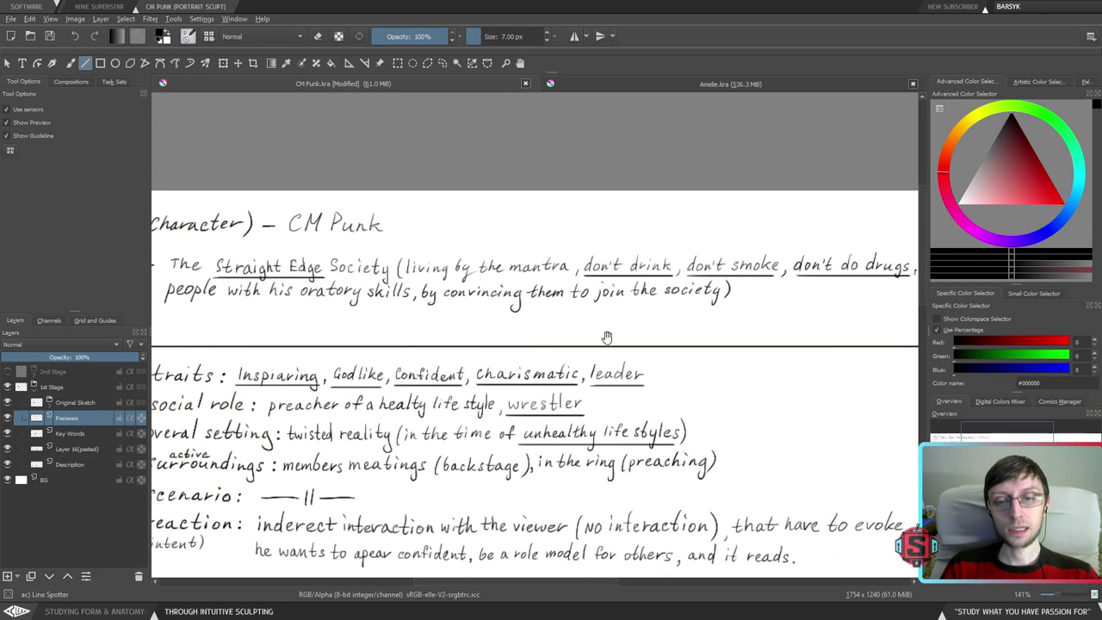
mouse_move(701, 342)
left_mouse_down()
mouse_move(659, 328)
mouse_move(692, 323)
left_mouse_up()
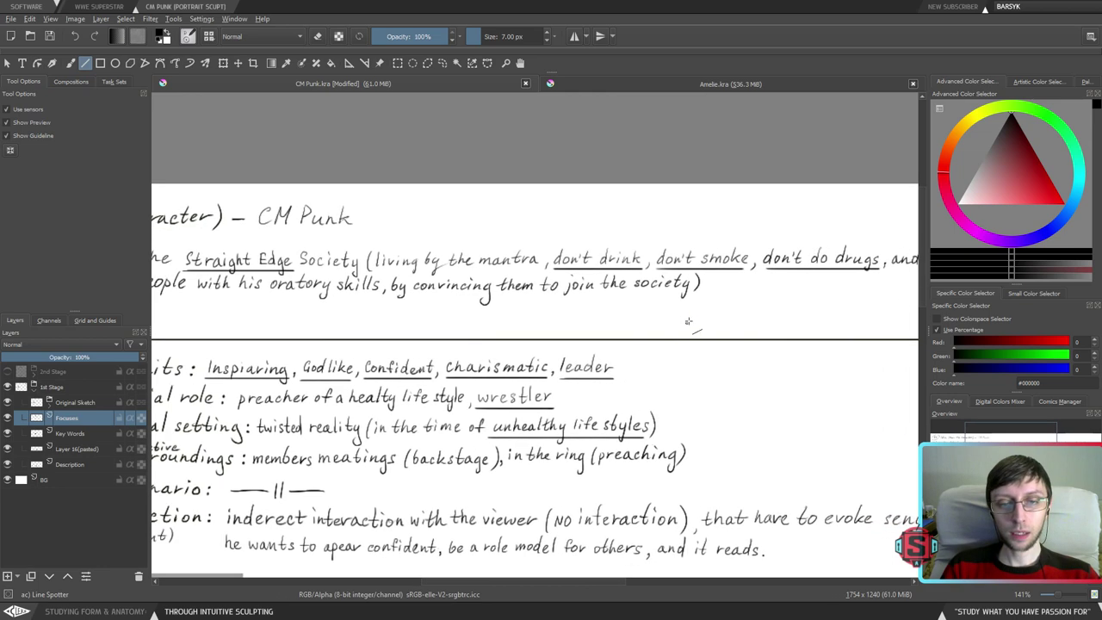
scroll(688, 275, "down", 2)
left_click_drag(680, 361, 676, 324)
left_click_drag(638, 312, 721, 371)
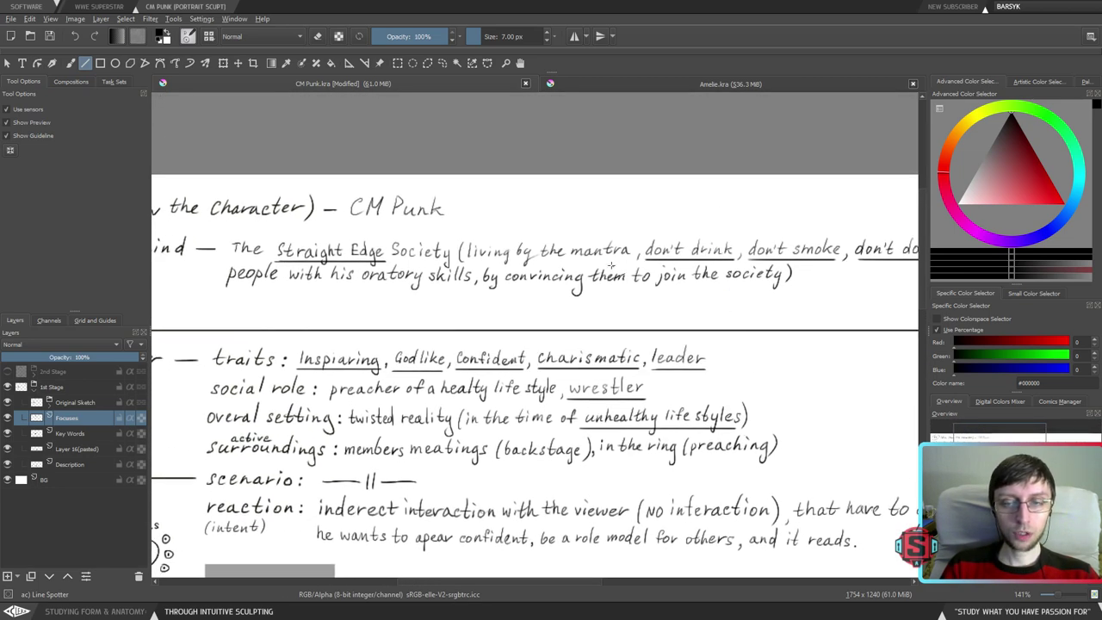
left_click_drag(481, 454, 716, 331)
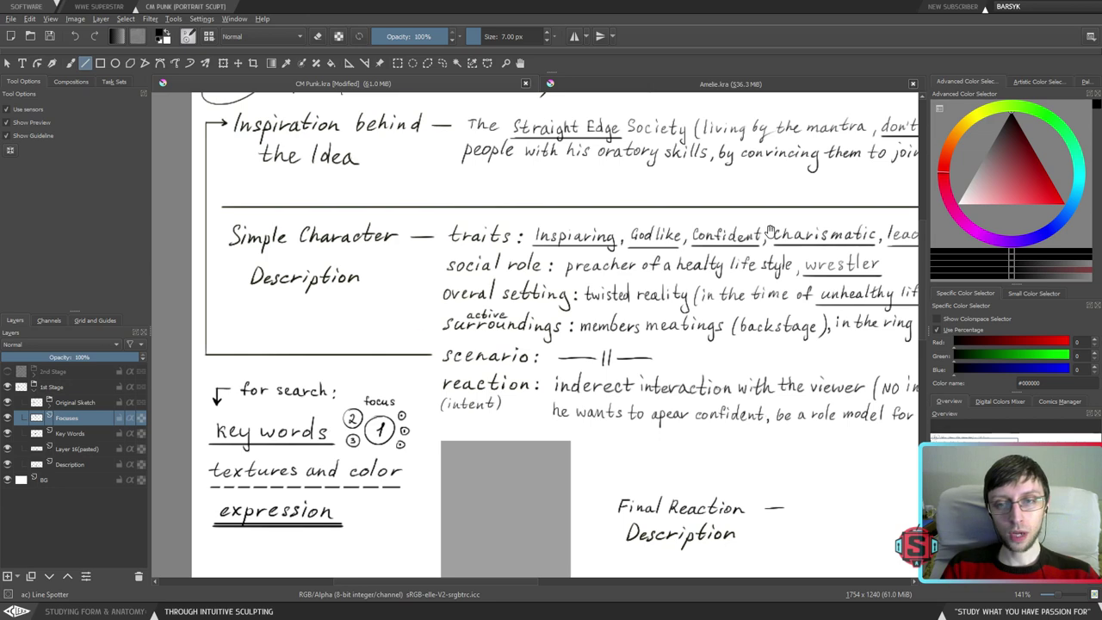
left_click_drag(775, 246, 515, 352)
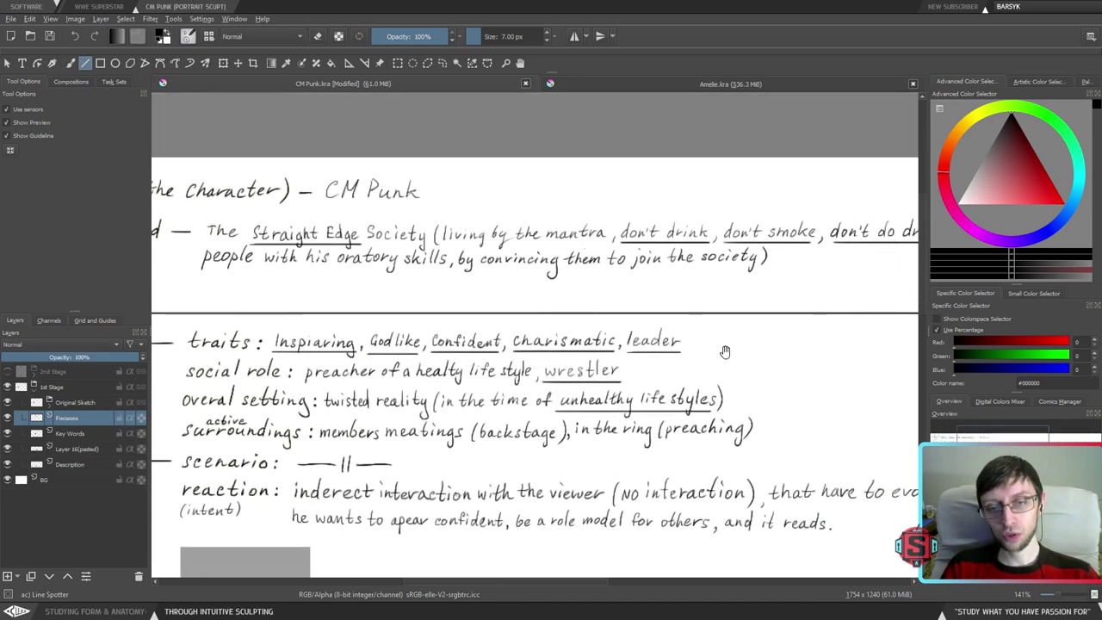
mouse_move(726, 352)
left_mouse_down()
mouse_move(715, 364)
mouse_move(730, 358)
mouse_move(711, 345)
left_mouse_up()
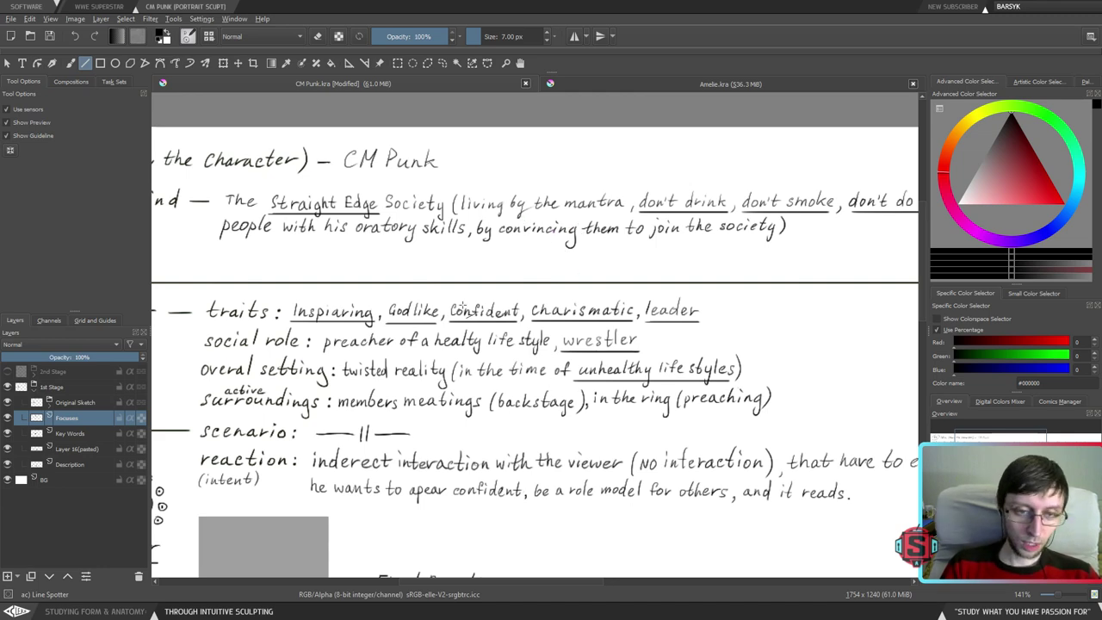
left_click_drag(533, 391, 555, 452)
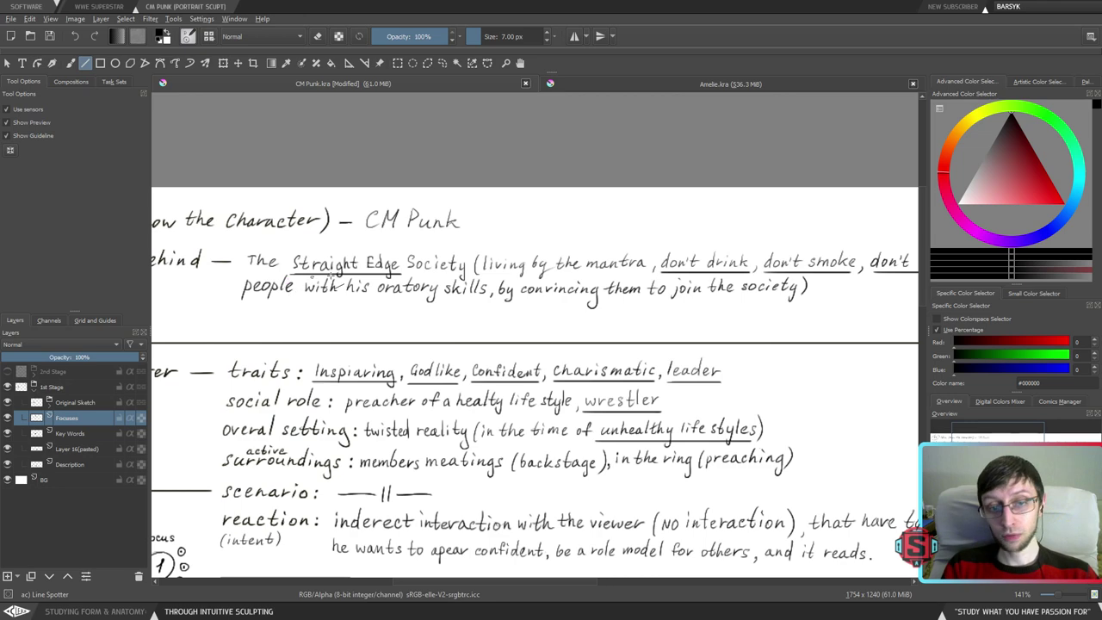
- Read the inspiration paragraph through to the end of its first line and check the whole CM Punk sheet
scroll(358, 336, "up", 1)
scroll(358, 336, "right", 1)
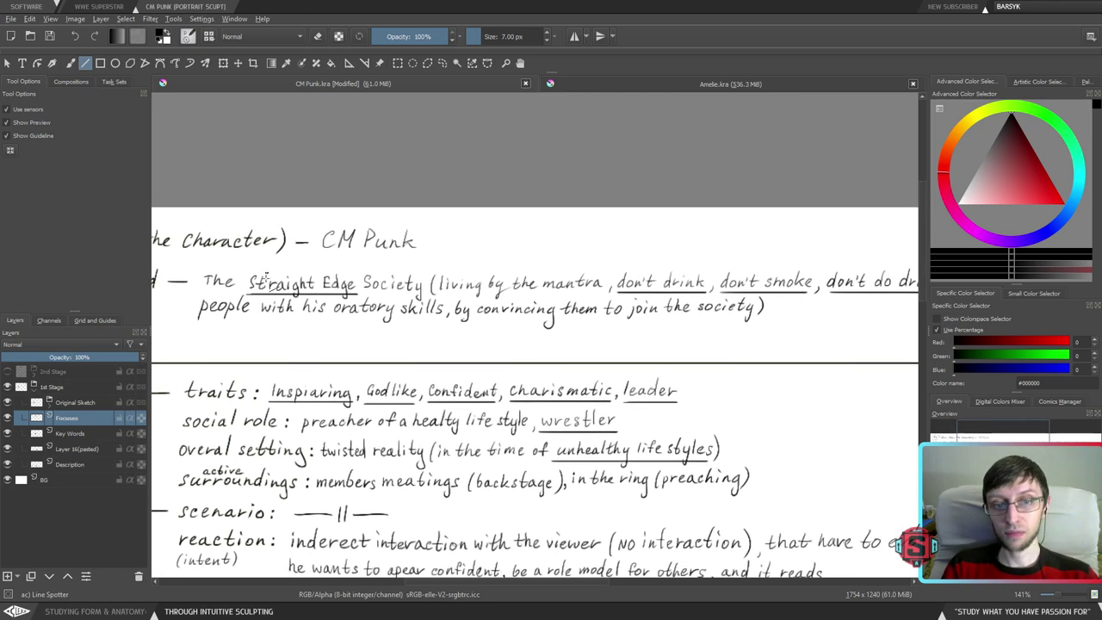
mouse_move(721, 371)
left_mouse_down()
mouse_move(509, 379)
mouse_move(652, 373)
left_mouse_up()
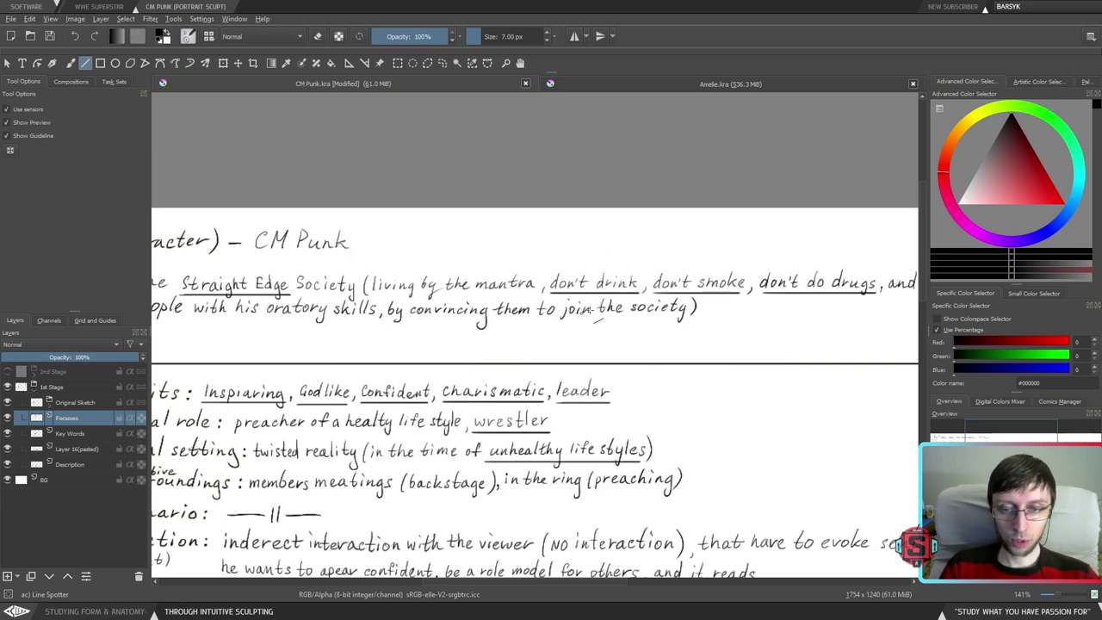
scroll(540, 293, "right", 3)
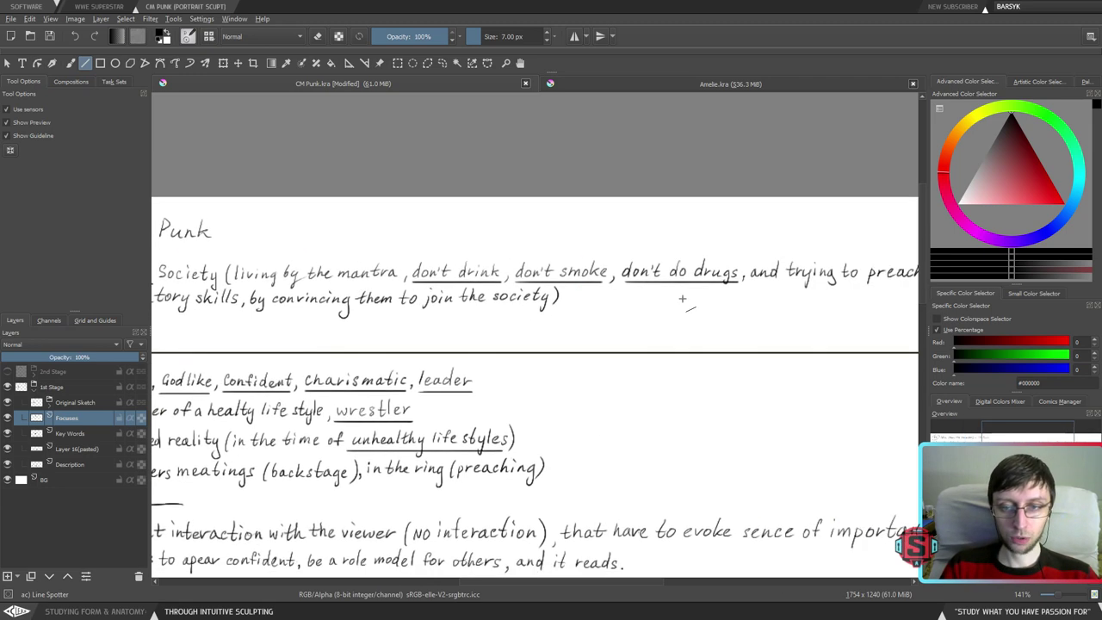
scroll(755, 377, "right", 4)
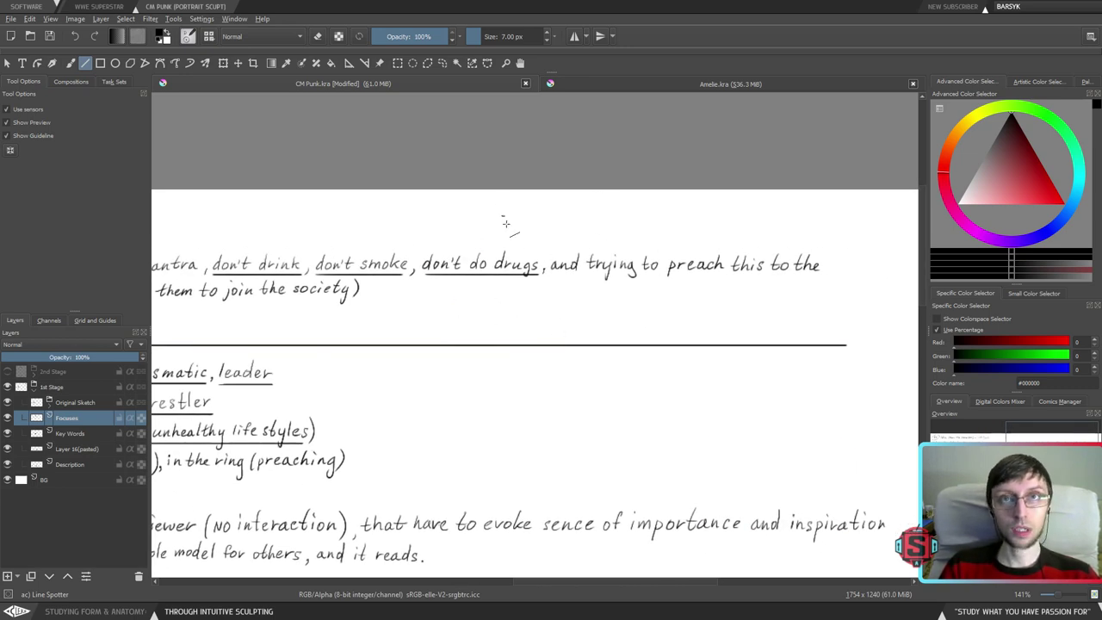
scroll(519, 342, "down", 4)
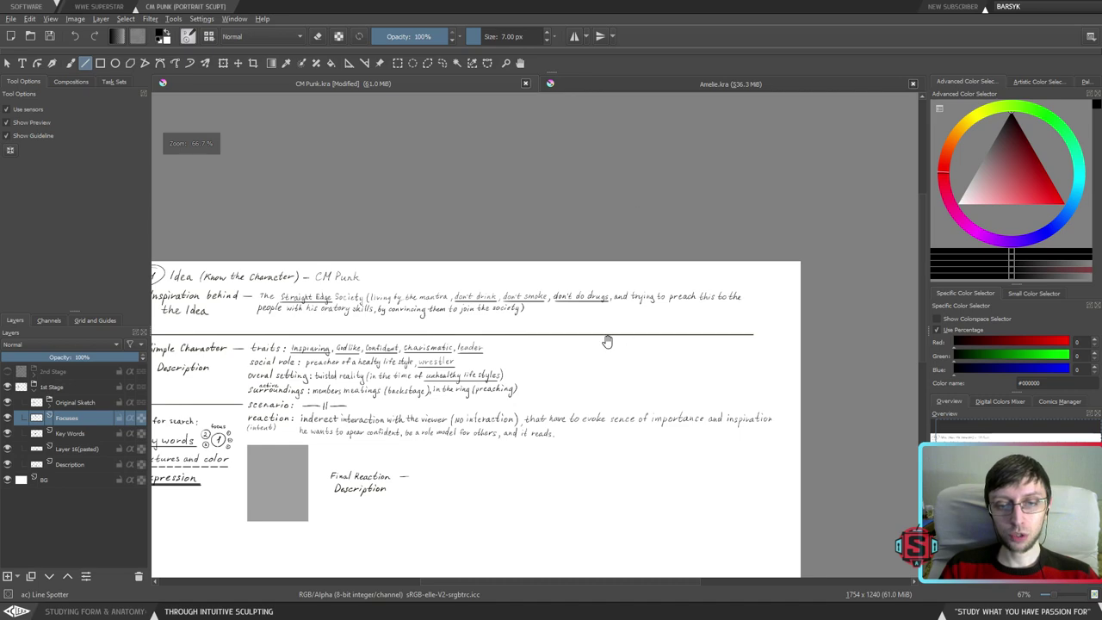
left_click_drag(607, 342, 664, 310)
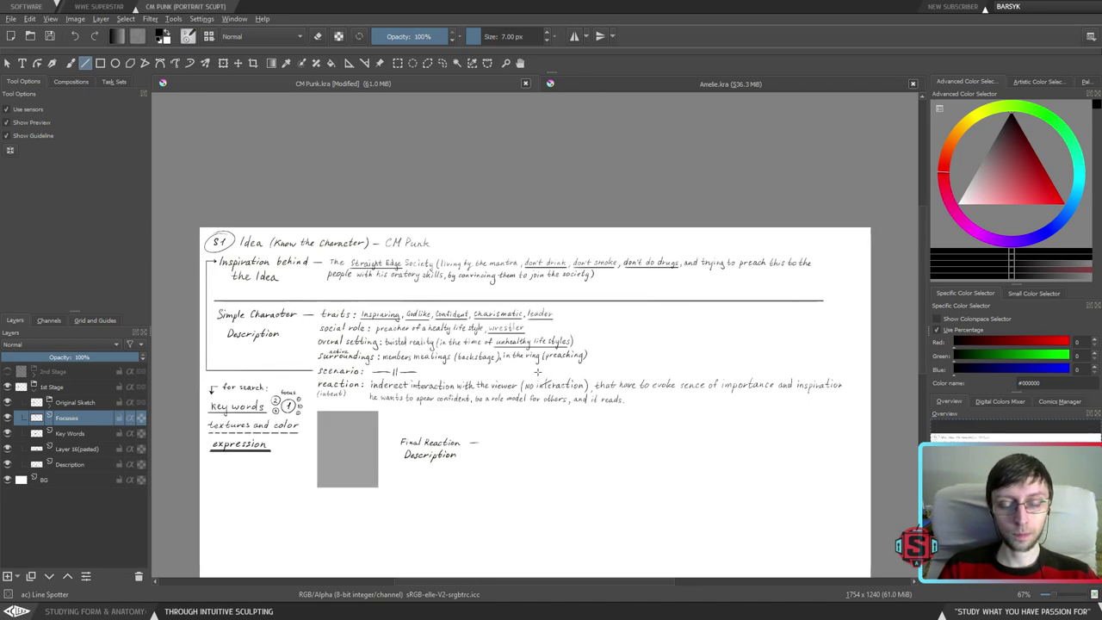
scroll(538, 372, "up", 5)
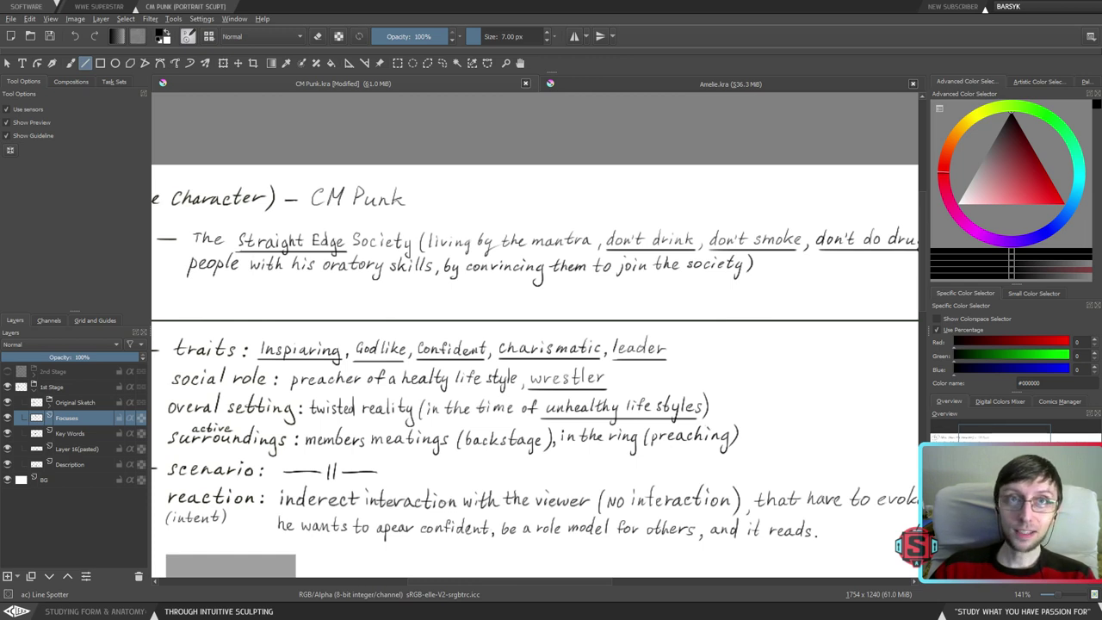
- Examine the inspiration paragraph's closing words about joining the society, together with the surroundings and reaction notes
left_click_drag(622, 253, 625, 238)
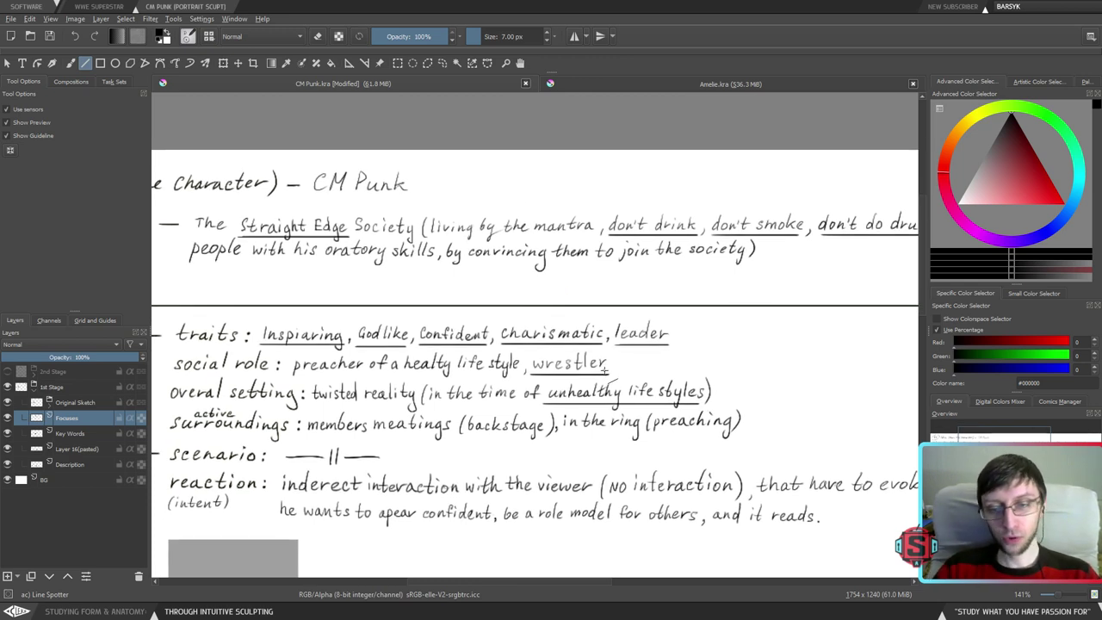
left_click_drag(691, 195, 702, 192)
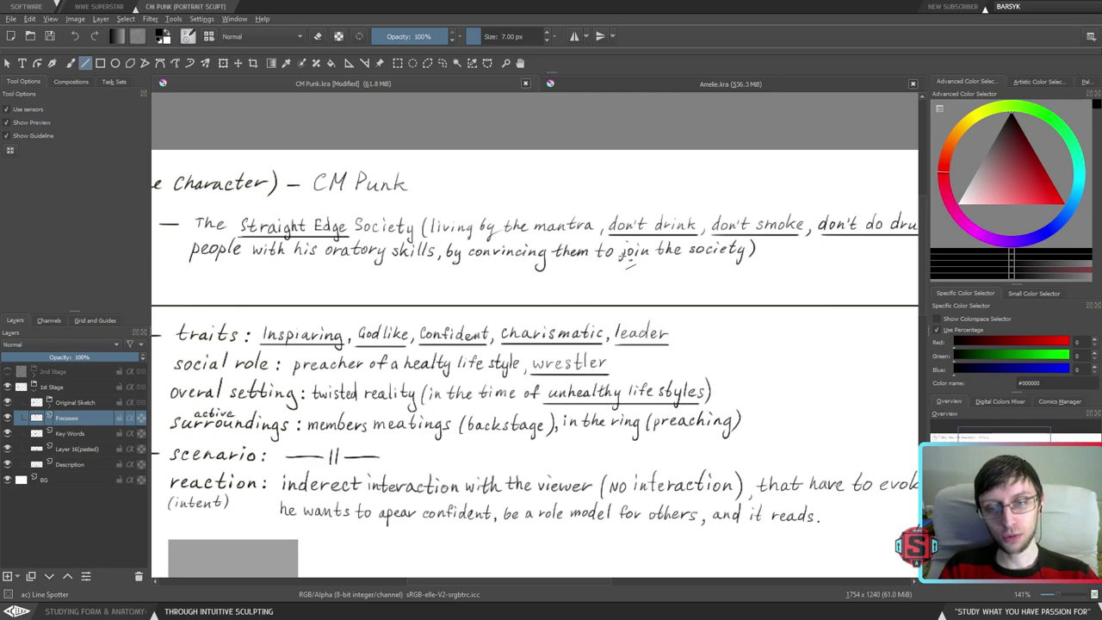
key("ctrl+minus")
key("ctrl+minus")
key("ctrl+plus")
key("ctrl+plus")
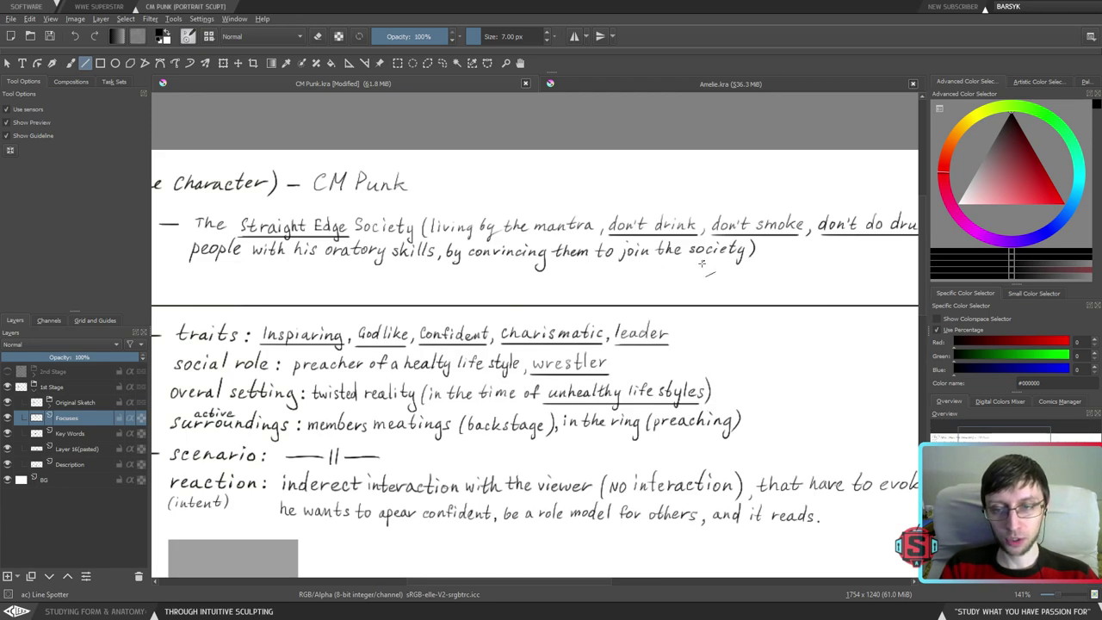
left_click_drag(673, 333, 757, 375)
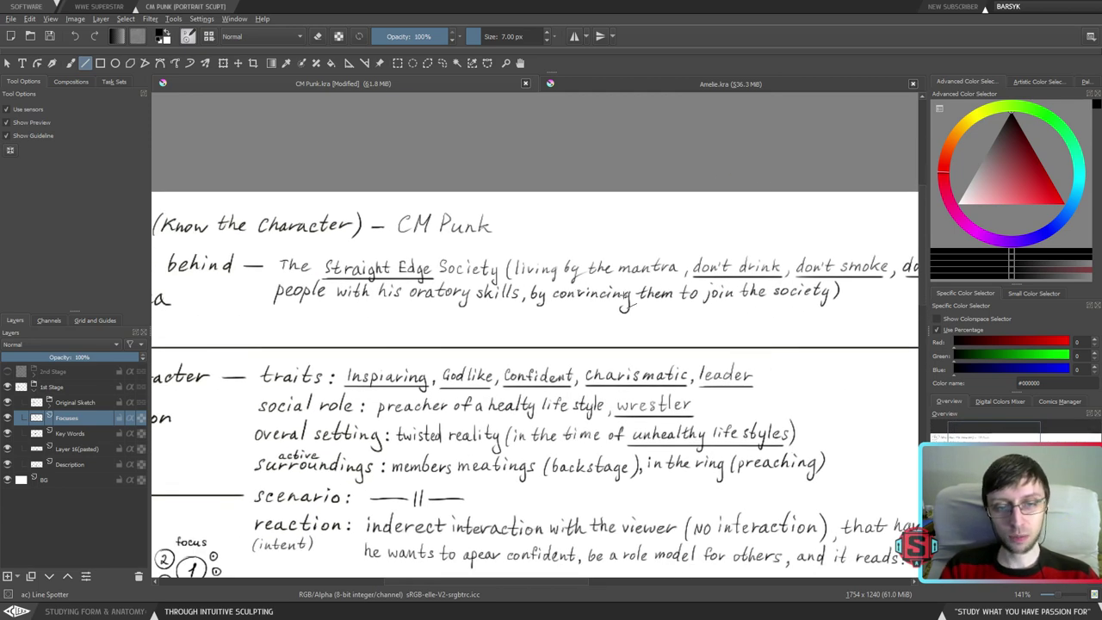
left_click_drag(547, 347, 741, 254)
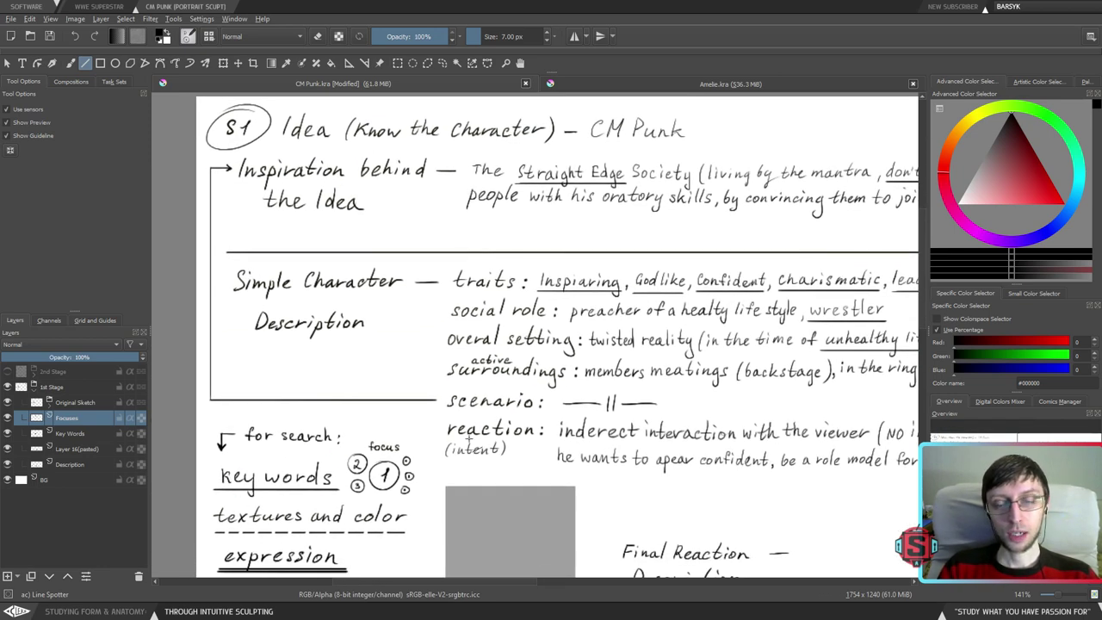
left_click_drag(469, 439, 355, 517)
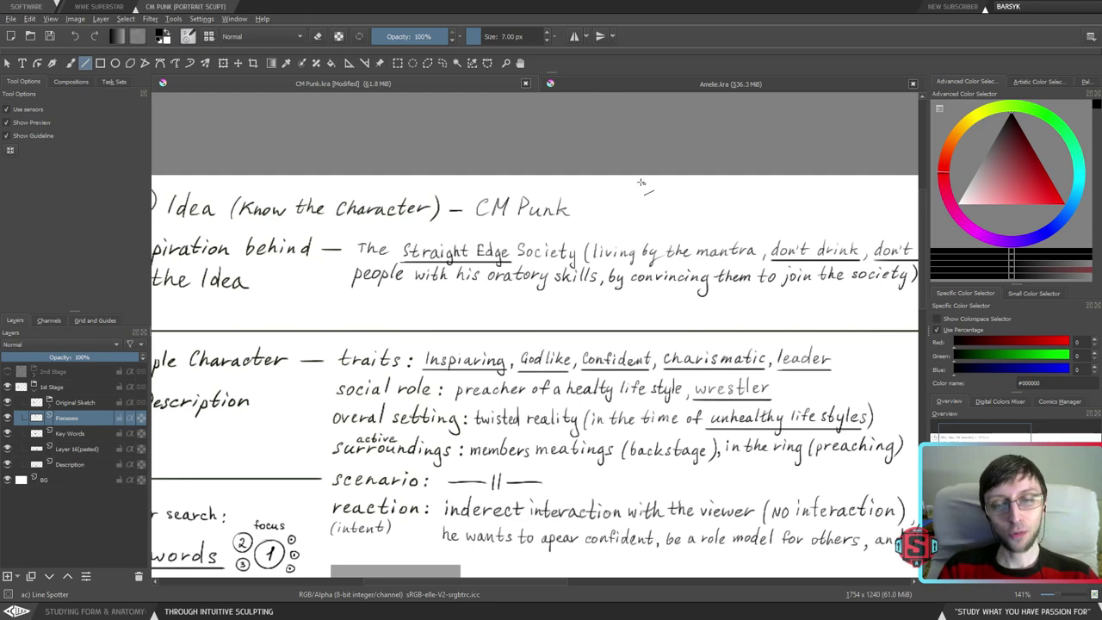
left_click_drag(705, 383, 580, 292)
left_click_drag(639, 388, 642, 362)
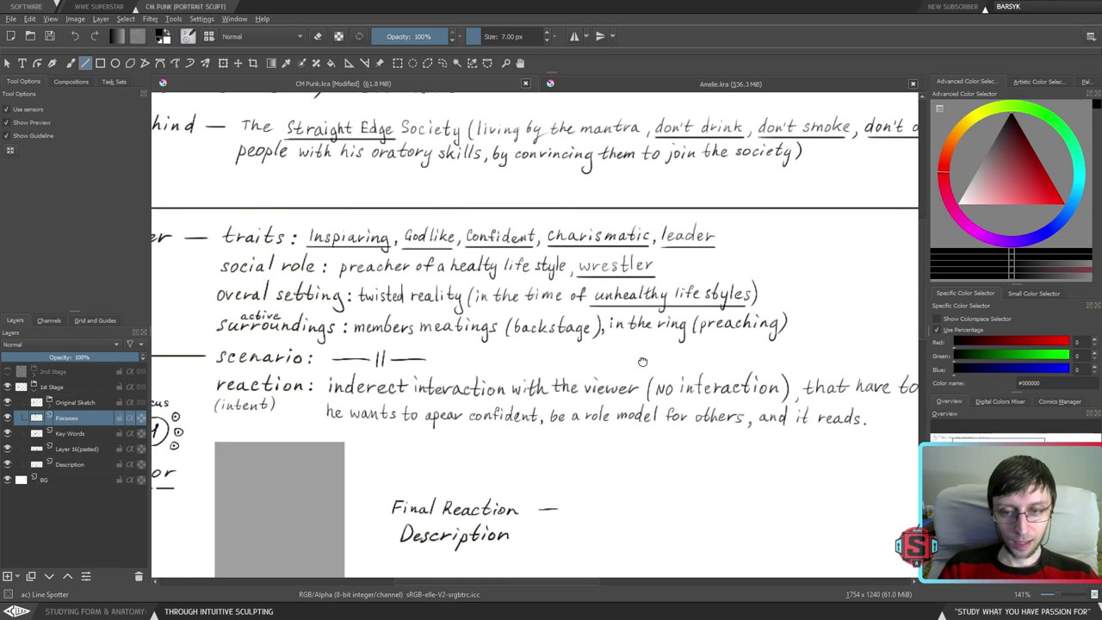
- Switch to Amelie.kra and compare how its key words and numbered focus marks are laid out
scroll(642, 361, "down", 3)
scroll(681, 394, "up", 1)
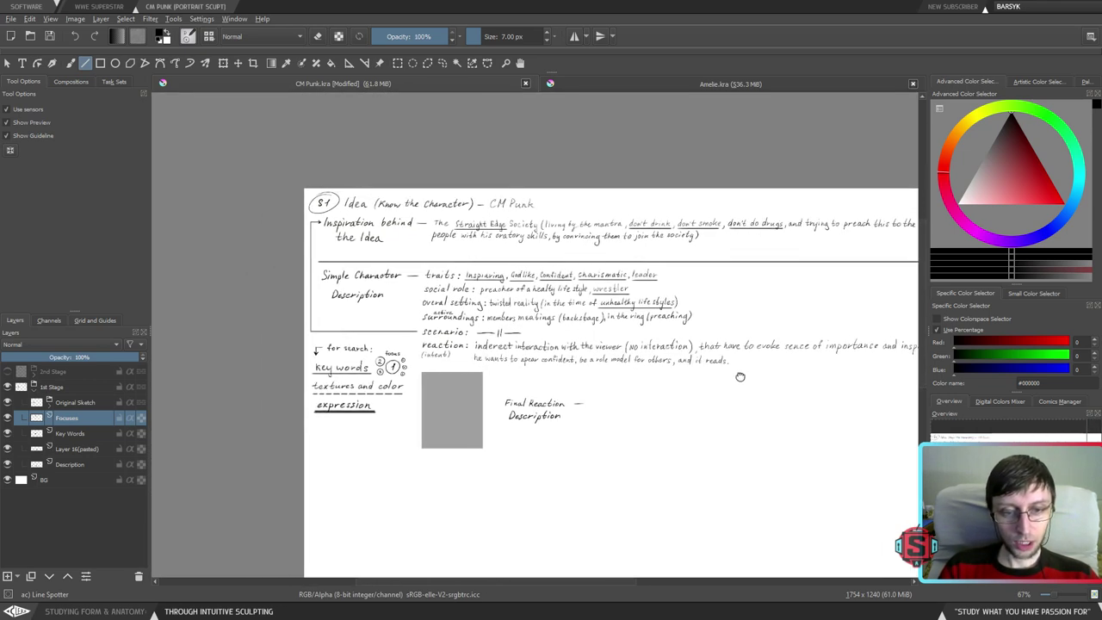
scroll(742, 370, "up", 2)
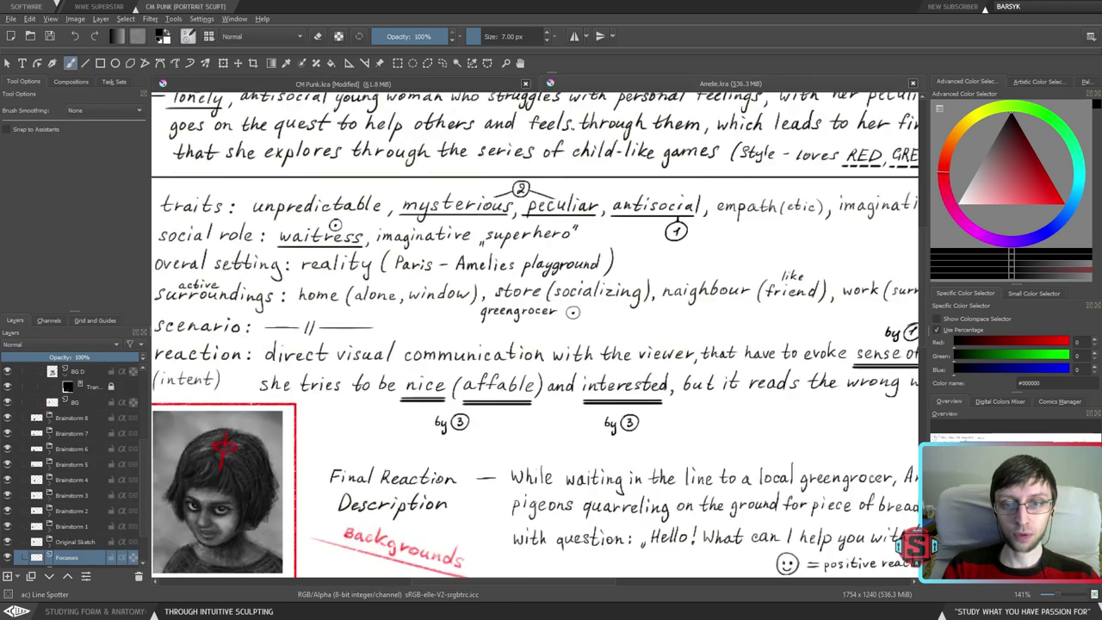
scroll(551, 379, "down", 2)
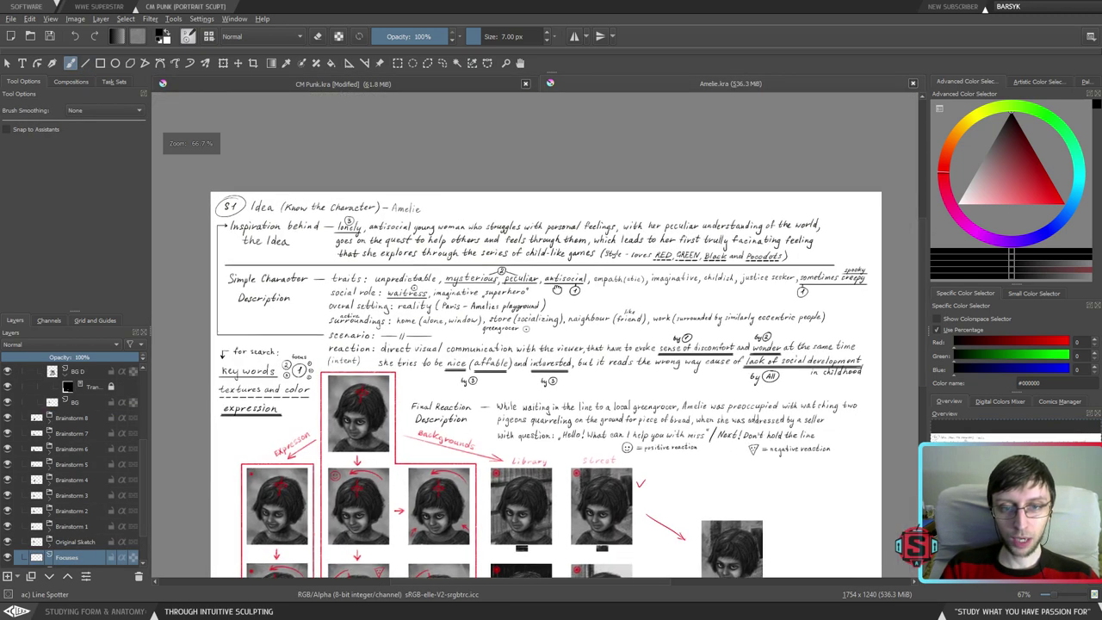
left_click_drag(558, 290, 539, 295)
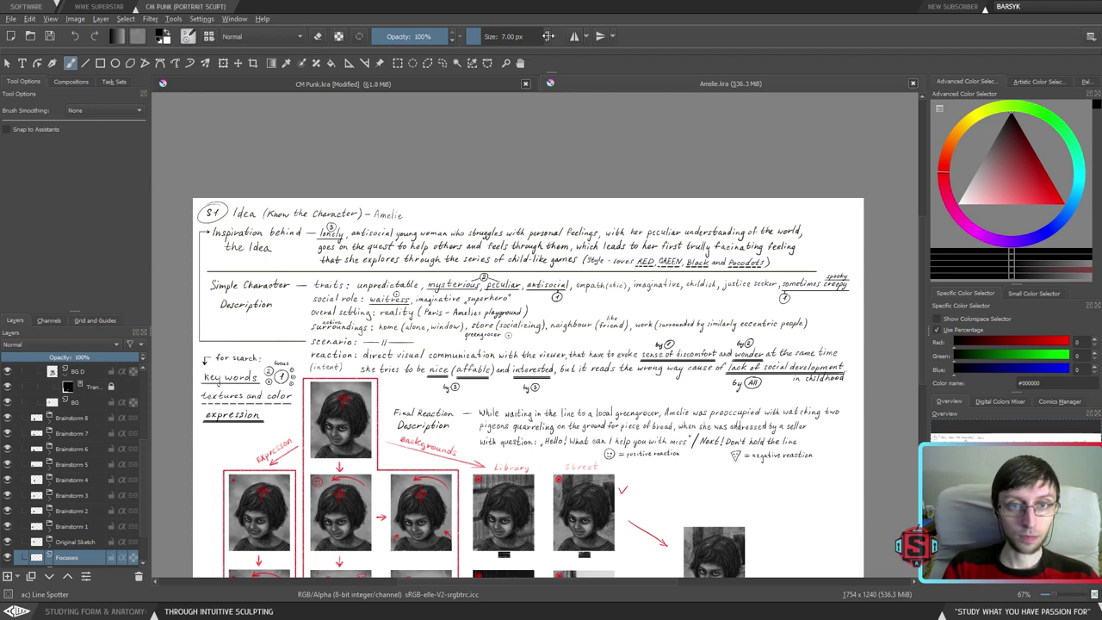
- Return to CM Punk.kra and re-examine the underlined words in the inspiration and traits lines
left_click(416, 84)
key("ctrl+minus")
key("ctrl+minus")
key("ctrl+plus")
key("ctrl+plus")
left_click_drag(541, 224, 450, 359)
left_click_drag(794, 265, 660, 240)
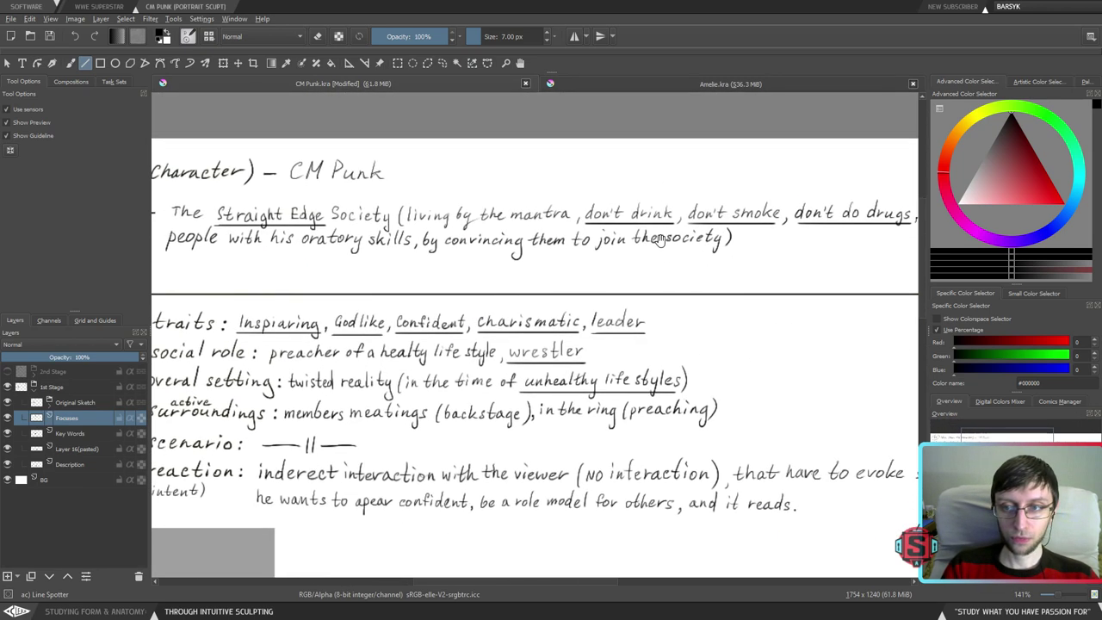
left_click_drag(749, 307, 714, 289)
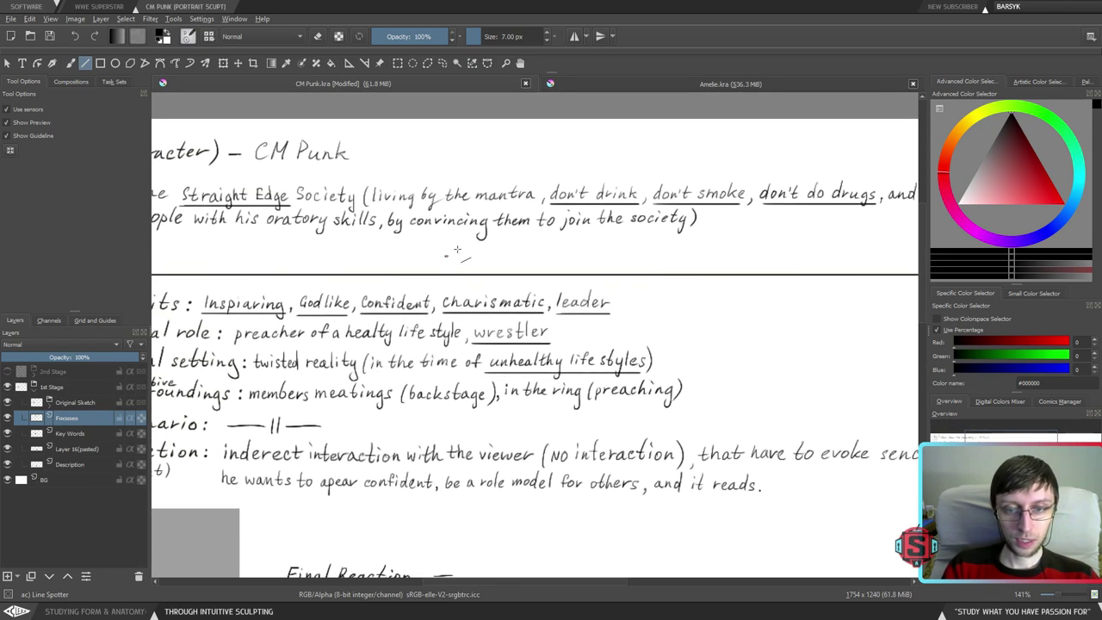
- Examine the inspiration paragraph, then the setting, surroundings and reaction lines beneath the traits
left_click_drag(634, 331, 674, 293)
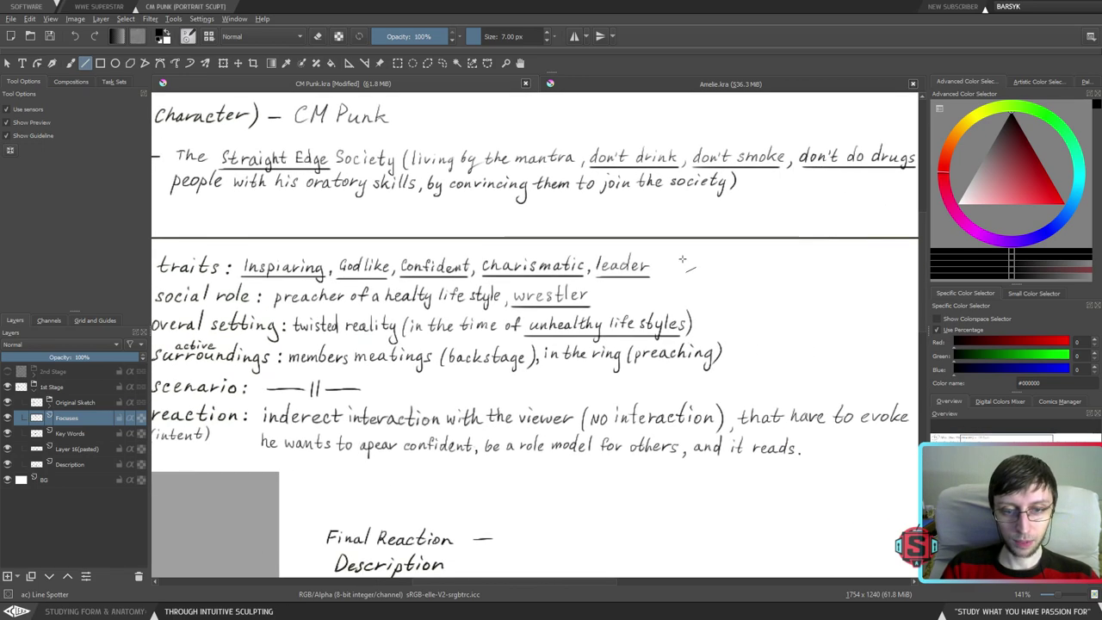
key("minus")
key("minus")
key("plus")
key("plus")
left_click_drag(669, 360, 725, 325)
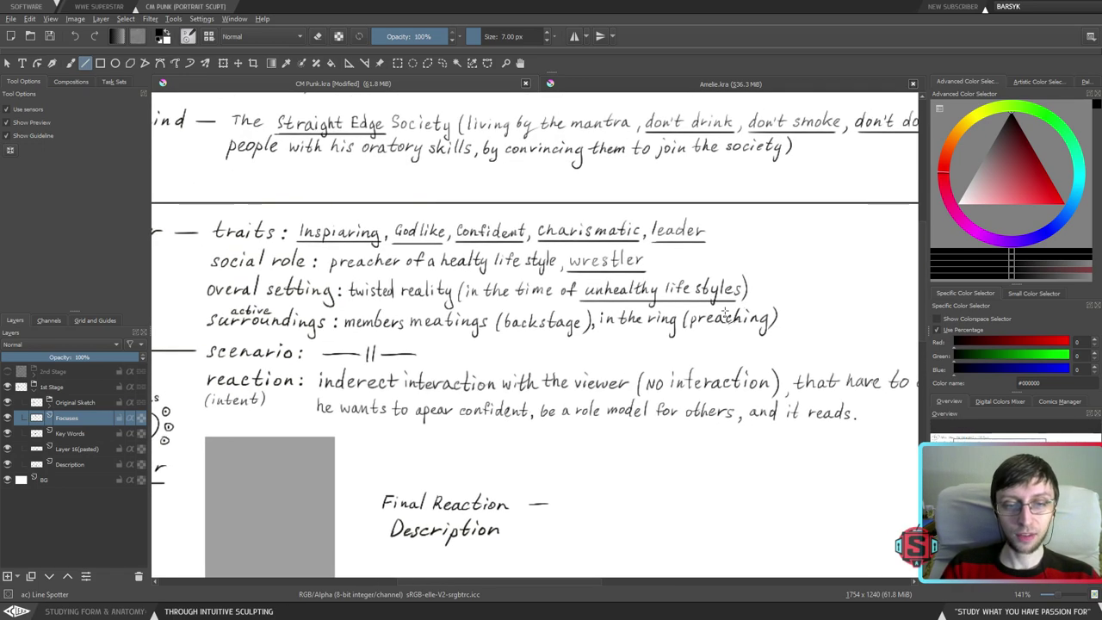
key("minus")
key("minus")
key("plus")
key("plus")
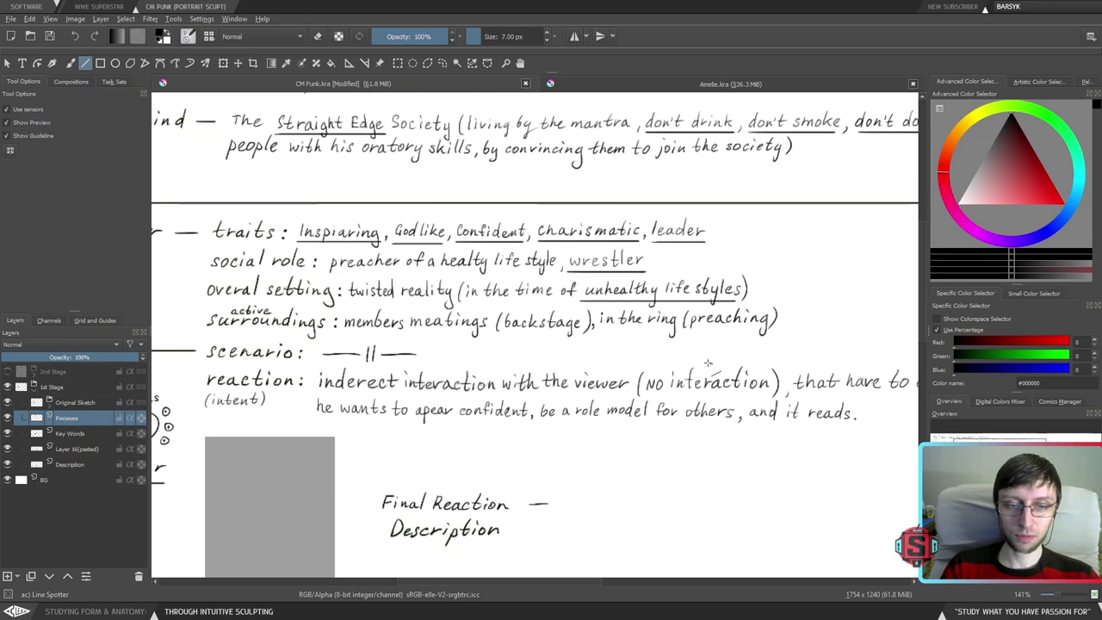
left_click_drag(740, 376, 725, 443)
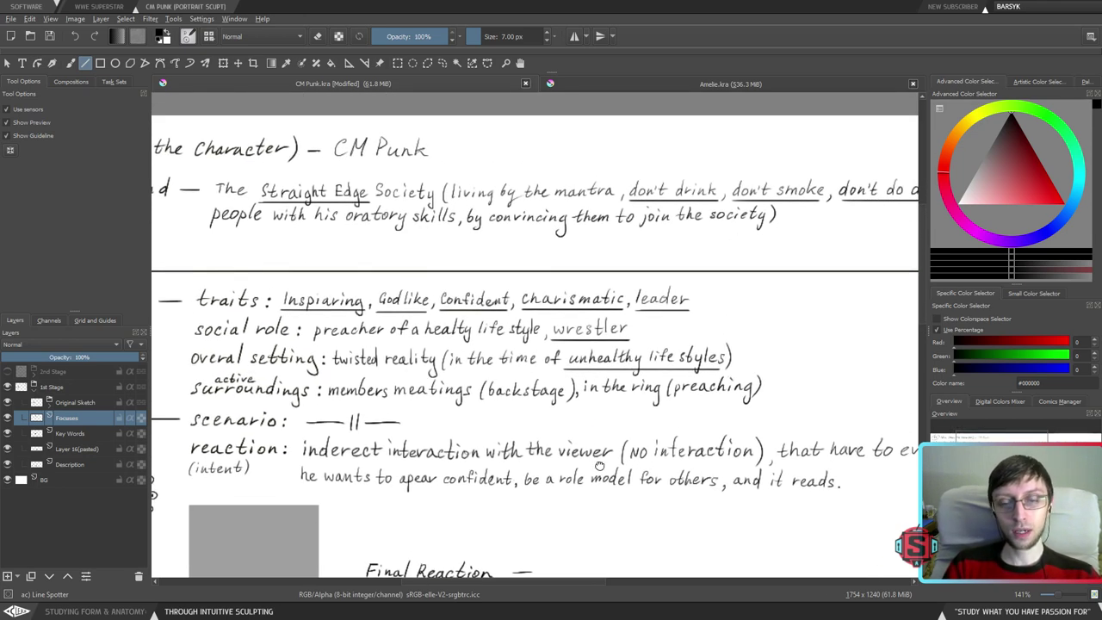
scroll(594, 405, "down", 3)
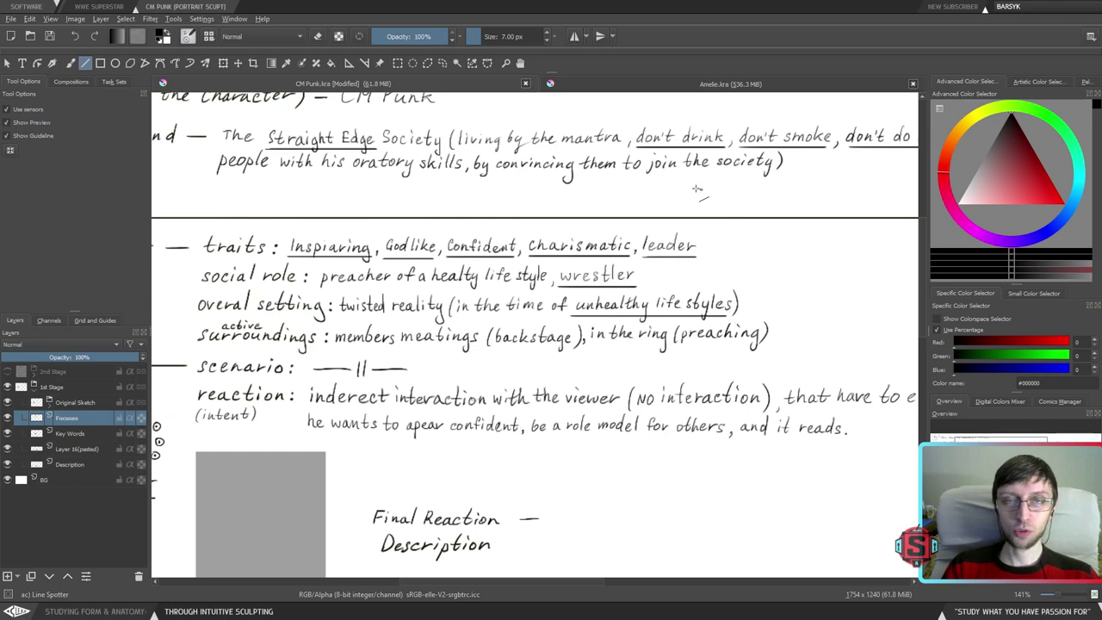
scroll(608, 375, "down", 3)
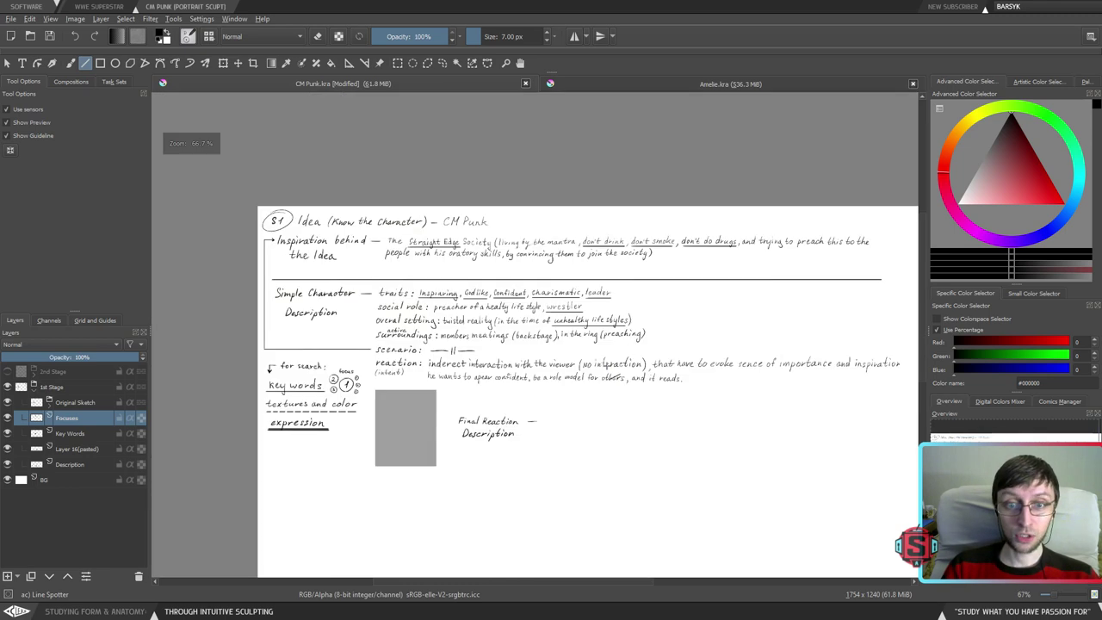
- Review the character description from the traits to the final reaction heading and compare it with the whole CM Punk sheet
scroll(587, 423, "up", 3)
mouse_move(564, 478)
left_mouse_down()
mouse_move(602, 382)
mouse_move(599, 344)
mouse_move(620, 360)
left_mouse_up()
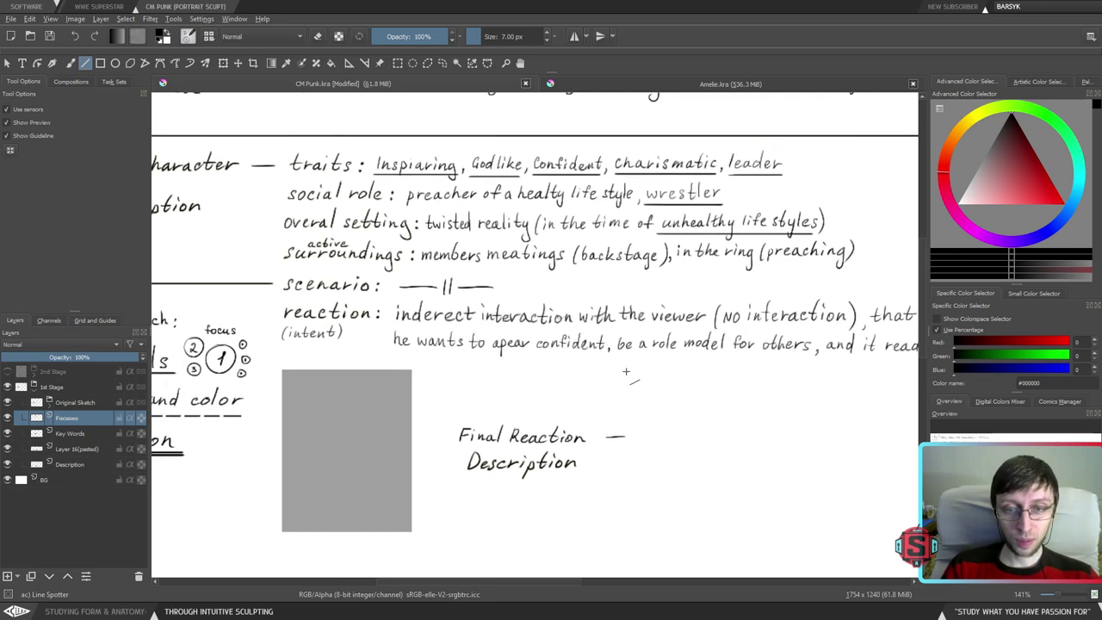
left_click_drag(626, 295, 582, 348)
left_click_drag(648, 348, 610, 355)
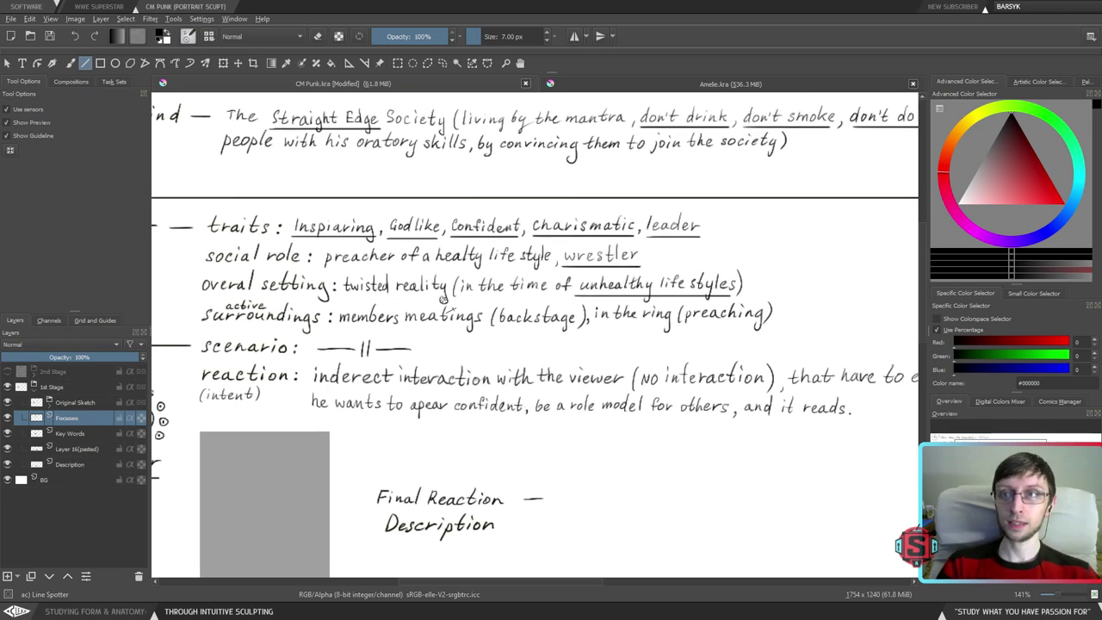
left_click_drag(447, 376, 518, 352)
key("ctrl+minus")
key("ctrl+minus")
left_click_drag(585, 442, 514, 467)
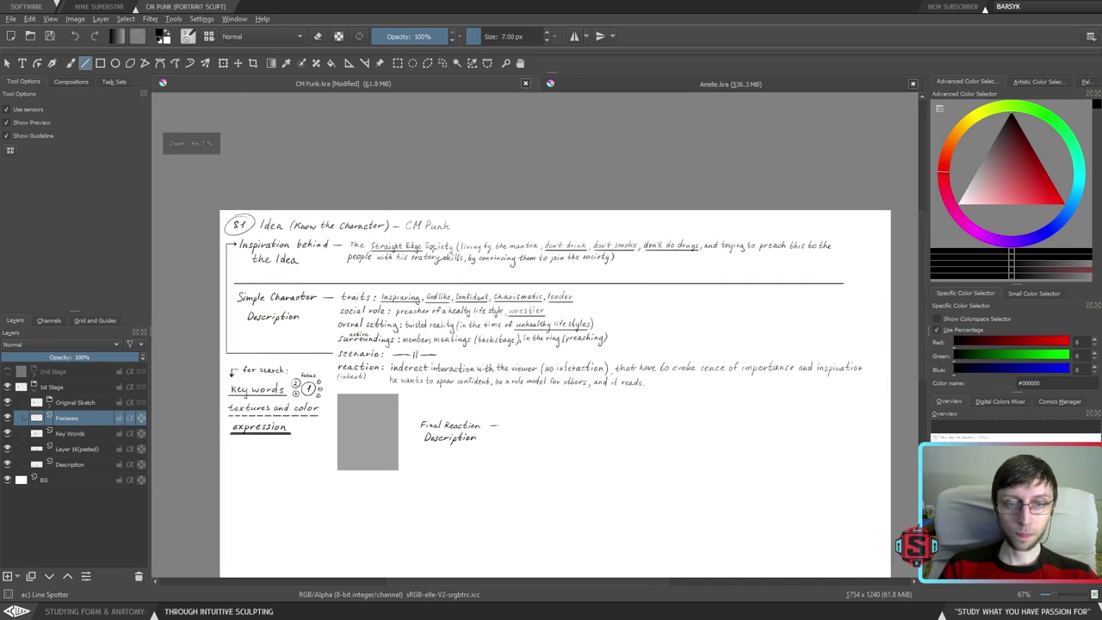
key("ctrl+plus")
key("ctrl+plus")
left_click_drag(447, 441, 488, 512)
left_click_drag(676, 416, 629, 510)
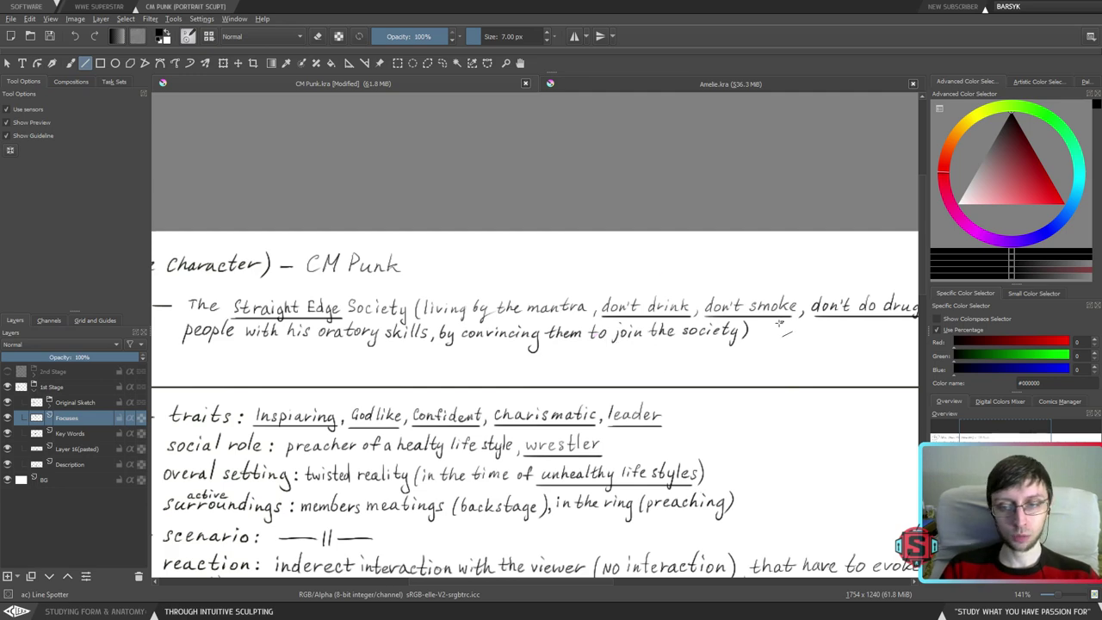
- Check the search legend for key words, focus and expression against the reaction line and the underlined mantra words
left_click_drag(714, 389, 783, 333)
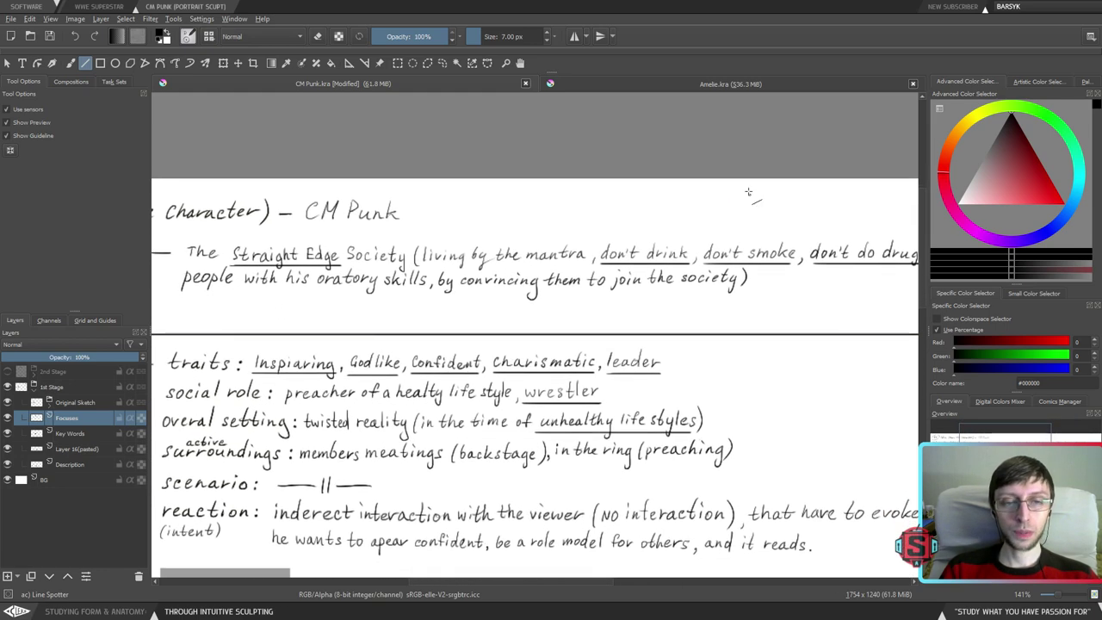
left_click_drag(769, 448, 824, 323)
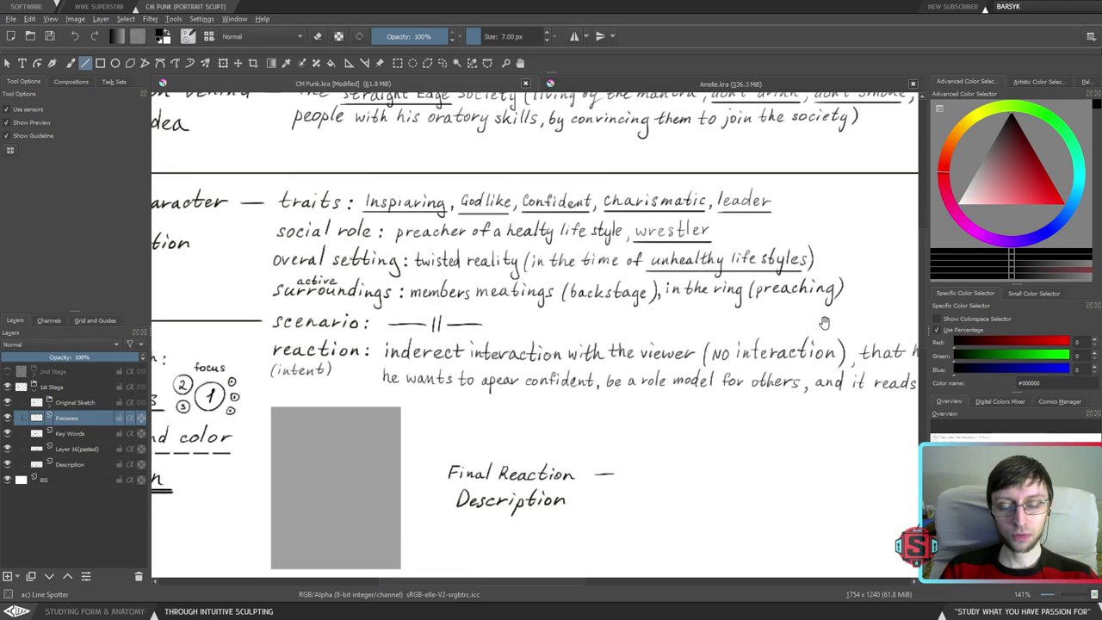
left_click_drag(731, 407, 812, 363)
left_click_drag(716, 360, 777, 394)
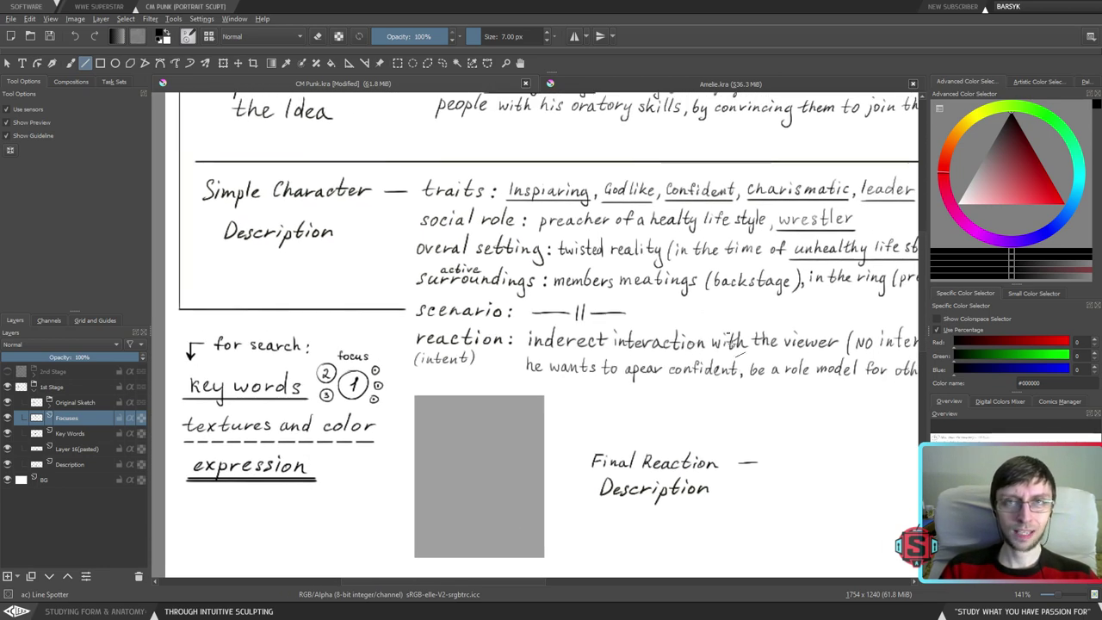
left_click_drag(723, 355, 563, 423)
left_click_drag(776, 376, 657, 334)
left_click_drag(752, 435, 578, 399)
left_click_drag(678, 403, 559, 410)
scroll(612, 433, "up", 4)
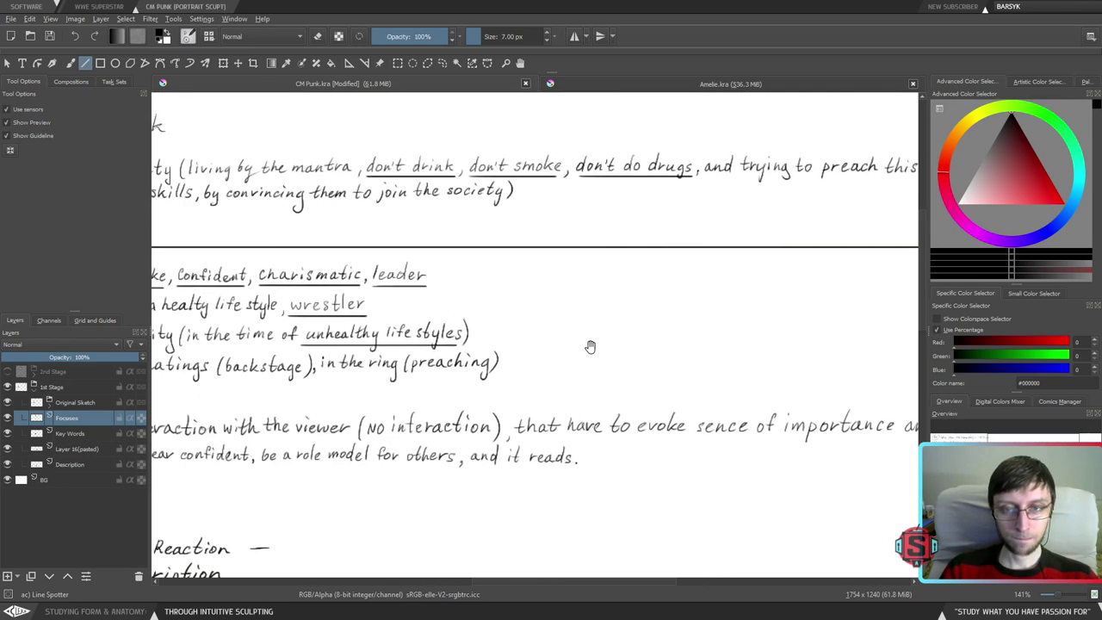
scroll(617, 389, "down", 1)
scroll(603, 396, "left", 5)
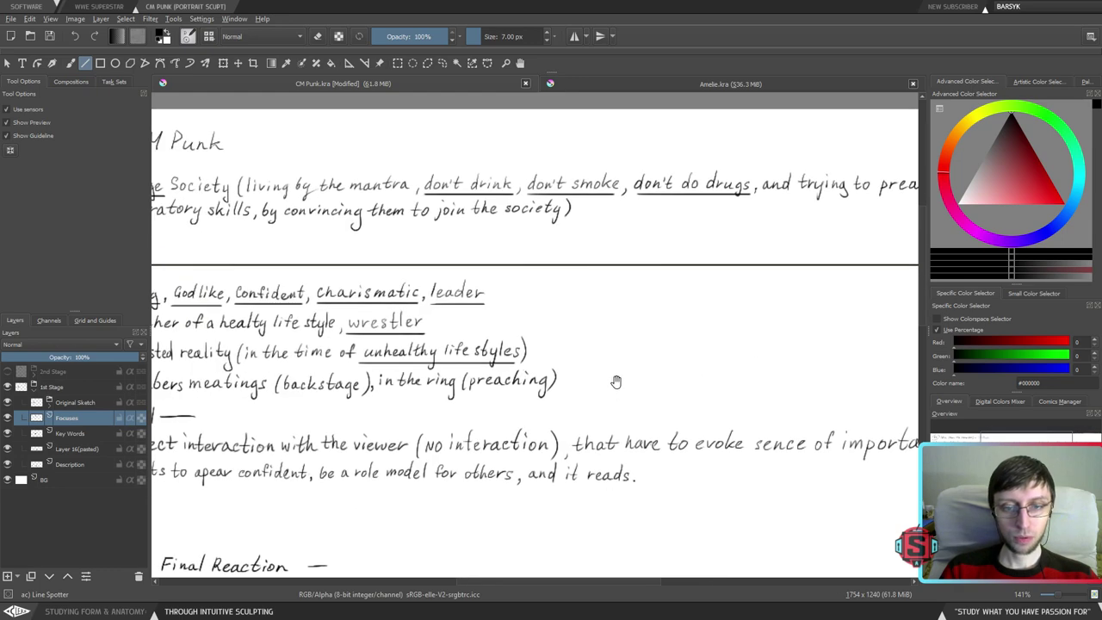
- Re-read the underlined mantra words and the society remark together with the underlined traits, role and setting words
left_click_drag(615, 382, 731, 363)
left_click_drag(662, 430, 758, 370)
left_click_drag(678, 330, 648, 422)
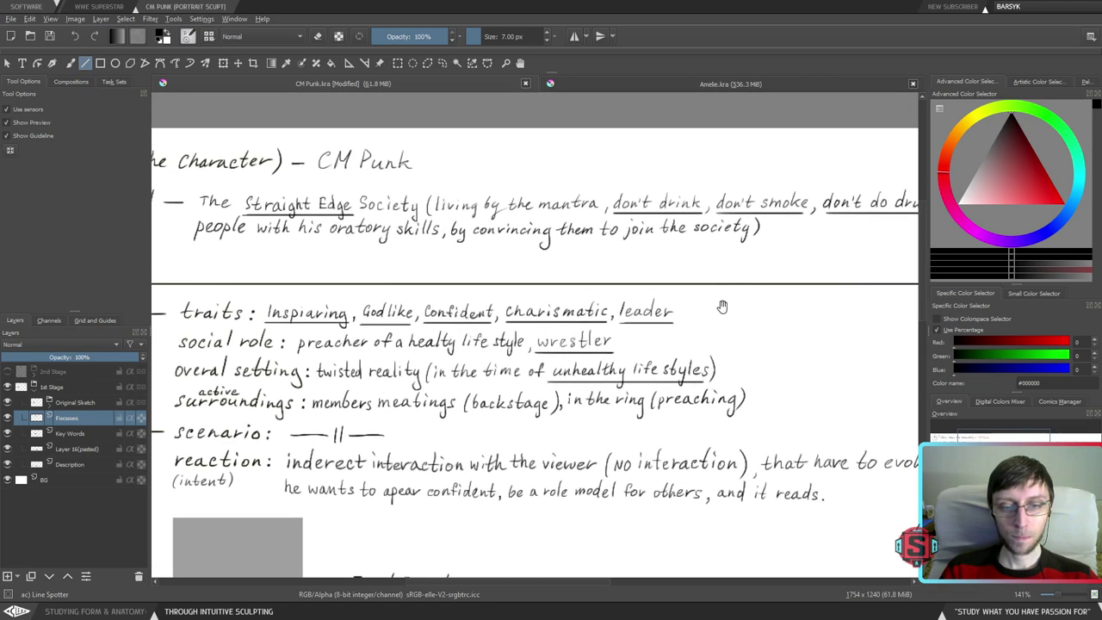
left_click_drag(698, 319, 502, 345)
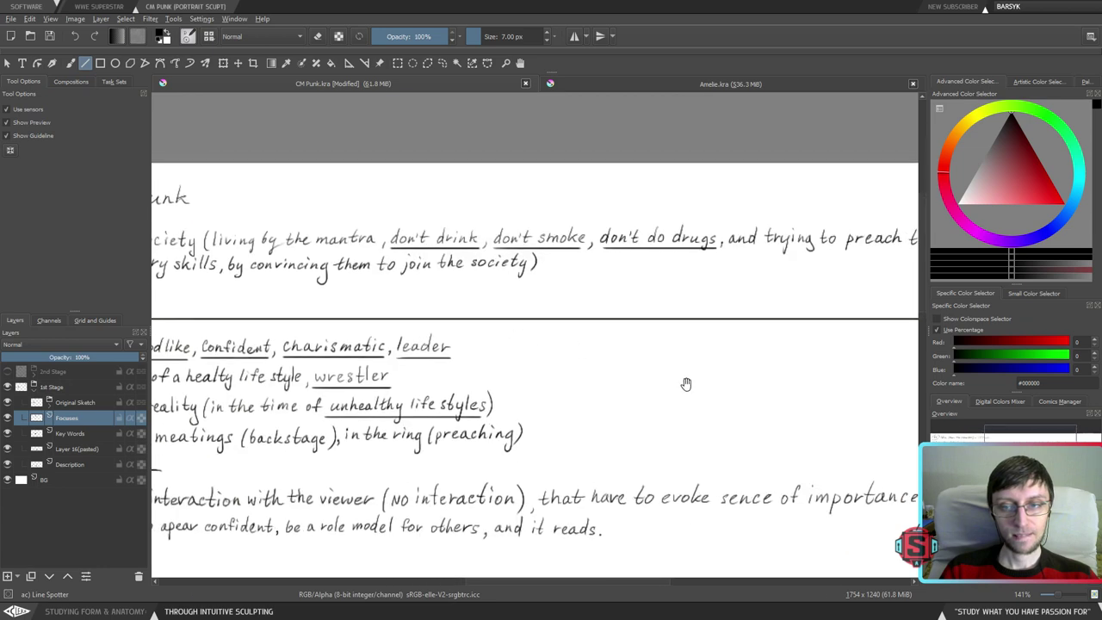
left_click_drag(687, 388, 742, 401)
left_click_drag(620, 383, 796, 389)
left_click_drag(618, 354, 447, 352)
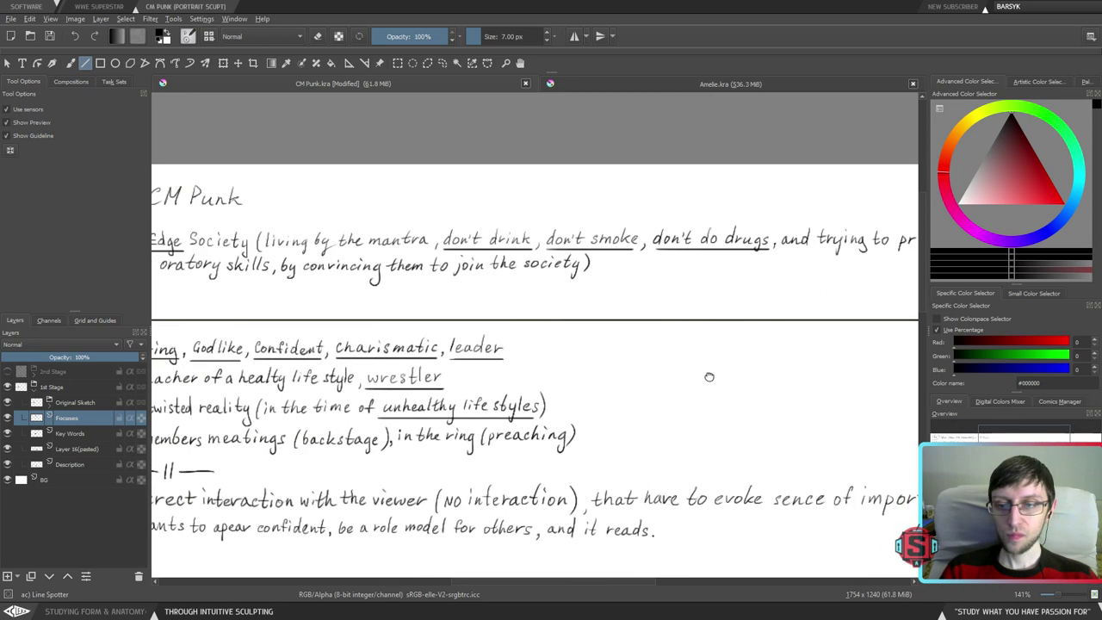
left_click_drag(725, 381, 576, 345)
- Handwrite "healthy life style" with the brush just after the inspiration paragraph's closing words about joining the society
key("b")
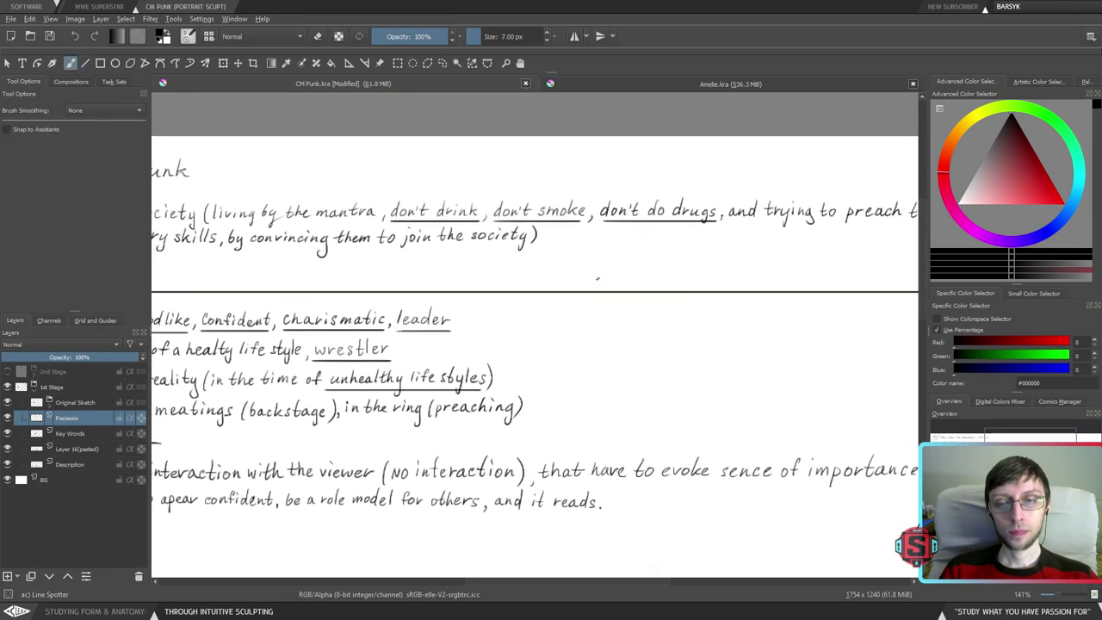
key("minus")
key("minus")
left_click_drag(566, 436, 706, 375)
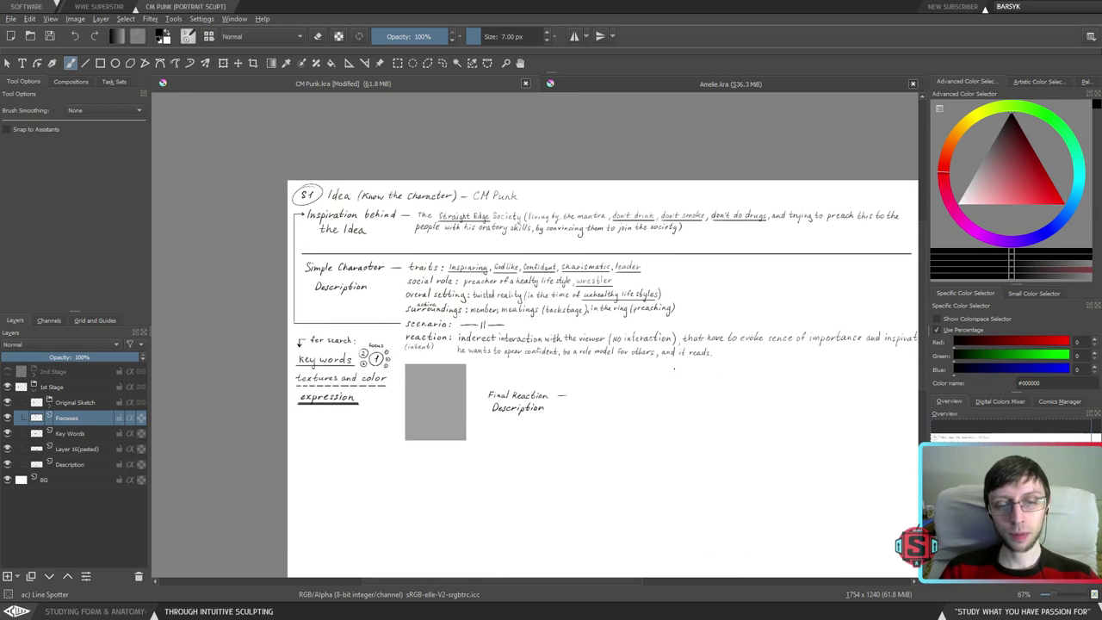
key("plus")
key("plus")
left_click_drag(637, 394, 617, 413)
left_click_drag(896, 212, 612, 368)
scroll(628, 293, "up", 2)
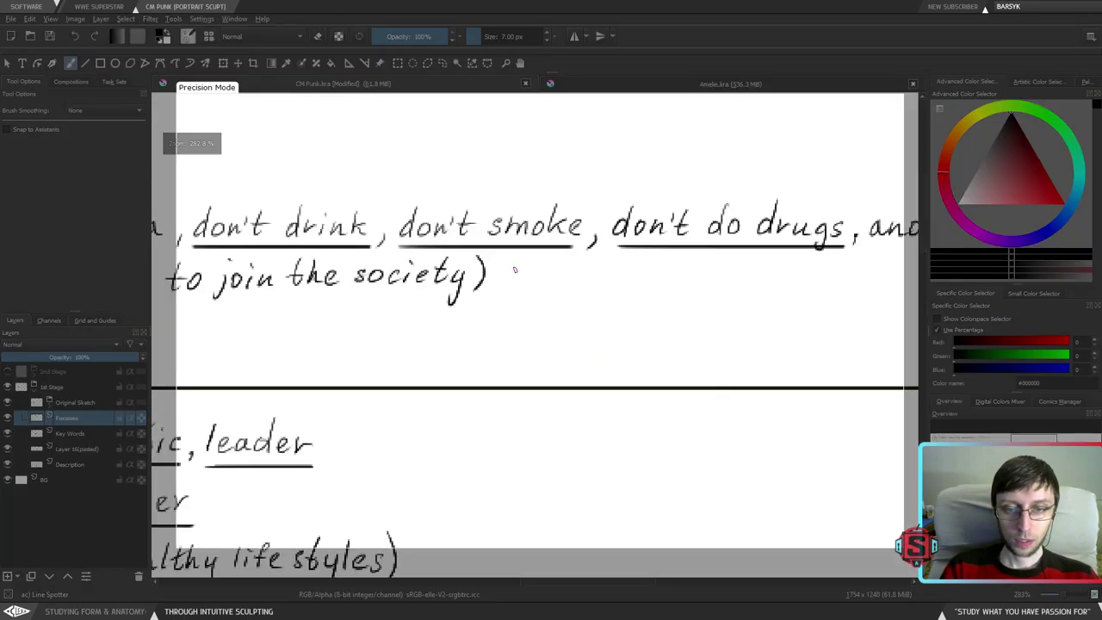
key("ctrl+z")
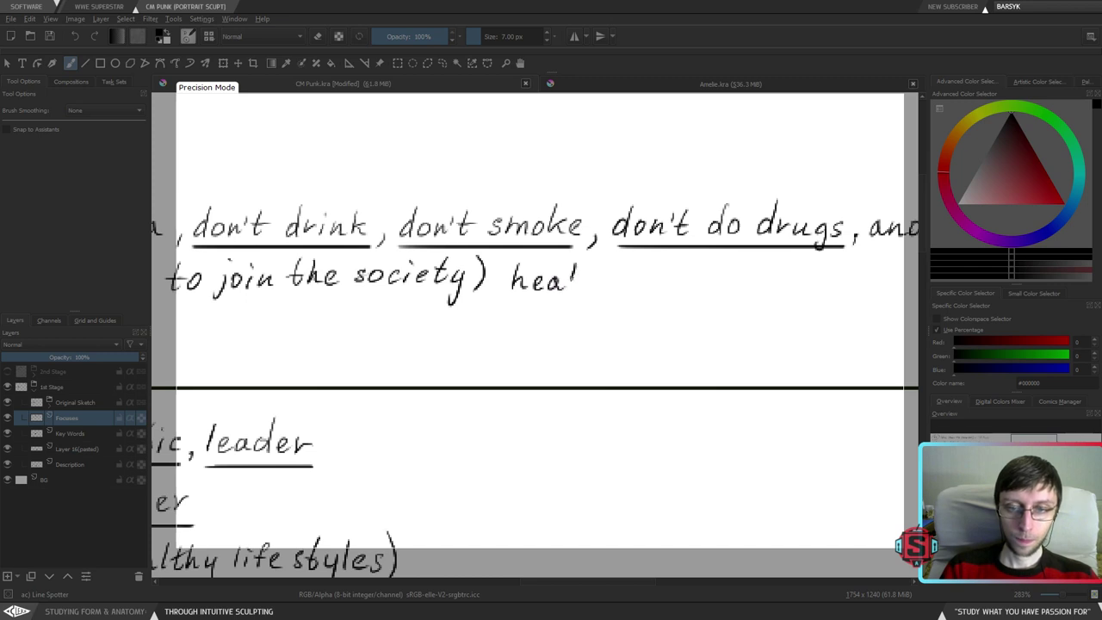
left_click_drag(614, 281, 615, 315)
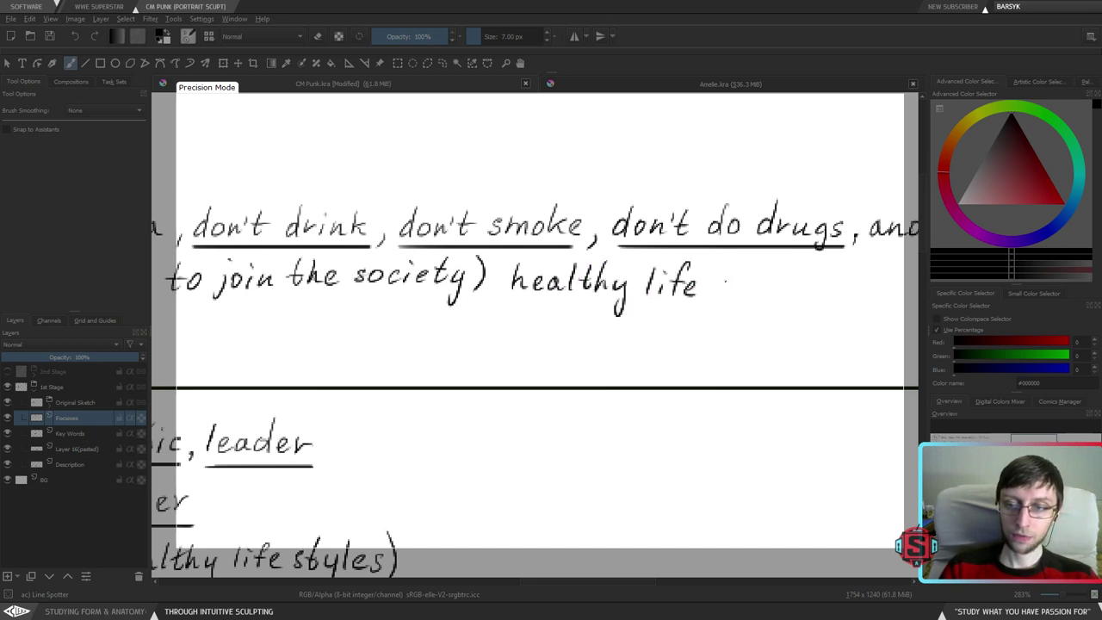
left_click_drag(765, 285, 748, 315)
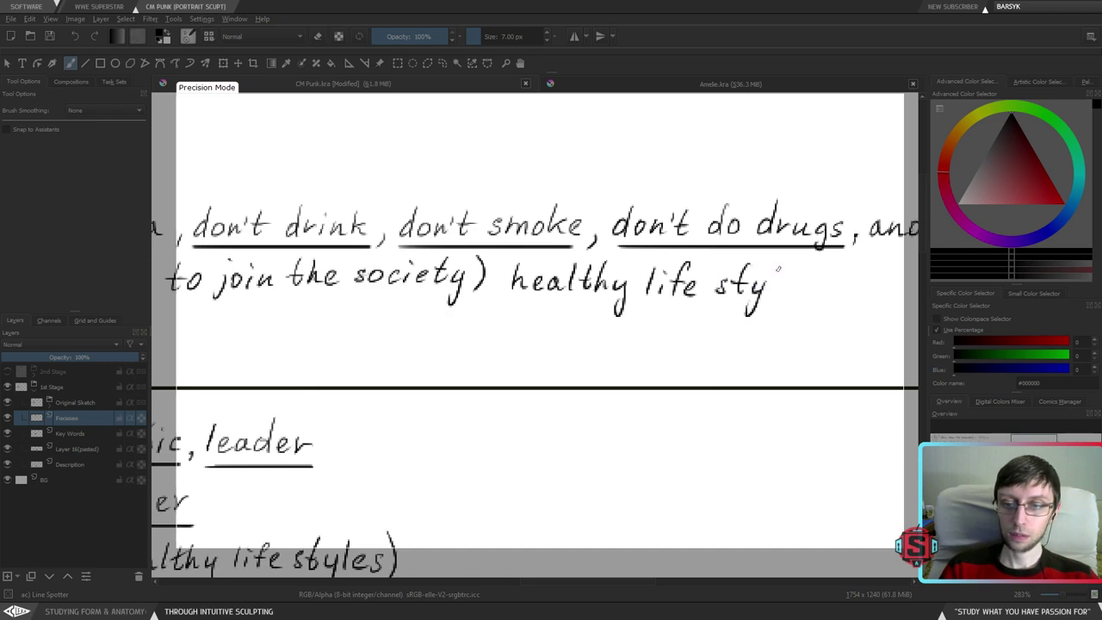
left_click_drag(779, 280, 790, 289)
left_click_drag(792, 300, 577, 312)
scroll(599, 303, "down", 5)
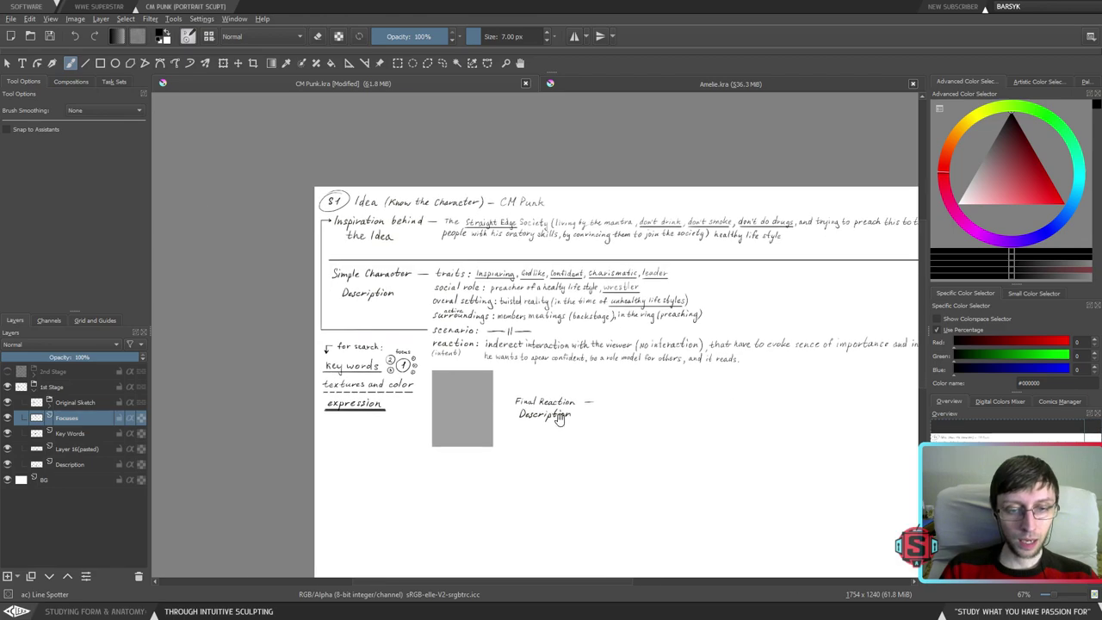
- Outline the handwritten "healthy life style" note with a freehand selection and cut it from the Focuses layer
scroll(560, 422, "up", 3)
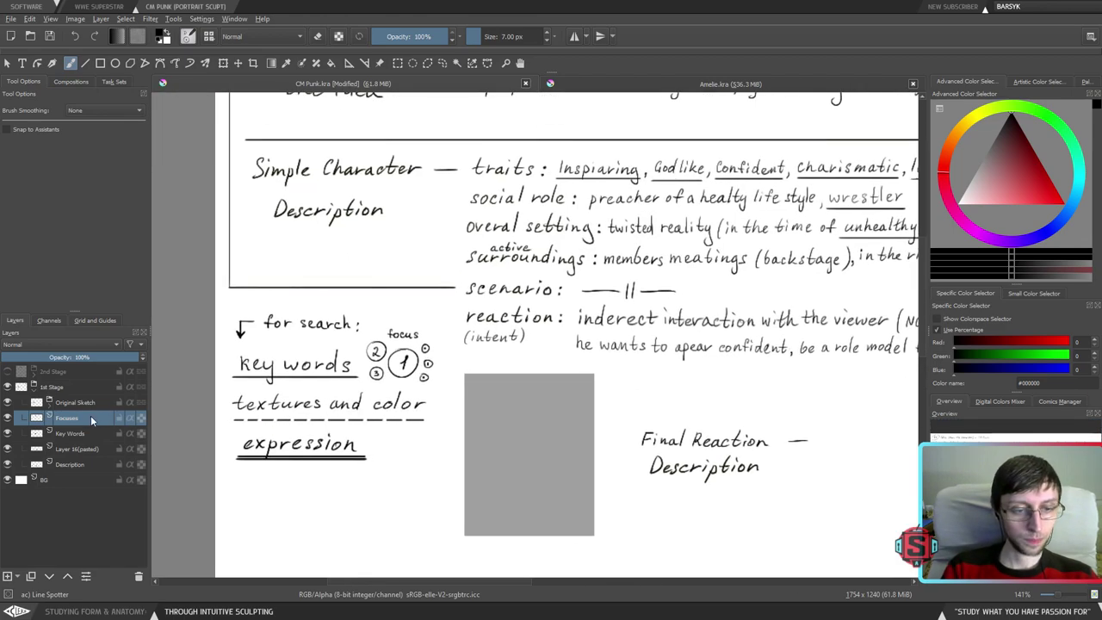
left_click(85, 63)
key("1")
key("ctrl+plus")
key("ctrl+plus")
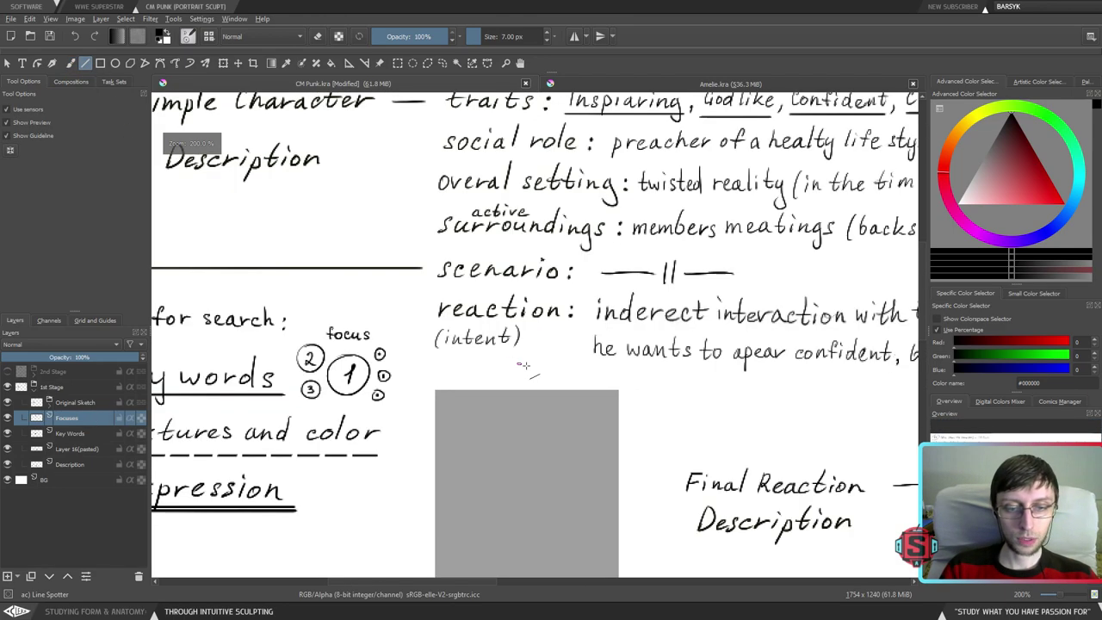
left_click_drag(723, 320, 465, 361)
left_click_drag(818, 328, 475, 404)
left_click_drag(827, 266, 502, 437)
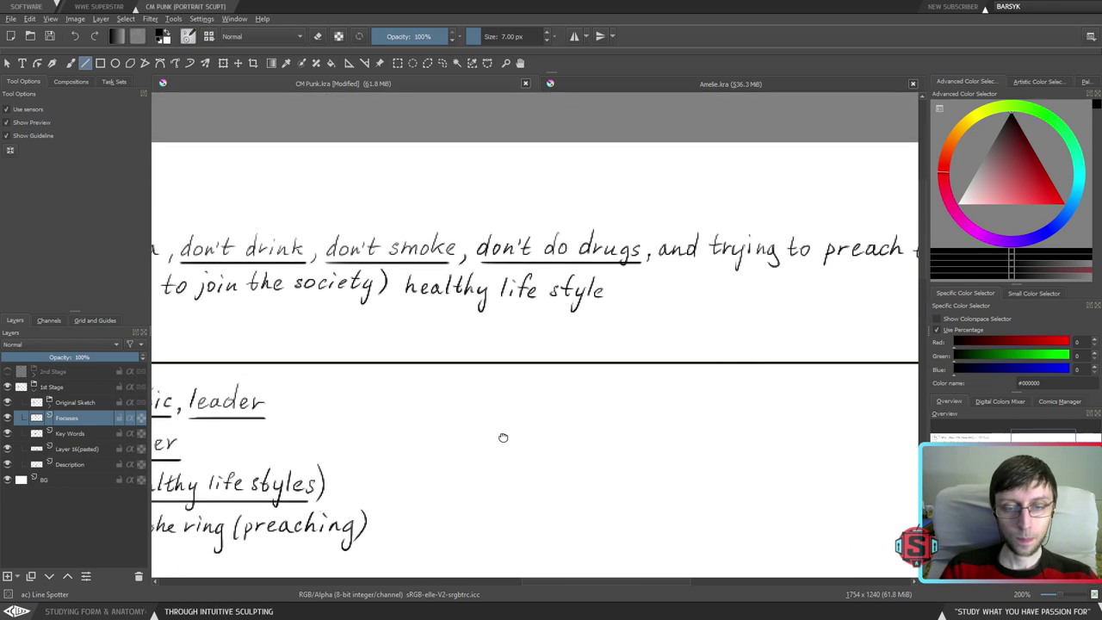
key("l")
mouse_move(647, 312)
left_mouse_down()
mouse_move(612, 261)
mouse_move(463, 256)
mouse_move(533, 330)
mouse_move(645, 312)
left_mouse_up()
key("ctrl+x")
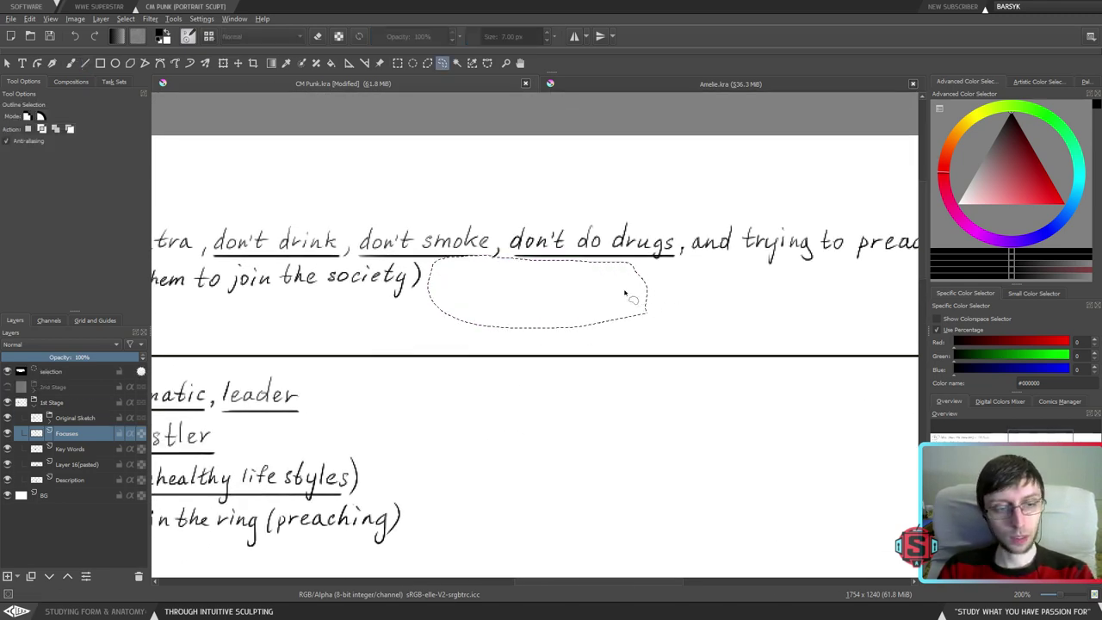
- Paste the note as a new layer, move it down to just above the Description layer and merge it into Description
key("ctrl+v")
key("ctrl+Page_Down")
key("ctrl+Page_Down")
key("ctrl+Page_Down")
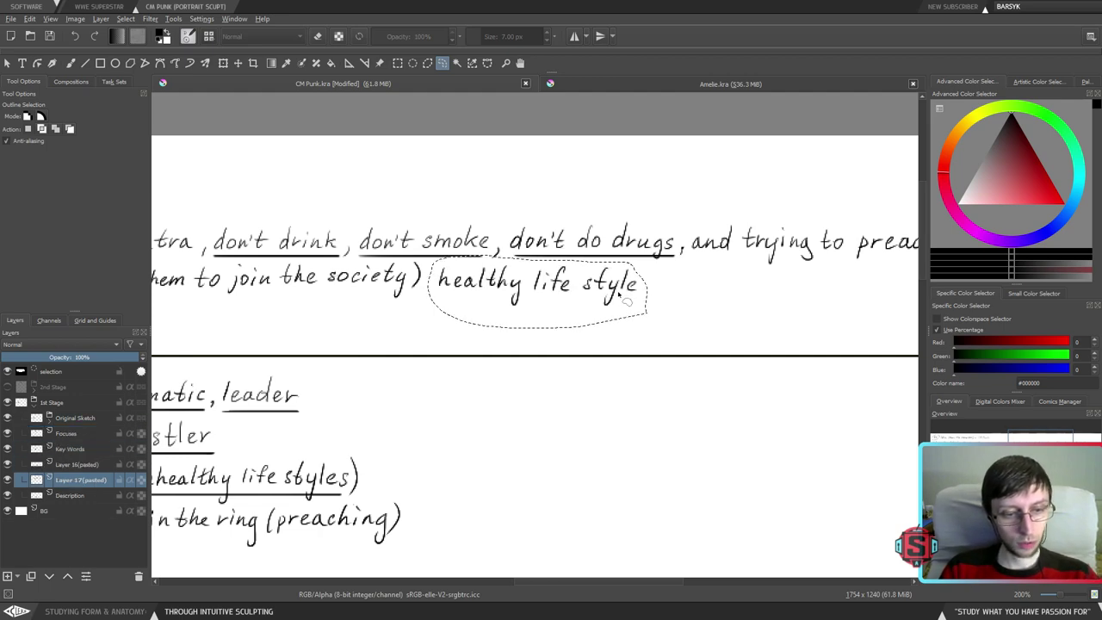
key("ctrl+e")
- Toggle the visibility of Layer 16(pasted) repeatedly to check which handwritten text it holds
left_click(87, 466)
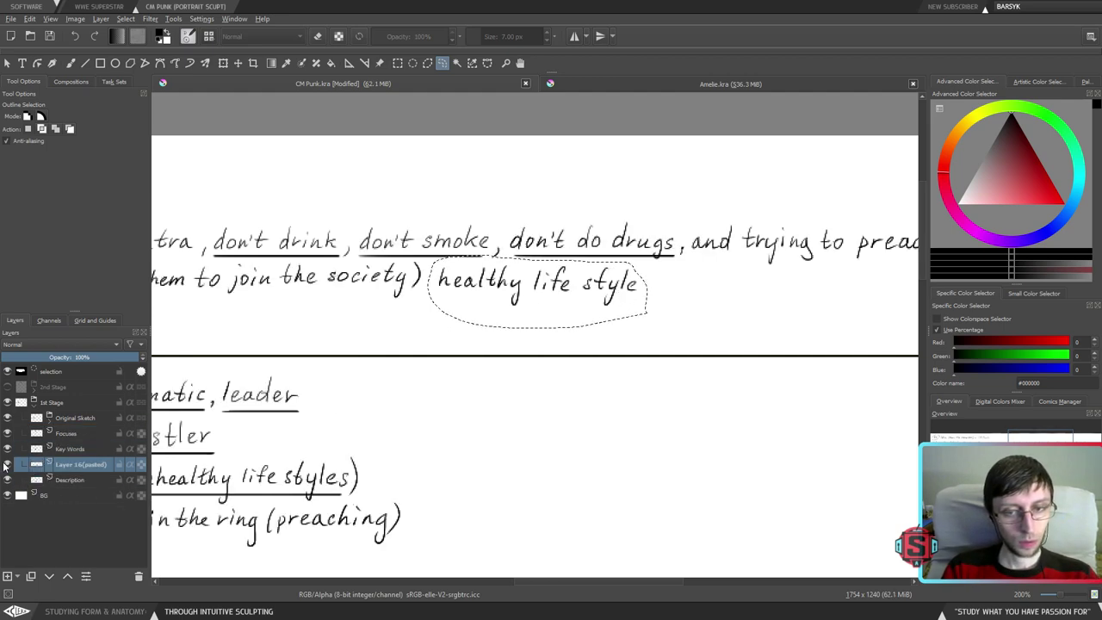
key("1")
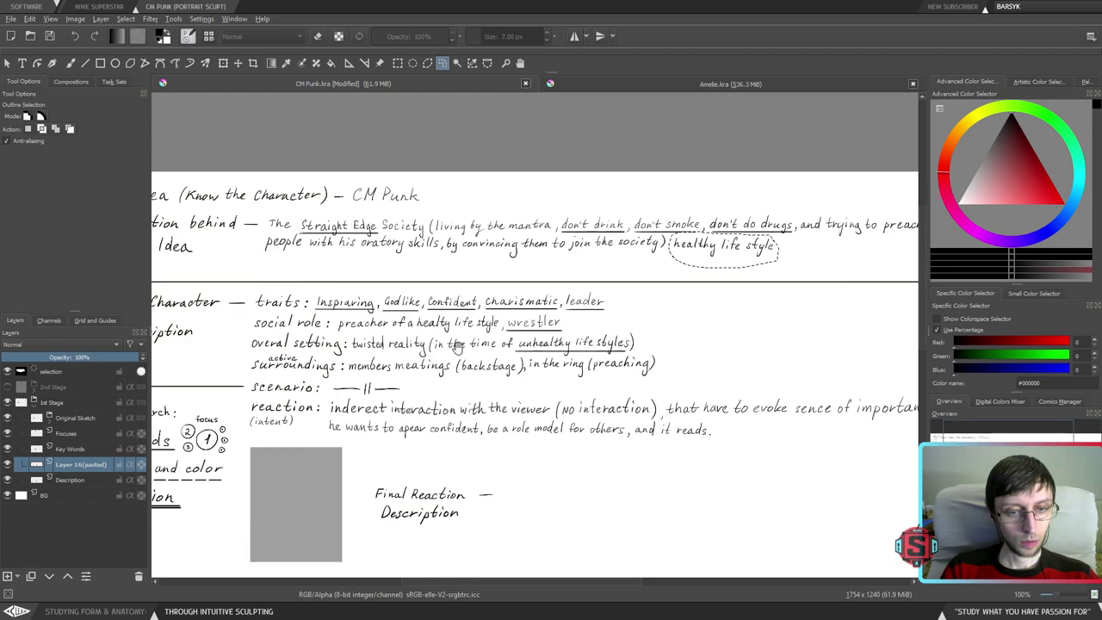
left_click(7, 464)
left_click(6, 464)
left_click(7, 464)
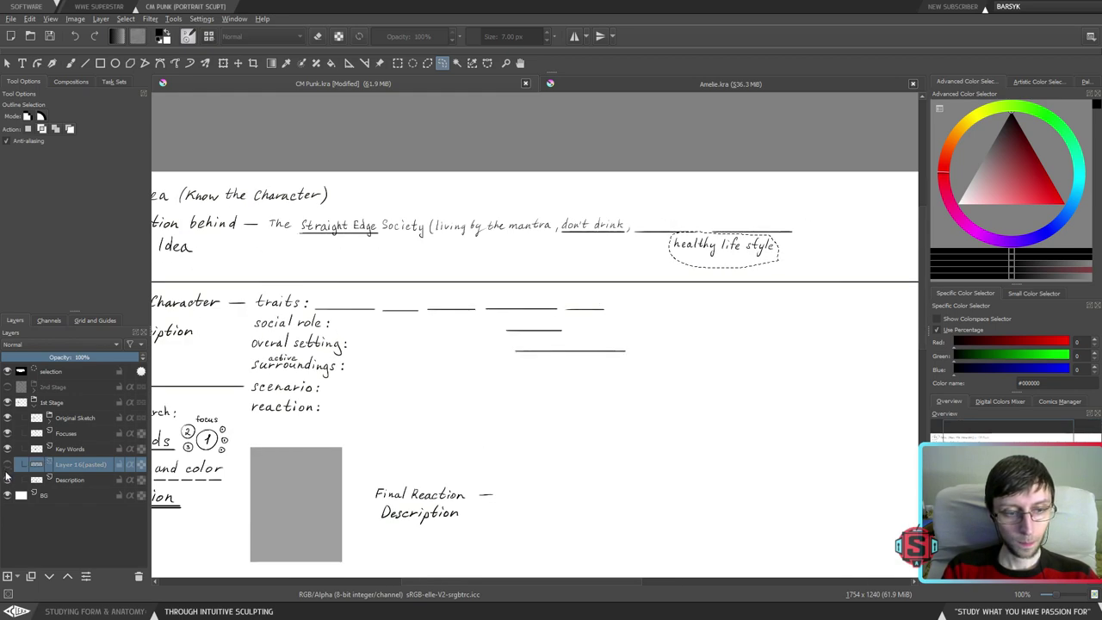
left_click(7, 466)
left_click(7, 465)
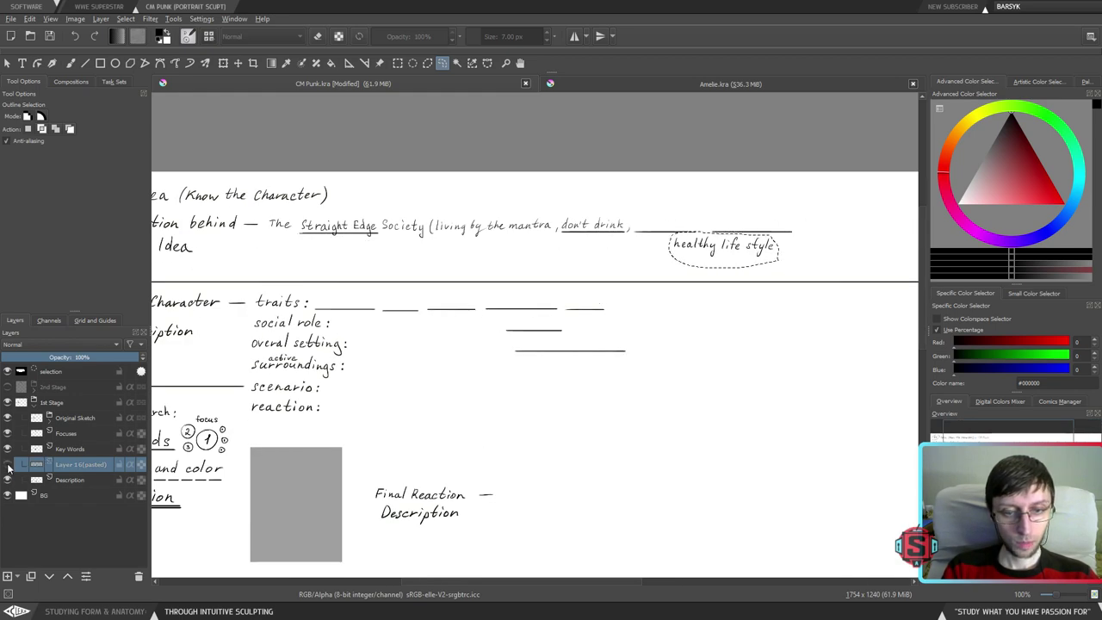
left_click(7, 465)
left_click(7, 466)
left_click(7, 465)
left_click(7, 465)
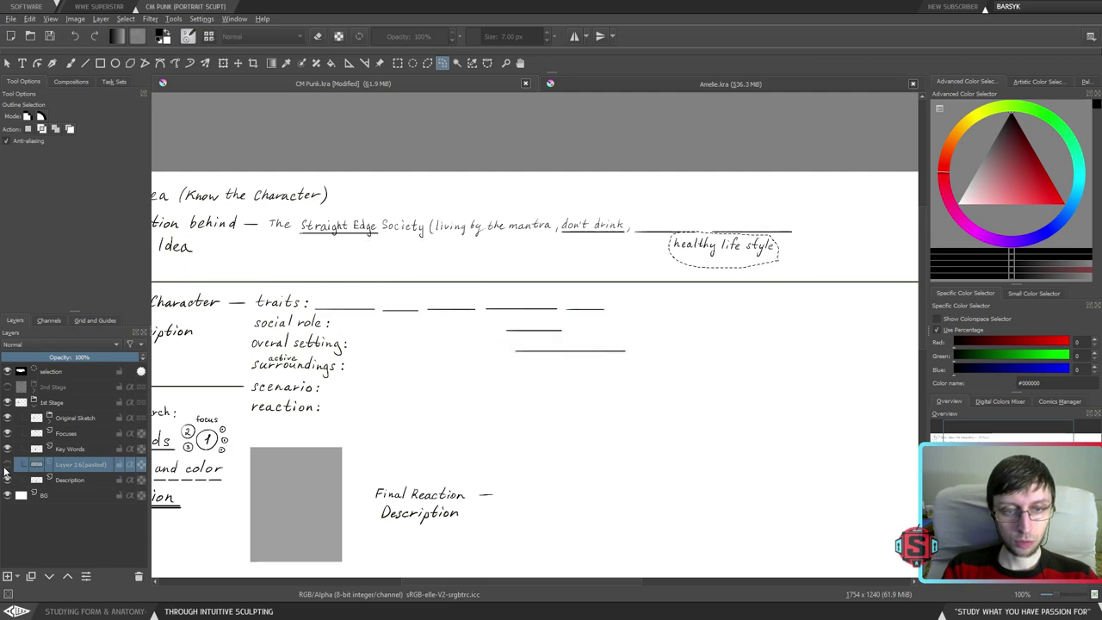
- Merge Layer 16(pasted) into the Description layer, check the result's visibility and clear the selection around "healthy life style"
left_click(7, 465)
key("ctrl+e")
left_click(7, 465)
left_click(7, 465)
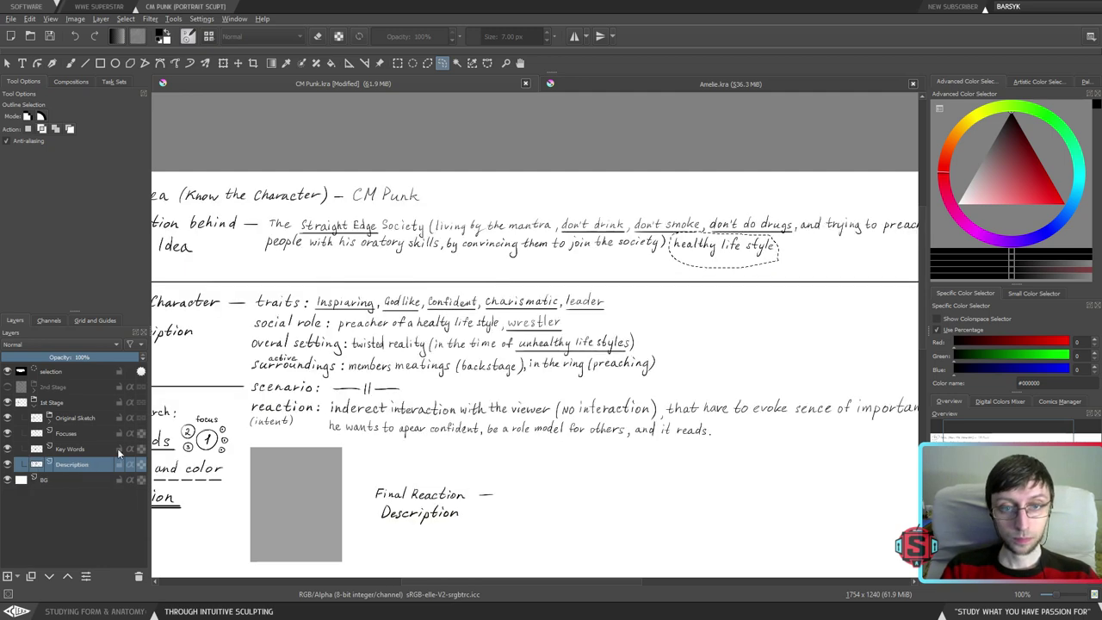
left_click(706, 263)
- Draw a straight underline beneath "healthy life style" on the Focuses layer
key("b")
left_click_drag(742, 256, 663, 305)
left_click(58, 418)
left_click(7, 419)
left_click(7, 419)
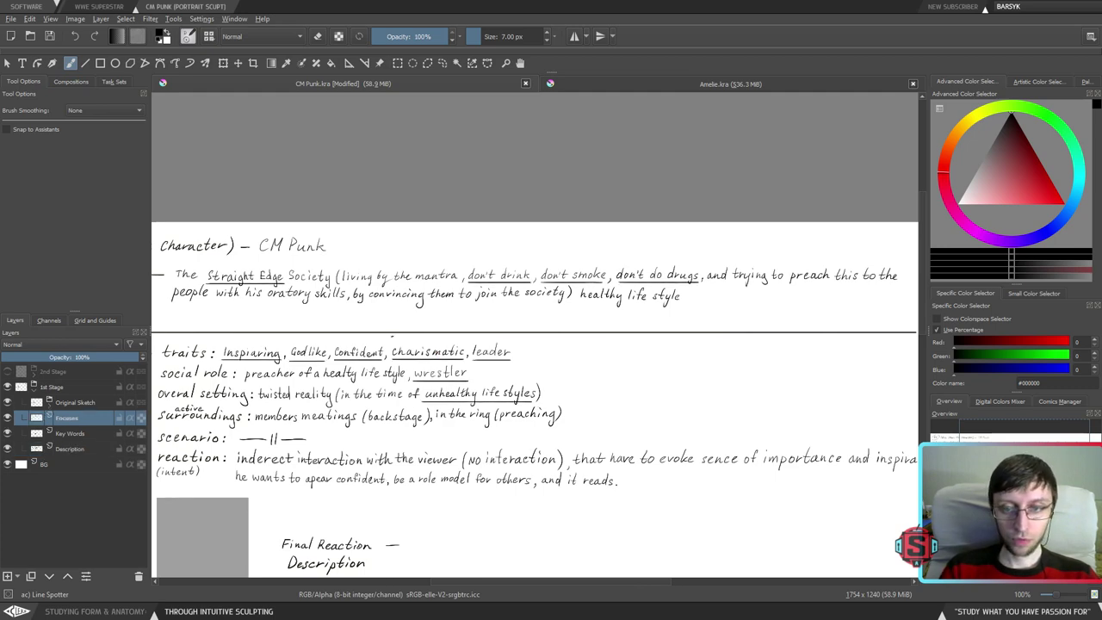
scroll(583, 312, "up", 3)
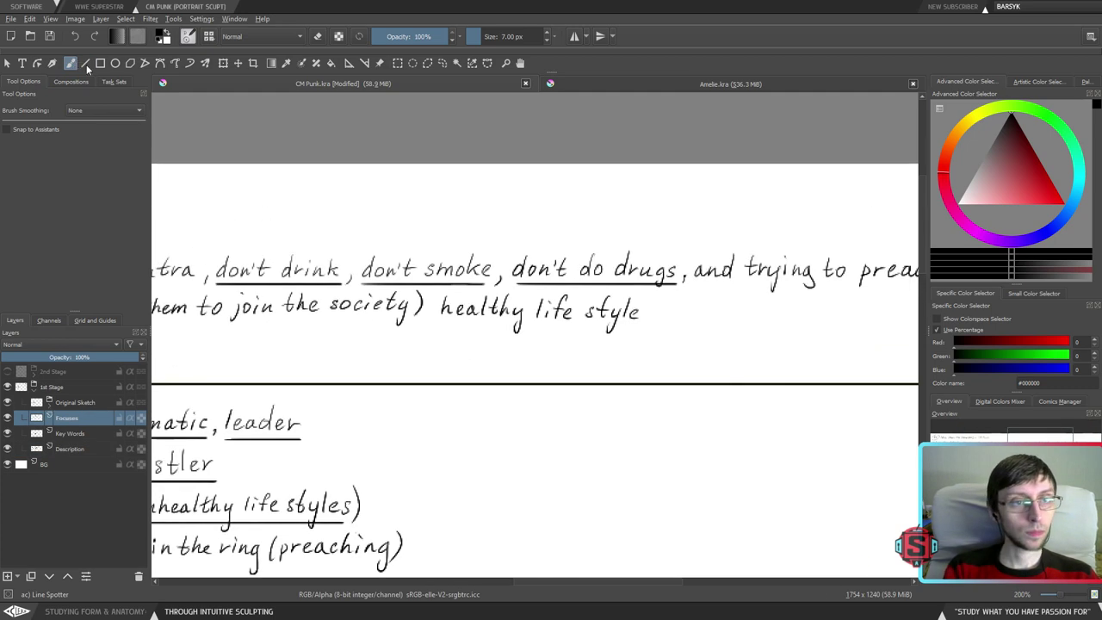
left_click(86, 65)
left_click_drag(436, 323, 646, 324)
- Turn the underline beneath "healthy life style" into dashes by erasing short gaps with a 12 px brush
key("b")
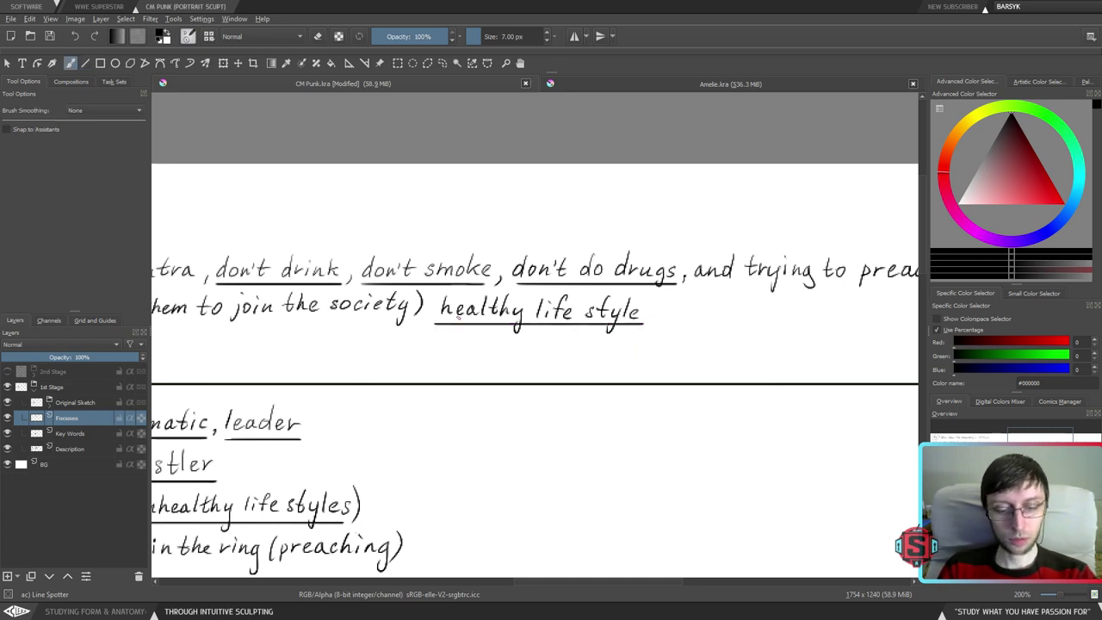
key("]")
key("]")
key("]")
key("]")
key("]")
left_click_drag(453, 310, 451, 341)
key("ctrl+z")
key("e")
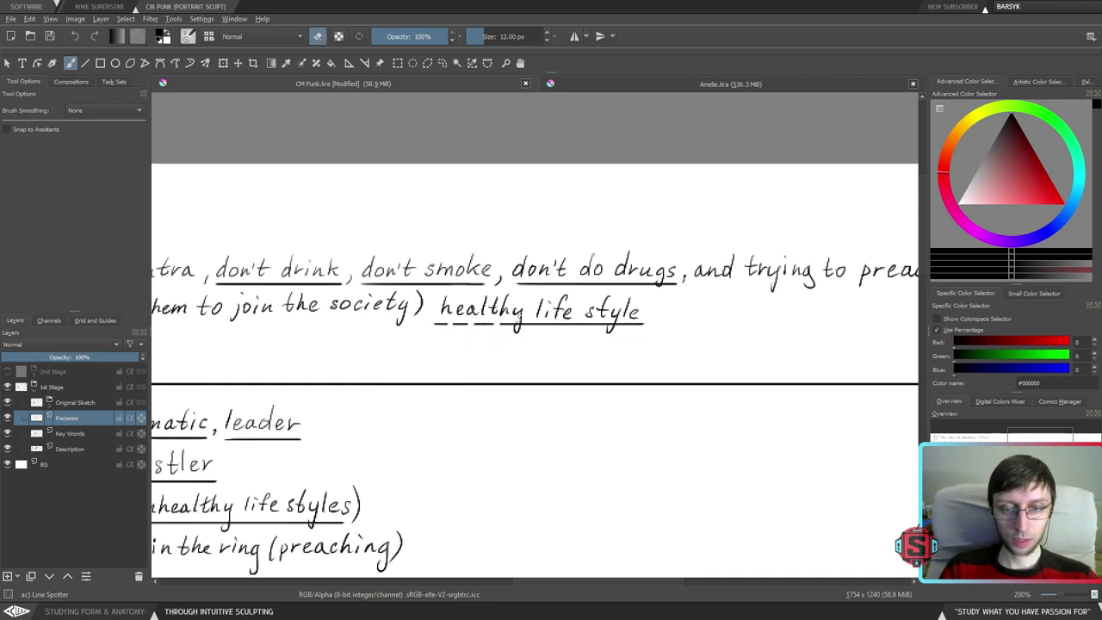
left_click_drag(533, 324, 534, 332)
left_click(582, 323)
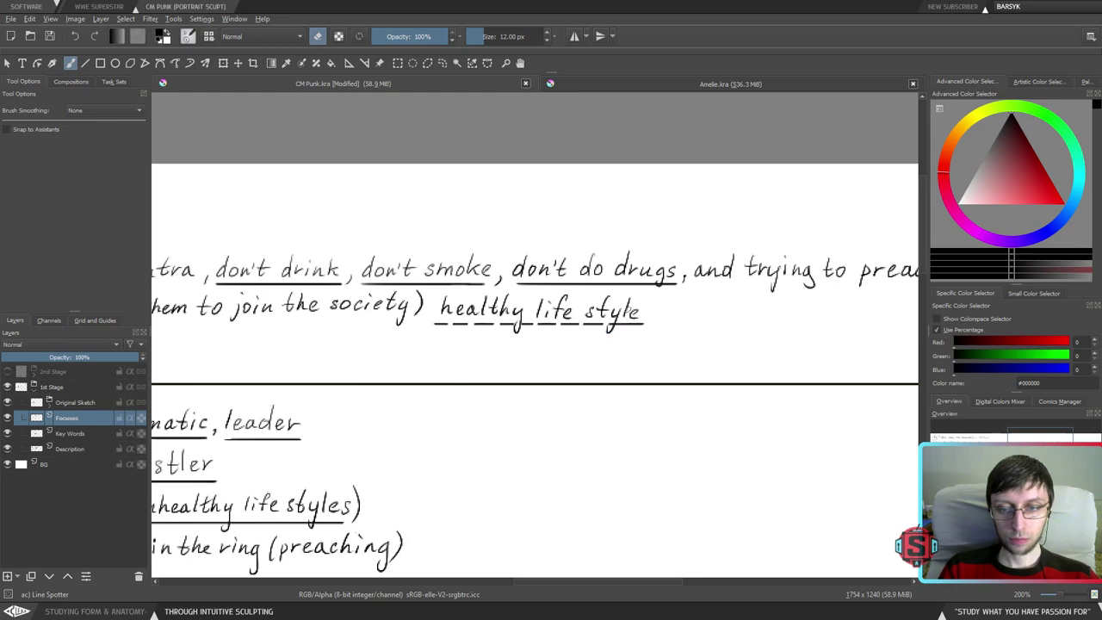
- Examine the search legend and read along the reaction notes for words that describe the expression
key("1")
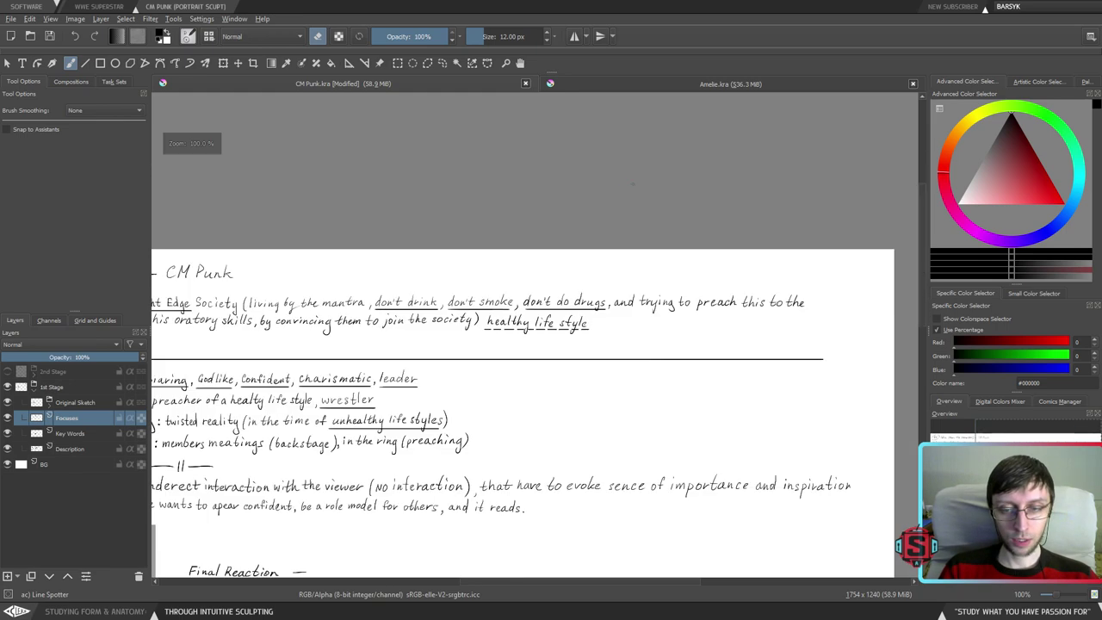
left_click_drag(536, 441, 709, 316)
mouse_move(608, 419)
left_mouse_down()
mouse_move(723, 374)
mouse_move(777, 375)
mouse_move(632, 411)
left_mouse_up()
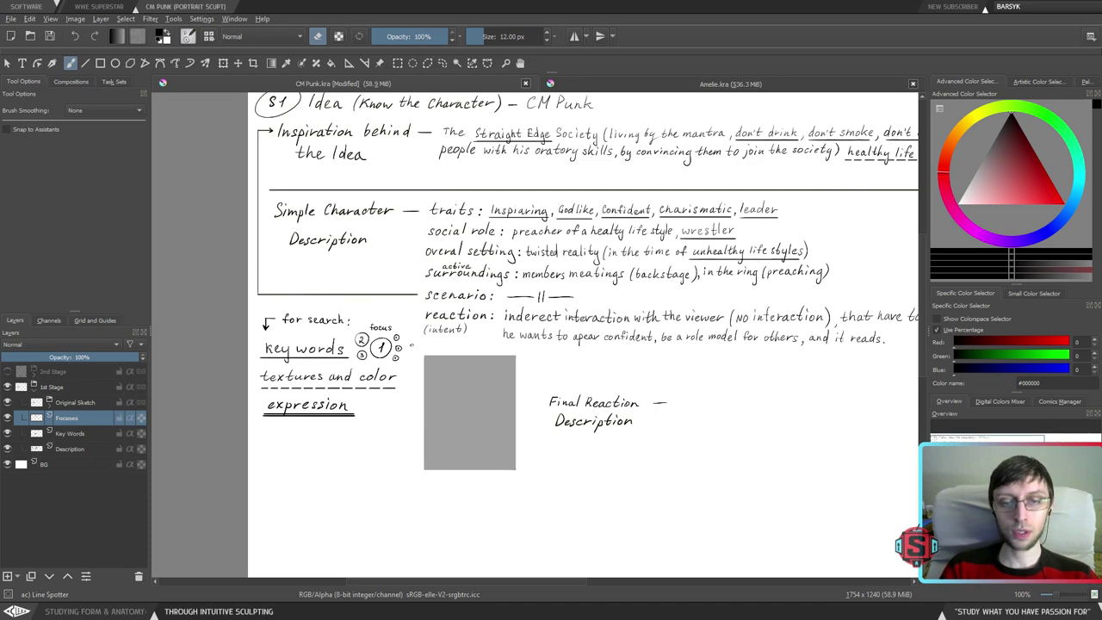
left_click_drag(650, 349, 573, 351)
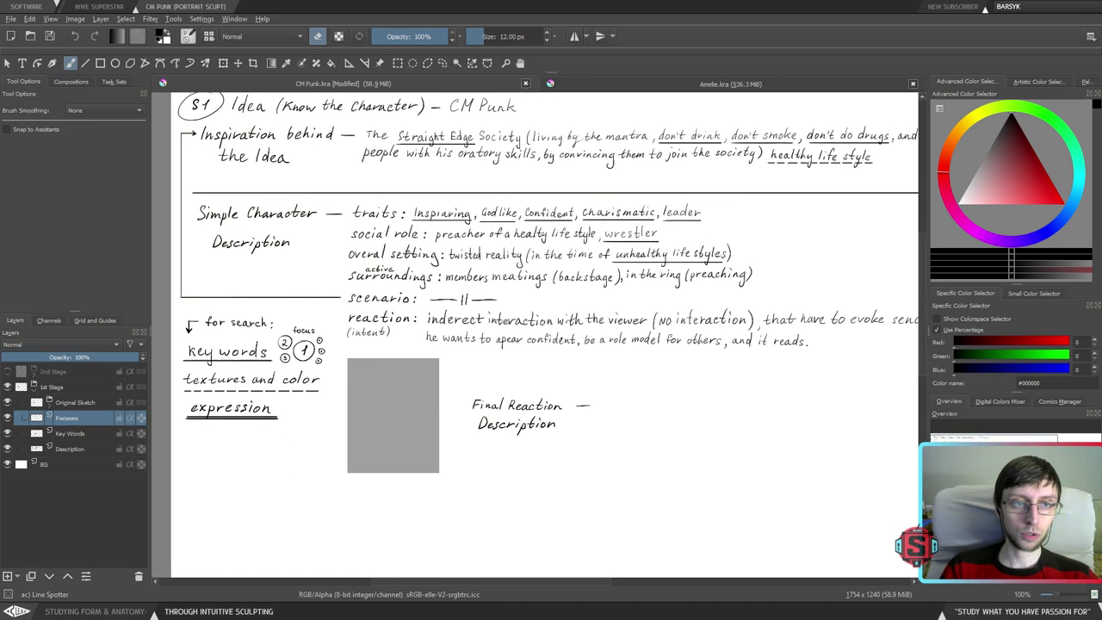
left_click(85, 63)
key("minus")
key("minus")
key("plus")
key("plus")
left_click_drag(622, 399, 550, 419)
scroll(532, 328, "up", 2)
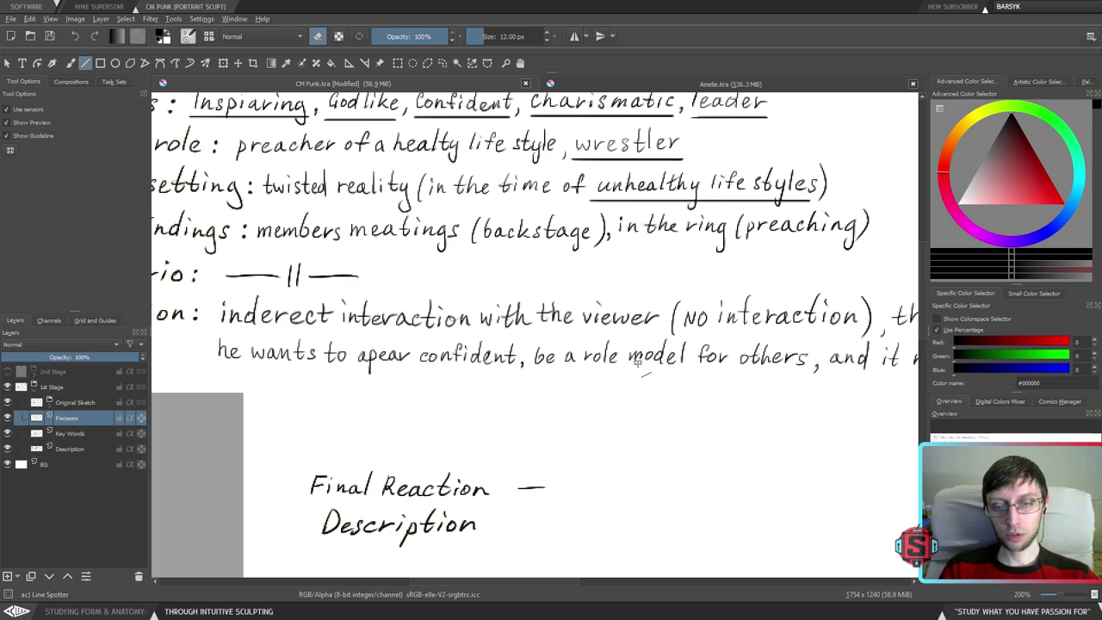
left_click_drag(721, 389, 528, 392)
left_click_drag(637, 411, 536, 397)
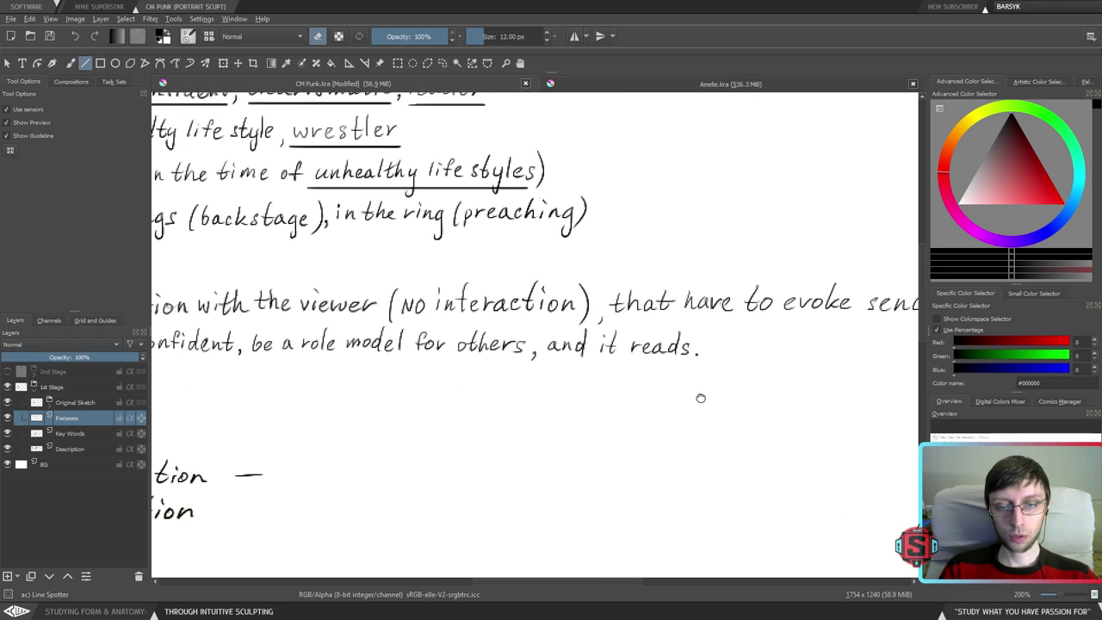
left_click_drag(730, 400, 566, 409)
left_click_drag(674, 418, 526, 421)
mouse_move(681, 404)
left_mouse_down()
mouse_move(542, 408)
mouse_move(404, 354)
mouse_move(564, 344)
mouse_move(552, 342)
left_mouse_up()
- Double-underline "importance" and "inspiration" in the reaction notes with 12 px straight lines
key("e")
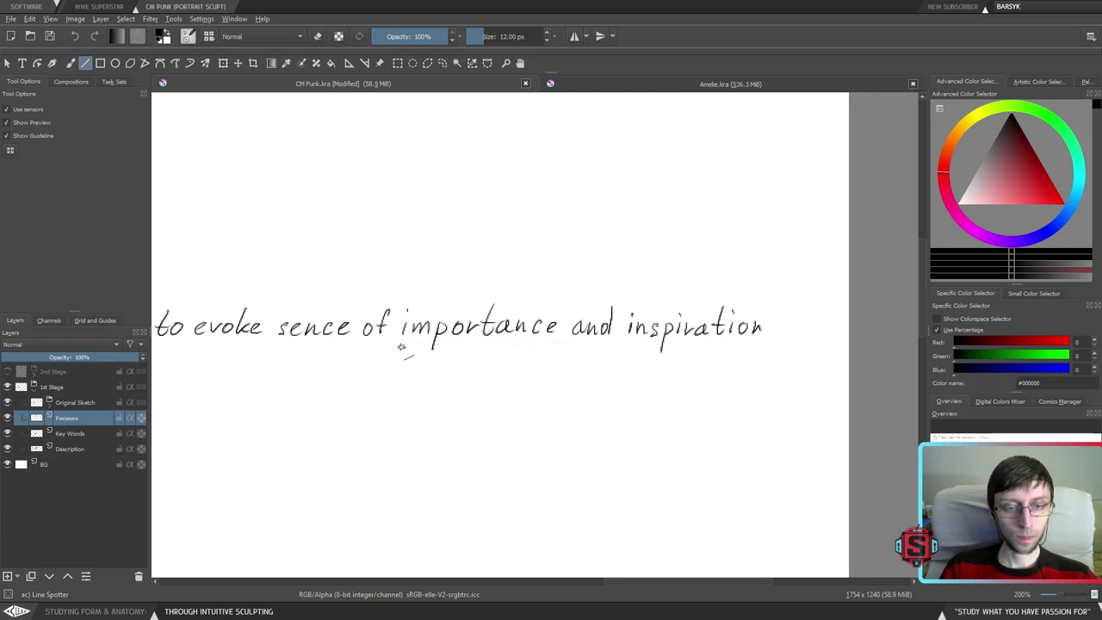
left_click_drag(394, 346, 556, 346)
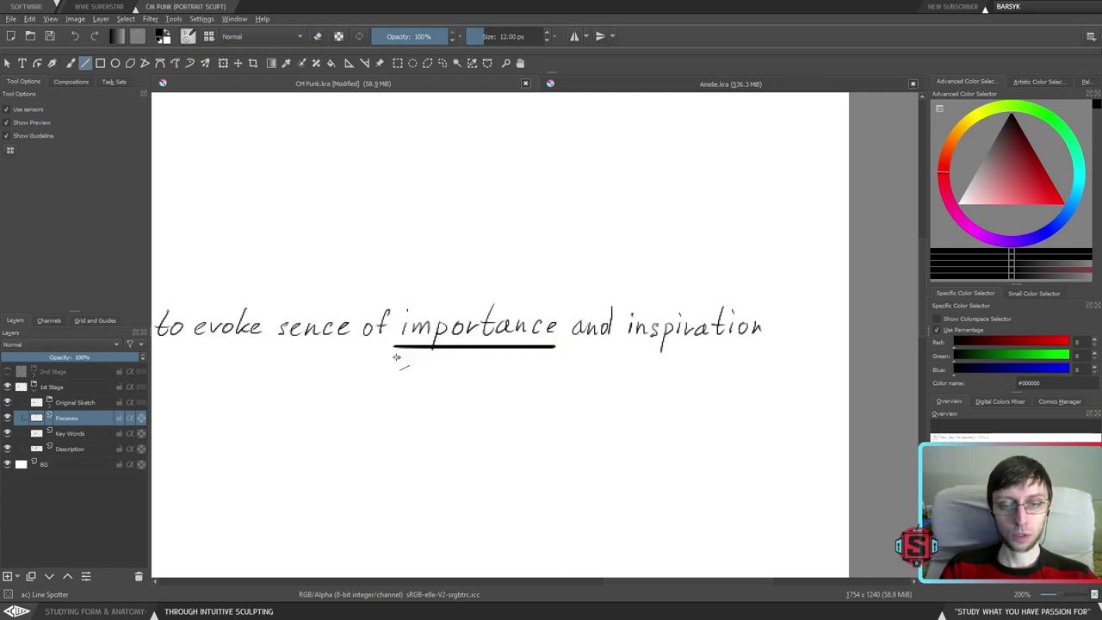
left_click_drag(395, 355, 565, 355)
key("ctrl+z")
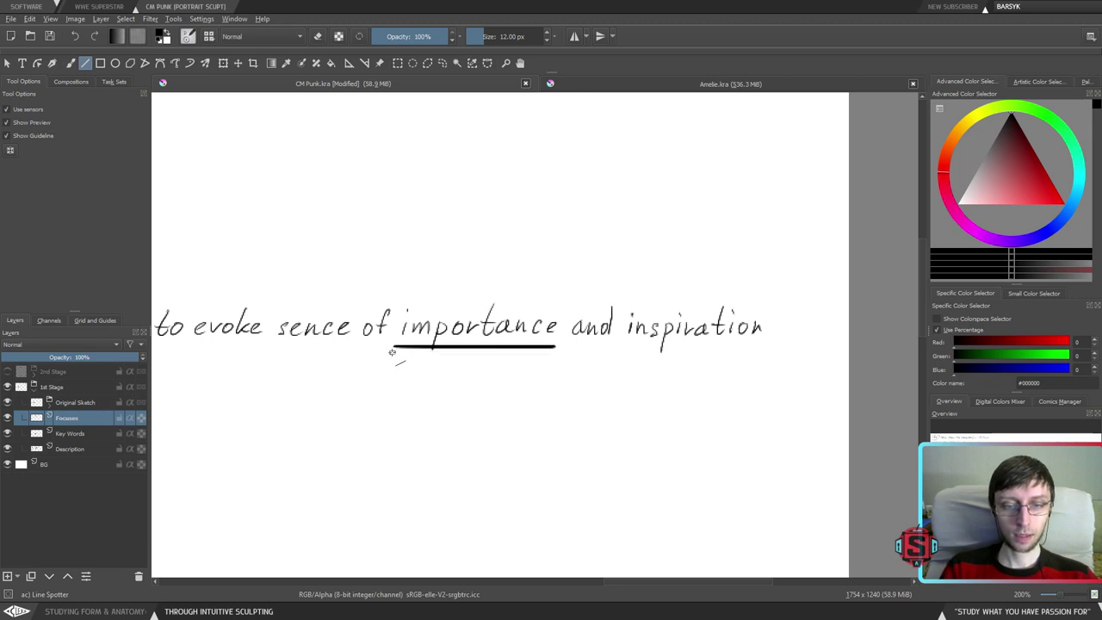
left_click_drag(392, 352, 560, 351)
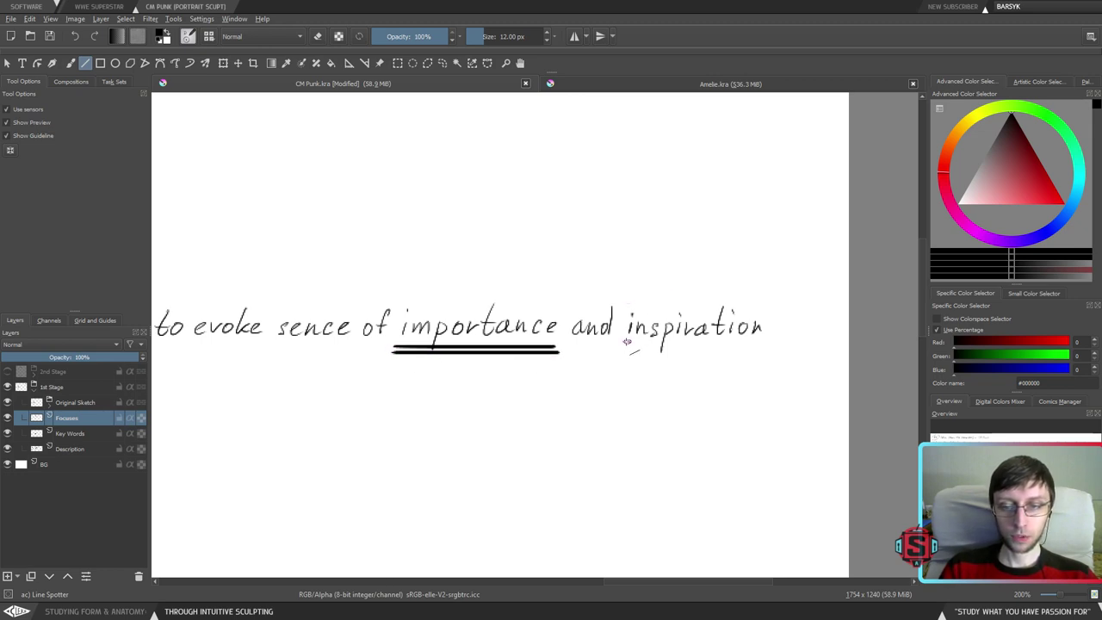
left_click_drag(627, 341, 767, 350)
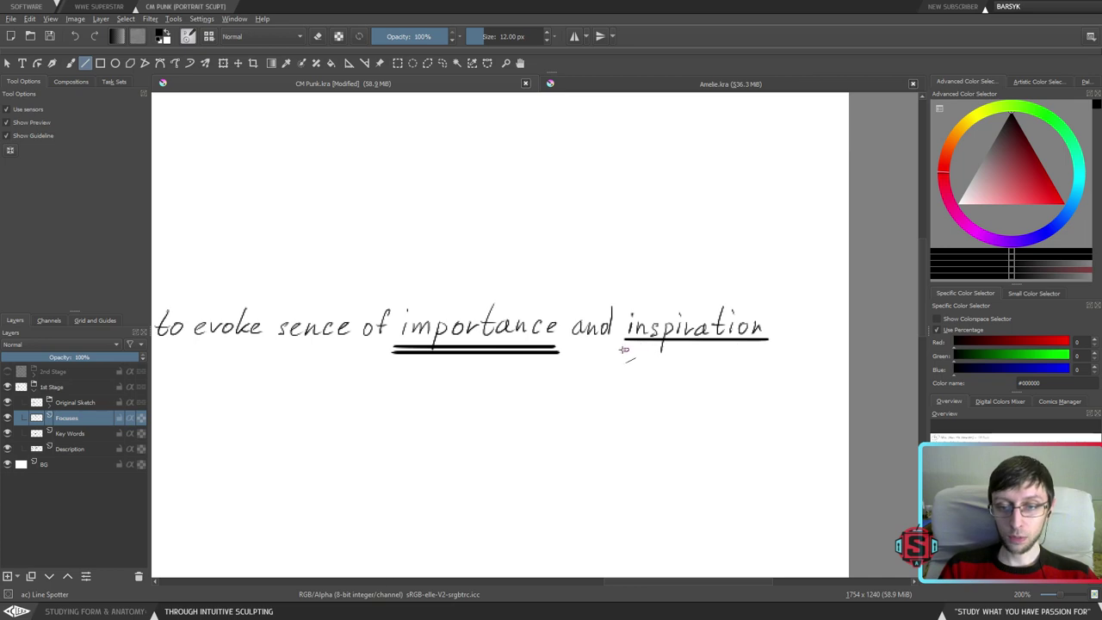
key("ctrl+z")
left_click_drag(642, 343, 765, 350)
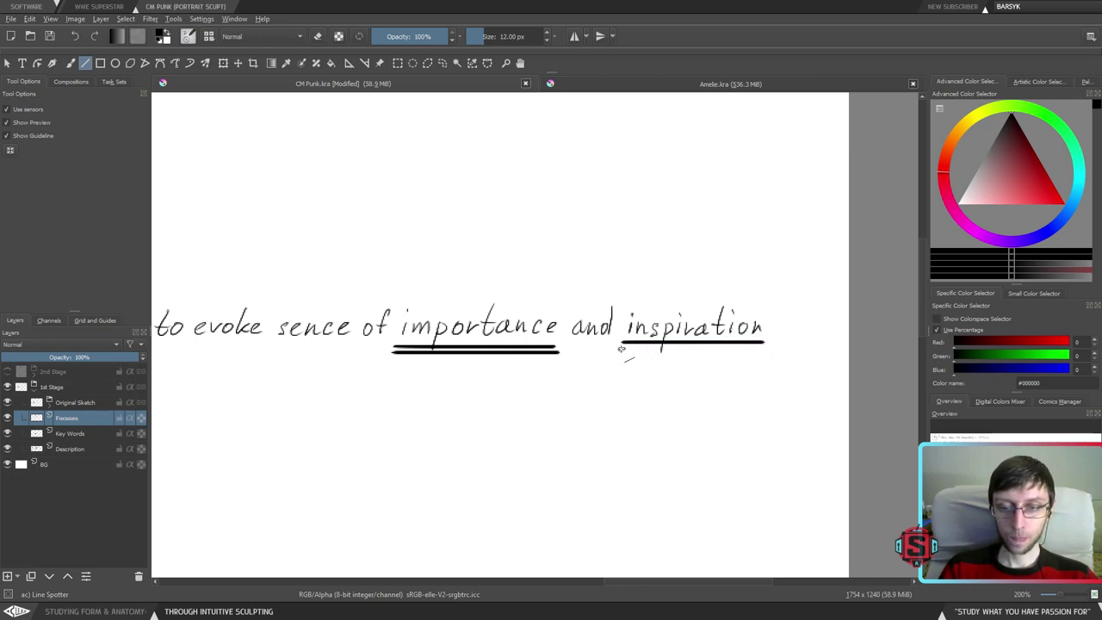
left_click_drag(621, 348, 768, 354)
key("1")
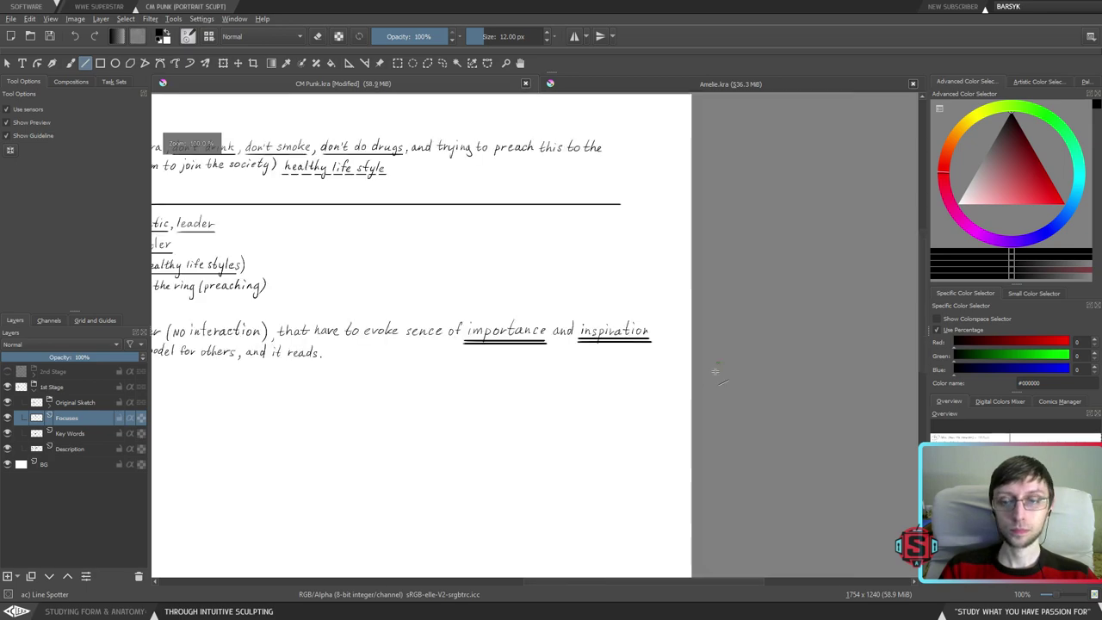
- Undo the thick double underlines beneath "importance" and "inspiration"
key("b")
left_click_drag(463, 409, 796, 394)
mouse_move(687, 392)
left_mouse_down()
mouse_move(814, 382)
mouse_move(466, 412)
left_mouse_up()
key("ctrl+z")
key("ctrl+z")
key("ctrl+z")
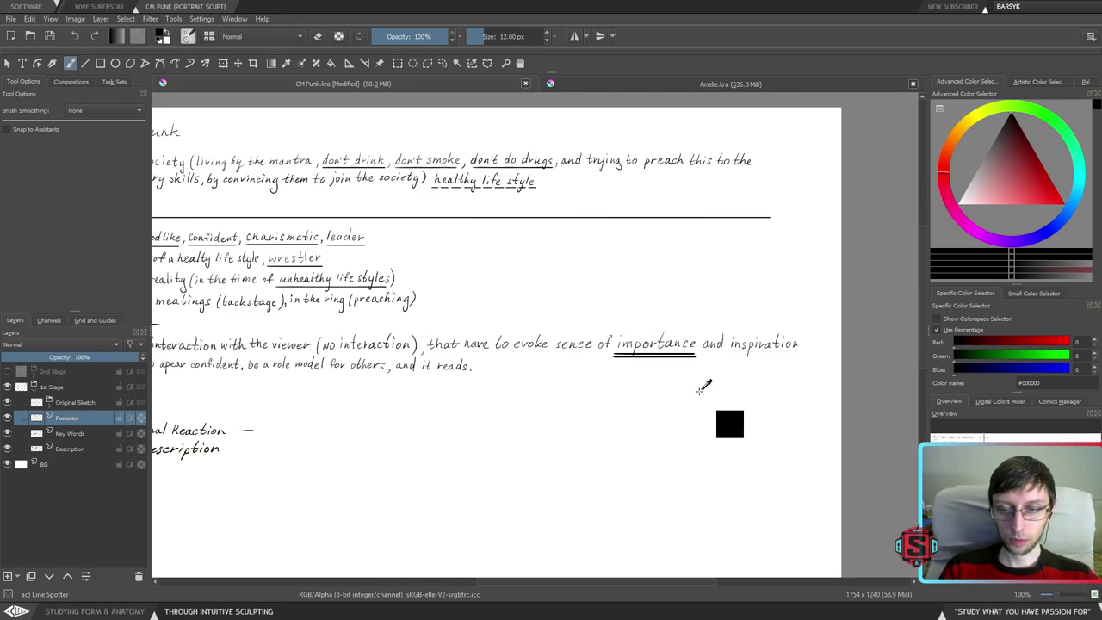
- Double-underline "importance" in the reaction notes with thinner 8 px straight lines
left_click(86, 64)
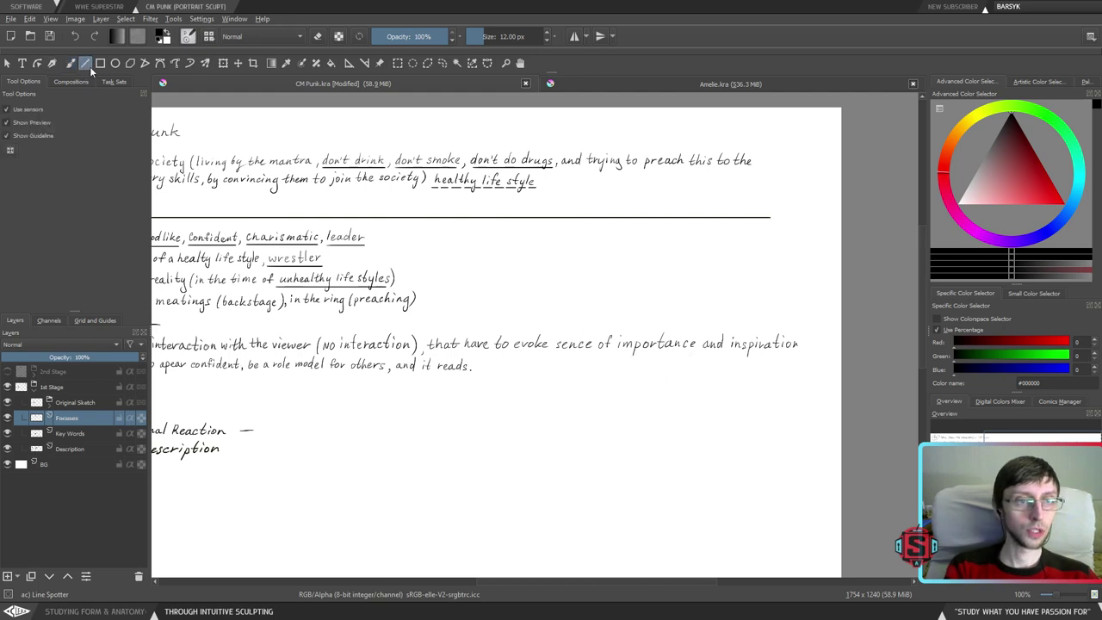
key("ctrl+plus")
key("ctrl+plus")
mouse_move(773, 406)
left_mouse_down()
mouse_move(417, 360)
mouse_move(738, 388)
mouse_move(358, 359)
mouse_move(406, 338)
mouse_move(478, 338)
left_mouse_up()
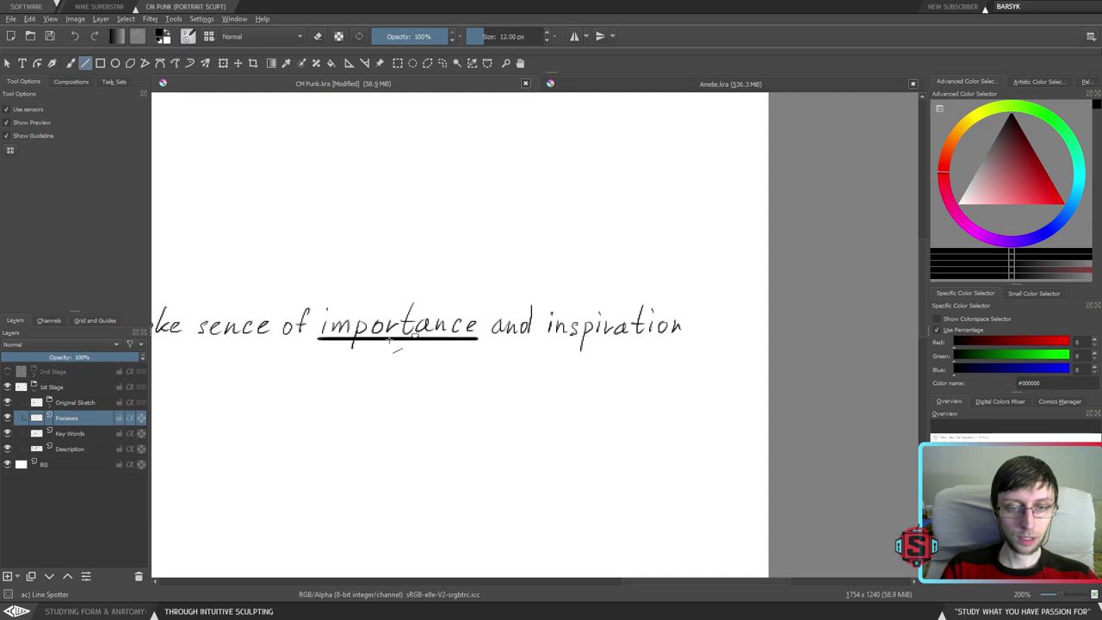
key("ctrl+z")
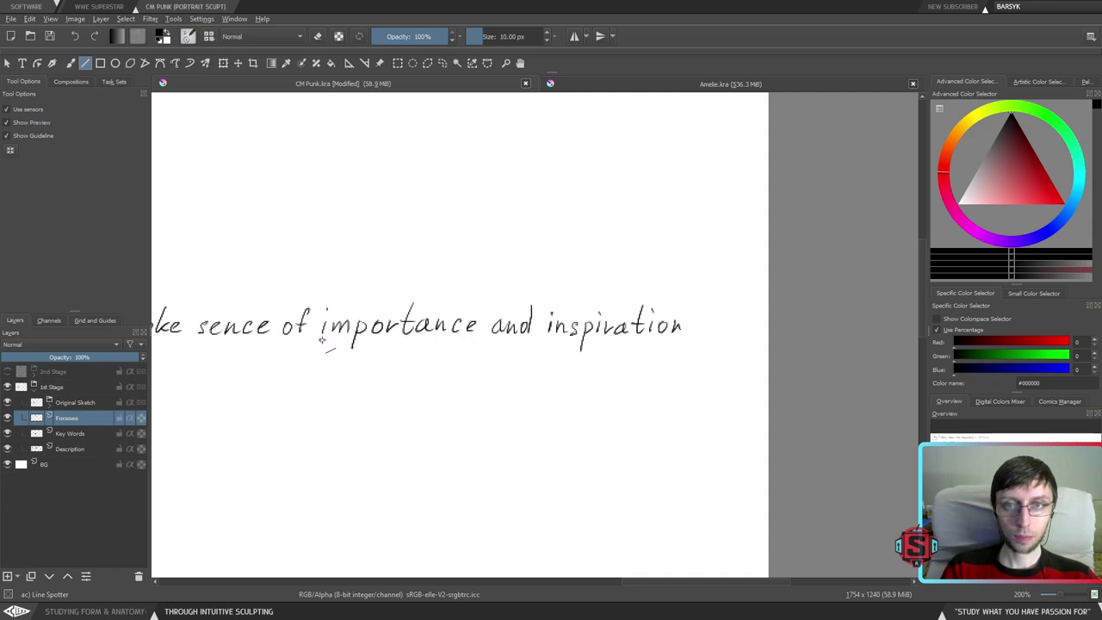
left_click_drag(322, 341, 473, 342)
left_click_drag(318, 345, 473, 348)
- Double-underline "inspiration" with 8 px straight lines, redrawing them until their spacing matches the "importance" underline
left_click_drag(544, 338, 684, 348)
key("ctrl+minus")
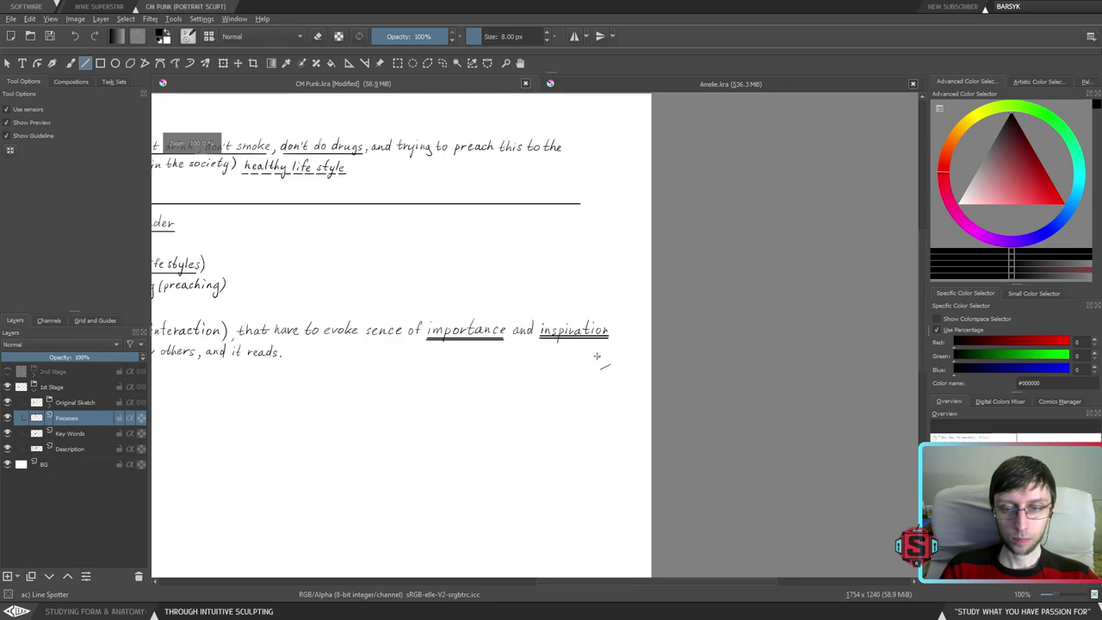
key("ctrl+plus")
key("ctrl+z")
left_click_drag(544, 339, 681, 347)
left_click_drag(546, 348, 687, 345)
key("ctrl+z")
left_click_drag(543, 341, 686, 343)
key("1")
key("b")
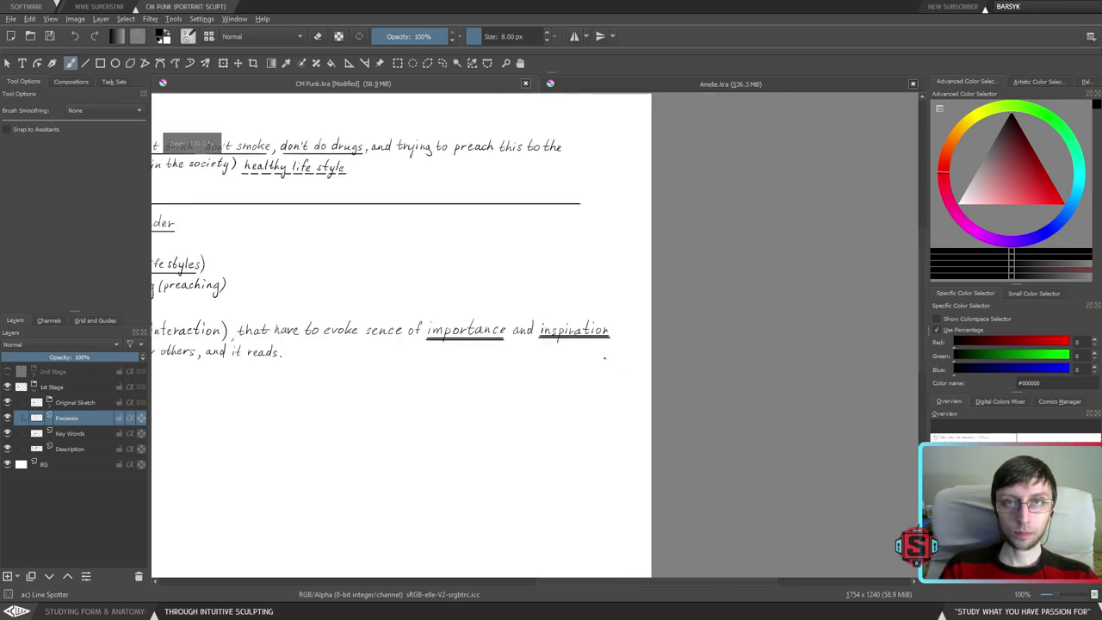
- Select the double underline beneath "importance" with a freehand outline and paste a copy of it as a new layer
left_click_drag(528, 416, 603, 384)
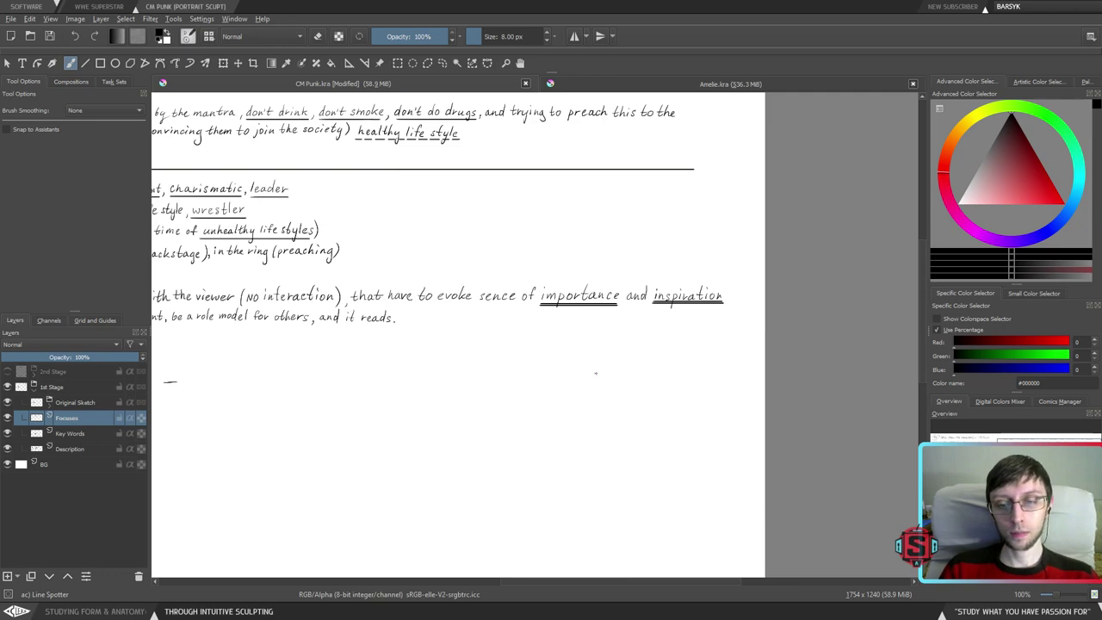
left_click_drag(507, 383, 700, 368)
left_click_drag(564, 348, 794, 320)
left_click_drag(890, 320, 486, 369)
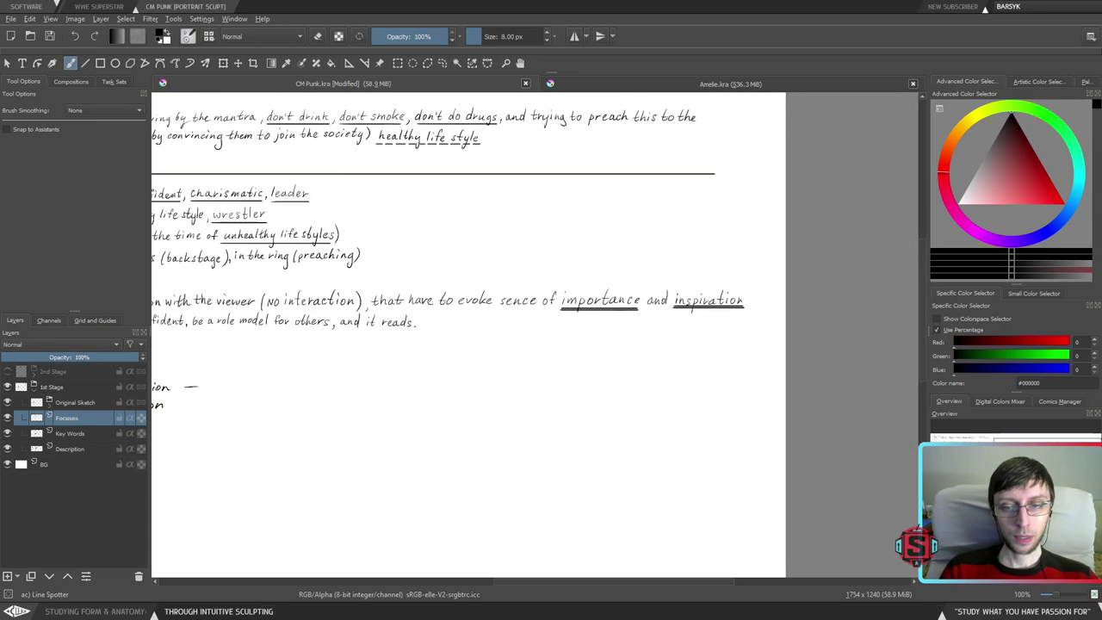
key("l")
mouse_move(644, 329)
left_mouse_down()
mouse_move(556, 293)
mouse_move(643, 346)
left_mouse_up()
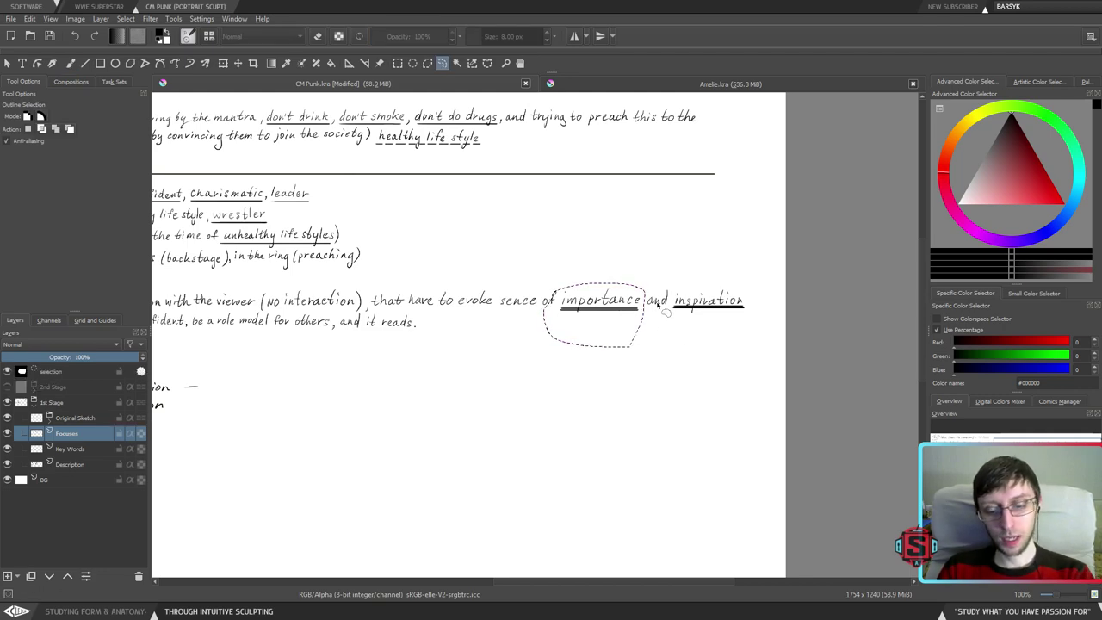
key("ctrl+c")
key("ctrl+v")
- Move the pasted double underline beneath "confident" in the second line of the reaction notes and clear the selection
key("t")
left_click_drag(630, 292, 796, 324)
left_click_drag(697, 348, 442, 341)
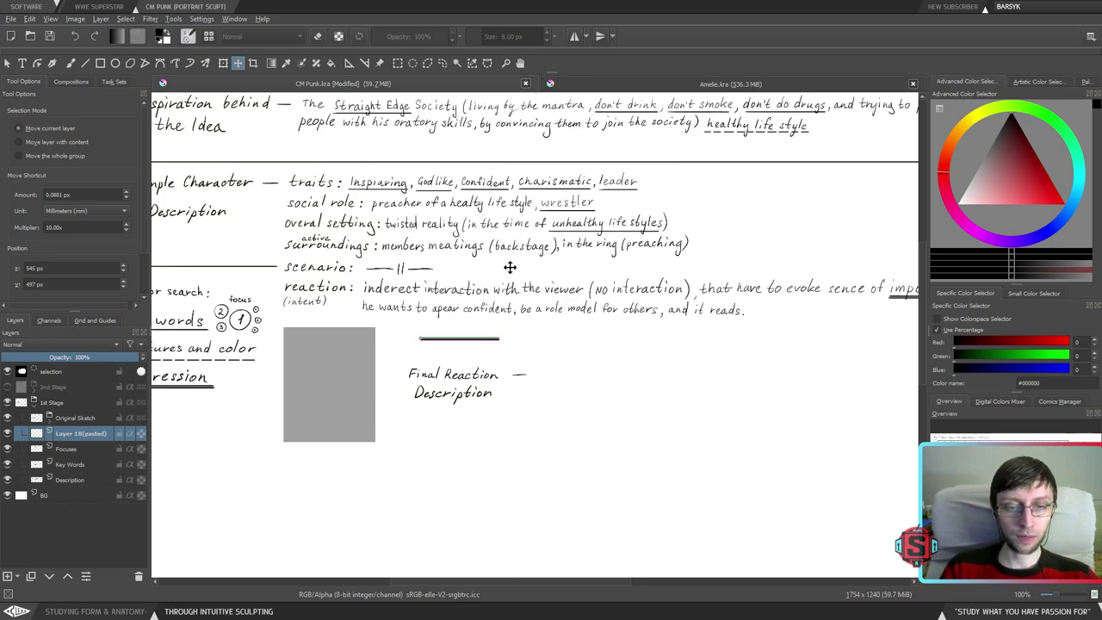
key("ctrl+plus")
left_click_drag(532, 349, 718, 406)
key("ctrl+minus")
left_click_drag(698, 295, 640, 353)
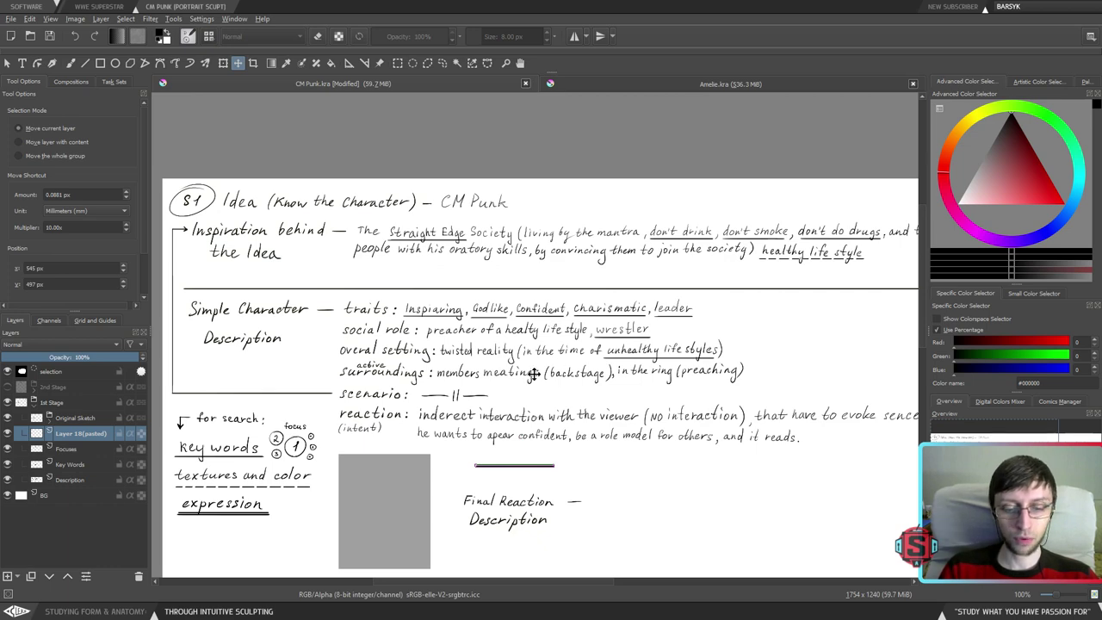
left_click_drag(576, 456, 541, 405)
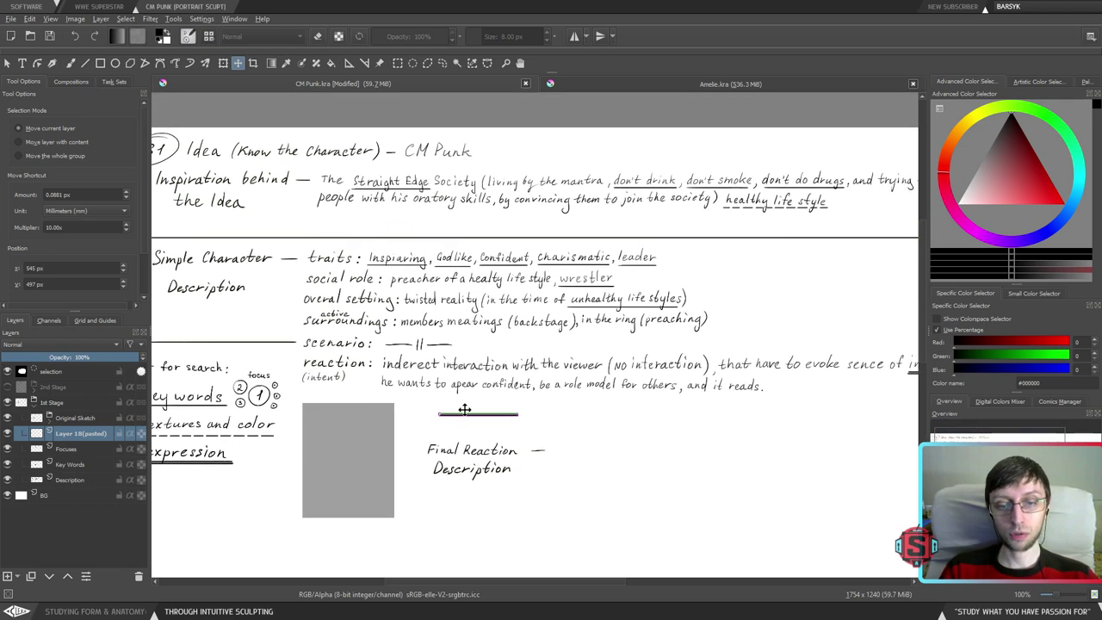
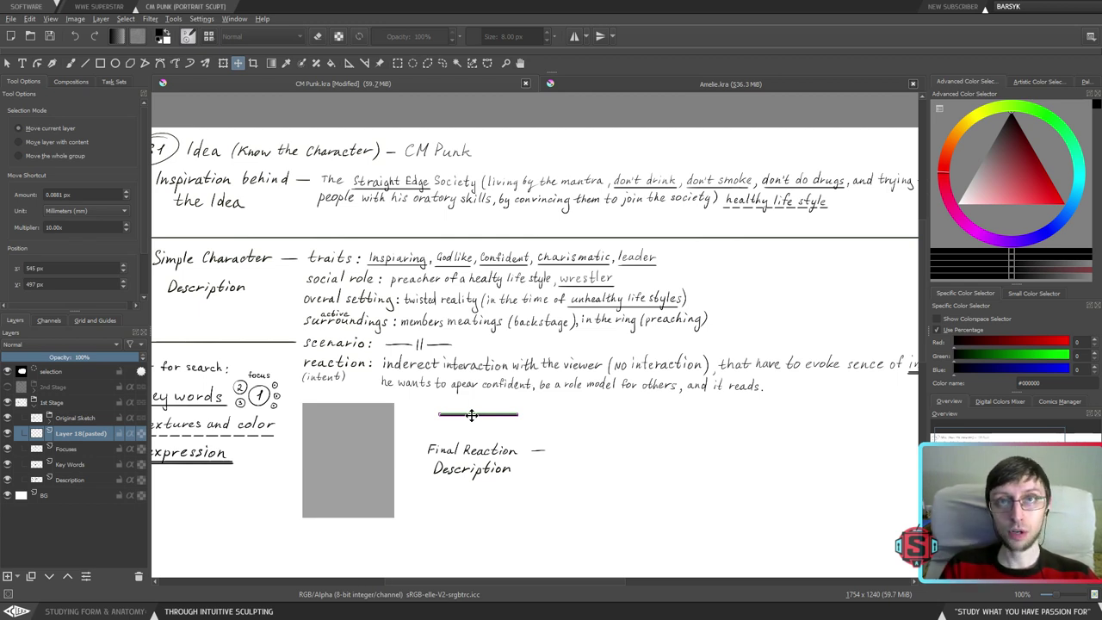
mouse_move(480, 413)
left_mouse_down()
mouse_move(489, 398)
mouse_move(518, 394)
left_mouse_up()
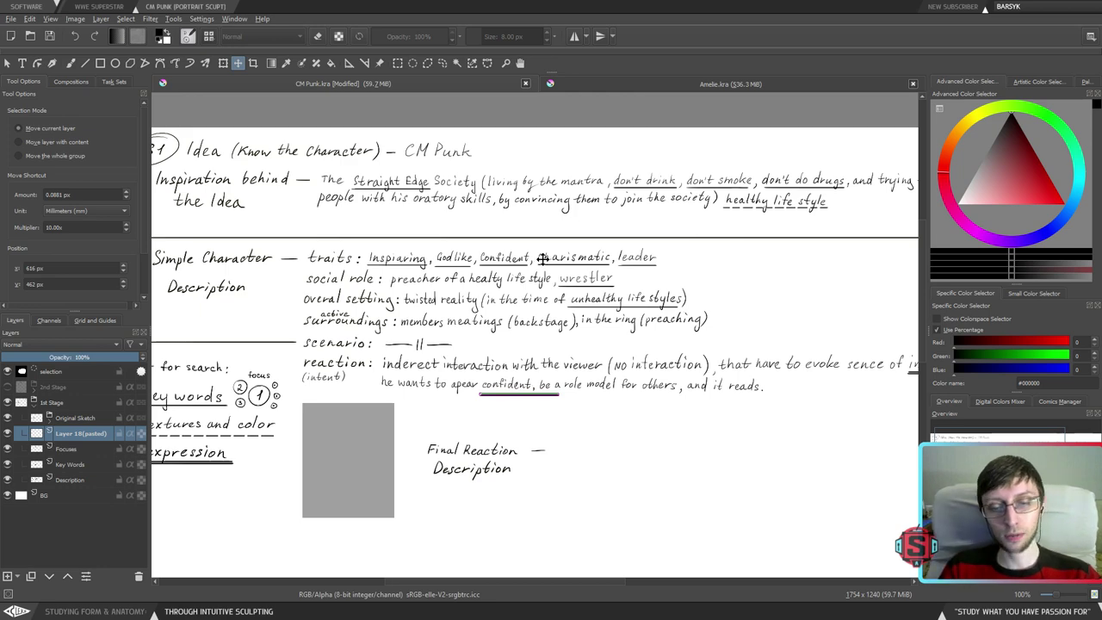
left_click_drag(549, 395, 630, 381)
key("ctrl+shift+a")
left_click_drag(637, 420, 629, 411)
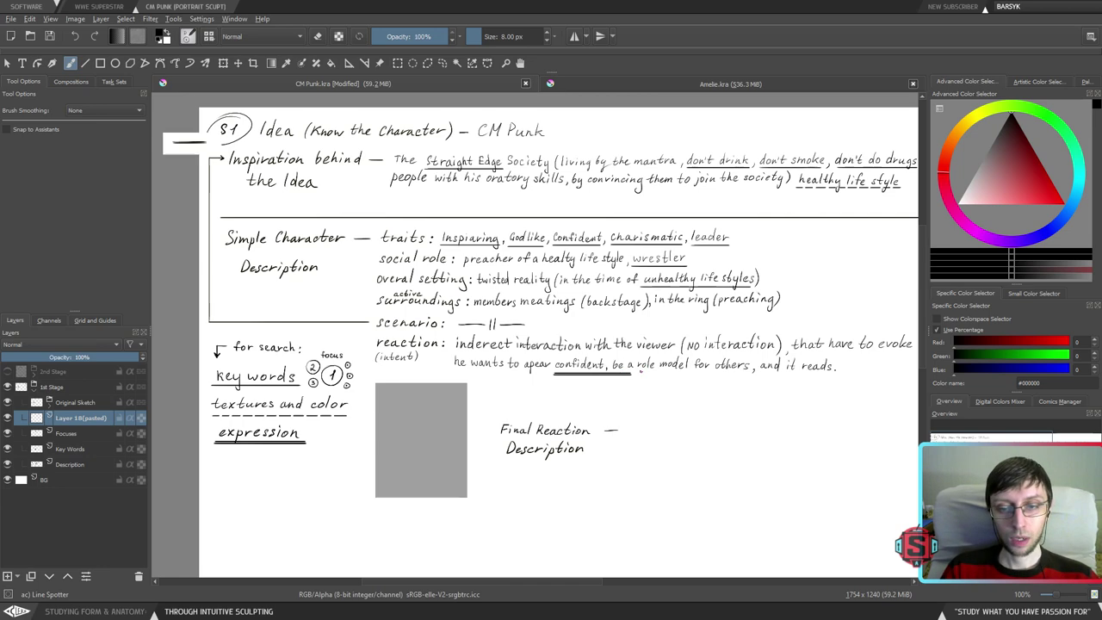
- Outline and delete the part of the pasted underline that extends past "confident", and clear the selection
key("plus")
key("l")
mouse_move(747, 398)
left_mouse_down()
mouse_move(679, 408)
mouse_move(767, 441)
left_mouse_up()
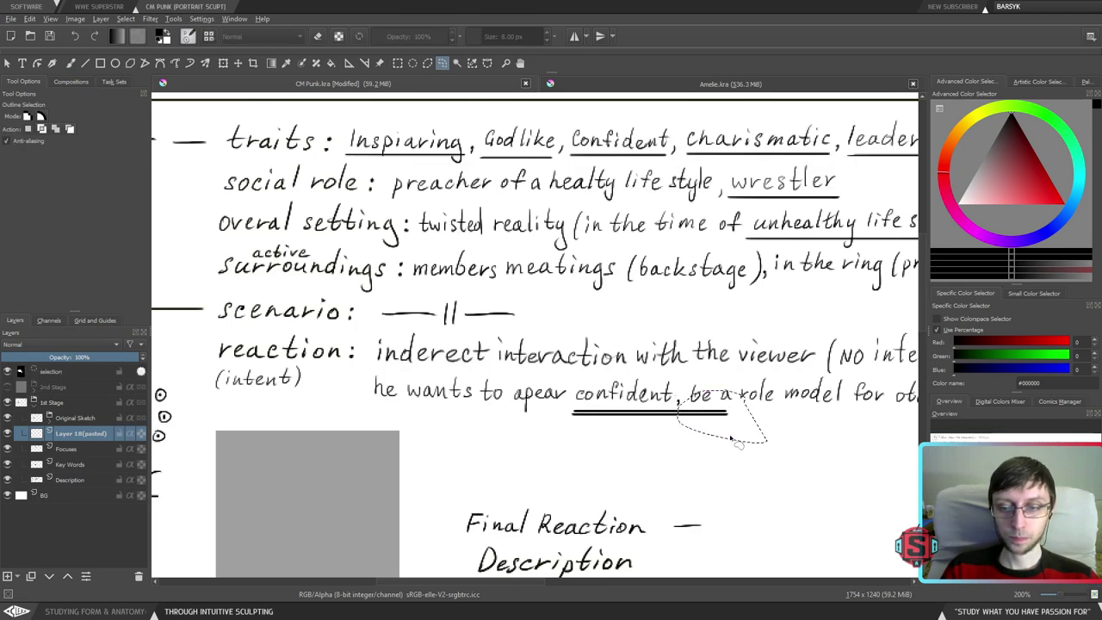
key("Delete")
key("ctrl+shift+a")
left_click_drag(706, 426, 656, 426)
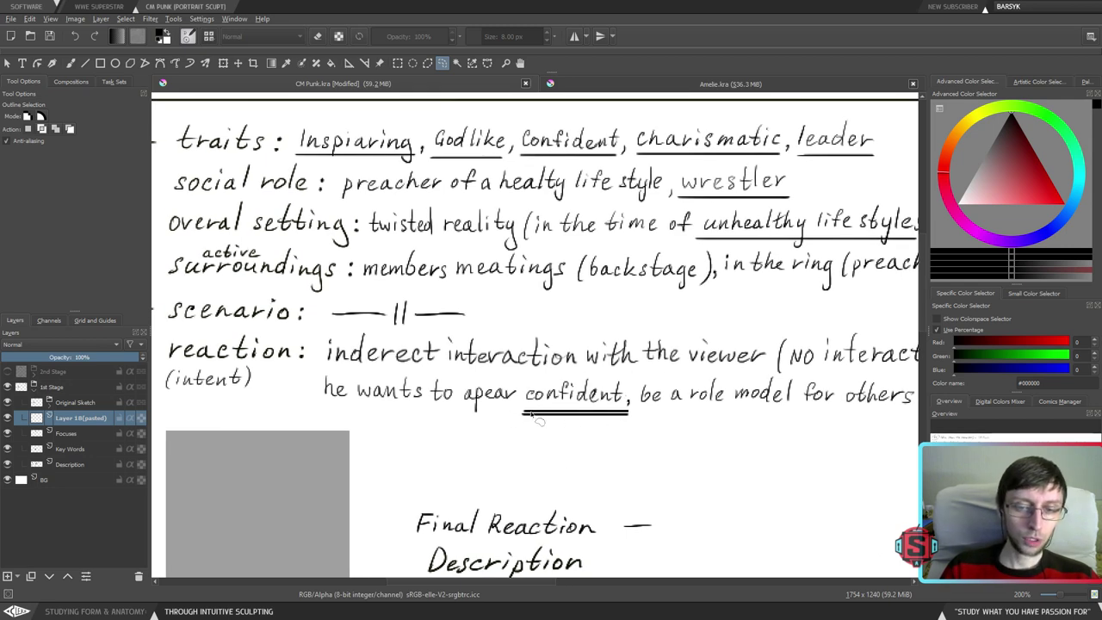
- Outline the double underline beneath "confident" with a freehand selection and paste one copy of it as a new layer
left_click_drag(636, 389, 665, 415)
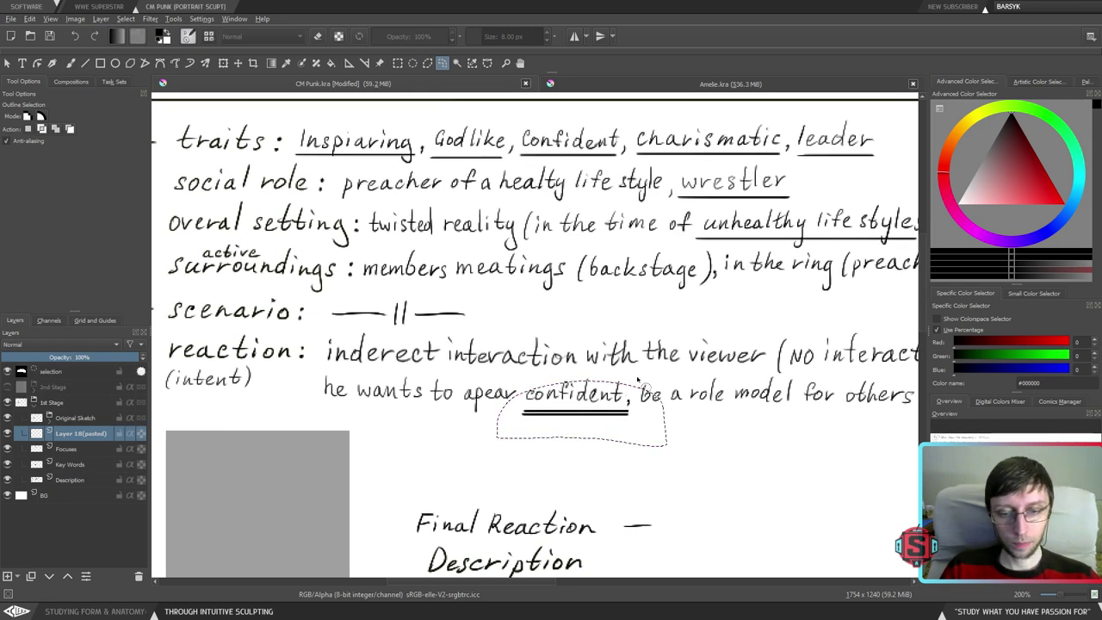
key("ctrl+v")
key("ctrl+v")
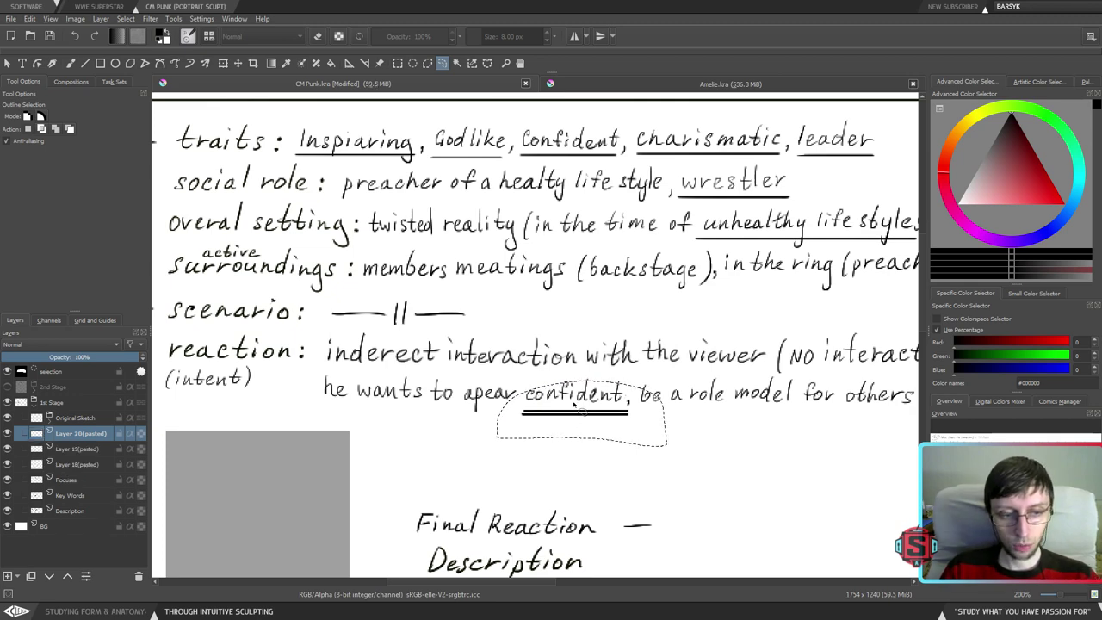
key("ctrl+z")
- Move the pasted double underline beneath "role model" in the reaction notes and clear the selection
key("t")
left_click_drag(581, 411, 827, 413)
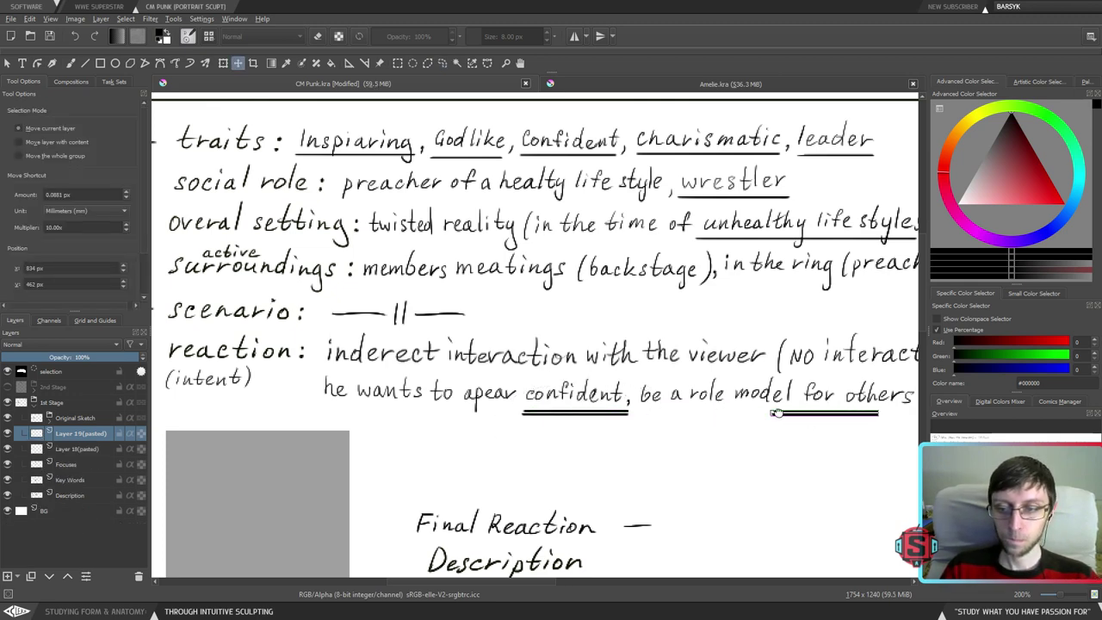
scroll(826, 414, "right", 5)
left_click_drag(532, 415, 444, 419)
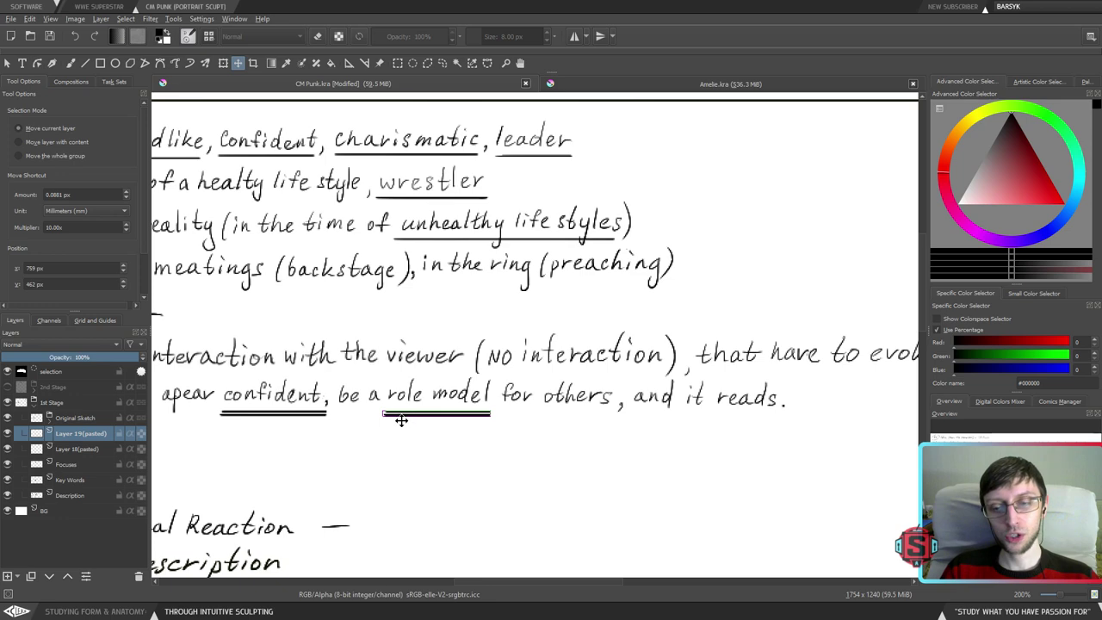
key("1")
key("b")
key("ctrl+shift+a")
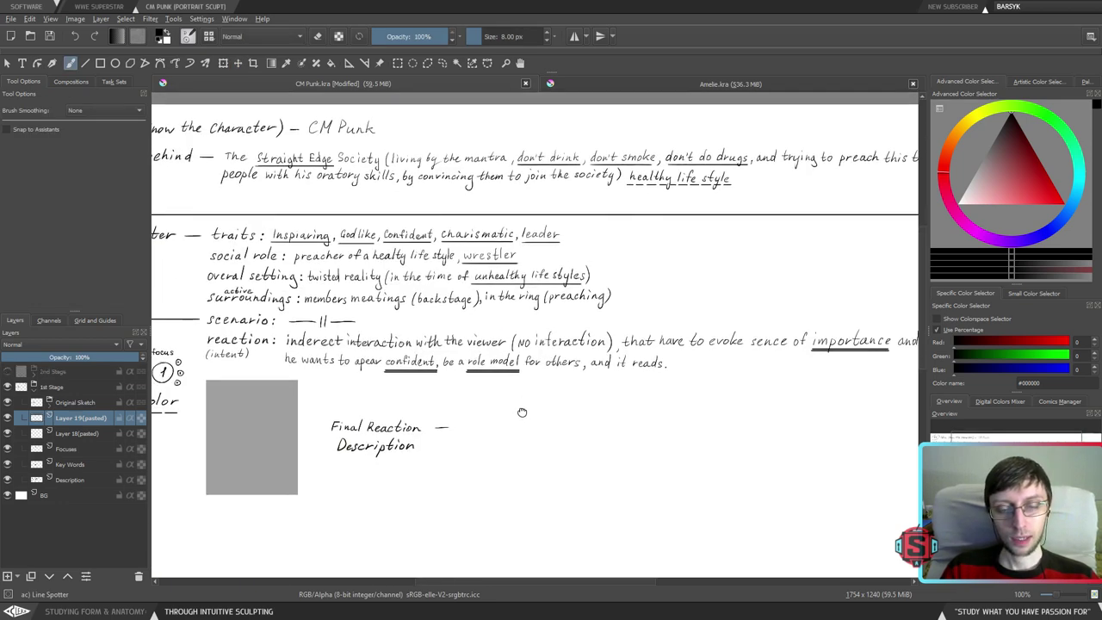
- Compare the marked-up reaction notes with the corresponding notes in the Amelie document
left_click_drag(522, 411, 617, 426)
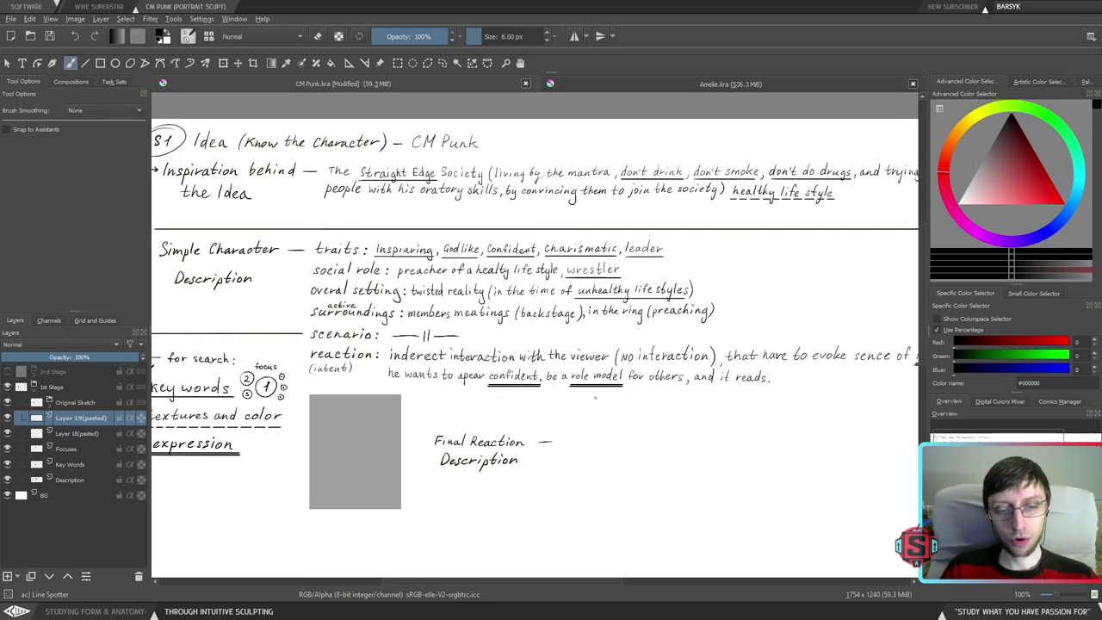
left_click_drag(668, 408, 586, 394)
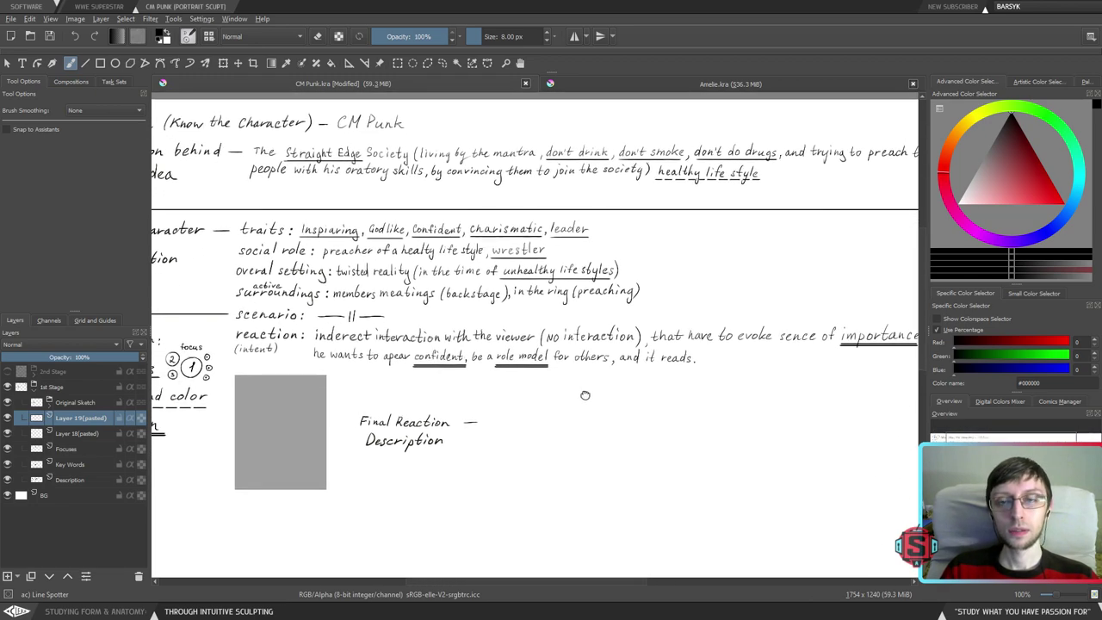
left_click(643, 83)
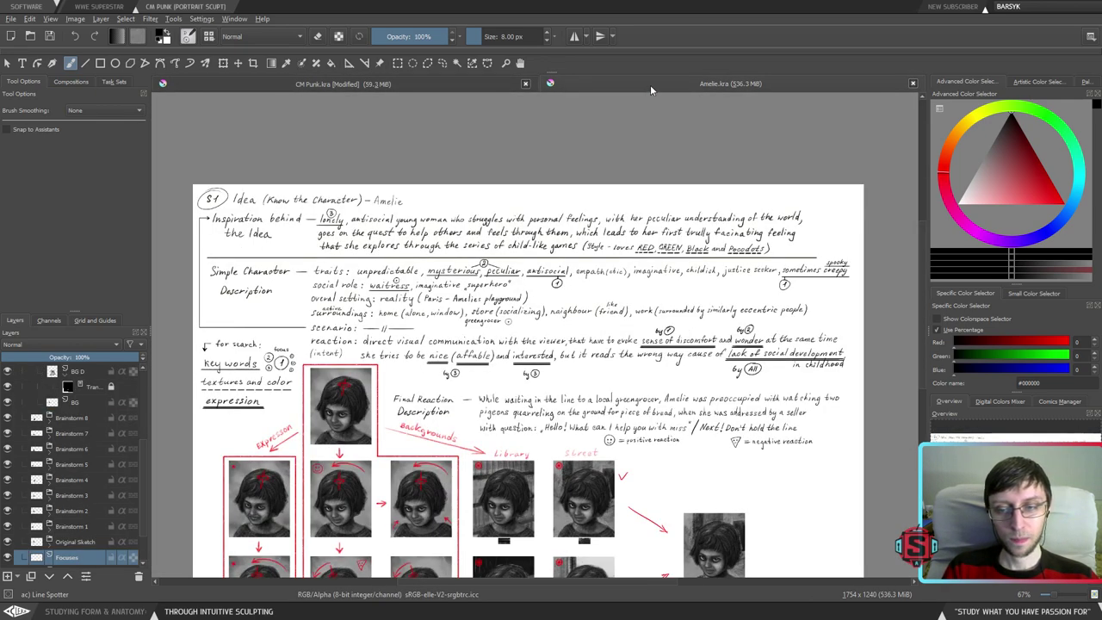
left_click(467, 86)
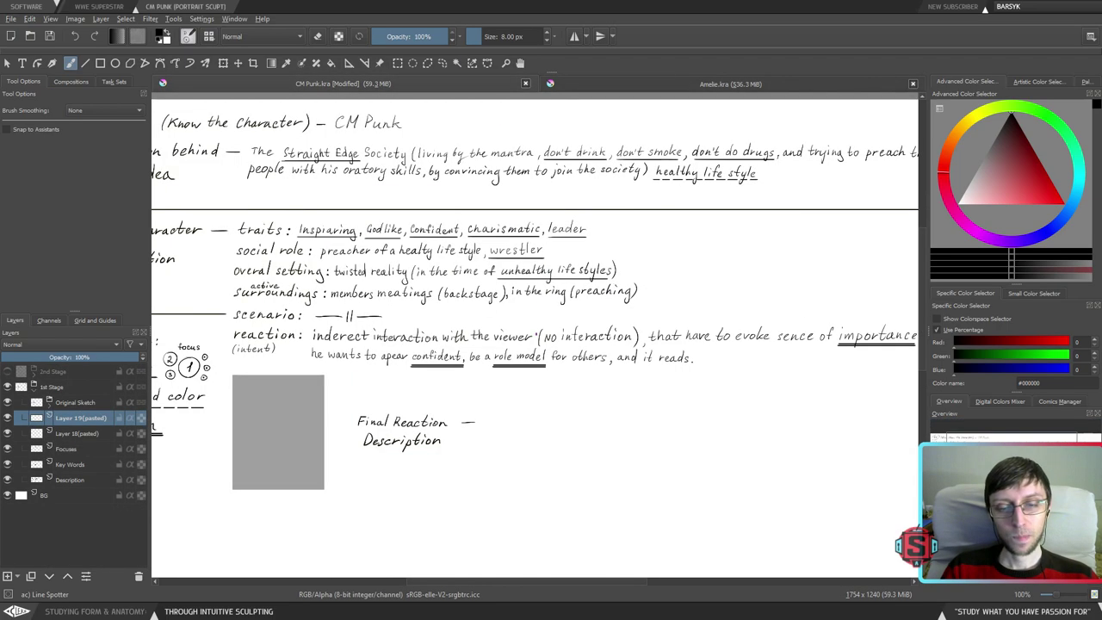
scroll(531, 365, "up", 2)
scroll(531, 416, "down", 2)
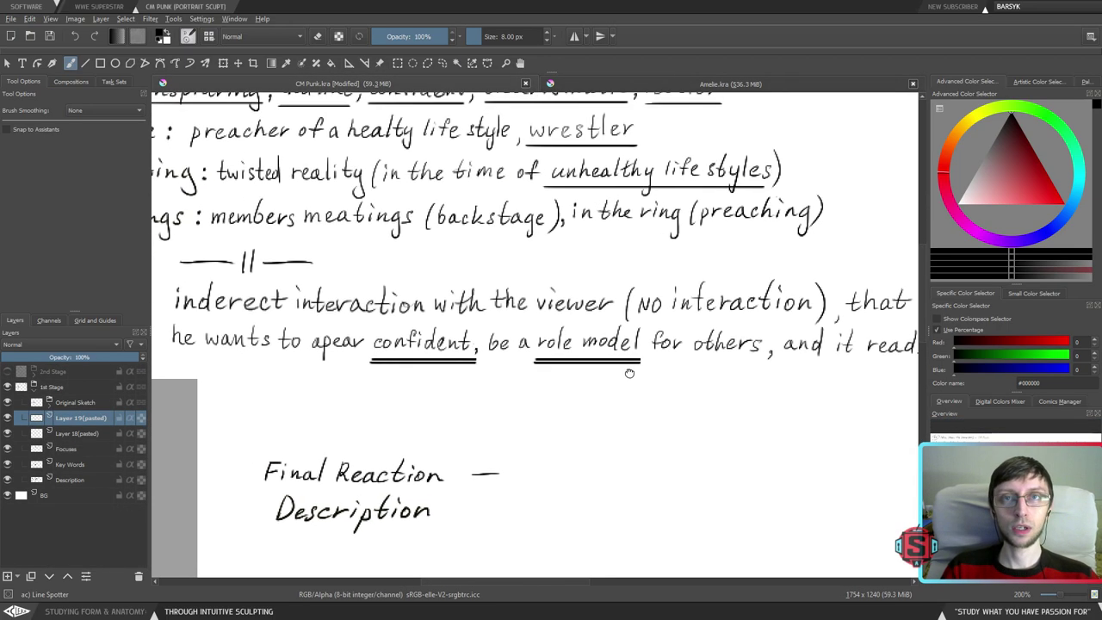
left_click_drag(586, 383, 628, 373)
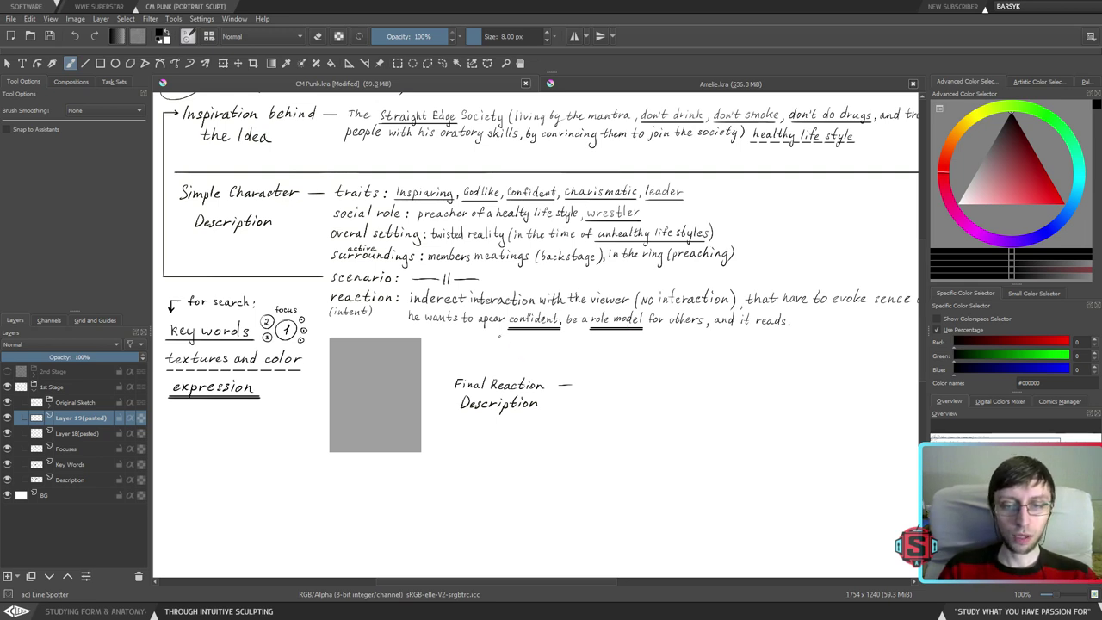
- Try to draw a curve linking the underlines of "confident" and "role model"
left_click_drag(563, 351, 603, 339)
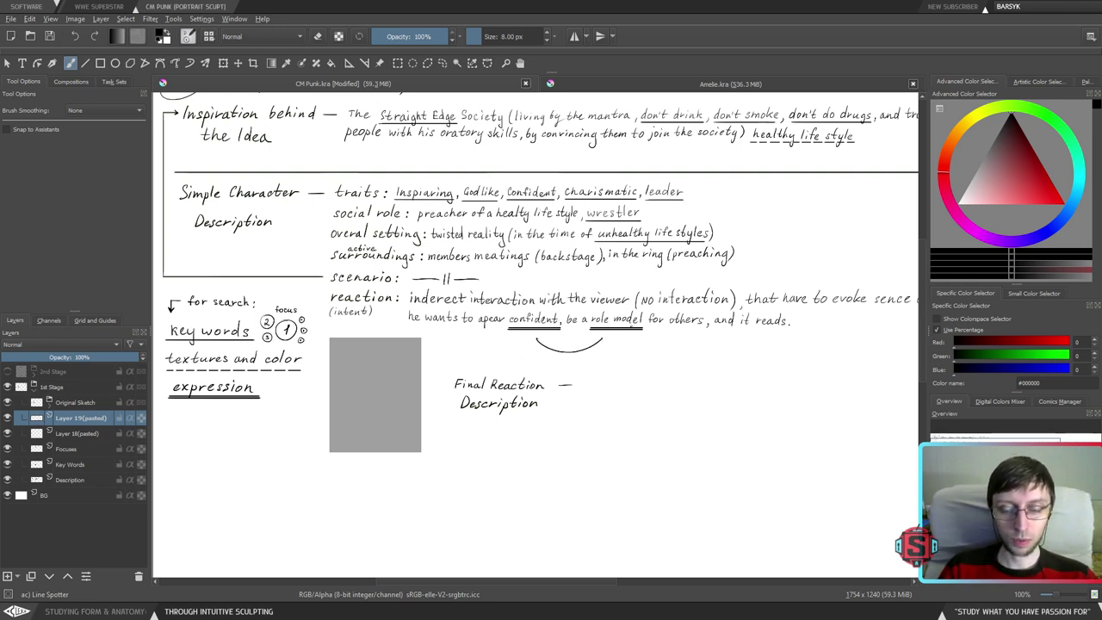
key("ctrl+z")
left_click_drag(534, 340, 620, 341)
key("ctrl+z")
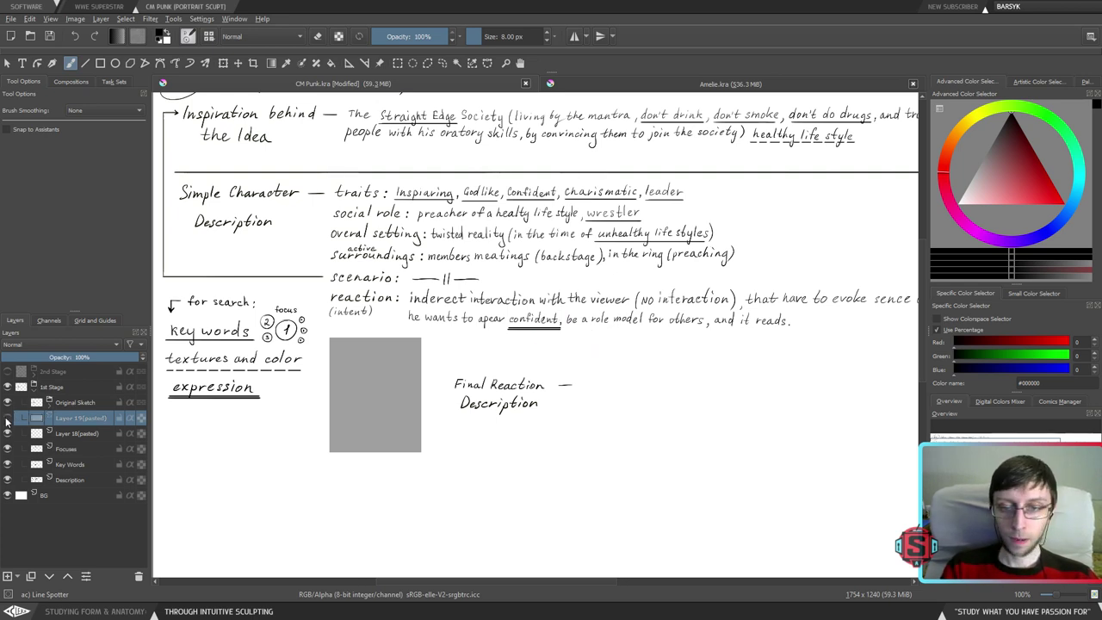
- Merge the two pasted underline layers down into the Focuses layer
key("shift+Delete")
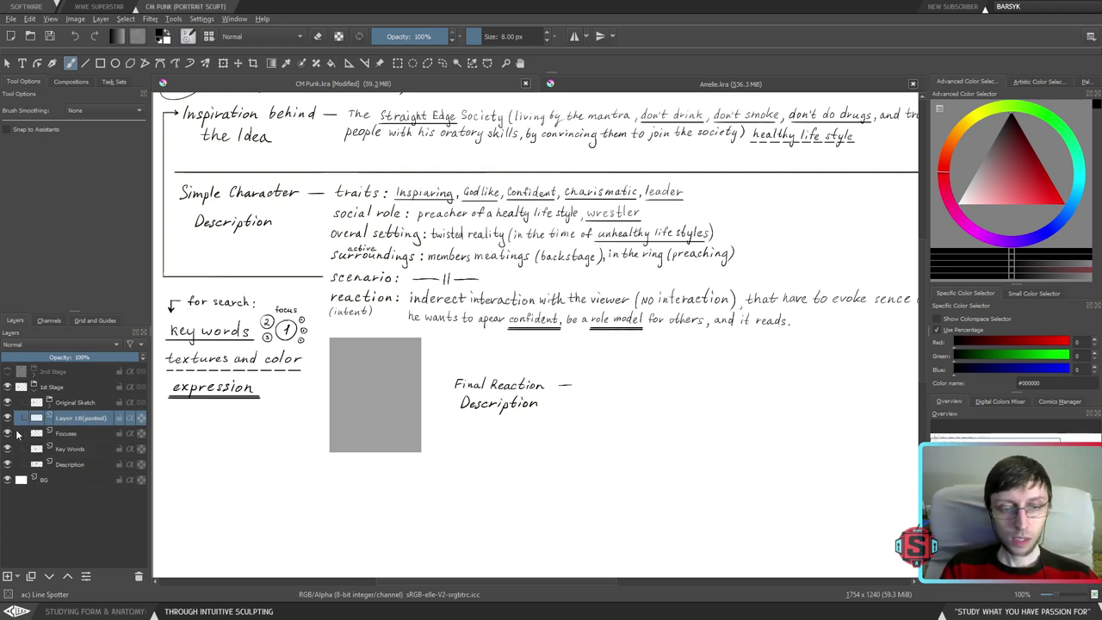
key("shift+Delete")
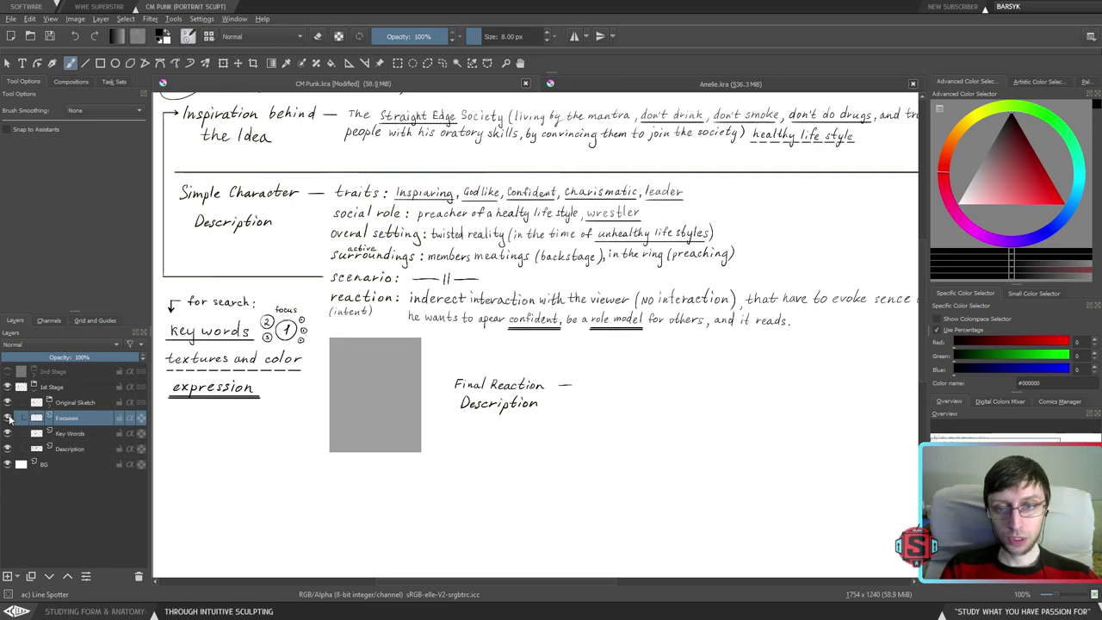
key("ctrl+minus")
key("ctrl+plus")
key("ctrl+plus")
mouse_move(635, 366)
left_mouse_down()
mouse_move(557, 413)
mouse_move(607, 396)
mouse_move(596, 393)
left_mouse_up()
key("ctrl+minus")
key("ctrl+minus")
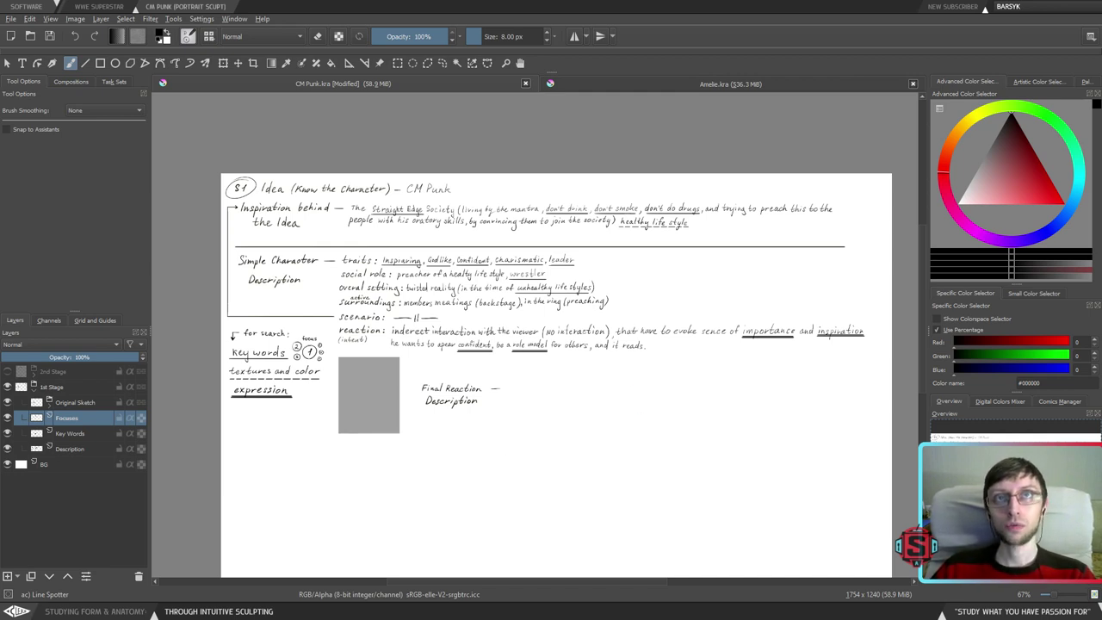
- Write a small circled 1 above "Godlike" in the traits line on the Focuses layer, redrawing it until it sits neatly
scroll(514, 287, "up", 1)
left_click_drag(514, 288, 627, 255)
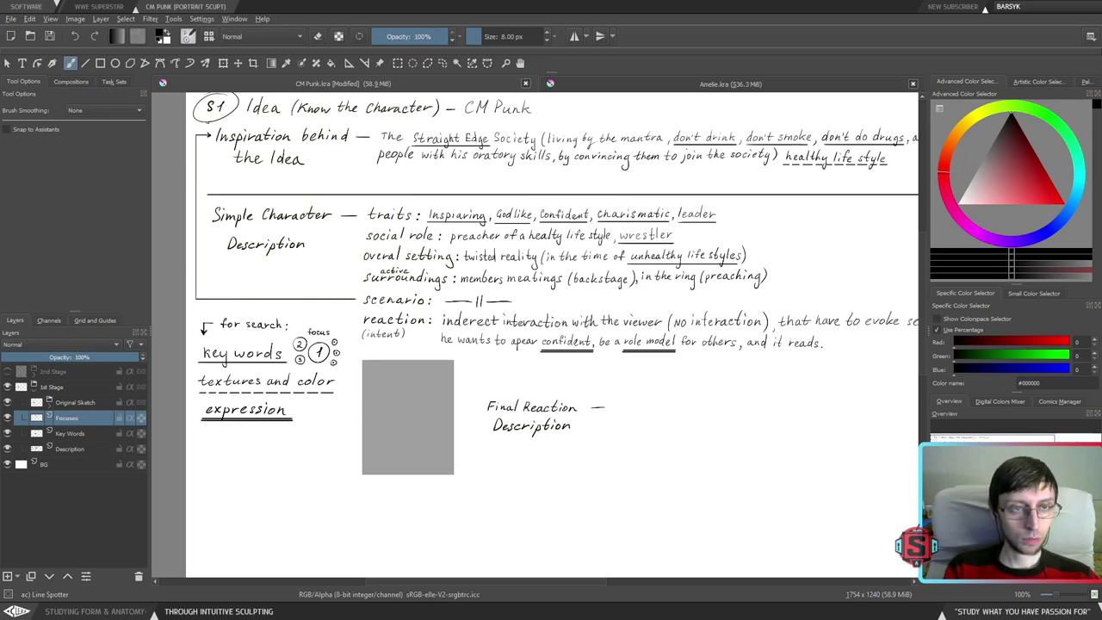
key("ctrl+plus")
mouse_move(484, 219)
left_mouse_down()
mouse_move(486, 306)
mouse_move(512, 439)
left_mouse_up()
left_click_drag(485, 396, 535, 379)
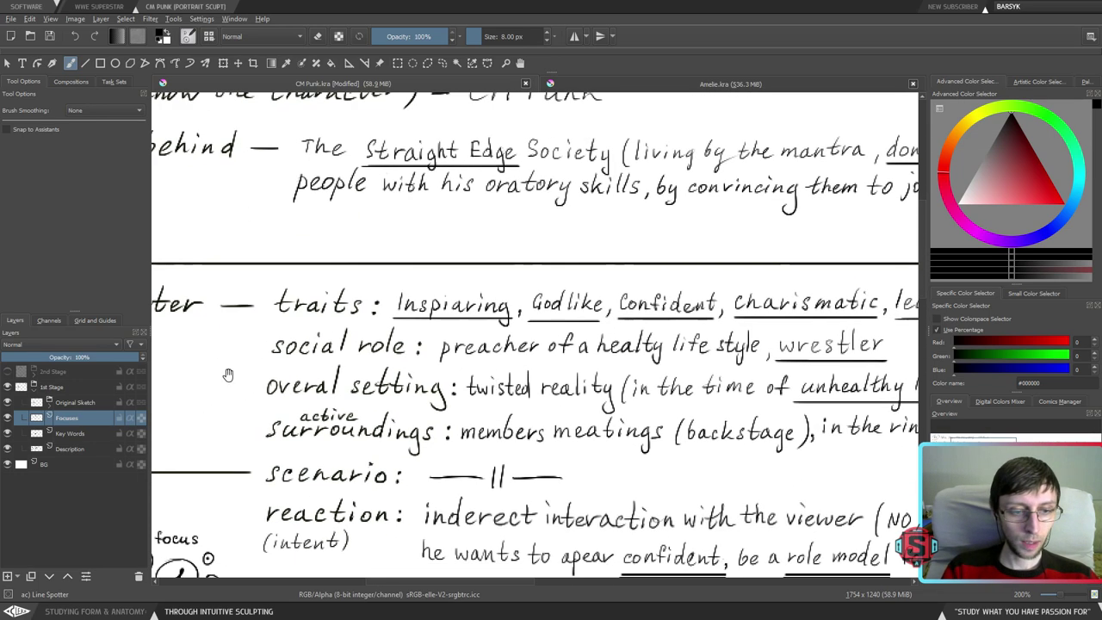
left_click_drag(504, 309, 575, 263)
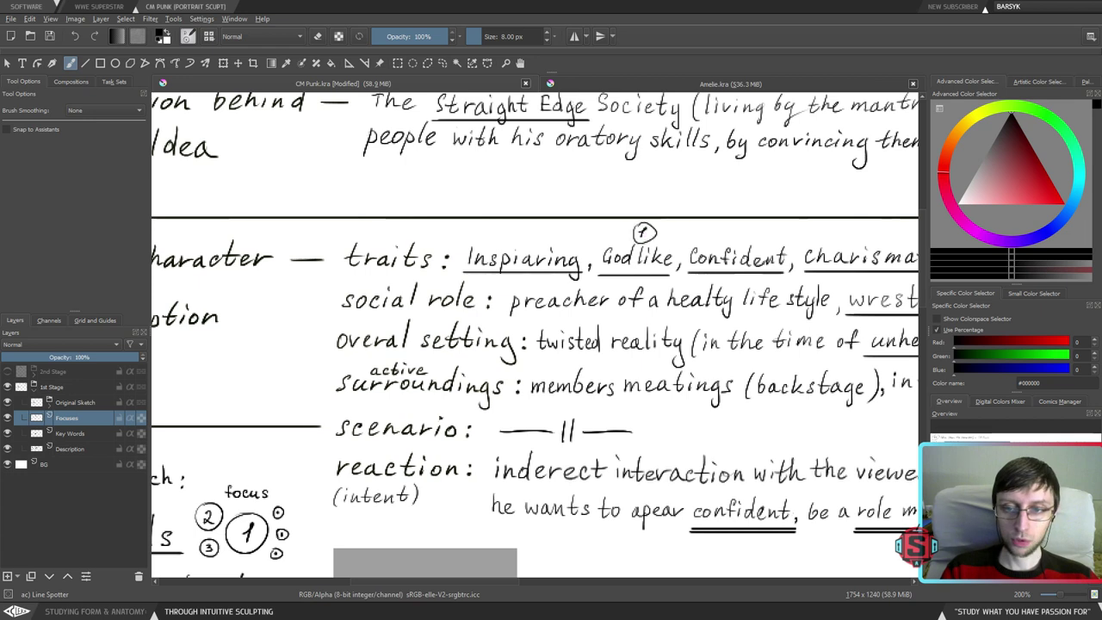
mouse_move(642, 221)
left_mouse_down()
mouse_move(637, 236)
mouse_move(638, 225)
left_mouse_up()
key("ctrl+z")
key("ctrl+z")
key("ctrl+z")
key("ctrl+z")
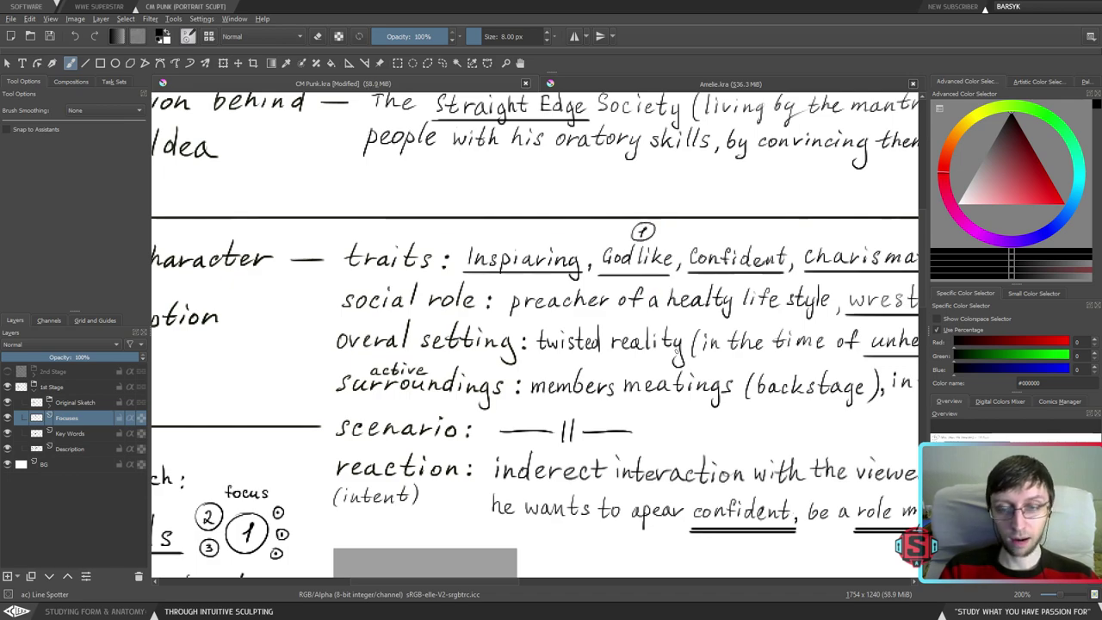
- Outline the circled 1 above "Godlike" with a freehand selection and paste a copy of it as a new layer
mouse_move(726, 477)
left_mouse_down()
mouse_move(581, 463)
mouse_move(571, 343)
left_mouse_up()
key("ctrl+minus")
key("ctrl+minus")
key("ctrl+plus")
key("ctrl+plus")
left_click_drag(551, 288, 594, 480)
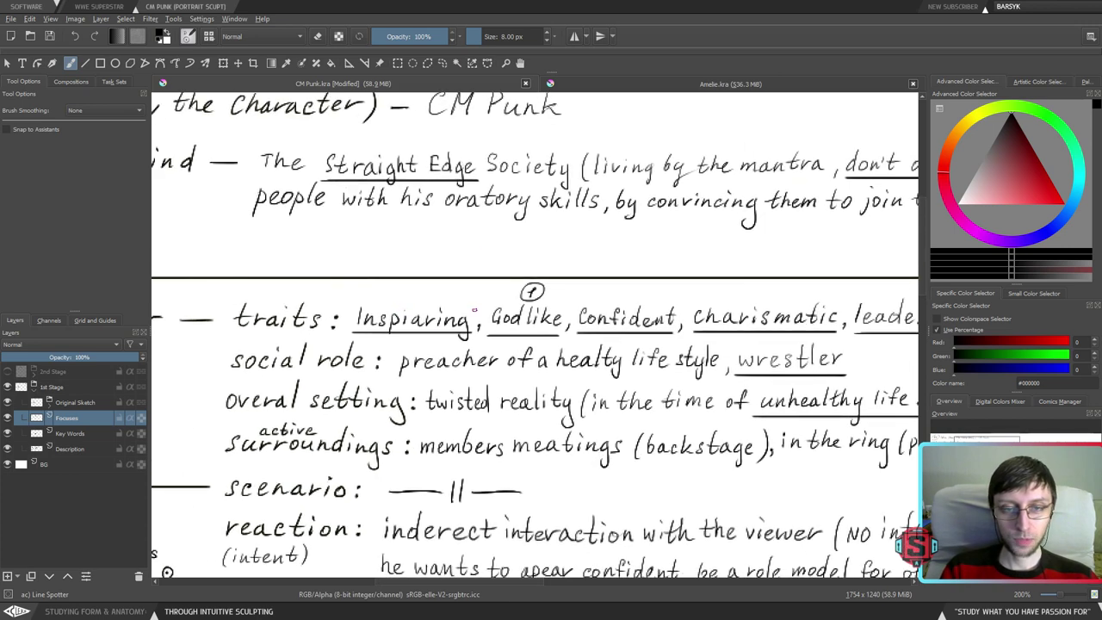
left_click_drag(470, 304, 481, 300)
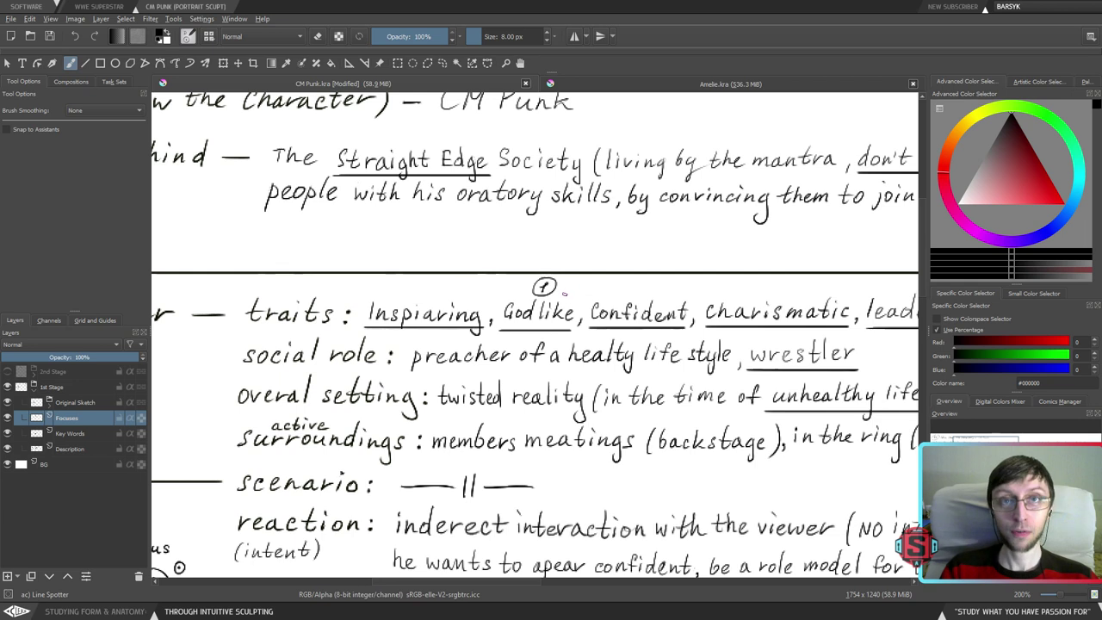
key("l")
mouse_move(564, 289)
left_mouse_down()
mouse_move(555, 276)
mouse_move(533, 277)
mouse_move(527, 296)
mouse_move(551, 310)
mouse_move(566, 294)
left_mouse_up()
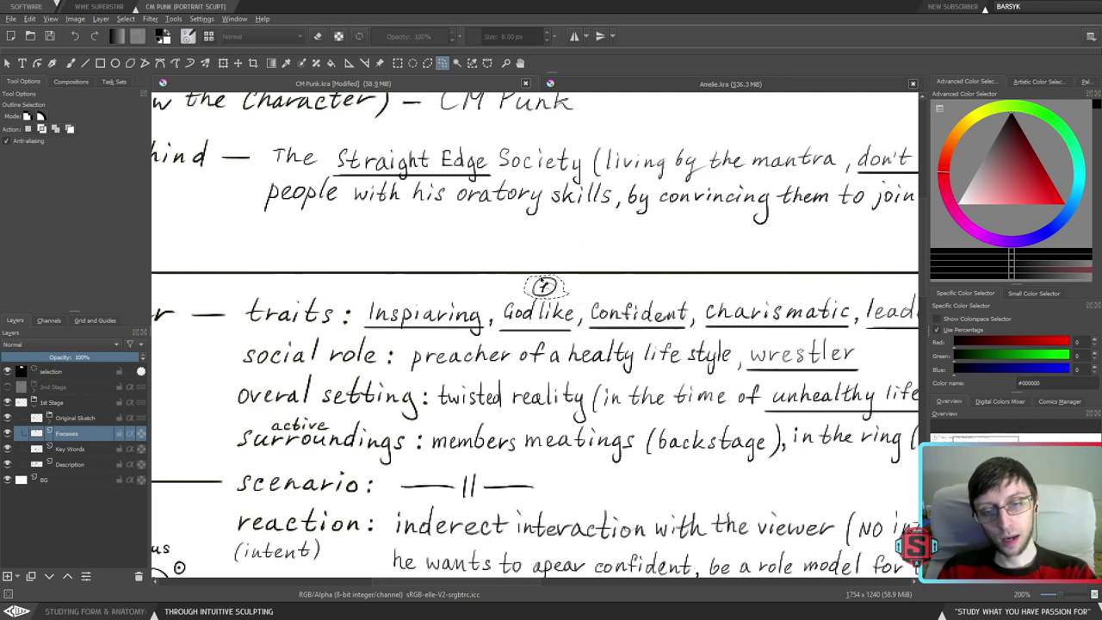
key("ctrl+v")
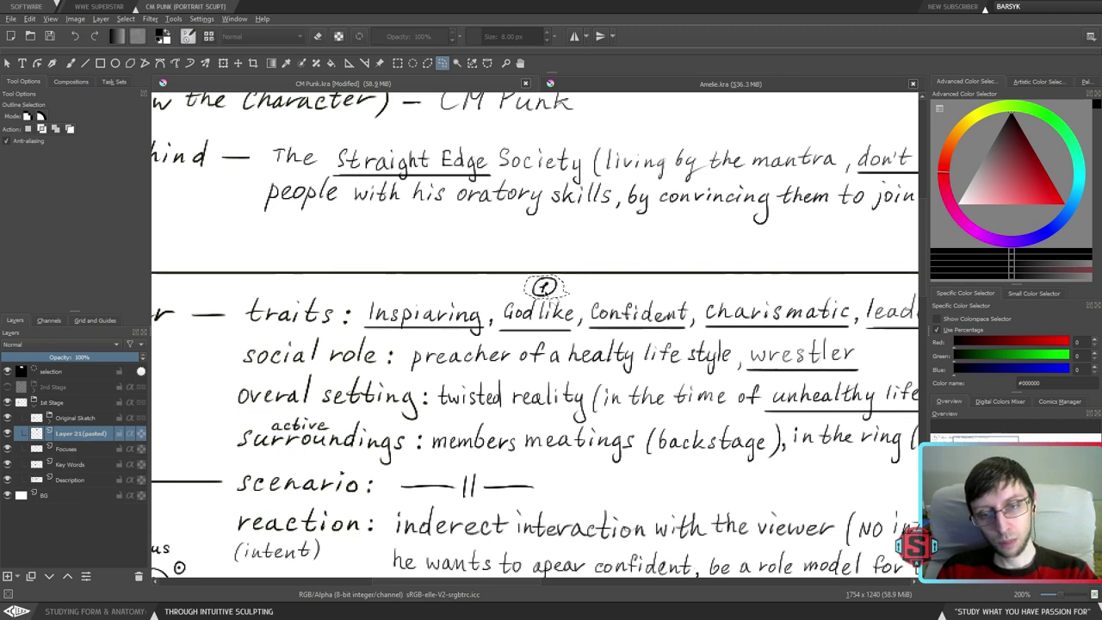
- Move the pasted circled 1 above "Inspiaring" and clear the selection
key("t")
left_click_drag(545, 288, 427, 287)
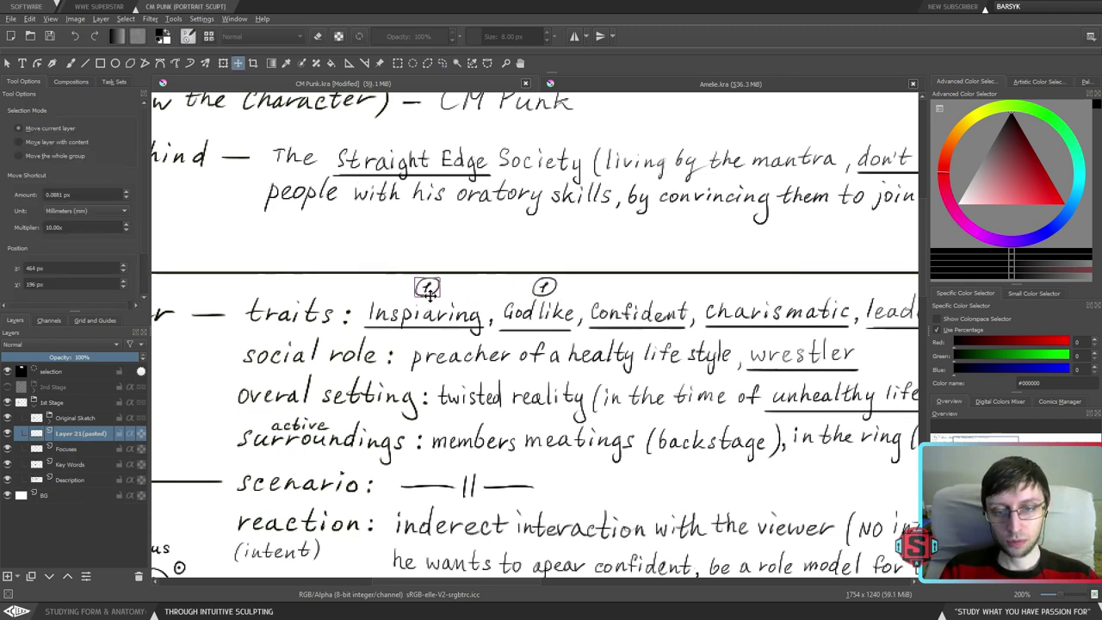
key("b")
key("ctrl+shift+a")
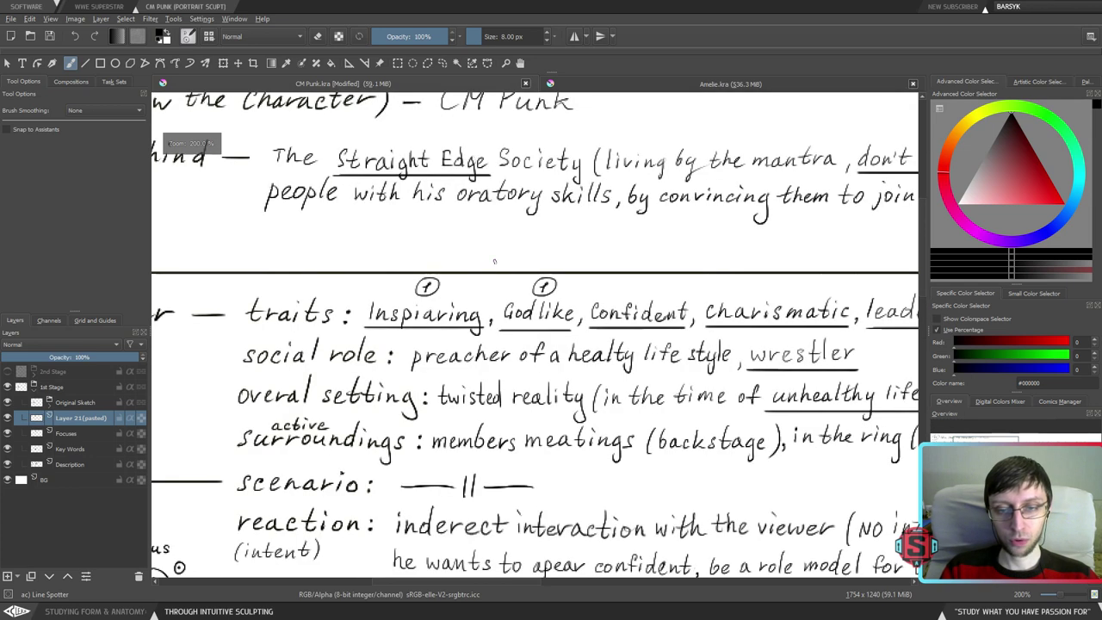
- Connect the circled 1 marks above "Inspiaring" and "Godlike" with a straight 8 px line, redrawing it until it runs evenly
left_click_drag(446, 287, 522, 287)
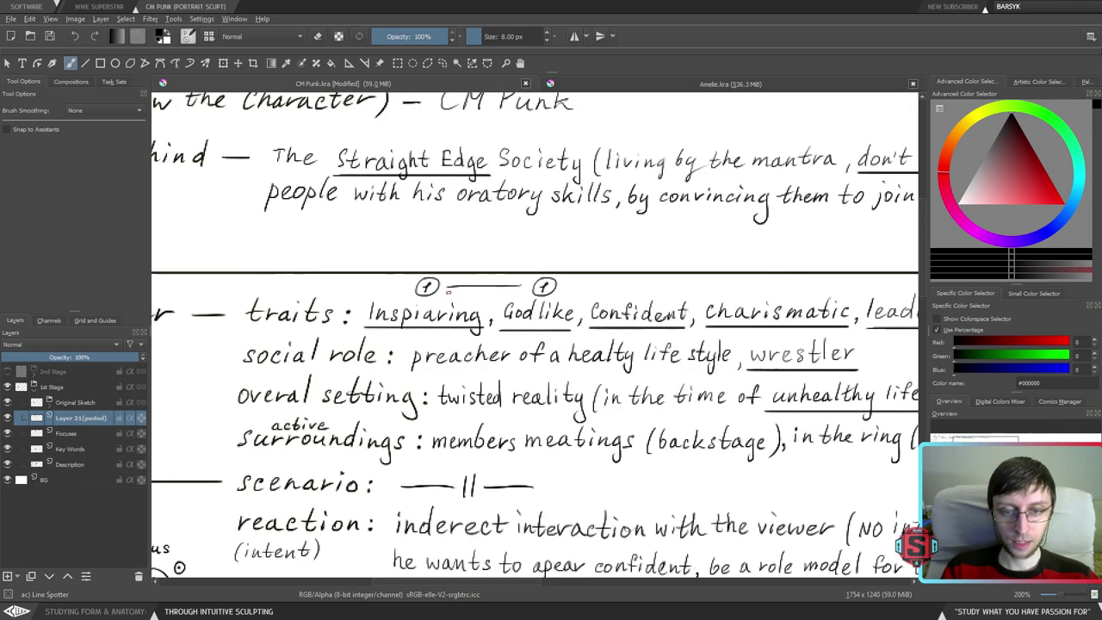
key("ctrl+z")
left_click_drag(446, 287, 530, 288)
key("ctrl+z")
key("ctrl+z")
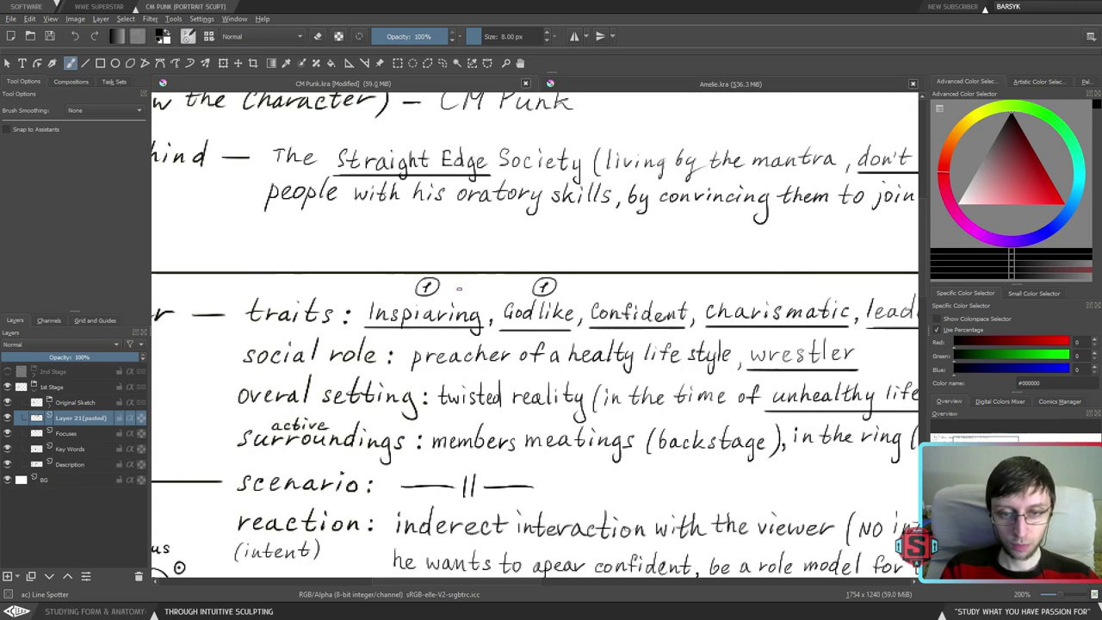
left_click_drag(447, 287, 513, 288)
key("ctrl+z")
key("ctrl+z")
left_click_drag(446, 289, 515, 287)
key("ctrl+z")
key("ctrl+z")
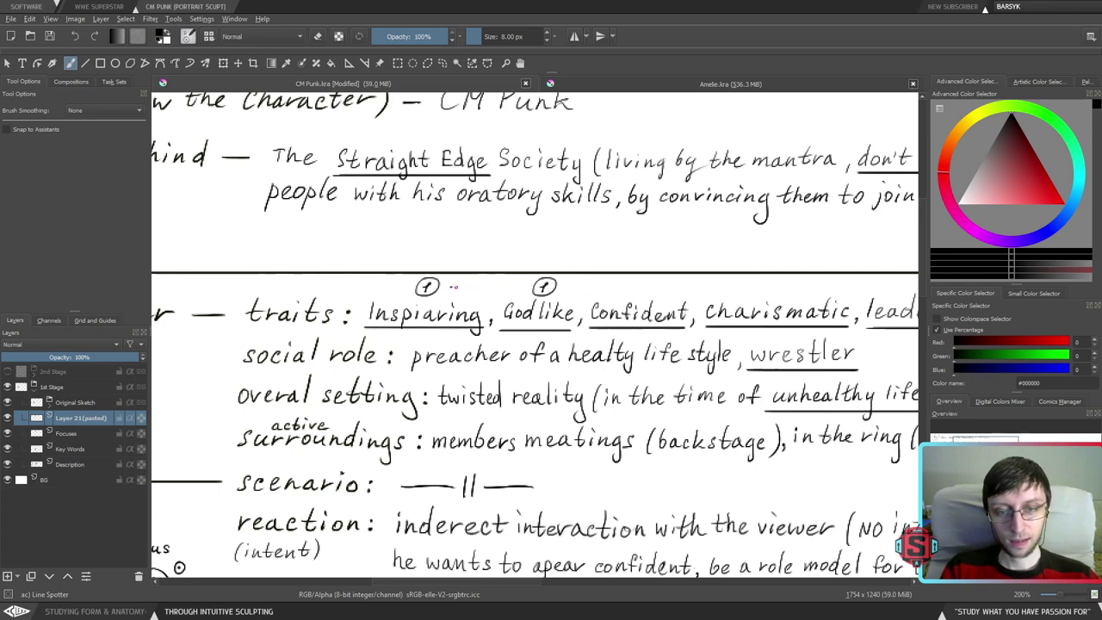
left_click_drag(447, 287, 524, 286)
- Outline the circled 1 above "Godlike", merge the pasted marker layer into Focuses, and paste a copy of the mark as a new layer
left_click_drag(643, 328, 508, 349)
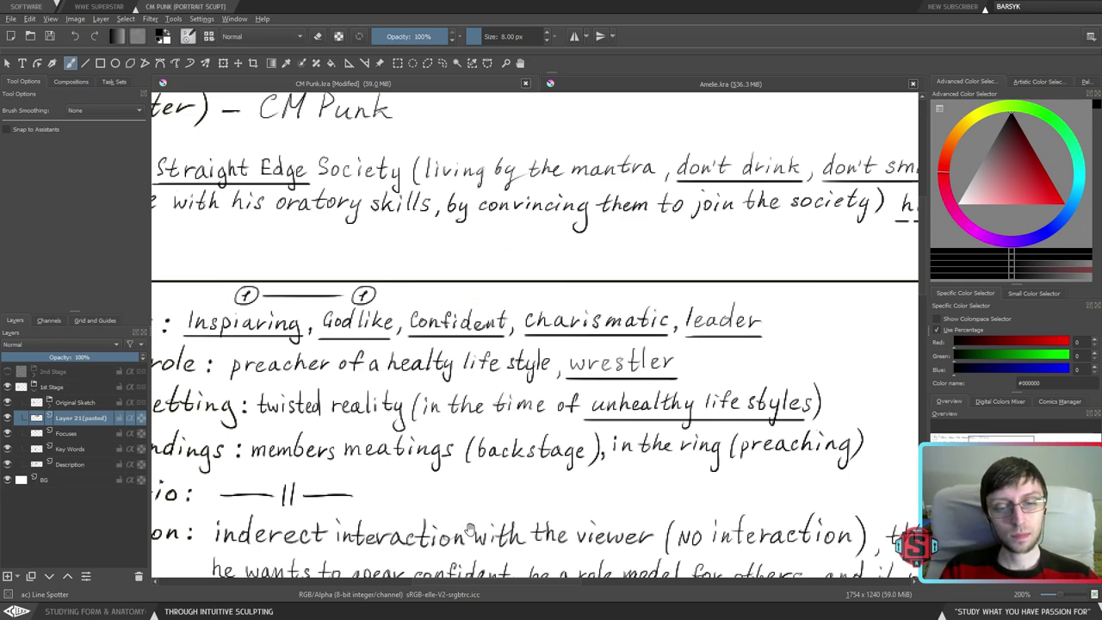
left_click_drag(470, 523, 484, 498)
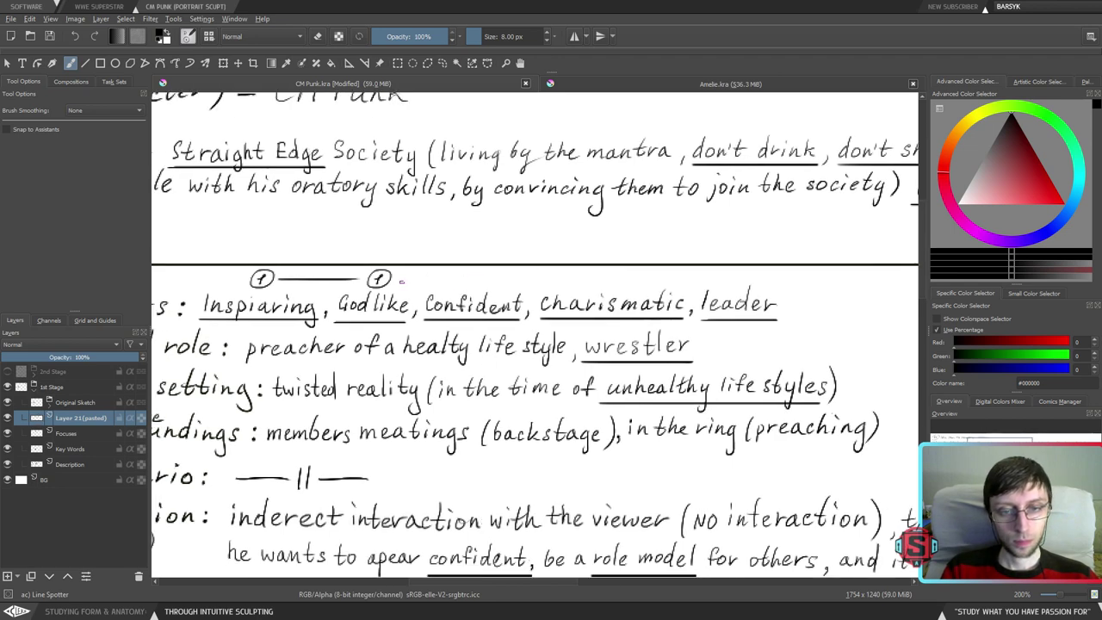
key("l")
mouse_move(401, 266)
left_mouse_down()
mouse_move(376, 264)
mouse_move(366, 290)
mouse_move(405, 271)
left_mouse_up()
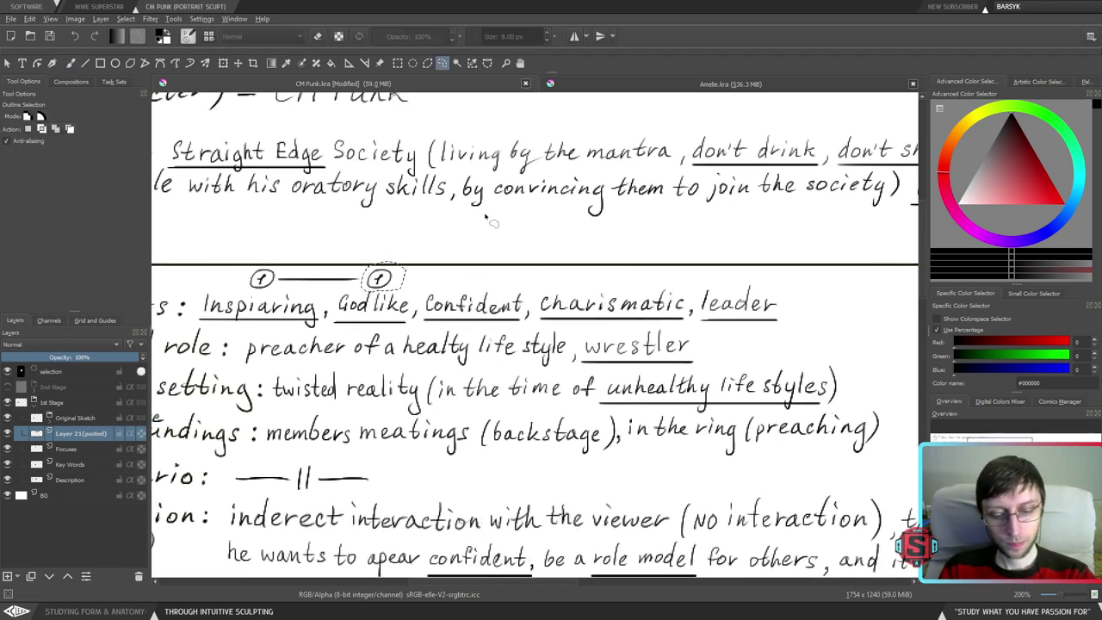
key("ctrl+c")
key("ctrl+v")
key("t")
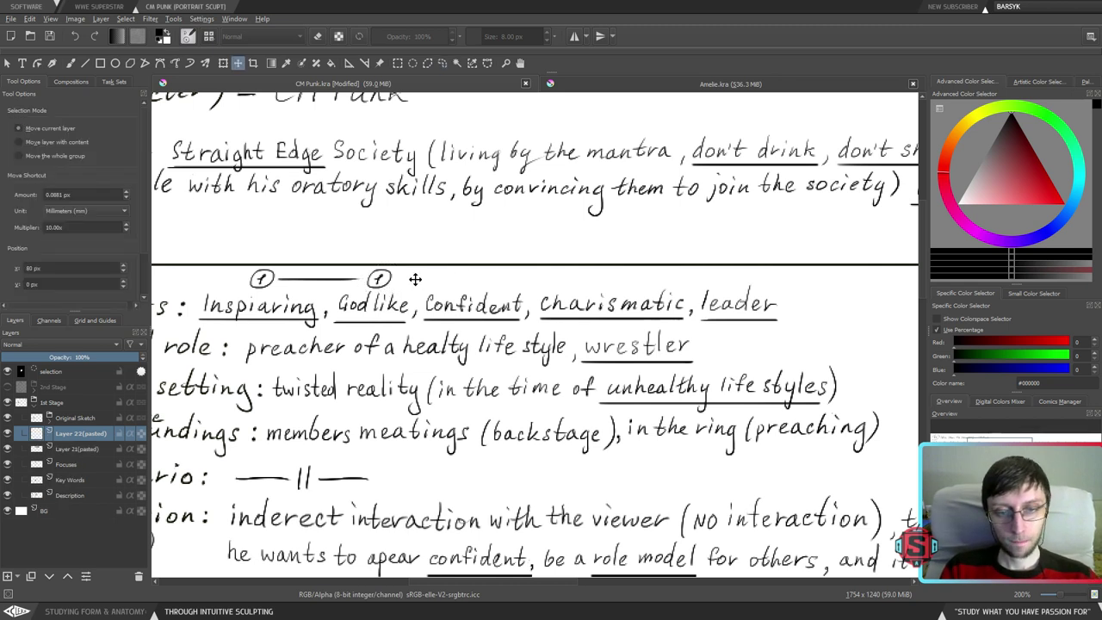
key("b")
key("ctrl+z")
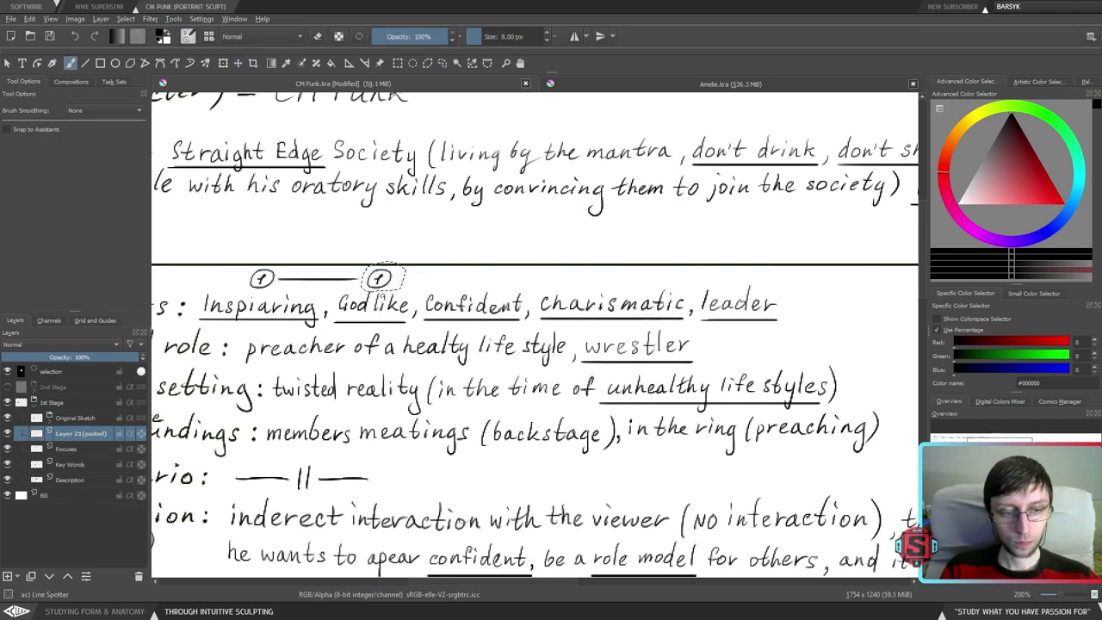
- Move the newly pasted circled 1 above "Confident" in the traits line
key("ctrl+z")
mouse_move(428, 293)
left_mouse_down()
mouse_move(466, 293)
mouse_move(388, 293)
mouse_move(476, 303)
left_mouse_up()
key("b")
key("ctrl+c")
key("ctrl+v")
key("t")
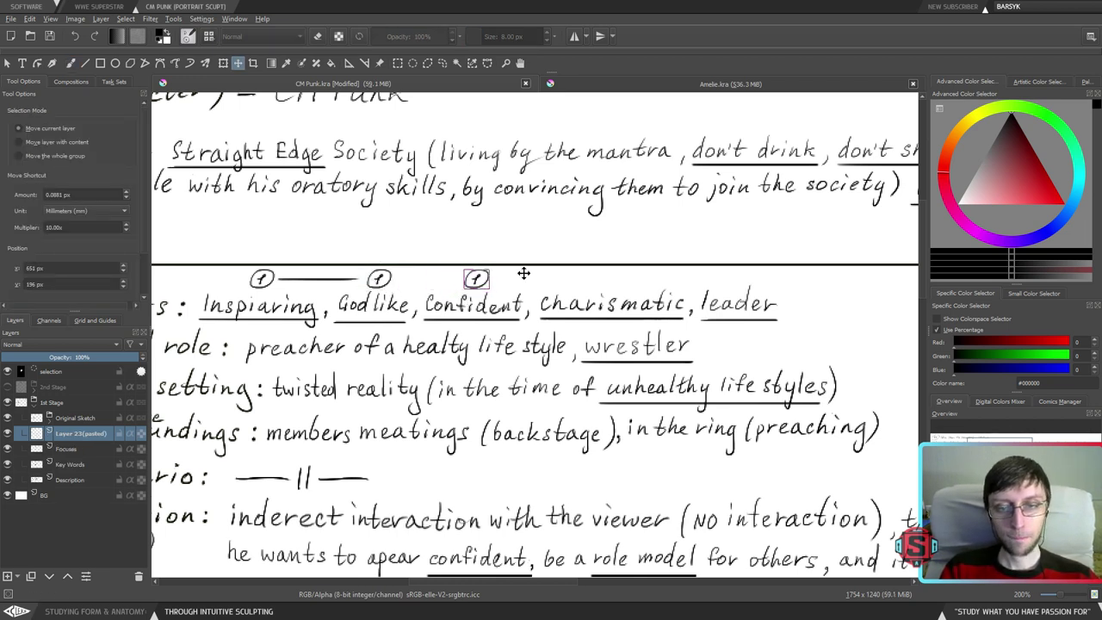
- Clear the selection, draw a level line between the circled 1 marks above "Godlike" and "Confident", and trim its end
key("b")
key("ctrl+shift+a")
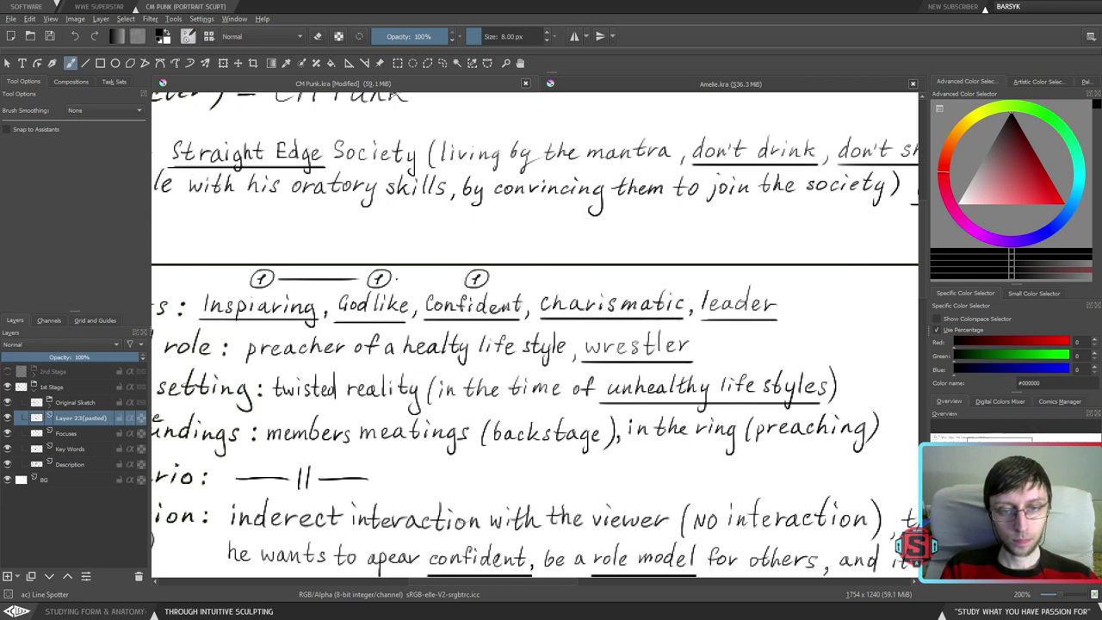
mouse_move(400, 279)
left_mouse_down()
mouse_move(467, 265)
mouse_move(397, 282)
mouse_move(462, 278)
left_mouse_up()
key("ctrl+z")
key("ctrl+z")
key("ctrl+z")
key("ctrl+z")
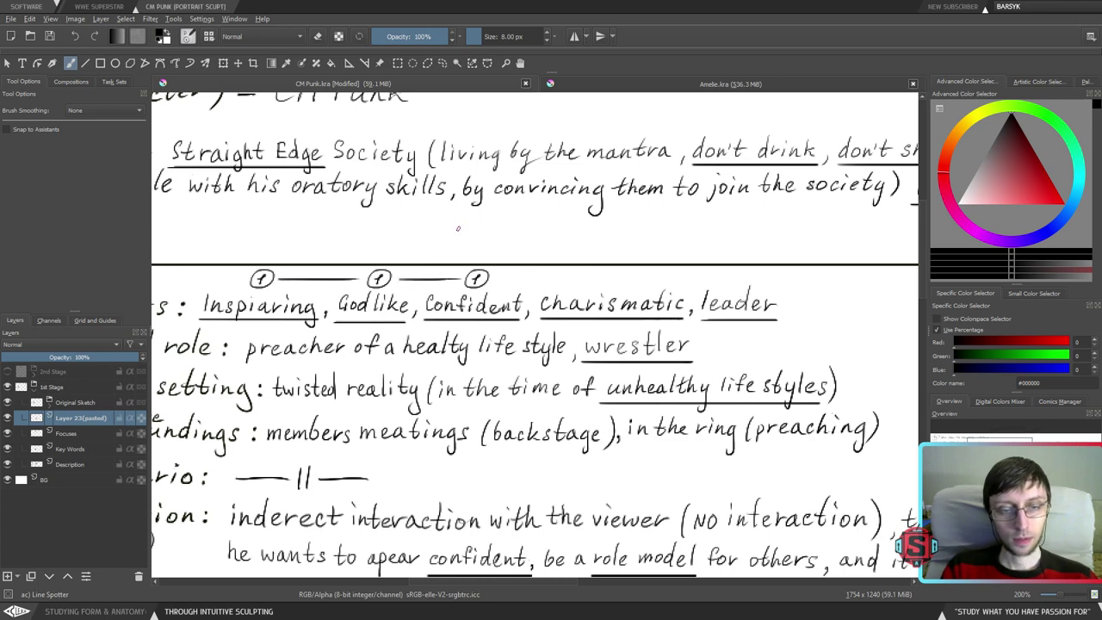
scroll(506, 326, "up", 1)
left_click_drag(505, 325, 508, 325)
key("e")
left_click_drag(448, 296, 444, 298)
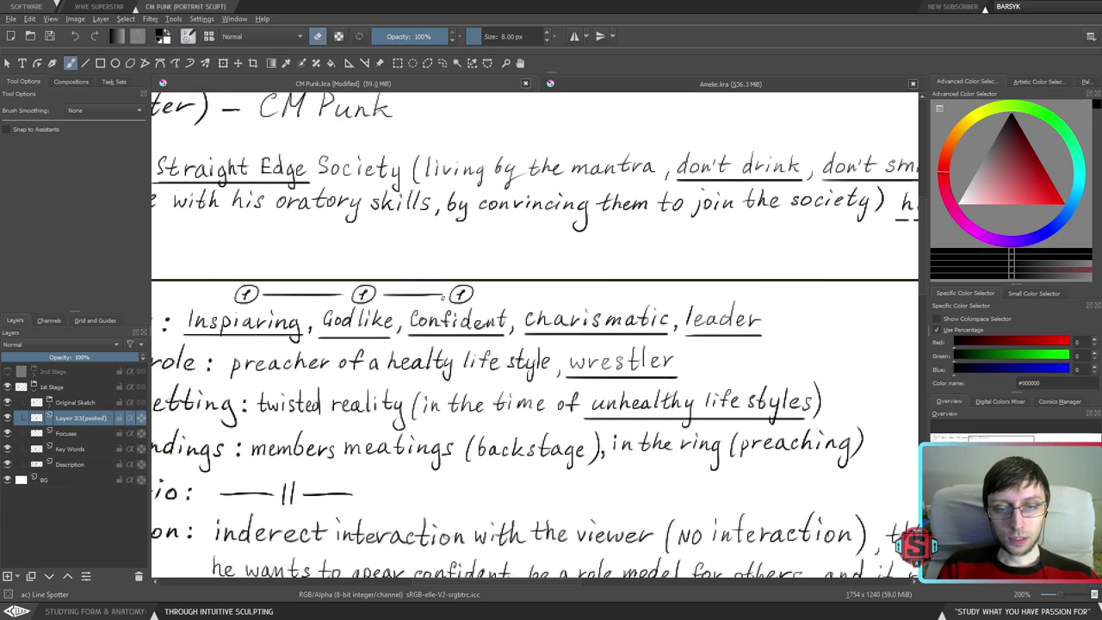
- Write a circled 2 above "charismatic" in the traits line with the 8 px brush
left_click_drag(618, 331, 592, 325)
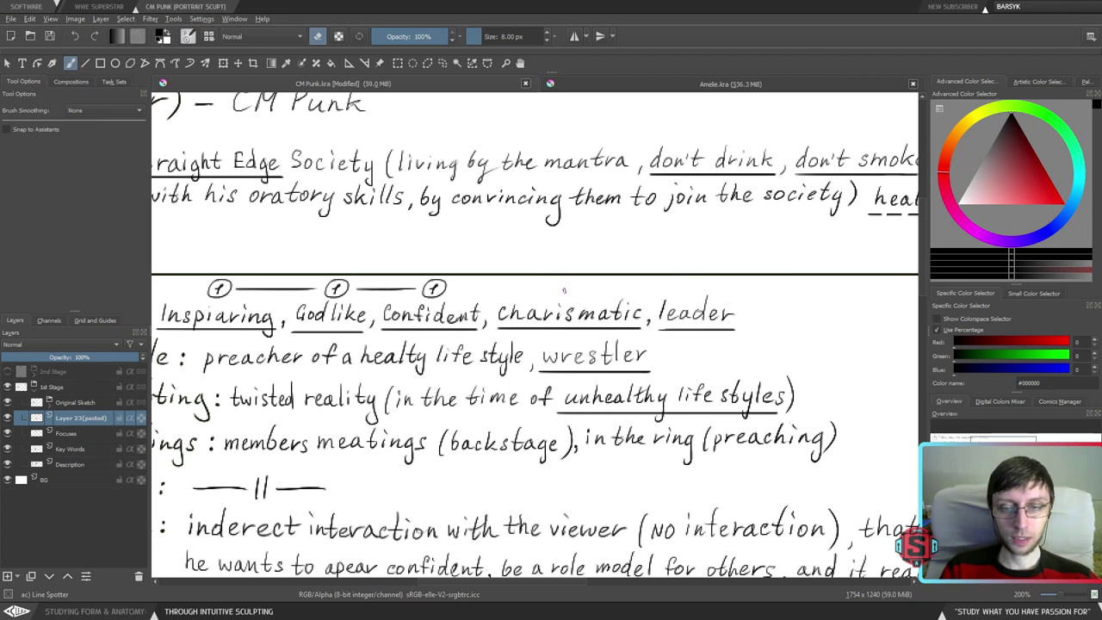
key("e")
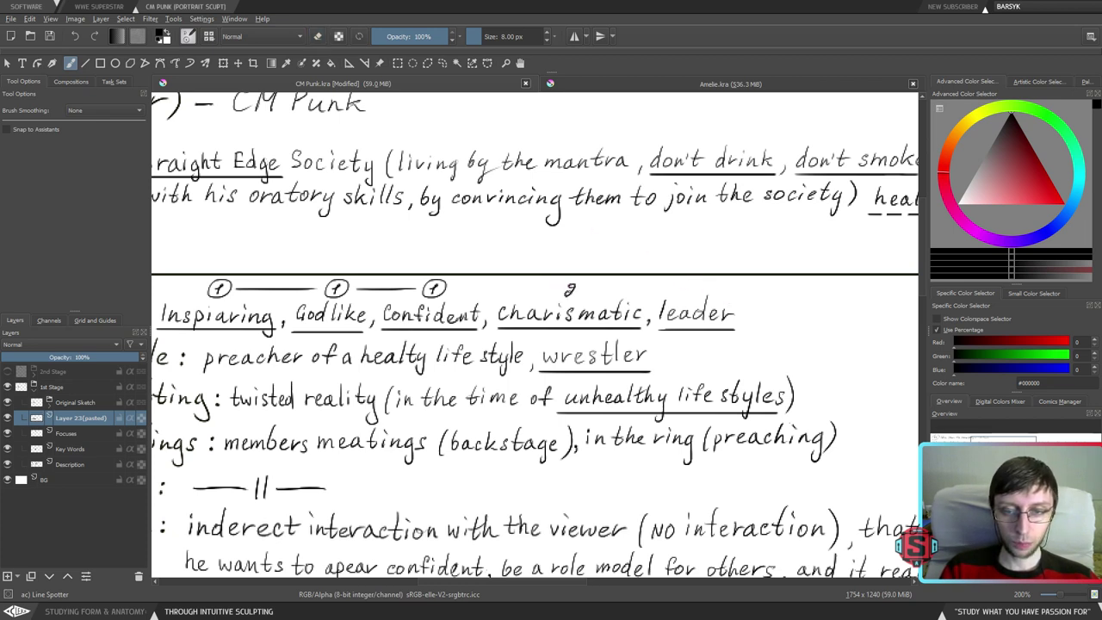
mouse_move(566, 287)
left_mouse_down()
mouse_move(577, 295)
mouse_move(564, 283)
mouse_move(561, 299)
mouse_move(566, 282)
left_mouse_up()
key("ctrl+z")
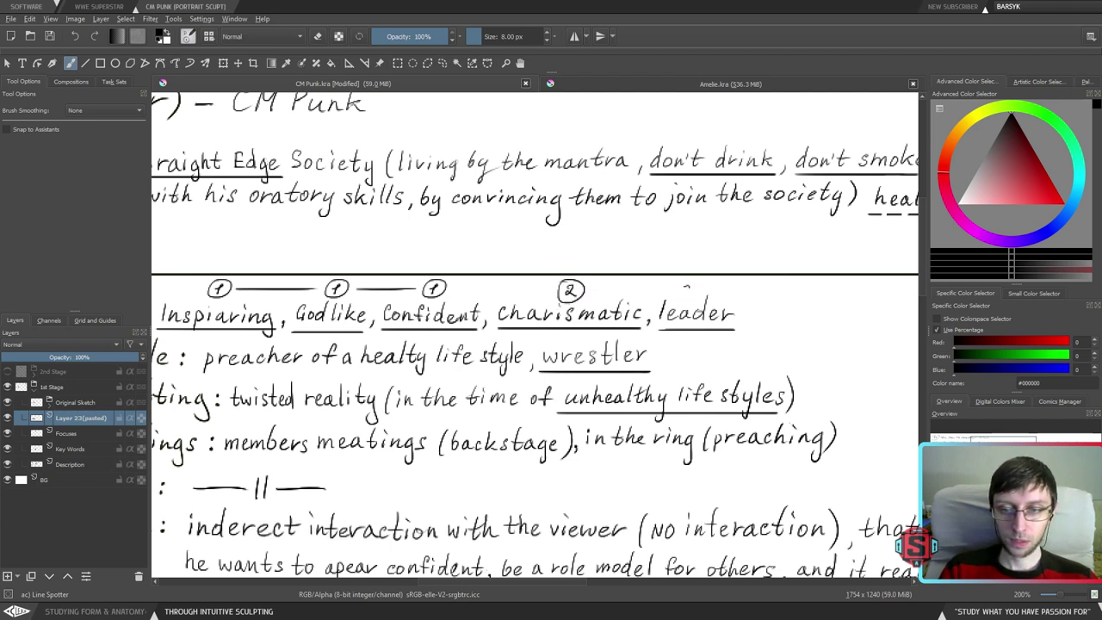
mouse_move(684, 287)
left_mouse_down()
mouse_move(691, 297)
mouse_move(678, 299)
mouse_move(686, 282)
left_mouse_up()
key("ctrl+z")
key("ctrl+z")
key("ctrl+z")
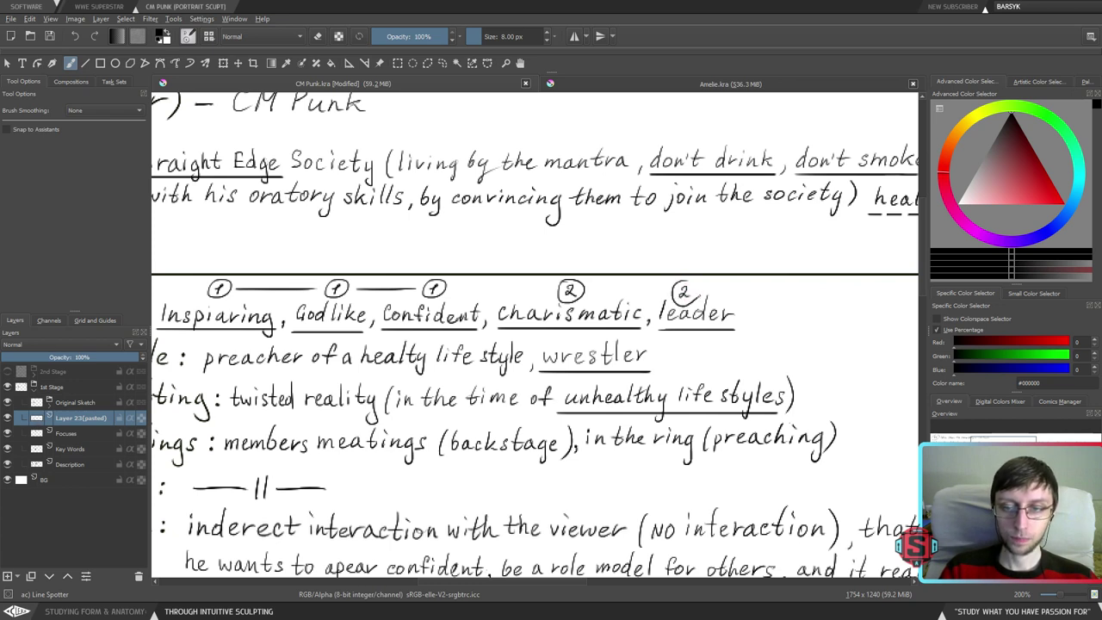
key("ctrl+z")
- Copy the circled 2 to a new layer, move the copy above the end of "leader", and clear the selection
key("l")
mouse_move(594, 278)
left_mouse_down()
mouse_move(568, 276)
mouse_move(563, 305)
mouse_move(595, 279)
mouse_move(736, 293)
left_mouse_up()
key("ctrl+c")
key("ctrl+v")
key("t")
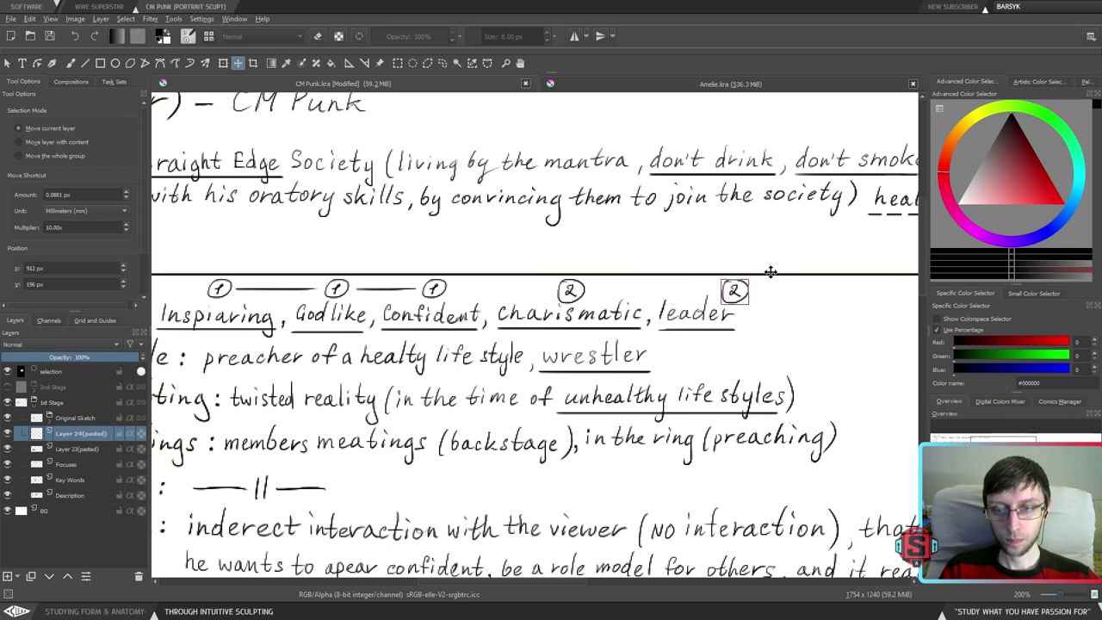
key("b")
key("ctrl+shift+a")
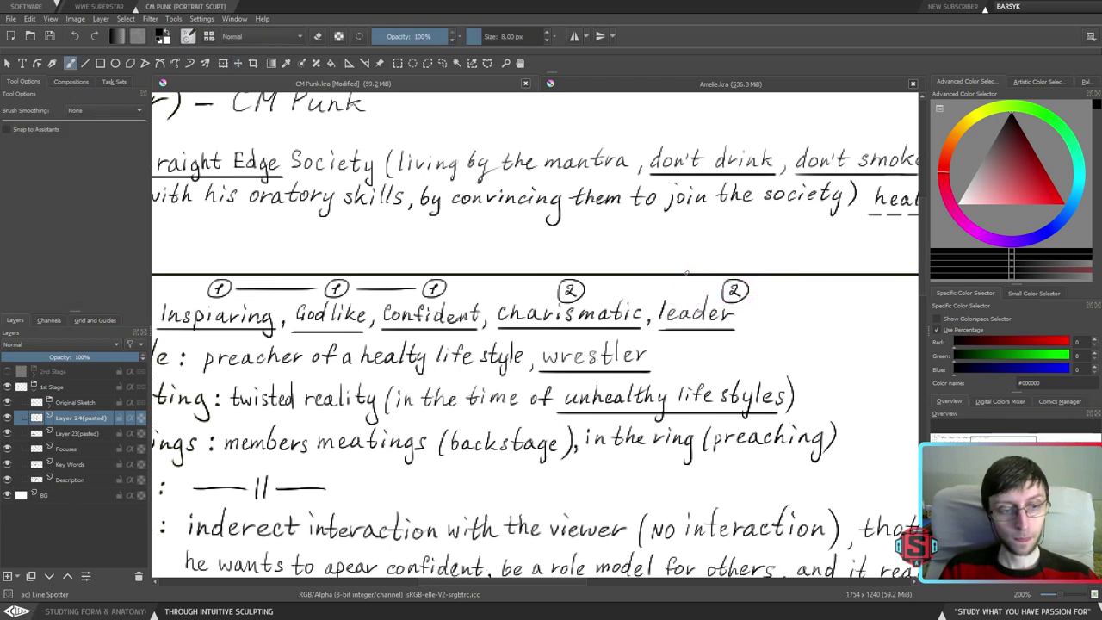
- Merge the pasted marker layers into Focuses and connect the two circled 2 marks with a straight horizontal line
key("ctrl+e")
key("ctrl+e")
left_click(85, 63)
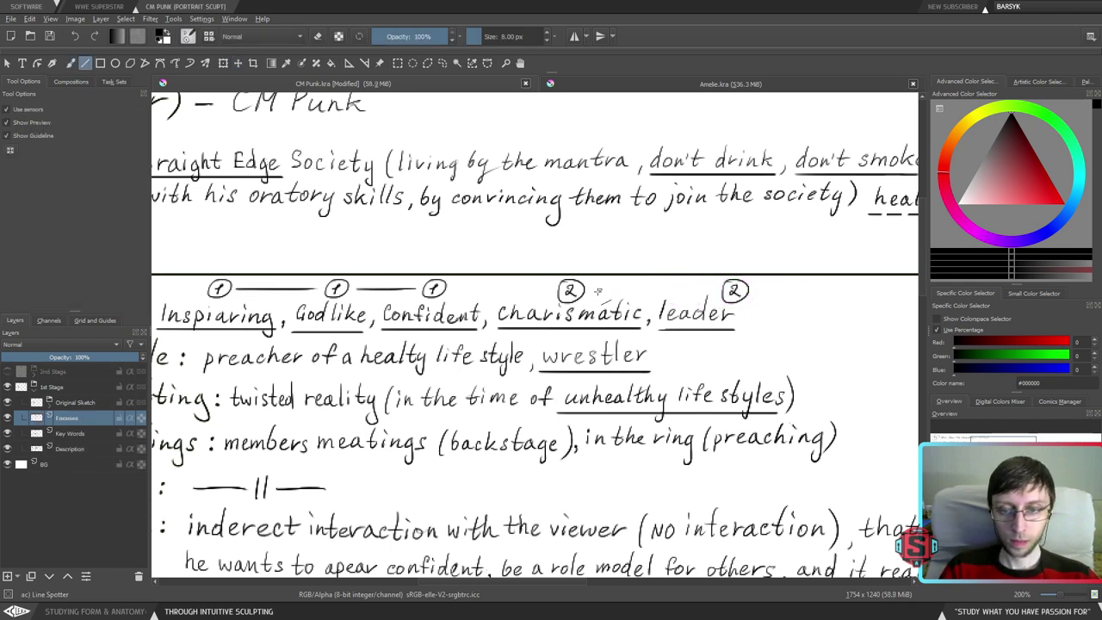
left_click_drag(593, 292, 718, 292)
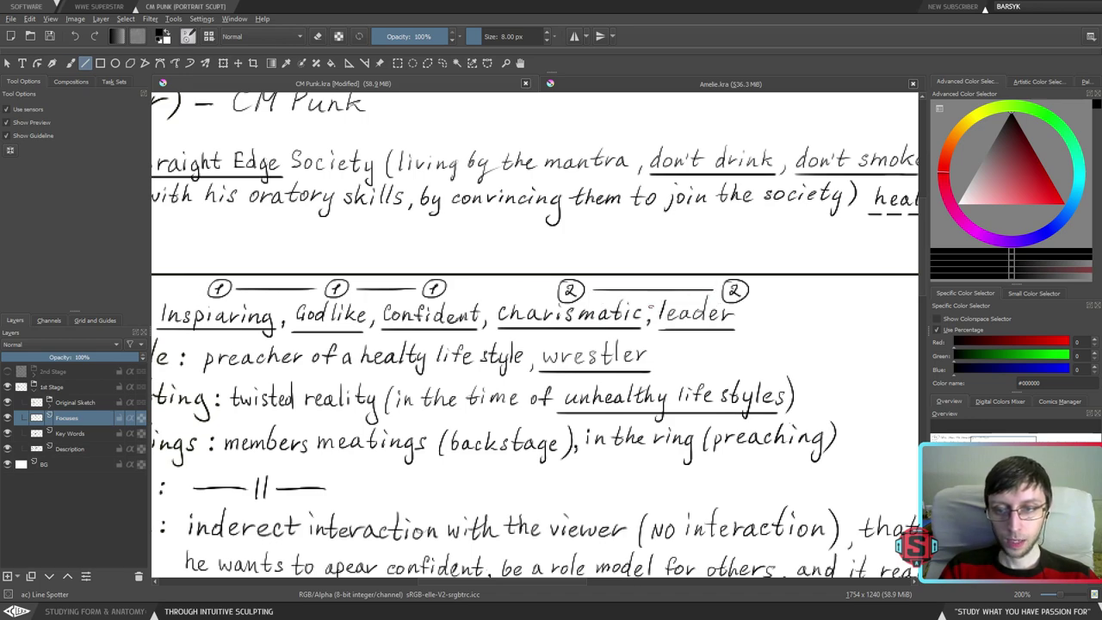
key("b")
- Outline the circled 2 above "leader" and paste a copy of it as a new layer
key("1")
key("plus")
key("plus")
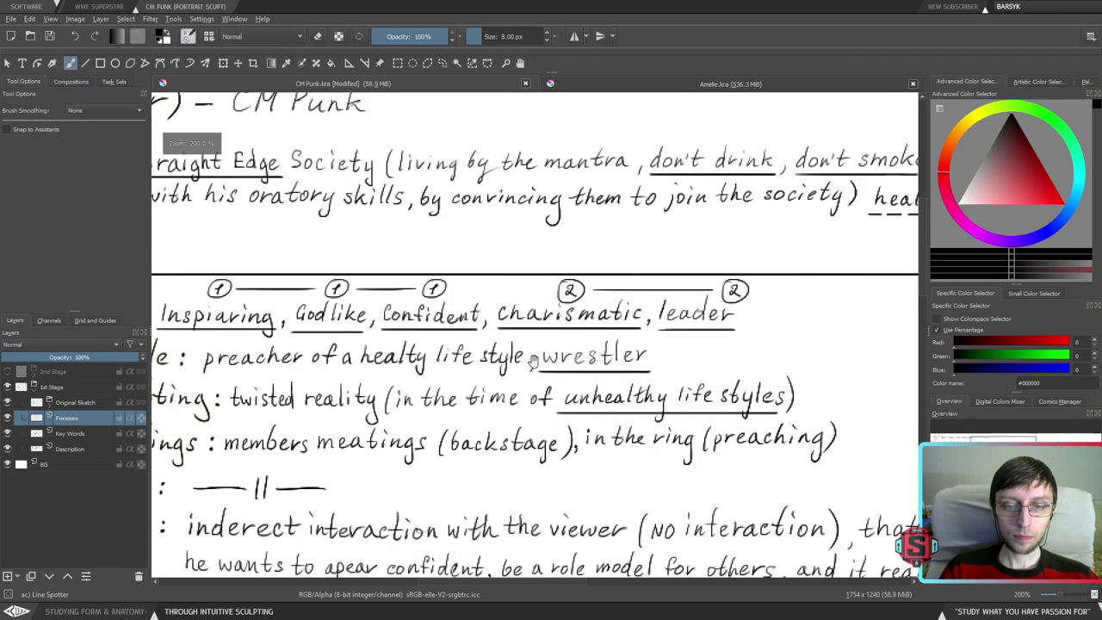
left_click_drag(478, 350, 600, 355)
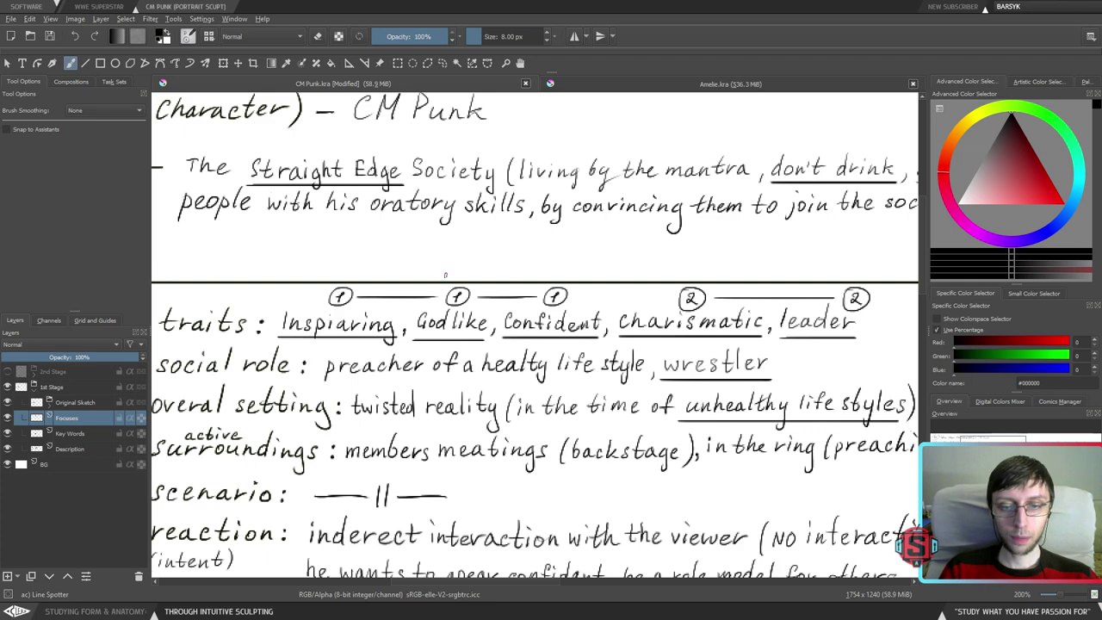
left_click_drag(666, 286, 614, 267)
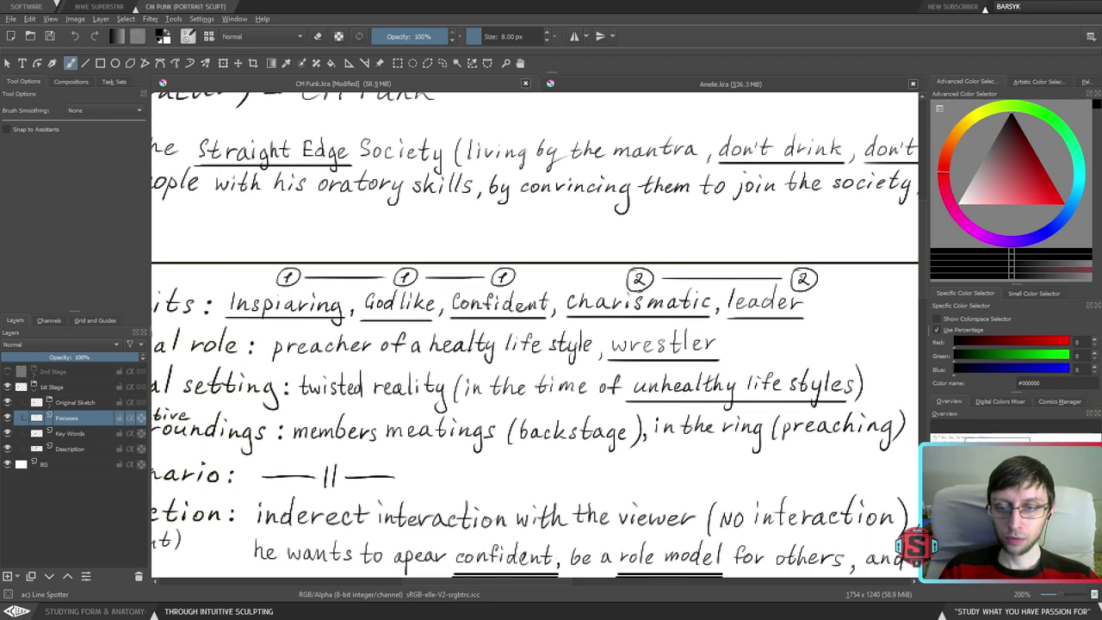
left_click_drag(777, 385, 637, 335)
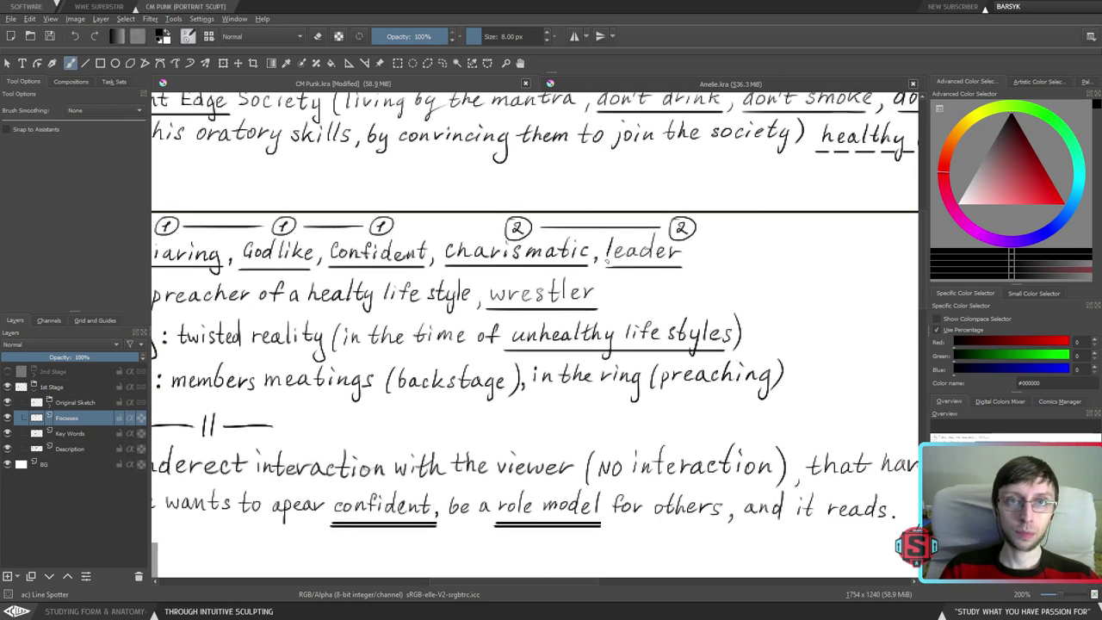
key("l")
mouse_move(708, 227)
left_mouse_down()
mouse_move(682, 209)
mouse_move(667, 240)
mouse_move(705, 248)
mouse_move(615, 286)
mouse_move(638, 298)
mouse_move(617, 293)
left_mouse_up()
key("ctrl+c")
key("ctrl+v")
- Move the pasted circled 2 directly after "wrestler" in the social role line, redoing the placement until it sits close to the word
key("t")
key("b")
key("ctrl+shift+a")
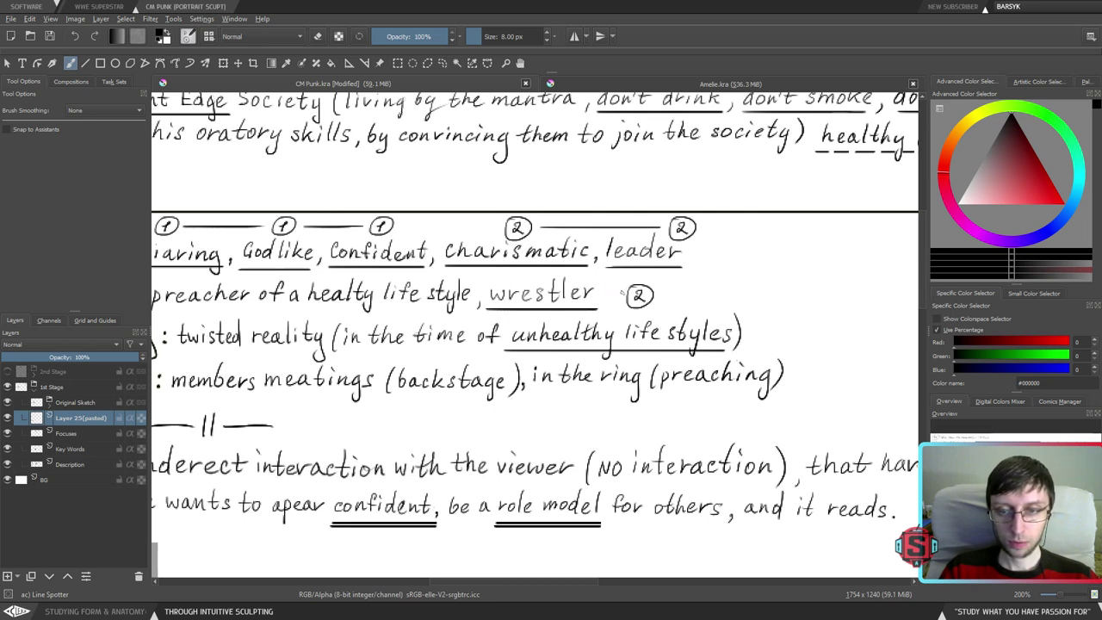
key("ctrl+z")
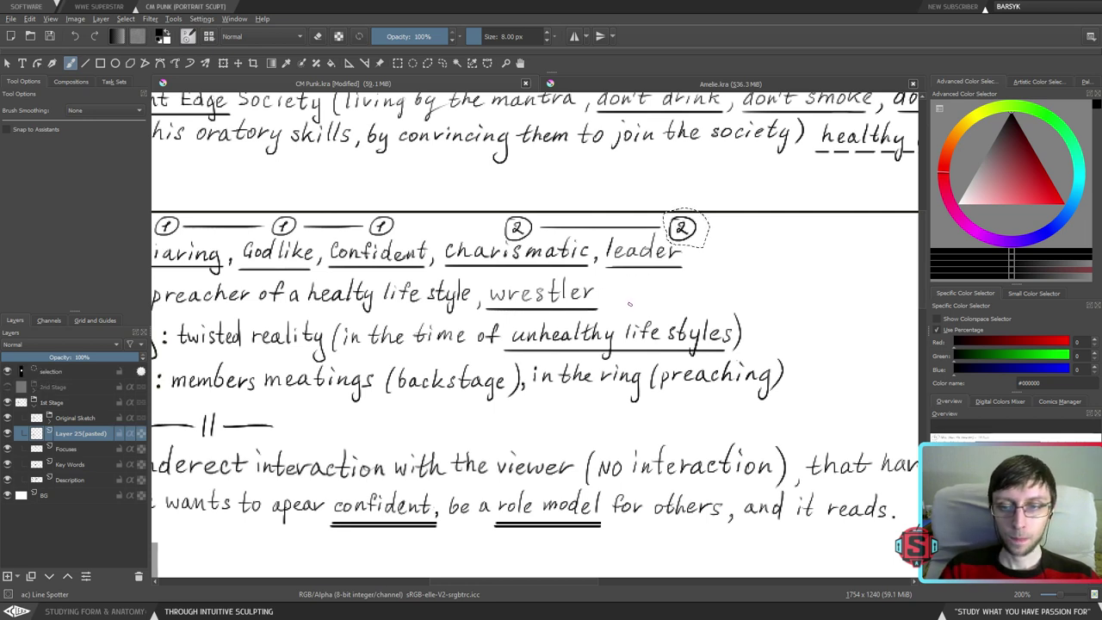
key("t")
left_click_drag(642, 297, 618, 291)
key("b")
- Paste another circled 2 above "styles" in the overall setting line and join it to the mark beside "wrestler" with a short stroke
key("ctrl+v")
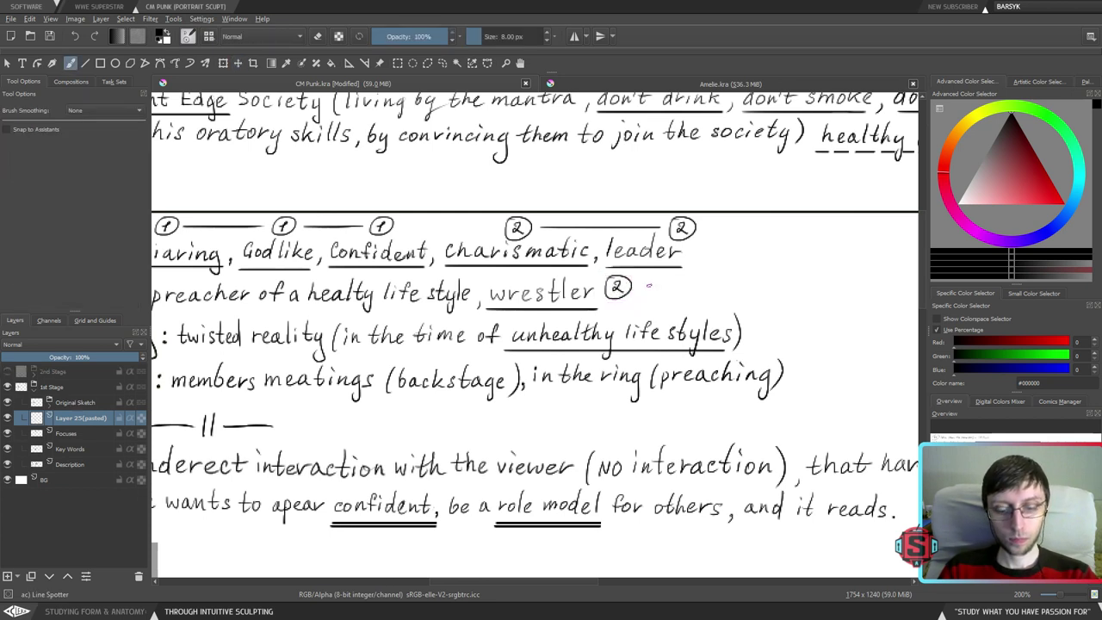
key("t")
mouse_move(681, 230)
left_mouse_down()
mouse_move(668, 306)
mouse_move(647, 299)
left_mouse_up()
key("b")
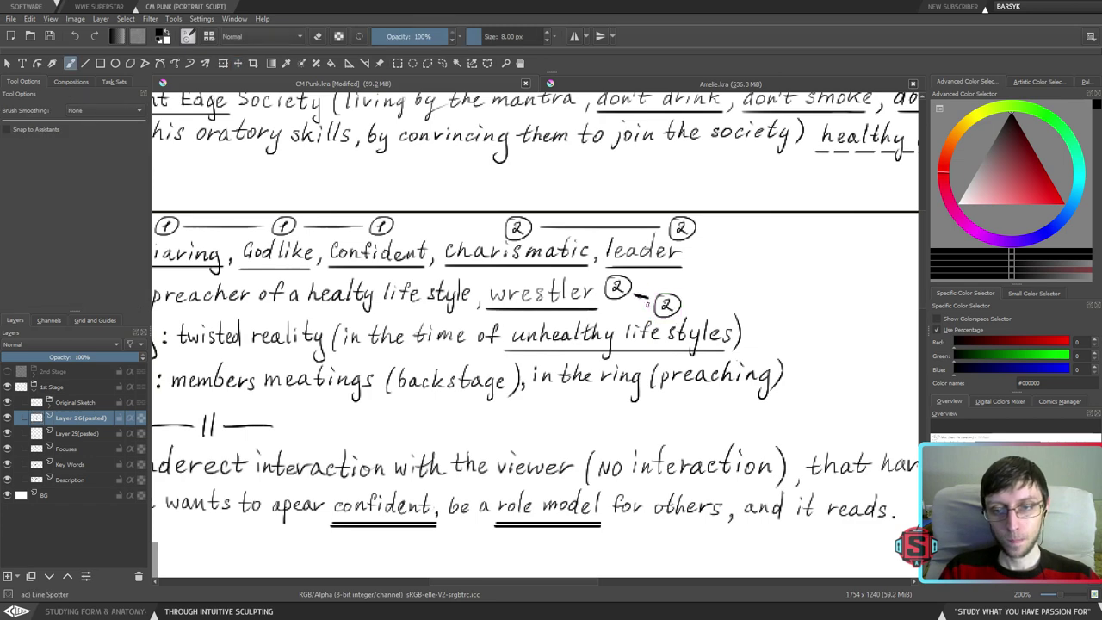
key("ctrl+minus")
key("ctrl+minus")
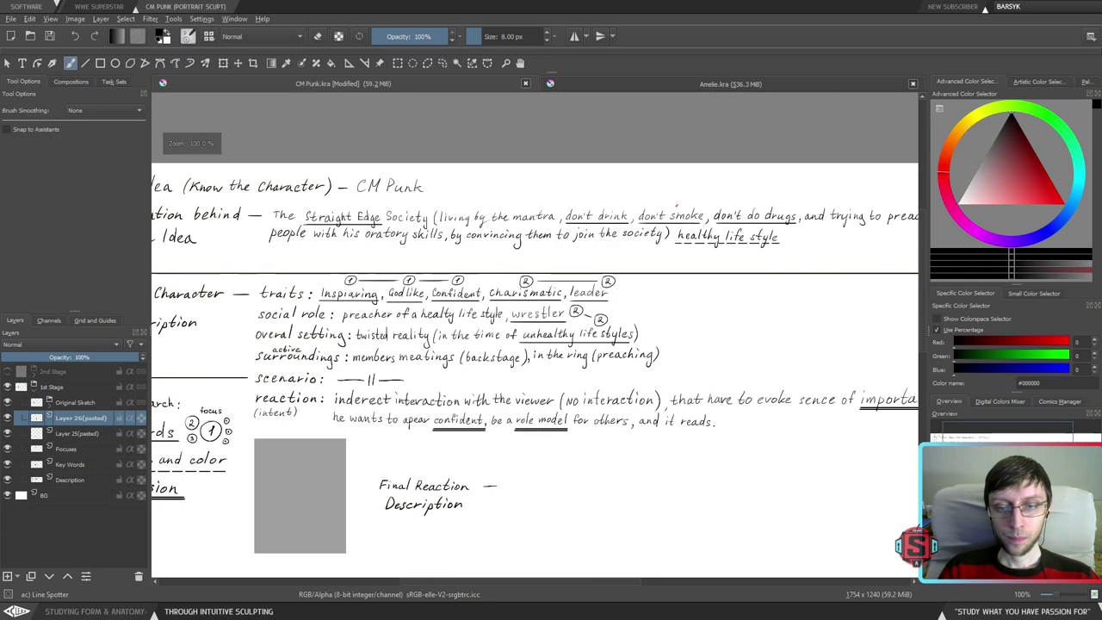
key("ctrl+plus")
key("ctrl+plus")
- Merge the pasted marker layers into Focuses and rewrite the circled 2s beside "wrestler" and above "styles" as 3s
key("e")
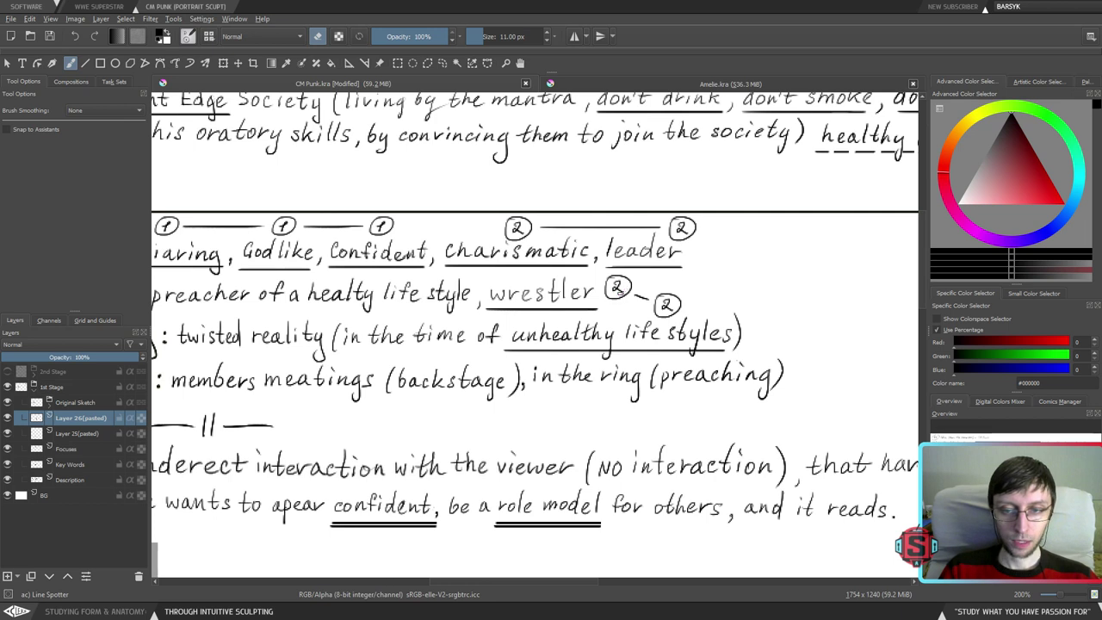
key("shift+Delete")
key("shift+Delete")
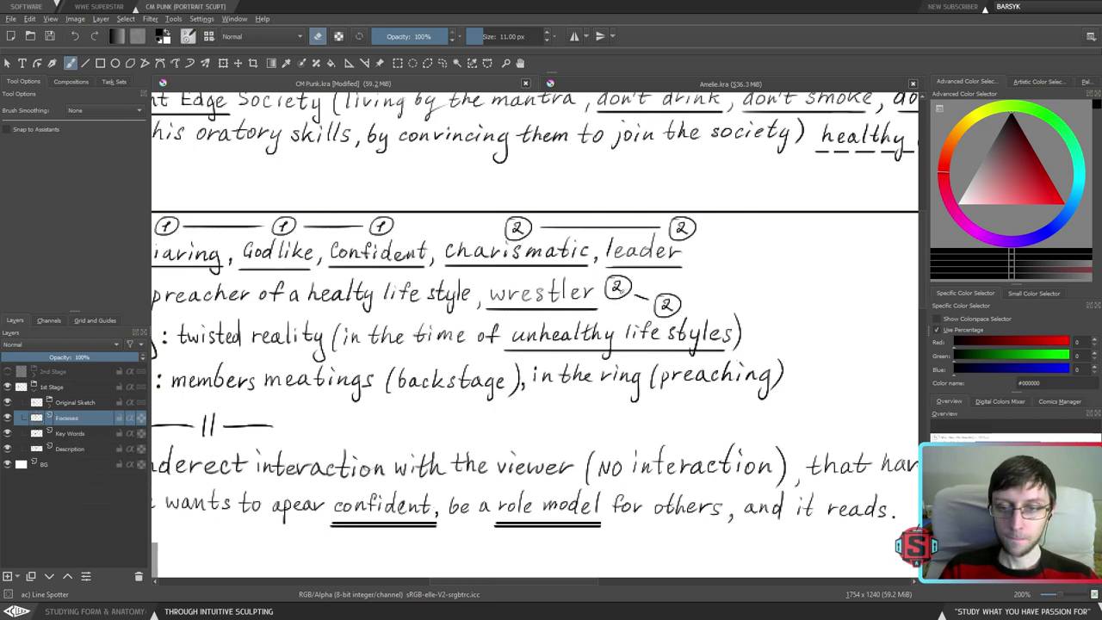
key("e")
left_click_drag(612, 288, 618, 293)
key("ctrl+z")
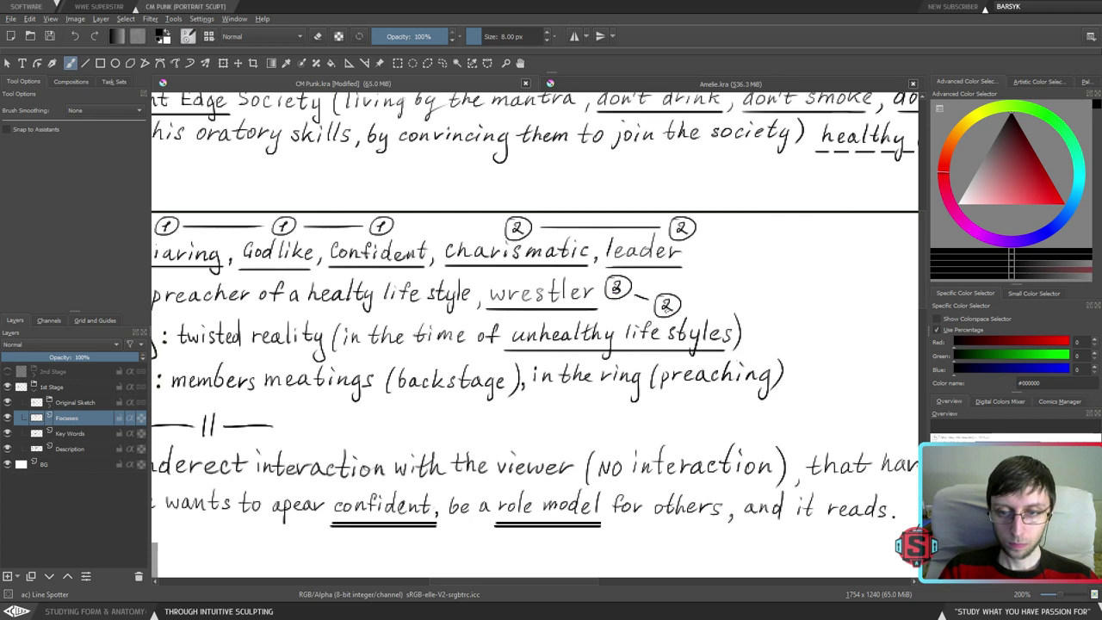
key("e")
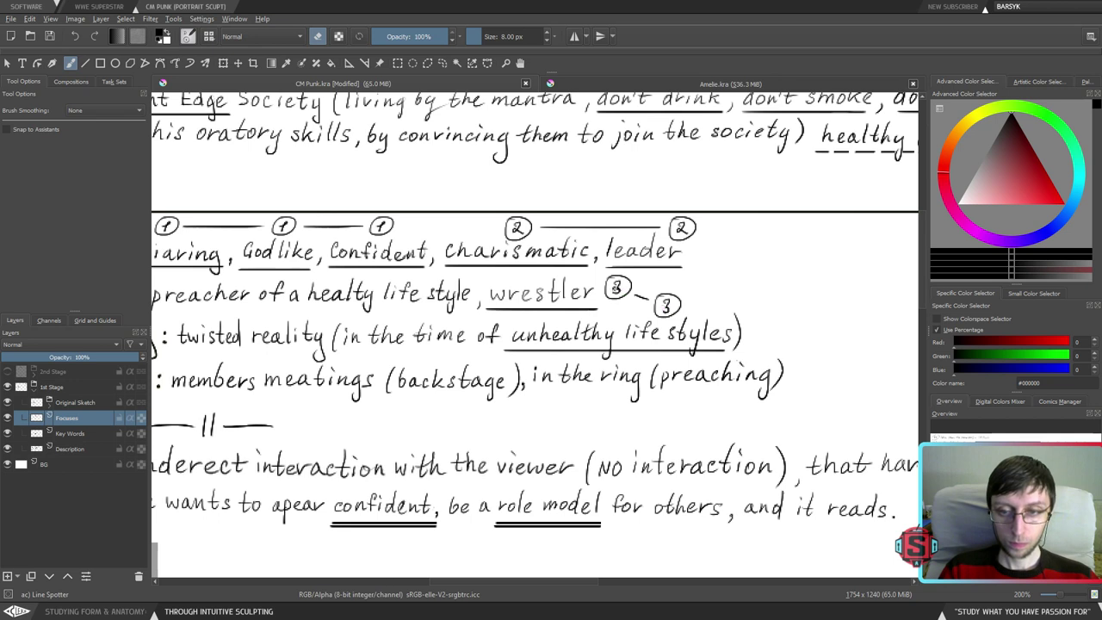
key("e")
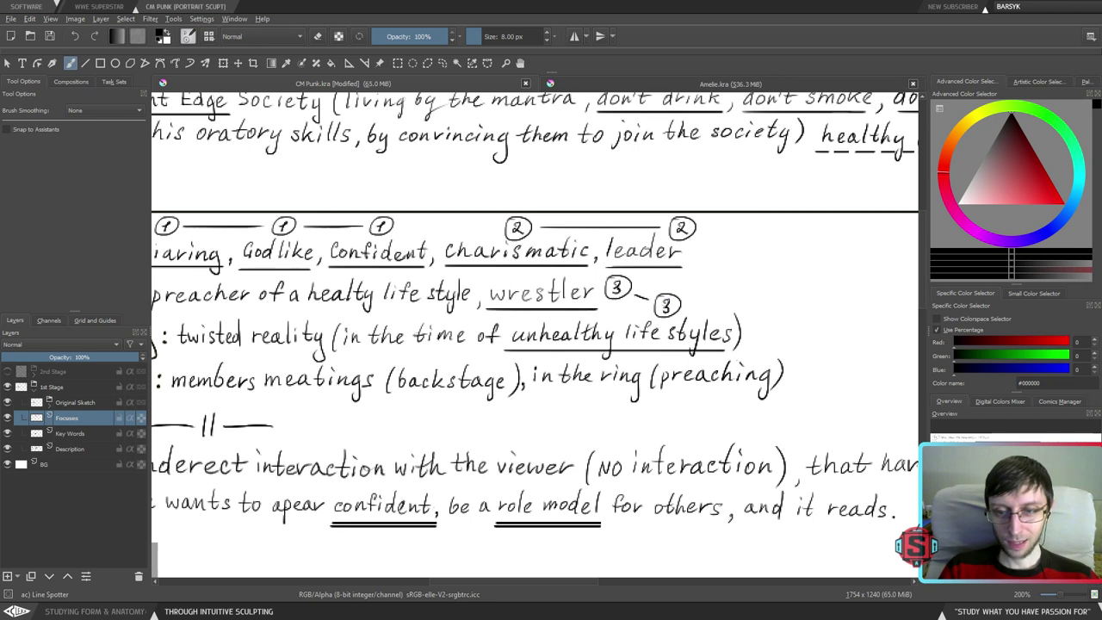
- Select the 3 inside the circle above "styles", nudge it to the circle's centre, and clear the selection
key("l")
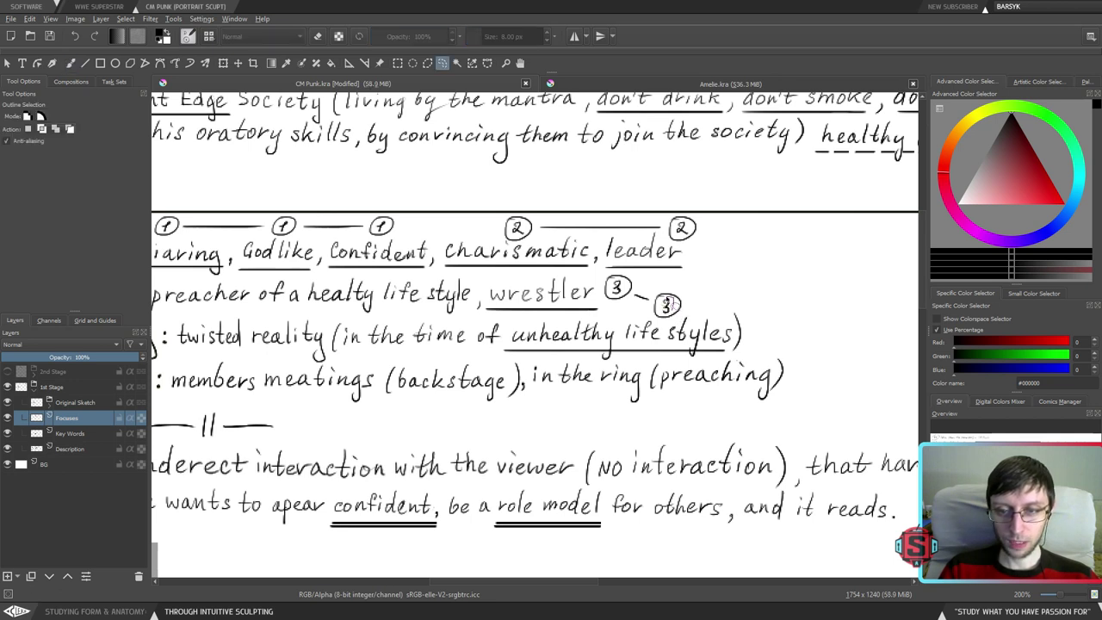
left_click_drag(675, 298, 662, 296)
key("t")
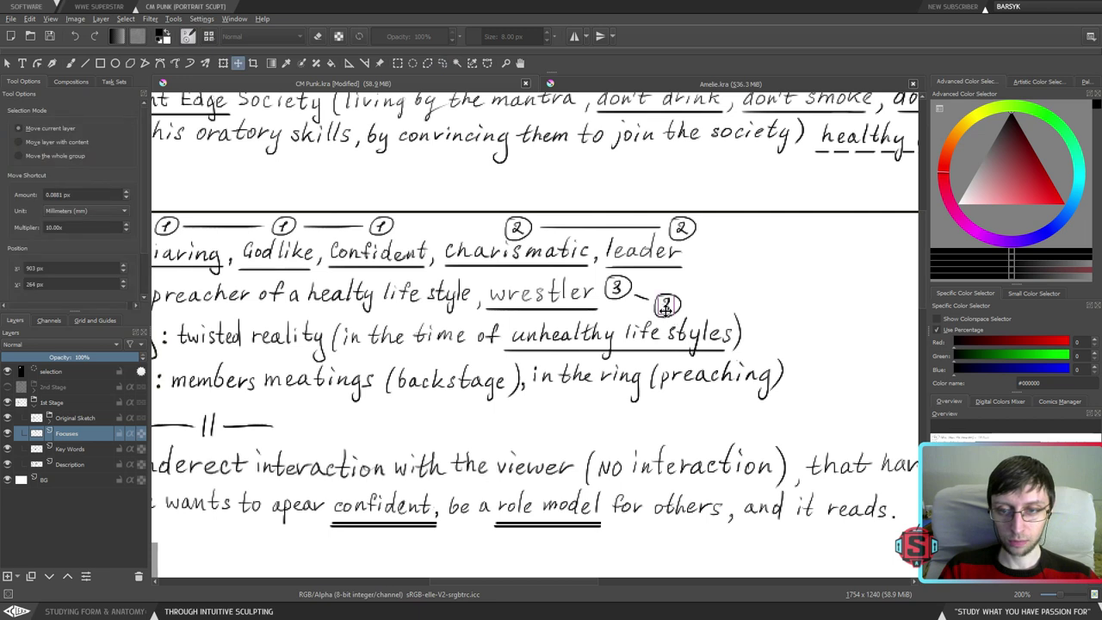
key("ctrl+shift+a")
key("ctrl+r")
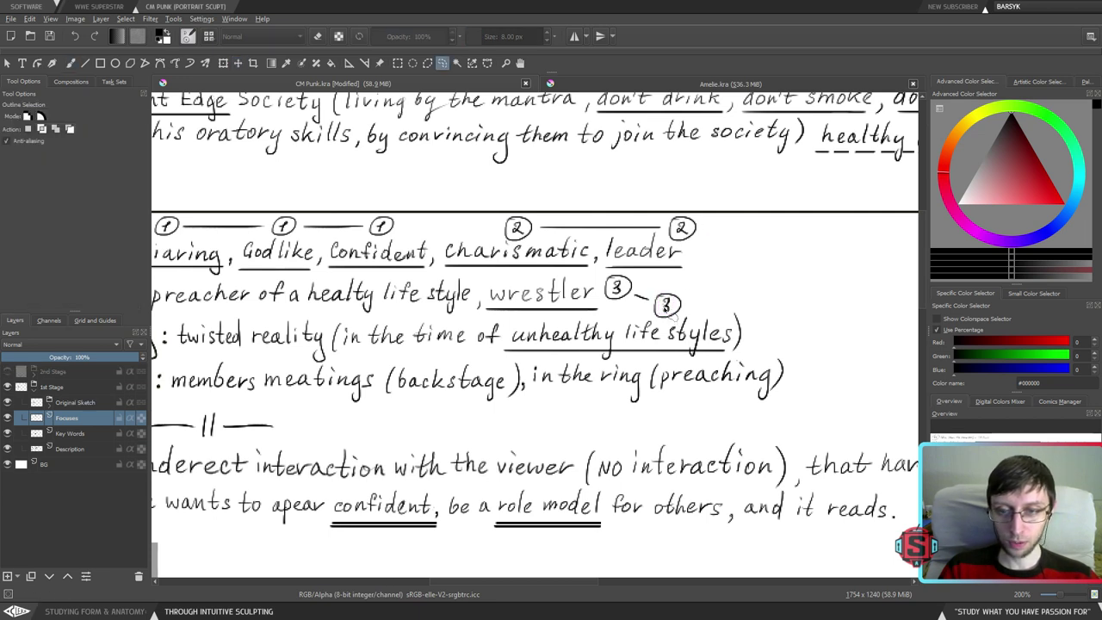
left_click_drag(663, 300, 675, 316)
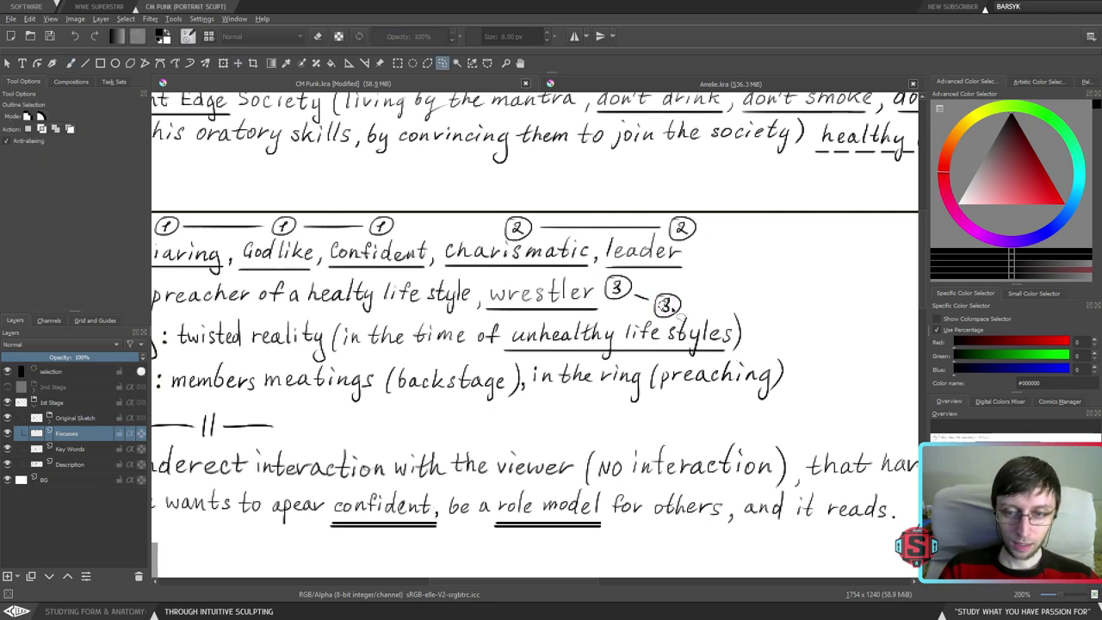
key("ctrl+shift+a")
mouse_move(666, 301)
left_mouse_down()
mouse_move(661, 315)
mouse_move(666, 305)
left_mouse_up()
key("t")
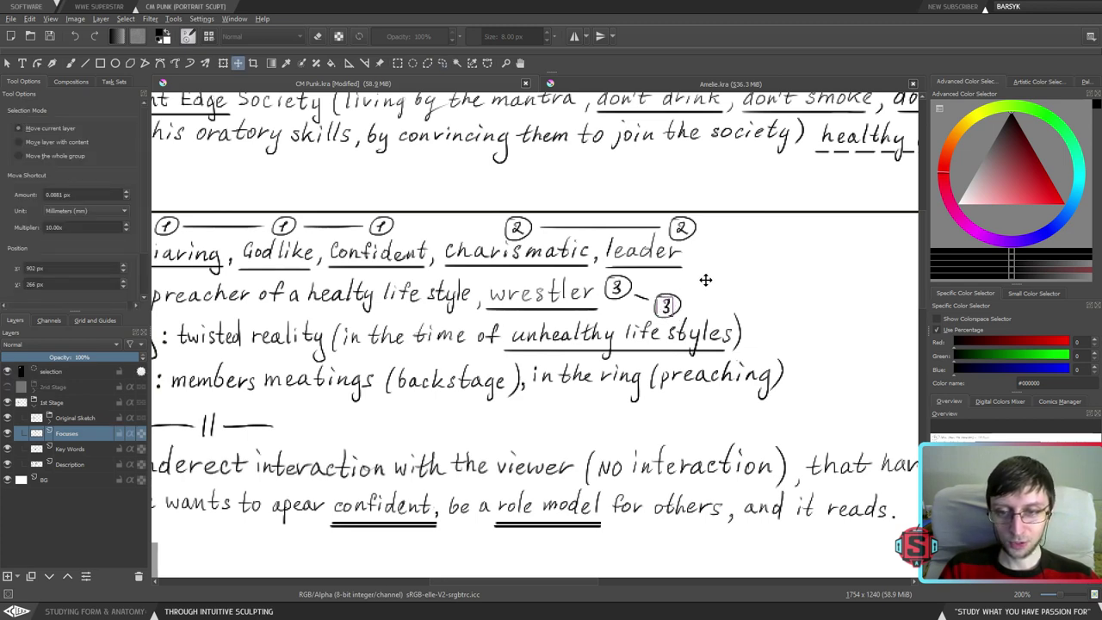
key("b")
key("ctrl+shift+a")
- Review the character description and its numbered focus marks down to the Final Reaction Description heading
key("1")
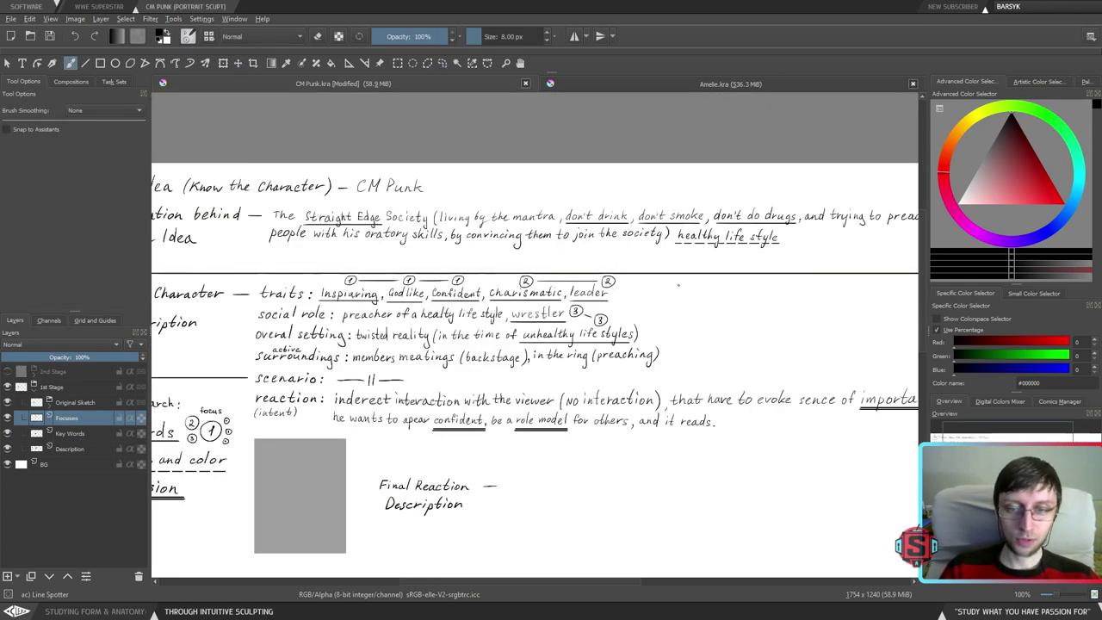
key("minus")
key("plus")
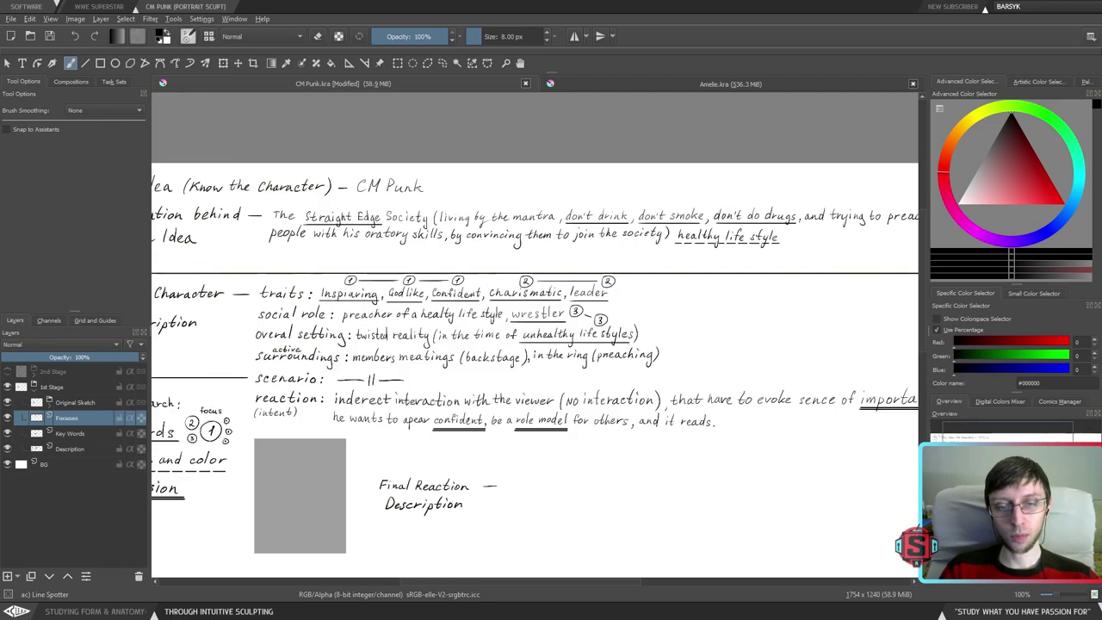
left_click_drag(597, 370, 649, 369)
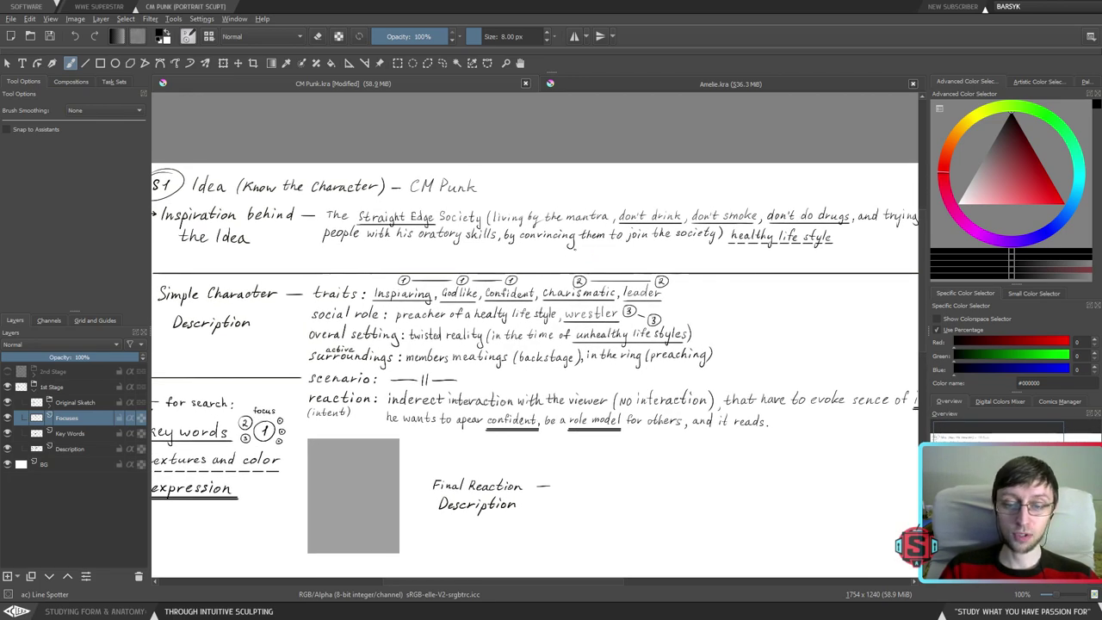
key("plus")
key("minus")
left_click_drag(587, 398, 601, 365)
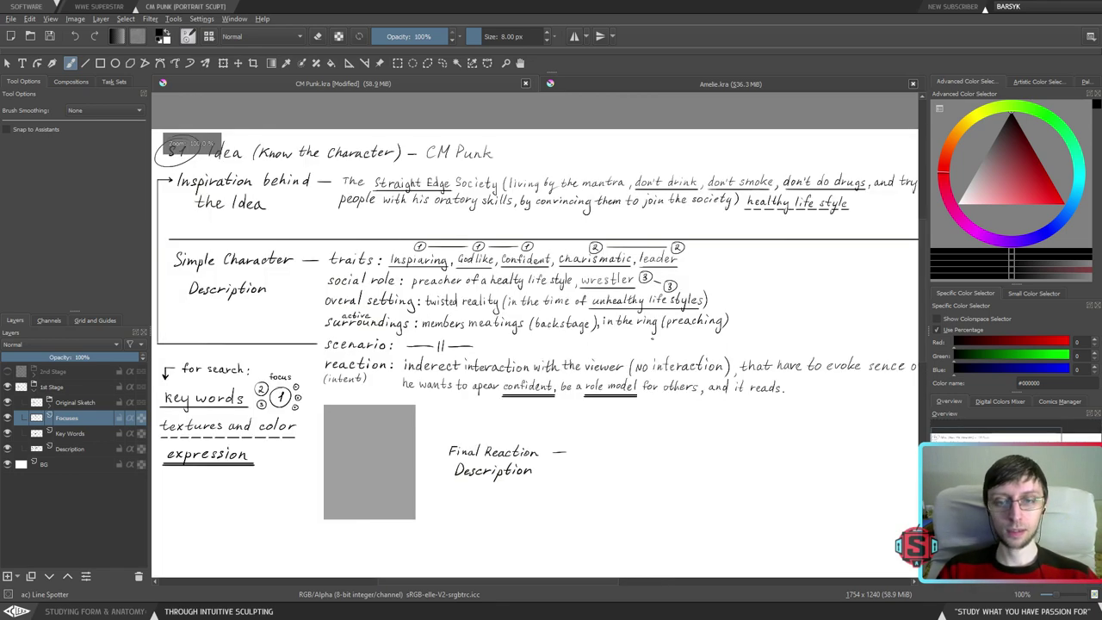
left_click_drag(702, 364, 667, 350)
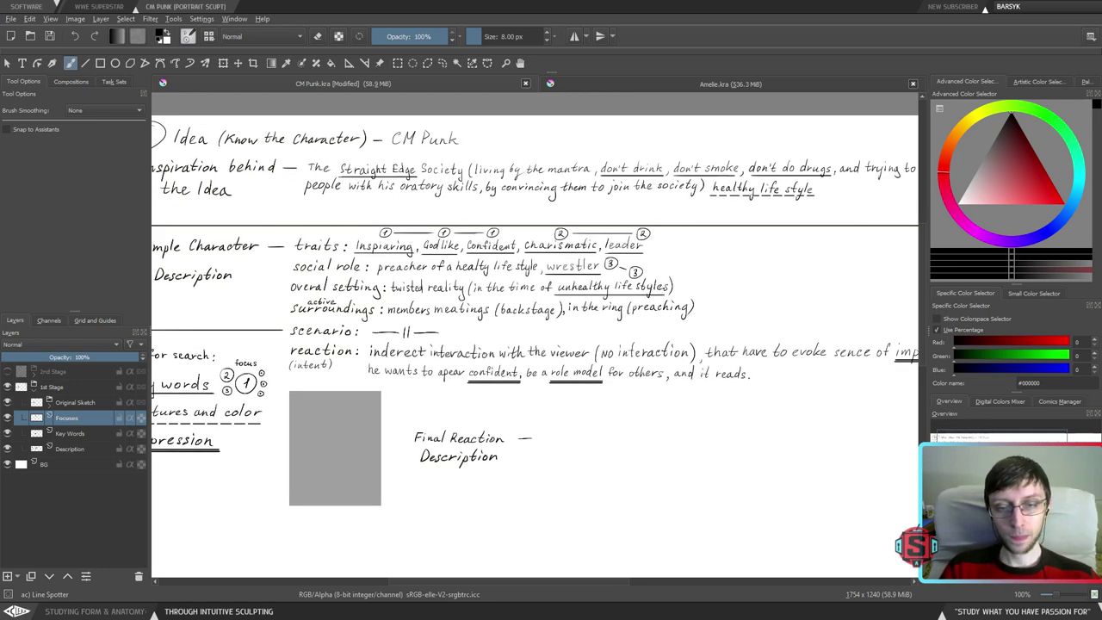
- Clear the Focuses layer around the ditto mark beside "scenario", drop the selection, and save the document
key("ctrl+minus")
key("ctrl+minus")
key("ctrl+plus")
key("ctrl+plus")
left_click_drag(579, 365, 725, 351)
key("ctrl+plus")
key("l")
mouse_move(504, 315)
left_mouse_down()
mouse_move(488, 304)
mouse_move(508, 292)
left_mouse_up()
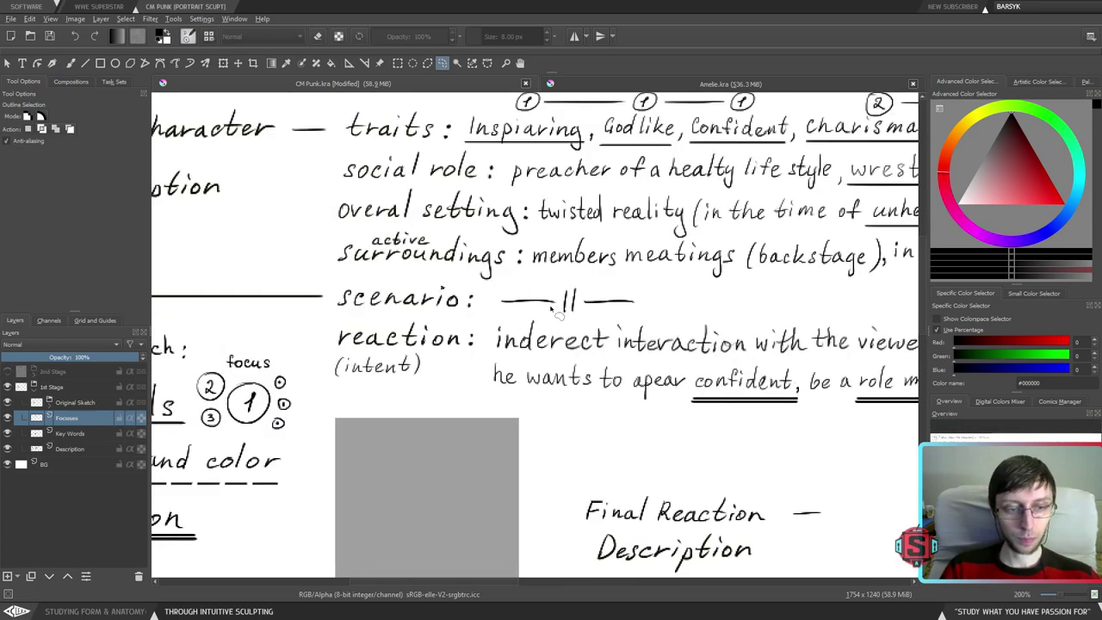
key("Delete")
key("ctrl+shift+a")
key("1")
key("b")
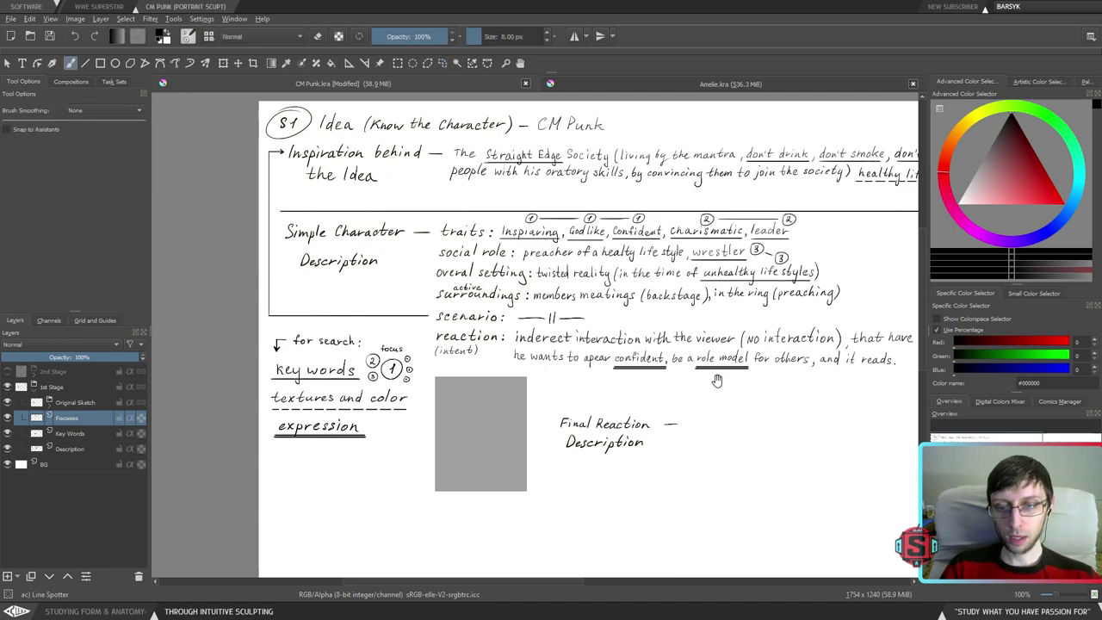
left_click_drag(718, 381, 572, 410)
key("ctrl+s")
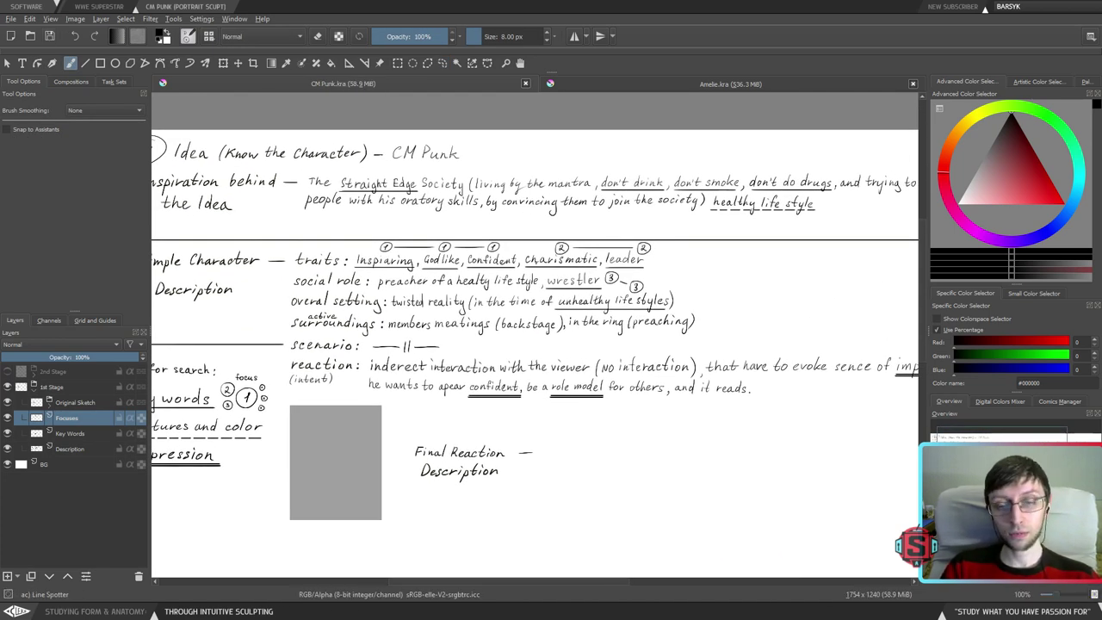
mouse_move(583, 367)
left_mouse_down()
mouse_move(652, 355)
mouse_move(618, 331)
mouse_move(612, 348)
left_mouse_up()
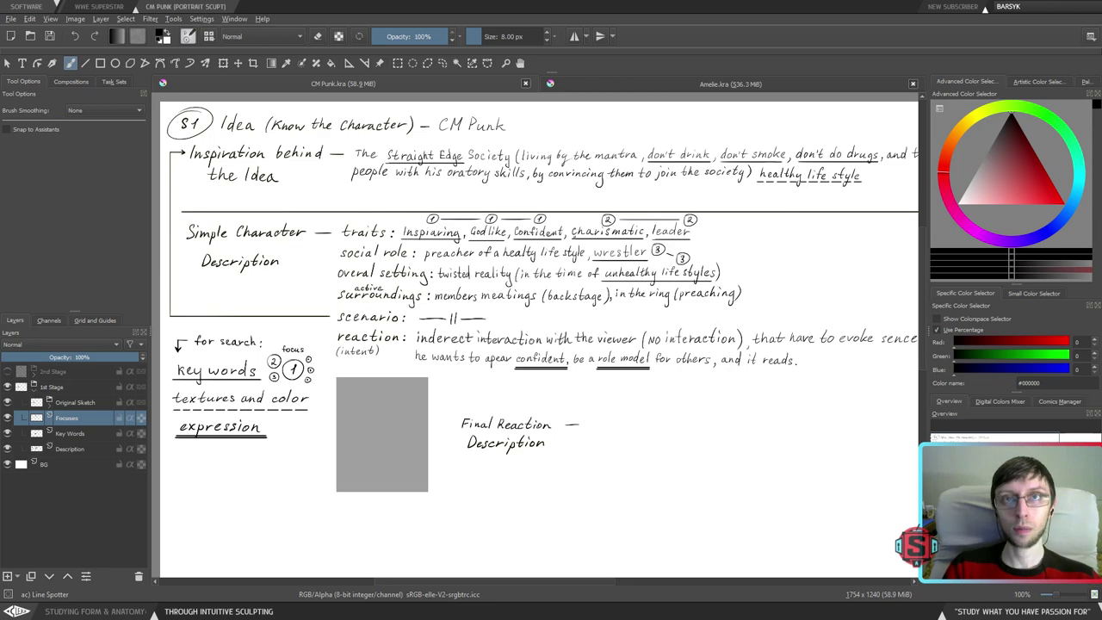
key("plus")
key("minus")
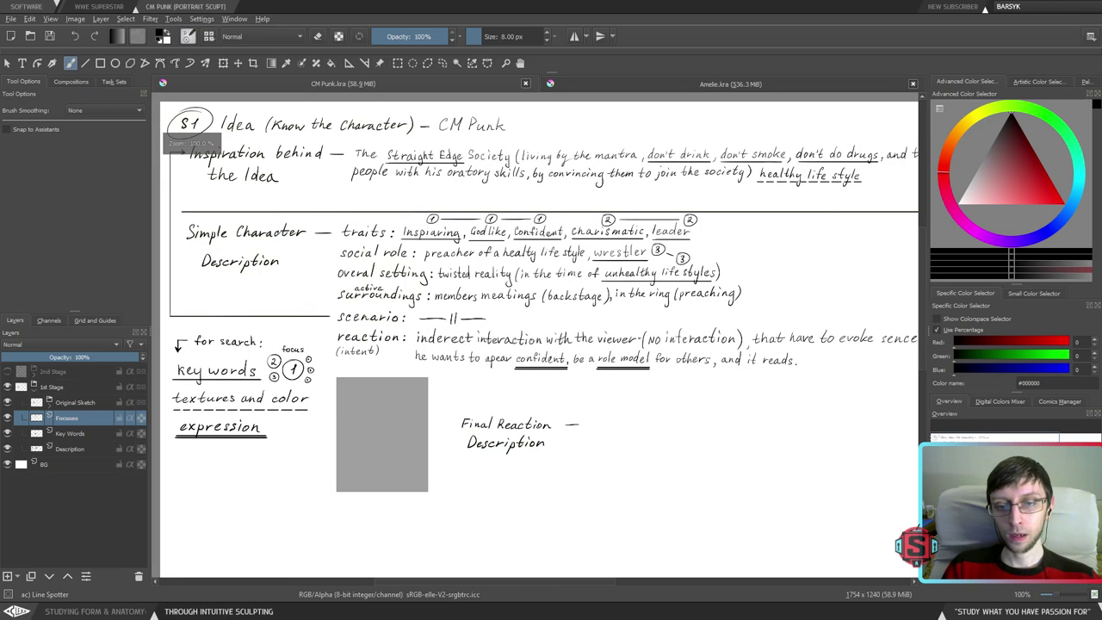
left_click_drag(634, 358, 633, 363)
scroll(635, 362, "down", 1)
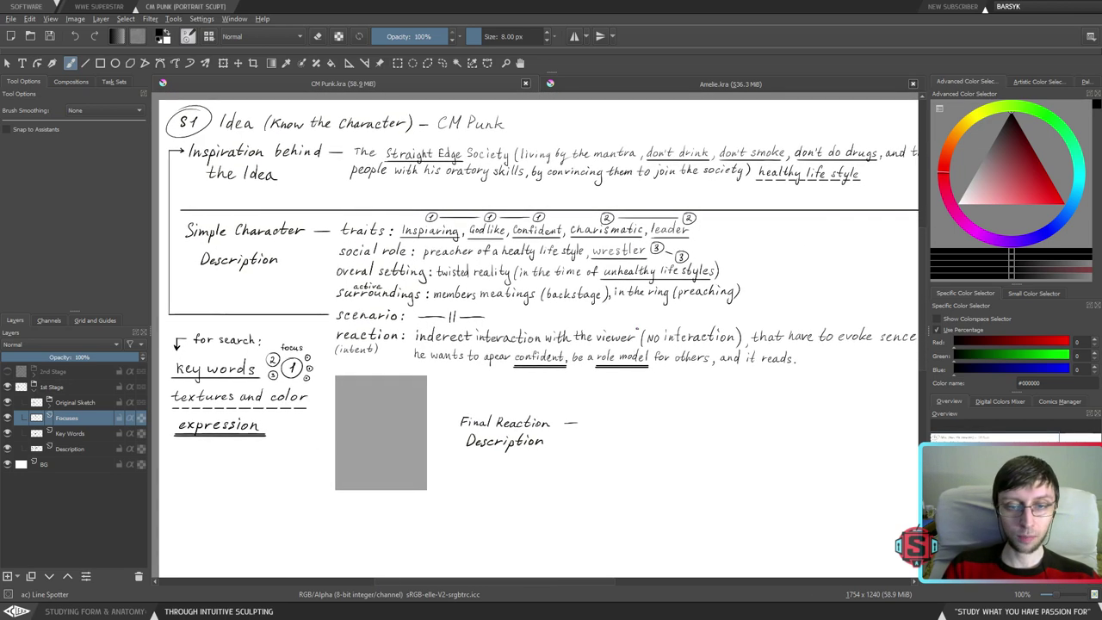
left_click_drag(544, 306, 563, 364)
mouse_move(553, 315)
left_mouse_down()
mouse_move(547, 307)
mouse_move(595, 361)
mouse_move(582, 375)
left_mouse_up()
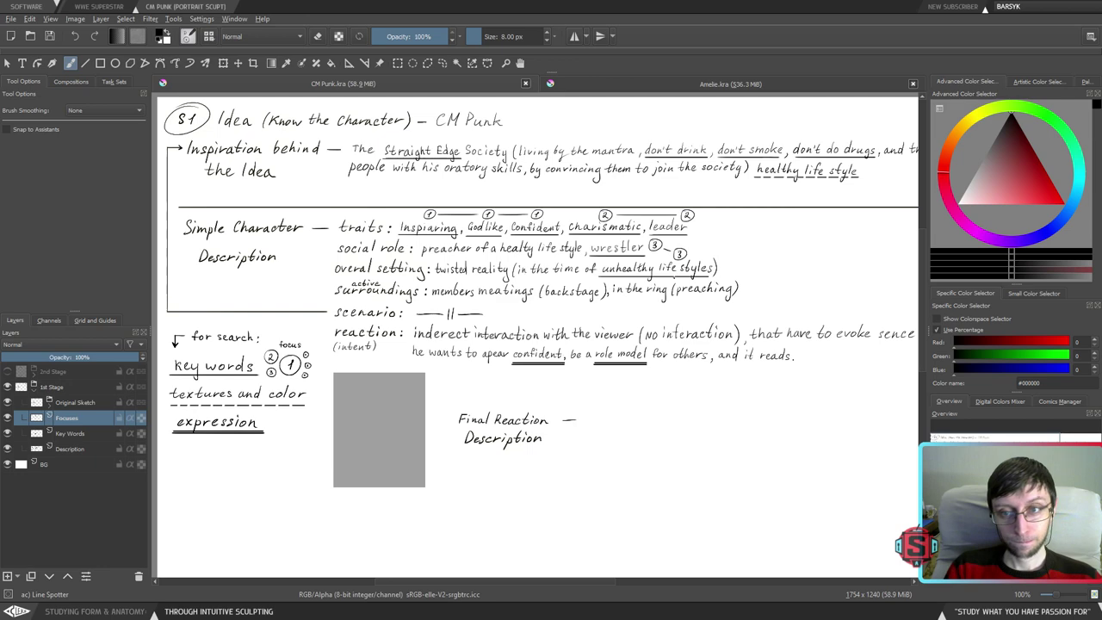
- Copy the joined pair of circled 3s beside "wrestler" and paste it above "Straight Edge" in the inspiration text
key("ctrl+plus")
left_click_drag(694, 270, 506, 456)
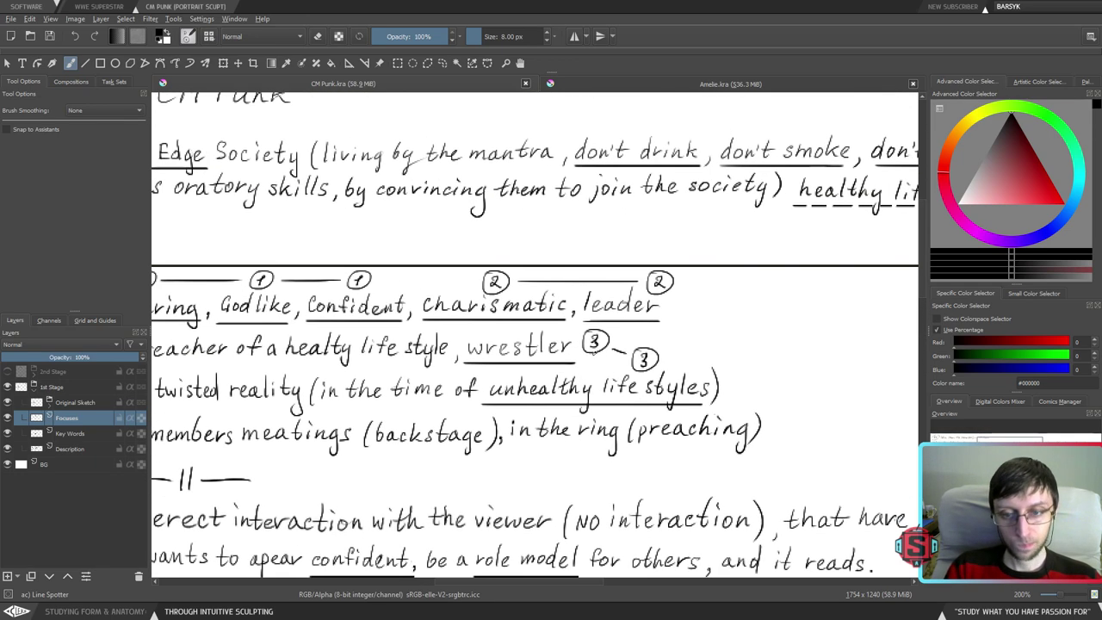
key("l")
mouse_move(601, 358)
left_mouse_down()
mouse_move(674, 380)
mouse_move(666, 350)
mouse_move(644, 335)
mouse_move(586, 327)
mouse_move(582, 367)
mouse_move(647, 379)
left_mouse_up()
key("1")
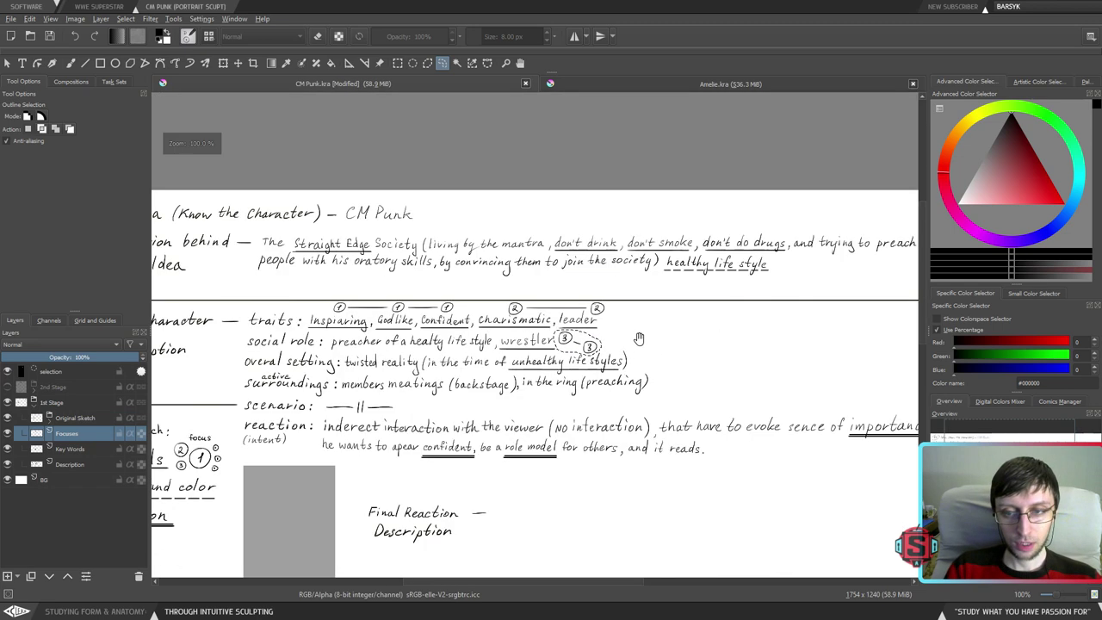
left_click_drag(639, 338, 656, 351)
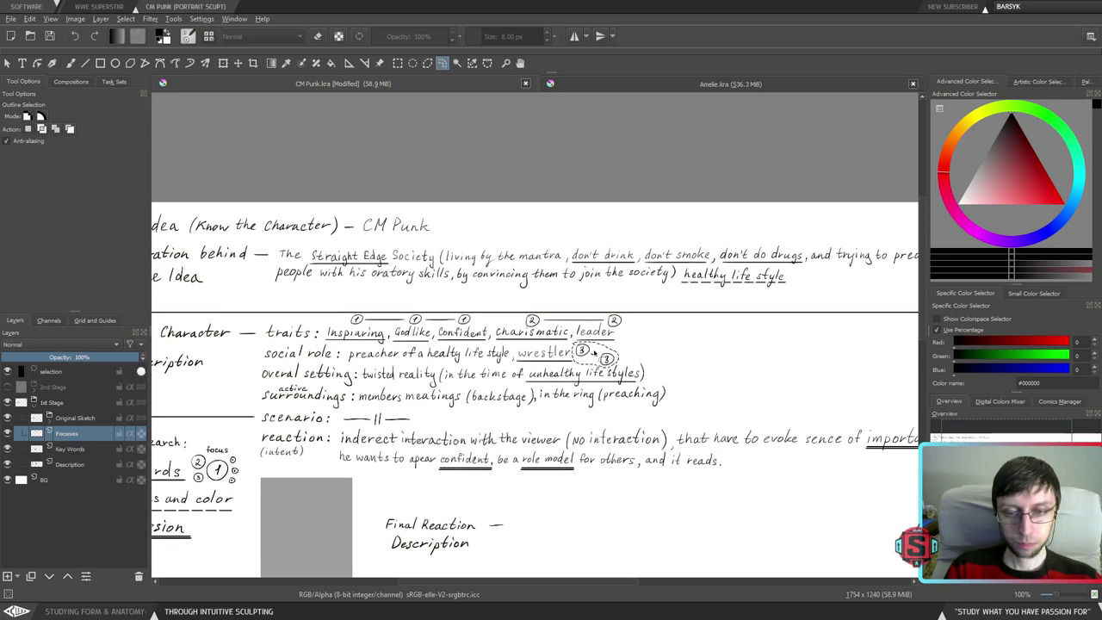
mouse_move(594, 354)
left_mouse_down()
mouse_move(680, 366)
mouse_move(500, 302)
mouse_move(422, 252)
mouse_move(546, 327)
left_mouse_up()
key("ctrl+v")
key("t")
key("b")
key("ctrl+shift+a")
key("plus")
key("plus")
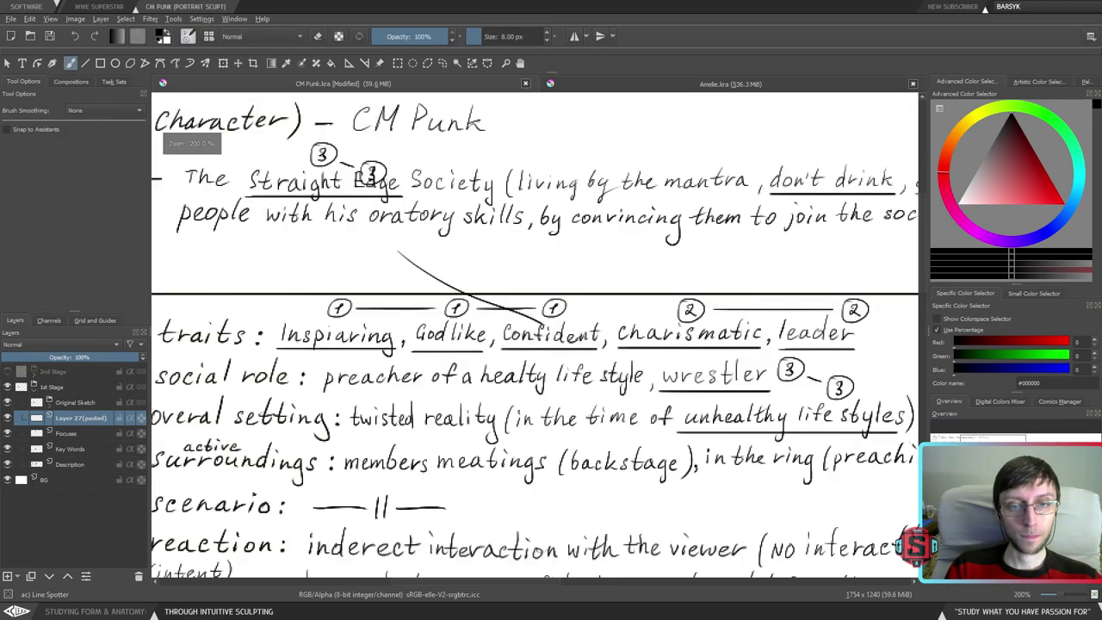
key("ctrl+z")
- Delete the short connecting stroke between the two pasted circled 3s near "Straight Edge"
left_click_drag(414, 237, 518, 329)
key("l")
mouse_move(504, 244)
left_mouse_down()
mouse_move(462, 237)
mouse_move(443, 258)
mouse_move(465, 278)
mouse_move(446, 248)
mouse_move(466, 278)
left_mouse_up()
key("Page_Down")
key("Delete")
key("ctrl+z")
key("ctrl+shift+a")
key("Page_Up")
key("Delete")
key("ctrl+shift+a")
- Move the second pasted circled 3 beneath "healthy life style", leaving the first one above "Straight Edge"
mouse_move(502, 244)
left_mouse_down()
mouse_move(516, 291)
mouse_move(568, 324)
mouse_move(810, 342)
mouse_move(490, 295)
mouse_move(904, 303)
left_mouse_up()
key("t")
key("b")
key("ctrl+shift+a")
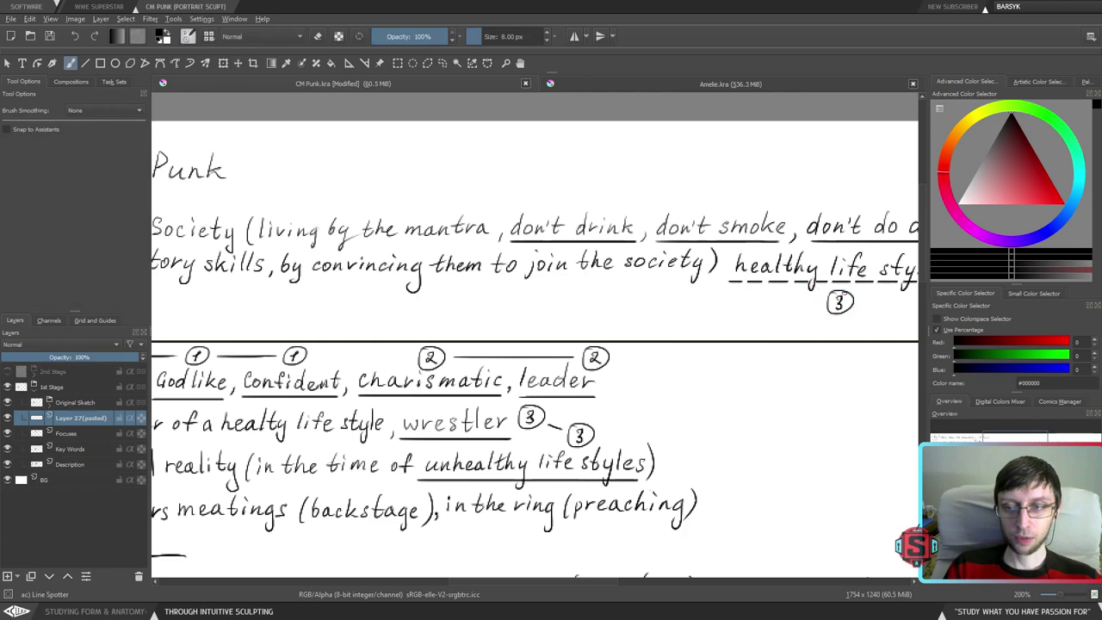
key("1")
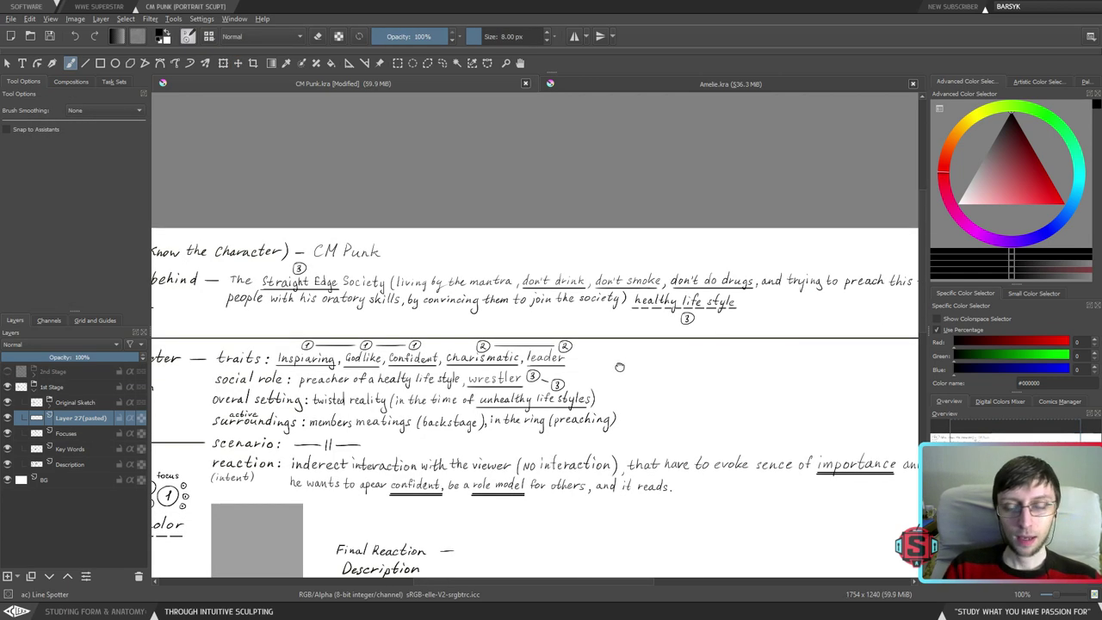
left_click_drag(620, 367, 638, 366)
left_click_drag(658, 317, 585, 316)
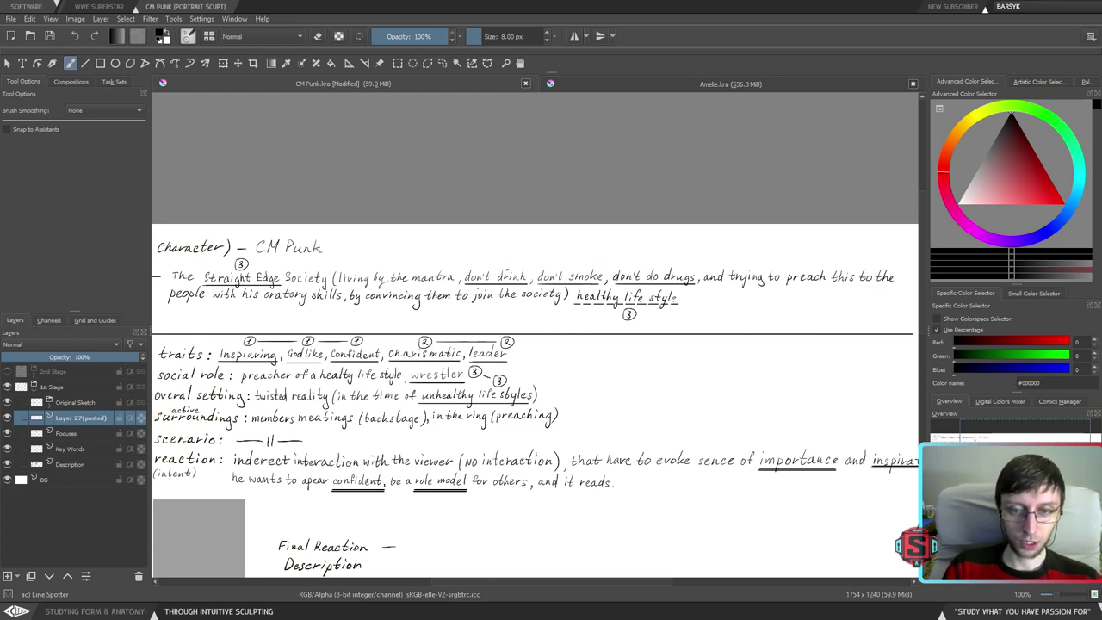
- Merge the pasted layer into Focuses, erase the 3s beside "wrestler" and above "styles", and put a 14 px dot in each circle
mouse_move(482, 361)
left_mouse_down()
mouse_move(536, 299)
mouse_move(519, 285)
mouse_move(572, 299)
left_mouse_up()
key("plus")
key("e")
key("ctrl+e")
key("bracketright")
key("bracketright")
key("bracketright")
key("bracketleft")
key("e")
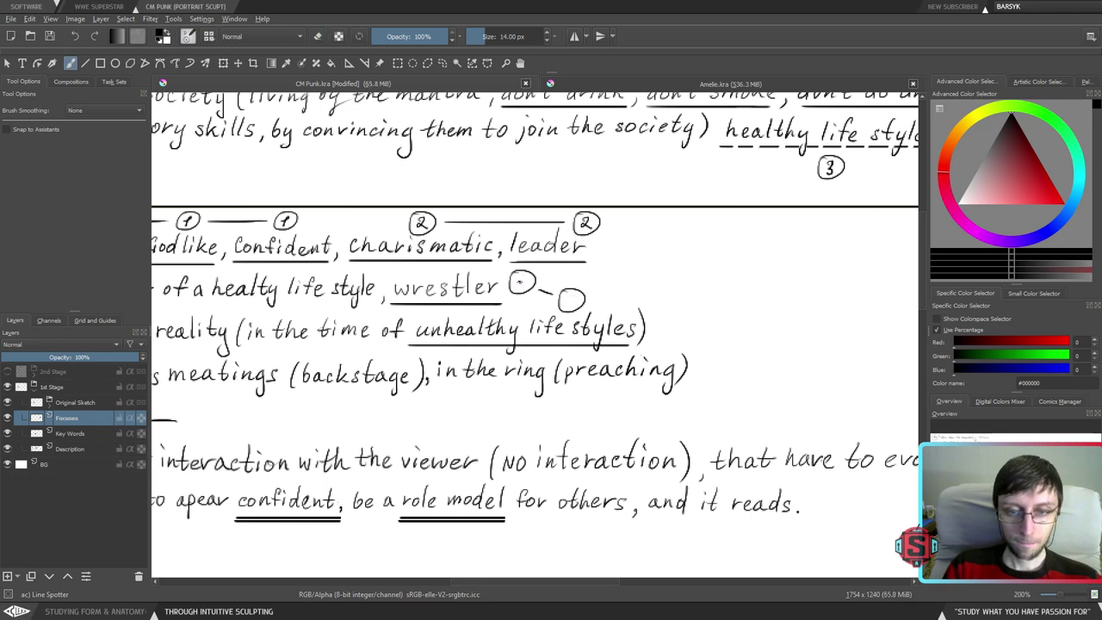
left_click(520, 283)
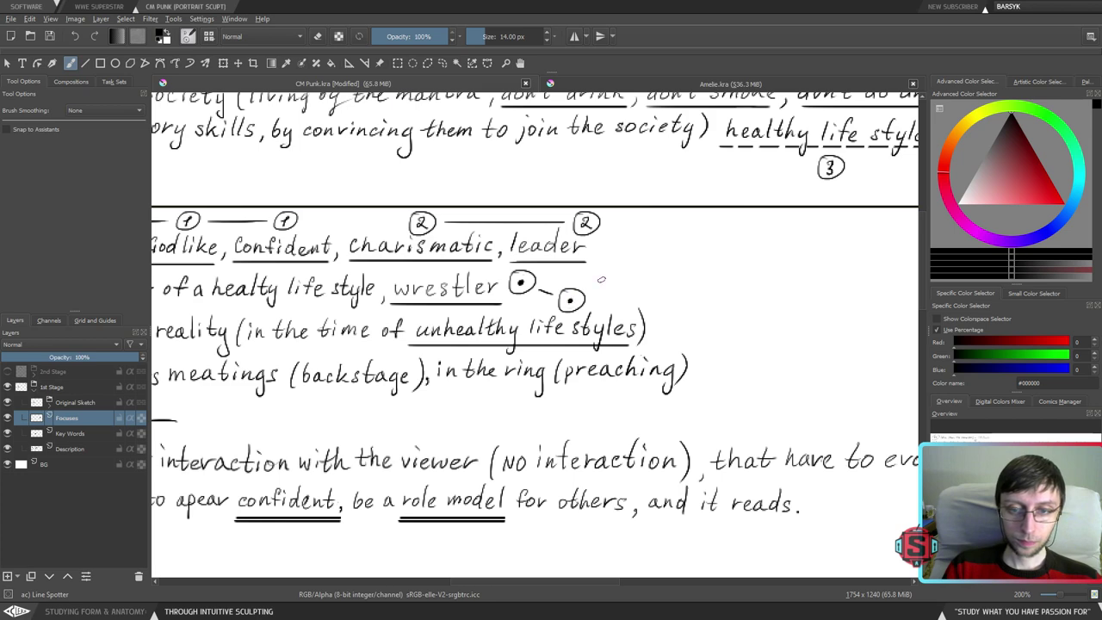
key("1")
- Scale down the dotted circle beside "wrestler" and the one above "styles", clearing each selection
left_click_drag(713, 334, 586, 334)
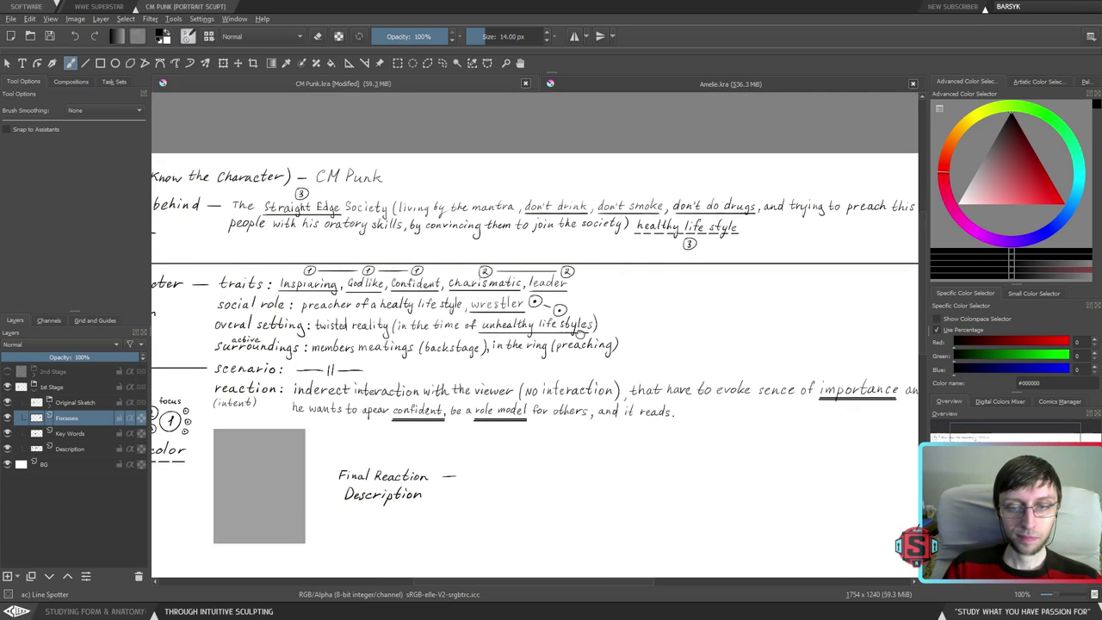
key("plus")
key("l")
mouse_move(539, 293)
left_mouse_down()
mouse_move(513, 262)
mouse_move(515, 292)
mouse_move(540, 302)
left_mouse_up()
key("ctrl+t")
left_click_drag(542, 254, 523, 275)
key("b")
key("ctrl+shift+a")
key("l")
mouse_move(607, 284)
left_mouse_down()
mouse_move(574, 273)
mouse_move(557, 301)
mouse_move(597, 295)
mouse_move(601, 281)
mouse_move(565, 298)
mouse_move(573, 290)
left_mouse_up()
key("ctrl+t")
key("Return")
key("b")
key("ctrl+shift+a")
key("1")
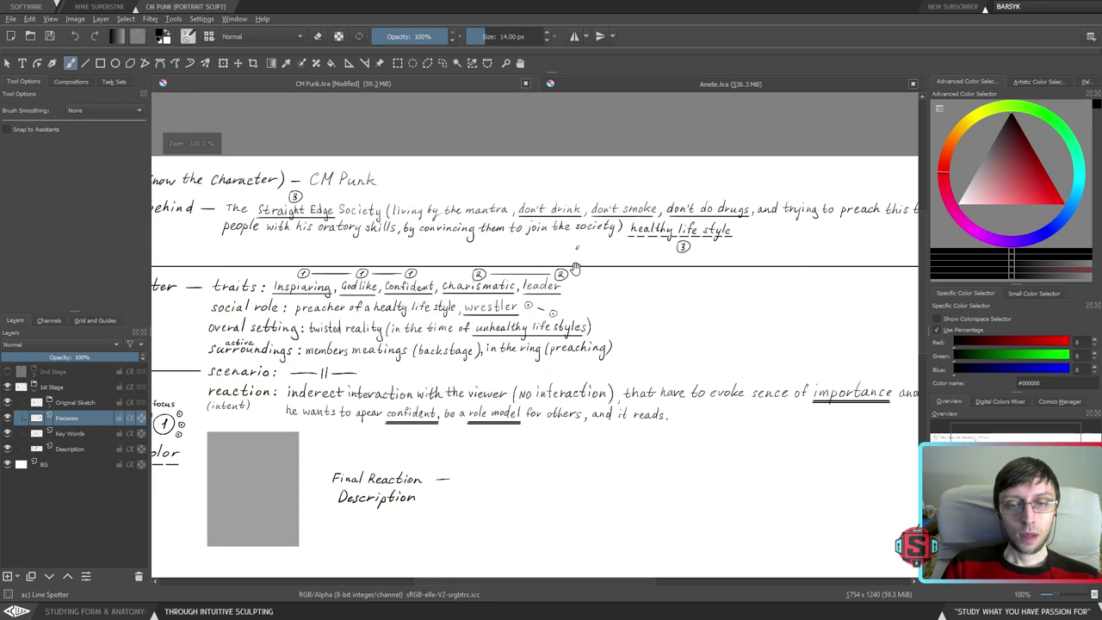
- Look over the marked-up character notes and save the document
left_click_drag(554, 377, 642, 360)
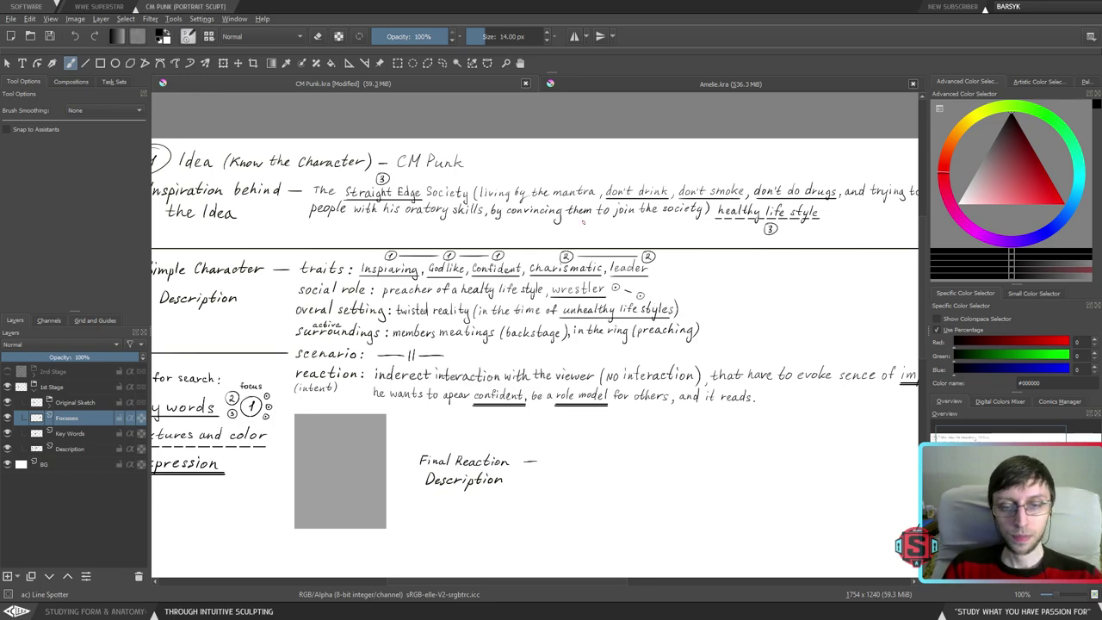
key("minus")
key("plus")
key("minus")
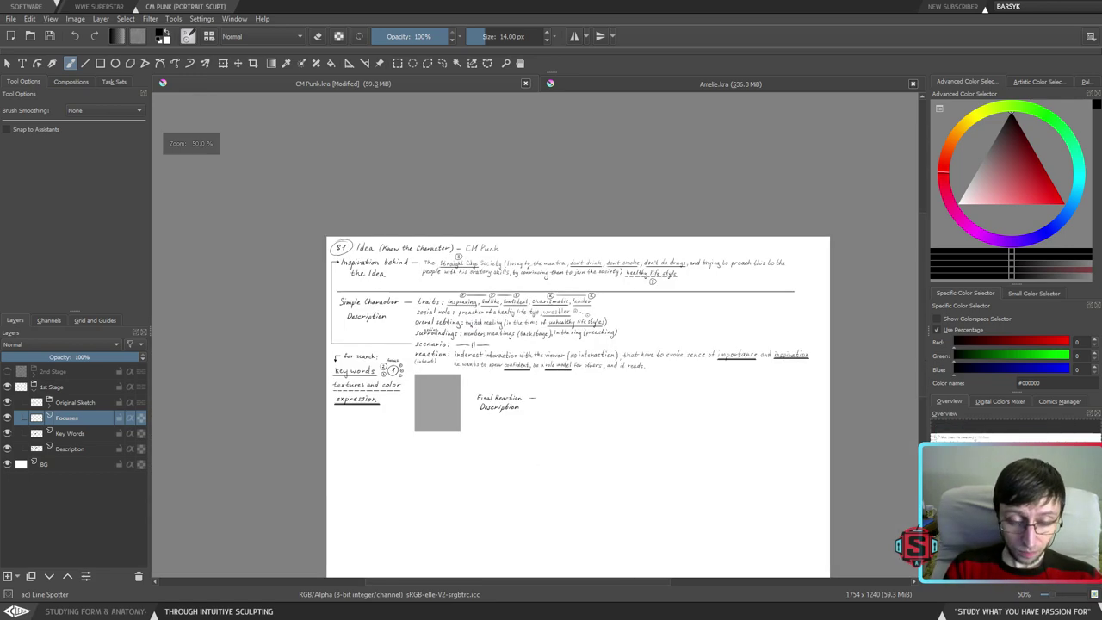
key("plus")
left_click_drag(492, 384, 528, 341)
left_click(53, 35)
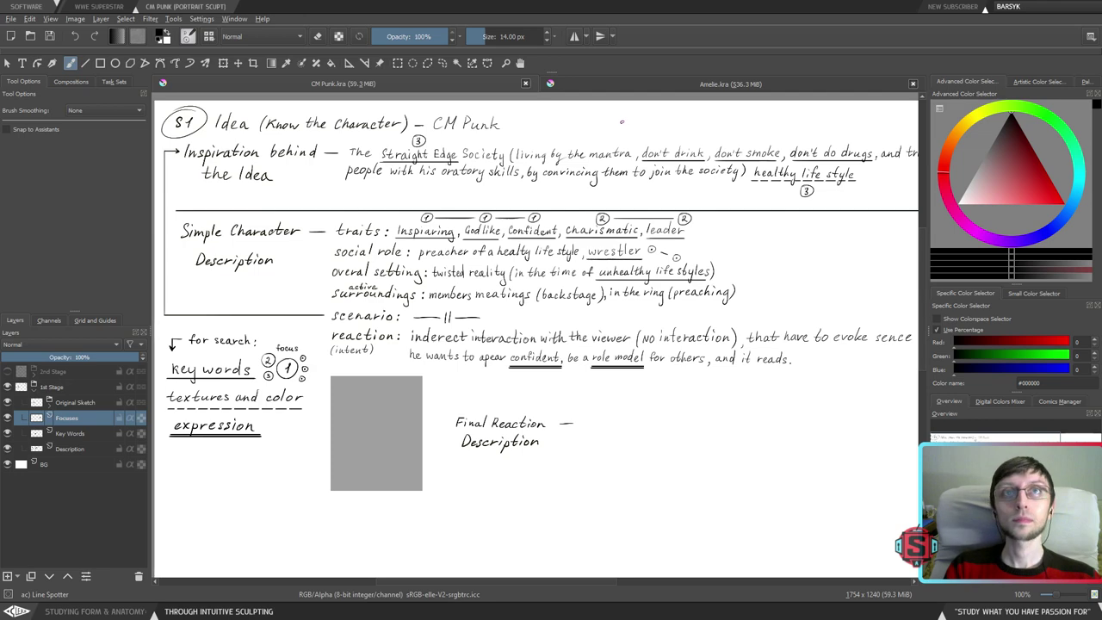
- Check how the Amelie.kra notes link reaction words to focus numbers, and return to the reaction text in CM Punk.kra
left_click(589, 83)
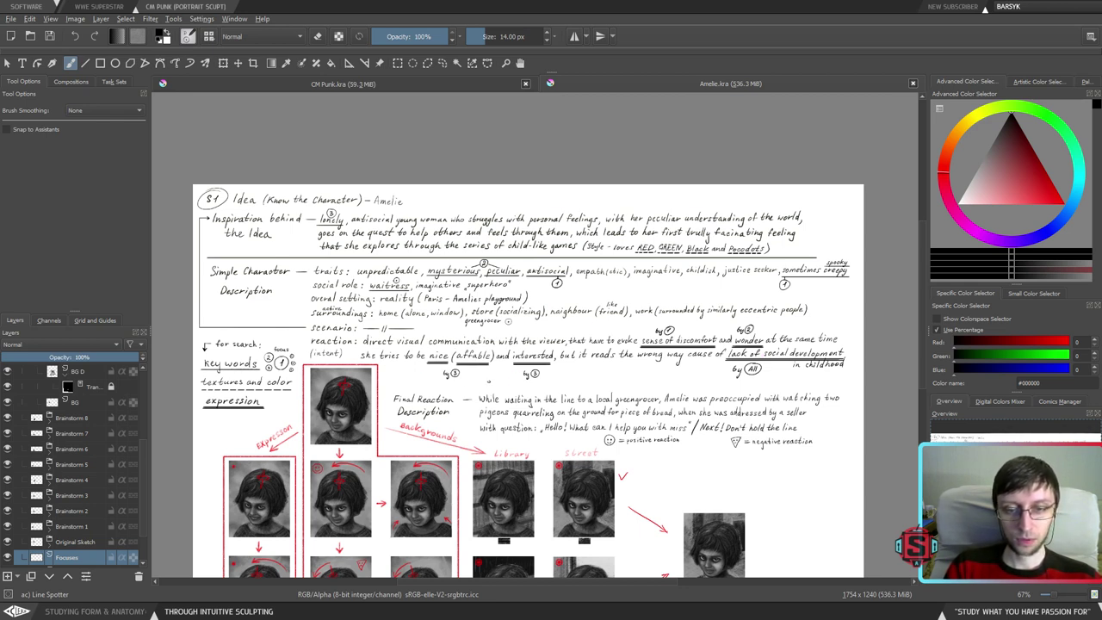
left_click(375, 85)
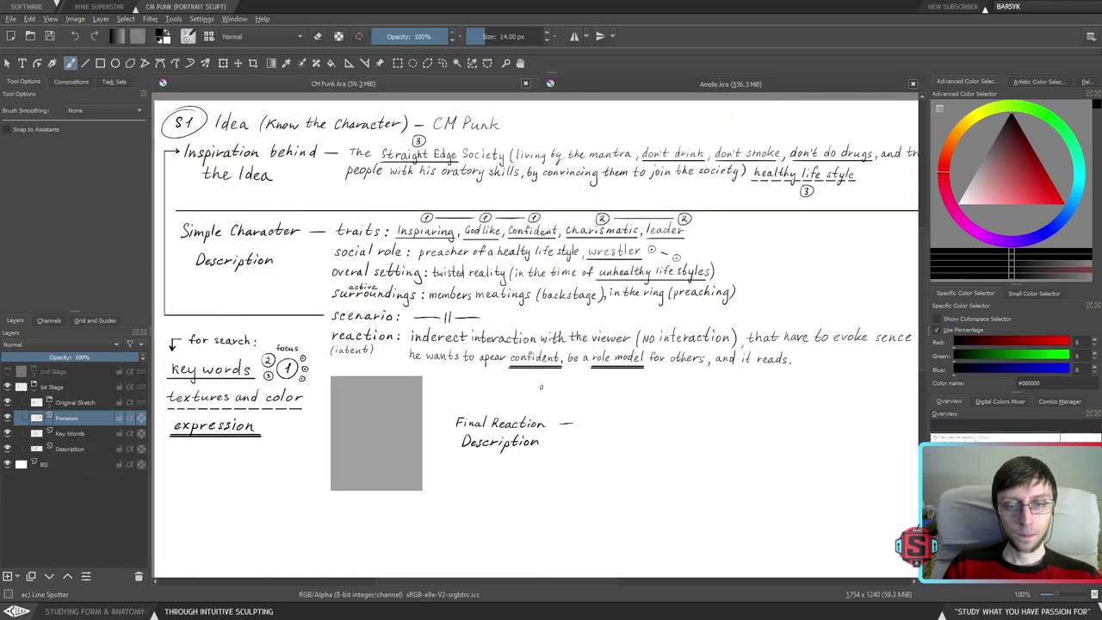
key("ctrl+plus")
key("ctrl+plus")
mouse_move(578, 397)
left_mouse_down()
mouse_move(625, 422)
mouse_move(508, 444)
mouse_move(543, 450)
left_mouse_up()
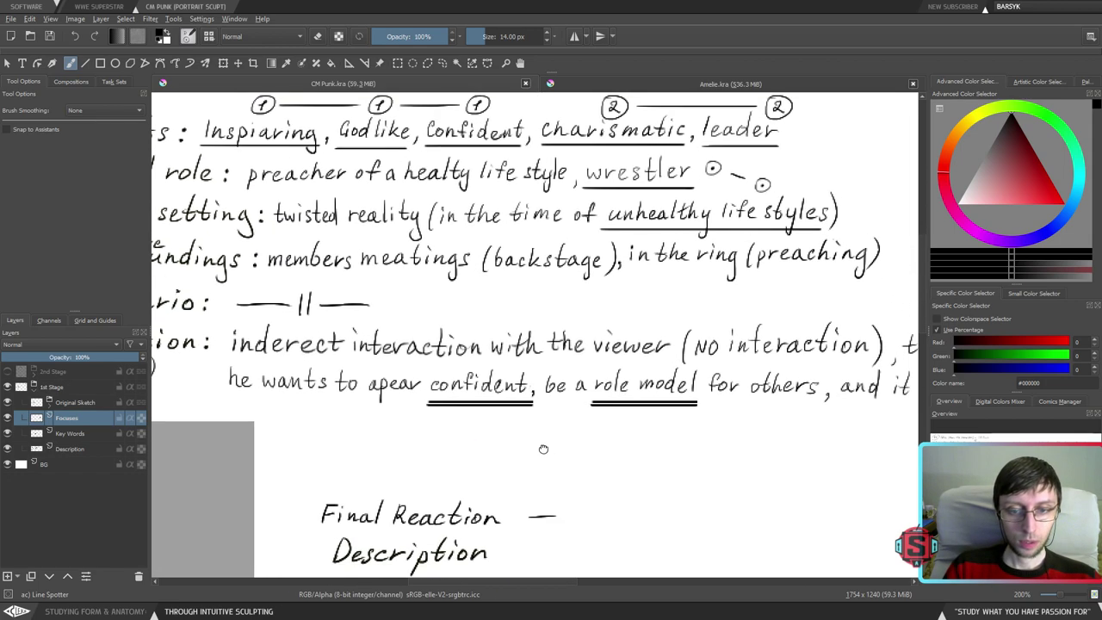
- Handwrite "by" with a circled 1 beneath "confident" in the reaction text using a 10 px brush, undoing failed strokes
key("shift")
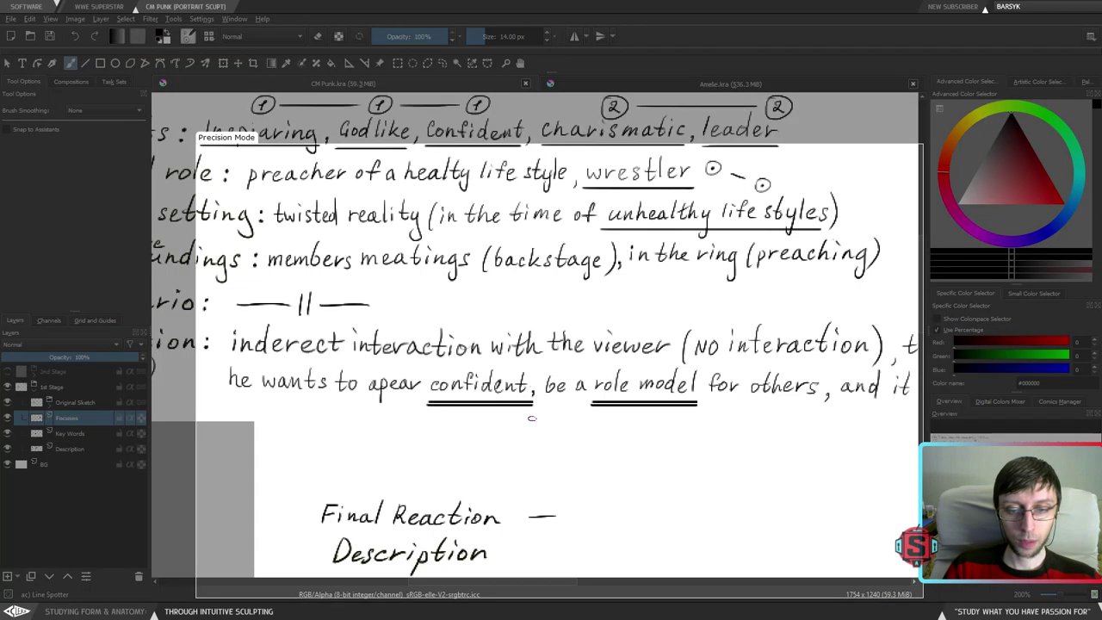
mouse_move(461, 421)
left_mouse_down()
mouse_move(466, 445)
mouse_move(507, 422)
mouse_move(495, 418)
mouse_move(481, 440)
mouse_move(486, 417)
left_mouse_up()
key("ctrl+z")
key("ctrl+z")
key("ctrl+z")
key("ctrl+z")
key("ctrl+z")
key("ctrl+z")
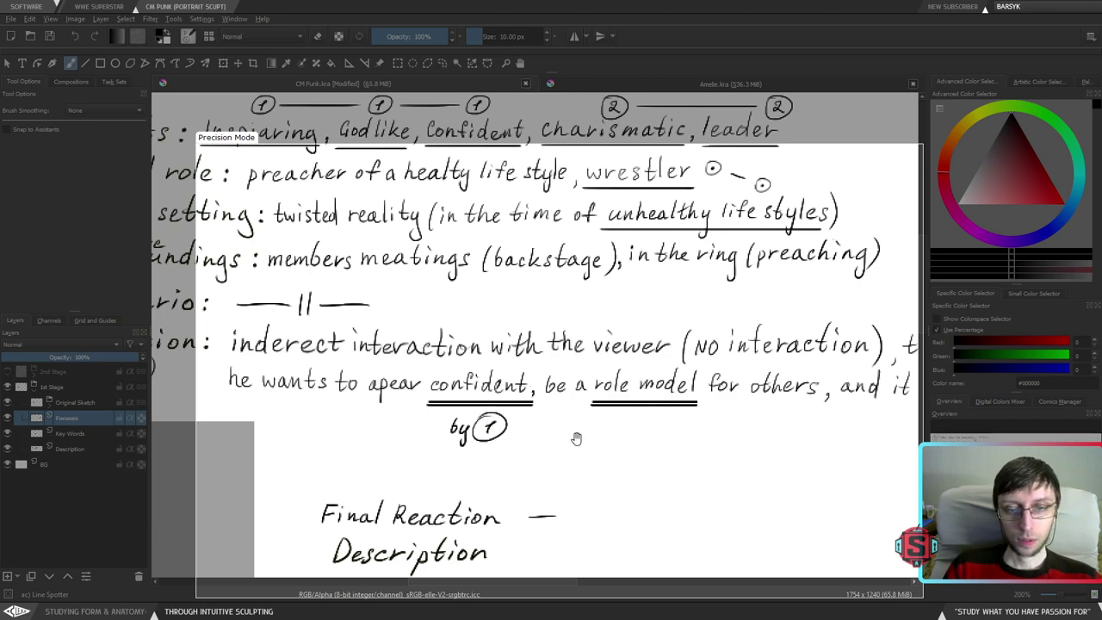
- Select the circled 1 beneath "confident", nudge it slightly away from "by", and clear the selection
mouse_move(578, 440)
left_mouse_down()
mouse_move(465, 407)
mouse_move(458, 443)
mouse_move(473, 449)
mouse_move(492, 415)
left_mouse_up()
key("l")
key("Page_Down")
key("Page_Up")
key("t")
key("b")
key("ctrl+shift+a")
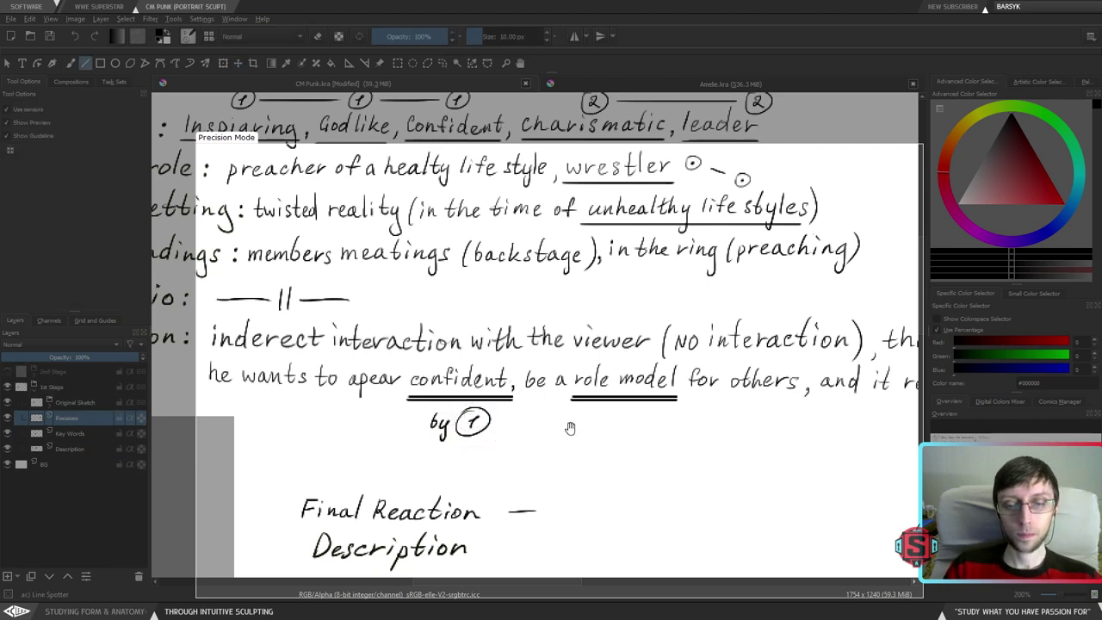
- Copy the "by" note with its circled 1 and place the copy beneath "role model"
left_click_drag(572, 428, 538, 417)
key("v")
key("b")
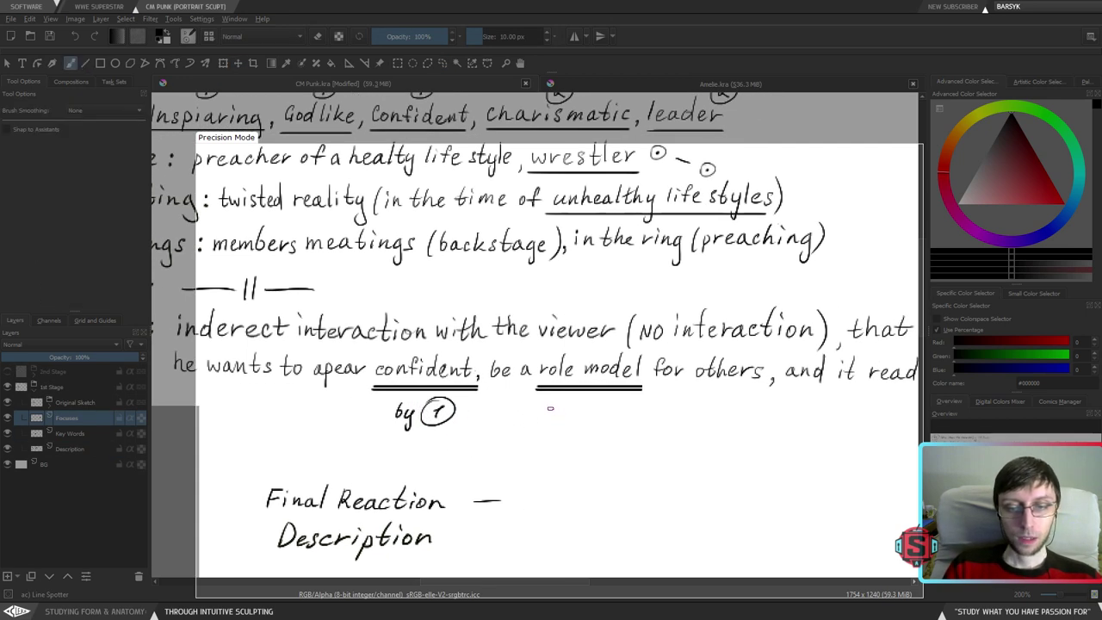
key("l")
mouse_move(466, 436)
left_mouse_down()
mouse_move(457, 399)
mouse_move(429, 393)
mouse_move(400, 396)
mouse_move(389, 425)
mouse_move(437, 414)
mouse_move(598, 414)
left_mouse_up()
key("ctrl+c")
key("ctrl+v")
key("t")
key("b")
key("ctrl+shift+a")
scroll(717, 435, "up", 3)
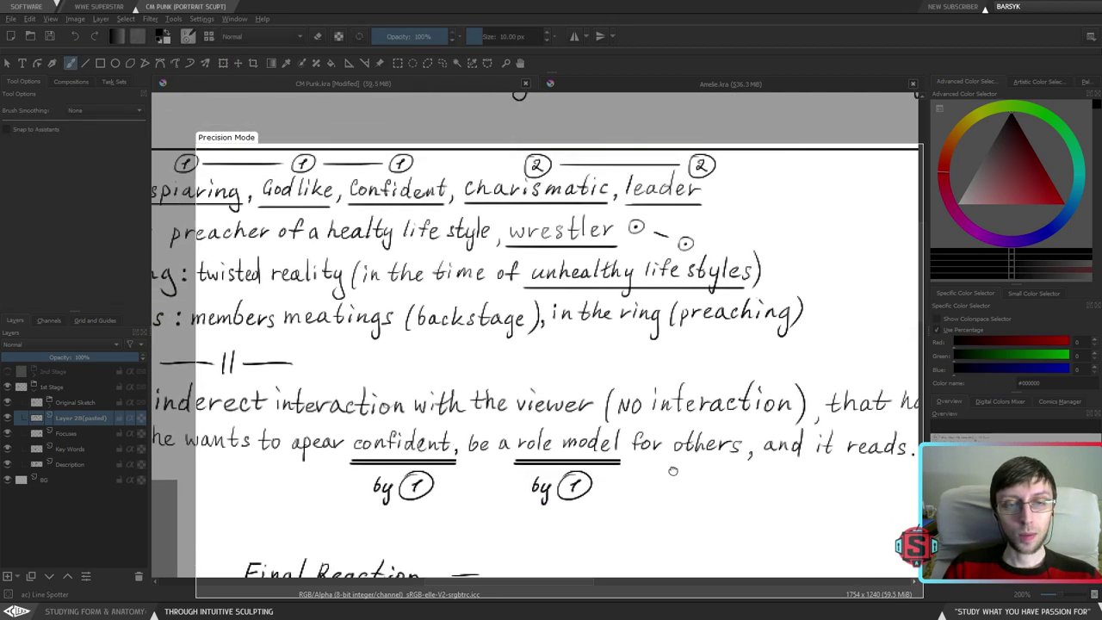
- Handwrite "by" with a circled 2 above "importance" in the reaction text, undoing failed strokes
left_click_drag(717, 434, 476, 417)
mouse_move(669, 446)
left_mouse_down()
mouse_move(511, 426)
mouse_move(654, 451)
mouse_move(507, 431)
mouse_move(511, 458)
left_mouse_up()
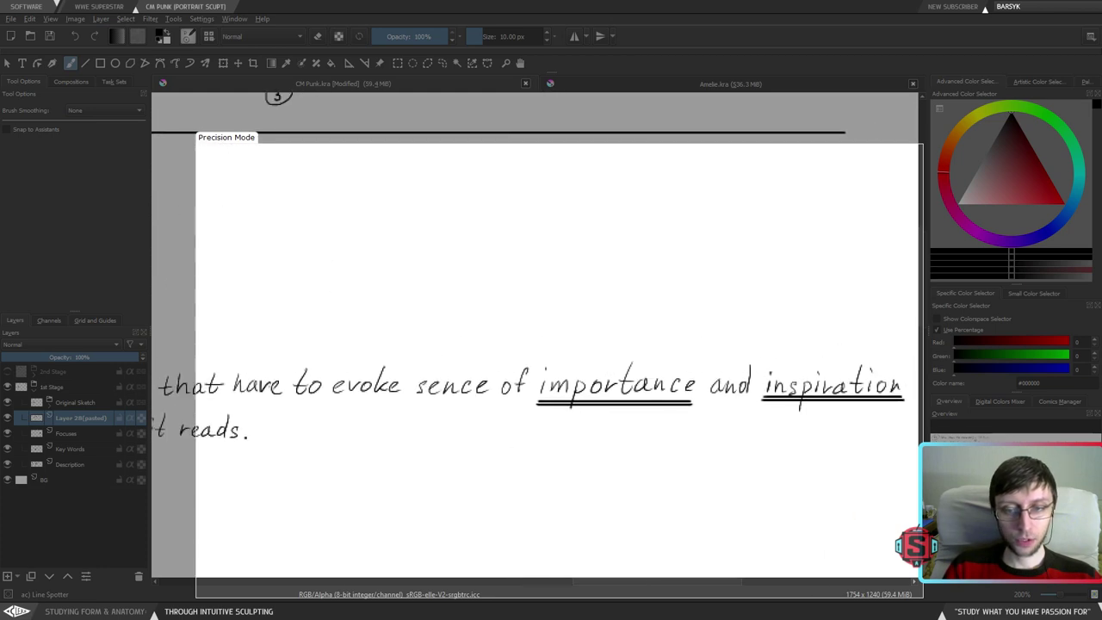
left_click_drag(663, 381, 510, 385)
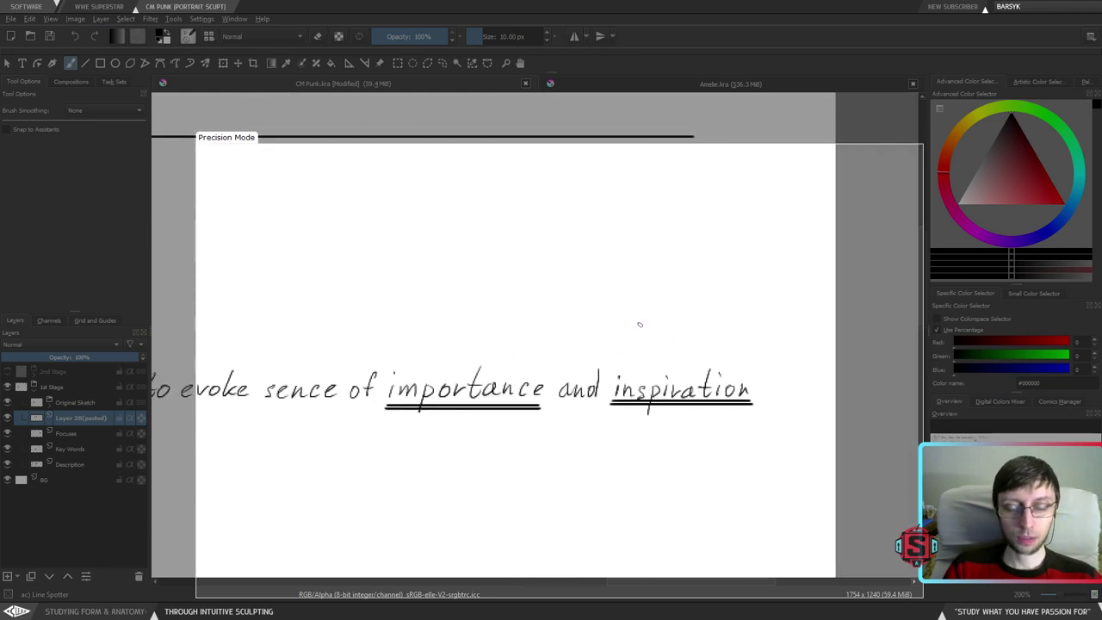
left_click_drag(604, 383, 626, 384)
mouse_move(502, 353)
left_mouse_down()
mouse_move(528, 362)
mouse_move(468, 357)
mouse_move(805, 376)
mouse_move(514, 357)
left_mouse_up()
left_click_drag(520, 347, 524, 368)
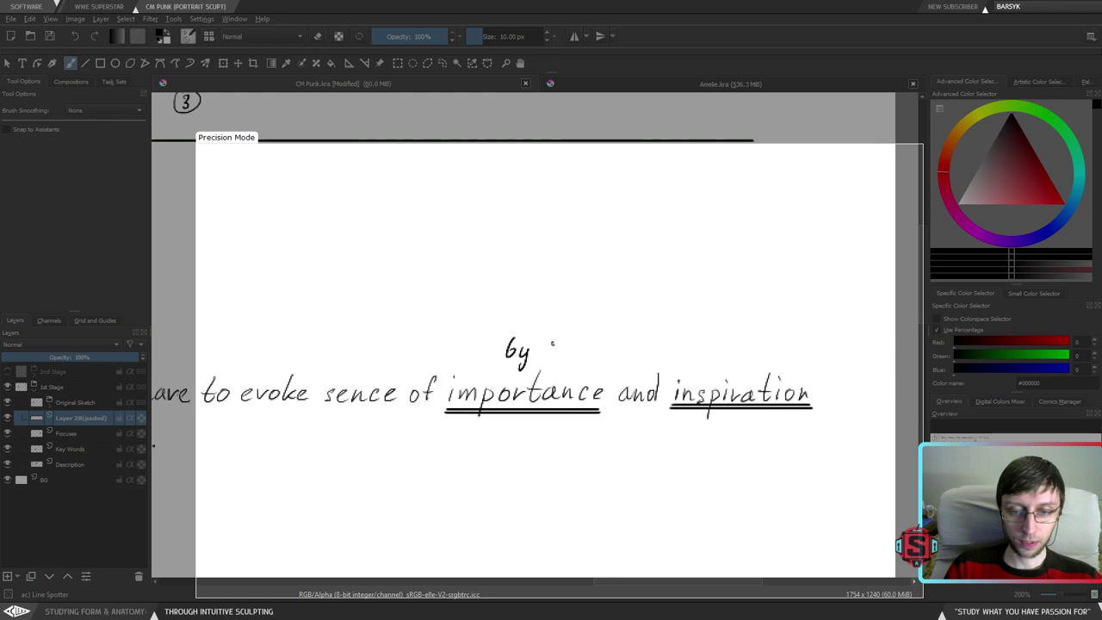
mouse_move(556, 336)
left_mouse_down()
mouse_move(540, 343)
mouse_move(571, 341)
mouse_move(545, 335)
left_mouse_up()
key("ctrl+z")
key("ctrl+z")
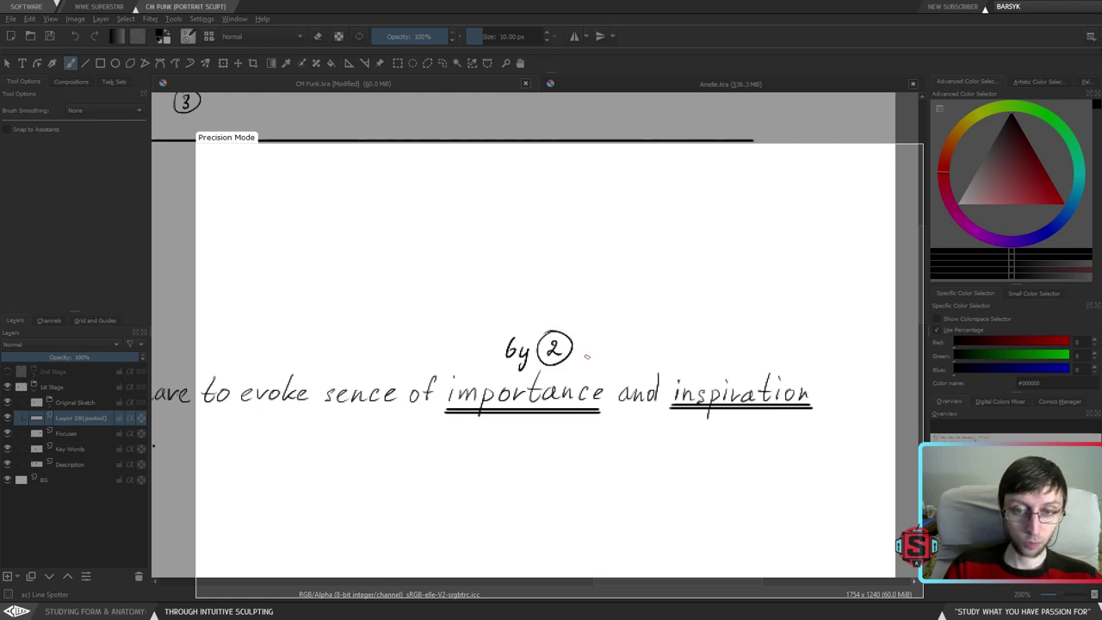
- Copy the "by" note with its circled 2 and place the copy above "inspiration"
left_click_drag(686, 337, 638, 331)
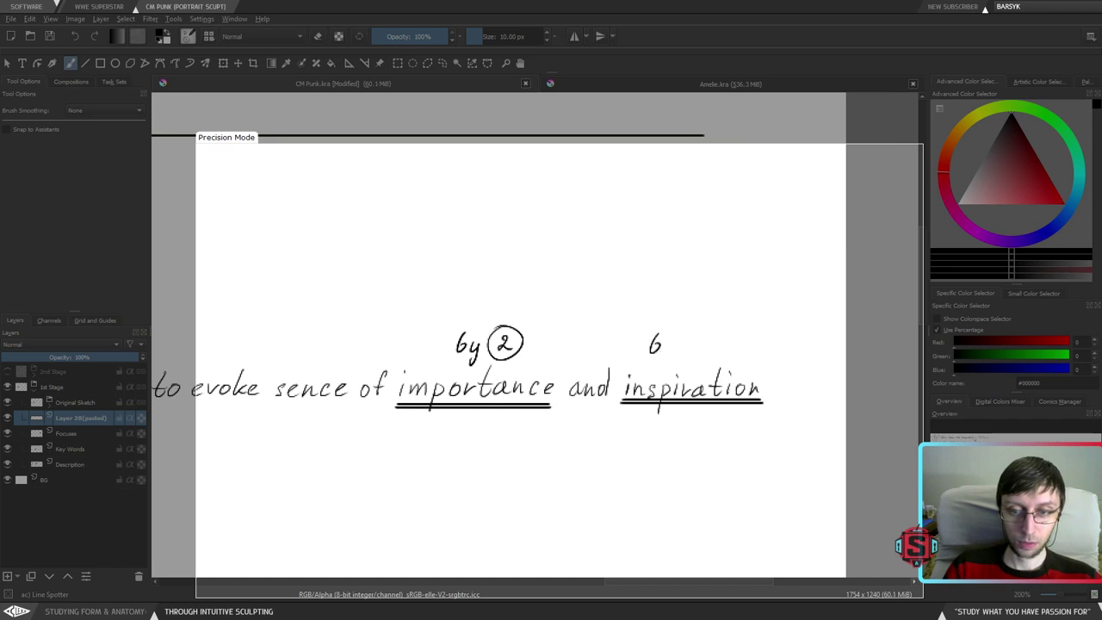
key("ctrl+z")
key("l")
mouse_move(561, 311)
left_mouse_down()
mouse_move(483, 309)
mouse_move(447, 354)
mouse_move(461, 371)
mouse_move(554, 355)
mouse_move(694, 364)
left_mouse_up()
key("ctrl+c")
key("ctrl+v")
key("t")
key("b")
key("ctrl+shift+a")
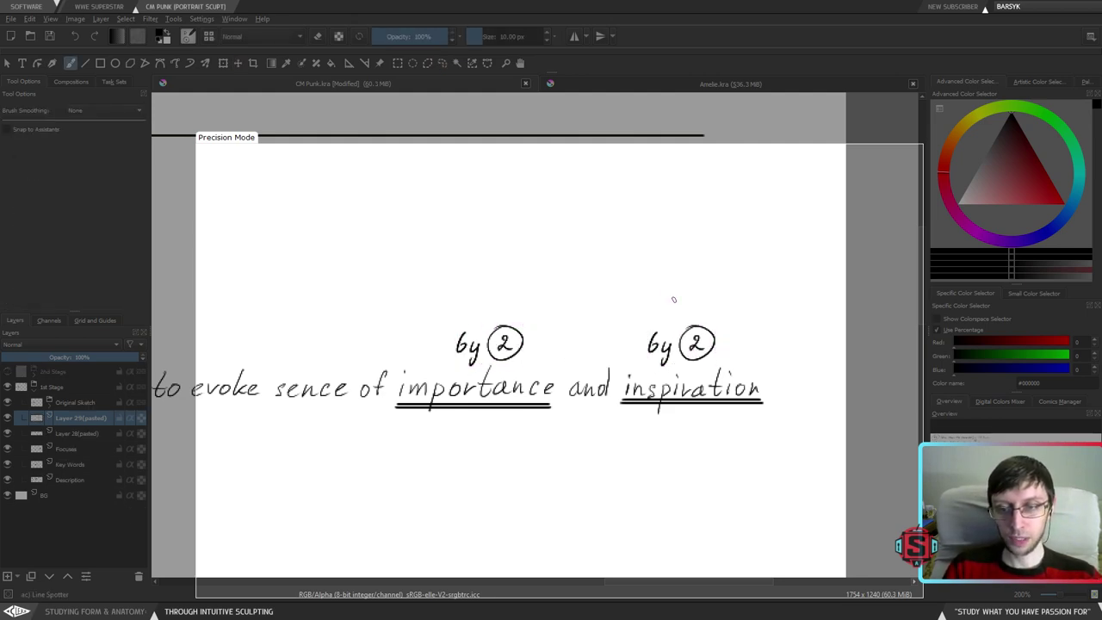
- Merge both pasted note layers down into the Focuses layer
key("1")
left_click_drag(585, 374, 604, 372)
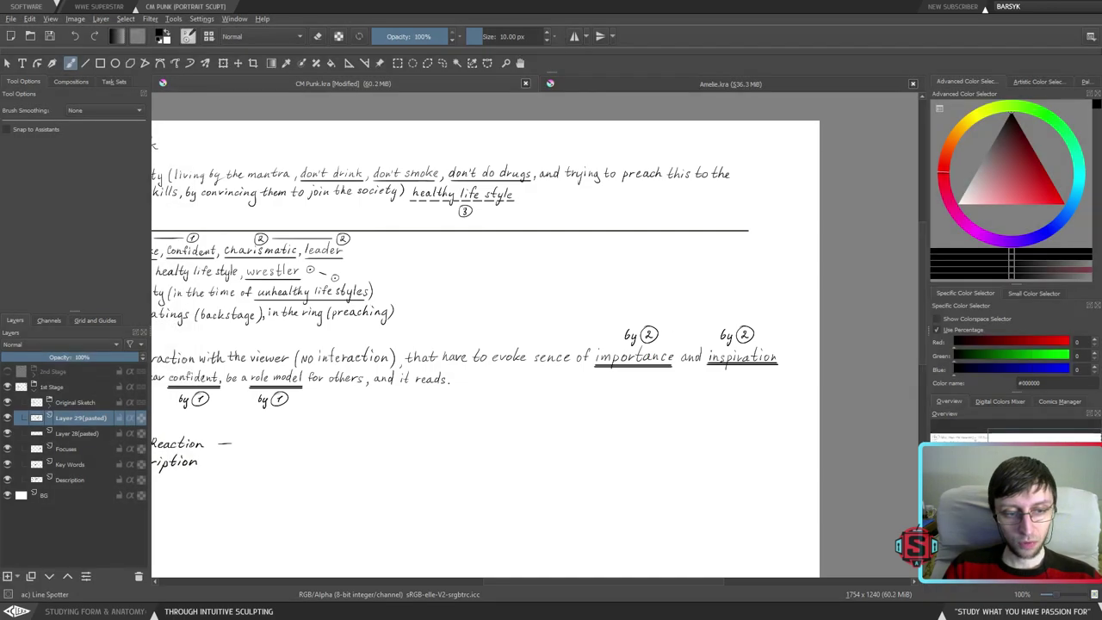
key("ctrl+e")
key("ctrl+e")
left_click_drag(616, 395, 833, 379)
mouse_move(655, 402)
left_mouse_down()
mouse_move(577, 401)
mouse_move(698, 396)
mouse_move(653, 398)
left_mouse_up()
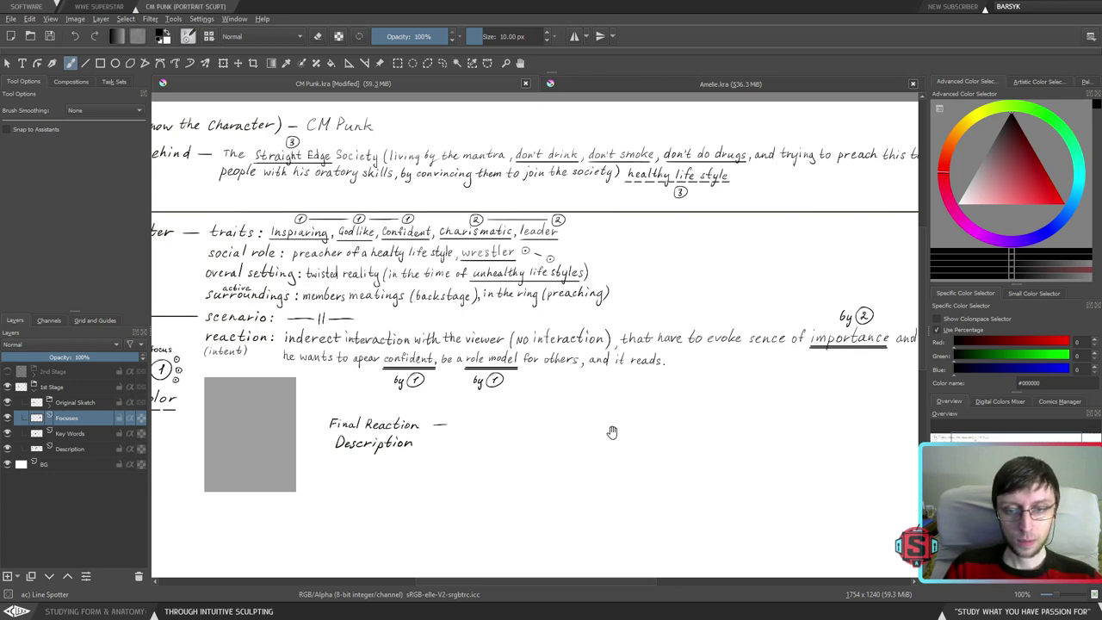
- Compare the CM Punk reaction notes with the numbered reaction notes in the Amelie document
left_click_drag(612, 432, 507, 435)
left_click(611, 80)
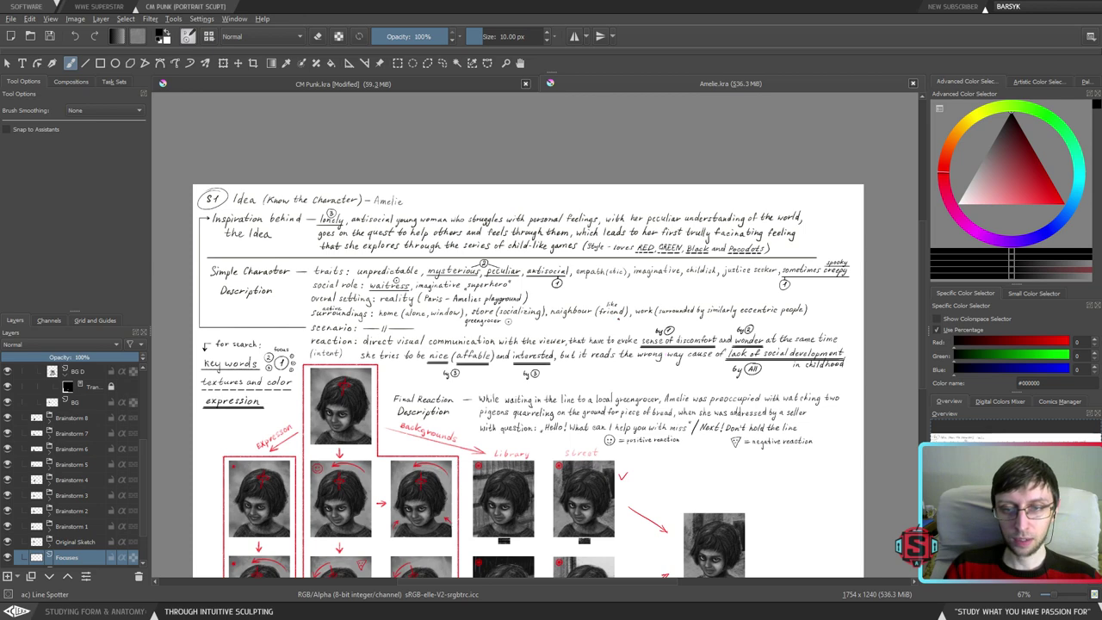
left_click(335, 85)
scroll(602, 344, "down", 1)
scroll(602, 345, "up", 1)
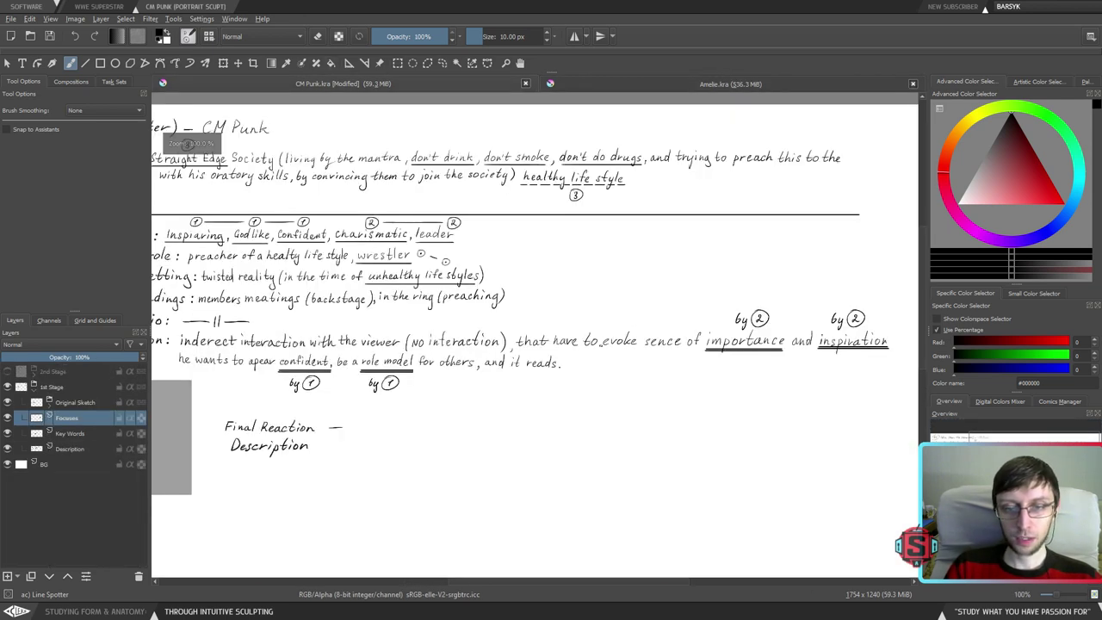
left_click_drag(602, 345, 724, 391)
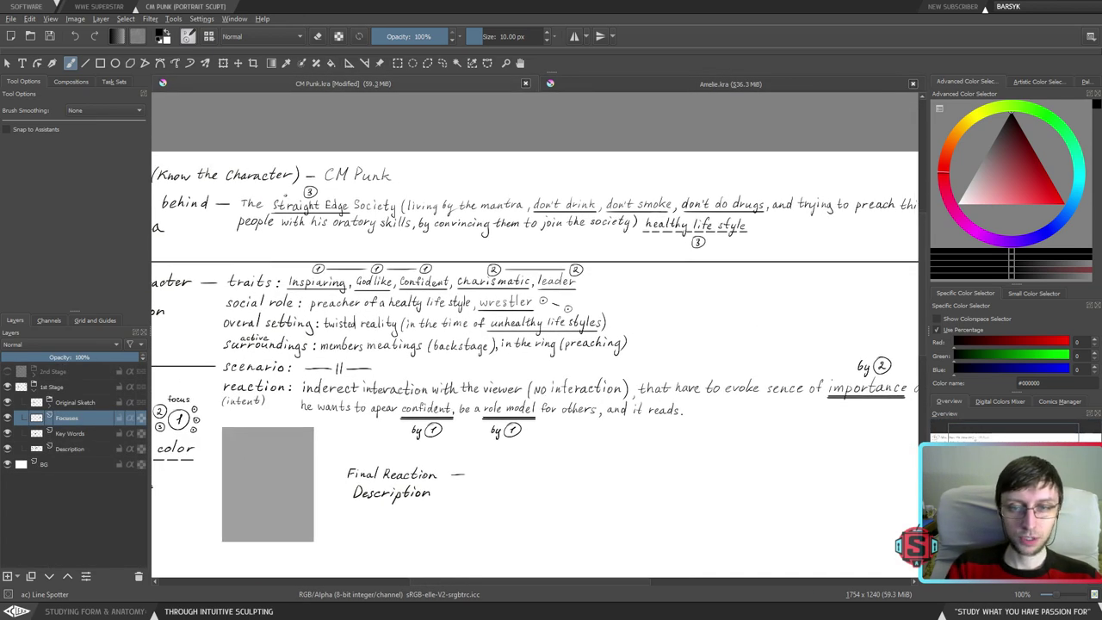
left_click_drag(699, 440, 686, 376)
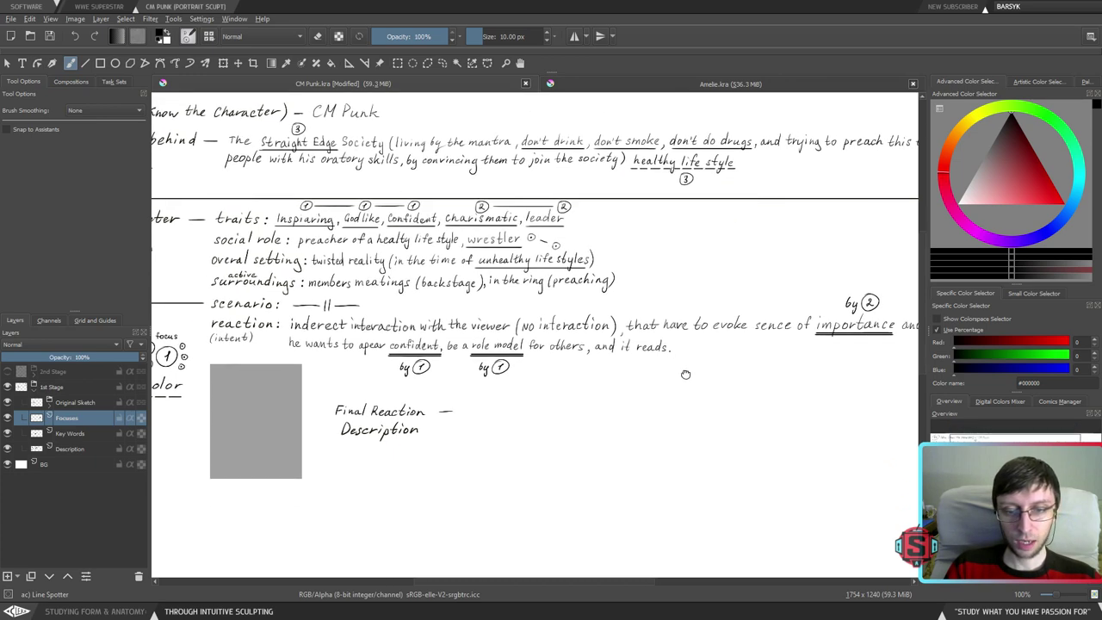
- Erase the 1 inside the circle beneath "role model" and handwrite a 3 in its place, undoing a failed stroke
key("plus")
mouse_move(627, 421)
left_mouse_down()
mouse_move(663, 442)
mouse_move(713, 437)
left_mouse_up()
key("e")
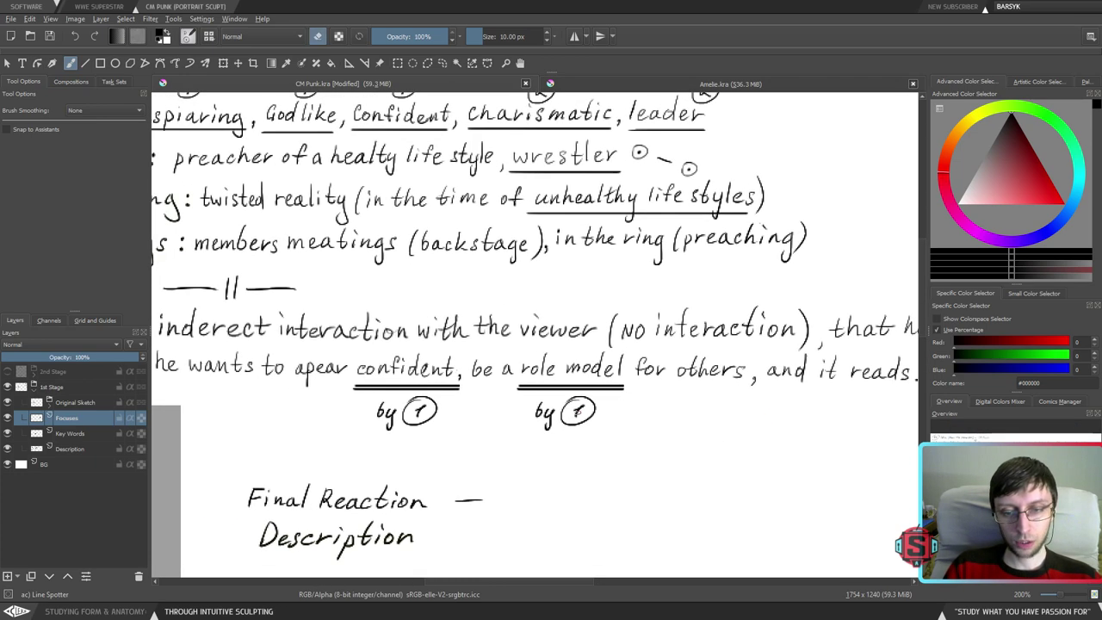
left_click_drag(579, 408, 575, 415)
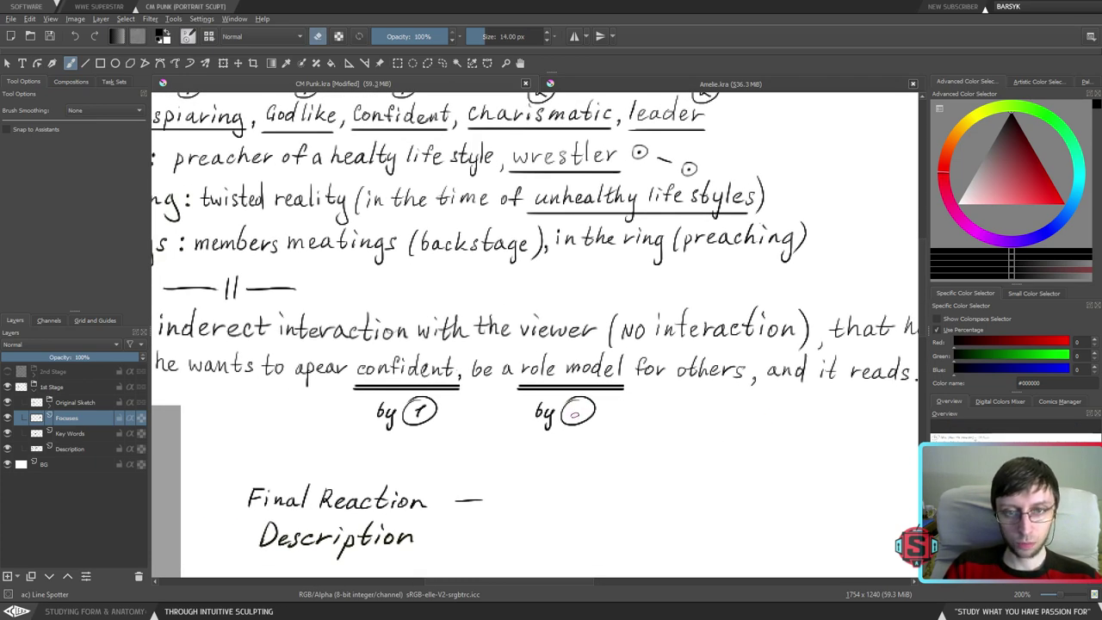
key("e")
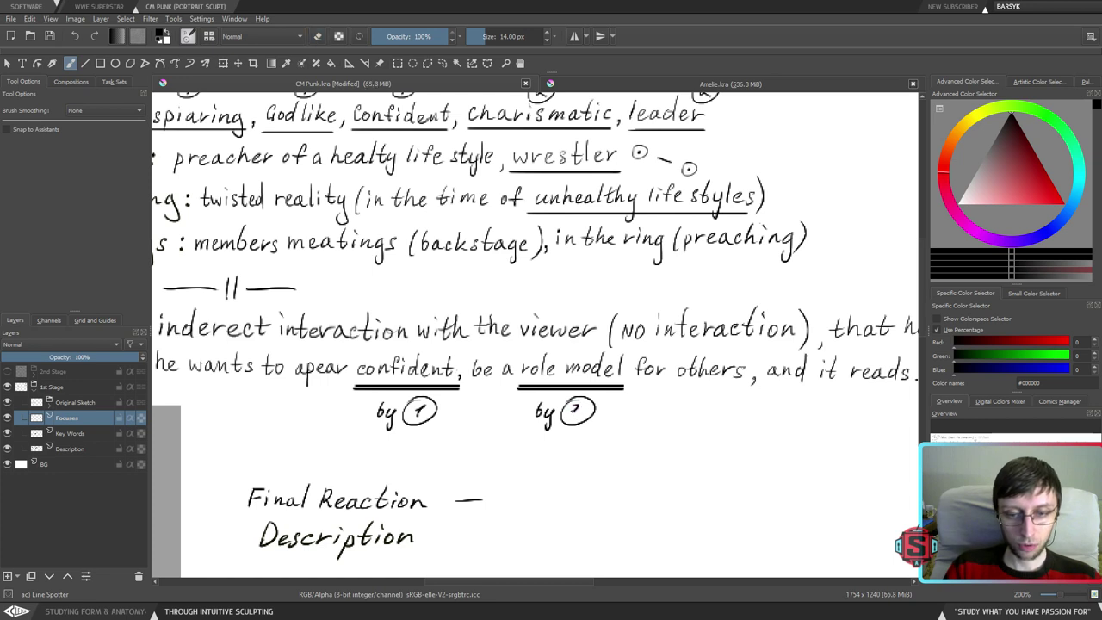
left_click_drag(580, 410, 580, 412)
key("ctrl+z")
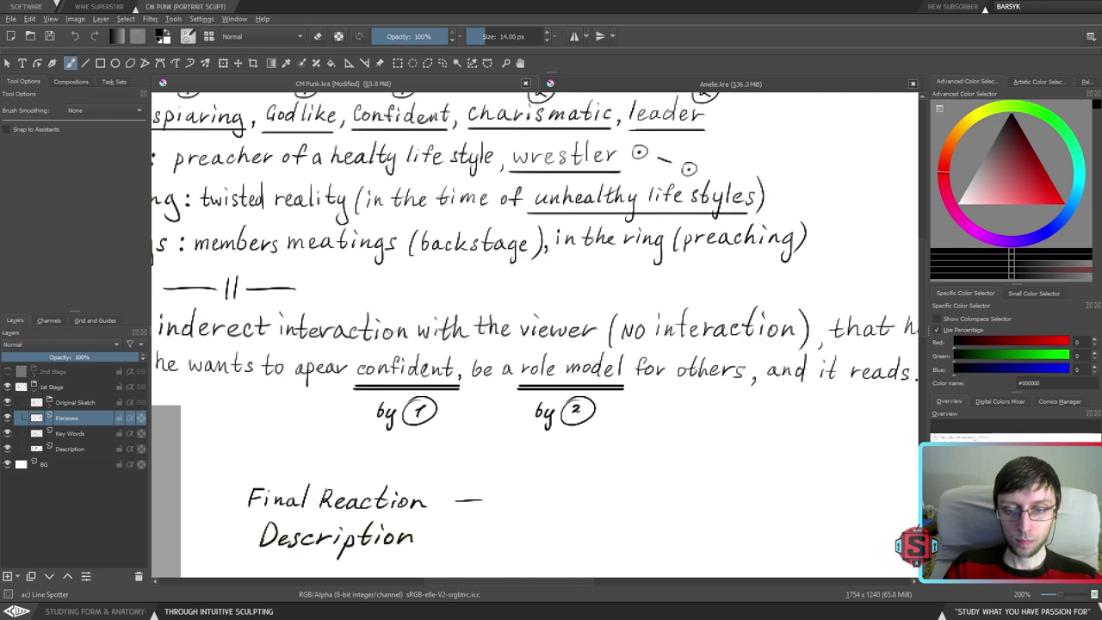
key("1")
left_click_drag(668, 324, 639, 361)
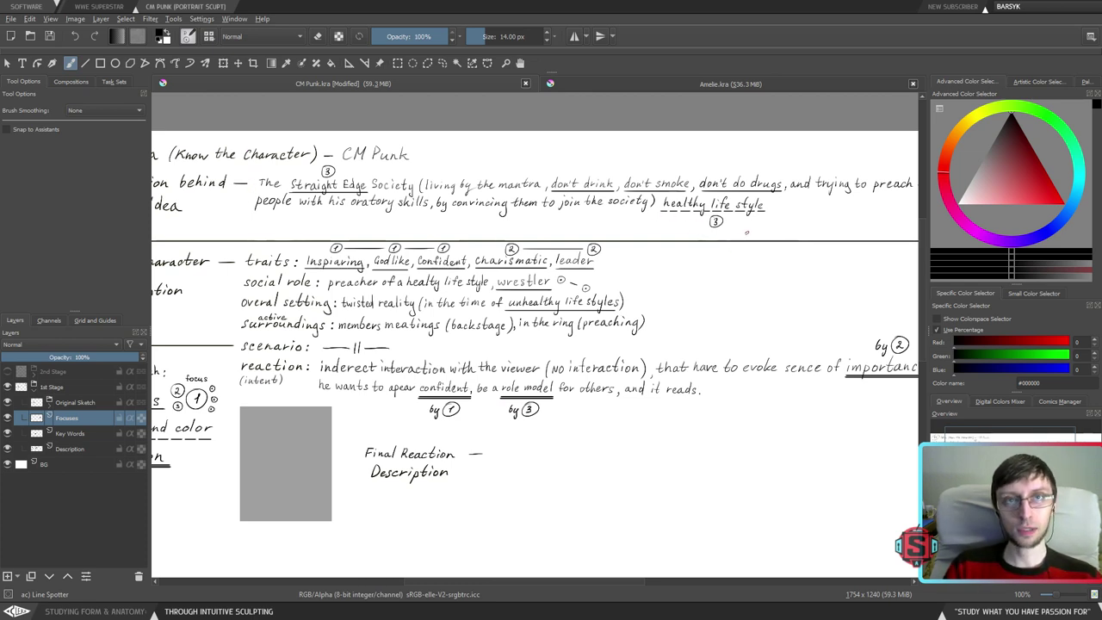
- Review the numbered focuses across the inspiration, traits, social role, setting and reaction notes
mouse_move(696, 450)
left_mouse_down()
mouse_move(548, 426)
mouse_move(577, 444)
left_mouse_up()
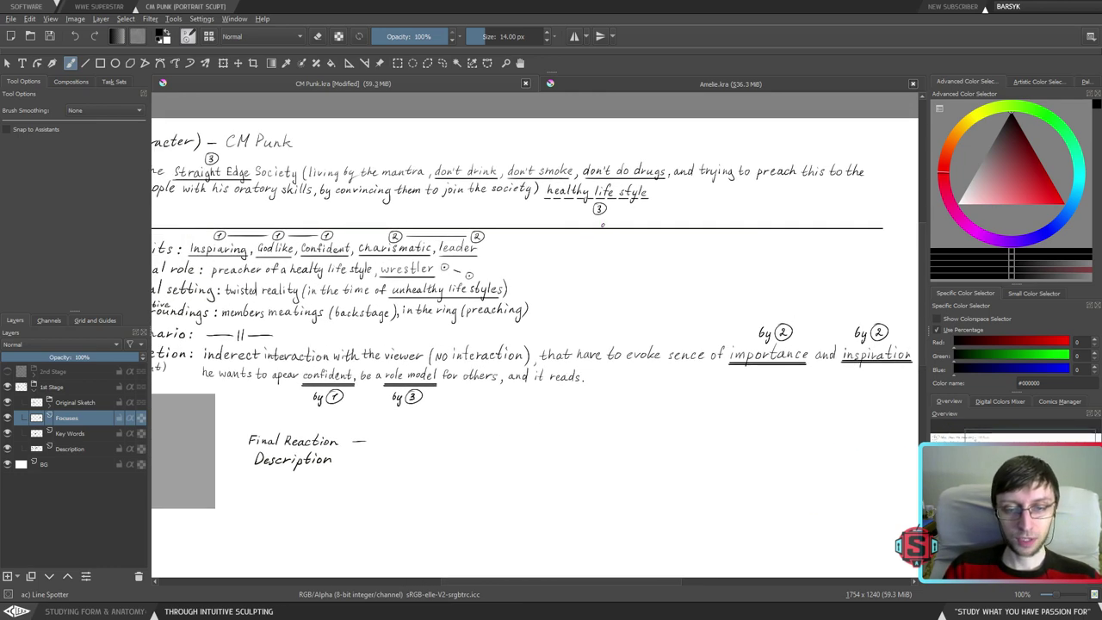
left_click_drag(562, 387, 528, 398)
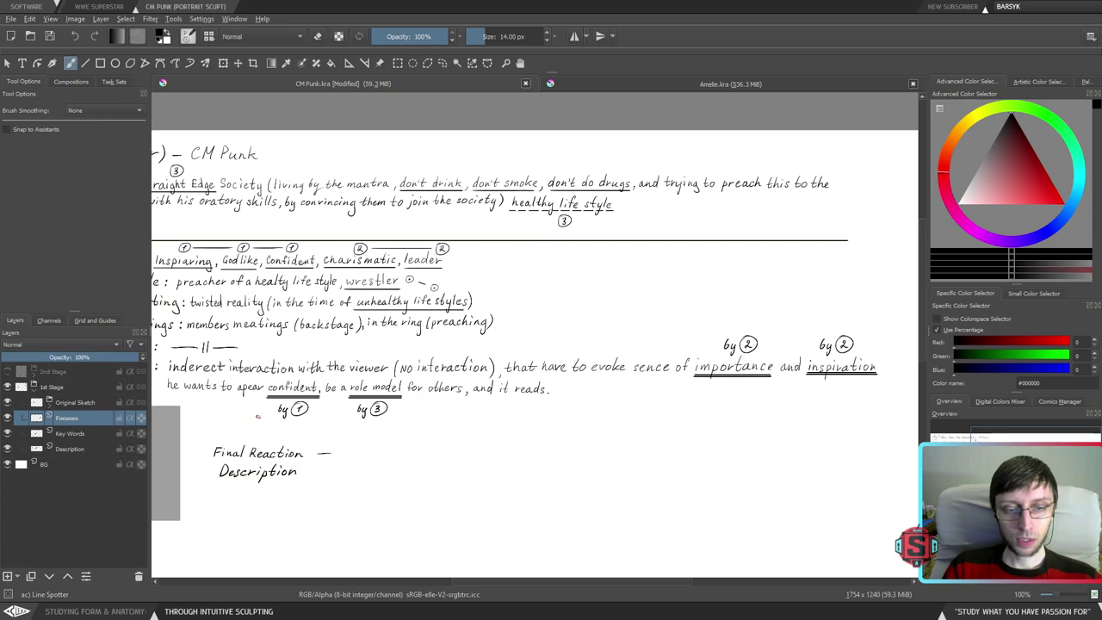
left_click_drag(333, 369, 402, 392)
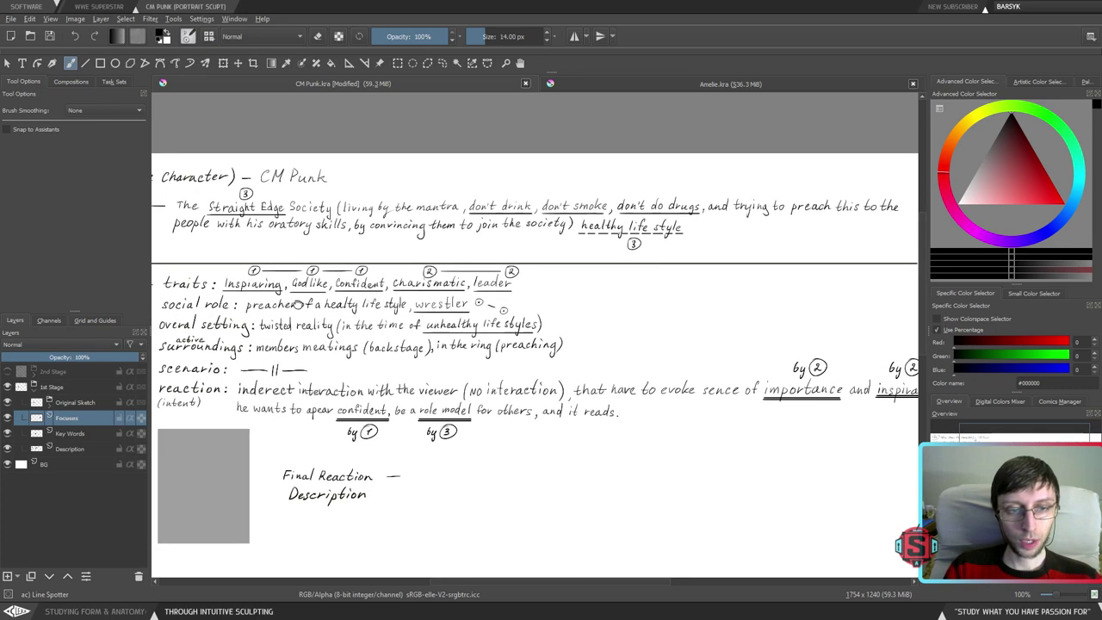
left_click_drag(278, 304, 291, 307)
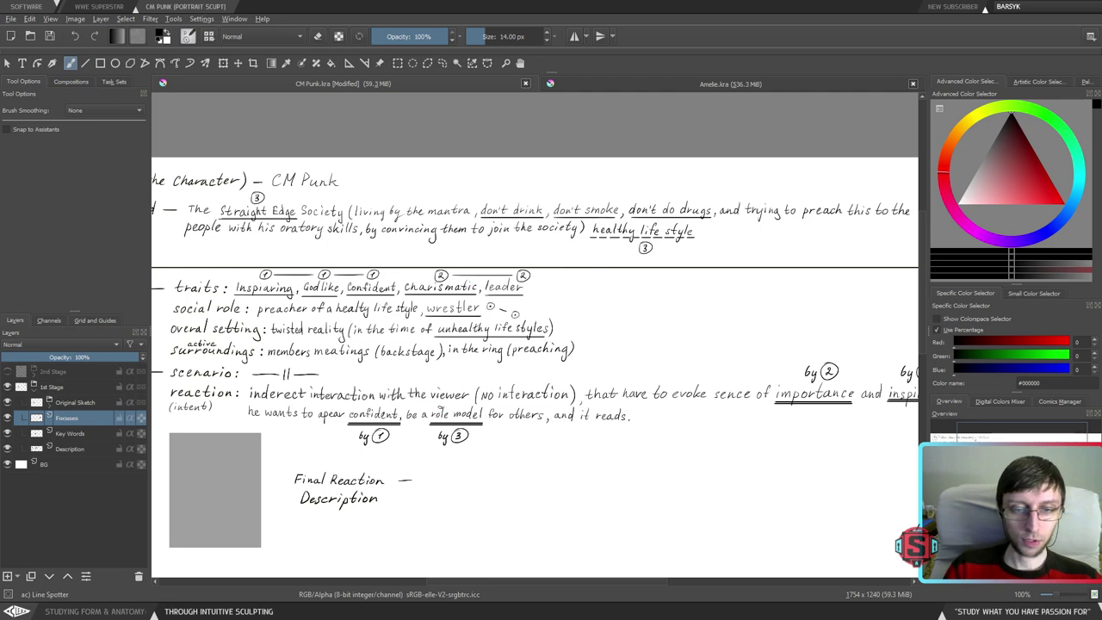
mouse_move(673, 400)
left_mouse_down()
mouse_move(642, 380)
mouse_move(591, 375)
left_mouse_up()
mouse_move(715, 348)
left_mouse_down()
mouse_move(701, 401)
mouse_move(676, 398)
left_mouse_up()
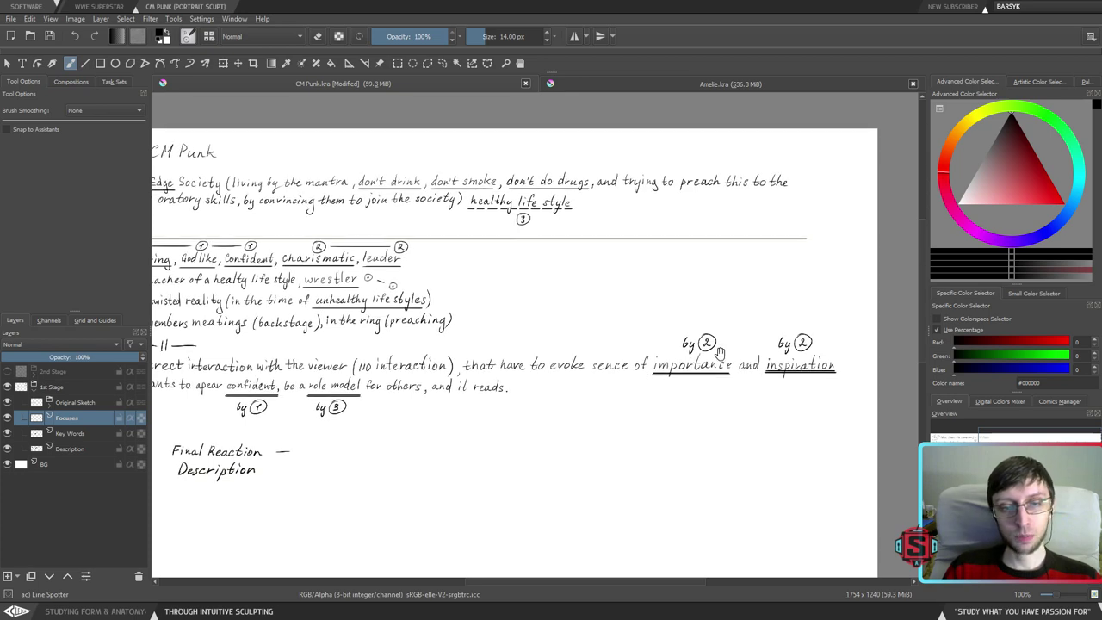
mouse_move(647, 341)
left_mouse_down()
mouse_move(682, 354)
mouse_move(688, 321)
left_mouse_up()
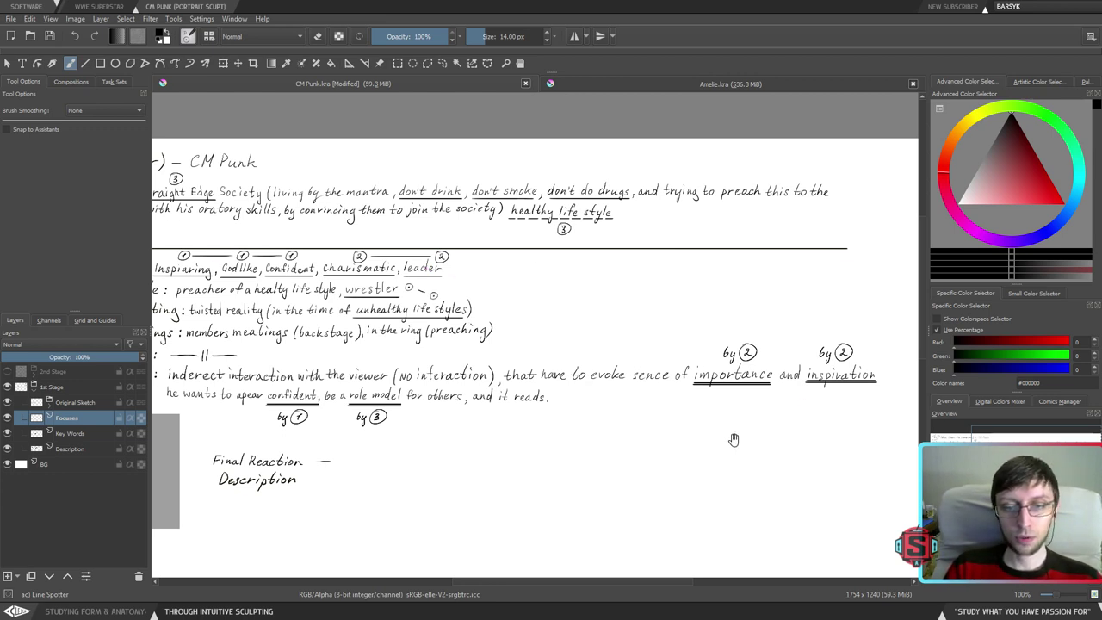
left_click_drag(733, 438, 733, 445)
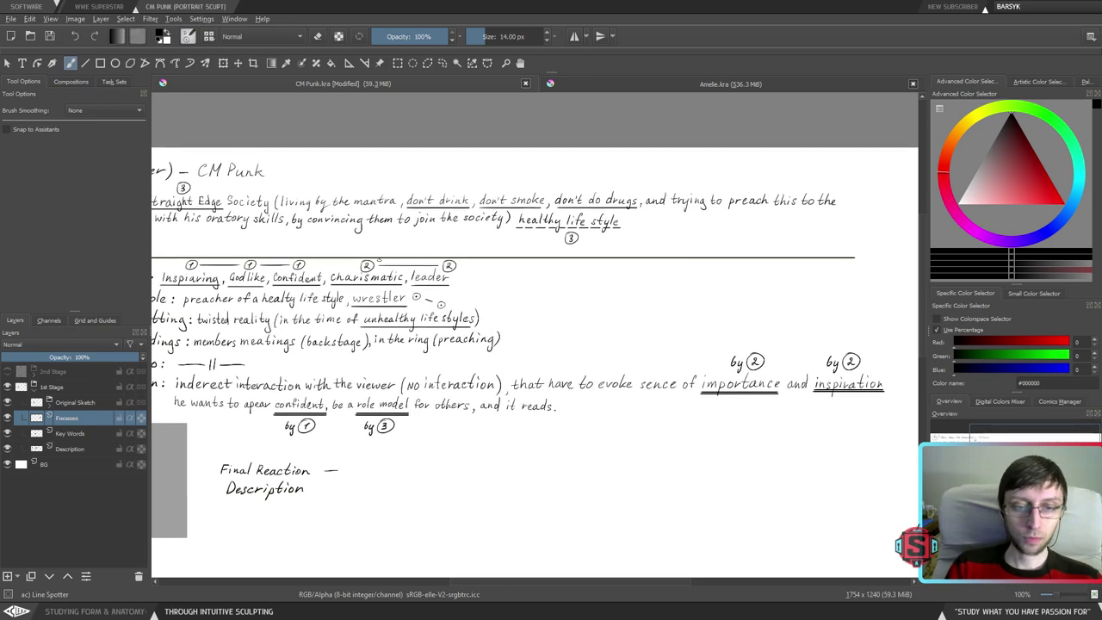
left_click_drag(615, 324, 711, 337)
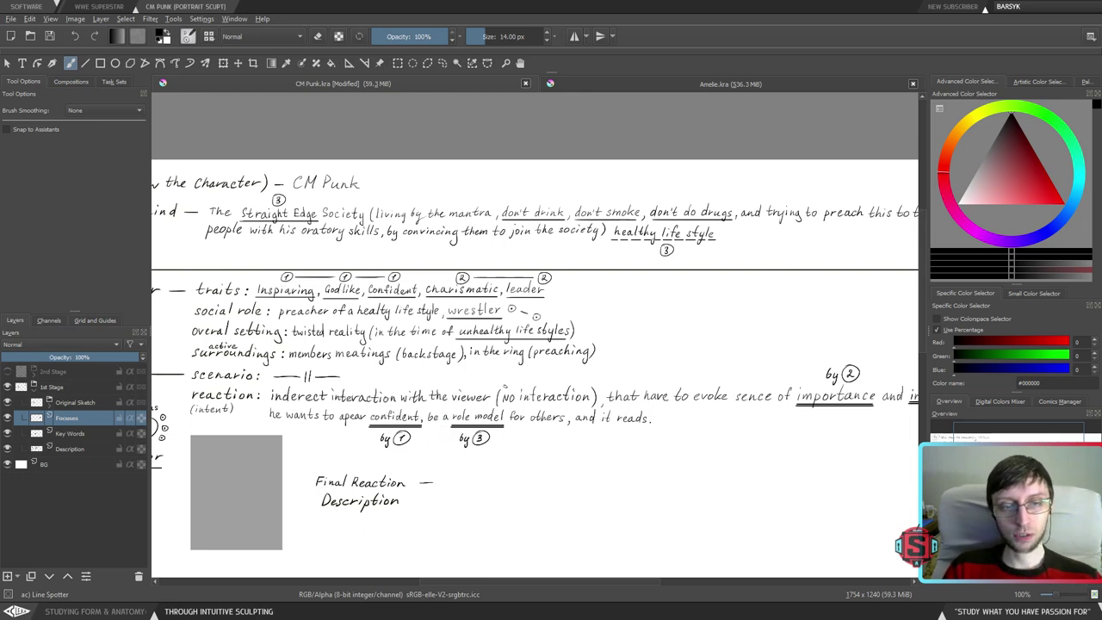
left_click_drag(506, 391, 524, 408)
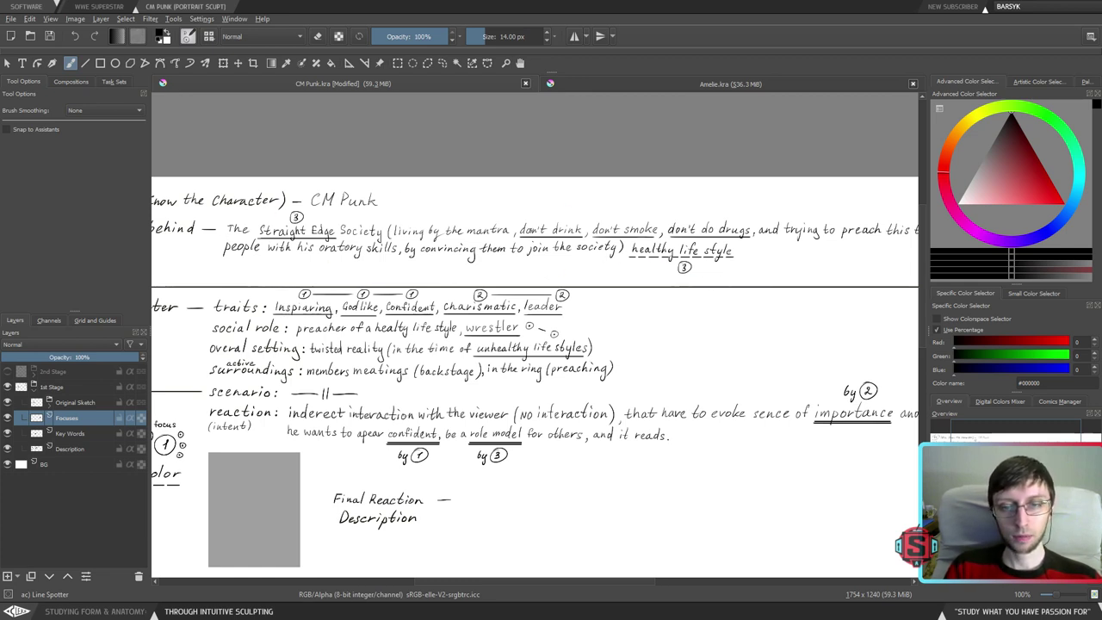
- Save the CM Punk document with its numbered focuses
left_click_drag(664, 487, 665, 398)
key("minus")
key("minus")
key("plus")
left_click_drag(713, 369, 691, 327)
left_click(49, 36)
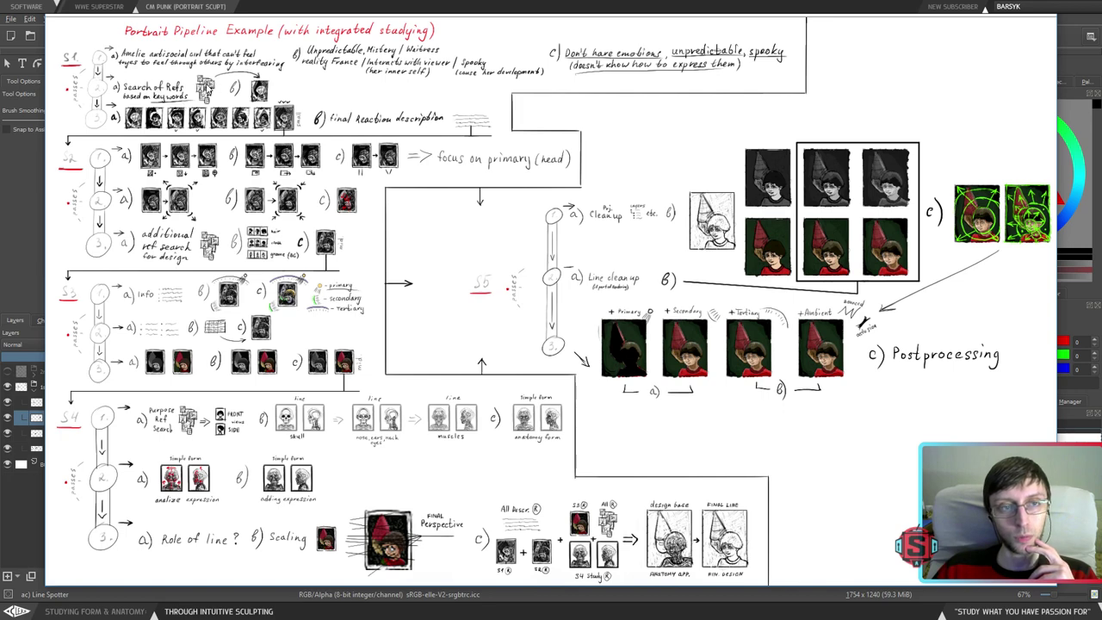
- Examine the Portrait Pipeline Example image beside the notes, close it, and reread the character notes down to Final Reaction Description
left_click_drag(327, 9, 419, 463)
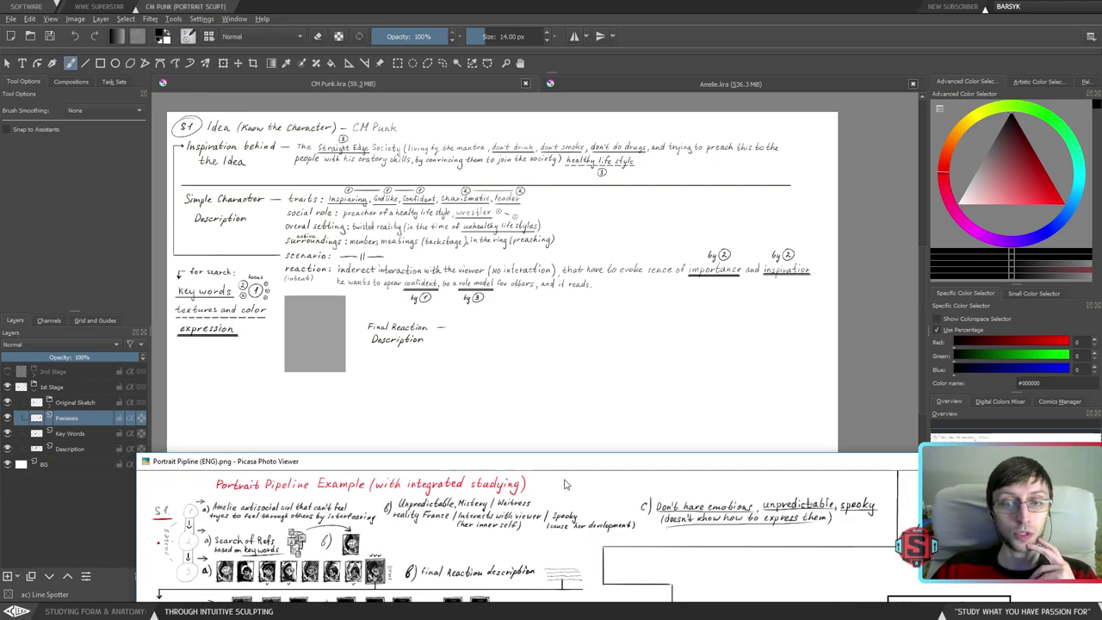
left_click_drag(581, 465, 482, 33)
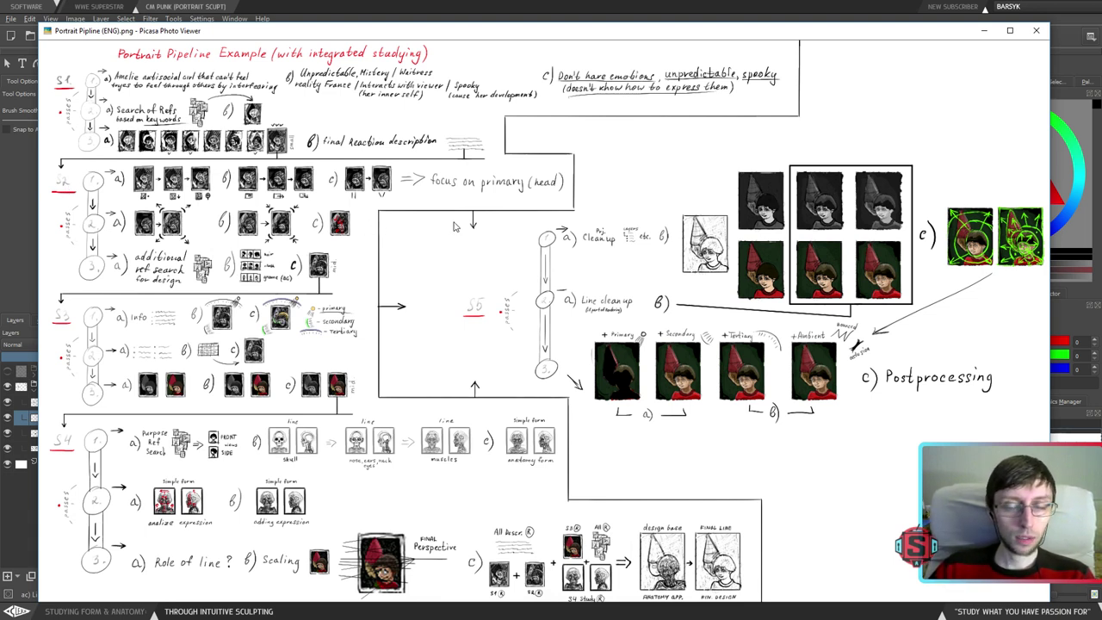
left_click(1037, 33)
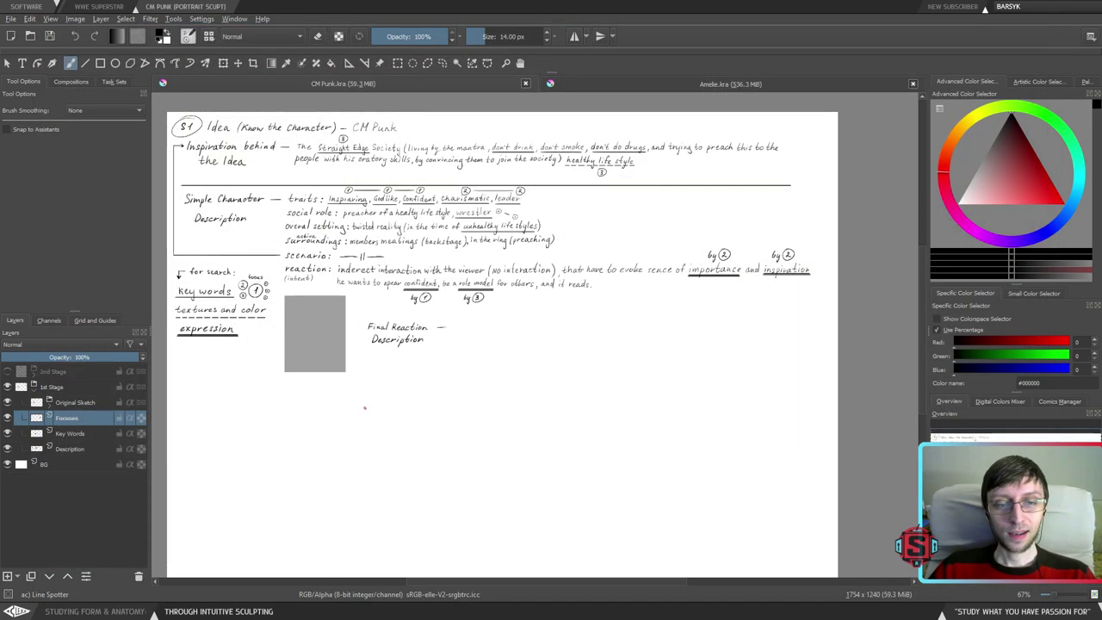
scroll(377, 353, "up", 3)
scroll(377, 353, "down", 2)
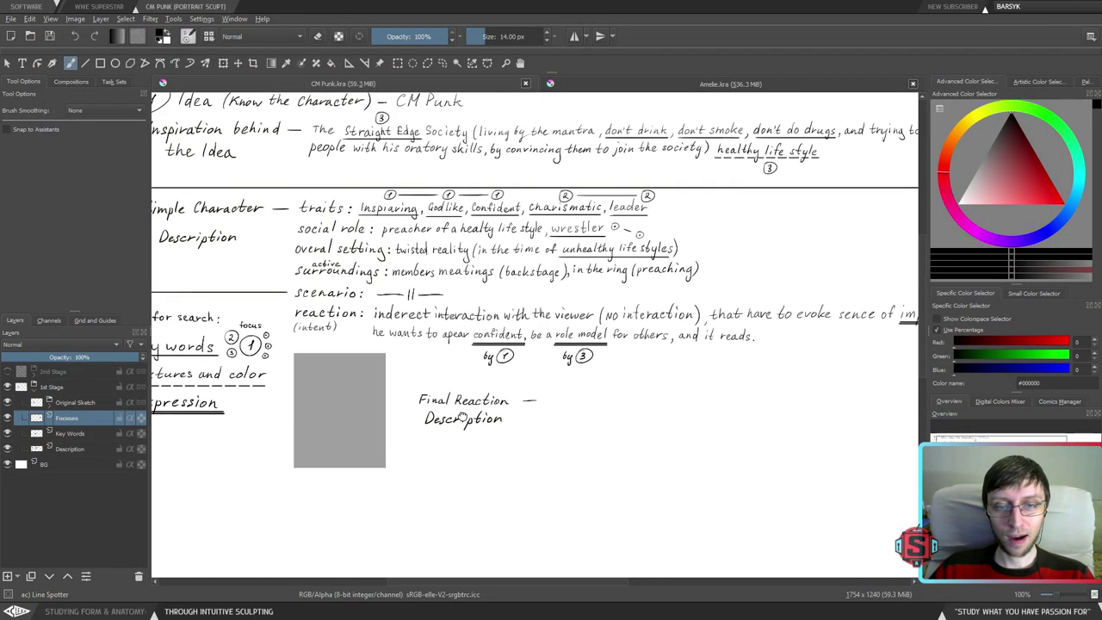
scroll(443, 419, "up", 1)
mouse_move(606, 390)
left_mouse_down()
mouse_move(729, 410)
mouse_move(667, 411)
mouse_move(672, 402)
left_mouse_up()
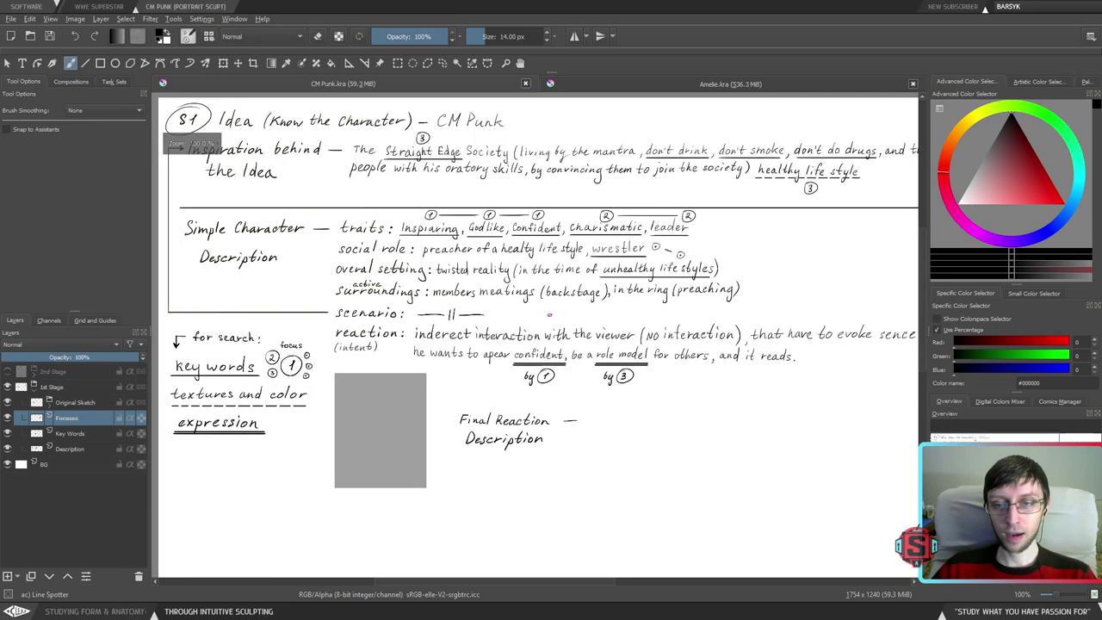
mouse_move(719, 277)
left_mouse_down()
mouse_move(405, 297)
mouse_move(639, 276)
left_mouse_up()
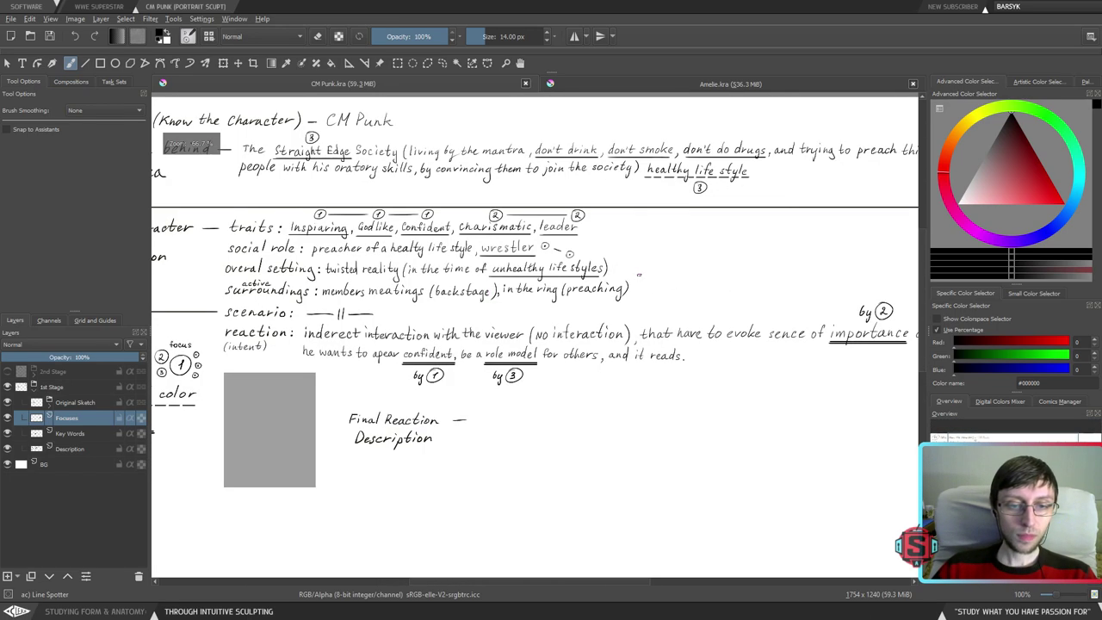
left_click_drag(476, 297, 587, 300)
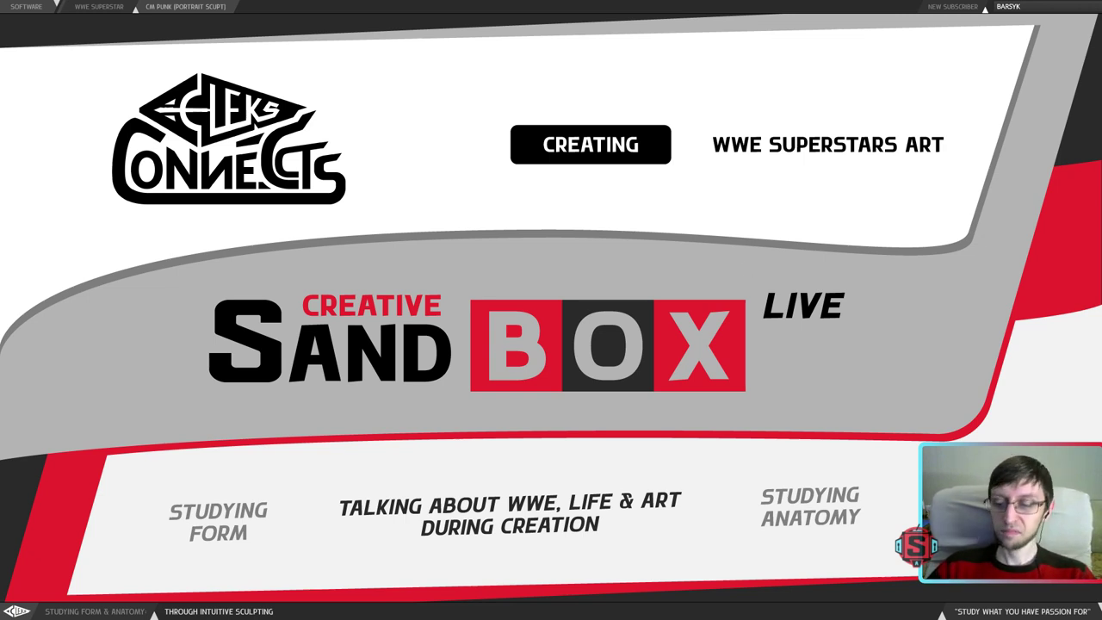
- Check today's date and the USA Central and Pacific times in the system calendar, and close it
left_click(1065, 611)
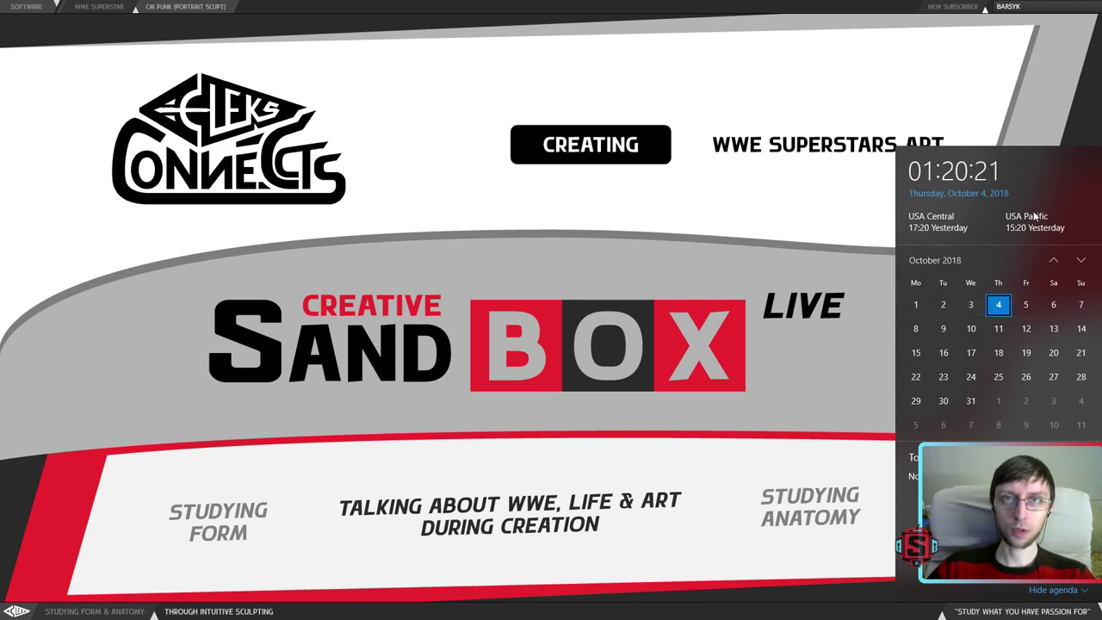
left_click(785, 295)
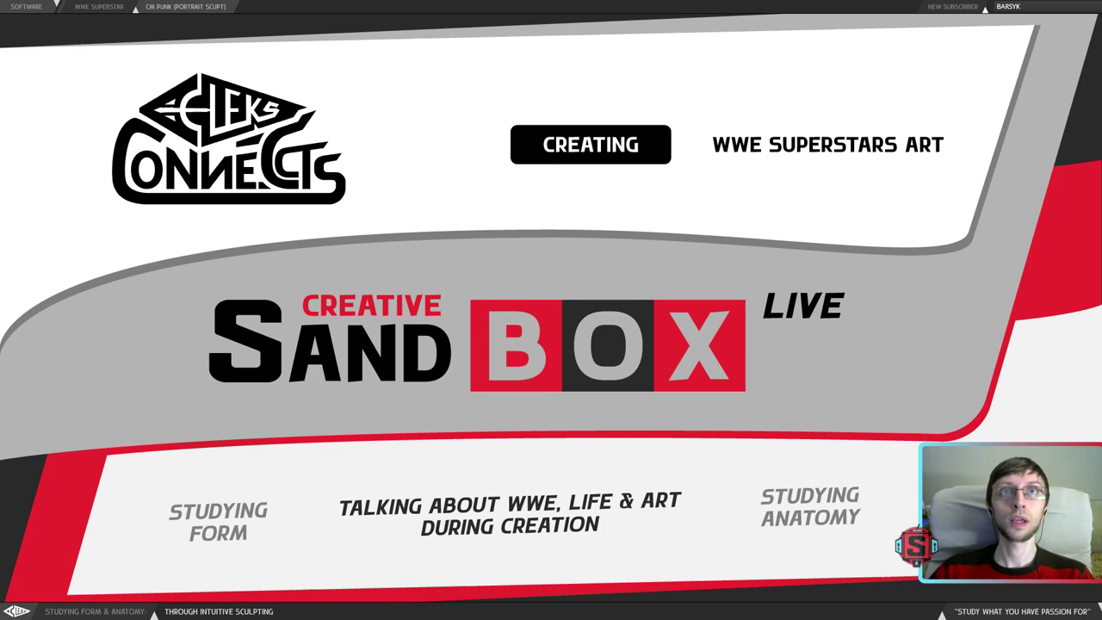
- Switch to the WWE mind map and expand its Schedule topic
left_click_drag(628, 1, 615, 103)
left_click(748, 102)
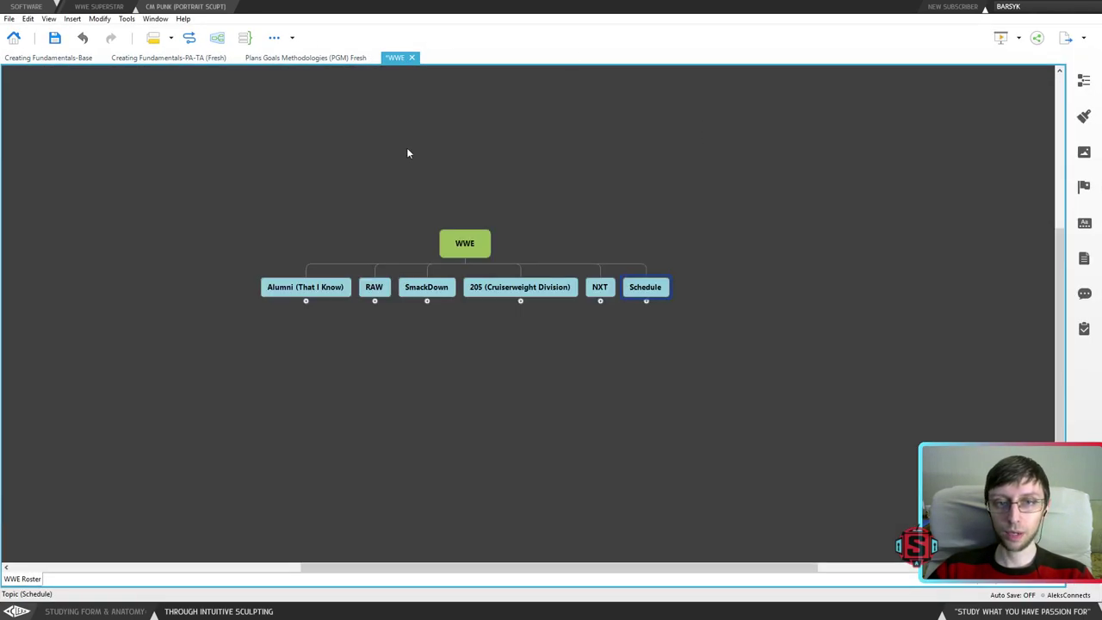
left_click(647, 301)
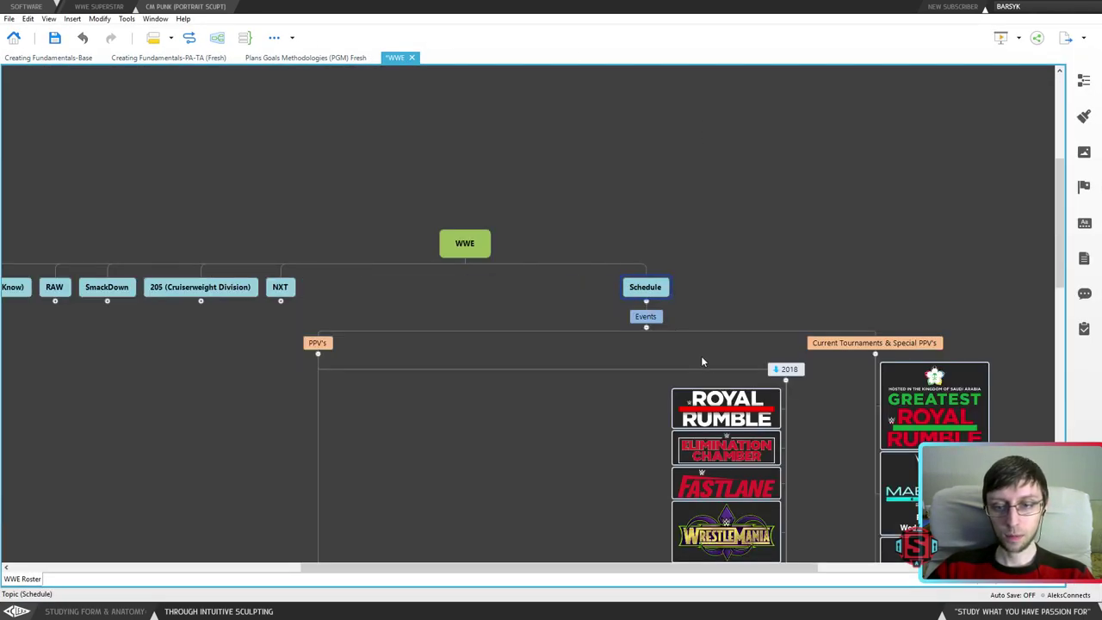
- Select all the match topics under Hell in a Cell and copy them to the Super Show-Down event
scroll(806, 344, "down", 5)
left_click_drag(807, 345, 492, 272)
scroll(492, 273, "down", 5)
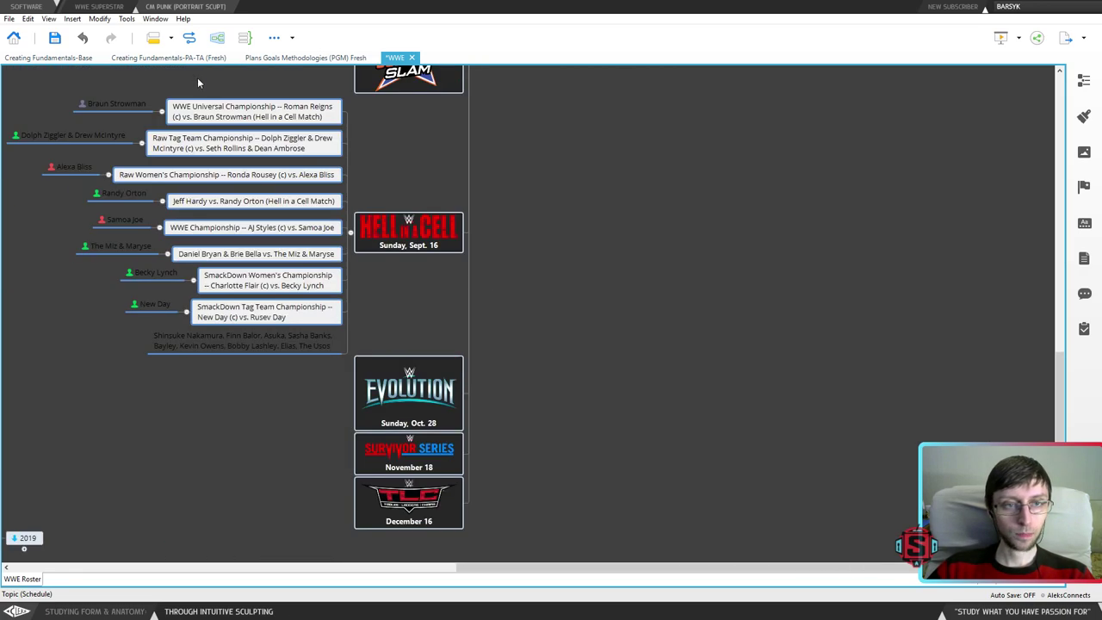
left_click_drag(197, 78, 242, 370)
scroll(242, 370, "up", 2)
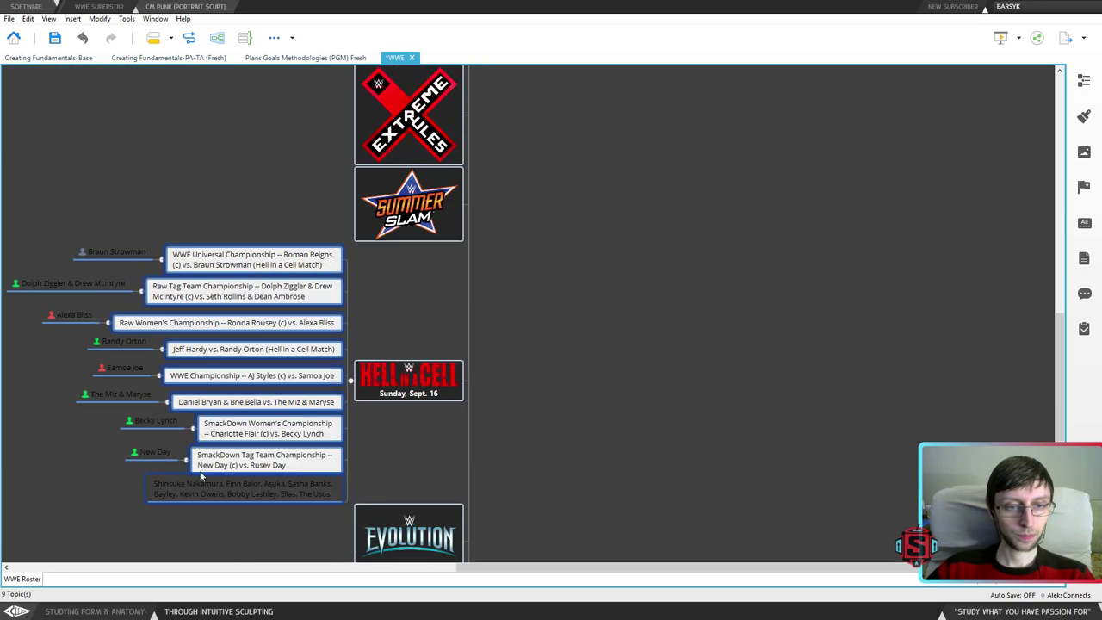
scroll(636, 228, "up", 4)
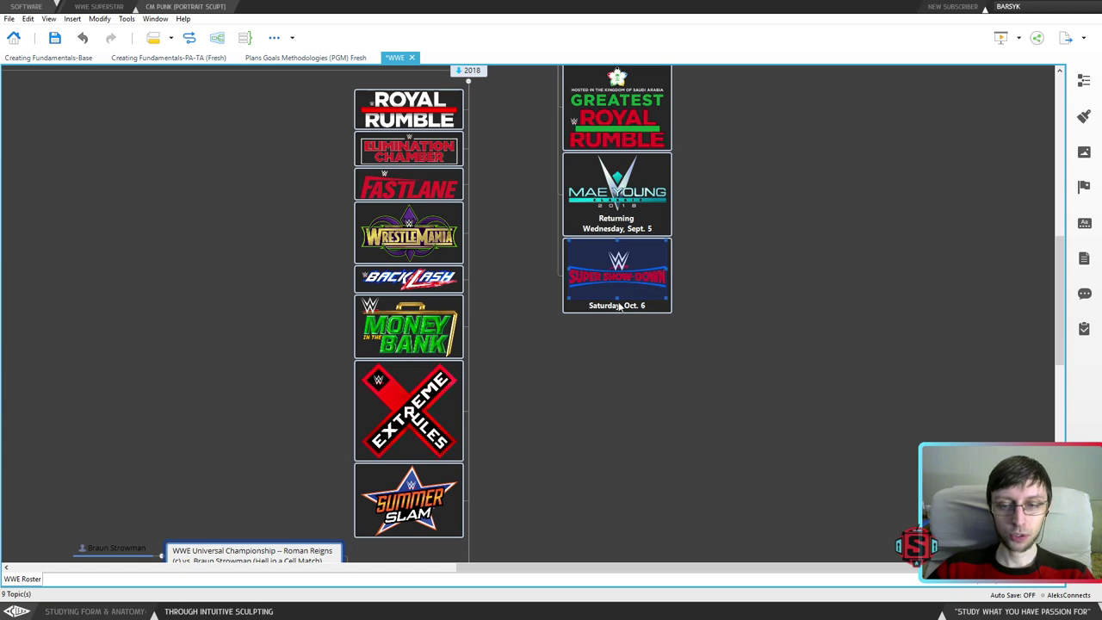
scroll(520, 376, "down", 4)
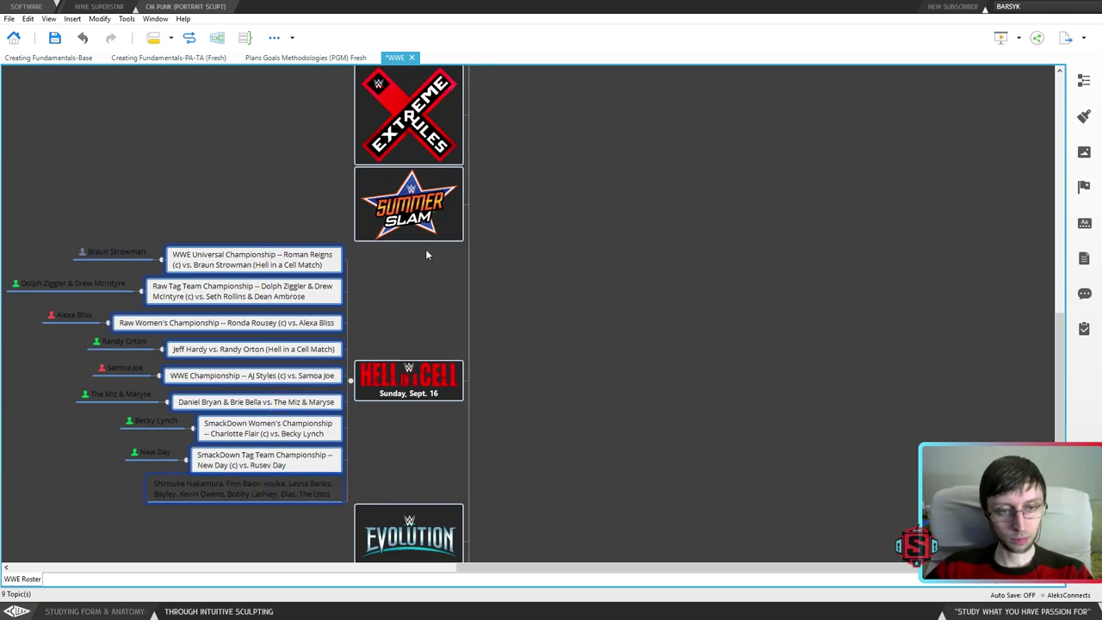
scroll(308, 426, "up", 2)
left_click_drag(308, 413, 727, 148)
- Review the matches copied under Super Show-Down, try to reposition the WWE Universal Championship topic, and undo the copy
scroll(695, 225, "down", 5)
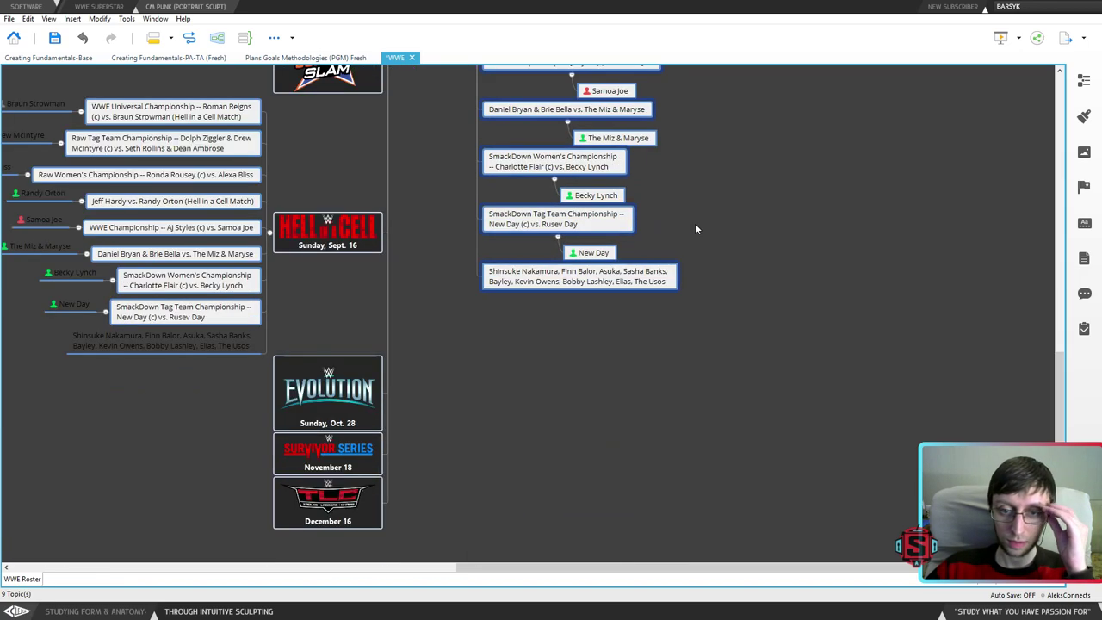
scroll(695, 225, "up", 5)
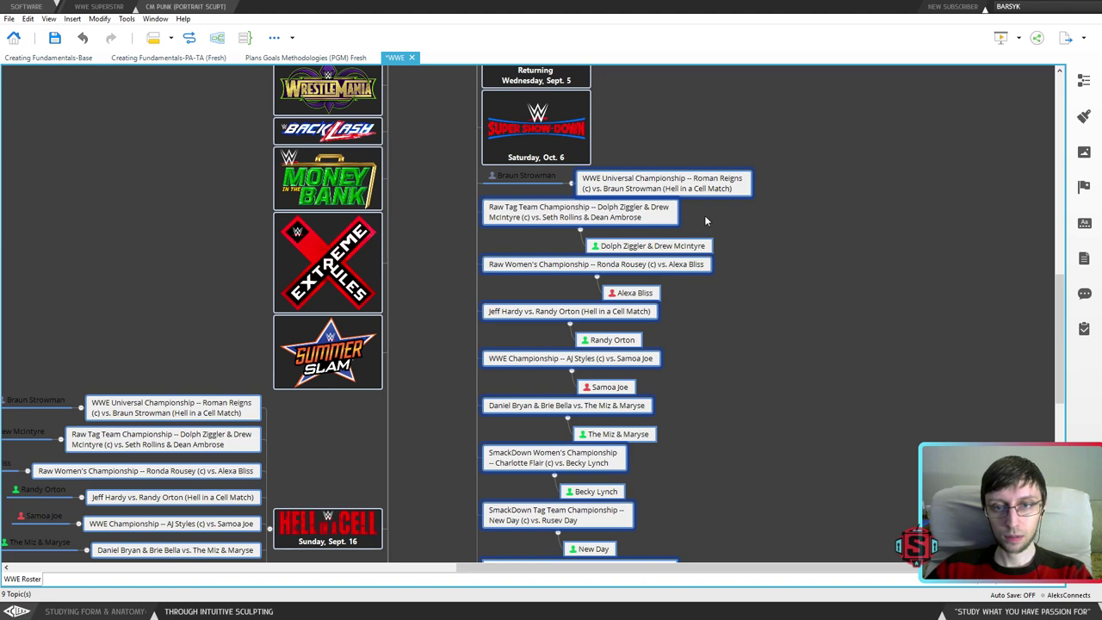
left_click_drag(626, 182, 595, 177)
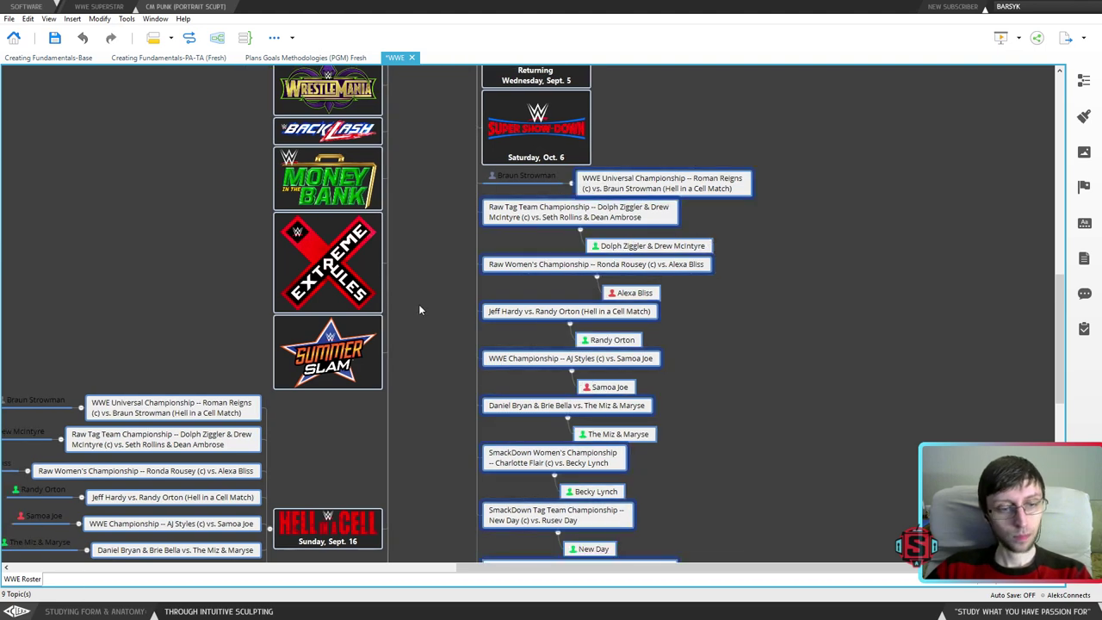
key("ctrl+z")
- Reselect the Hell in a Cell match topics and copy them under Super Show-Down again
scroll(276, 299, "down", 2)
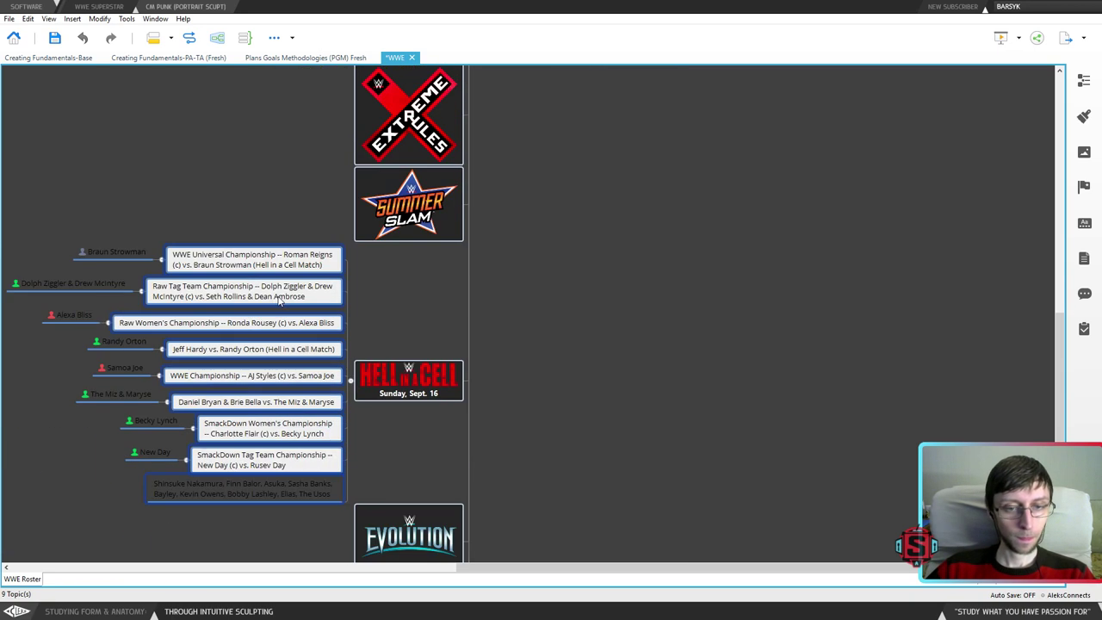
left_click_drag(300, 532, 295, 226)
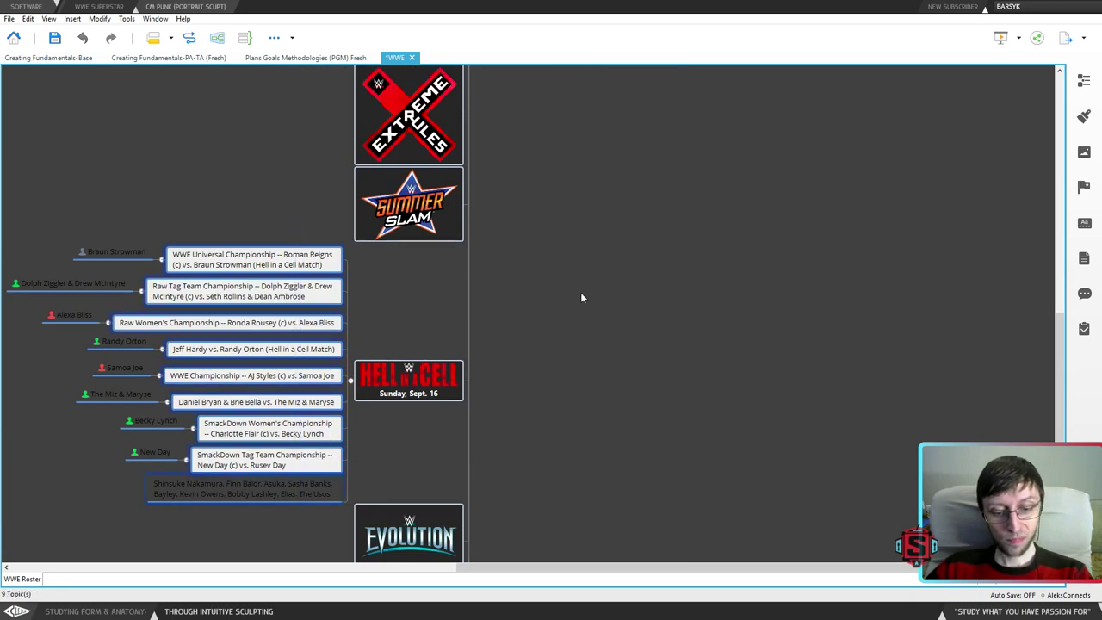
scroll(581, 292, "up", 2)
scroll(336, 344, "up", 2)
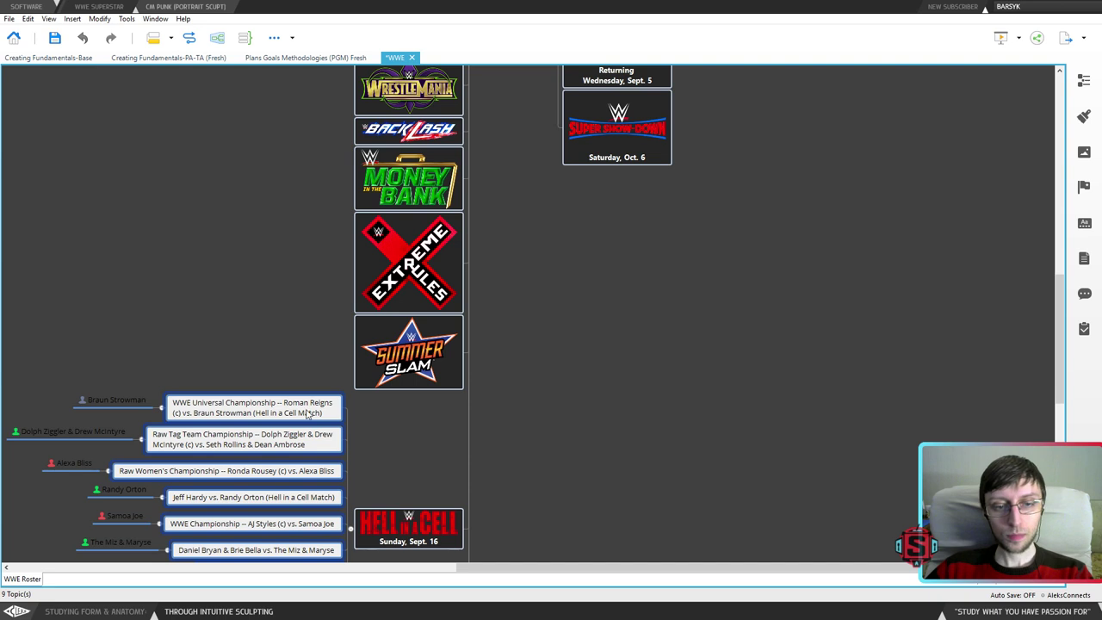
left_click_drag(309, 414, 750, 170)
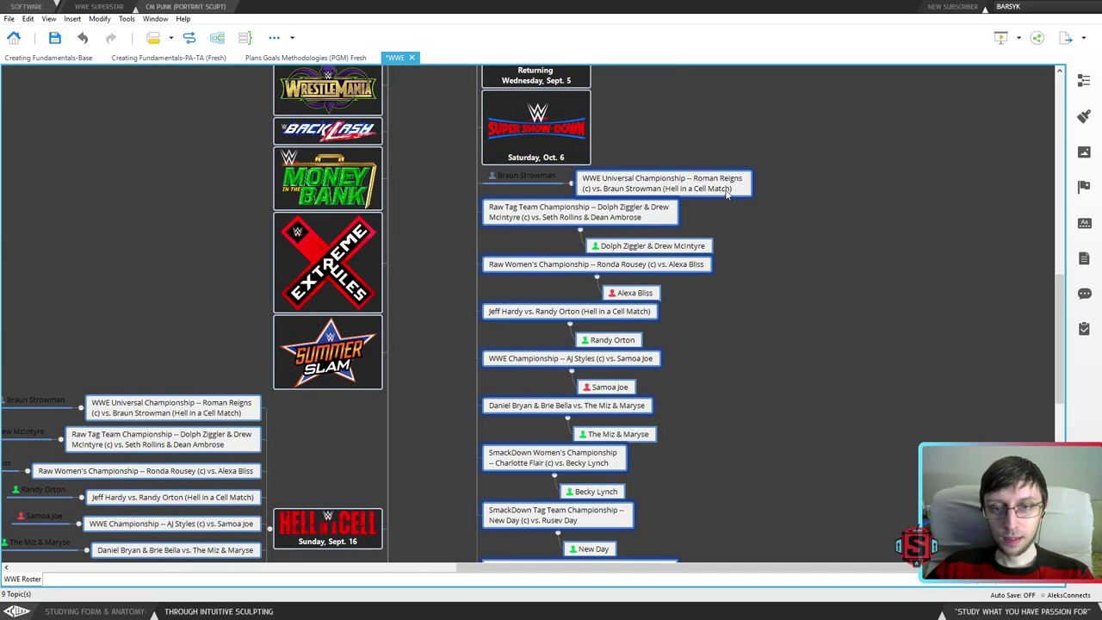
- Try to rearrange the copied WWE Universal Championship topic under Super Show-Down, and undo the moves and the copy
left_click(650, 187)
mouse_move(650, 188)
left_mouse_down()
mouse_move(607, 125)
mouse_move(603, 164)
mouse_move(670, 179)
mouse_move(640, 178)
left_mouse_up()
mouse_move(577, 228)
left_mouse_down()
mouse_move(558, 207)
mouse_move(555, 225)
mouse_move(515, 223)
mouse_move(491, 189)
mouse_move(534, 164)
mouse_move(553, 183)
mouse_move(472, 161)
mouse_move(717, 198)
left_mouse_up()
key("ctrl+z")
key("ctrl+z")
key("ctrl+z")
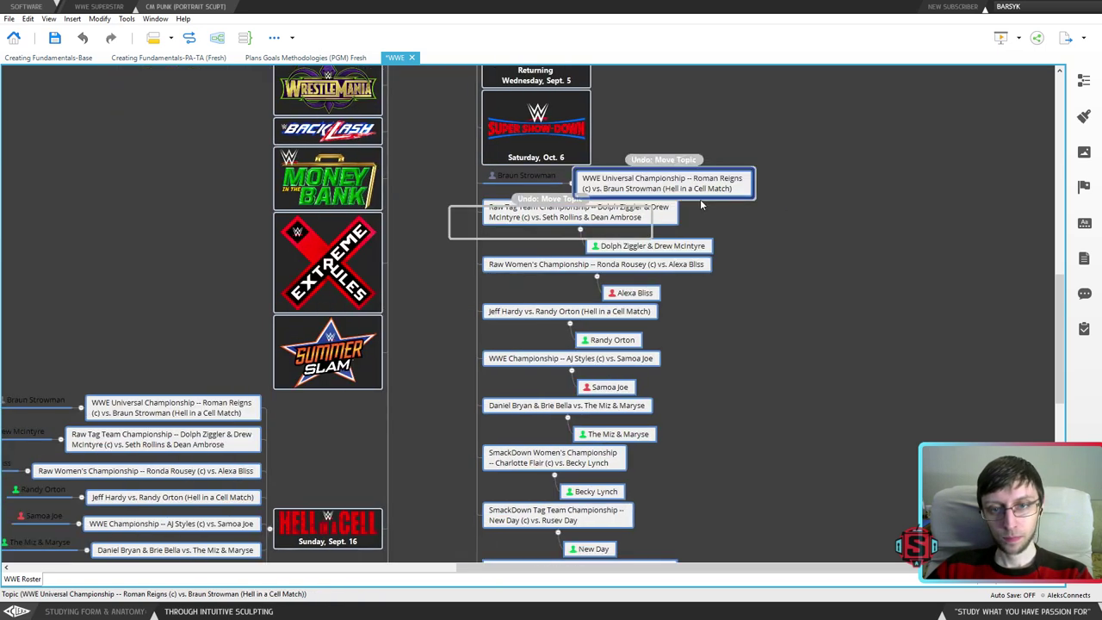
- Collapse the match list of the Hell in a Cell event in the 2018 PPV's branch
scroll(560, 298, "down", 1)
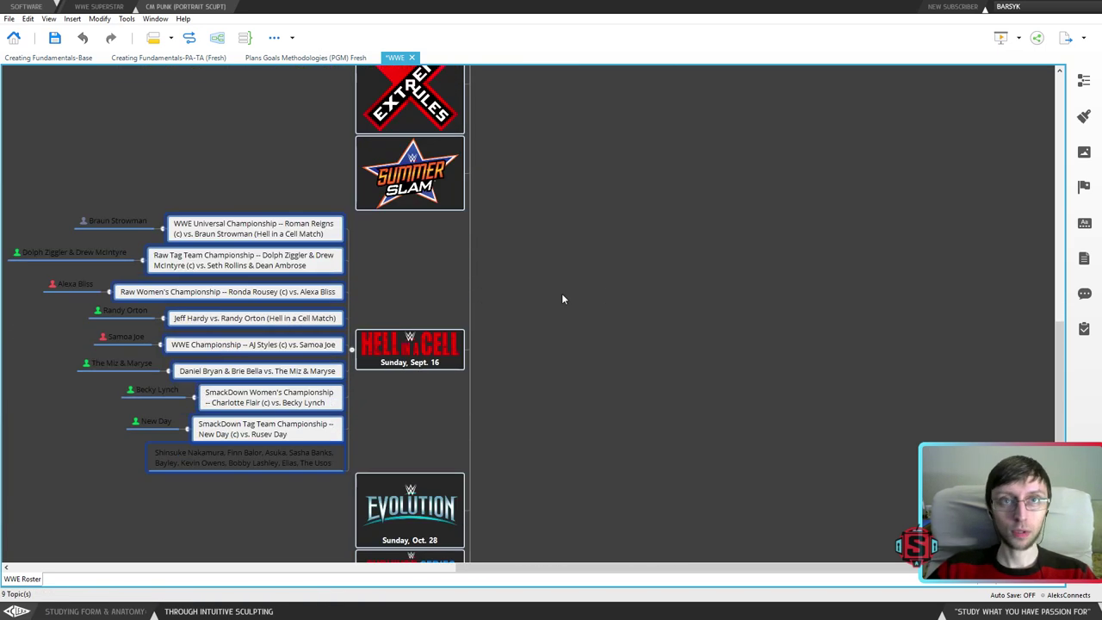
left_click_drag(609, 233, 801, 222)
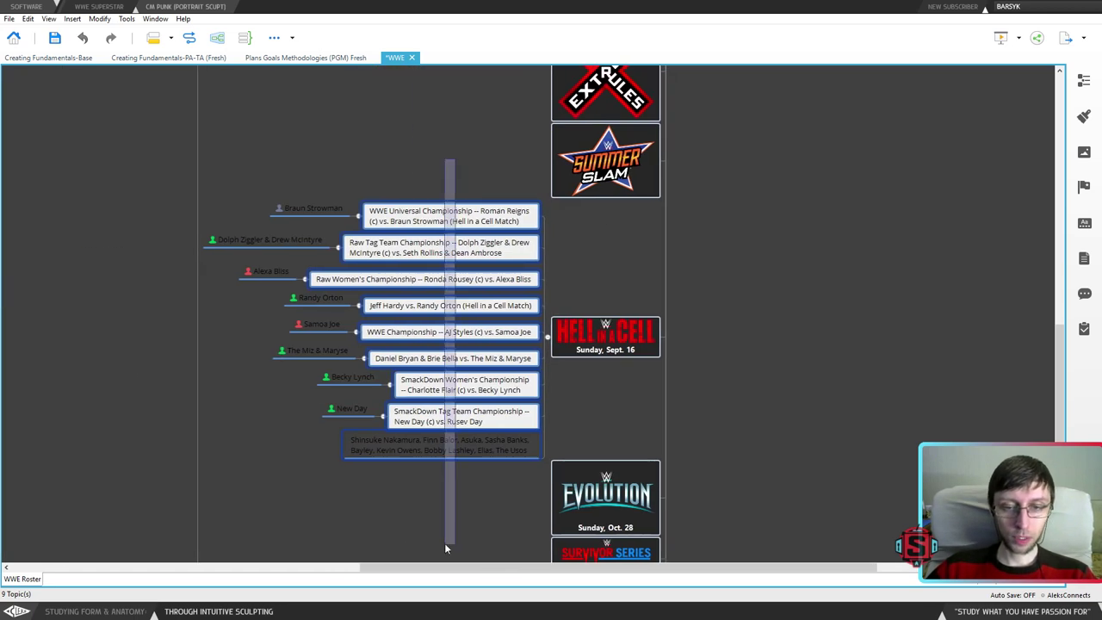
left_click(605, 336)
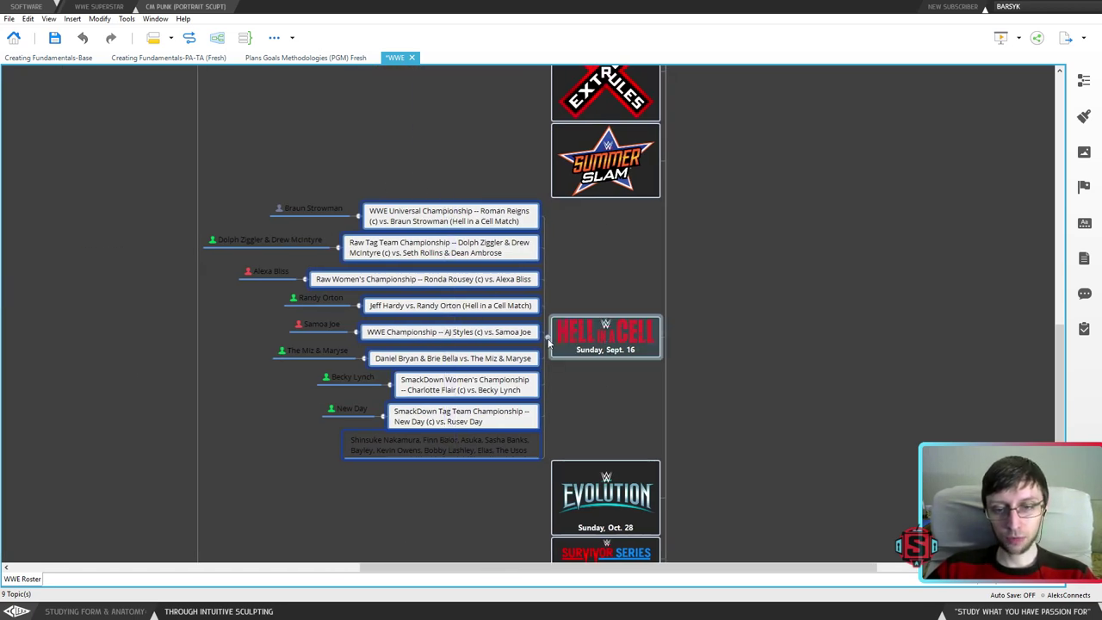
left_click(547, 337)
scroll(559, 383, "up", 5)
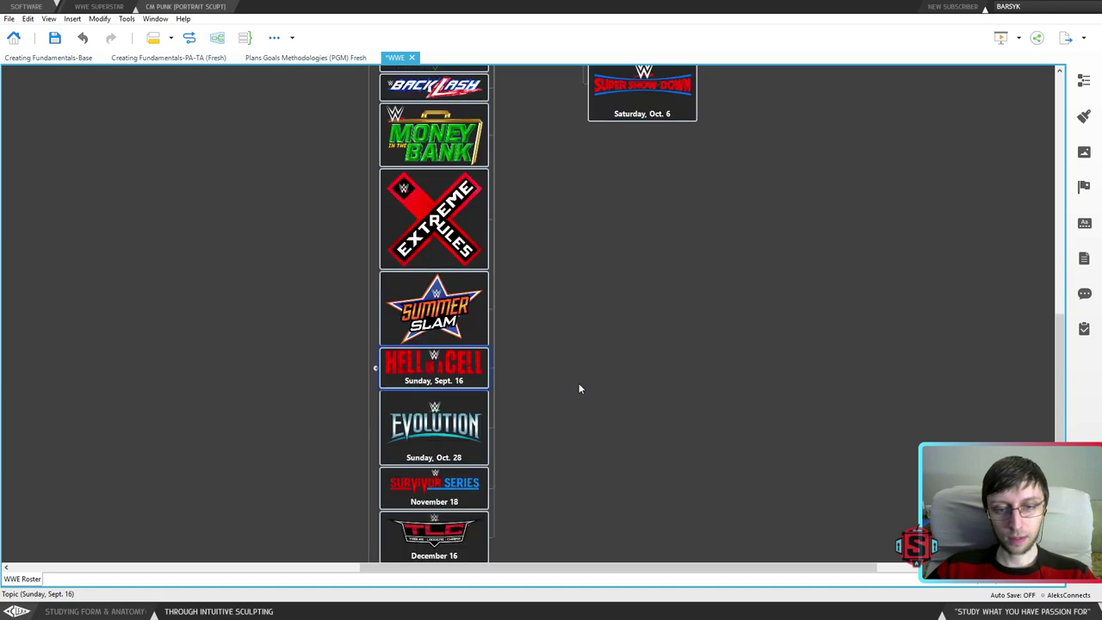
- Inspect the events under Current Tournaments & Special PPV's and select the Super Show-Down event
left_click_drag(740, 412, 660, 401)
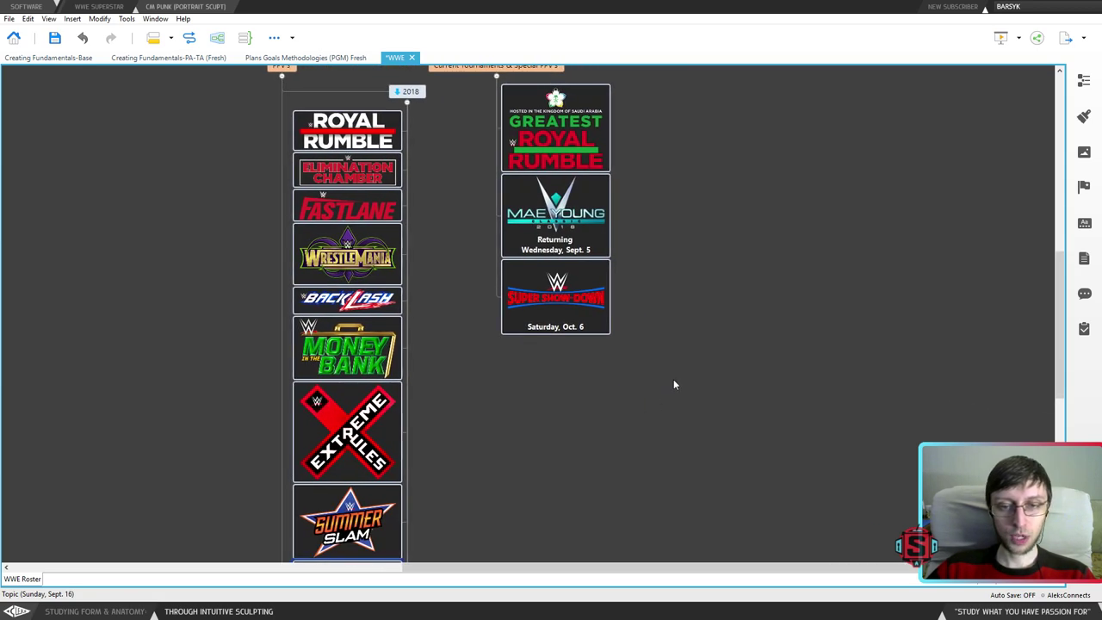
scroll(552, 353, "up", 2)
left_click(552, 353)
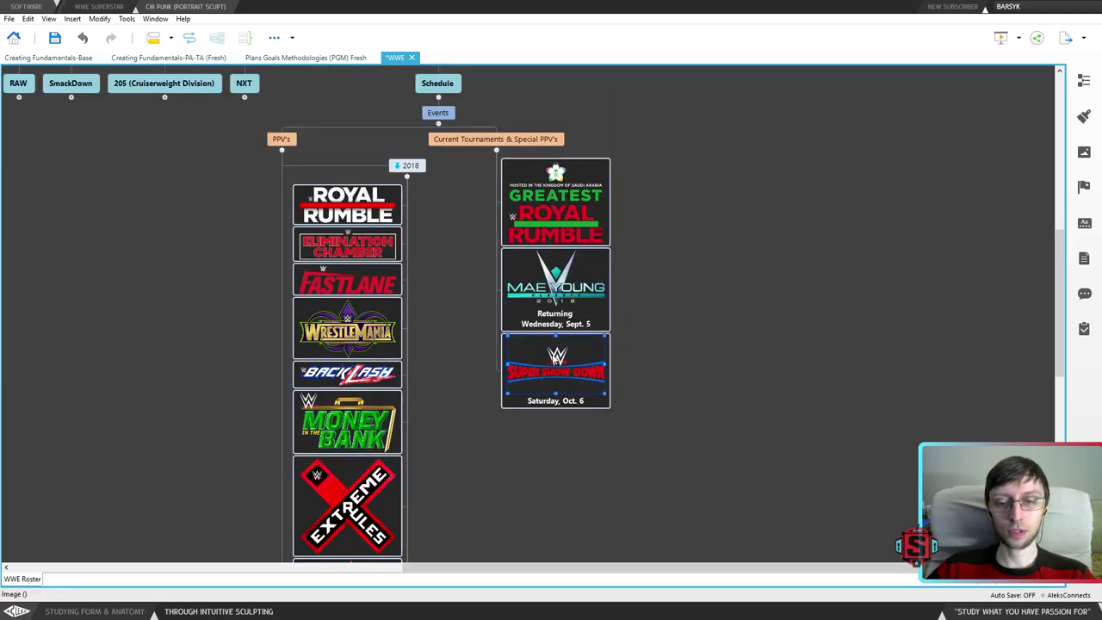
left_click_drag(669, 438, 471, 357)
left_click_drag(686, 440, 489, 357)
scroll(554, 358, "up", 2)
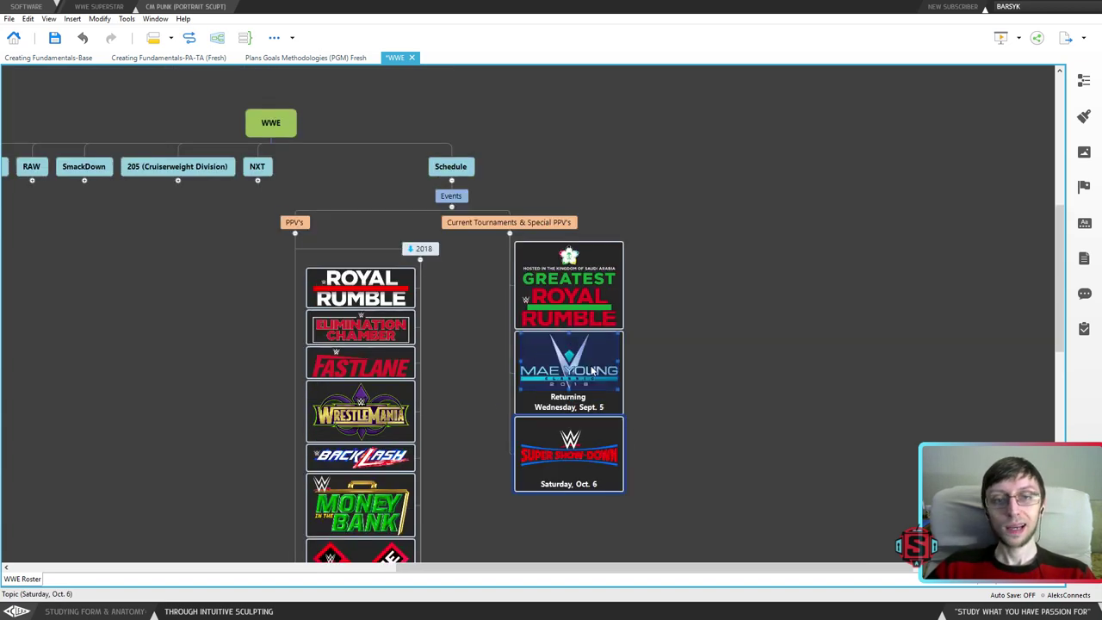